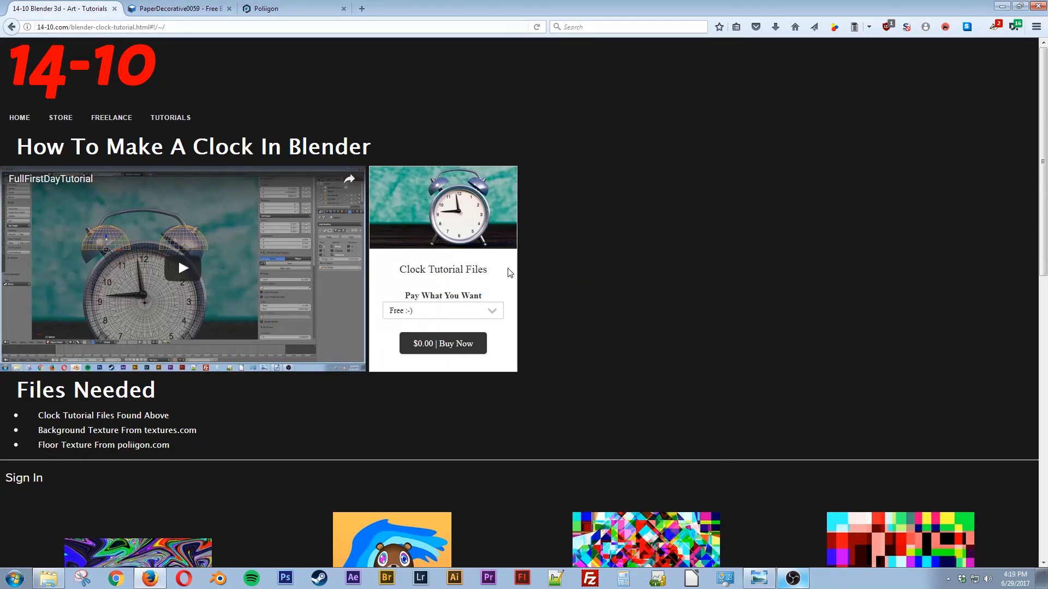
Review the clock tutorial download's pay-what-you-want options and the PaperDecorative0059 and Poliigon texture source pages
click(493, 312)
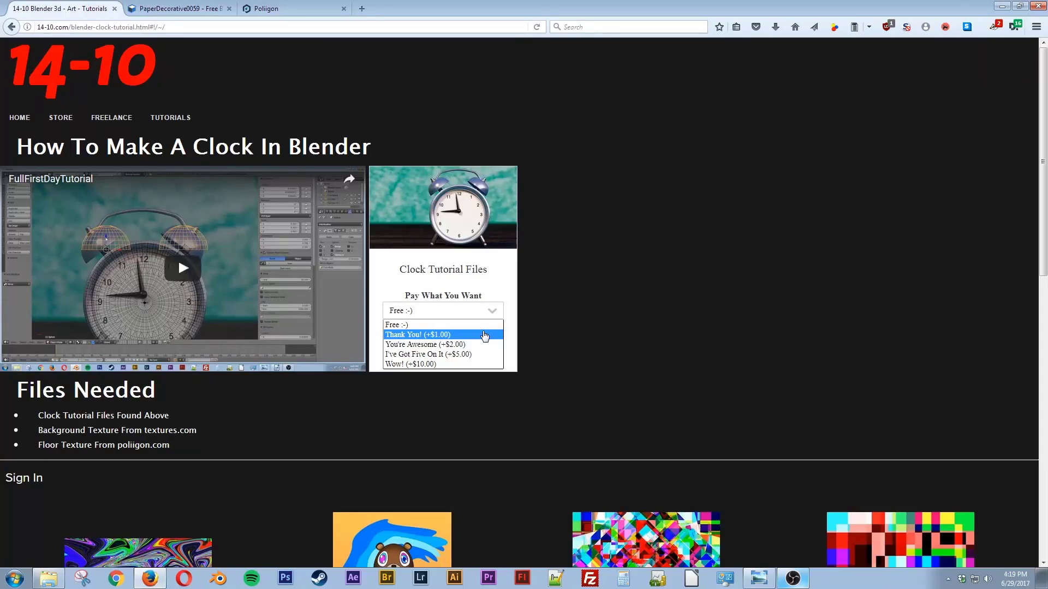
click(542, 312)
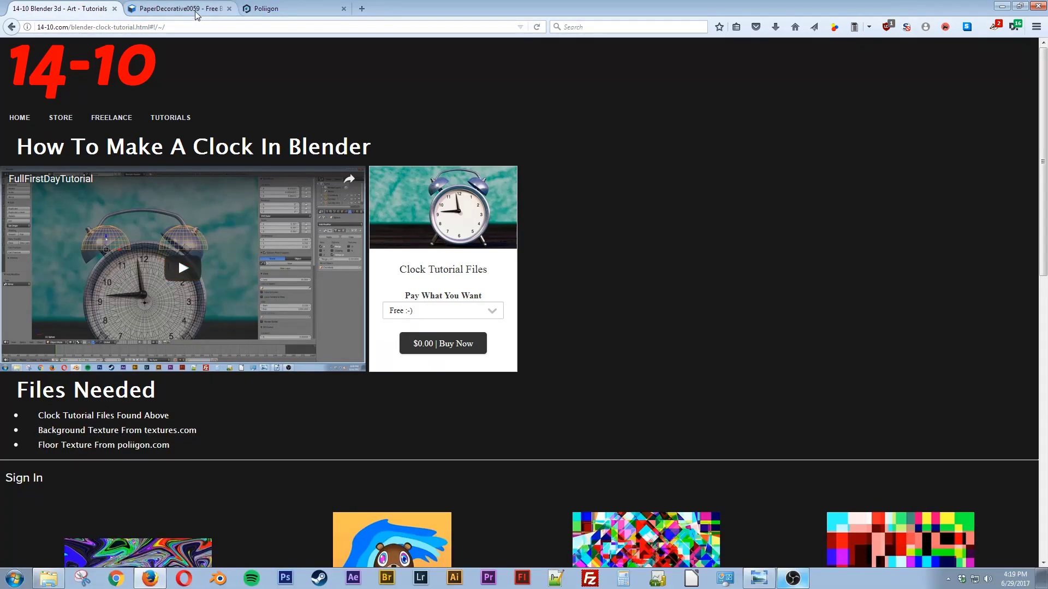
click(180, 8)
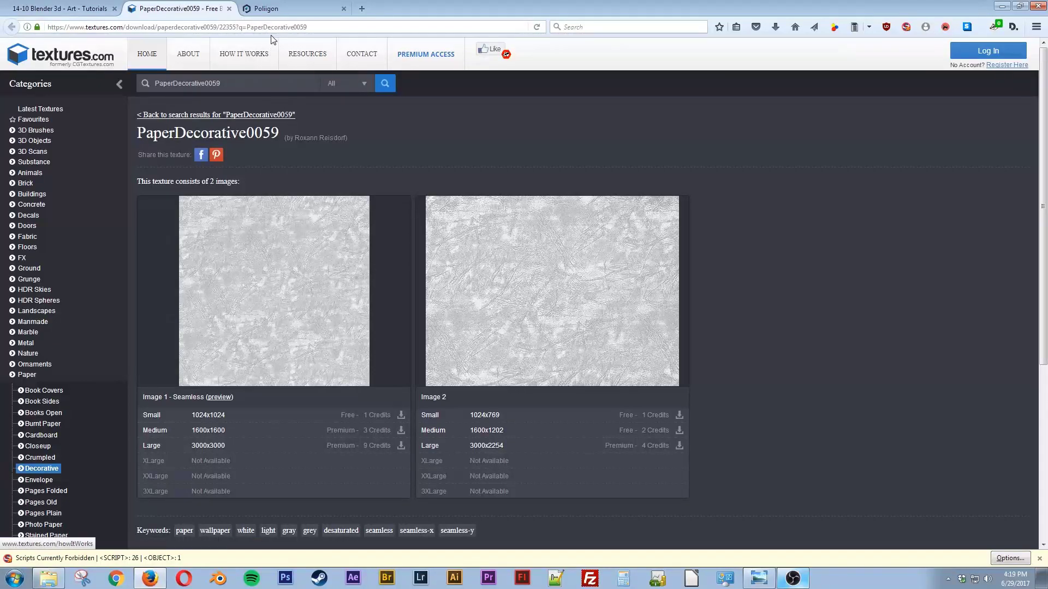
click(273, 8)
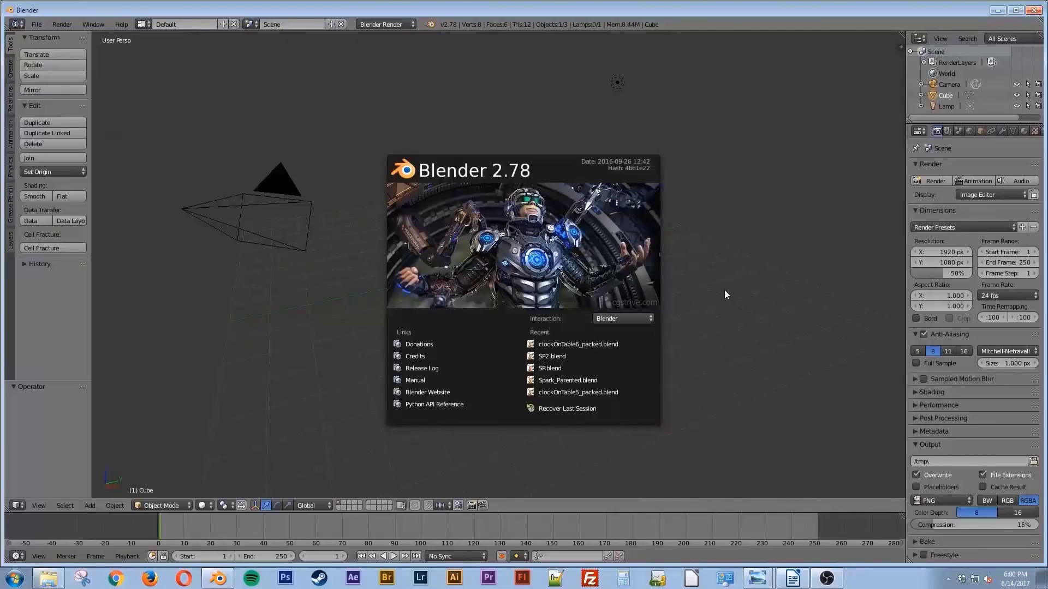
Delete all default objects from the new Blender scene and switch to the front view
click(725, 292)
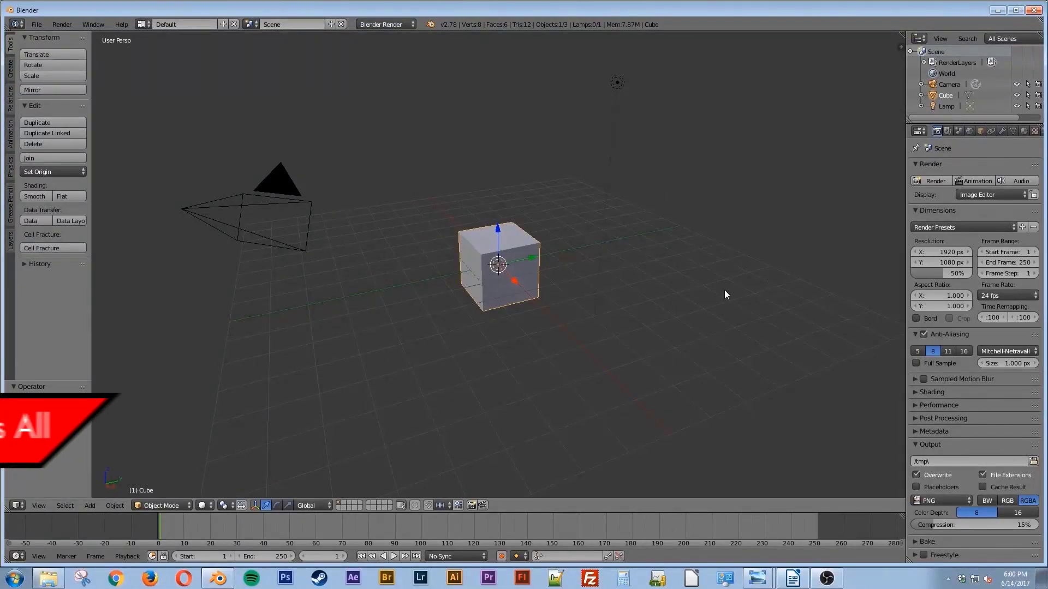
key(a)
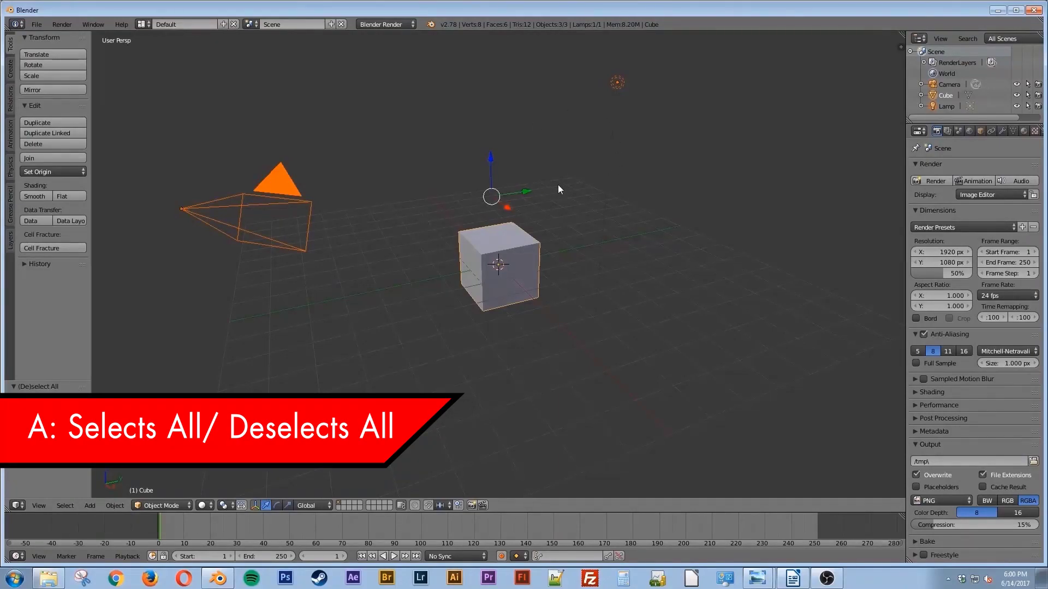
key(x)
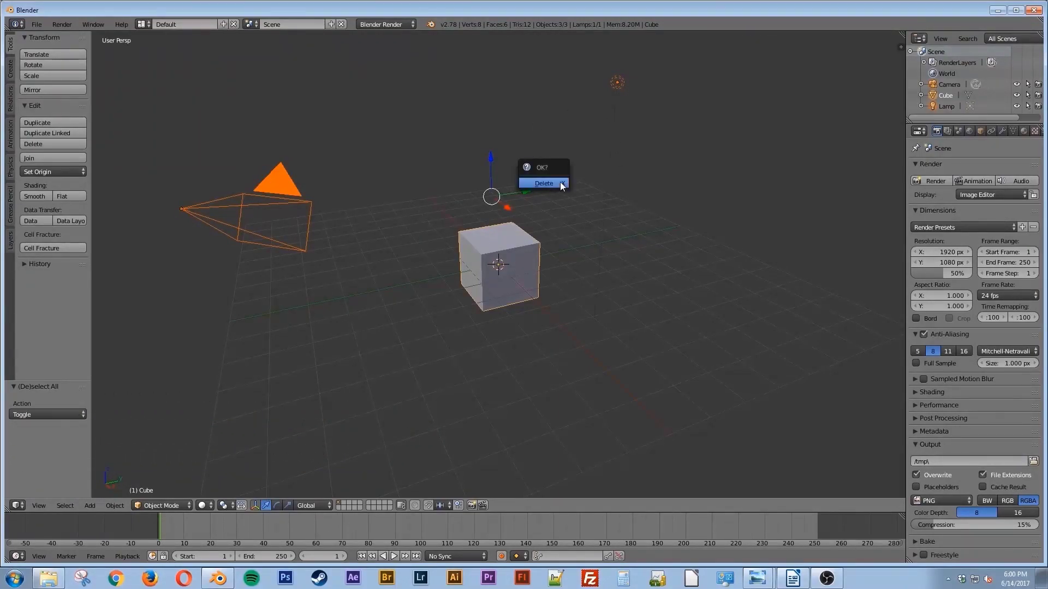
click(560, 186)
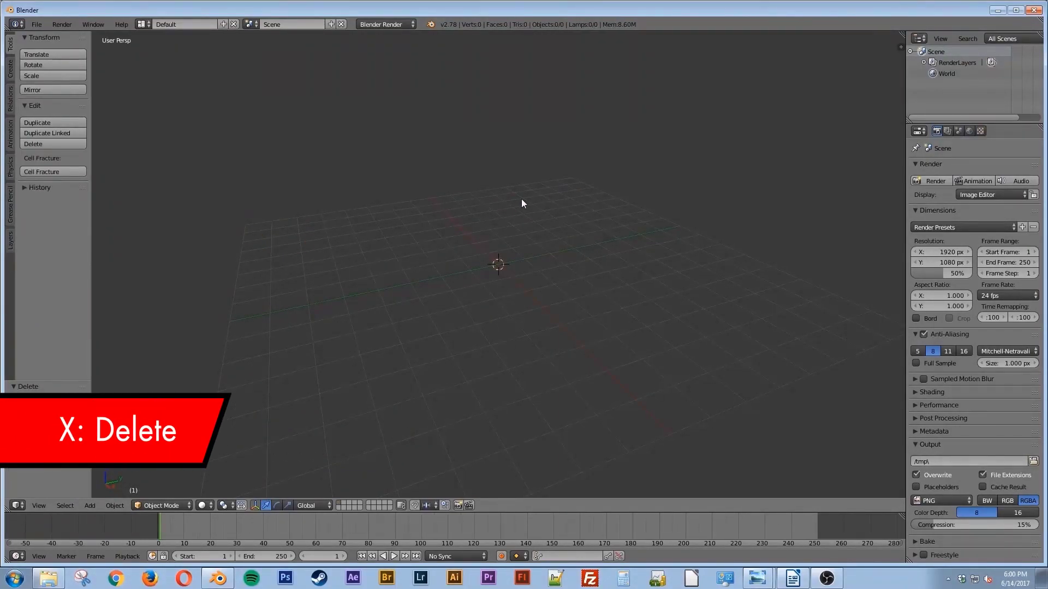
key(KP_1)
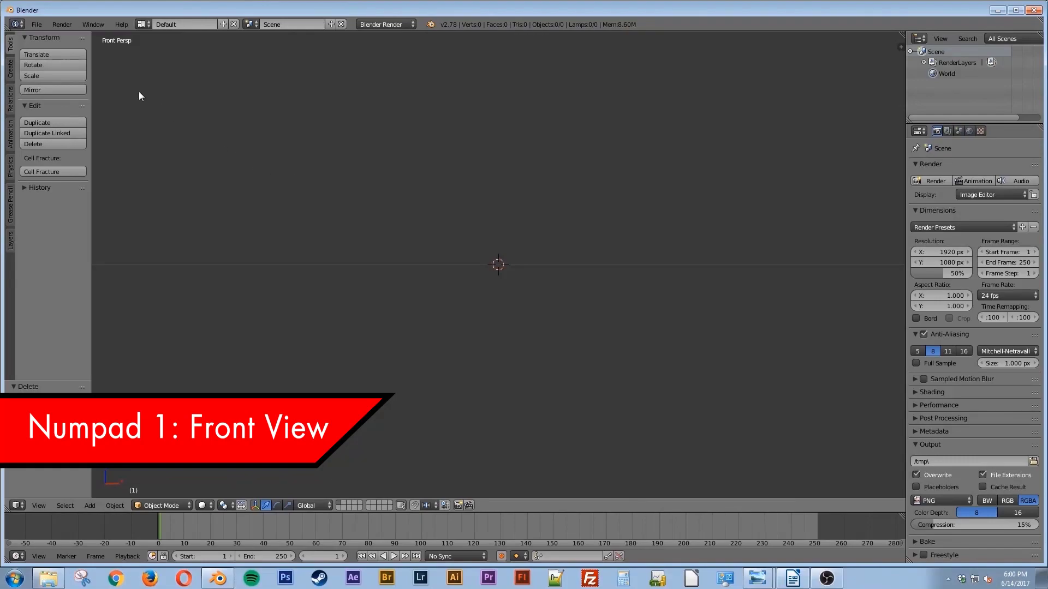
Check where Emulate Numpad is found in the input preferences, leaving the preferences closed
click(36, 24)
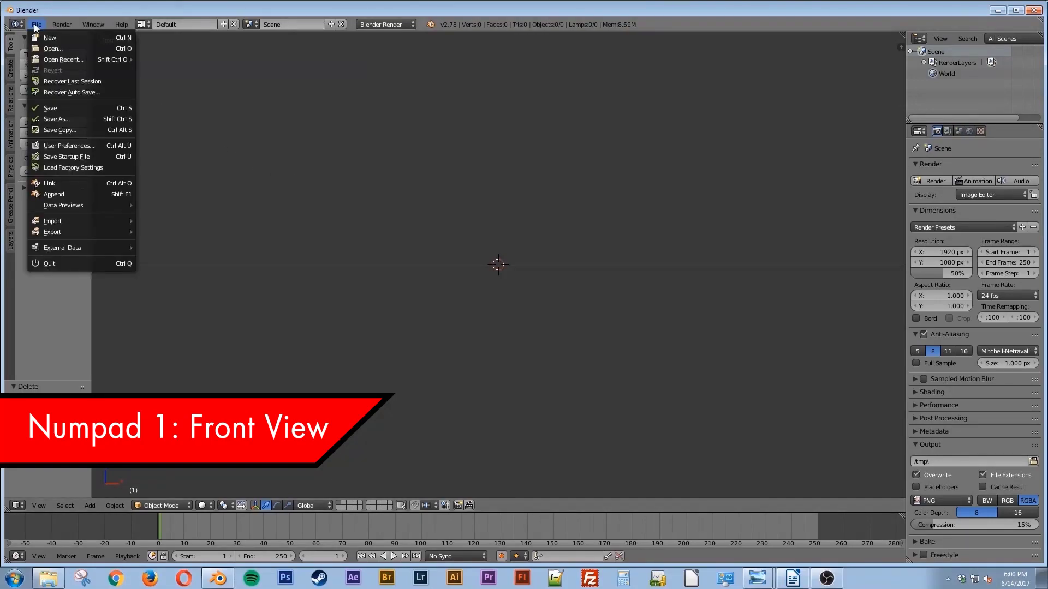
click(82, 144)
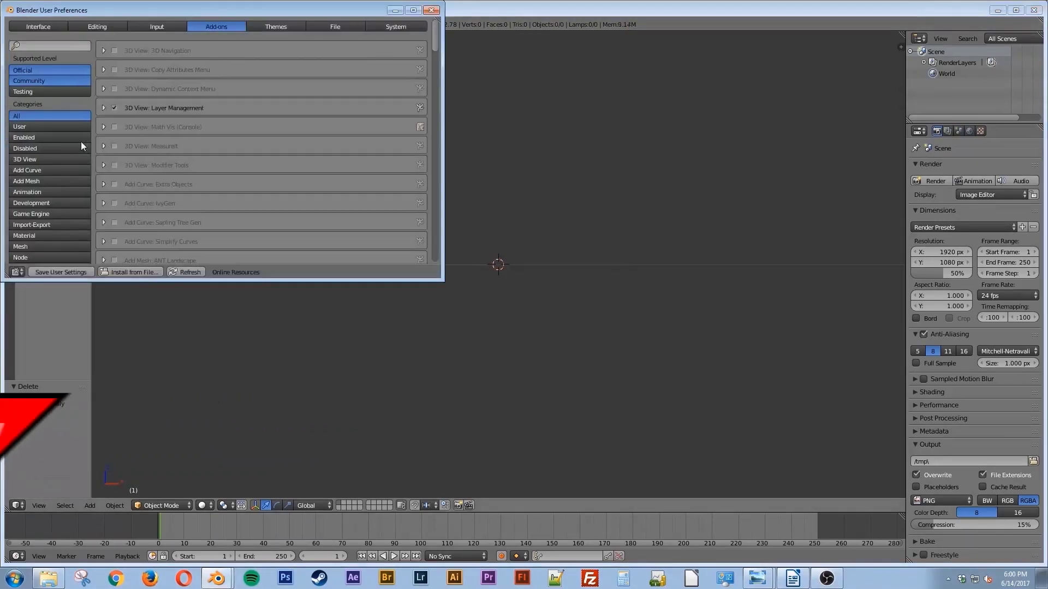
click(158, 27)
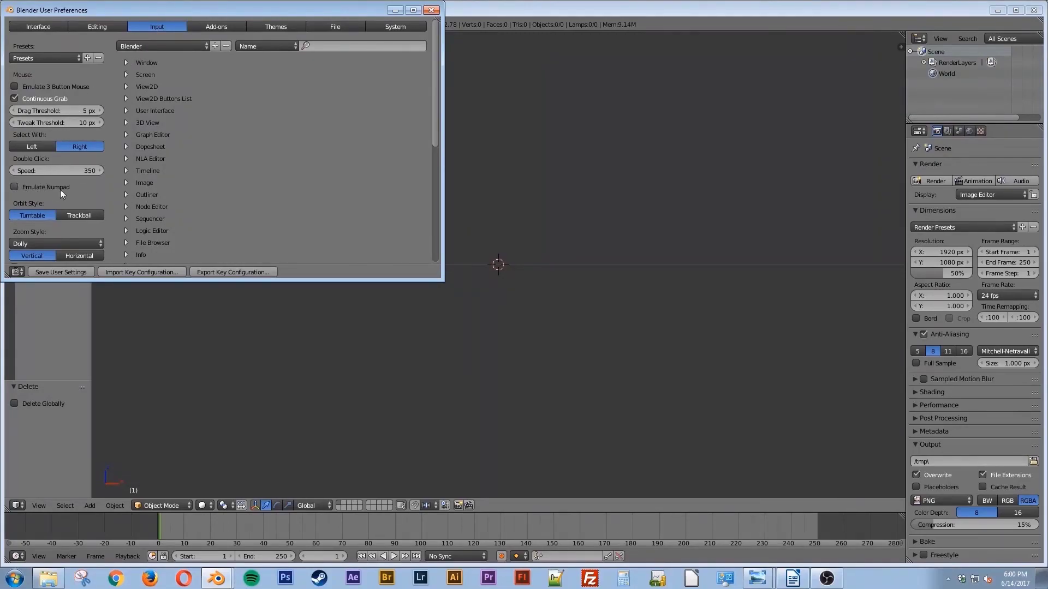
click(431, 10)
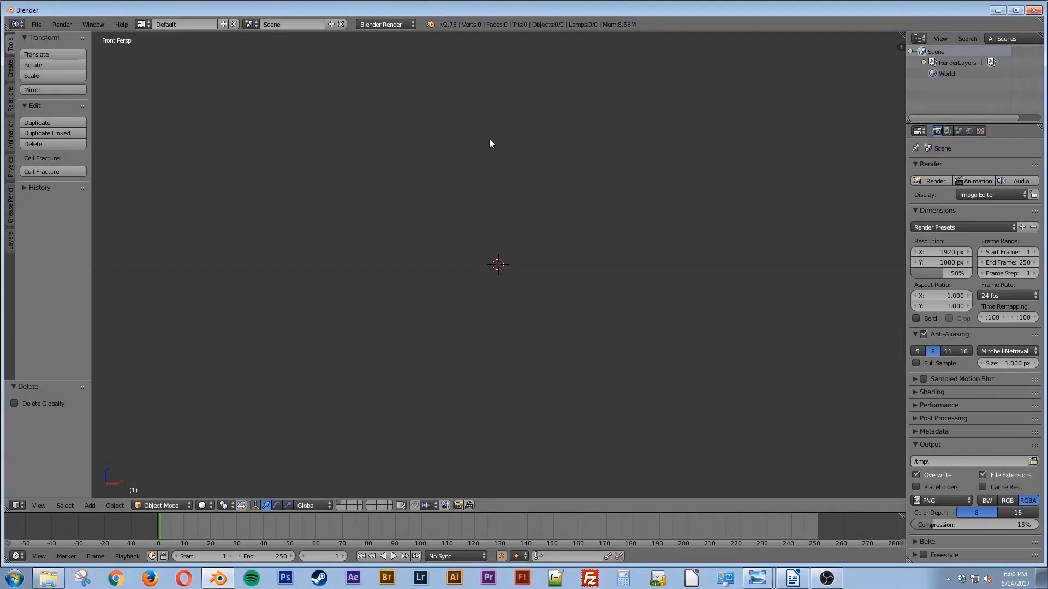
Switch the front view to orthographic and add an empty background image slot
key(KP_5)
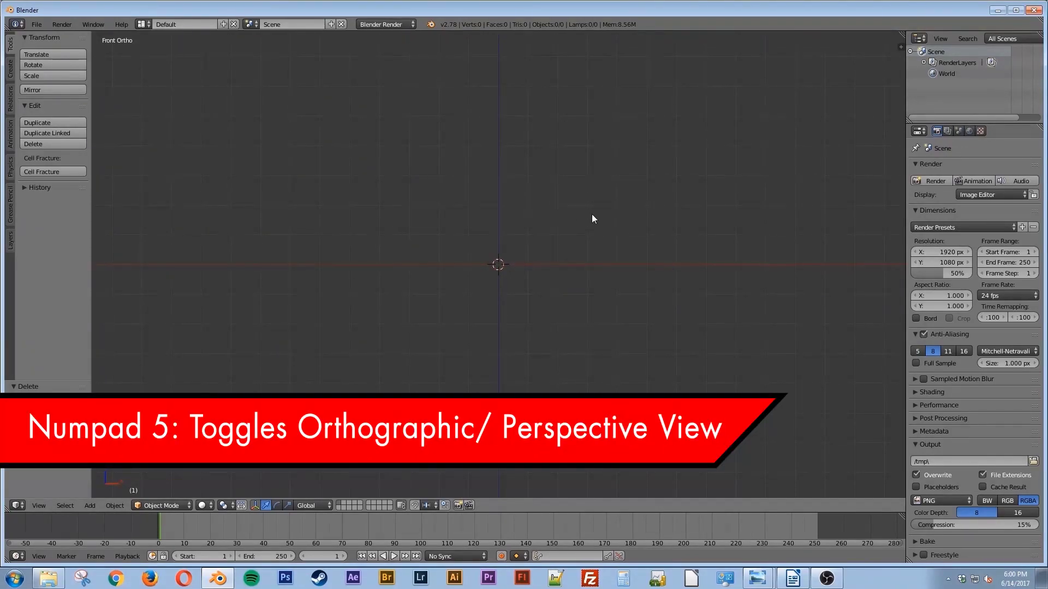
key(n)
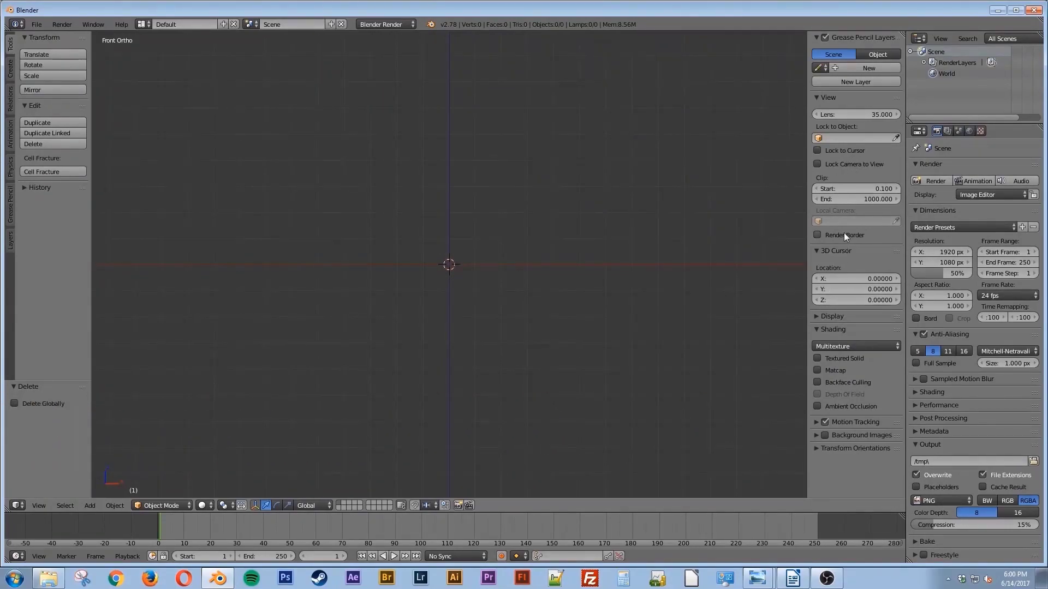
click(815, 436)
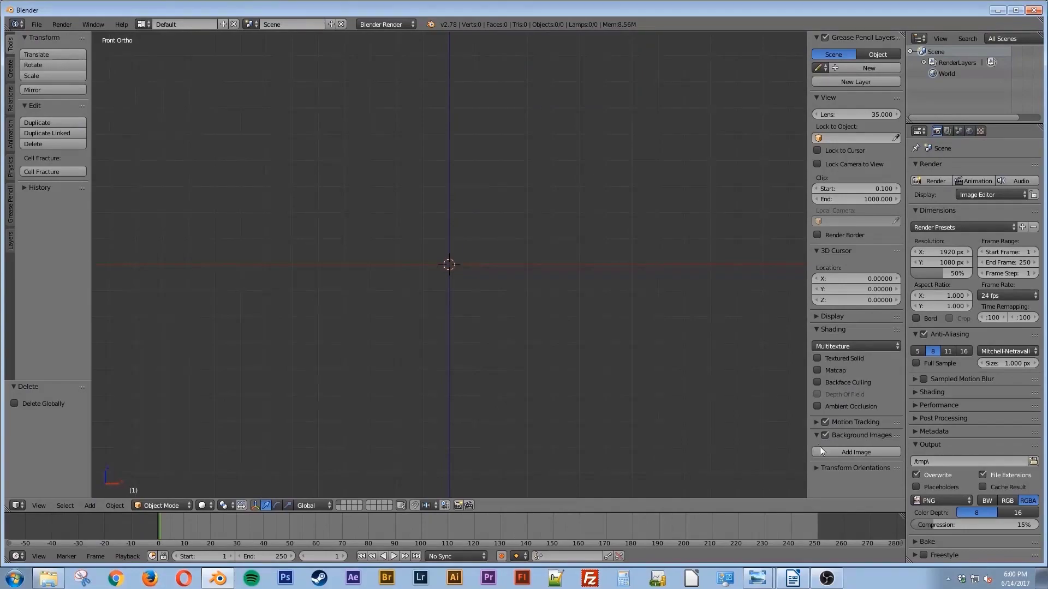
click(840, 452)
scroll(844, 414, down, 2)
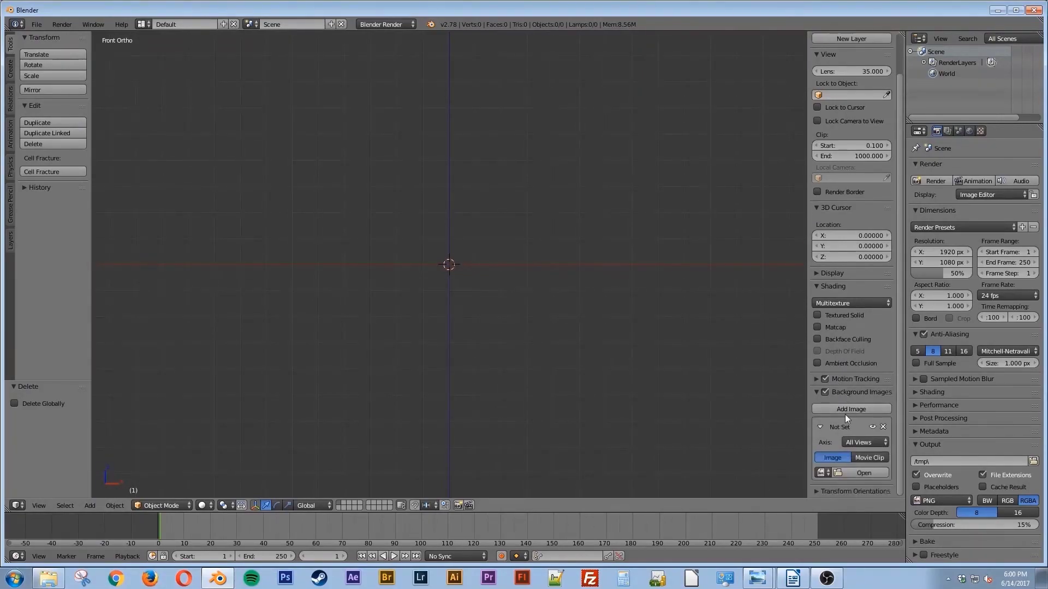
Load ClockReference.jpg from the desktop's ClockTutorial folder as the background image and widen the properties region
click(851, 475)
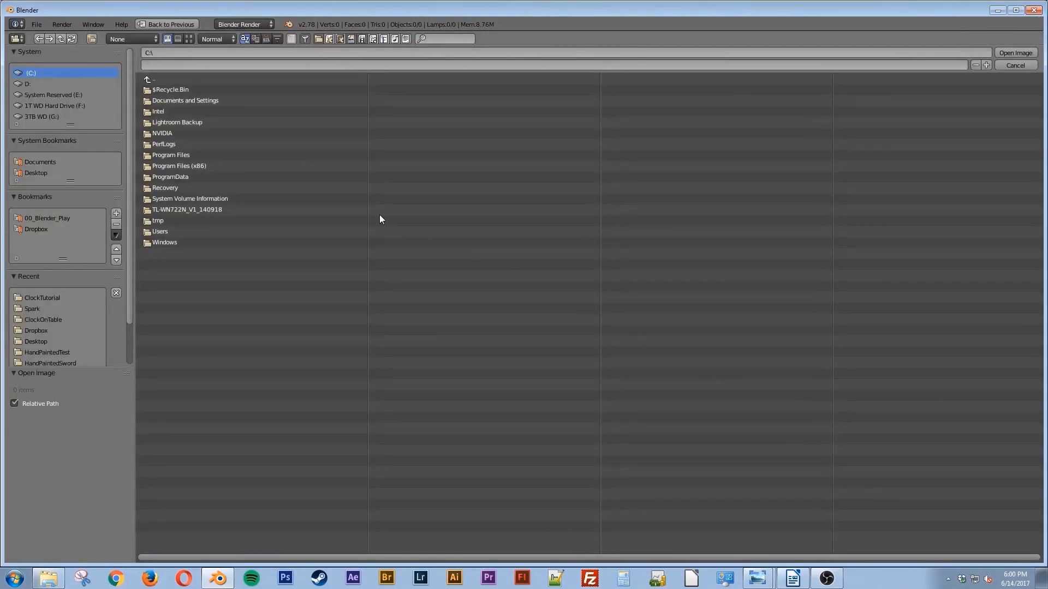
click(38, 173)
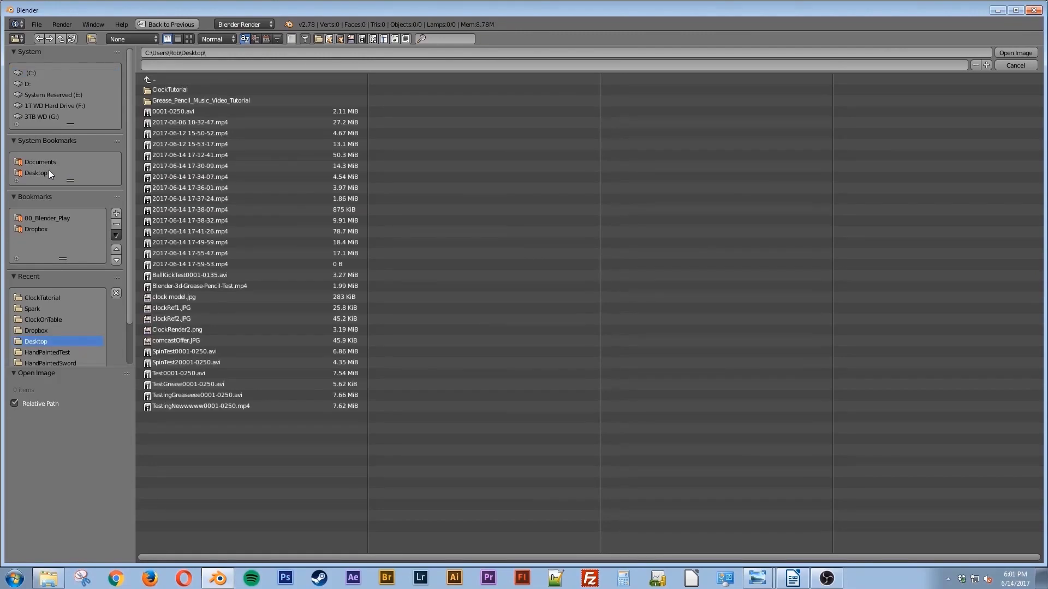
click(214, 90)
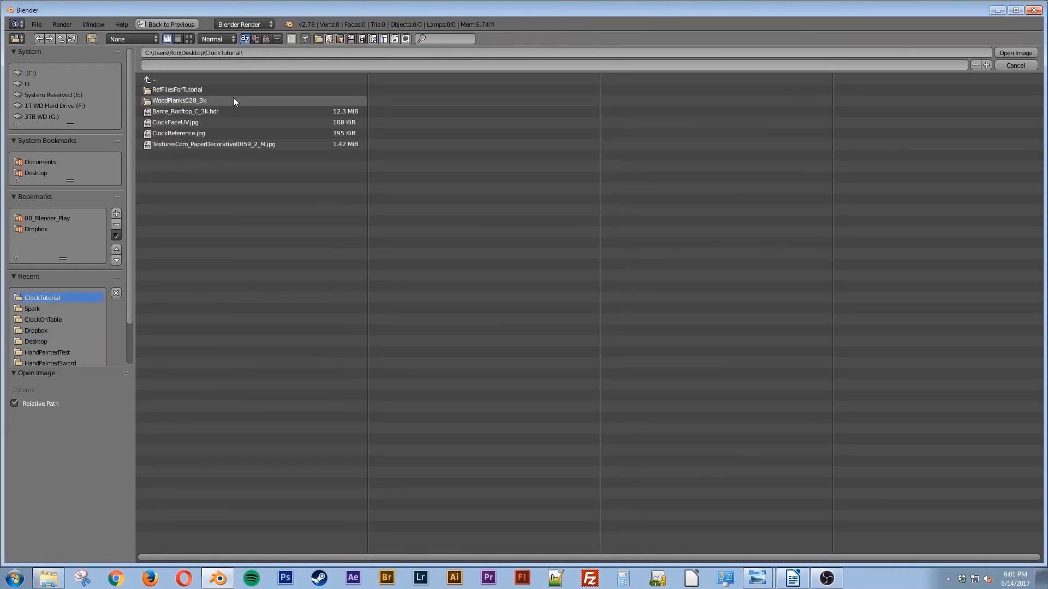
click(203, 131)
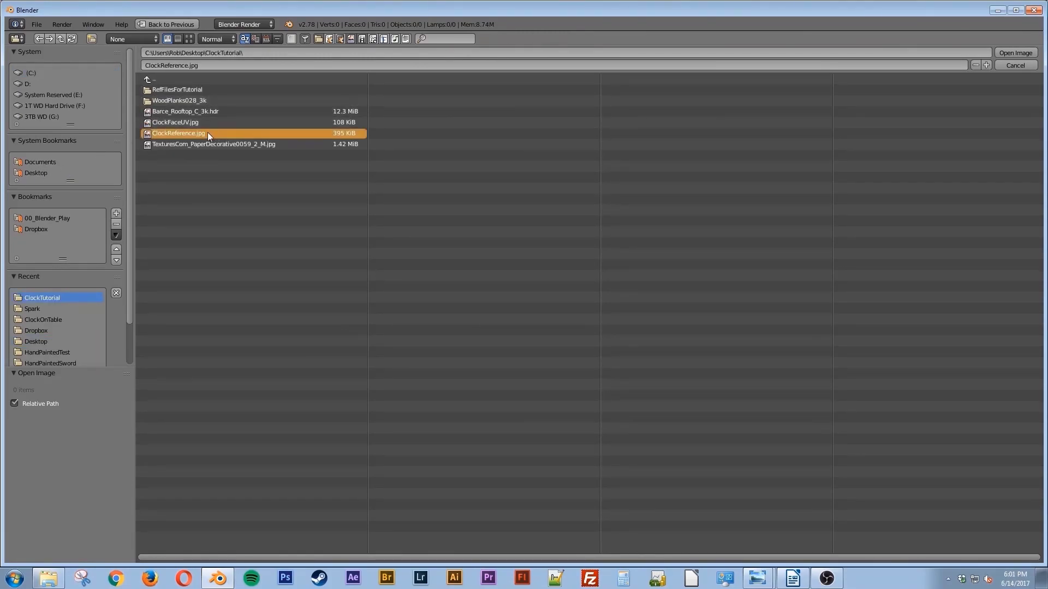
double_click(209, 134)
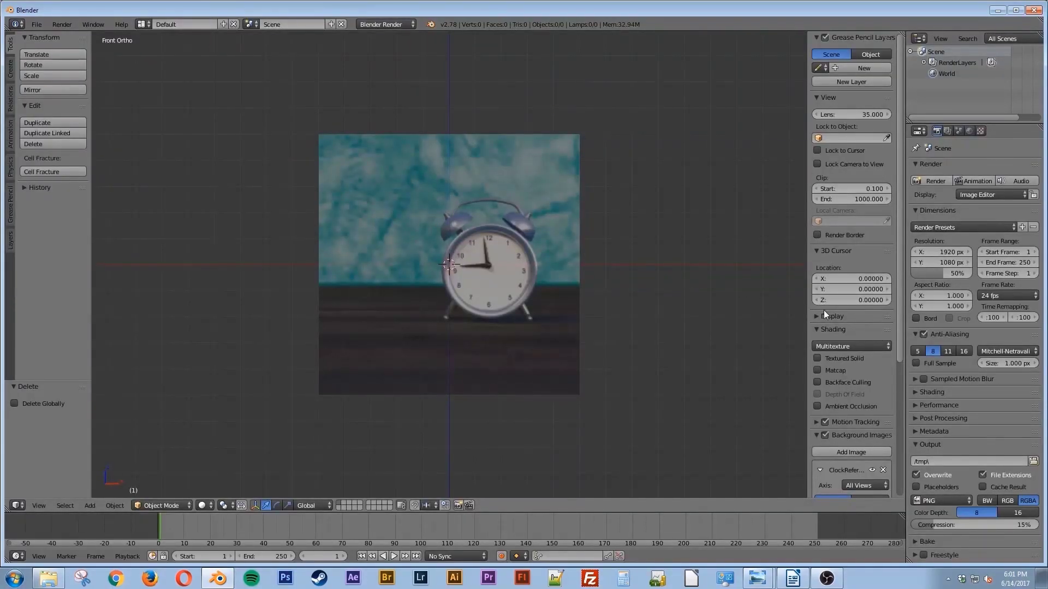
drag(806, 310, 740, 309)
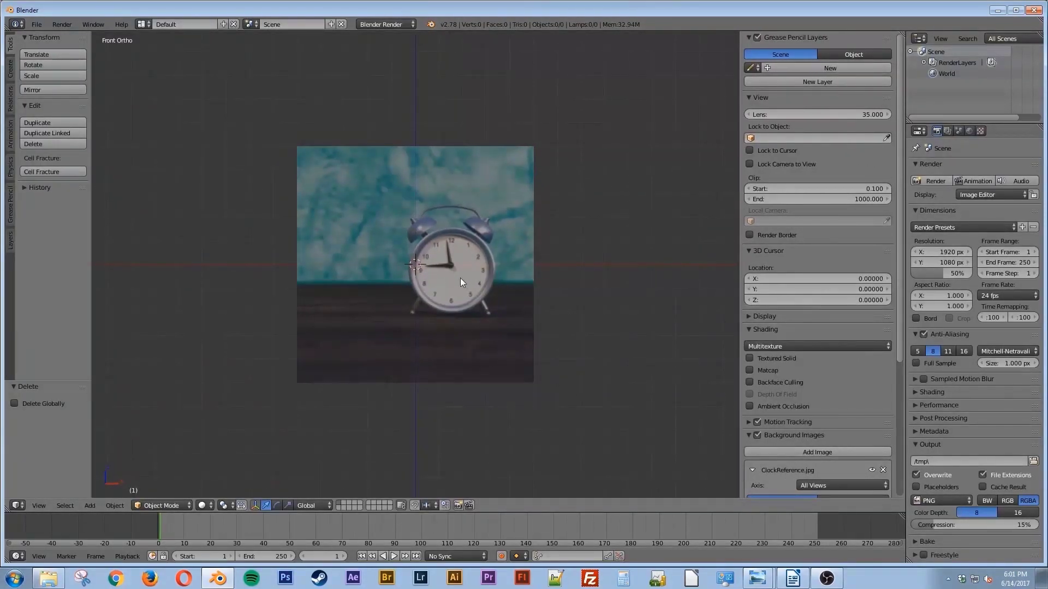
Add a cylinder mesh at the scene origin with its cap fill type set to Ngon
key(shift+a)
mouse_move(444, 276)
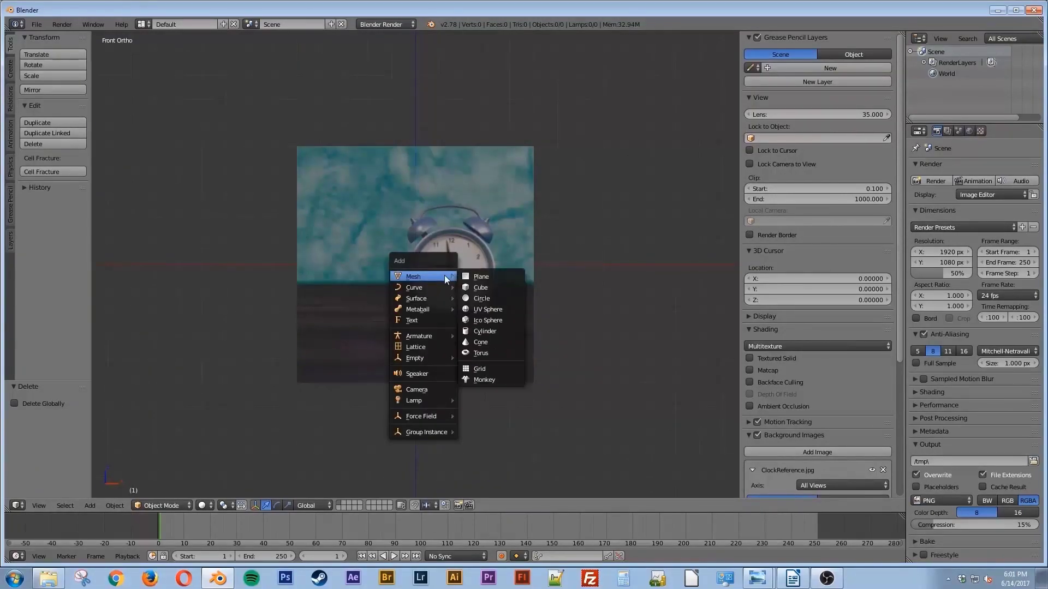
click(496, 330)
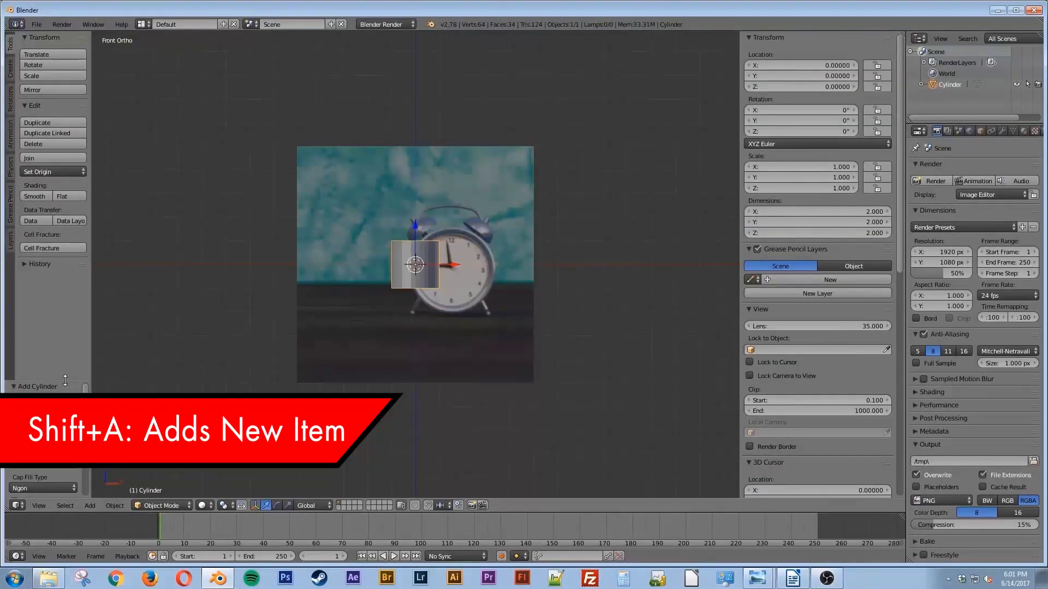
drag(65, 380, 64, 305)
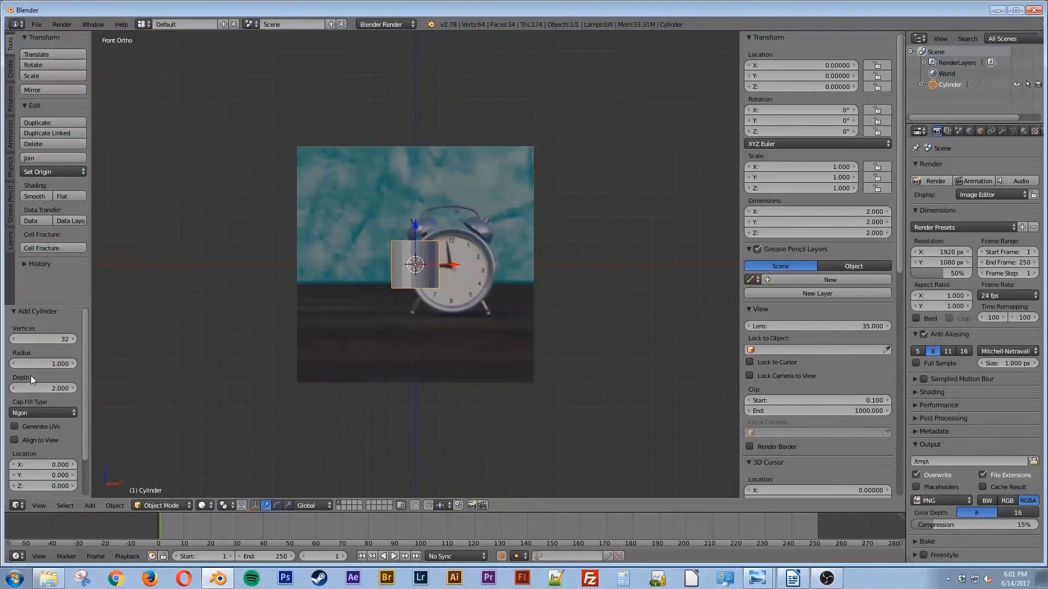
click(40, 413)
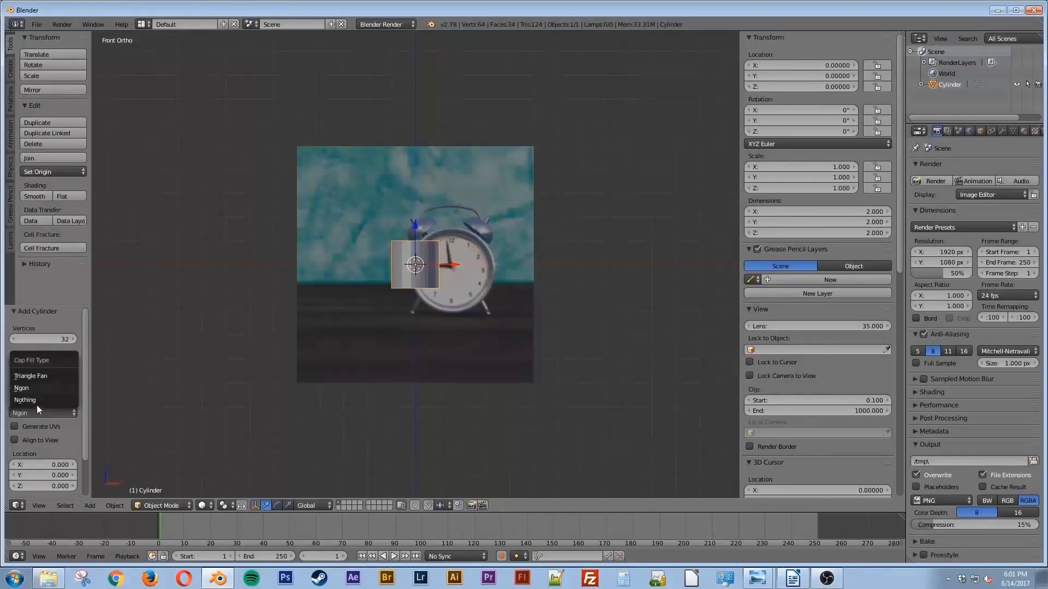
click(30, 387)
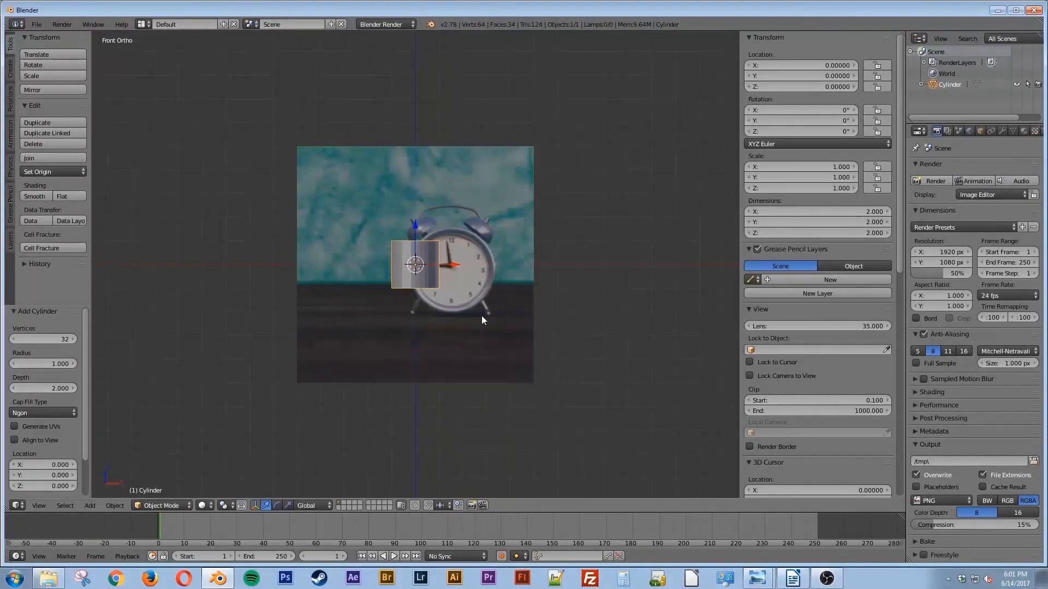
Rotate the cylinder 90° about the X axis and show it in wireframe
key(r)
key(x)
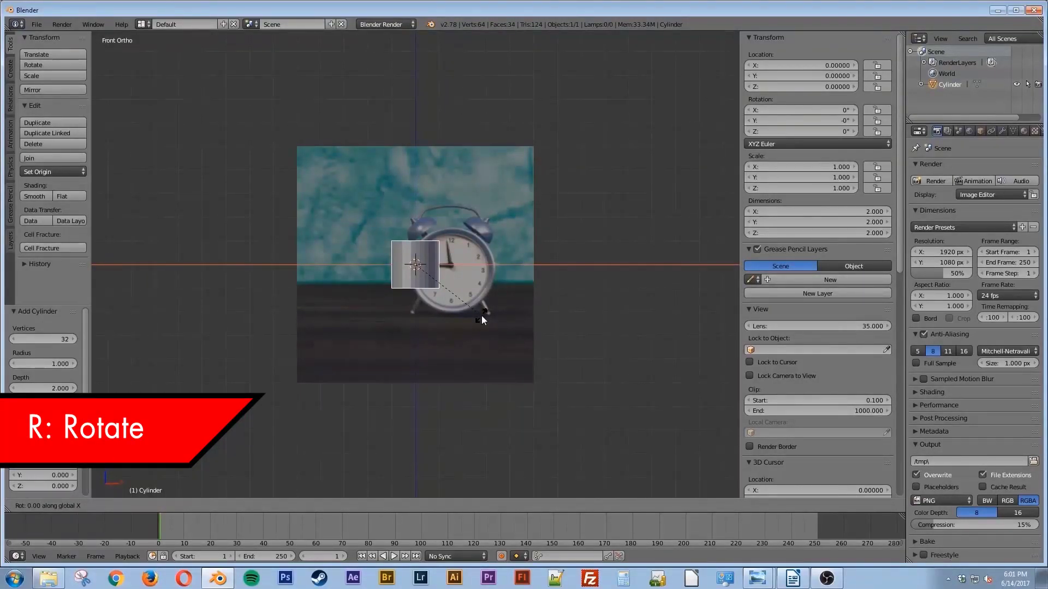
text(90)
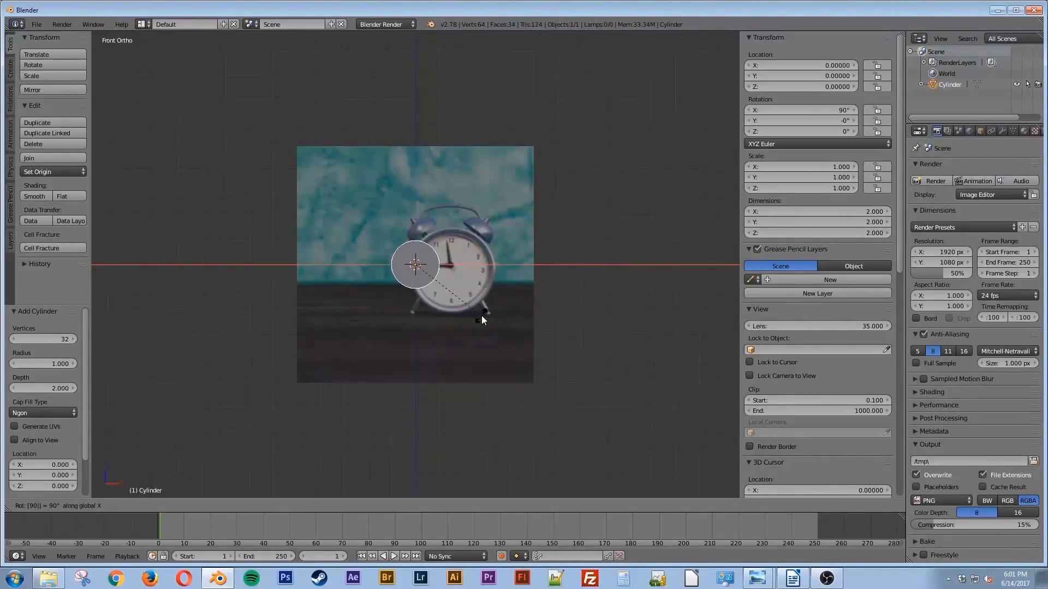
key(Return)
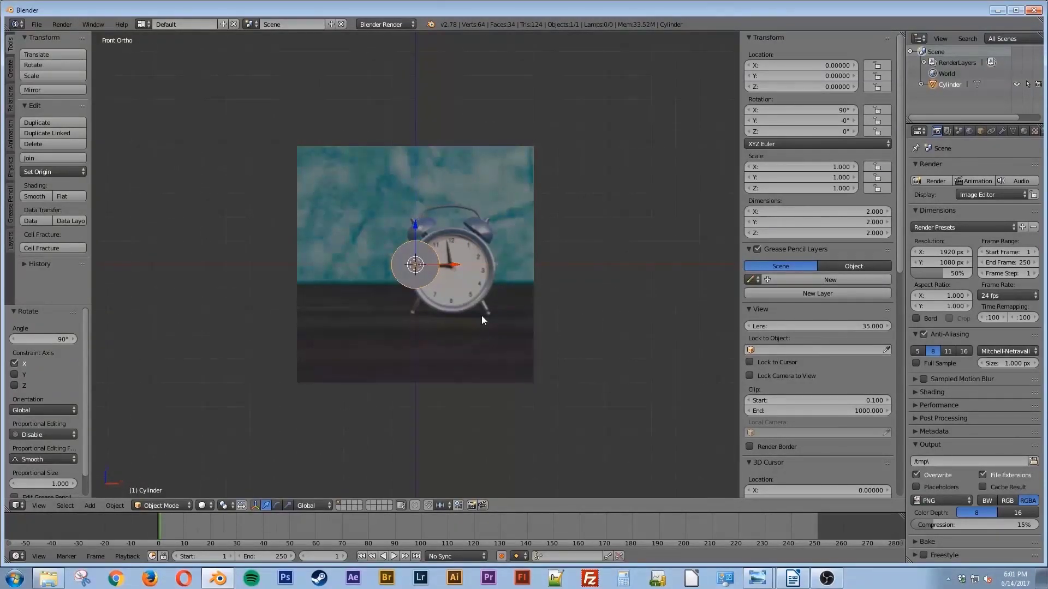
key(z)
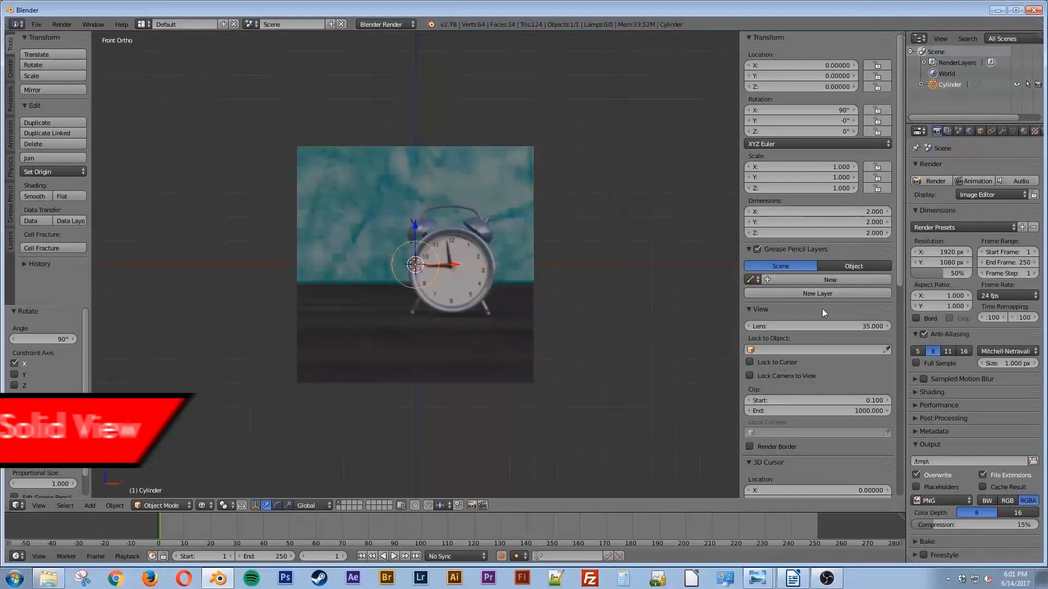
Set the clock background image's horizontal offset to -0.85
scroll(834, 376, down, 5)
scroll(834, 377, down, 10)
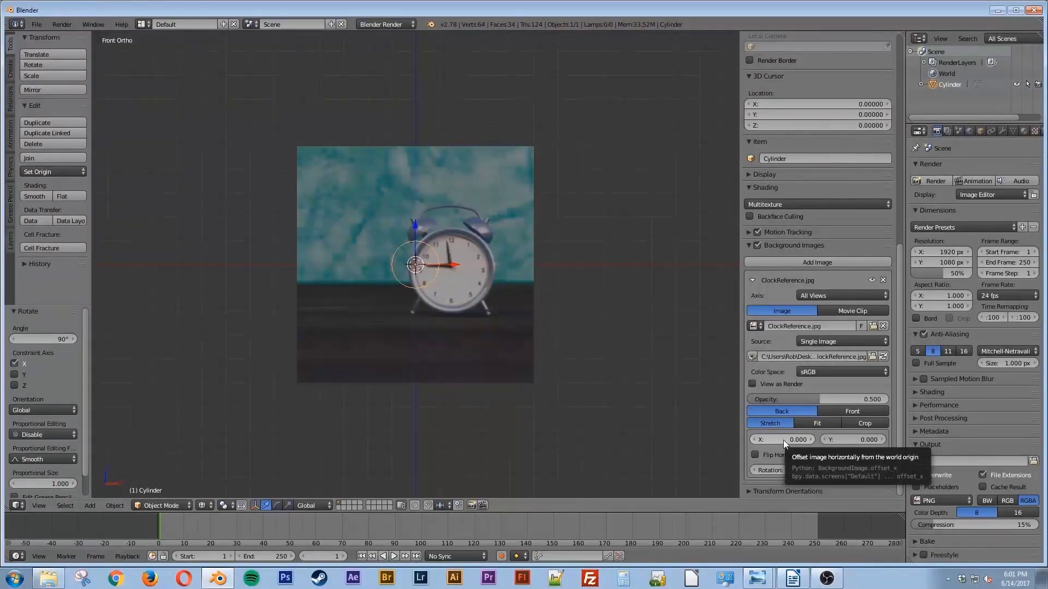
click(783, 440)
key(BackSpace)
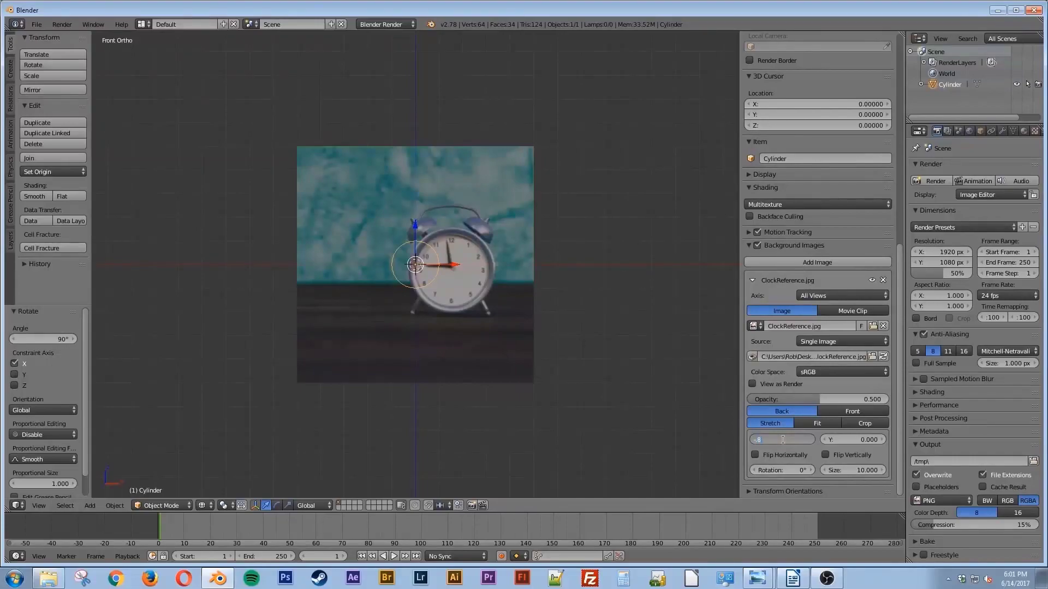
text(-.85)
key(Return)
Set the clock background image's vertical offset to 0.15 and its size to 5.5
click(862, 440)
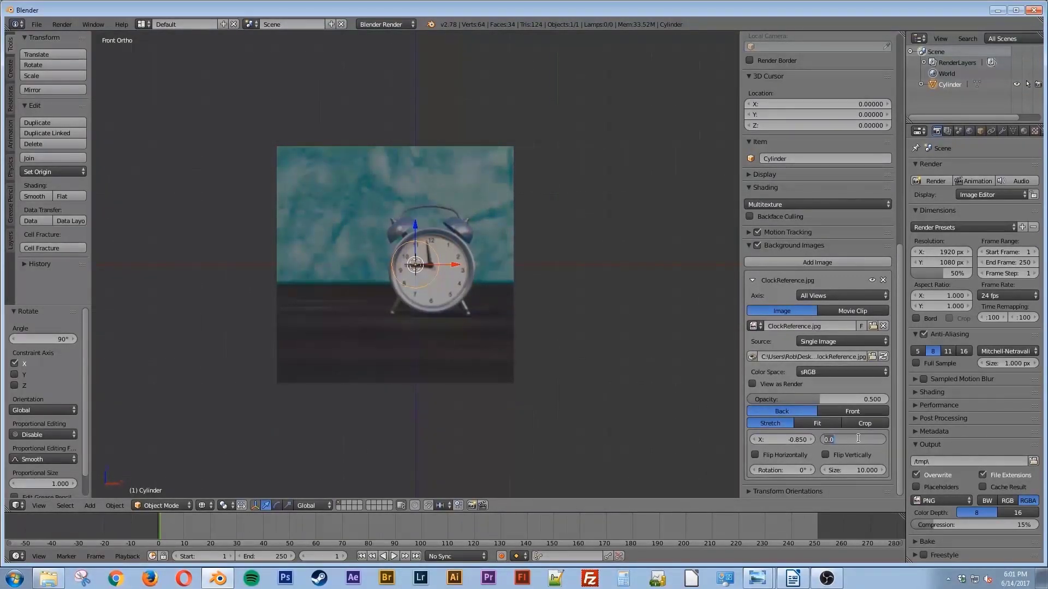
text(.15)
key(Return)
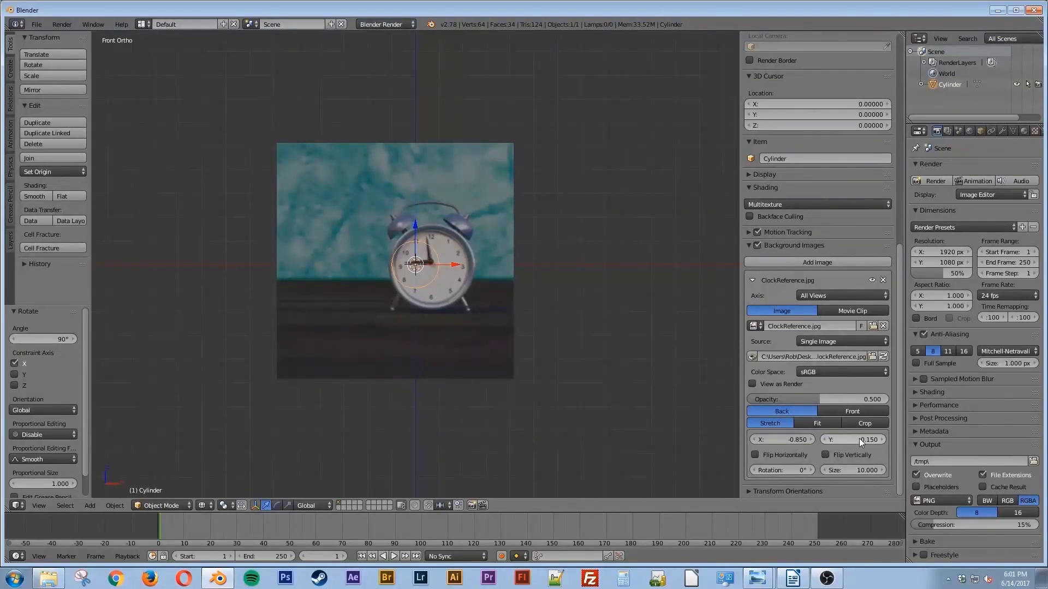
click(849, 469)
text(5.5)
key(Return)
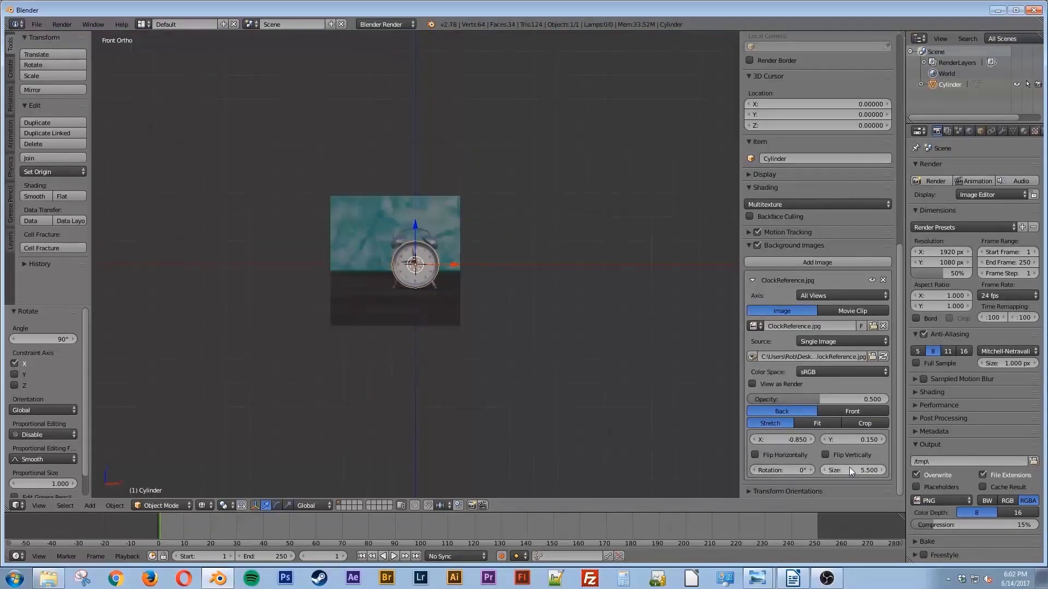
scroll(429, 264, down, 3)
scroll(415, 264, up, 8)
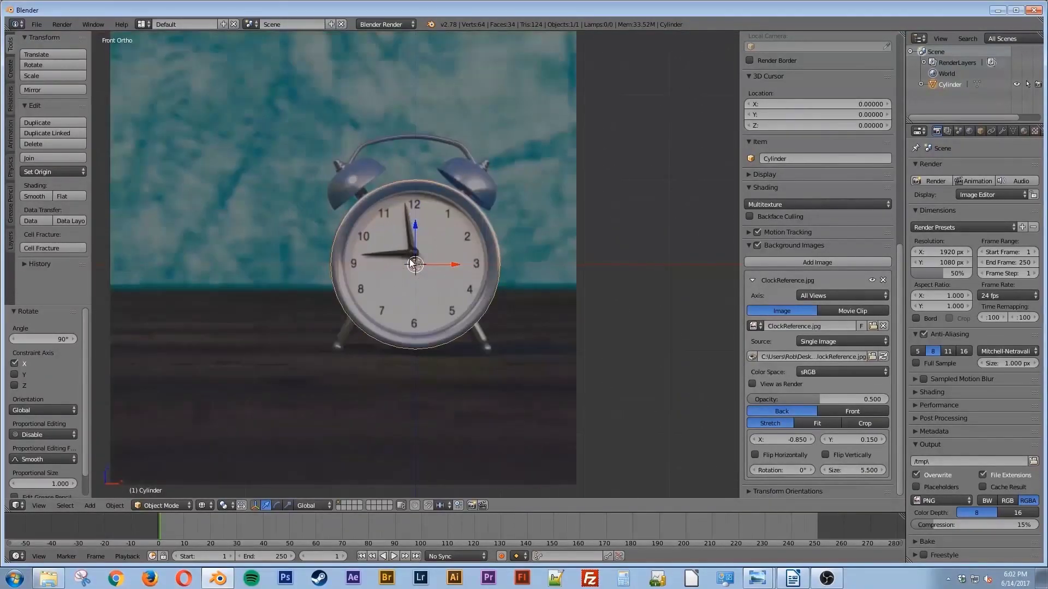
shift+middle_drag(410, 264, 451, 266)
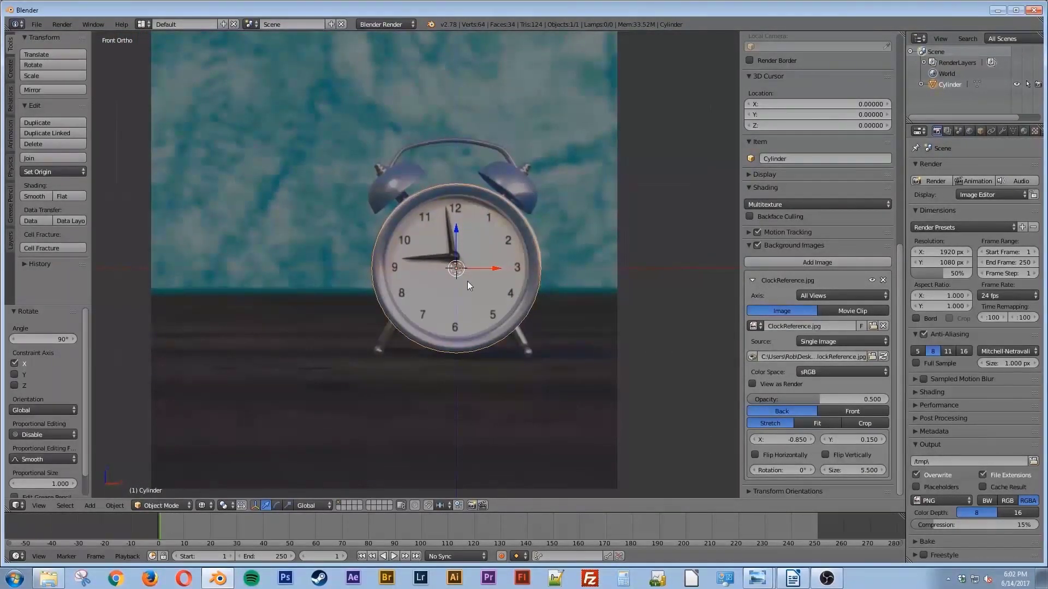
Show the cylinder in solid shading and select its front cap in Edit Mode using face selection
middle_drag(452, 267, 475, 284)
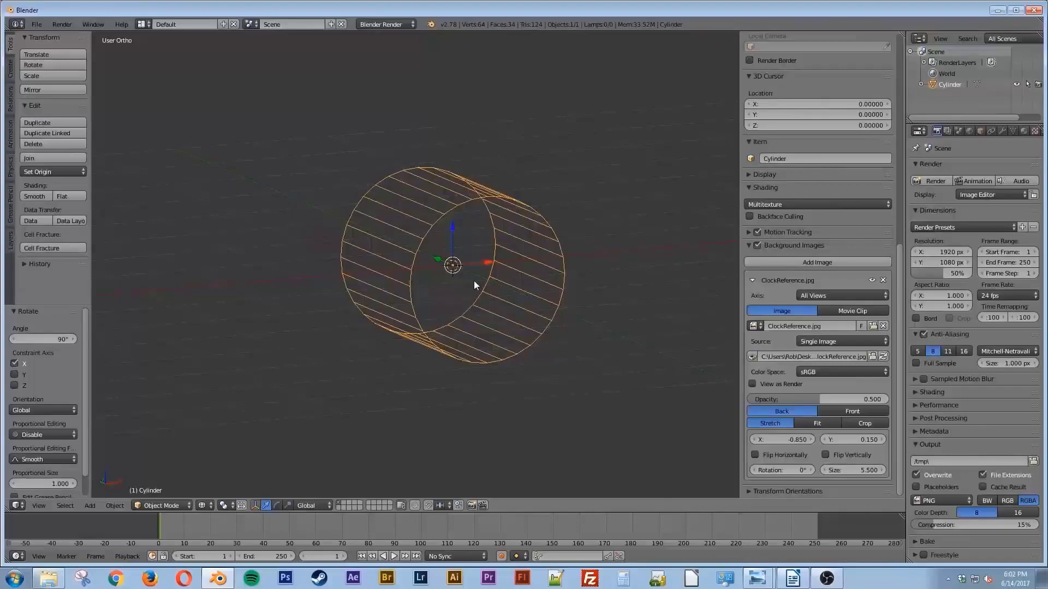
key(z)
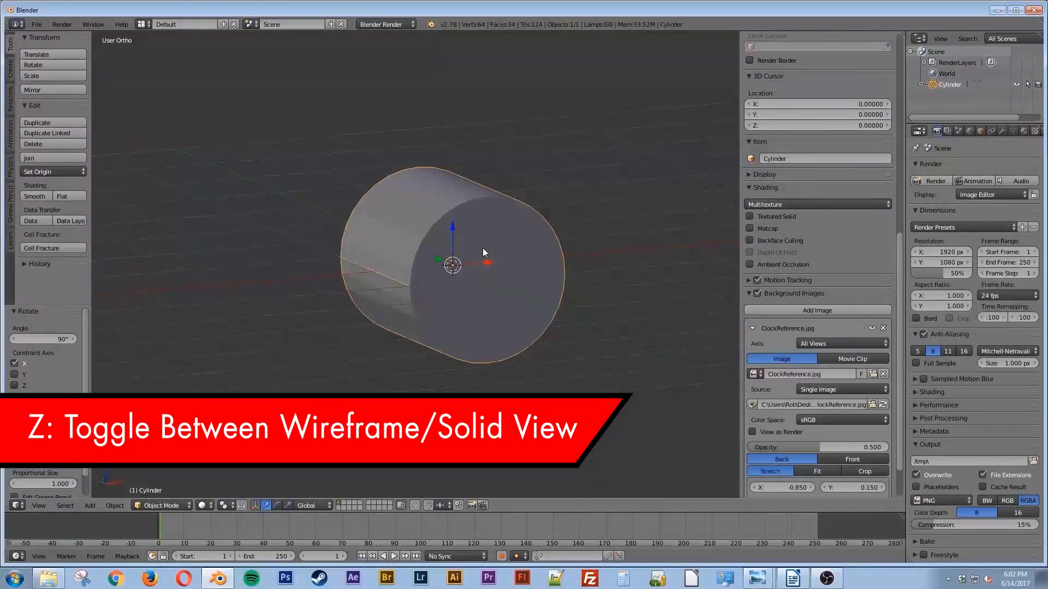
key(ctrl+Tab)
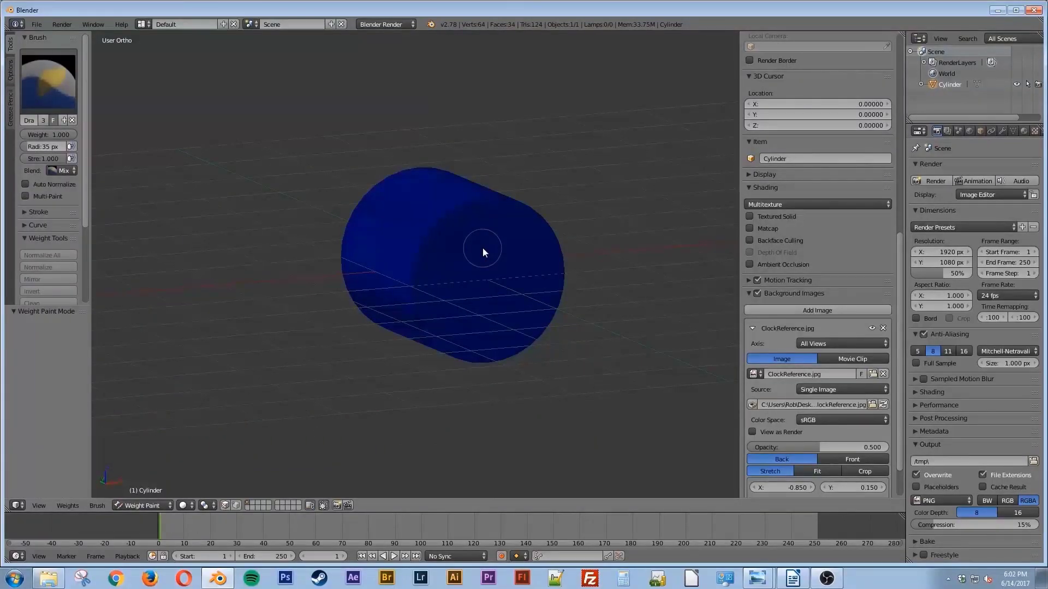
key(ctrl+Tab)
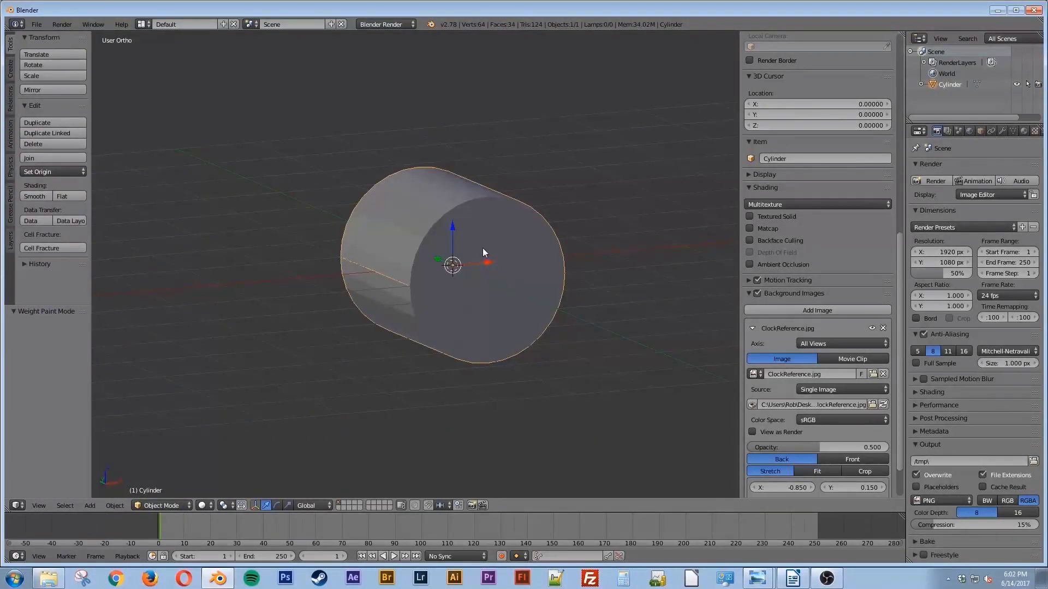
key(Tab)
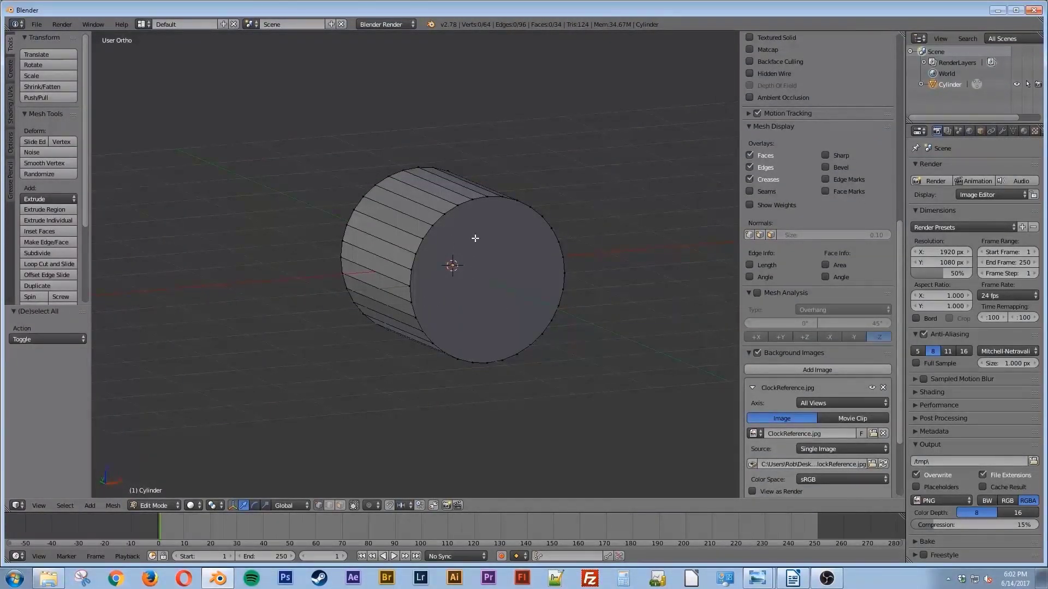
key(ctrl+Tab)
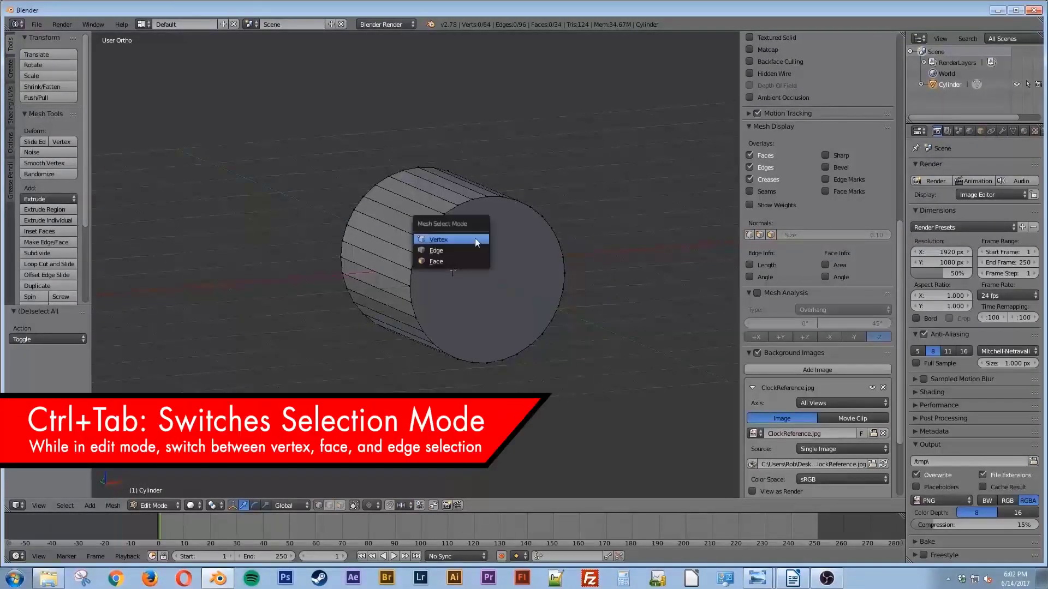
click(444, 261)
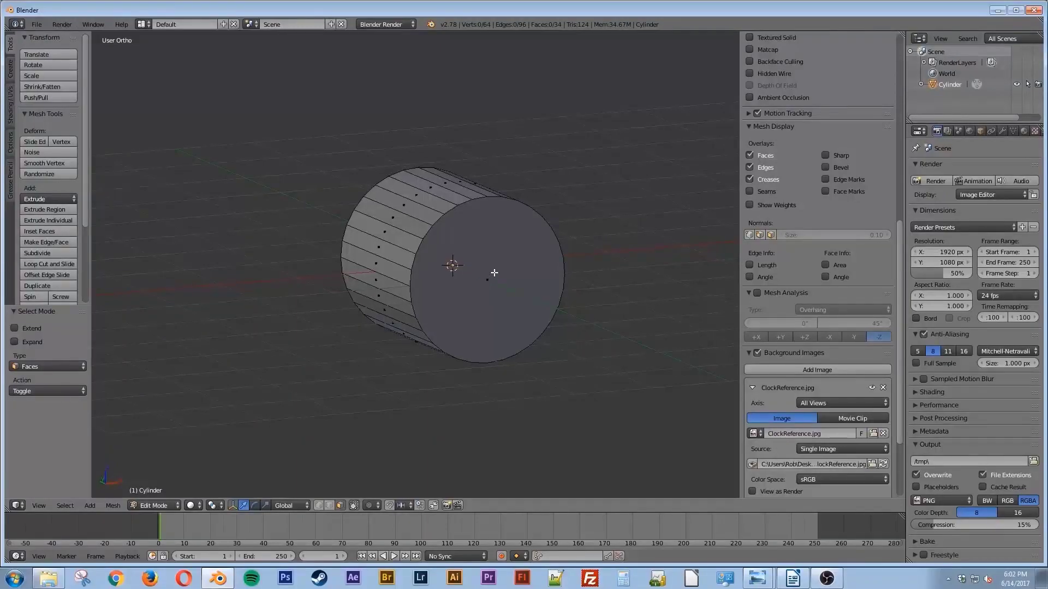
right_click(493, 272)
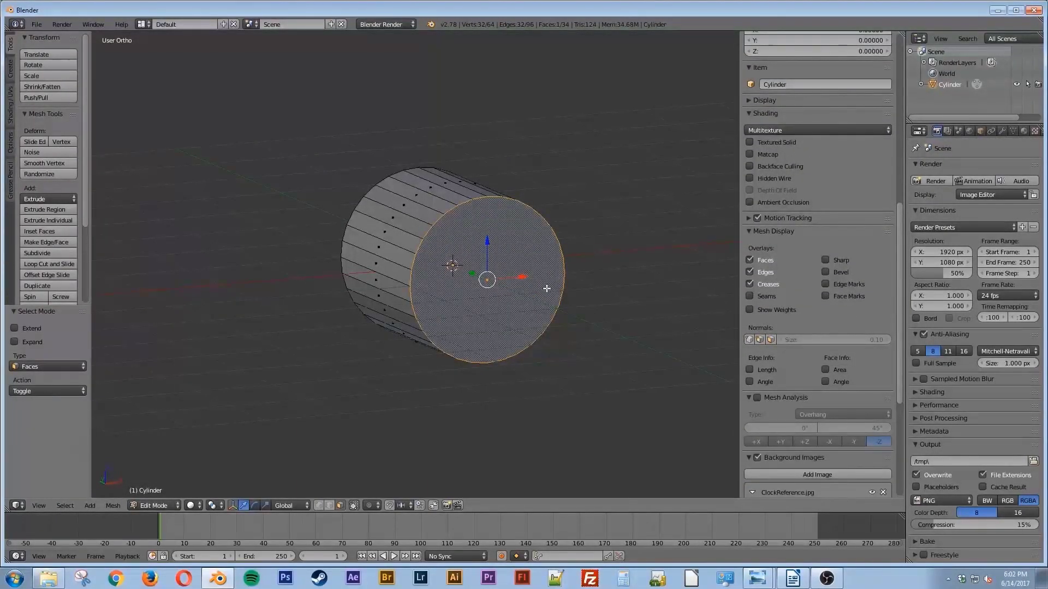
Extrude the front cap in place and scale it to about 0.866 to form the outer rim
key(e)
key(s)
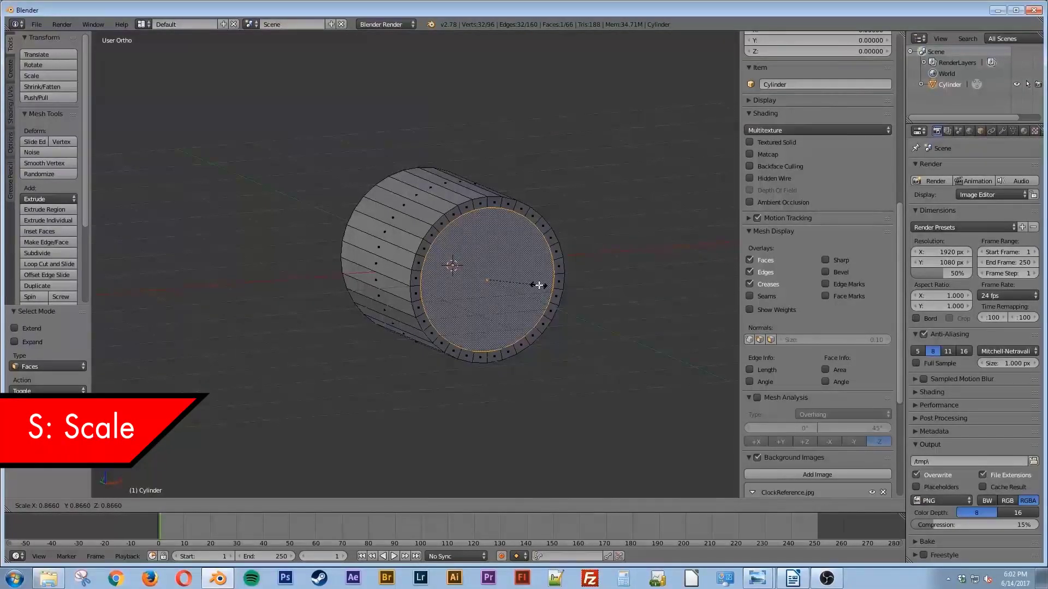
click(539, 285)
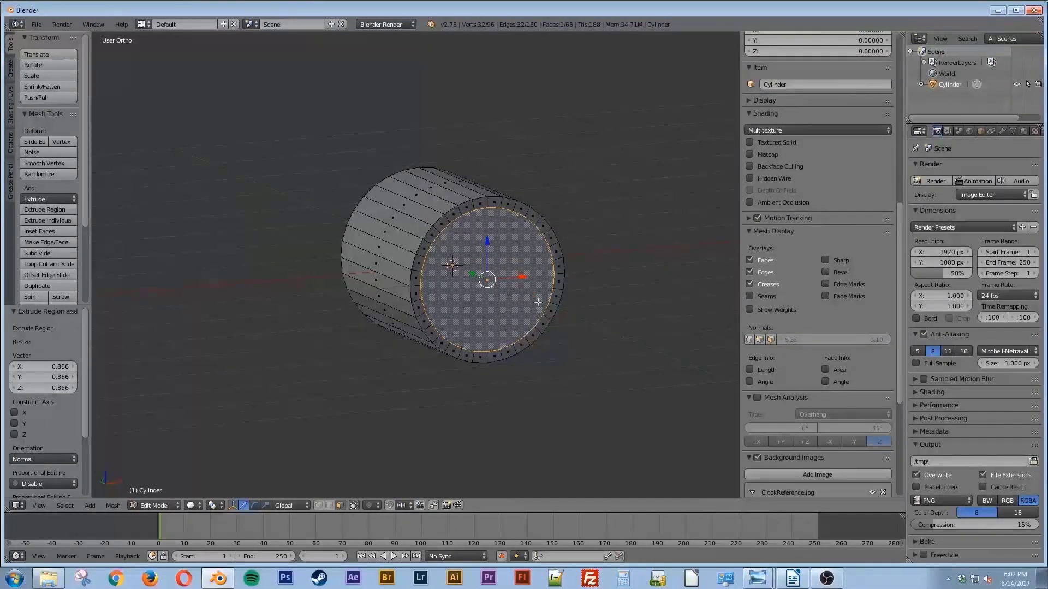
Extrude the inner front face about 0.215 into the body, and move it about -0.069 along Y
key(e)
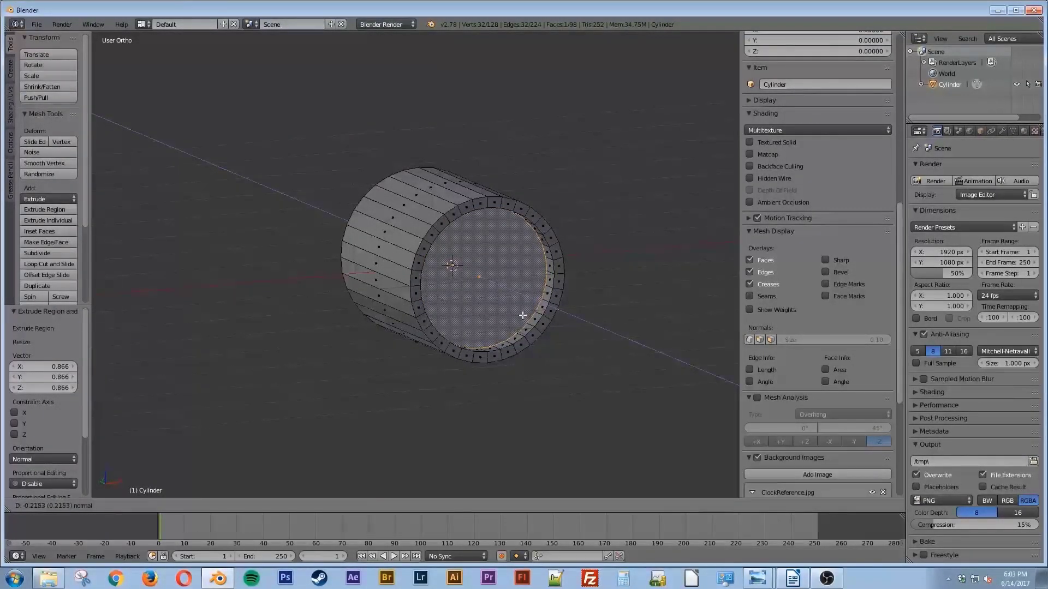
click(522, 315)
middle_drag(522, 314, 573, 311)
drag(459, 269, 465, 268)
middle_drag(546, 321, 489, 323)
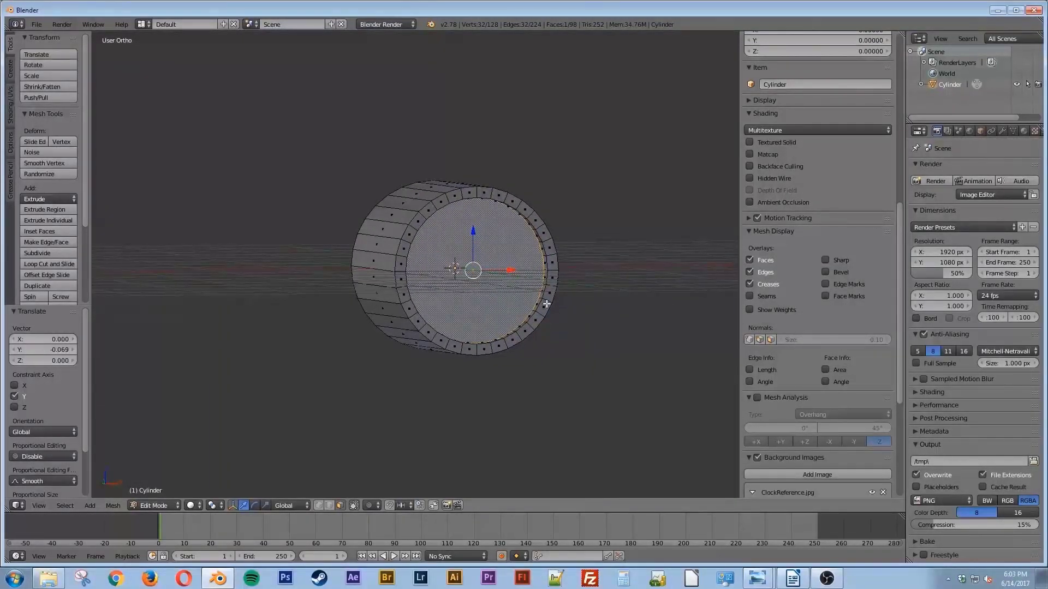
Add four concentric rings to the recessed face by repeatedly extruding and scaling it by about 0.847, 0.722, 0.662 and 0.613
key(e)
key(s)
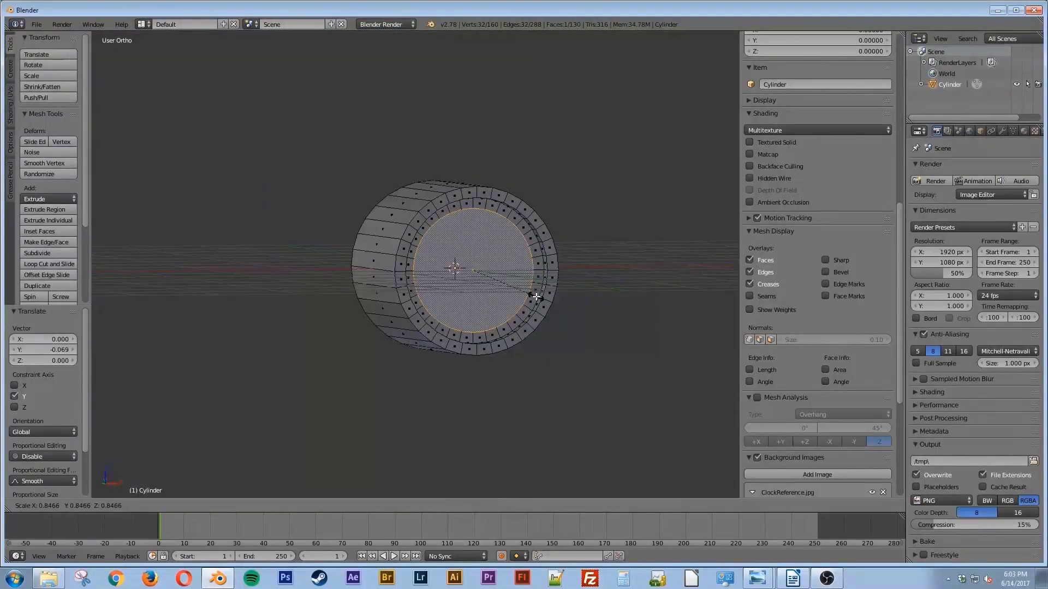
click(536, 296)
key(e)
key(s)
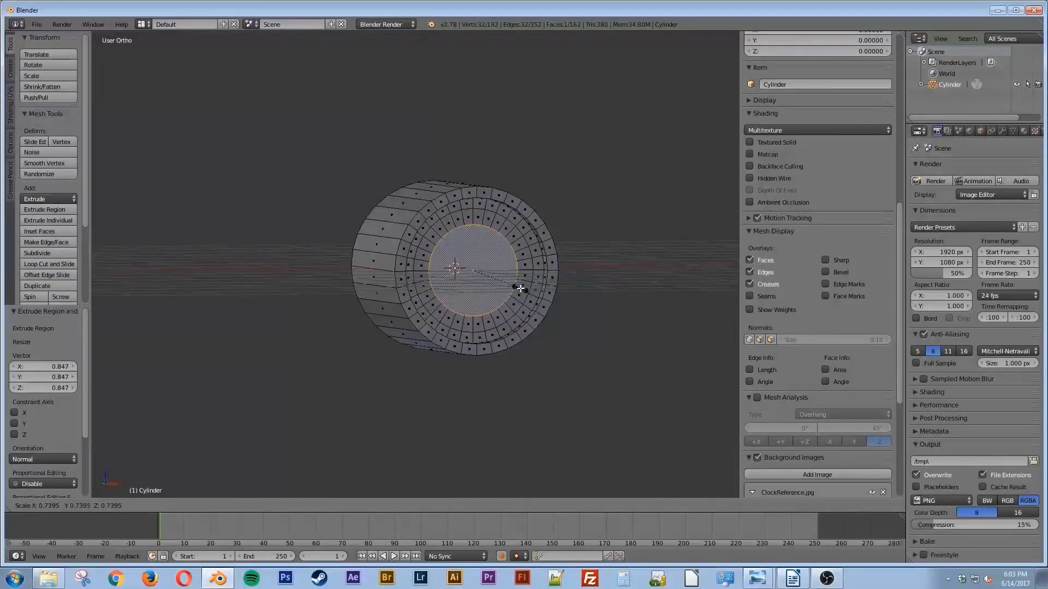
click(519, 288)
key(e)
key(s)
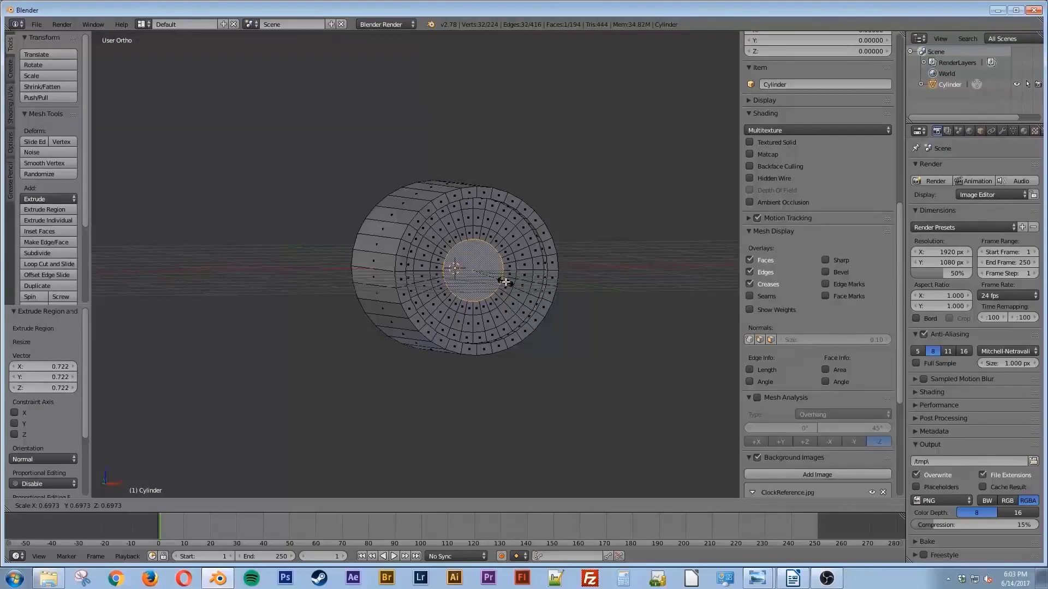
click(504, 281)
key(e)
key(s)
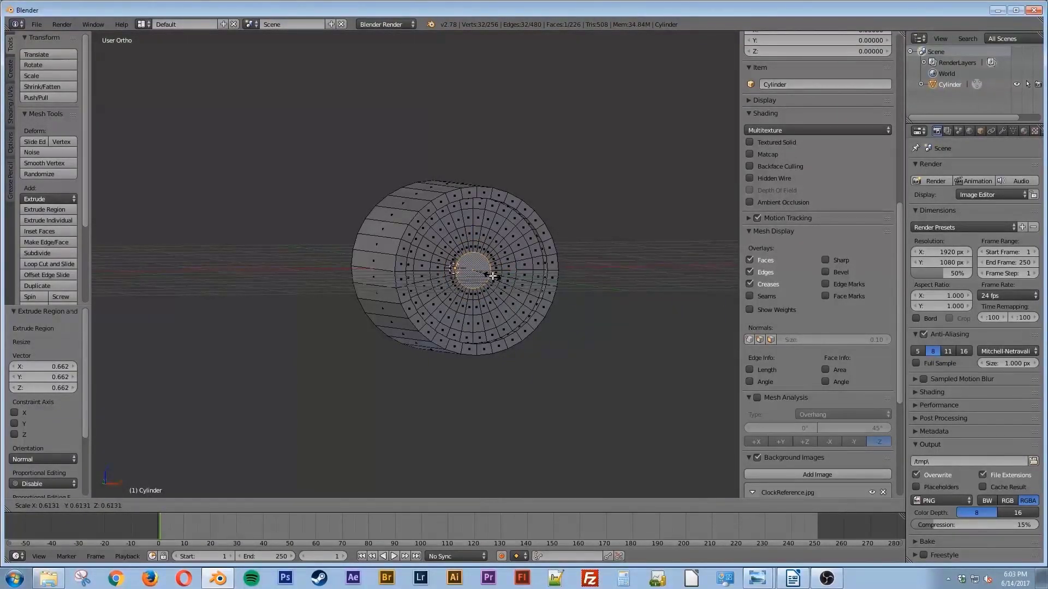
click(493, 276)
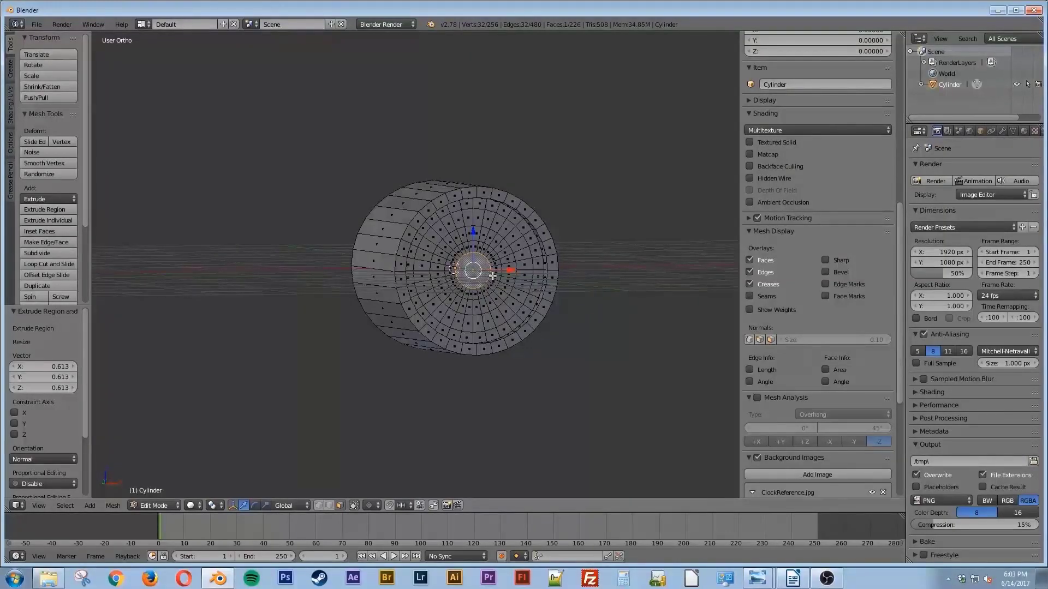
Switch the mesh to vertex selection and deselect everything
key(ctrl+Tab)
click(473, 254)
mouse_move(523, 283)
middle_down()
mouse_move(515, 292)
mouse_move(549, 288)
mouse_move(492, 283)
mouse_move(537, 294)
middle_up()
key(a)
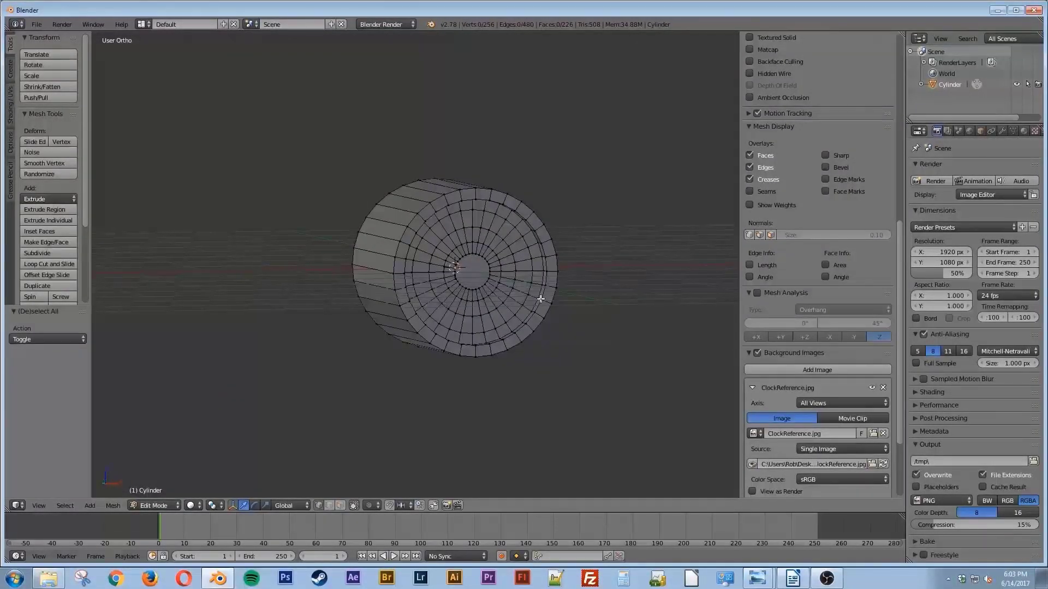
Add a Subdivision Surface modifier to the cylinder with its view subdivisions set to 2
click(1001, 130)
click(936, 167)
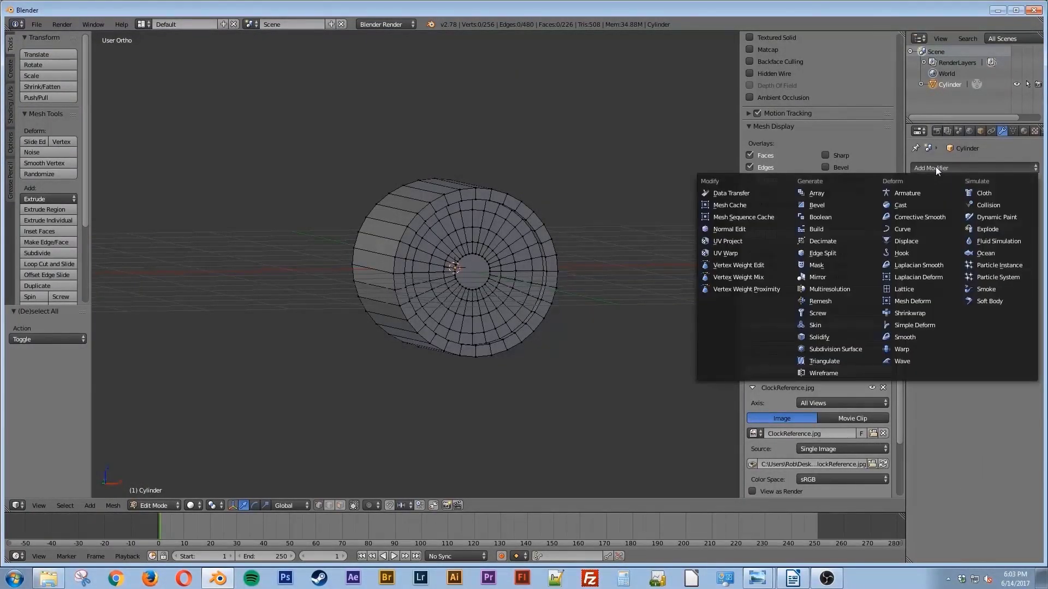
click(852, 348)
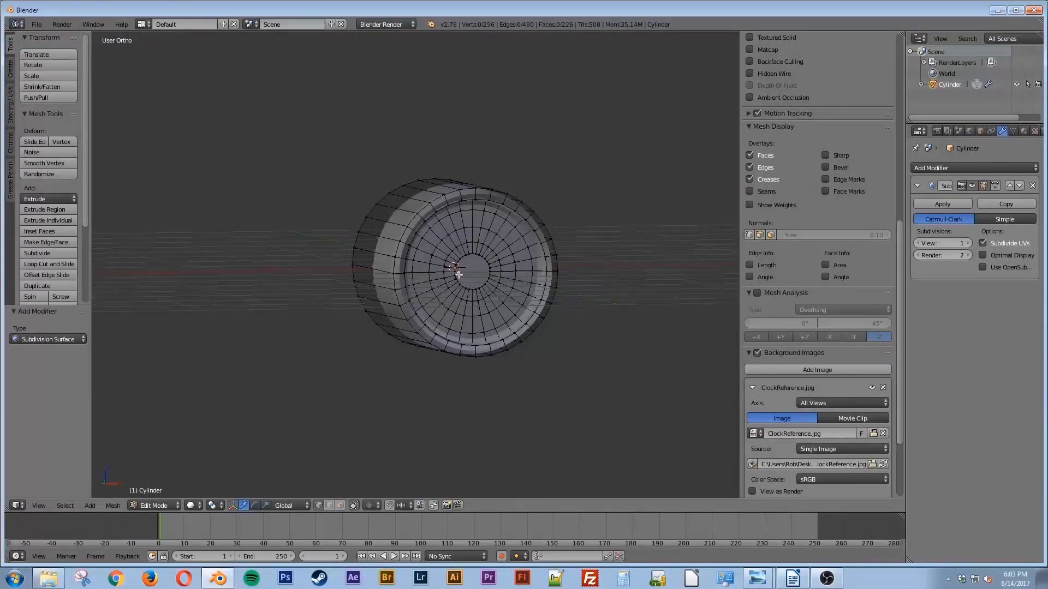
click(968, 243)
Return to Object Mode and apply smooth shading to the clock body
mouse_move(458, 290)
middle_down()
mouse_move(478, 296)
mouse_move(448, 295)
middle_up()
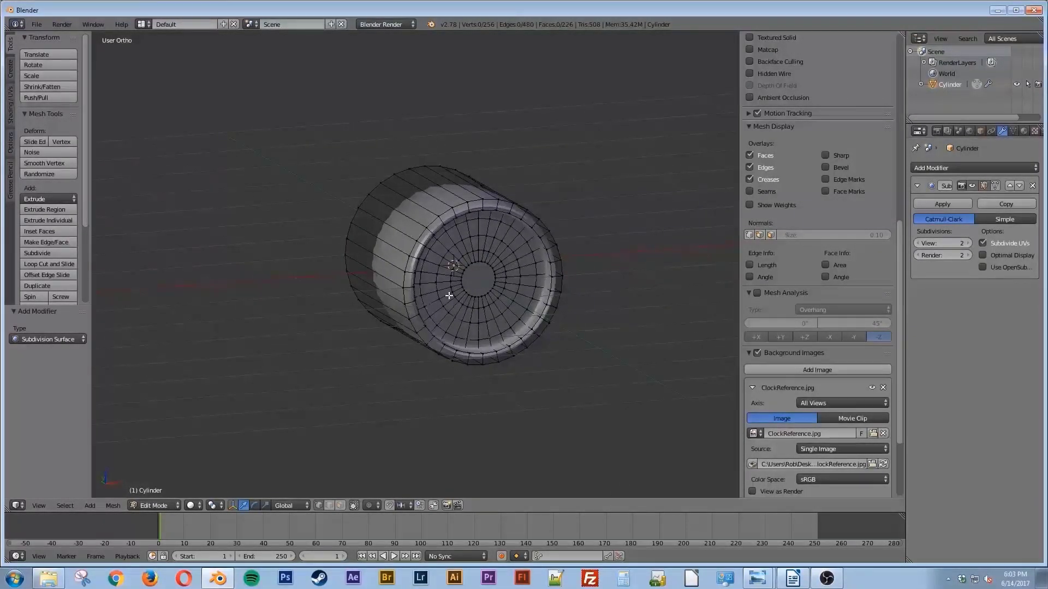
middle_drag(441, 339, 440, 328)
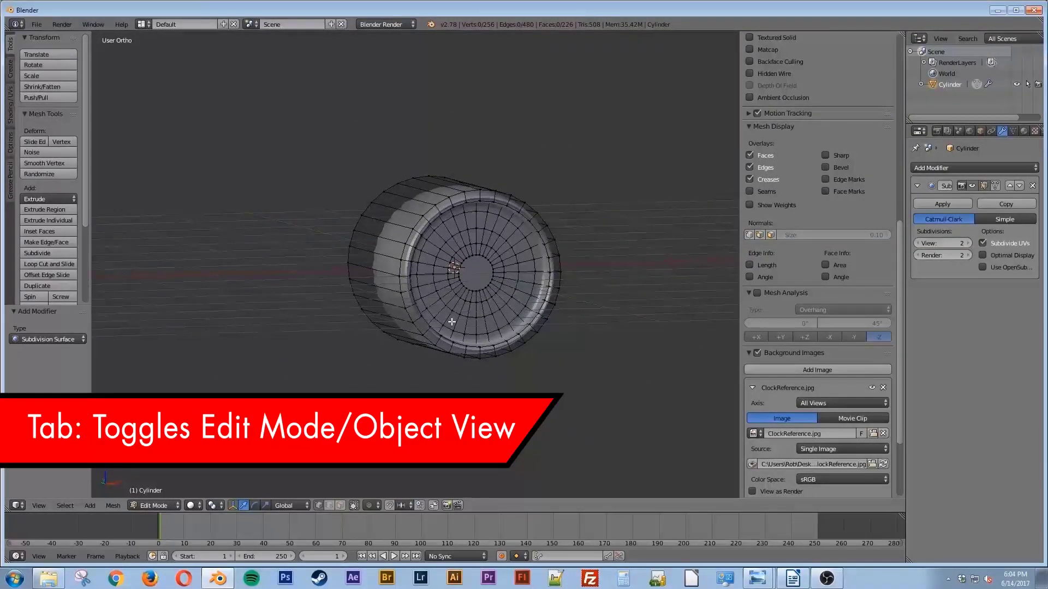
key(Tab)
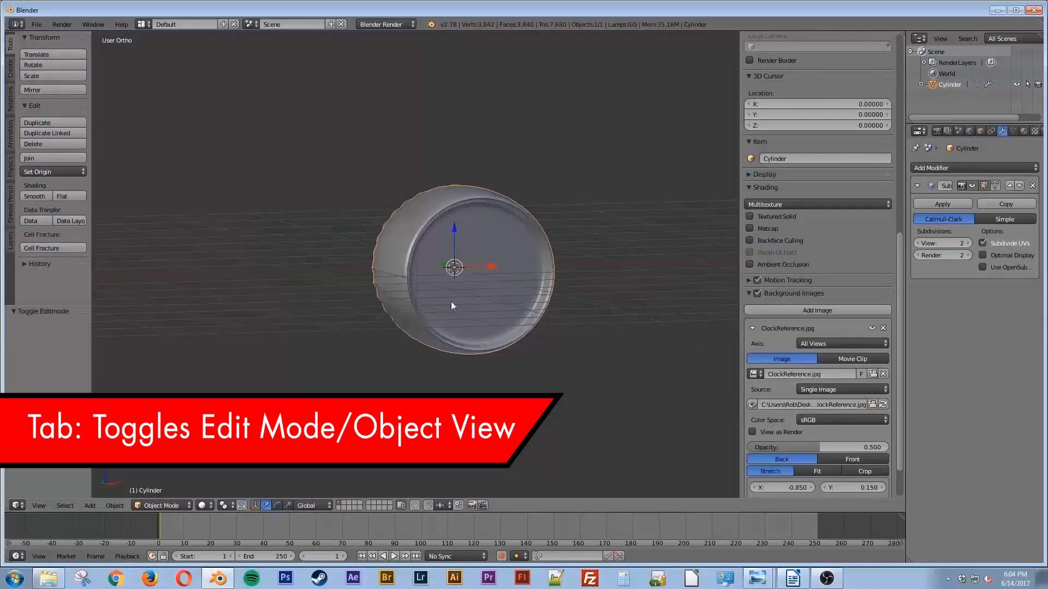
click(35, 196)
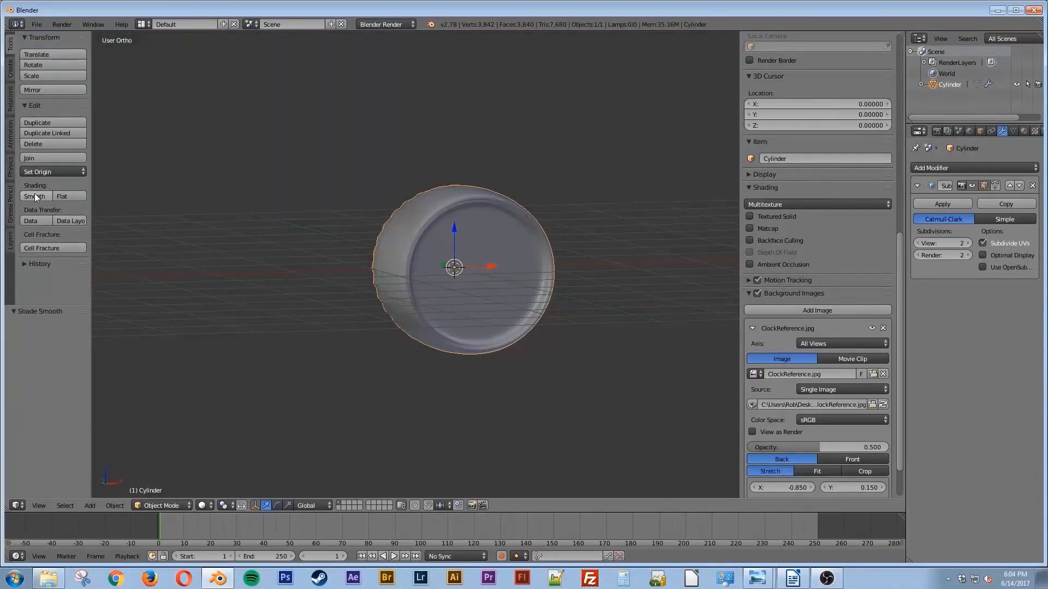
Select the outer edge loop of the recessed front face in Edit Mode with wireframe display
key(Tab)
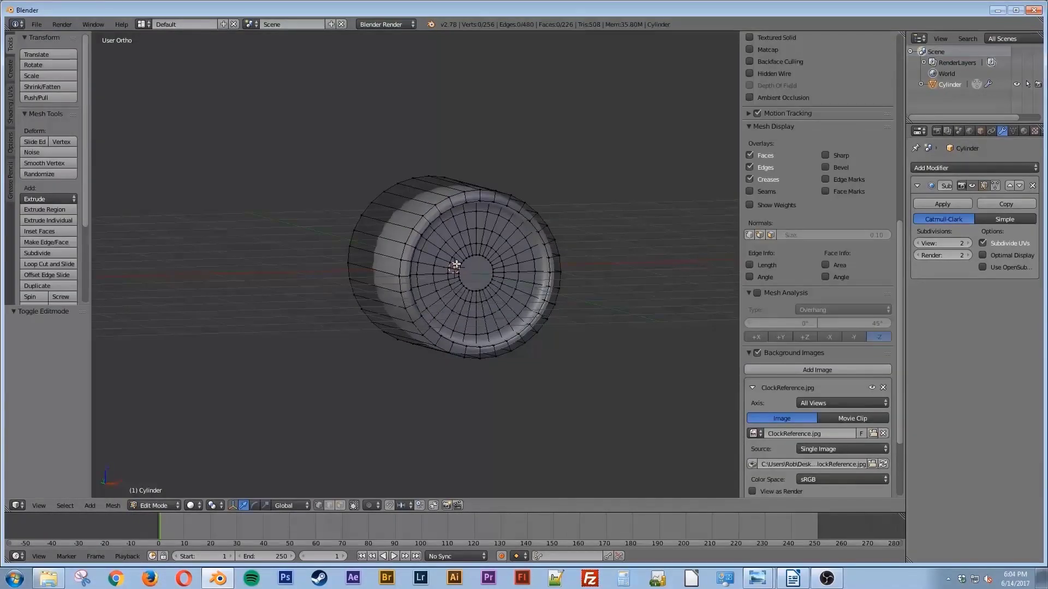
middle_drag(519, 255, 548, 242)
key(z)
scroll(548, 206, up, 2)
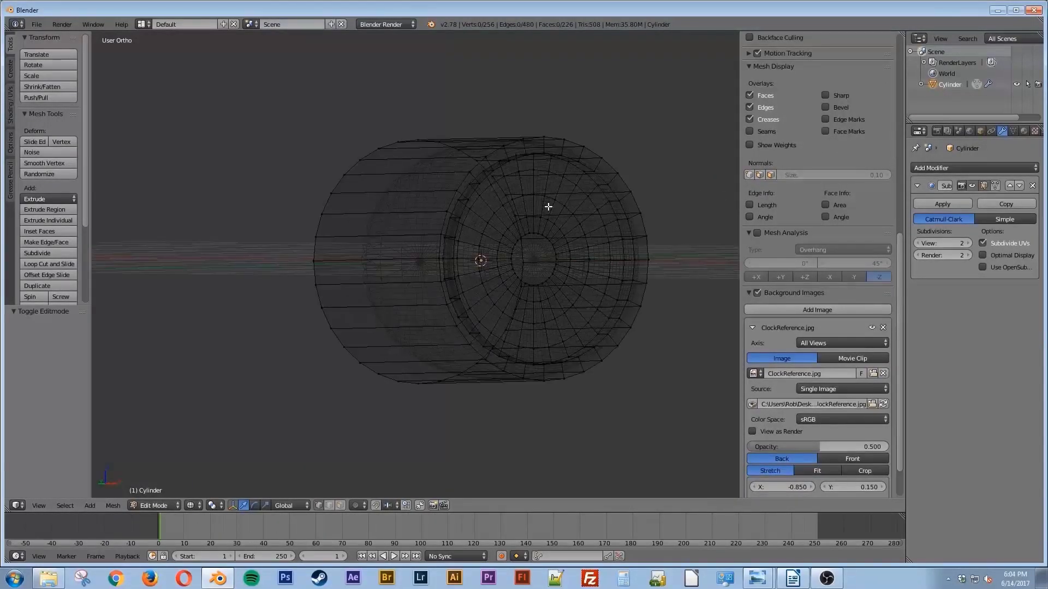
middle_drag(558, 201, 468, 276)
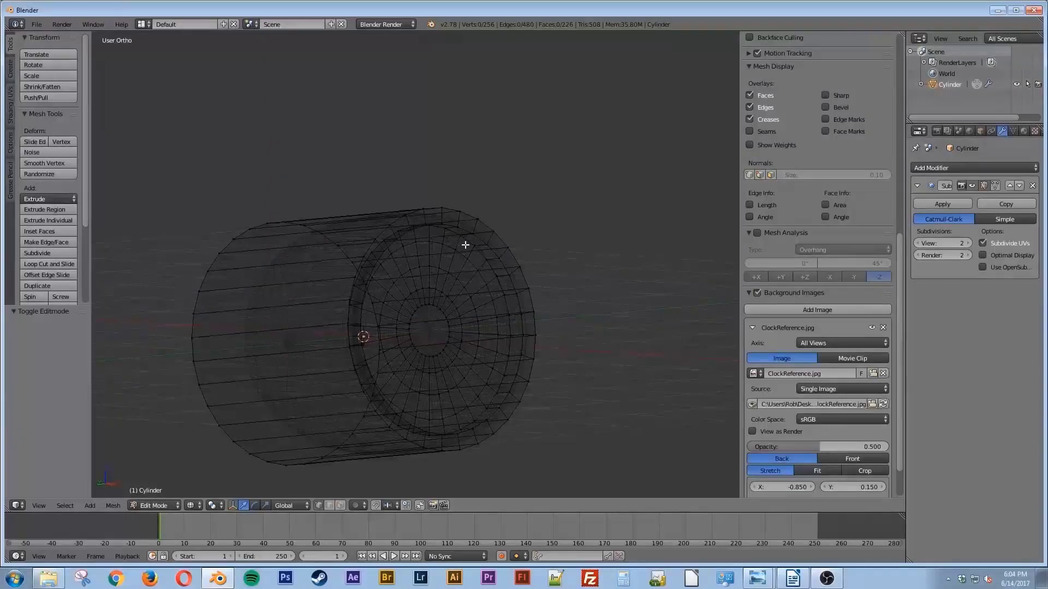
scroll(465, 245, up, 2)
scroll(464, 245, up, 2)
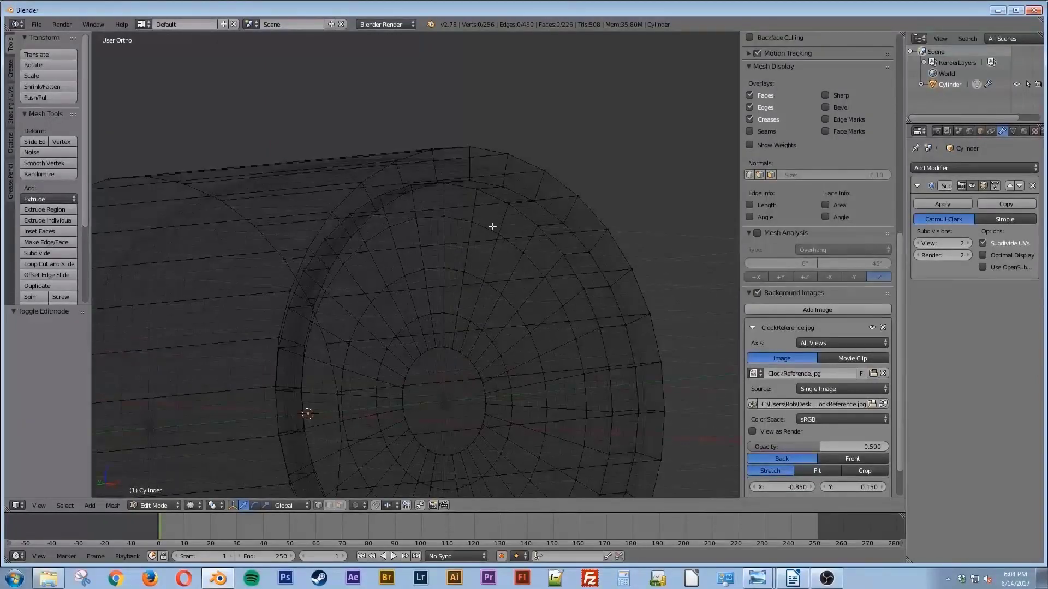
alt+right_click(520, 209)
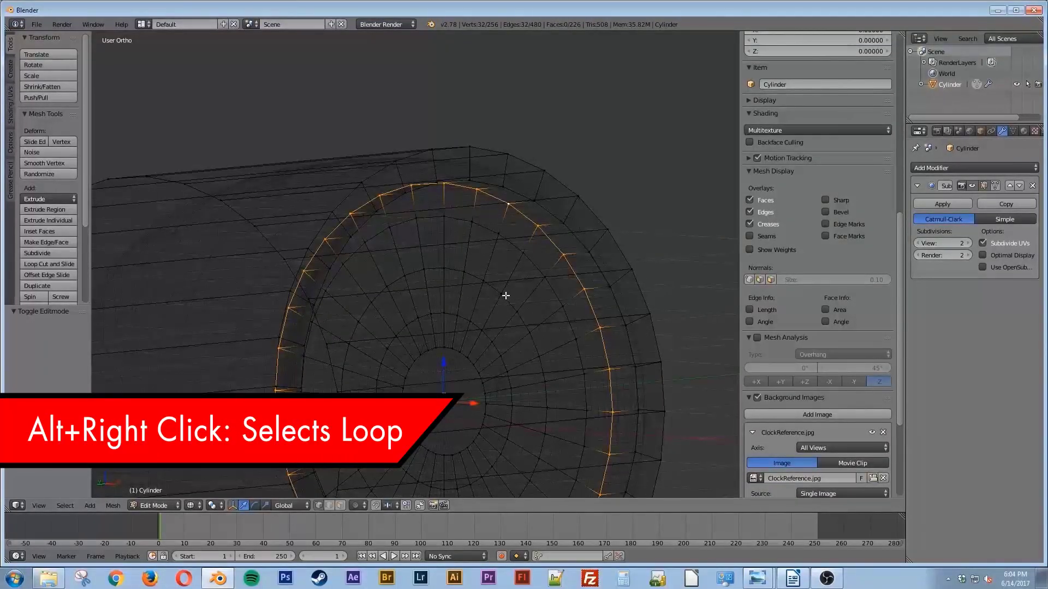
scroll(505, 295, up, 2)
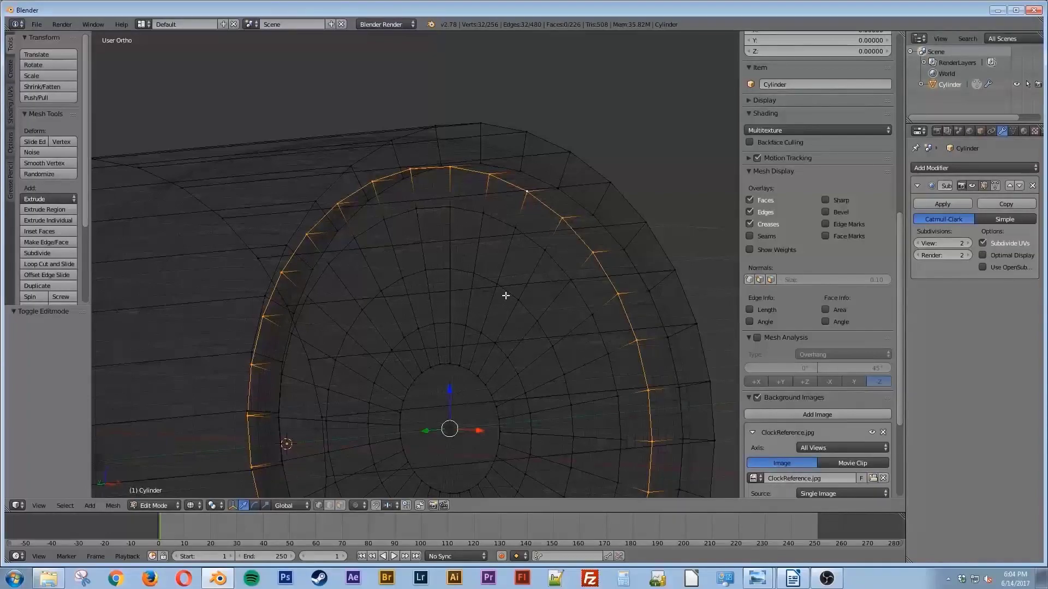
Set the mean crease of the recessed face's selected outer edge loop to 1.00 in solid display
key(z)
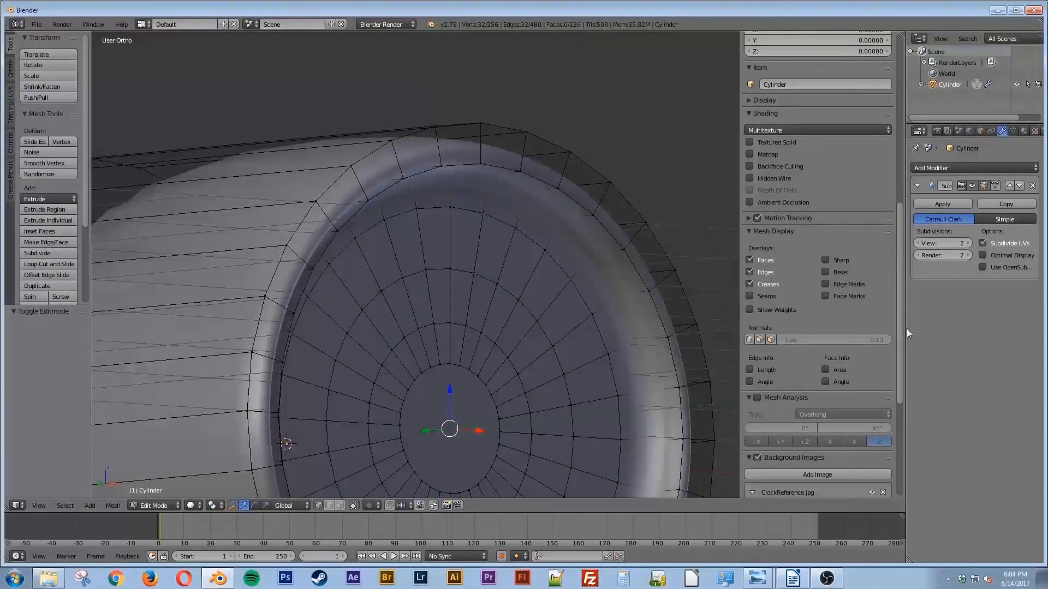
scroll(832, 275, up, 5)
scroll(831, 273, up, 12)
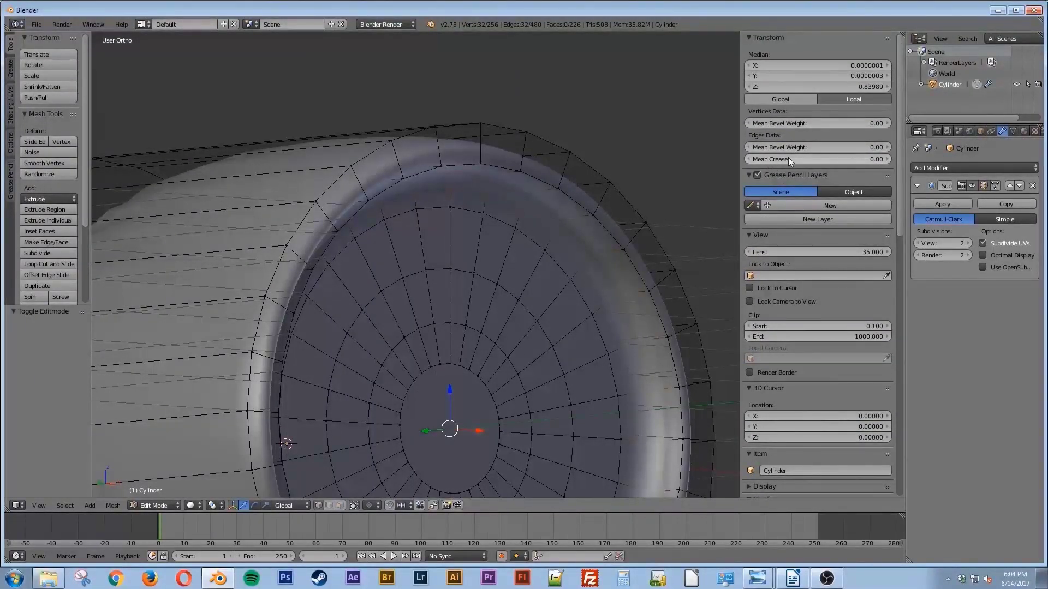
drag(763, 159, 827, 159)
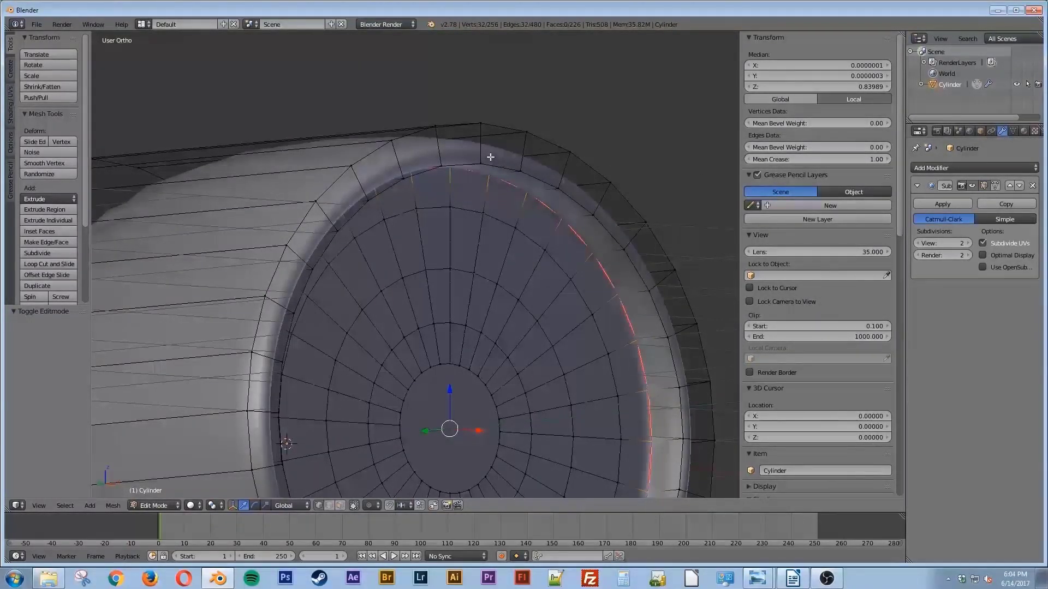
Set the mean crease of the clock body's outermost front edge loop to 1.00 and return to Object Mode
alt+right_click(544, 140)
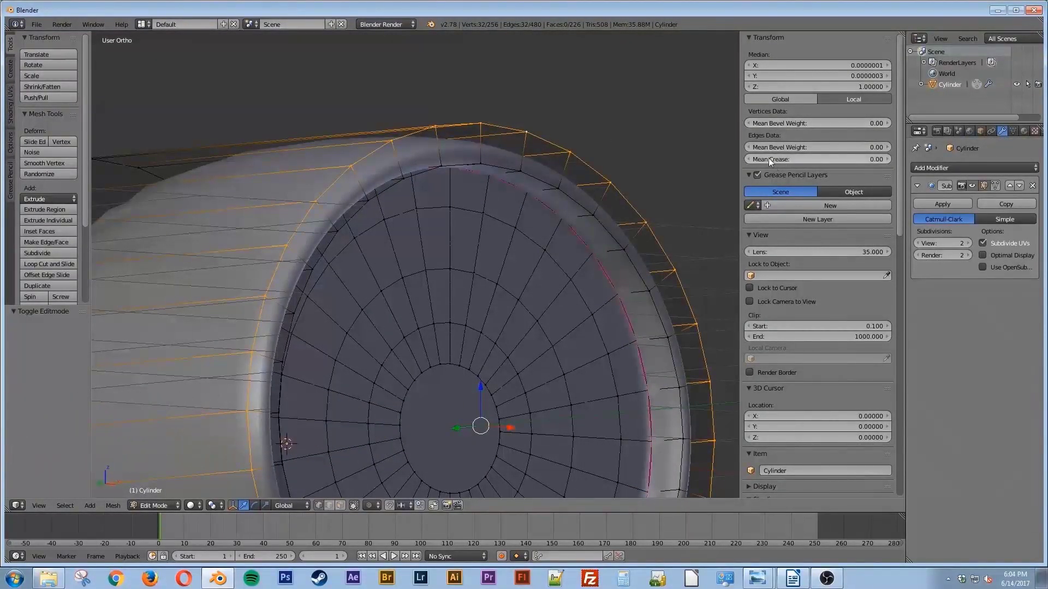
drag(764, 157, 807, 157)
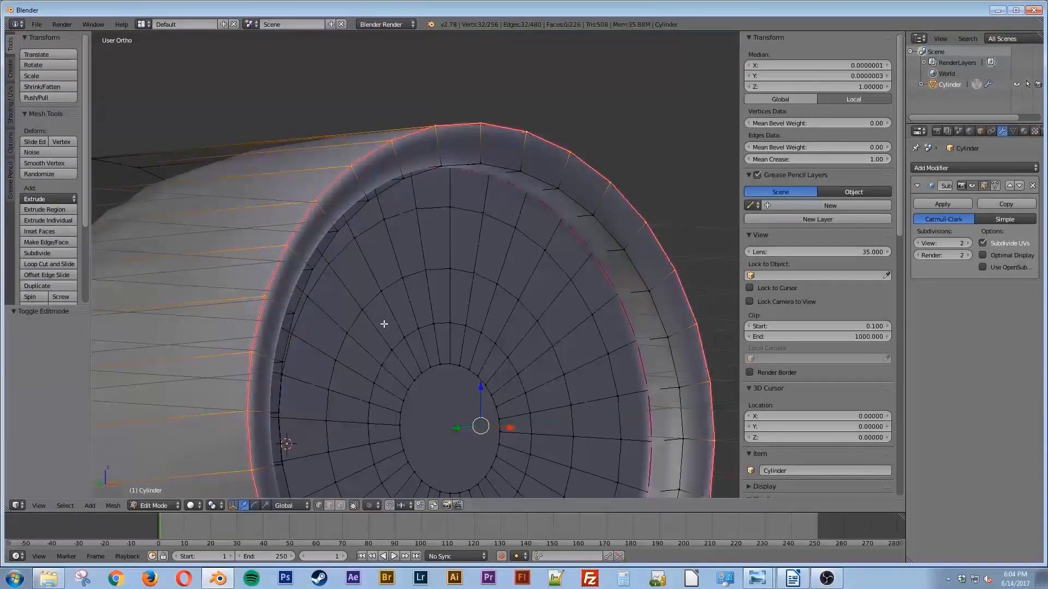
key(Tab)
scroll(408, 401, down, 8)
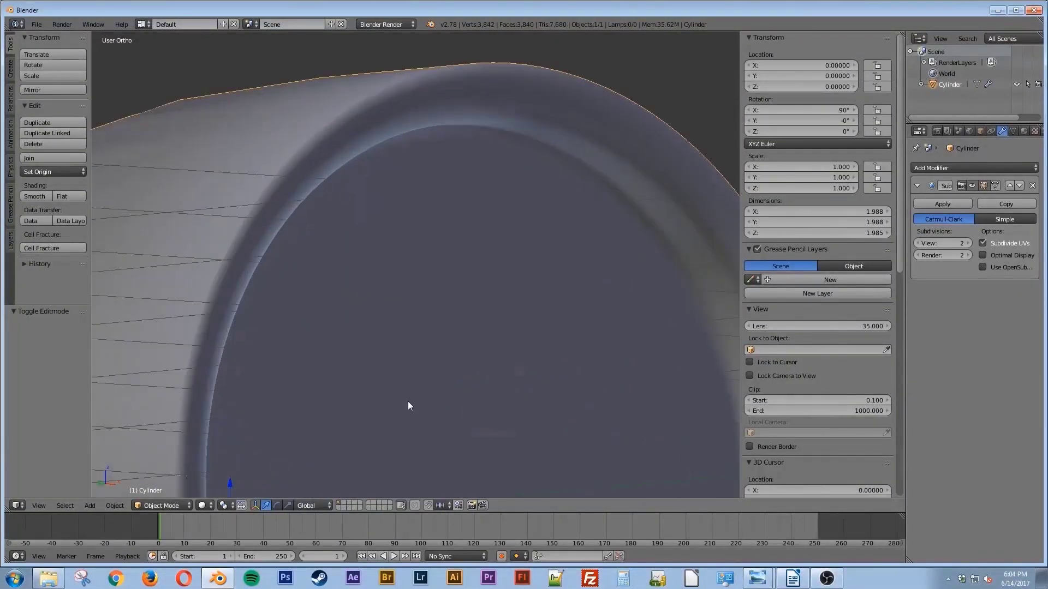
mouse_move(431, 386)
middle_down()
mouse_move(388, 406)
mouse_move(356, 400)
mouse_move(412, 385)
middle_up()
Switch to the front view and rename the cylinder object as ClockBody
key(KP_1)
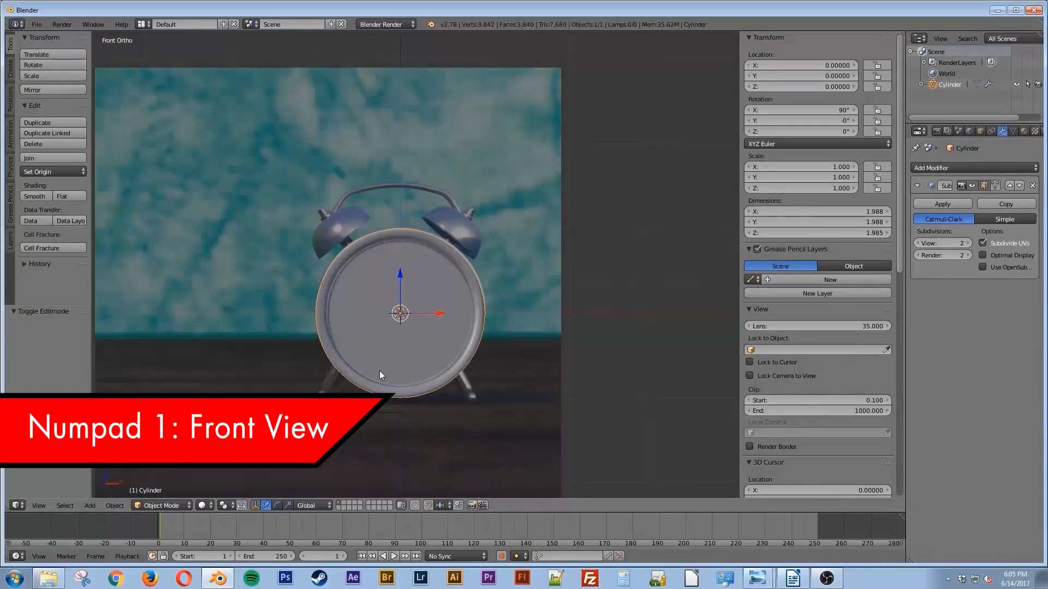
shift+middle_drag(378, 371, 427, 339)
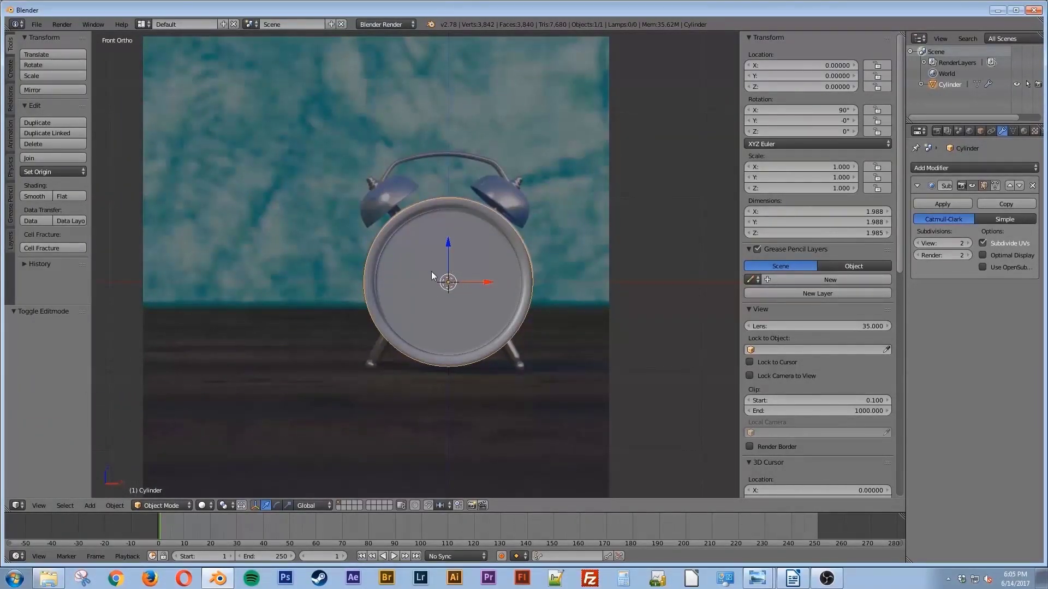
double_click(947, 84)
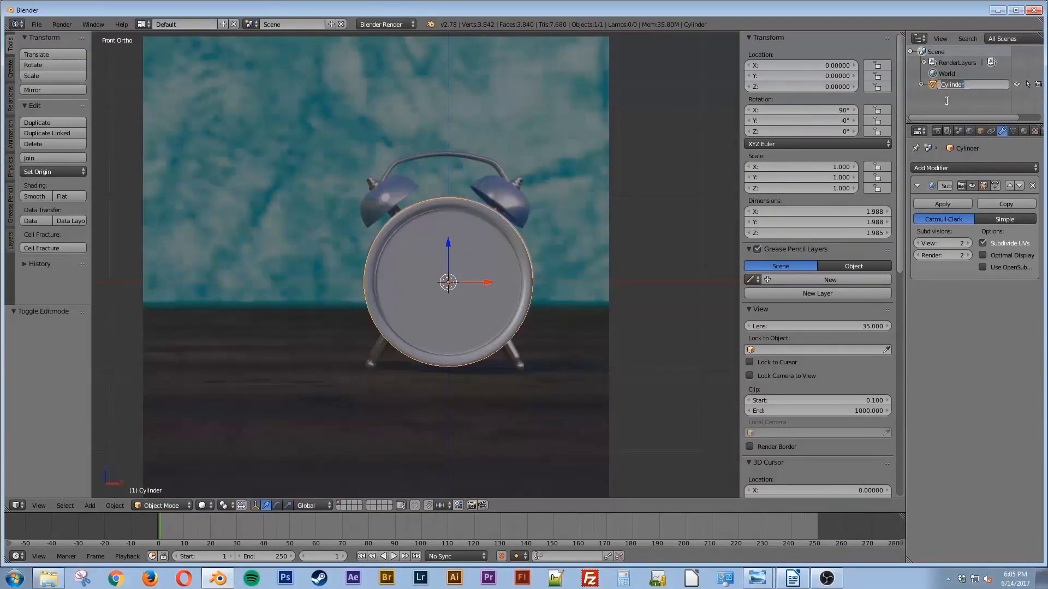
text(ClockBody)
key(Return)
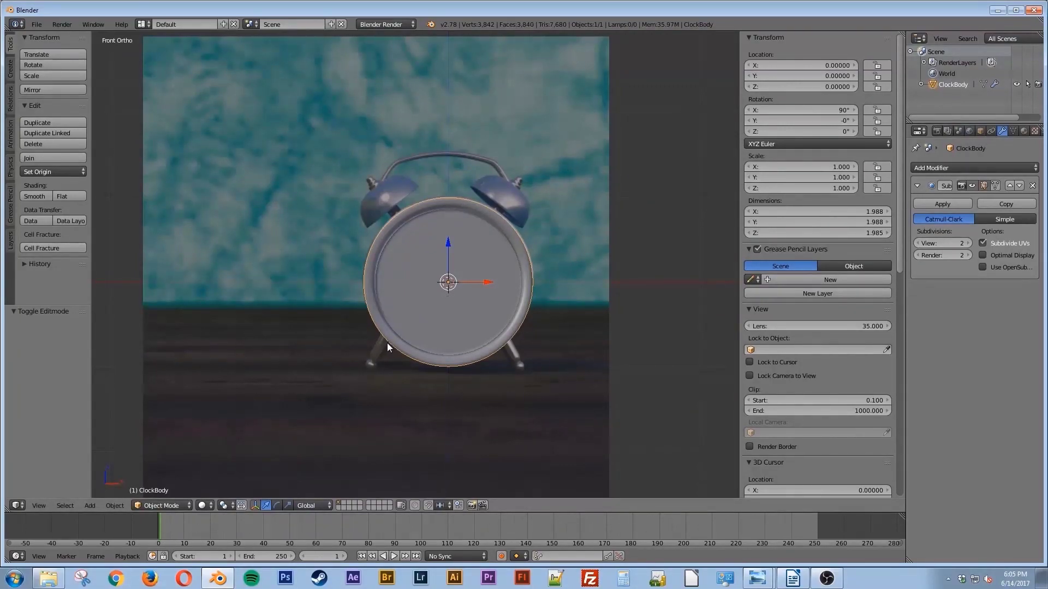
Add a new mesh cylinder, scale it down to about 0.403, and switch to wireframe display
key(shift+a)
mouse_move(388, 342)
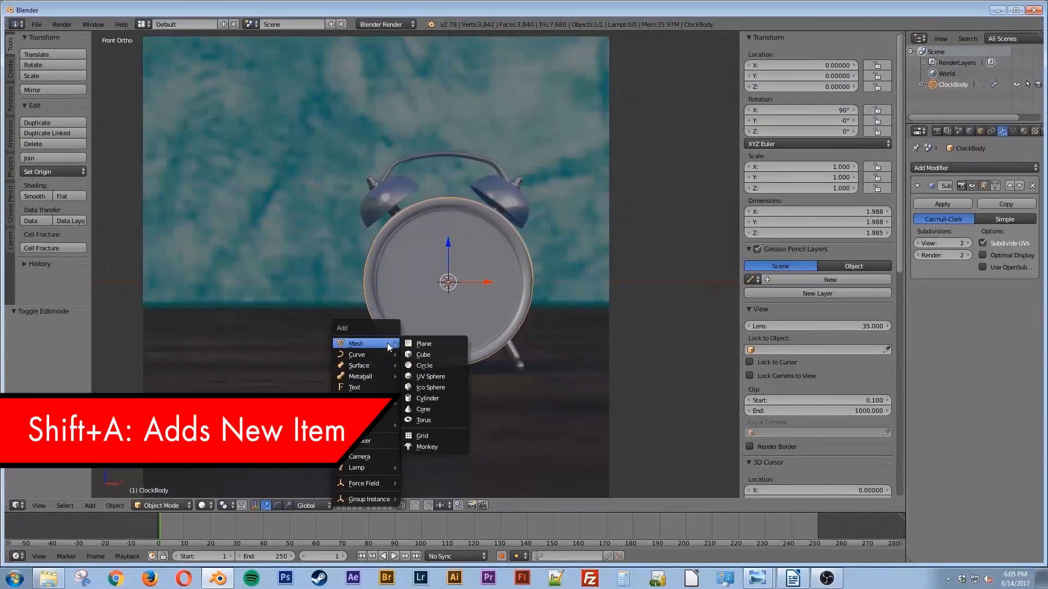
click(430, 401)
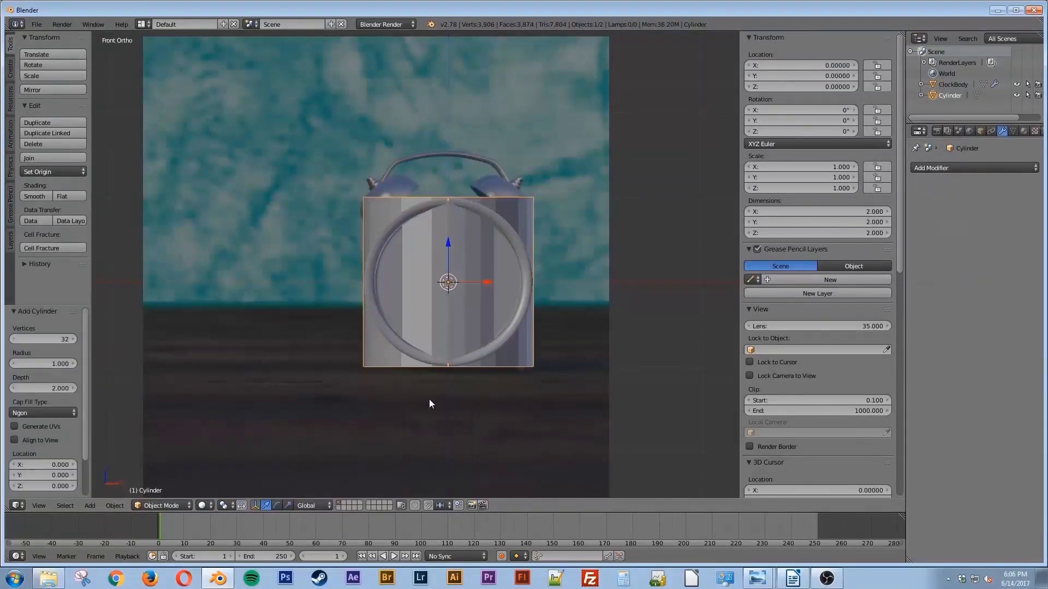
key(s)
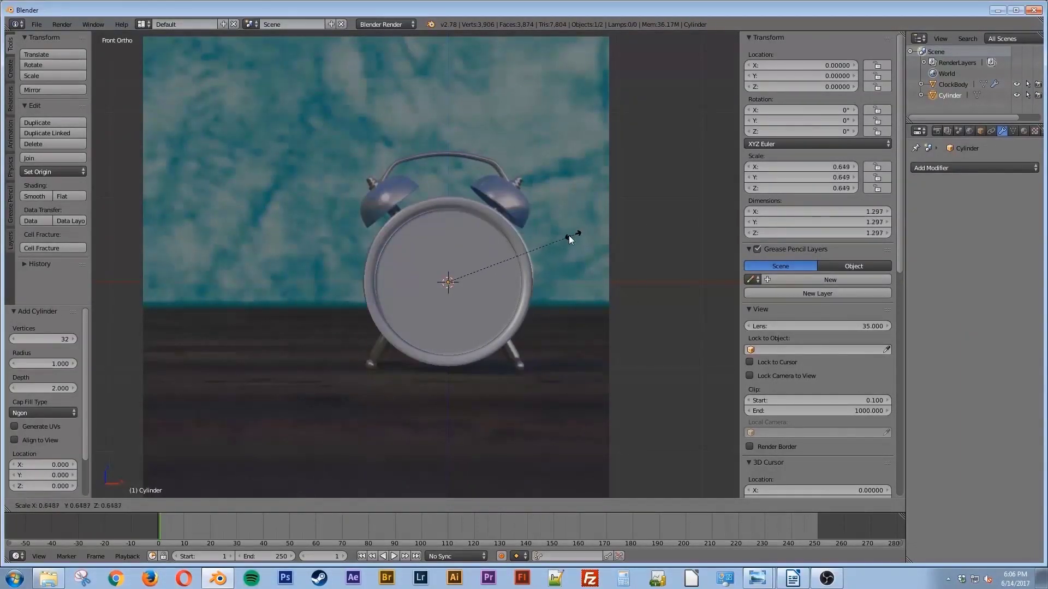
click(526, 248)
key(z)
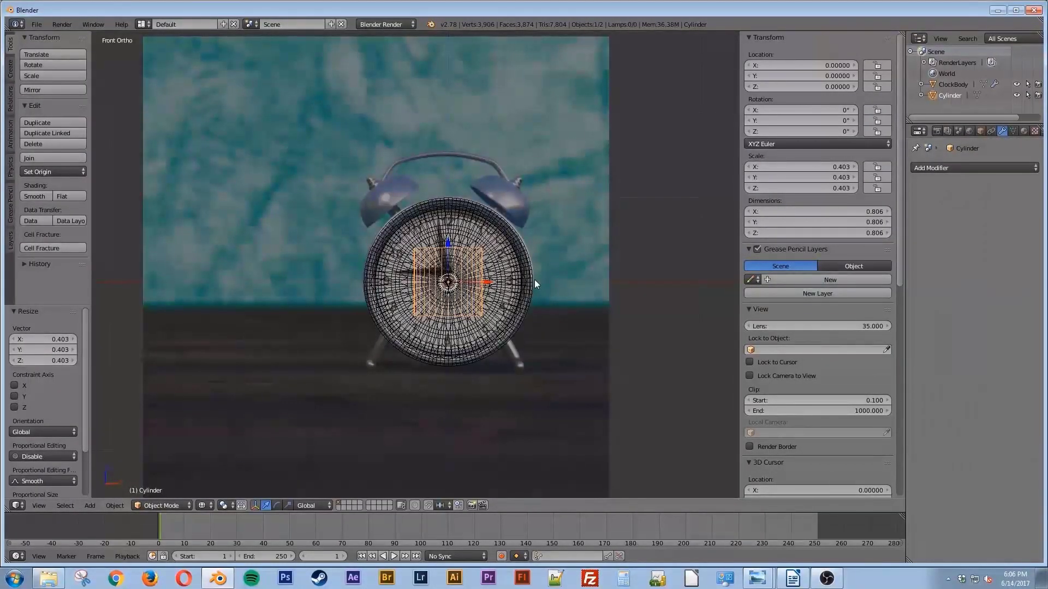
Move the new cylinder onto the clock's left leg in the reference image, at about X -0.779, Z -0.727
shift+middle_drag(357, 397, 413, 302)
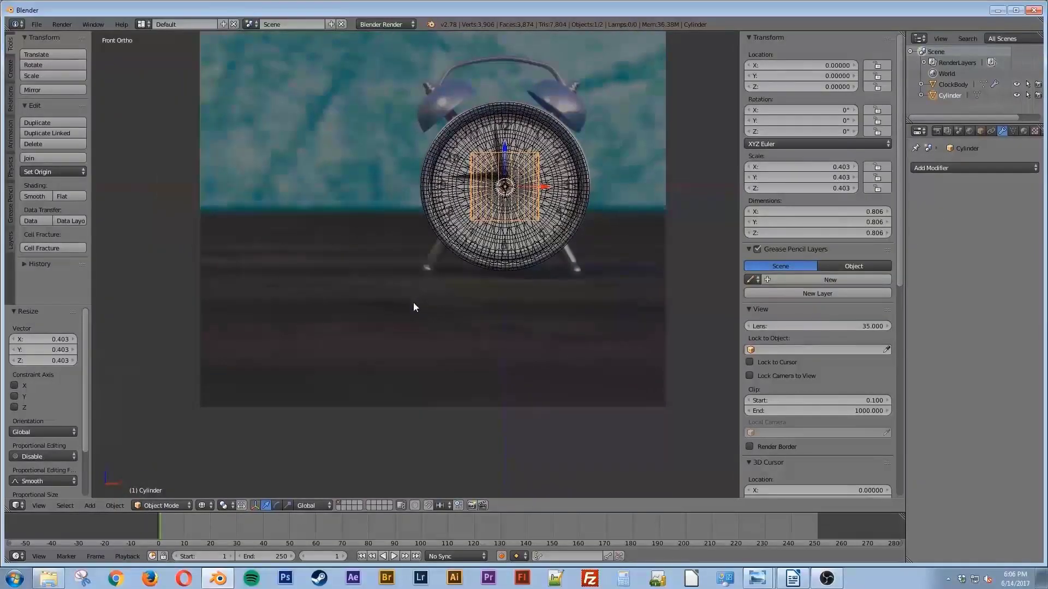
scroll(413, 302, up, 4)
shift+middle_drag(531, 251, 468, 322)
scroll(395, 325, up, 1)
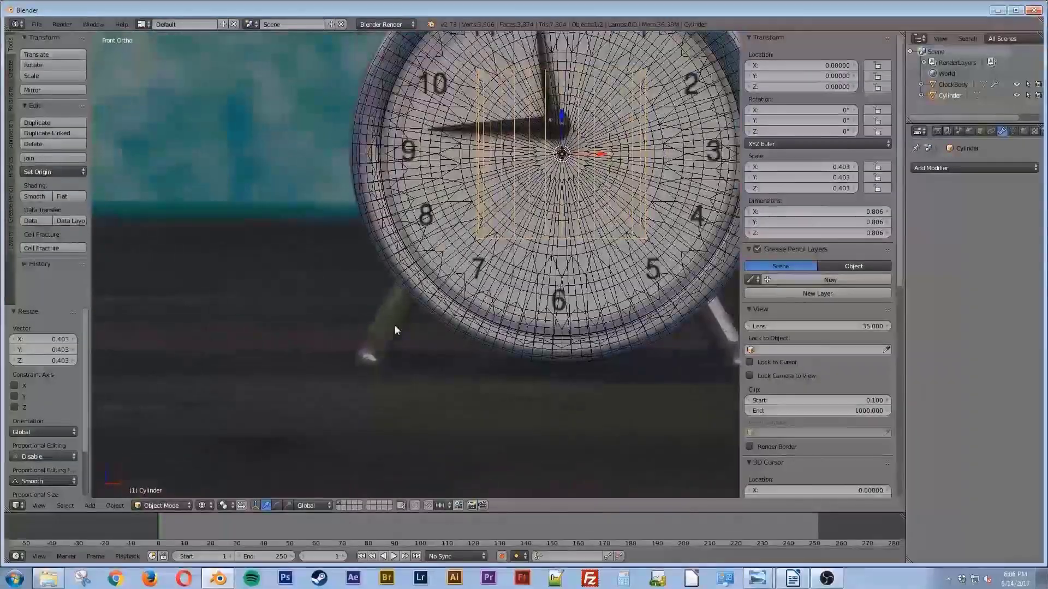
key(g)
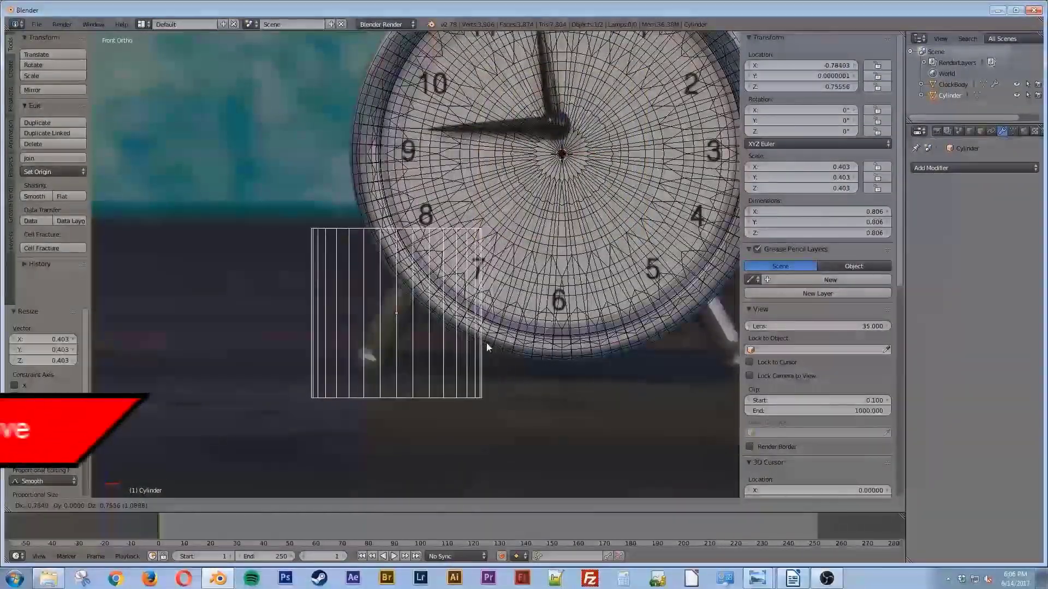
click(487, 336)
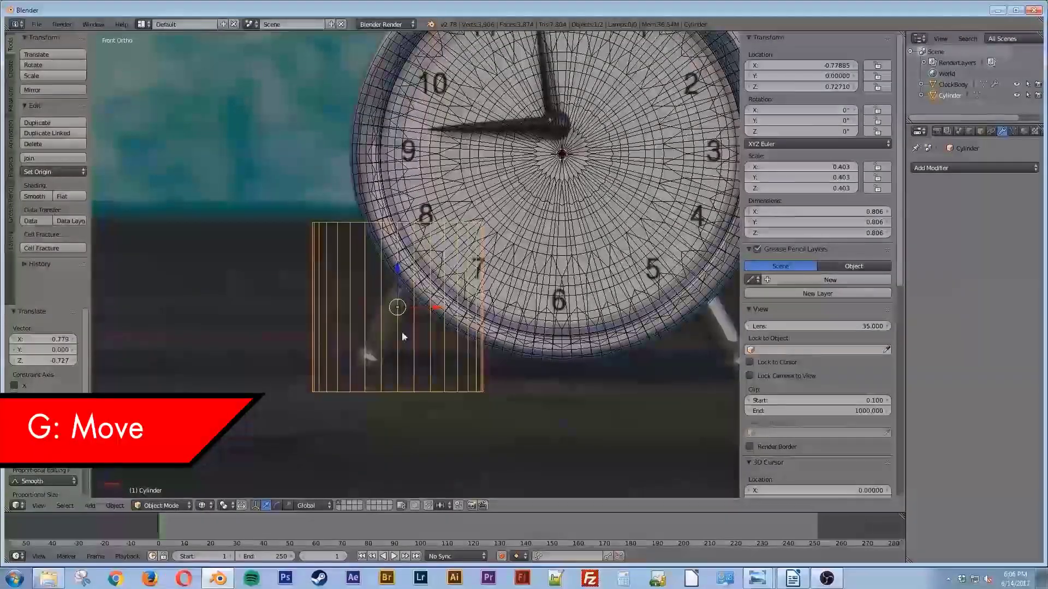
Scale the leg cylinder down to about 0.065 to match the width of the leg in the reference
key(s)
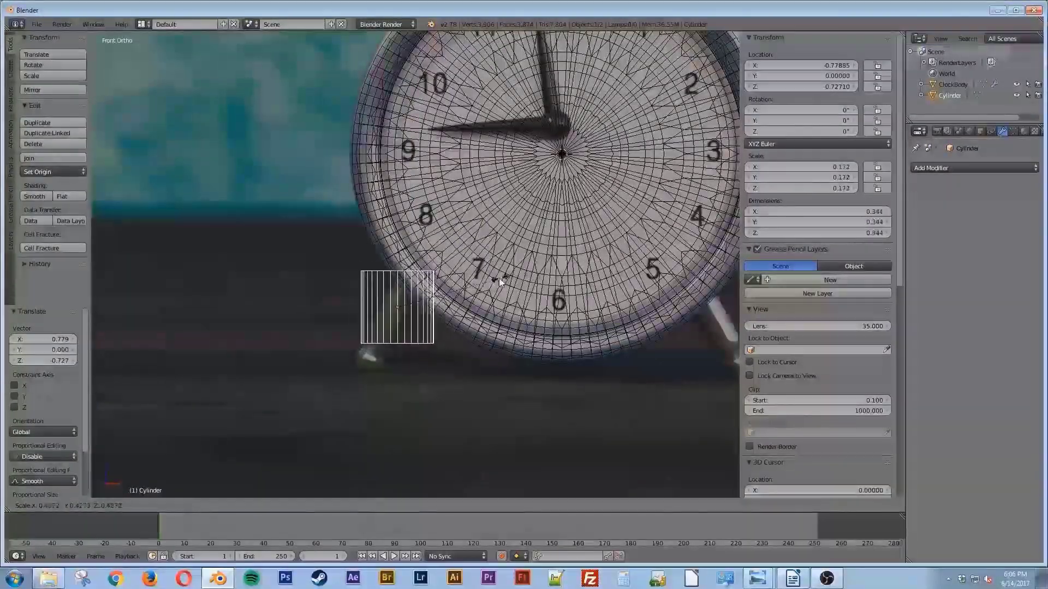
click(457, 287)
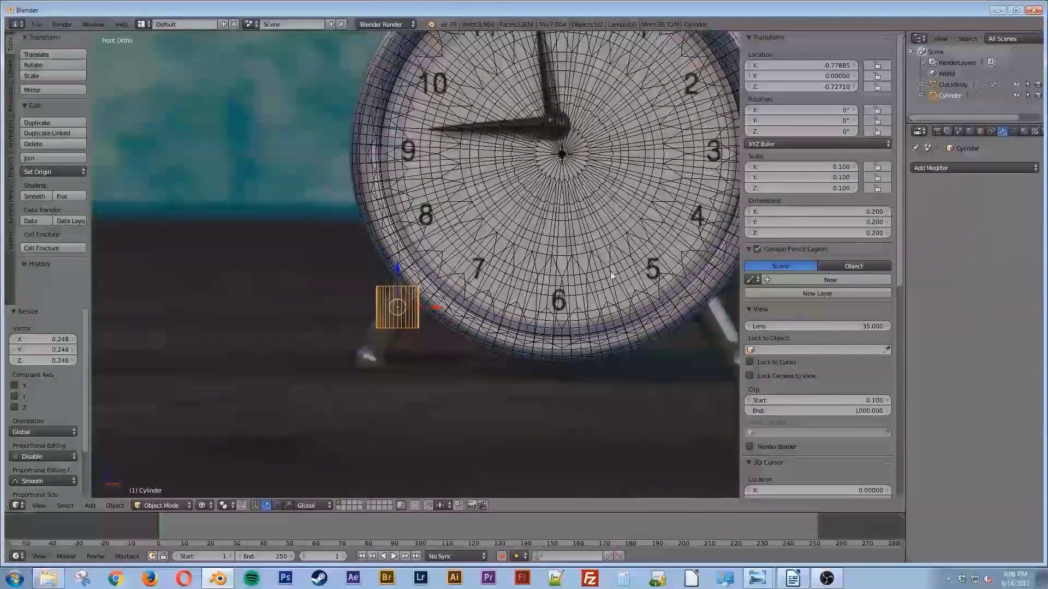
key(s)
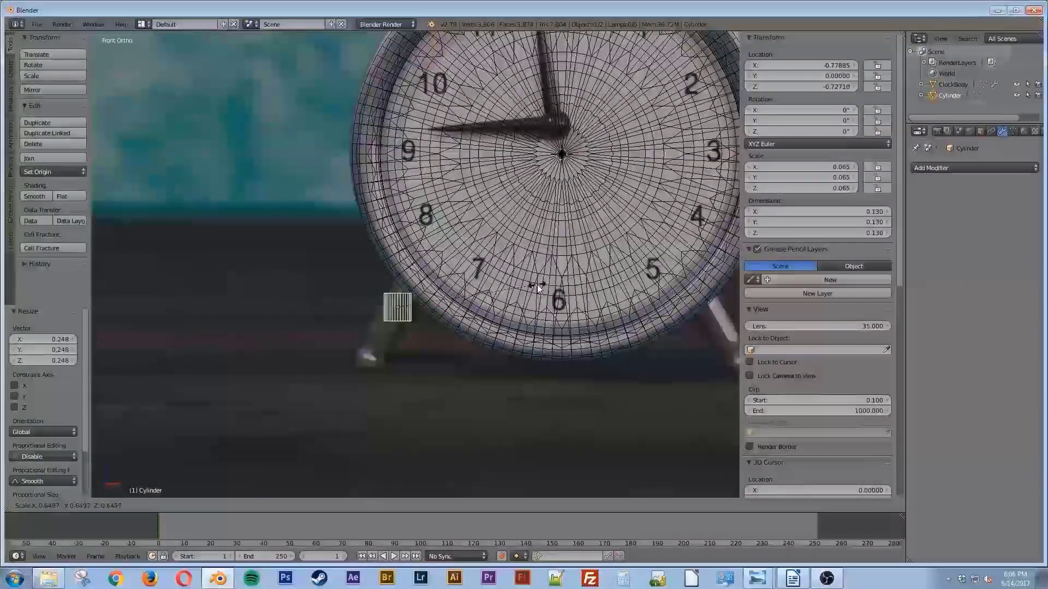
click(537, 286)
Add a Mirror modifier to the leg cylinder with ClockBody as mirror object, and rotate the cylinder about 30° to follow the reference leg
shift+middle_drag(582, 322, 423, 352)
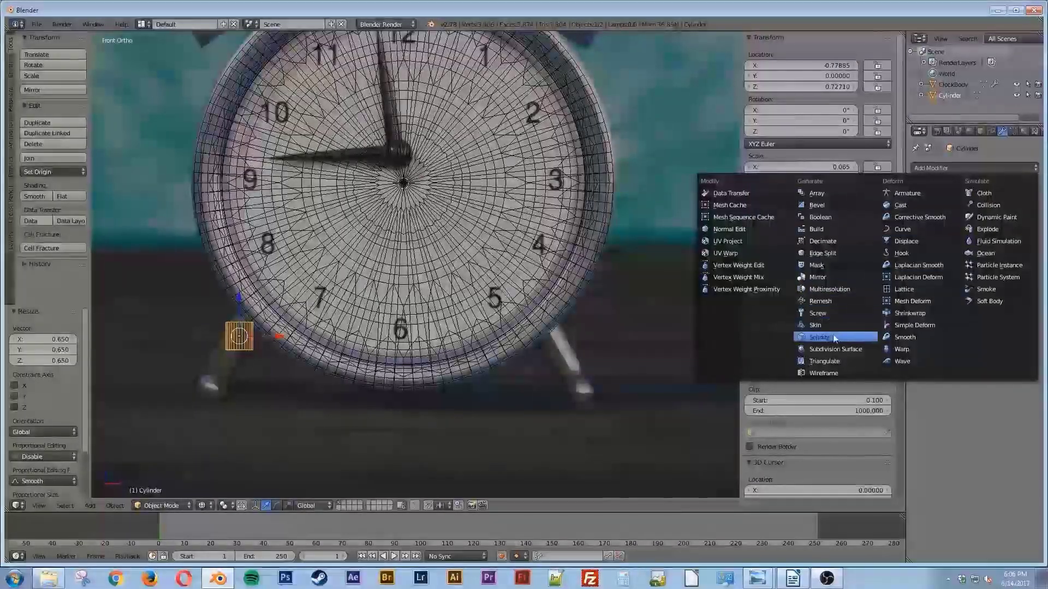
click(818, 278)
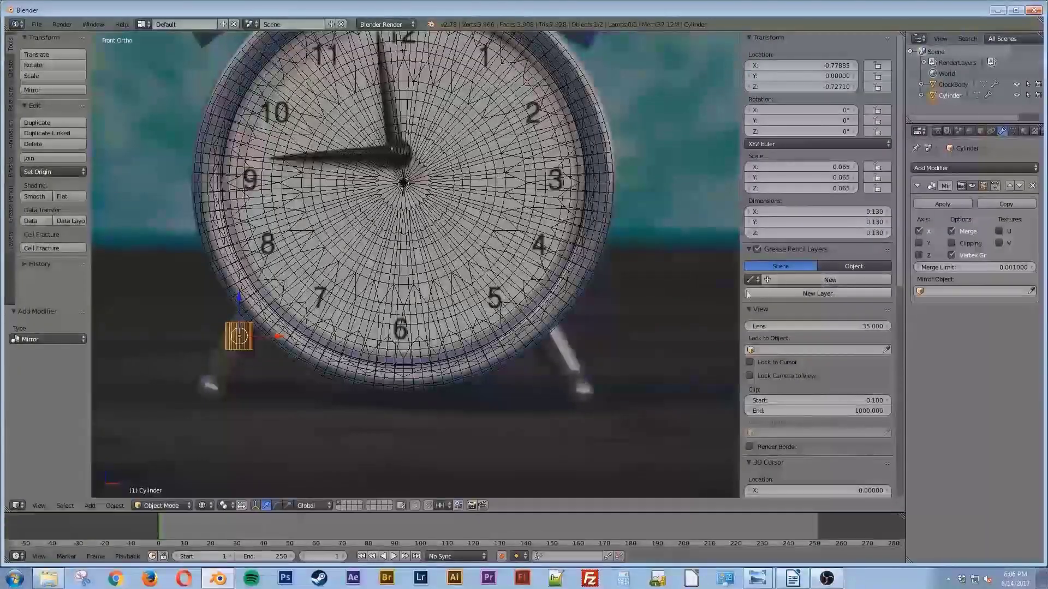
click(926, 292)
click(941, 306)
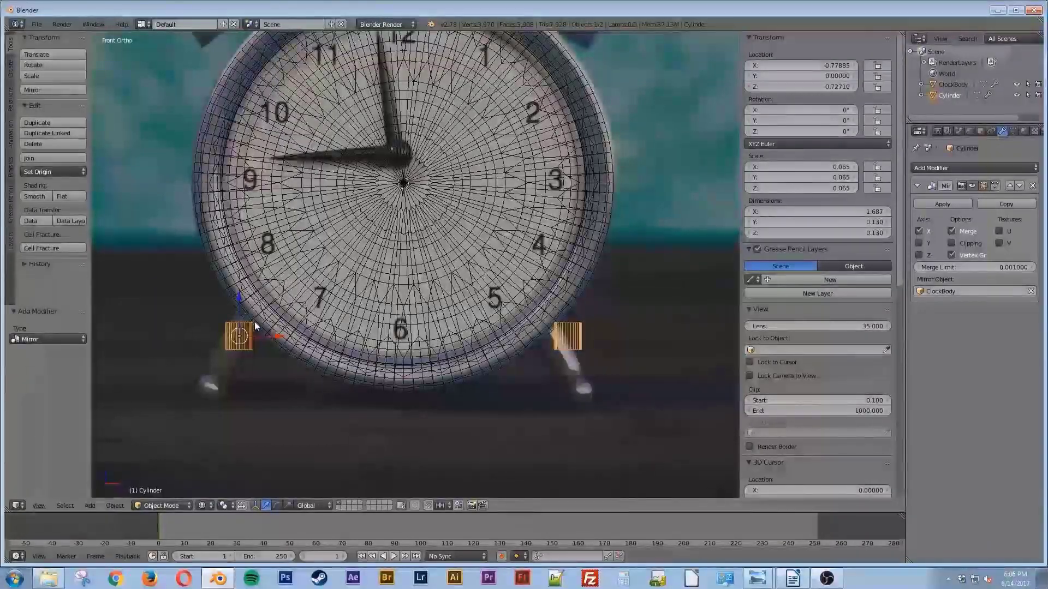
key(r)
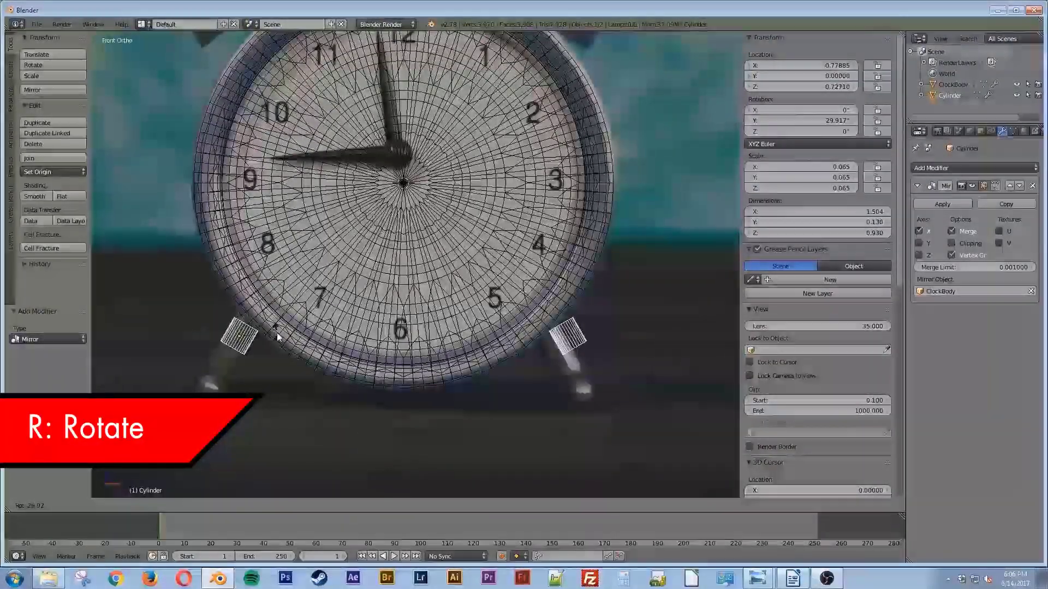
click(276, 338)
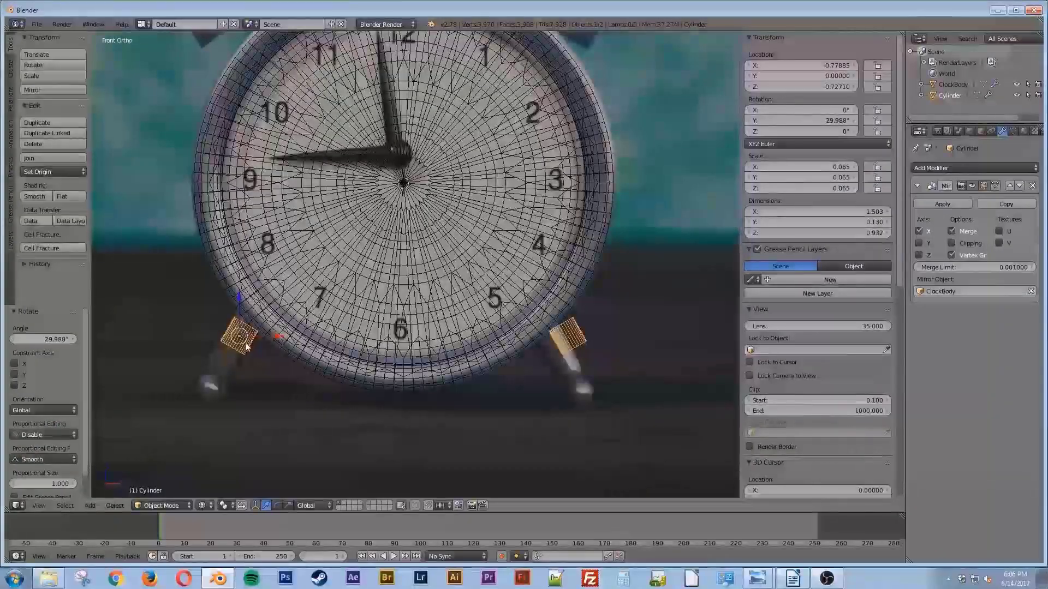
In Edit Mode, select the leg cylinder's upper end vertices and move them along the leg's slant into the clock body
key(Tab)
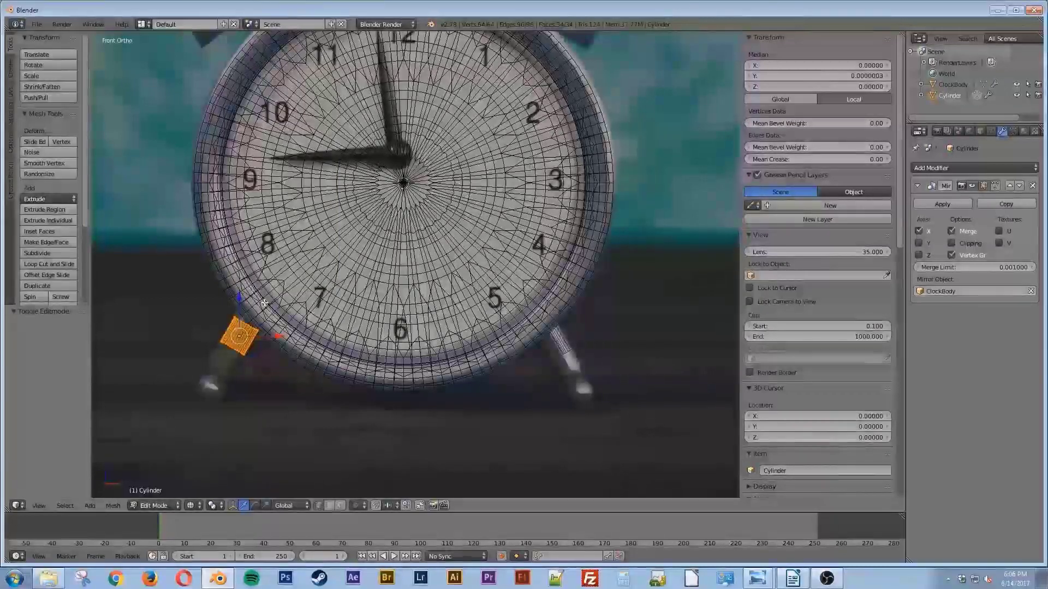
key(a)
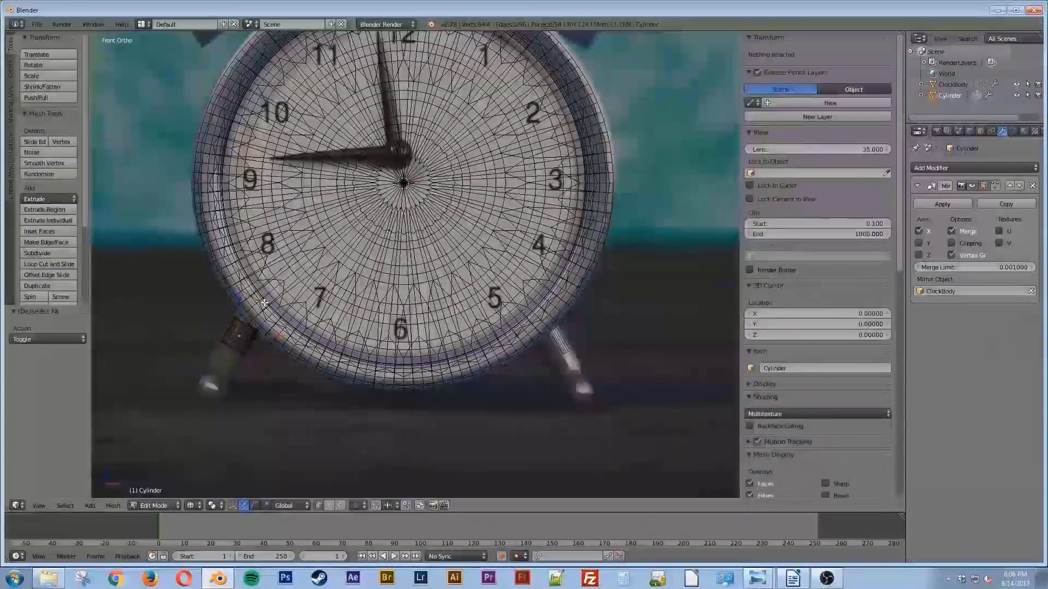
shift+middle_drag(265, 303, 389, 272)
scroll(389, 273, down, 3)
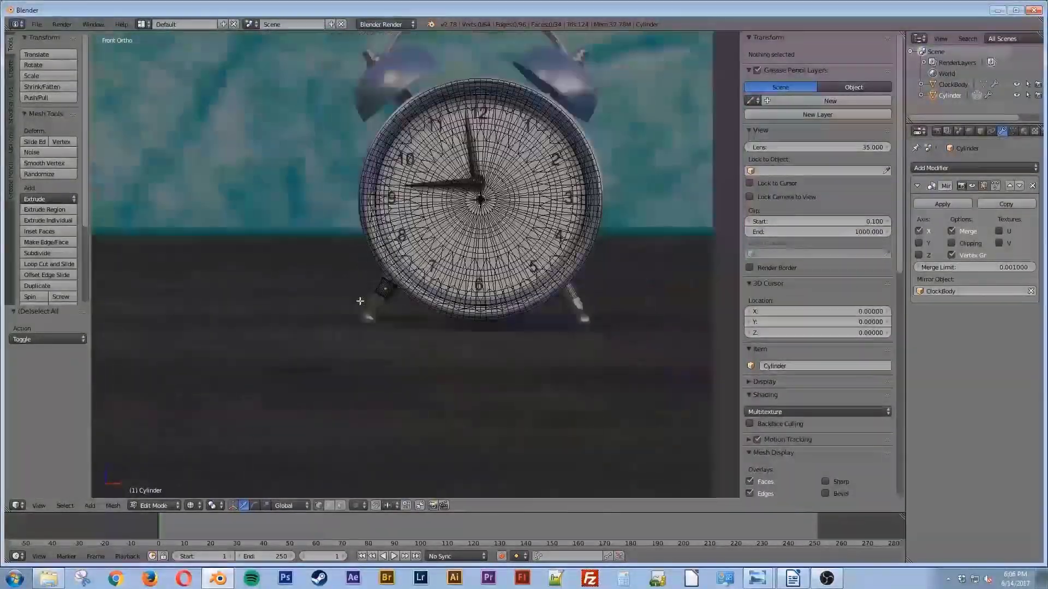
scroll(376, 294, up, 6)
shift+middle_drag(364, 315, 396, 286)
key(c)
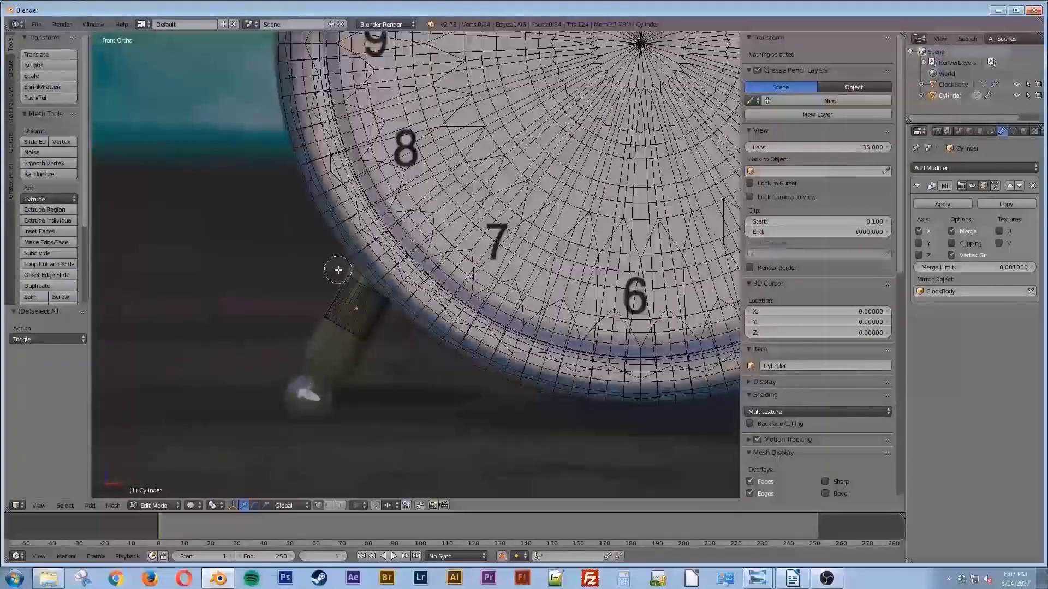
drag(341, 271, 396, 299)
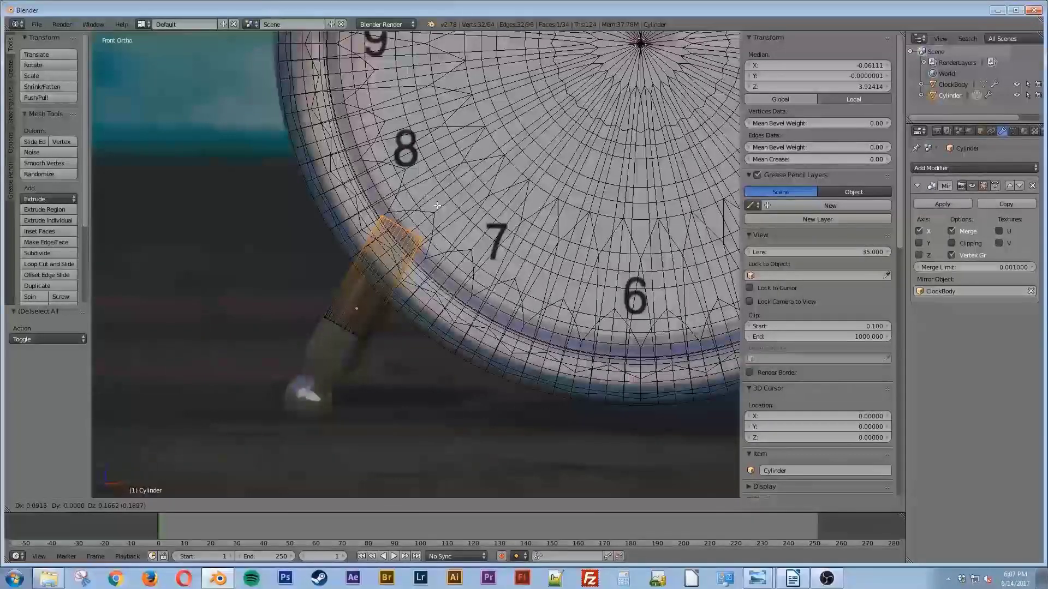
click(436, 206)
Select the leg cylinder's lower end vertices and move them down the slant toward the foot, about X -0.048, Z -0.087
key(a)
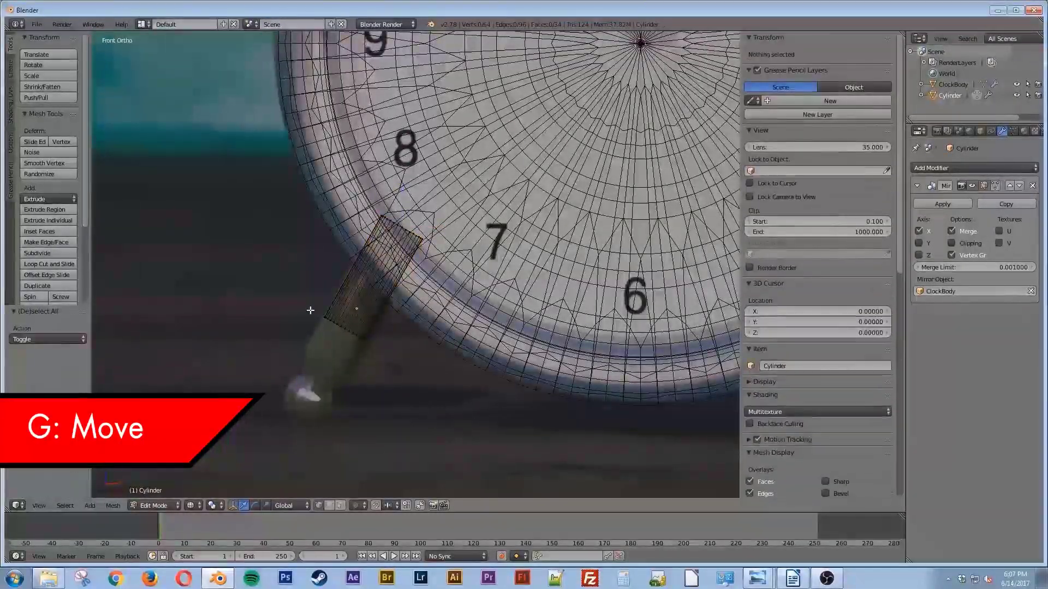
key(c)
drag(323, 318, 354, 337)
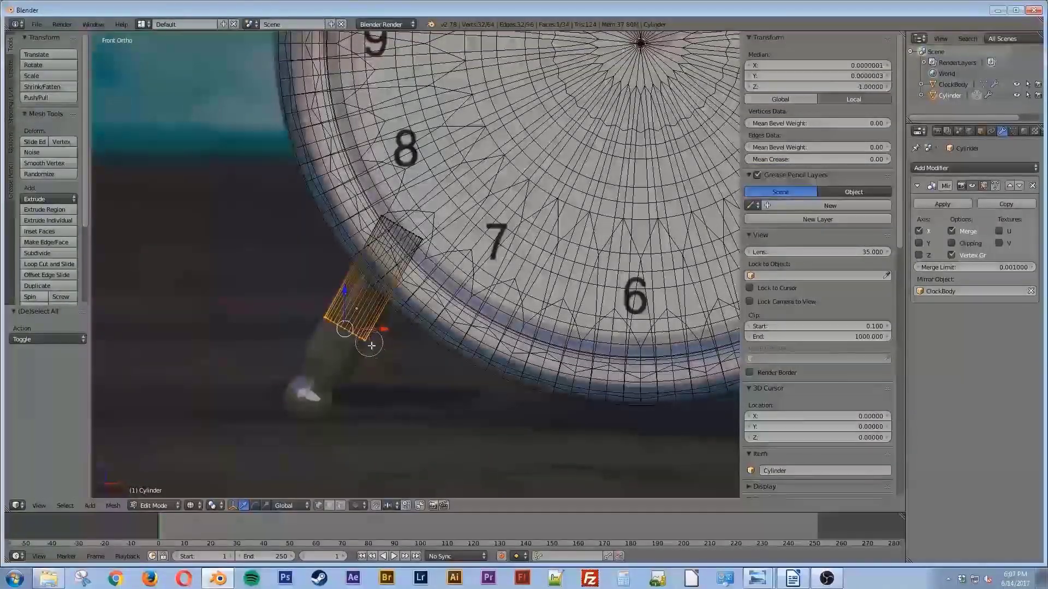
key(Escape)
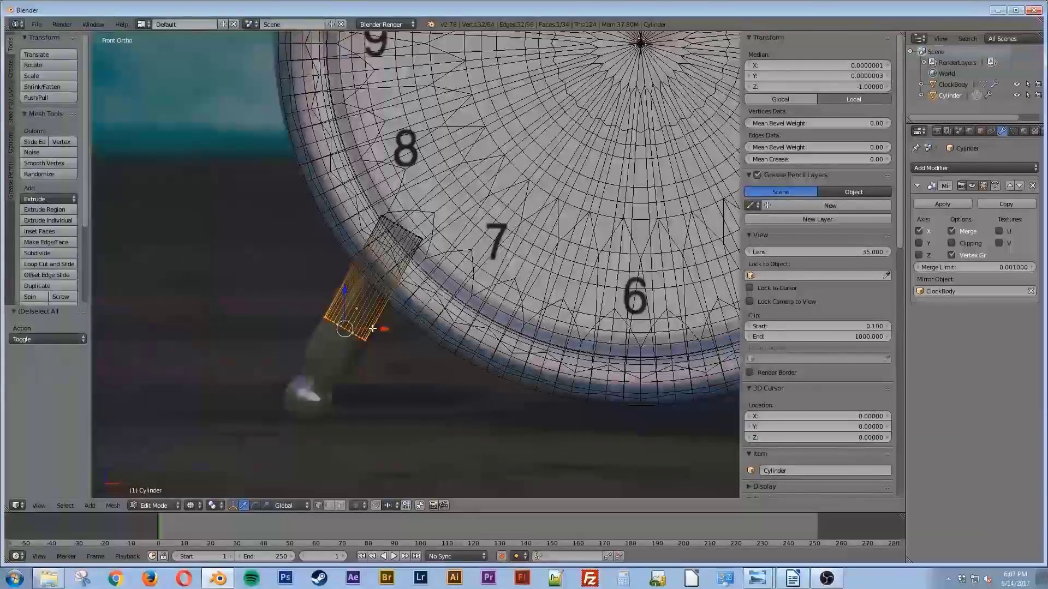
key(g)
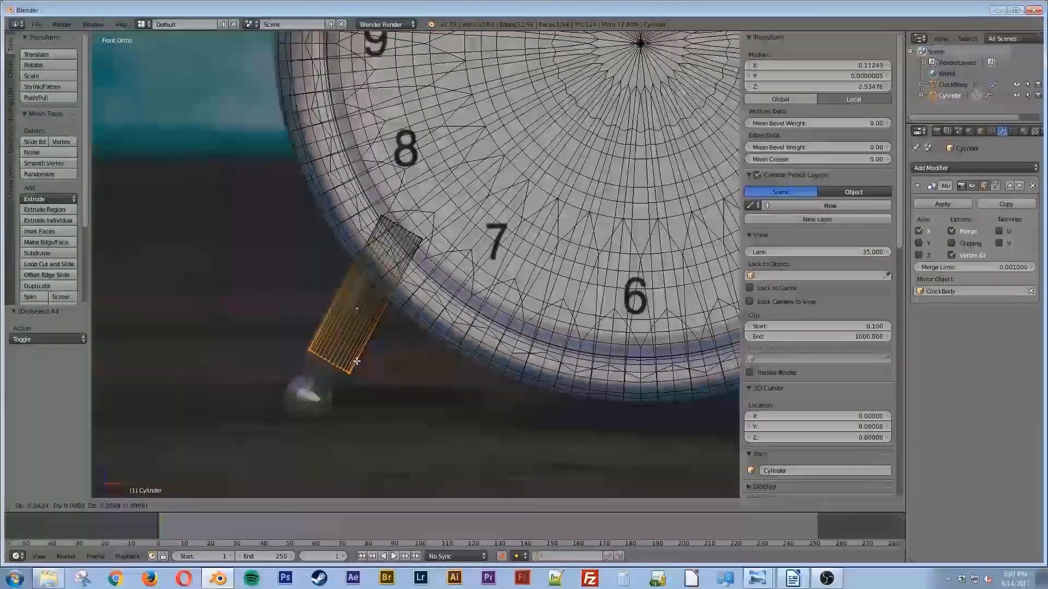
click(353, 362)
Extrude the leg's lower end about 0.065 along its normal and scale the new end to about 0.683 for a taper
shift+middle_drag(351, 401, 389, 321)
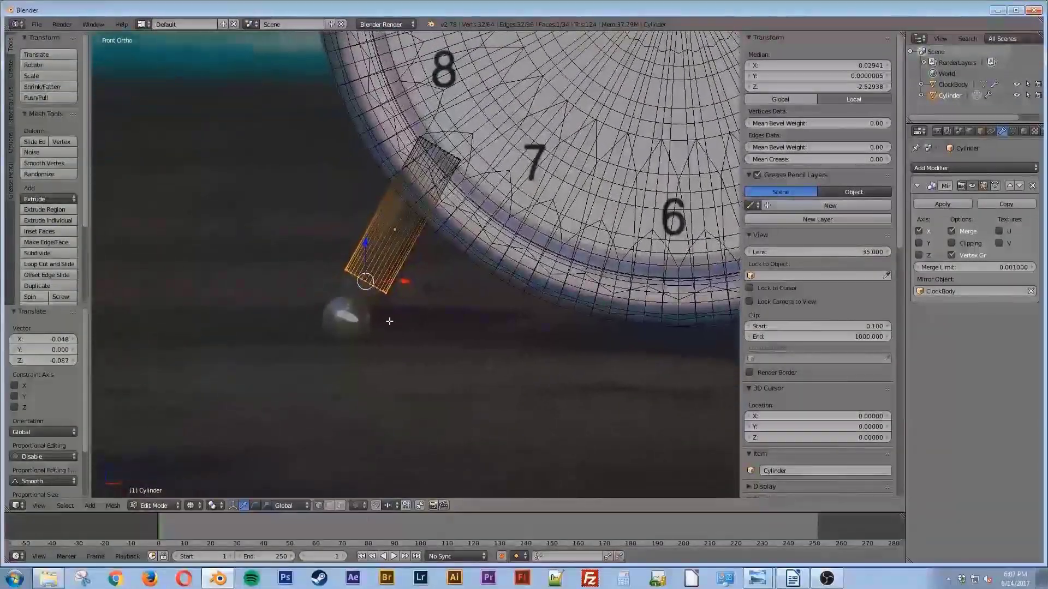
scroll(380, 346, up, 3)
shift+middle_drag(355, 373, 382, 355)
key(e)
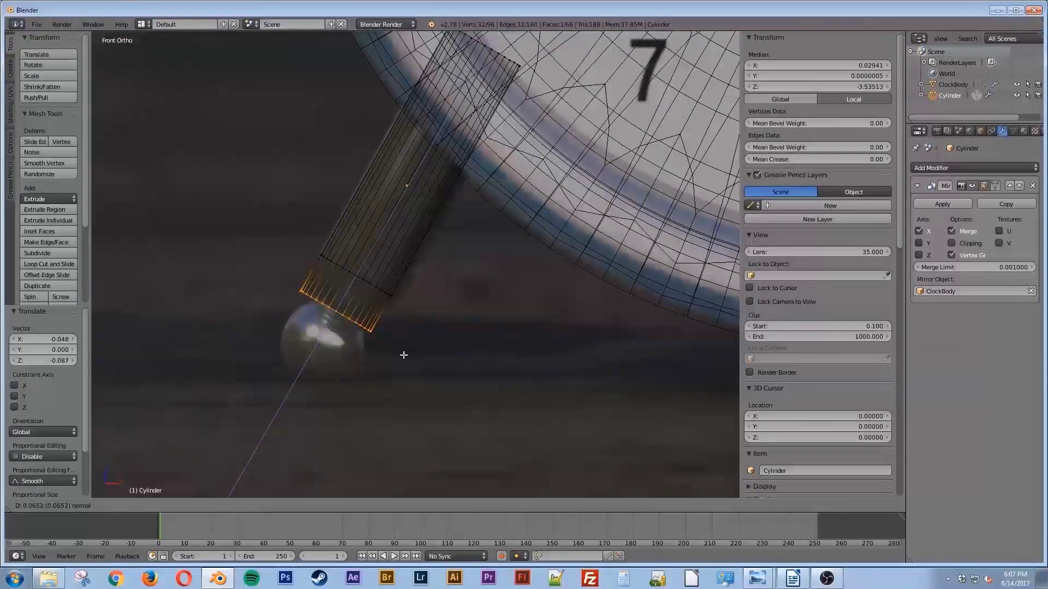
click(404, 355)
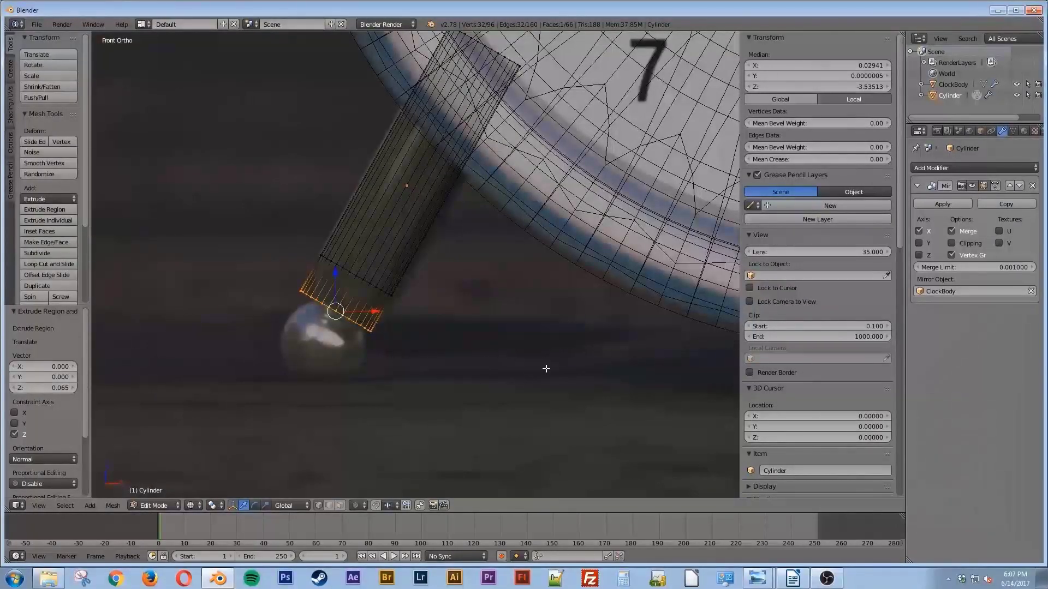
key(s)
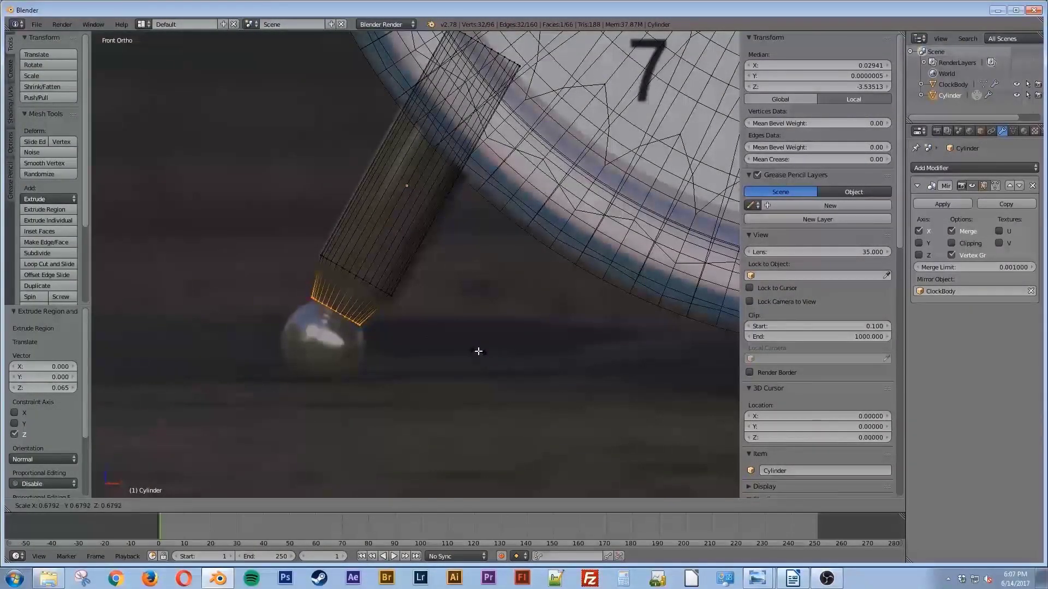
click(480, 348)
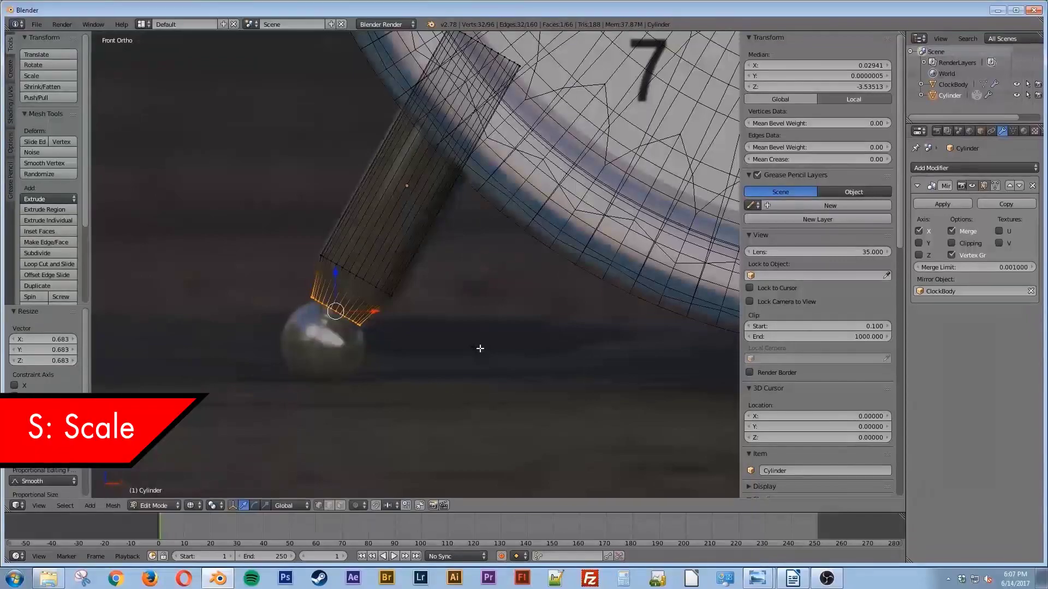
Add a UV sphere with 32 segments and 16 rings to the leg mesh and move it about X -0.501, Z -0.301
key(a)
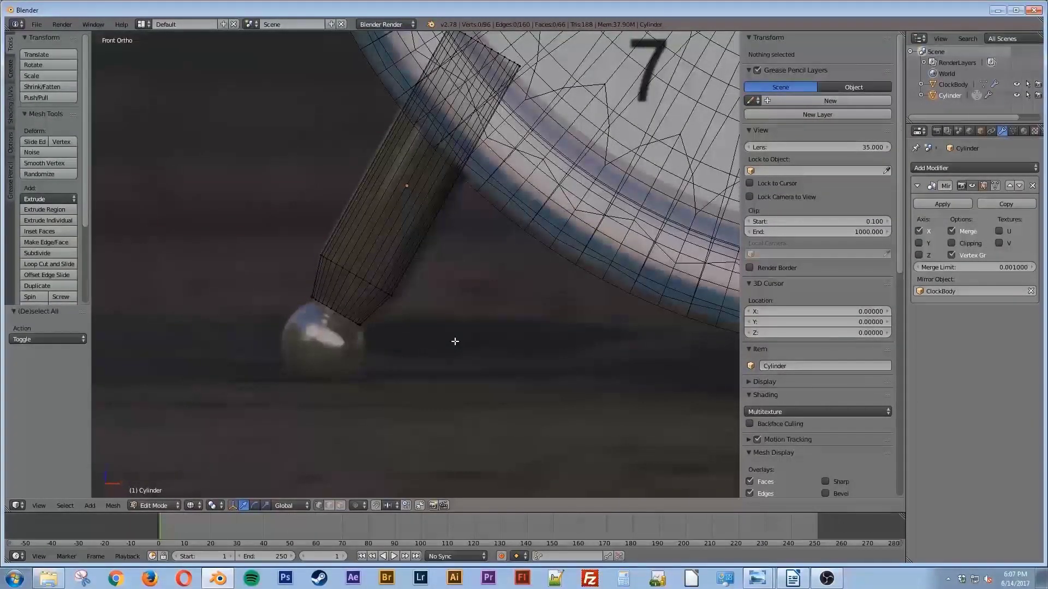
key(shift+a)
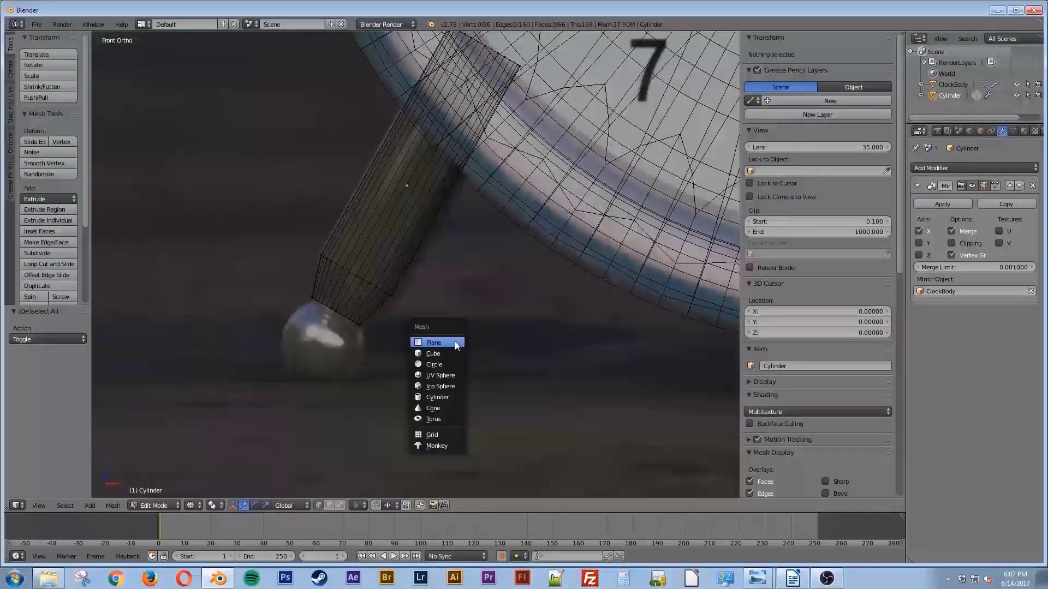
click(451, 376)
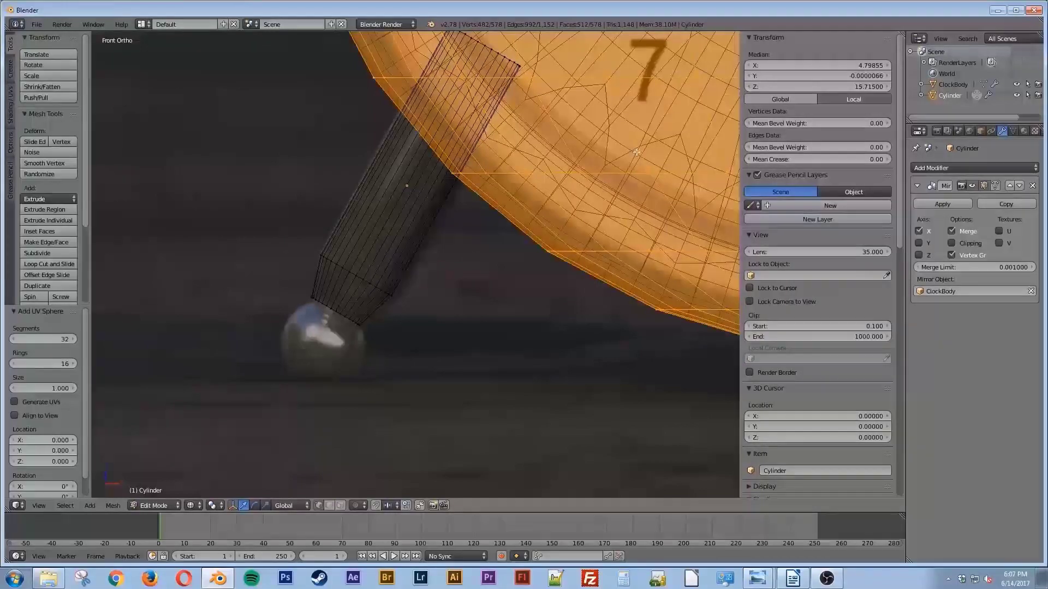
key(g)
click(351, 313)
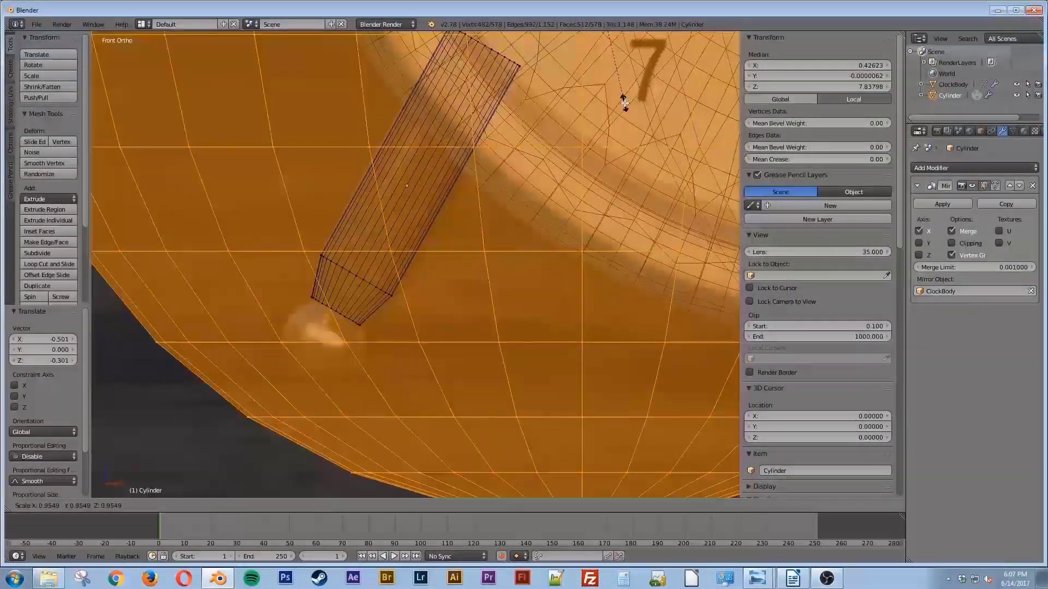
Scale the sphere down by about 0.106 and move it onto the left leg's ball foot in the reference image
scroll(436, 349, up, 5)
scroll(447, 358, down, 16)
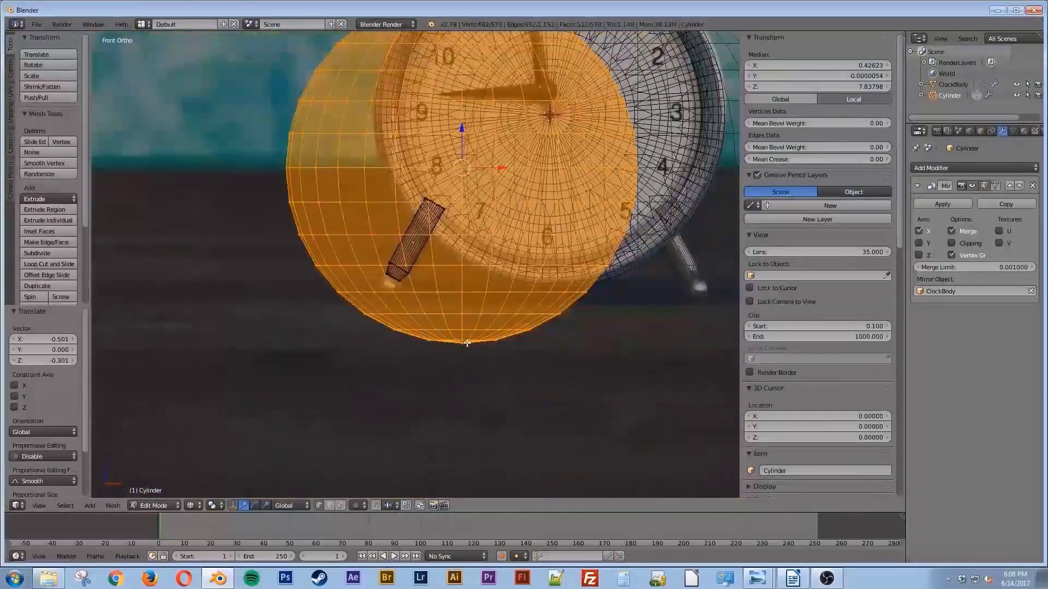
key(s)
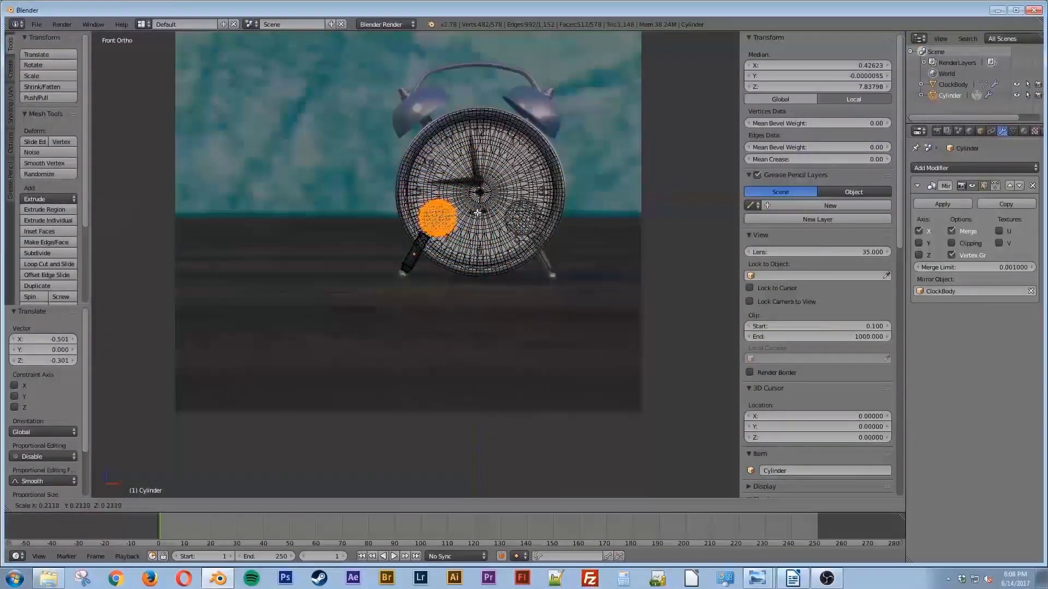
click(477, 209)
key(g)
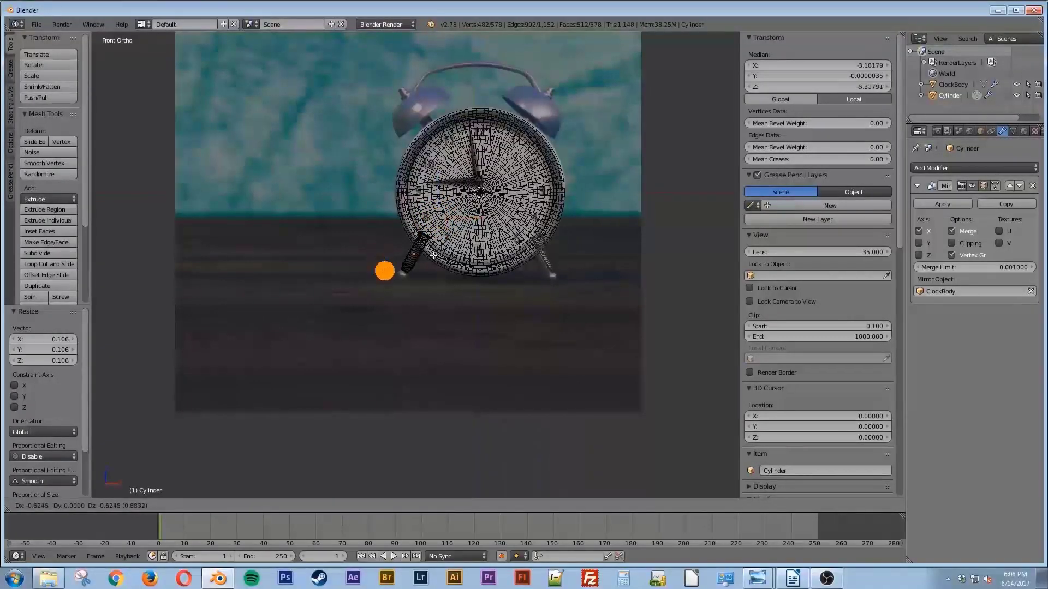
click(442, 266)
scroll(441, 273, up, 7)
scroll(405, 329, up, 5)
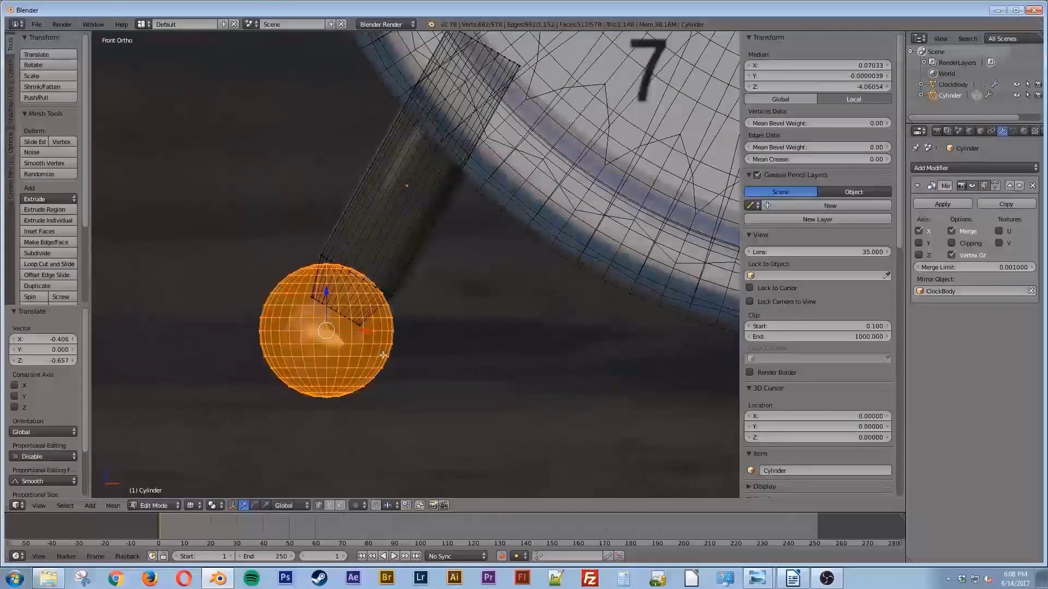
Fit the sphere to the reference ball foot, scaling it by about 0.503 and then 1.376 and nudging it against the leg's tapered end
key(s)
click(554, 188)
key(g)
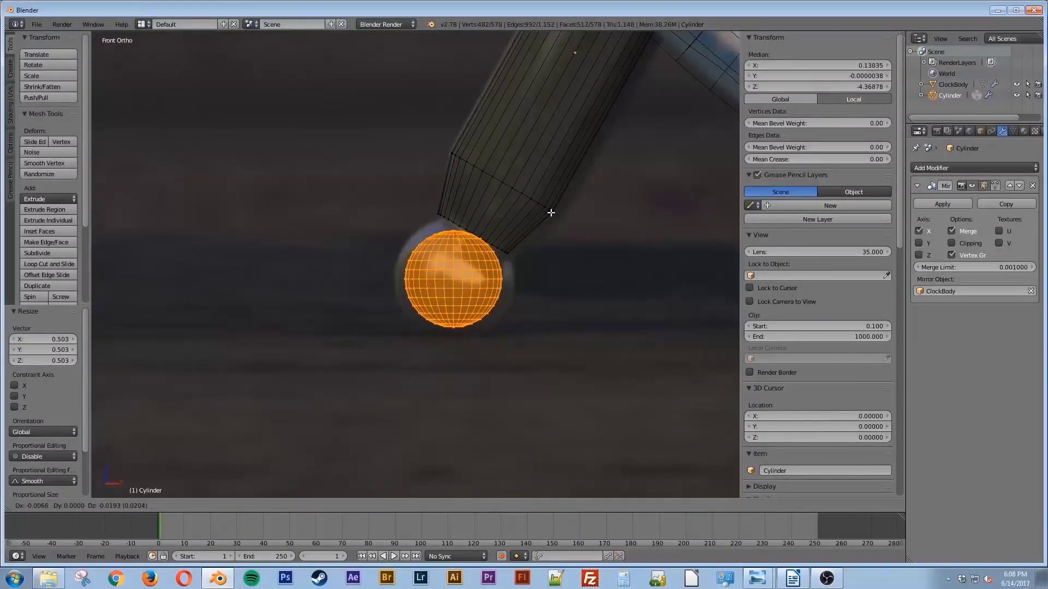
click(550, 214)
key(s)
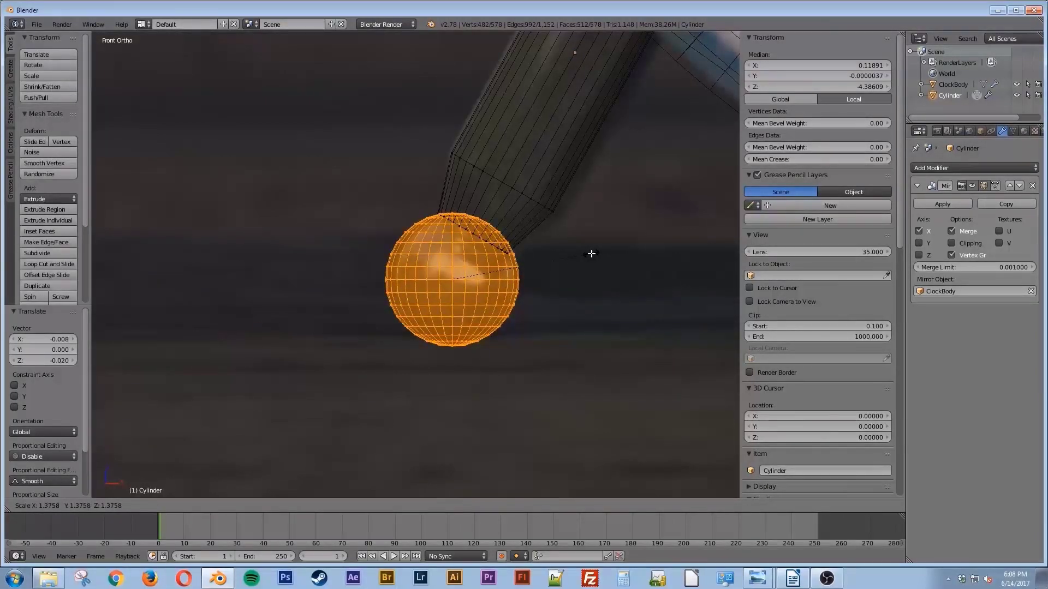
click(591, 253)
key(g)
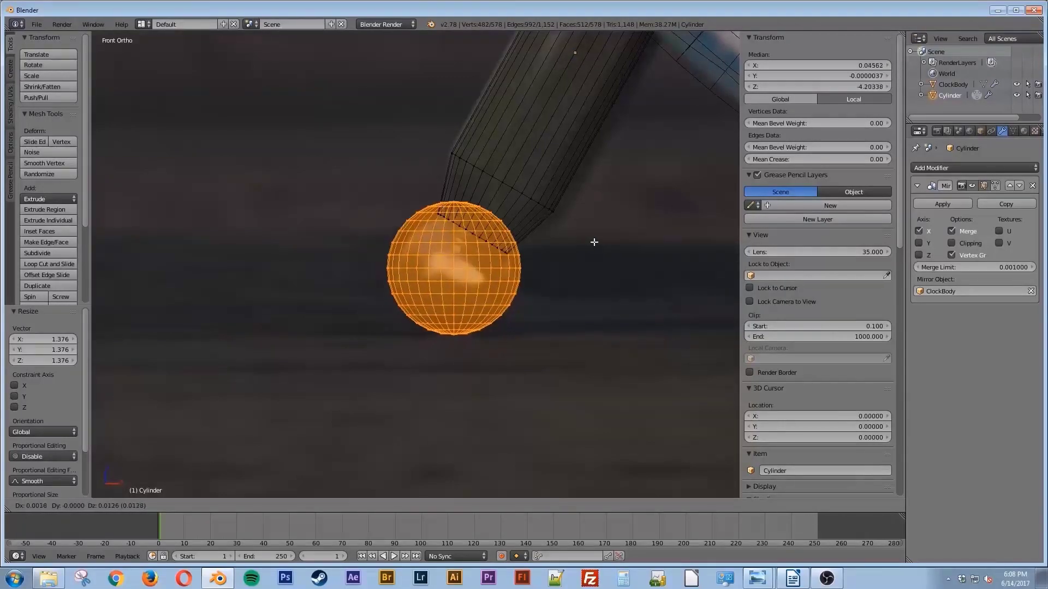
click(592, 255)
Switch to solid display, return to Object Mode and apply smooth shading to the leg
scroll(603, 299, up, 3)
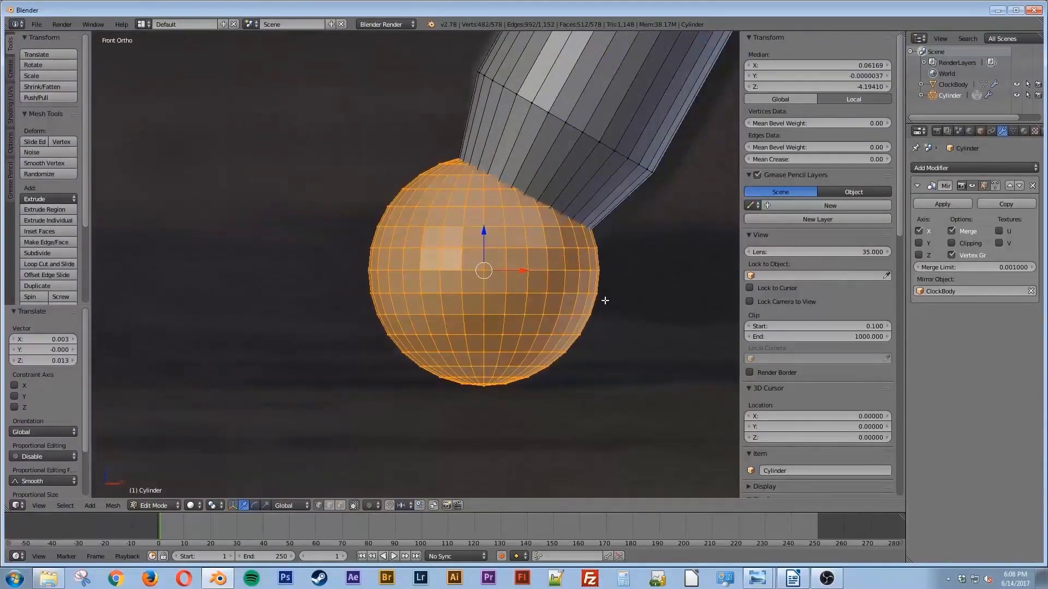
scroll(592, 313, down, 3)
shift+middle_drag(591, 310, 450, 357)
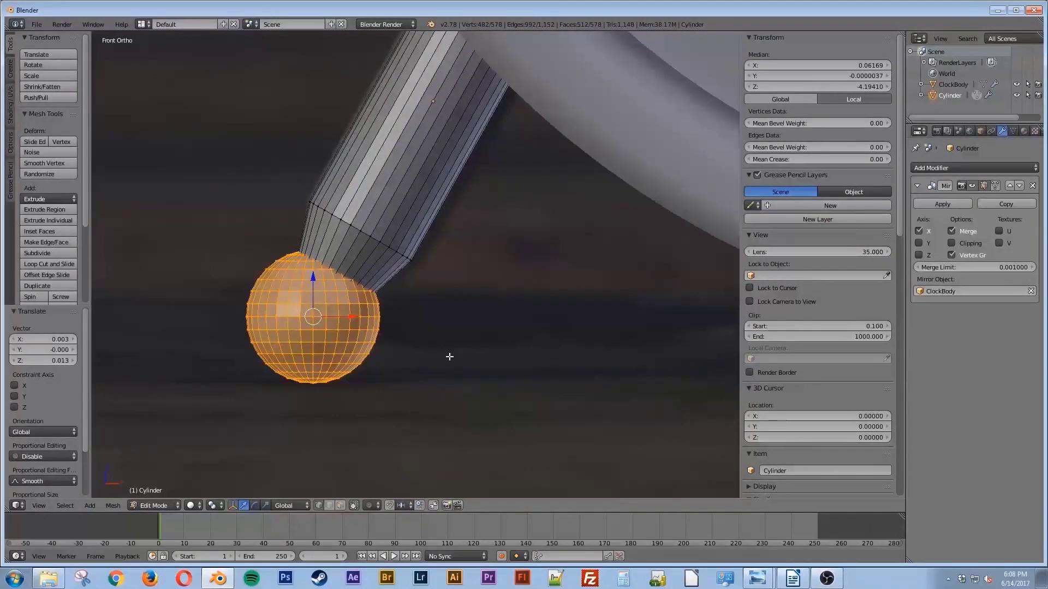
key(Tab)
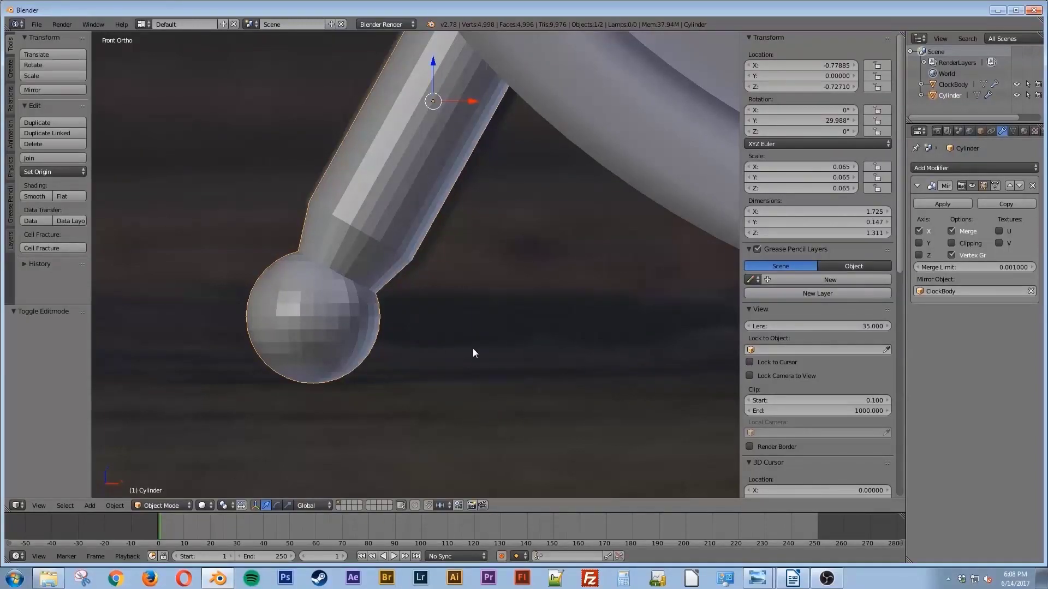
click(34, 196)
scroll(531, 252, up, 3)
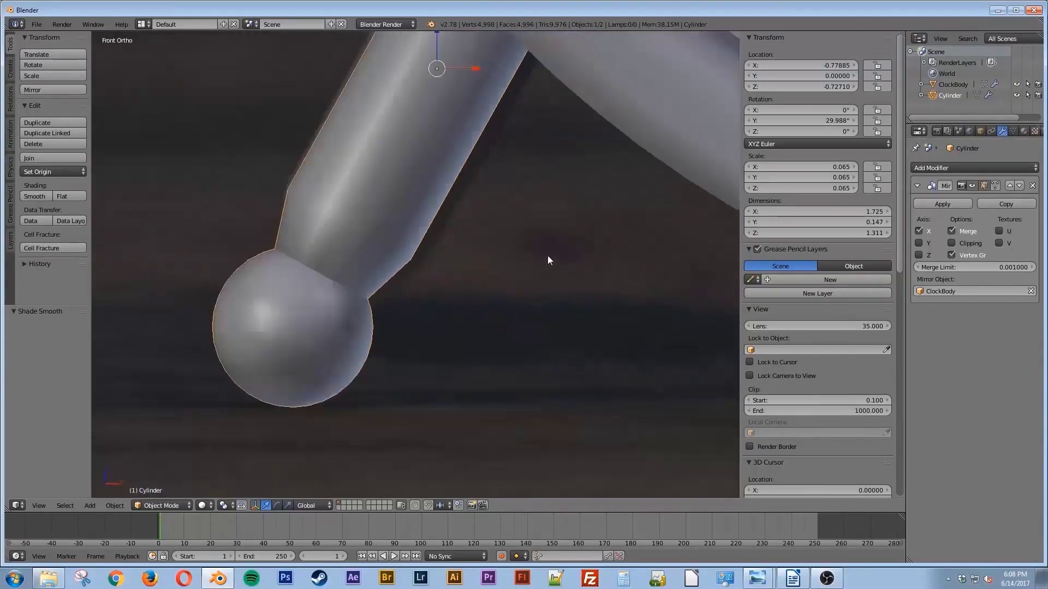
Add a 32-vertex cylinder at the origin for the bell supports and scale it to about 0.345
scroll(548, 256, down, 5)
shift+middle_drag(552, 231, 485, 270)
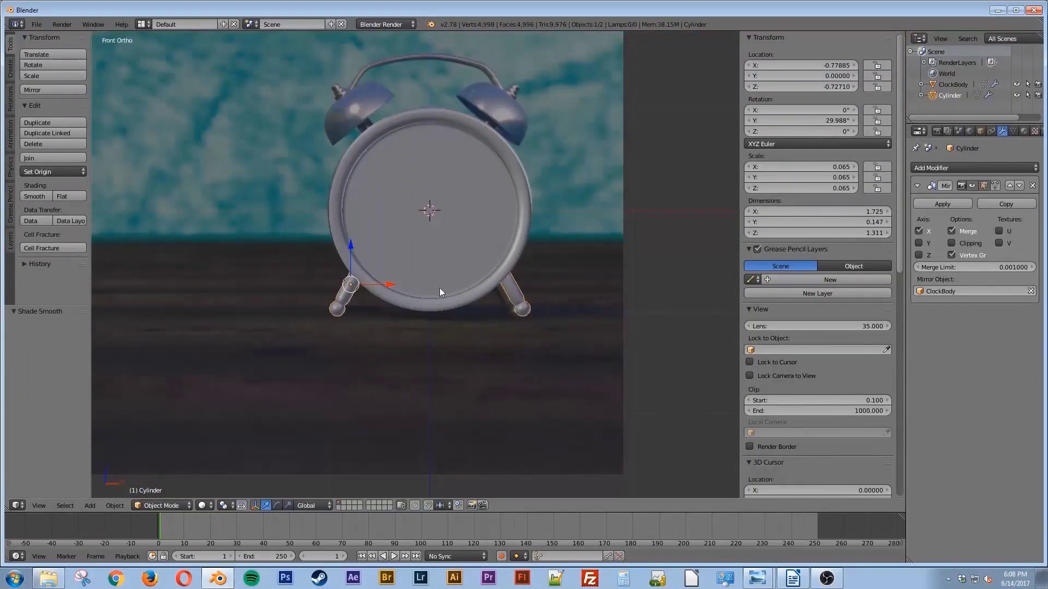
shift+middle_drag(404, 165, 429, 233)
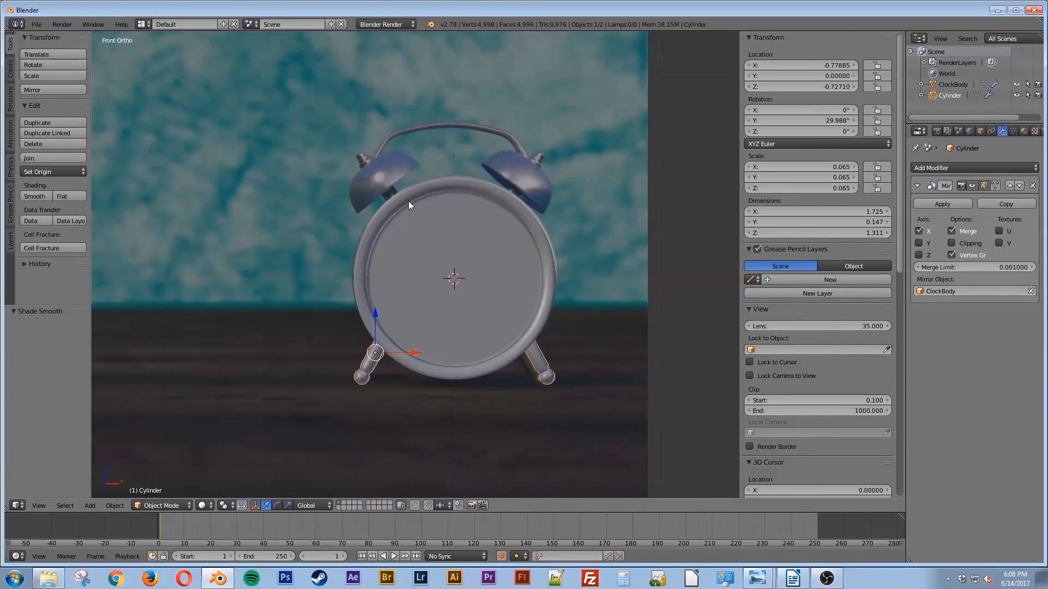
key(shift+a)
mouse_move(409, 201)
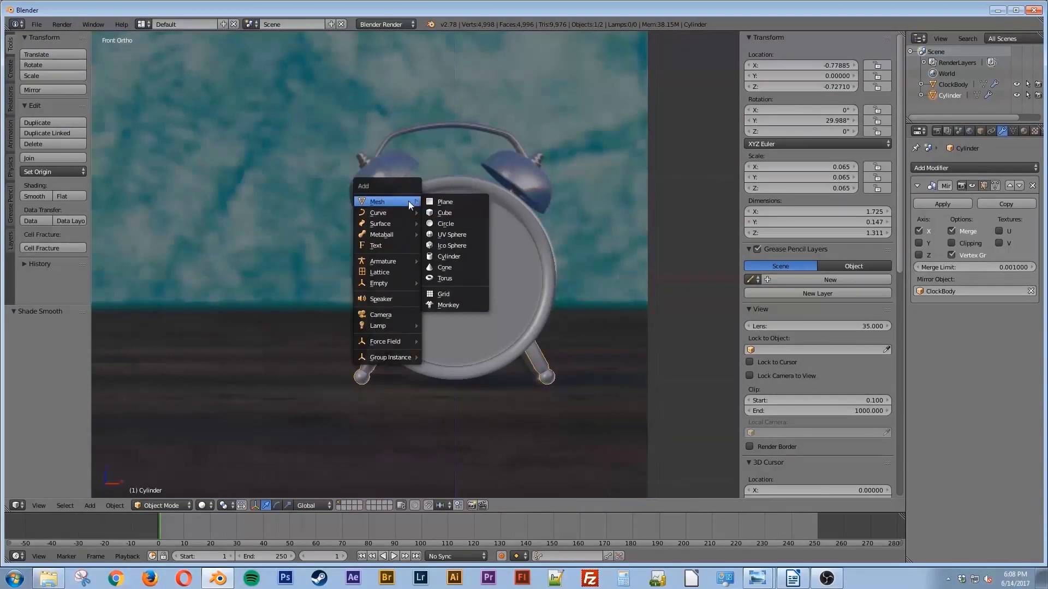
click(448, 256)
key(s)
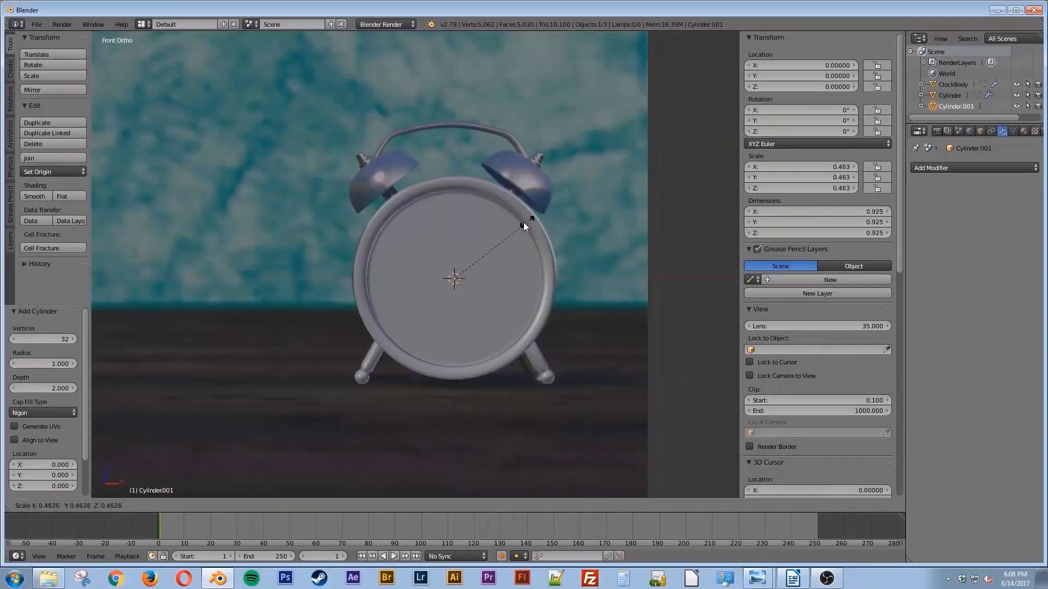
click(504, 230)
In wireframe display, scale the new cylinder to about 0.145 and move it below the left bell, at about X -0.606, Z 0.805
key(z)
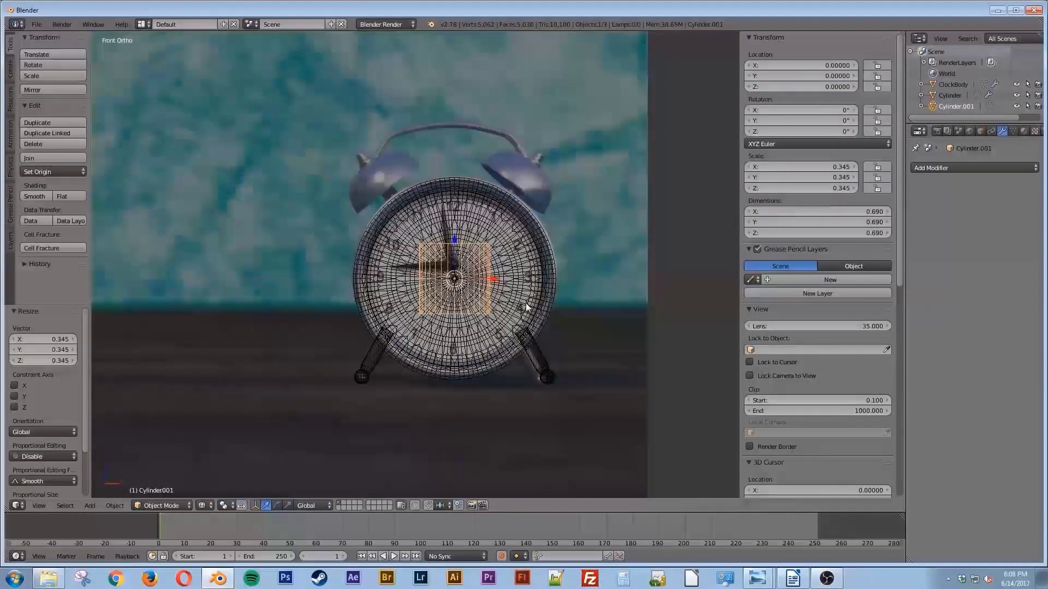
shift+middle_drag(504, 295, 545, 347)
key(s)
click(544, 327)
key(g)
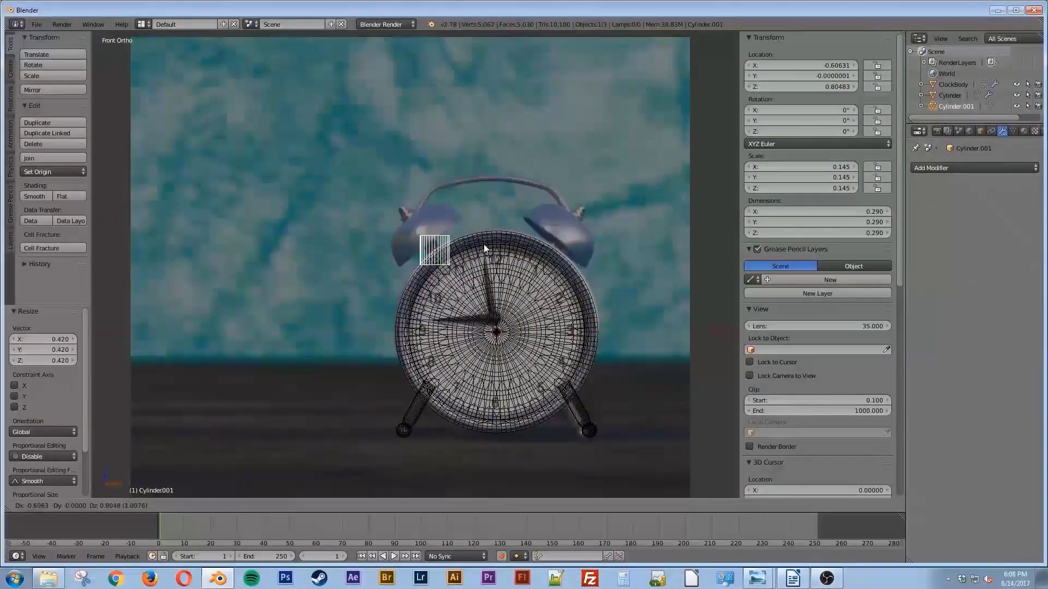
click(478, 241)
Scale the bell support cylinder down to about 0.062 to match the support's width in the reference image
scroll(451, 241, down, 3)
scroll(449, 241, up, 9)
shift+middle_drag(451, 245, 354, 349)
key(s)
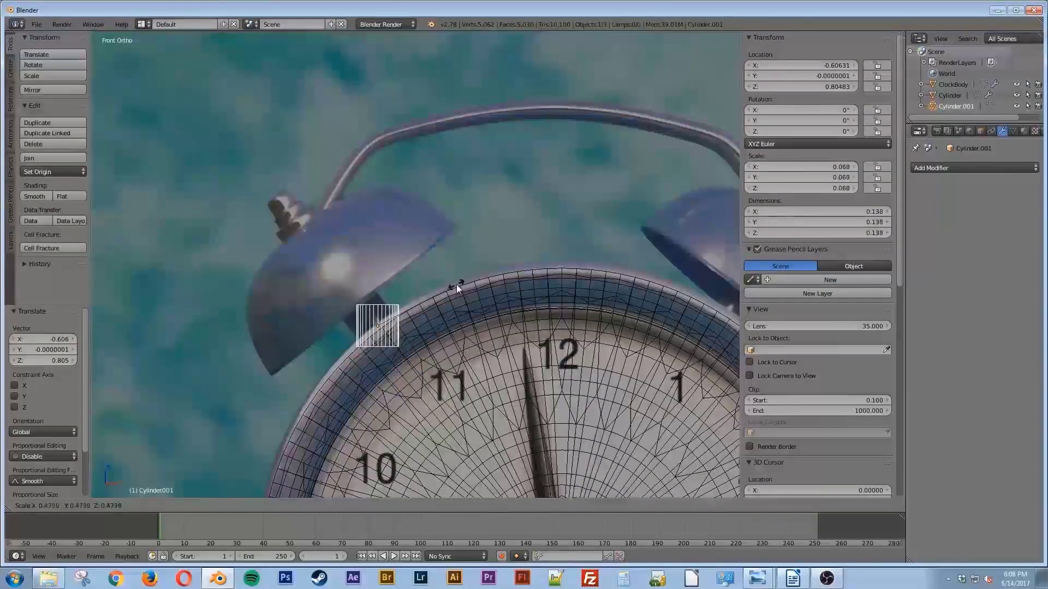
click(448, 287)
shift+middle_drag(466, 286, 398, 277)
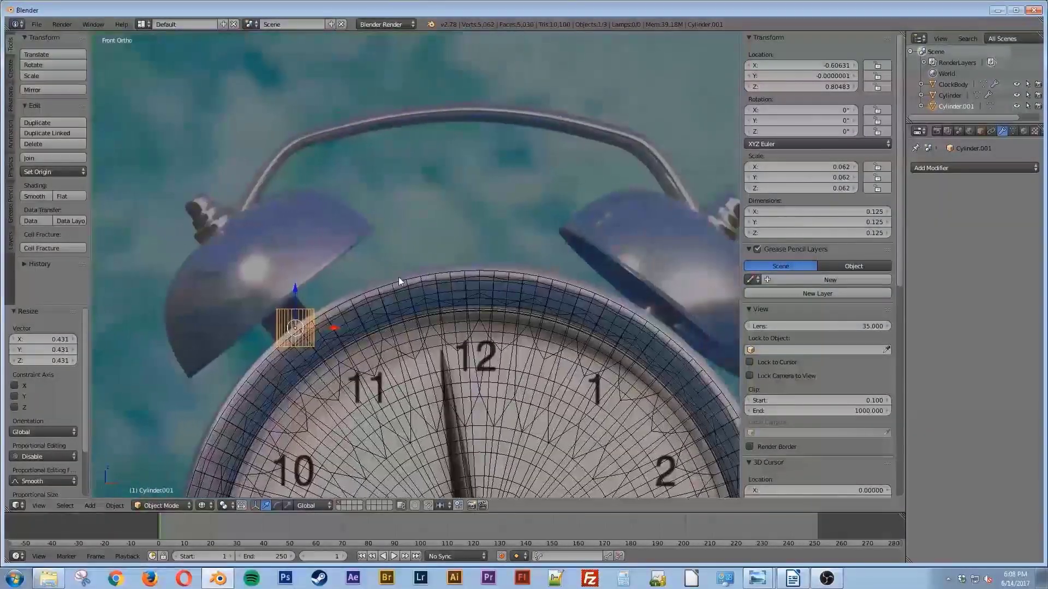
Add a Mirror modifier to the bell support cylinder with ClockBody as the mirror object
click(963, 167)
click(823, 277)
shift+middle_drag(471, 336, 424, 341)
scroll(440, 324, down, 1)
scroll(440, 320, down, 2)
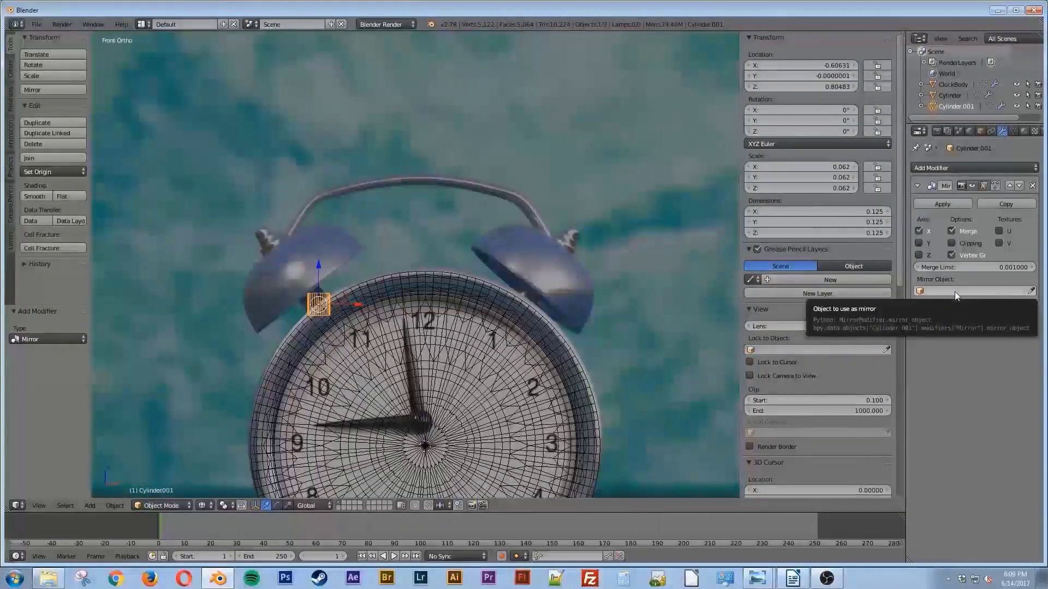
click(955, 296)
click(941, 308)
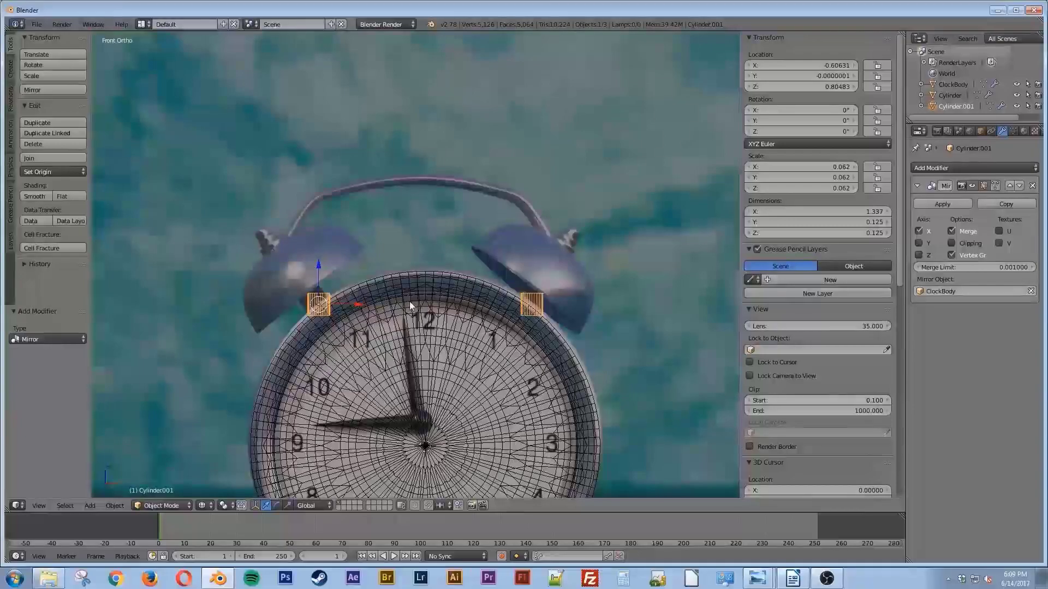
scroll(343, 312, up, 5)
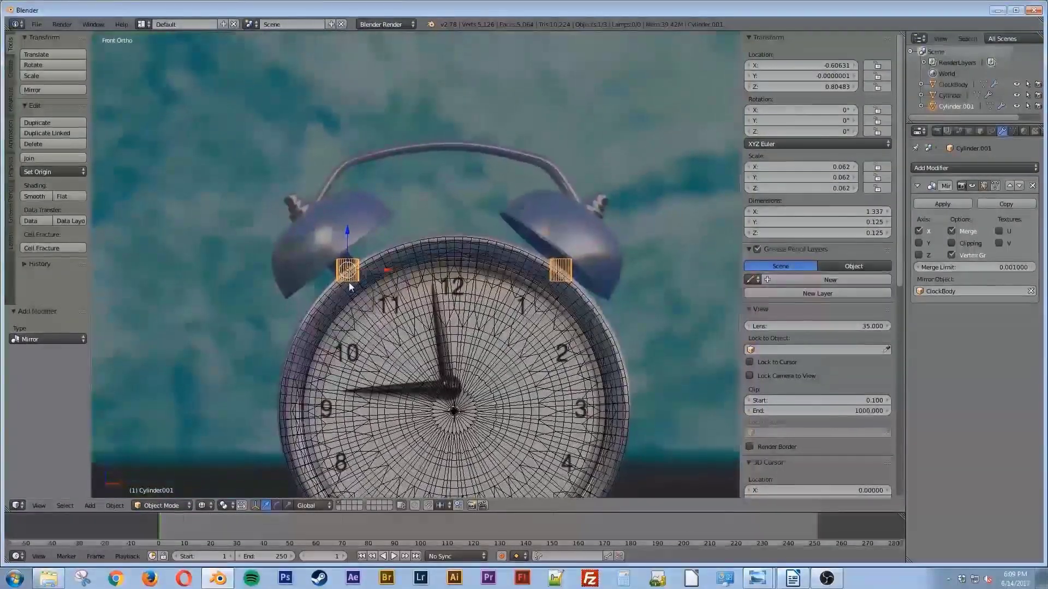
Rotate the left bell support about -40° around Y to match the reference tilt, and nudge it to about X -0.611, Z 0.807
scroll(426, 349, up, 2)
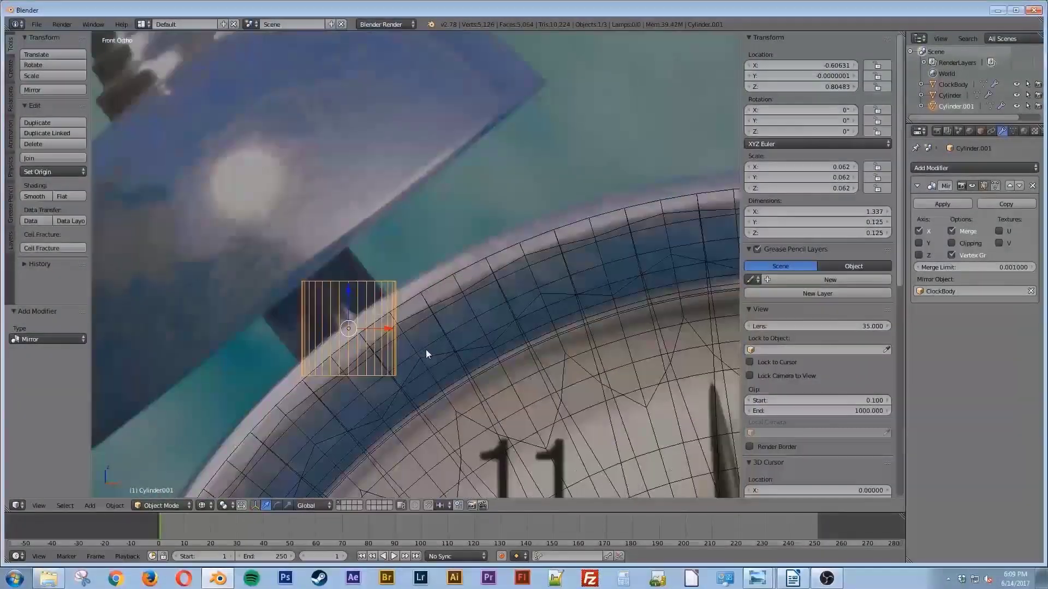
key(r)
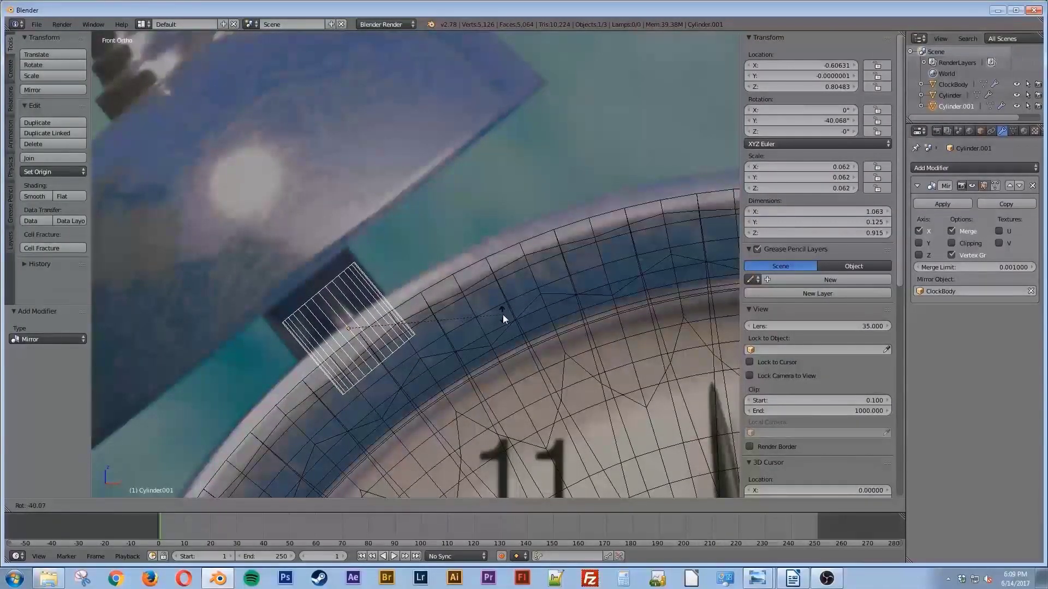
click(502, 316)
key(g)
click(498, 315)
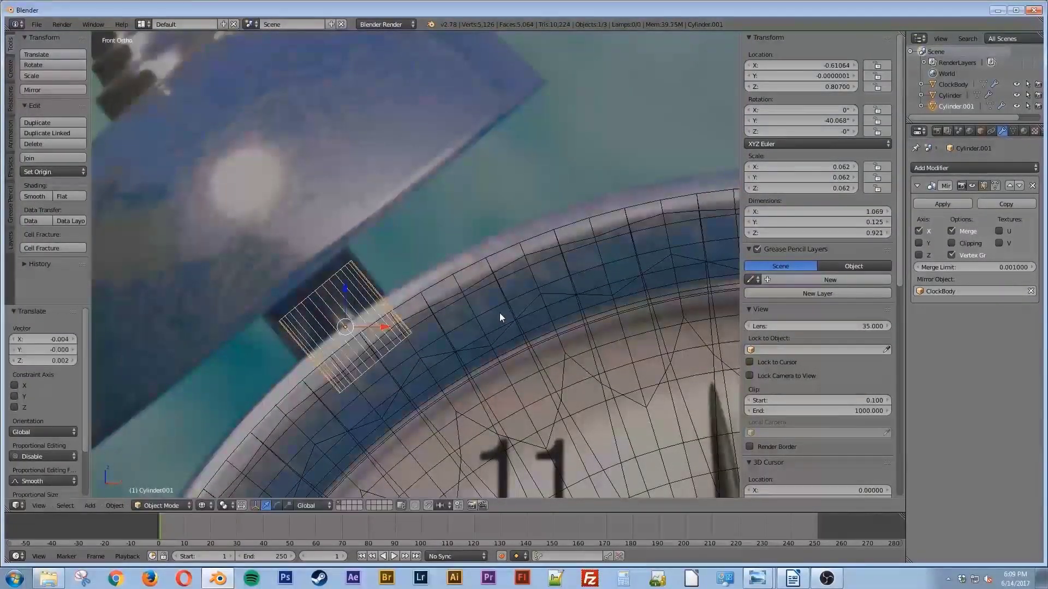
Scale the bell support cylinder to about 0.069 and move it to about X -0.612, Z 0.803 over the reference support
key(s)
click(493, 297)
key(g)
click(493, 300)
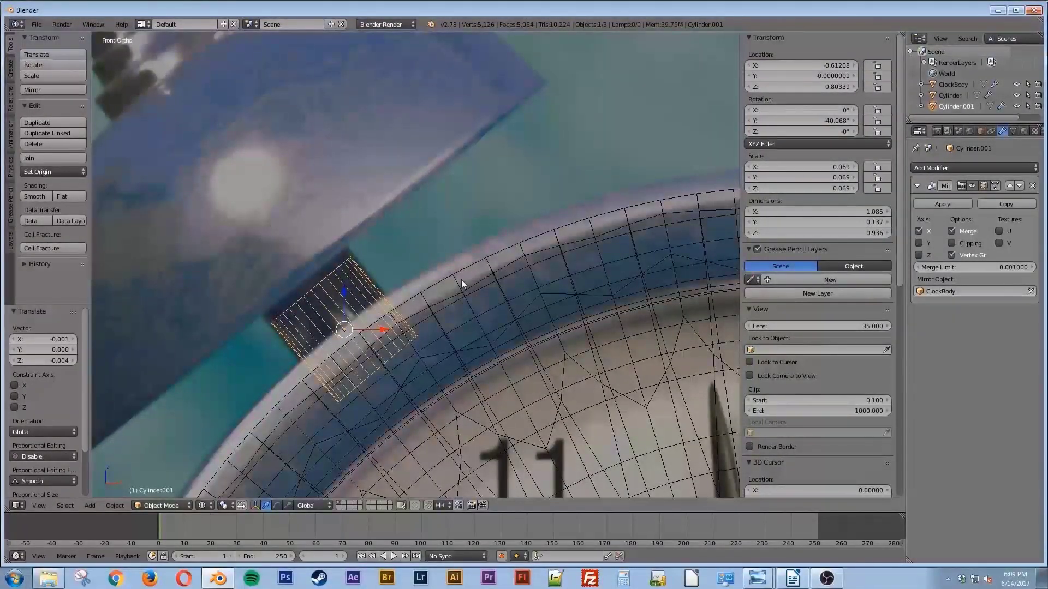
key(s)
key(z)
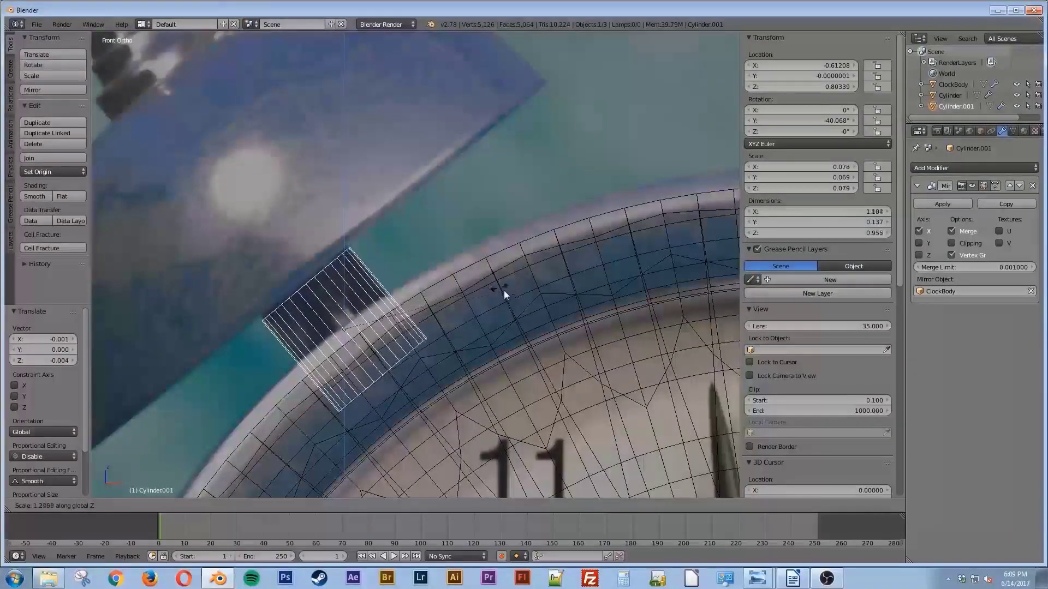
key(Escape)
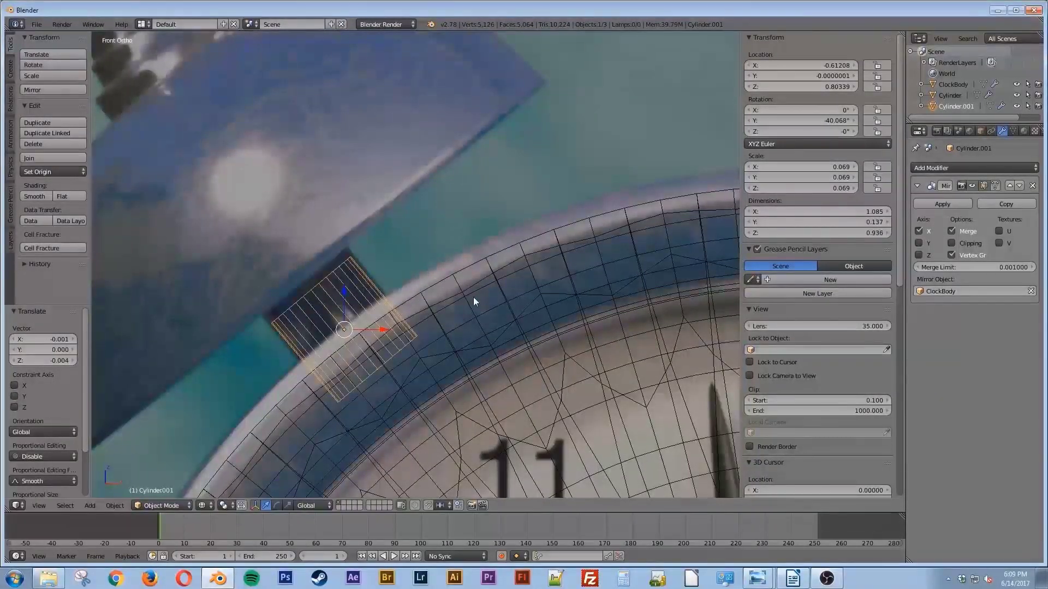
Extend the bell support by moving its upper end vertices diagonally up into the left bell
key(Tab)
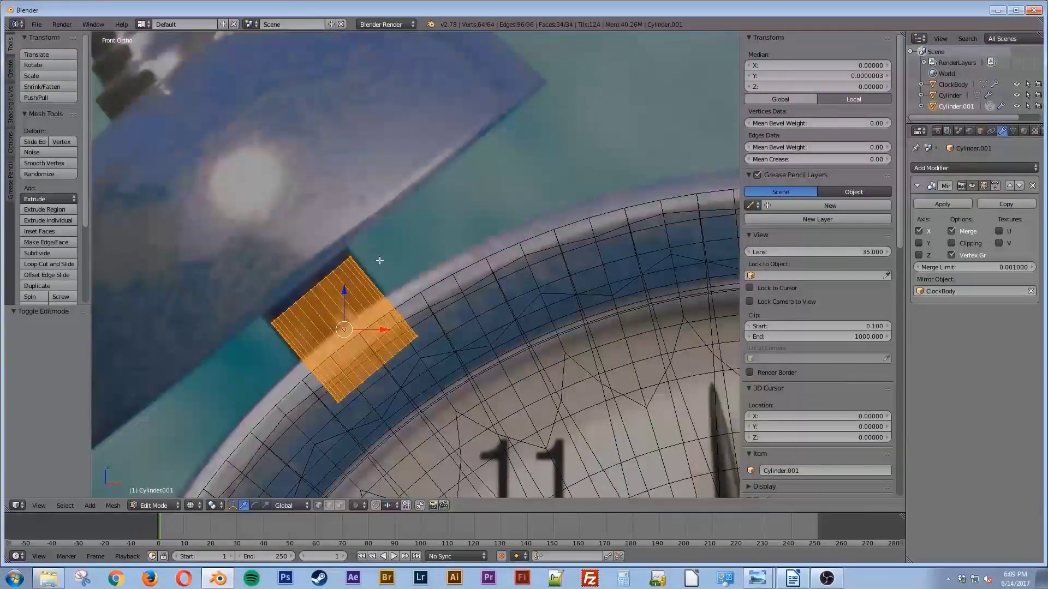
key(a)
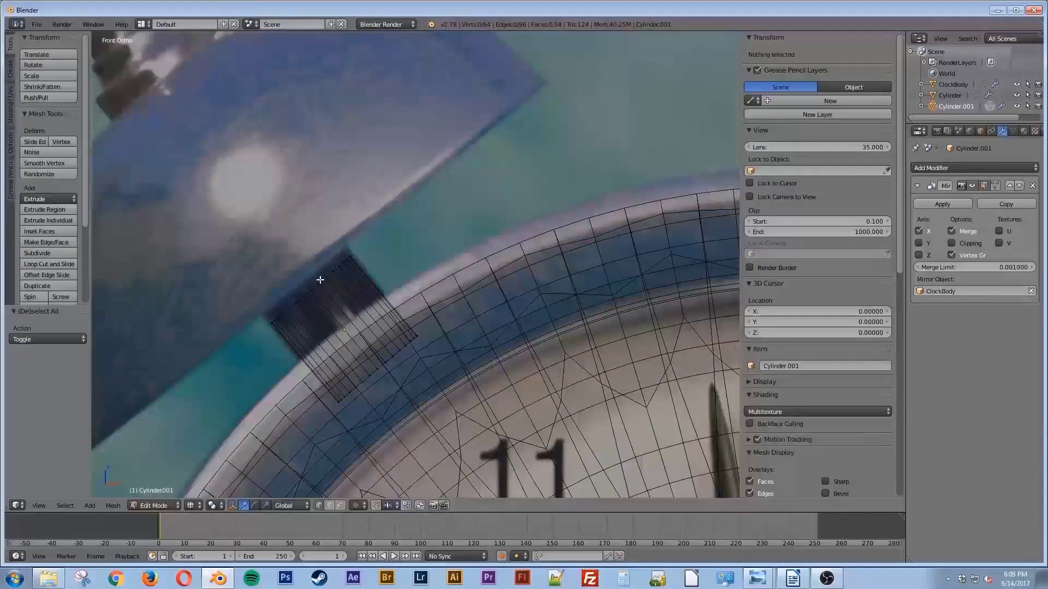
drag(266, 320, 365, 253)
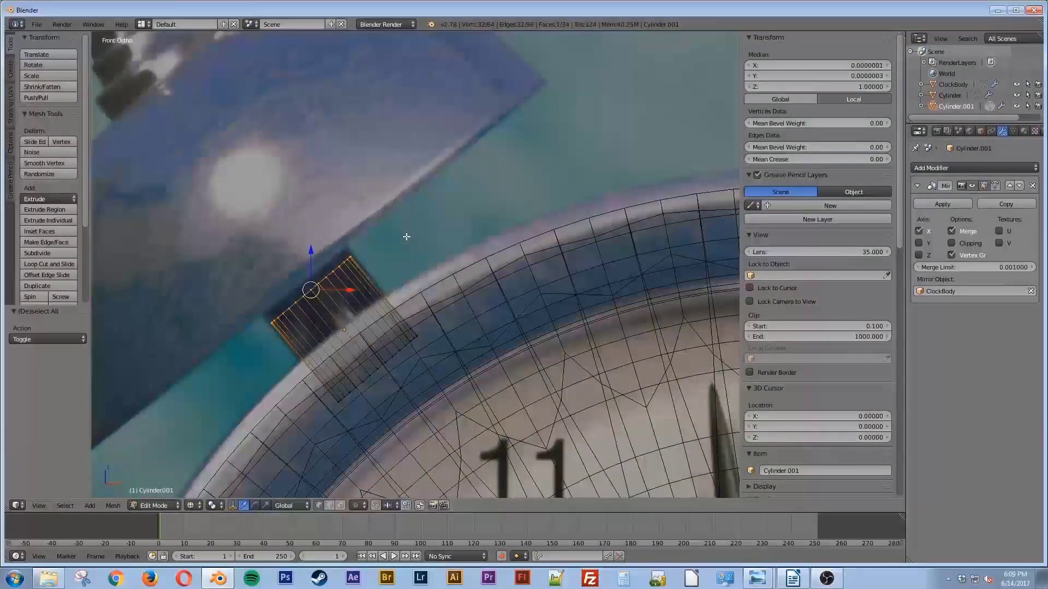
key(g)
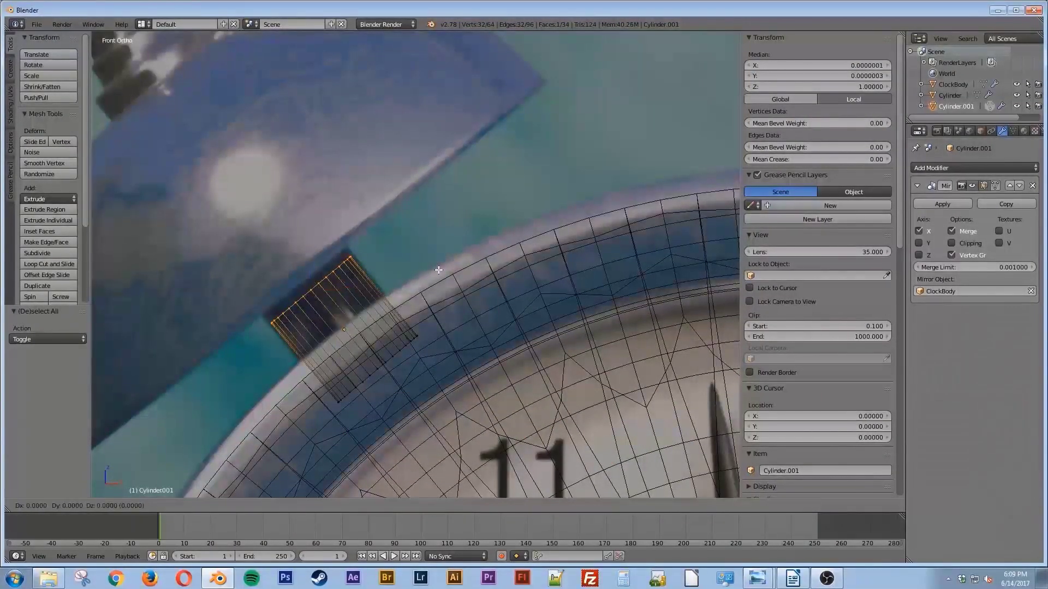
click(402, 224)
key(Tab)
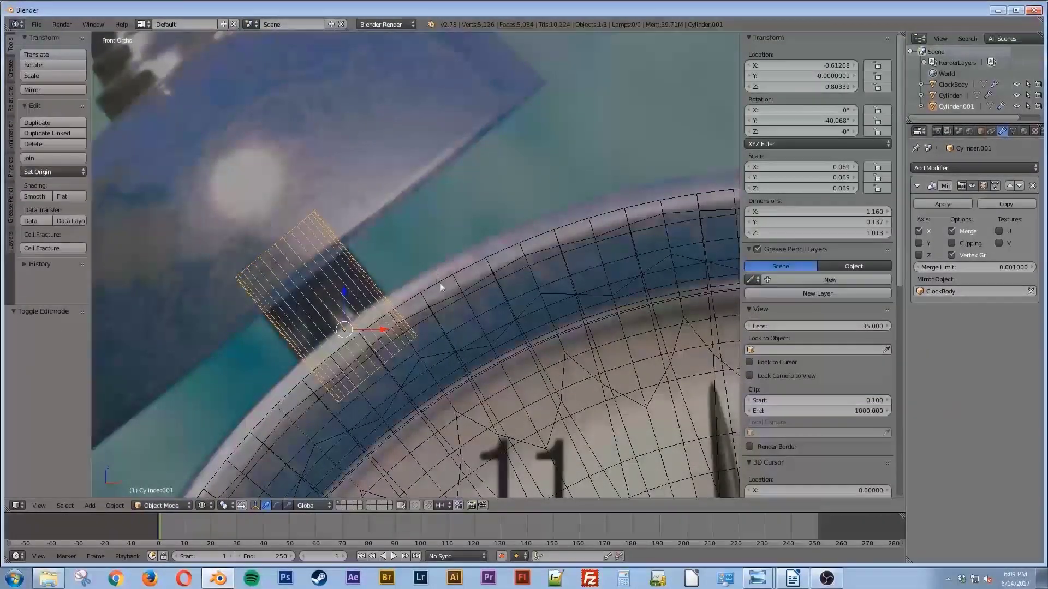
Apply smooth shading to the bell support cylinder in solid display
scroll(474, 340, down, 3)
scroll(474, 345, down, 5)
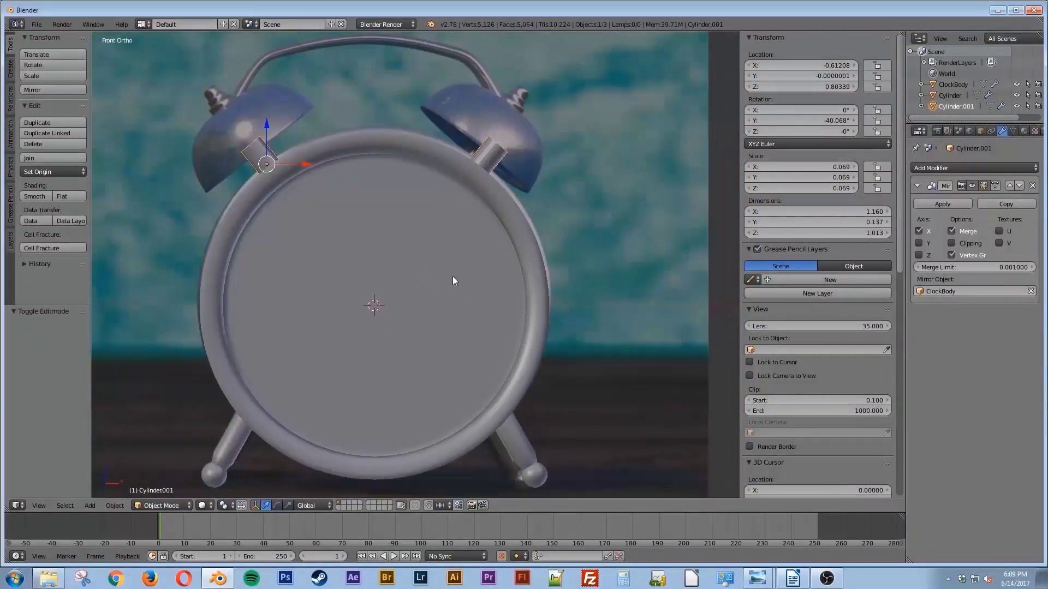
click(37, 196)
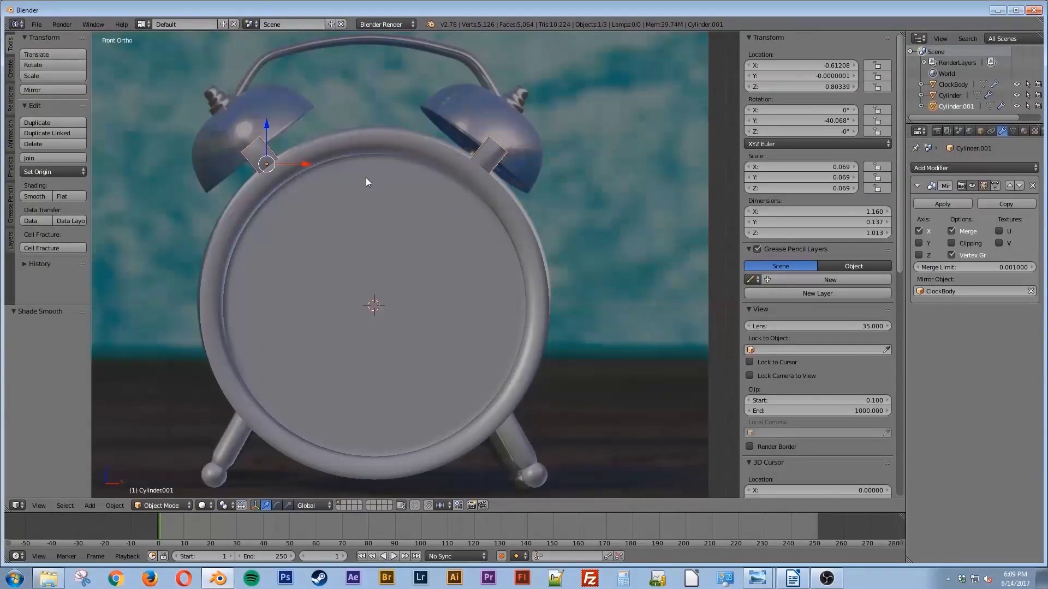
Add a UV sphere with 32 segments and 16 rings at the origin for the bells
shift+middle_drag(350, 173, 381, 206)
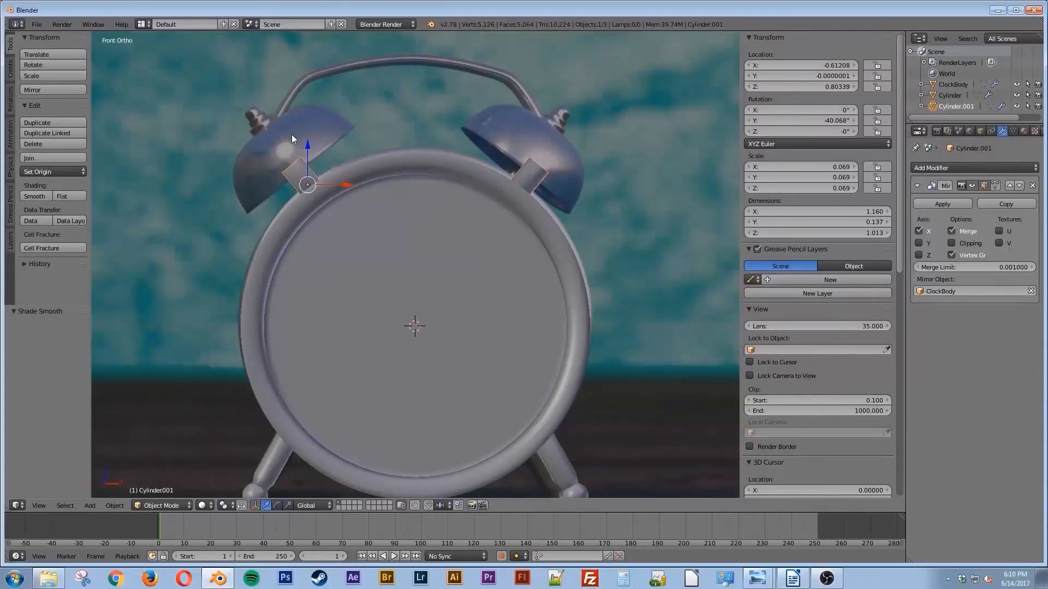
key(shift+a)
mouse_move(291, 134)
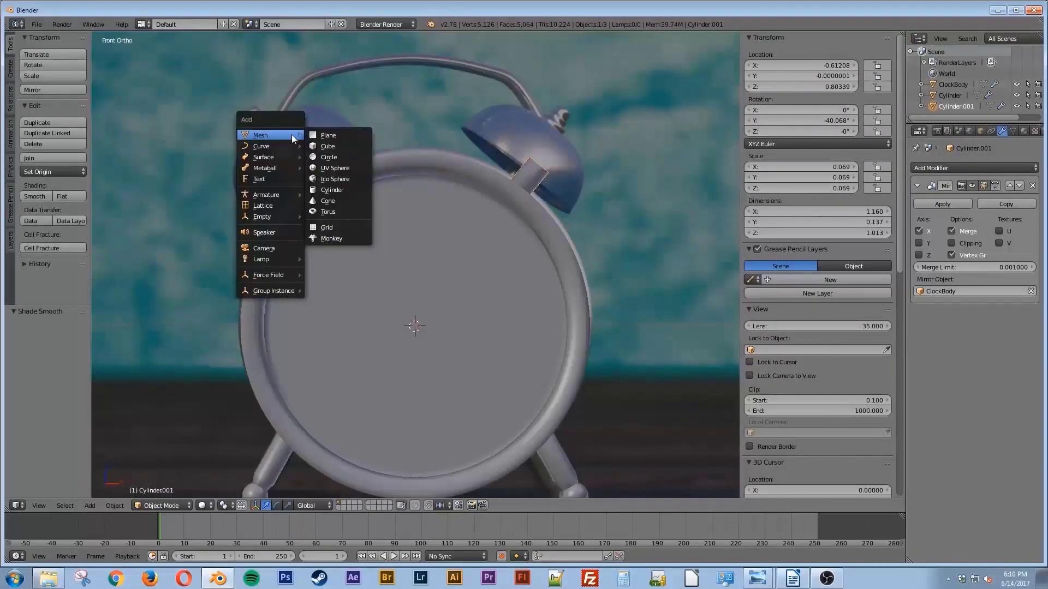
click(351, 168)
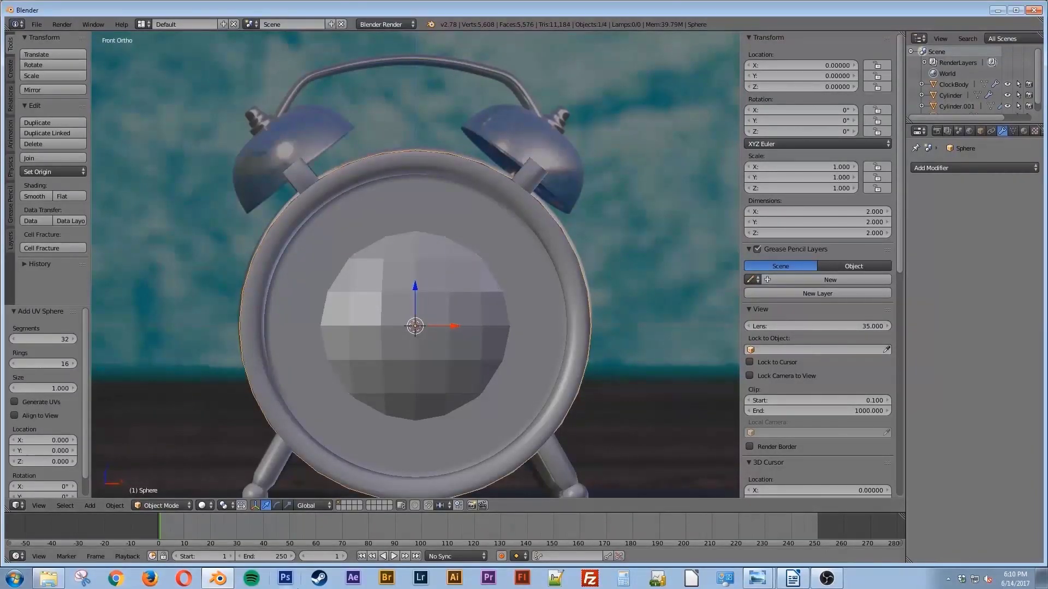
In wireframe display, scale the sphere to about 0.397 and place it over the left bell, at about X -0.630, Z 0.866
key(z)
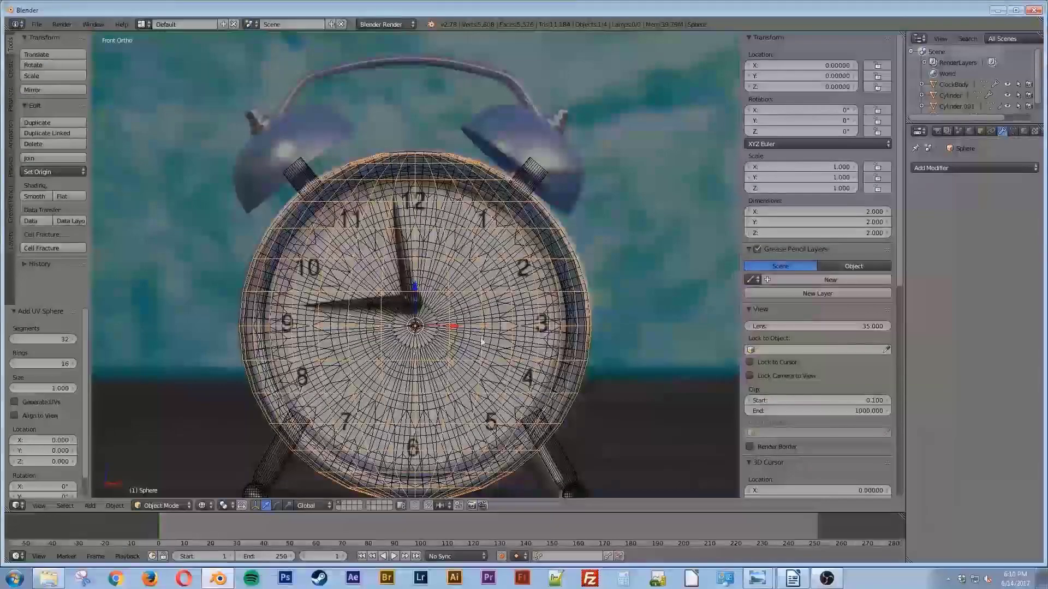
shift+middle_drag(517, 261, 516, 326)
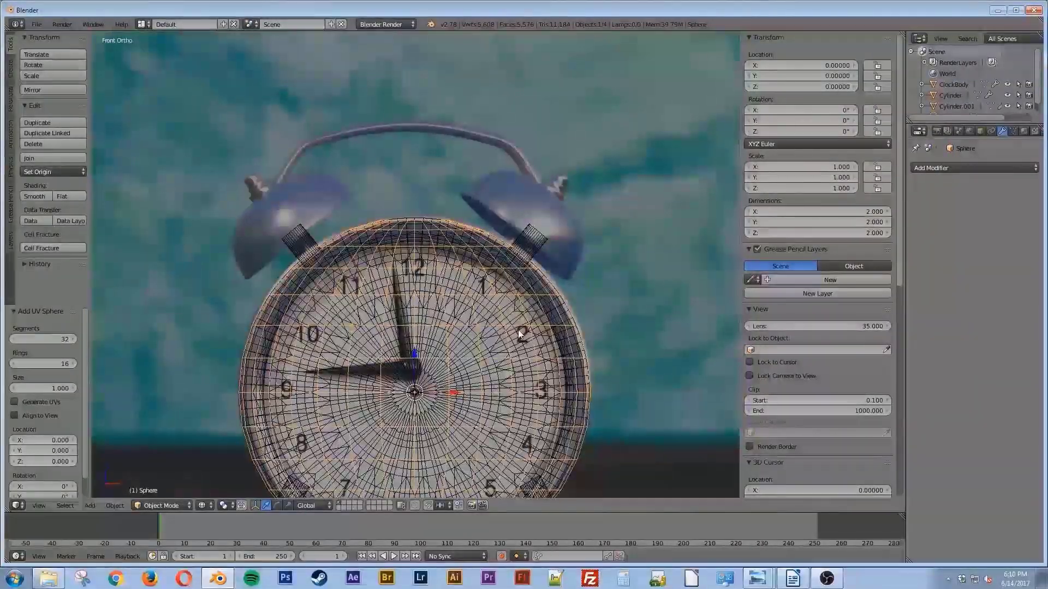
key(g)
click(510, 155)
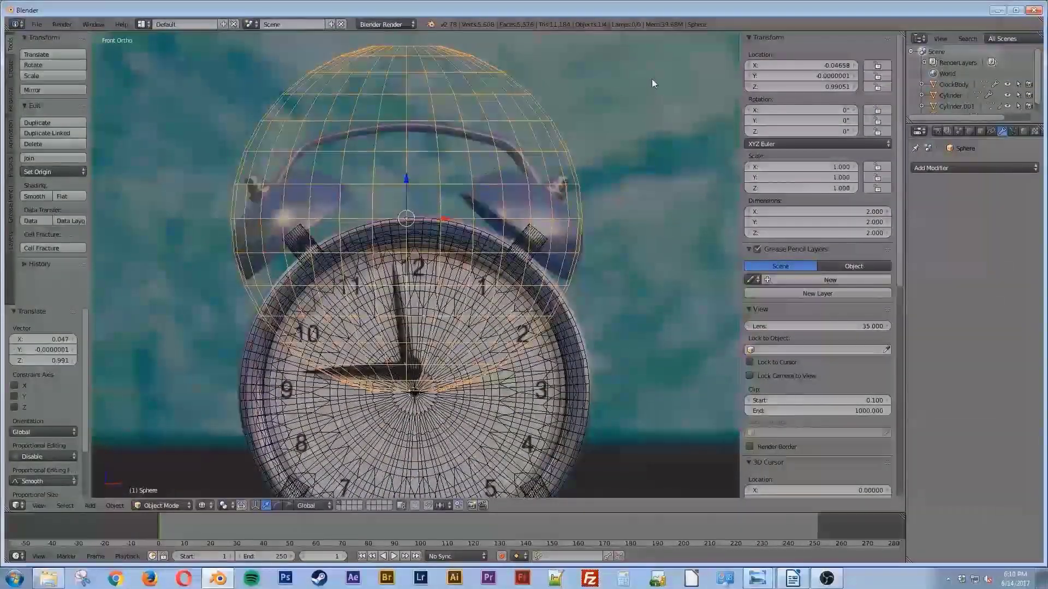
key(s)
click(493, 147)
key(g)
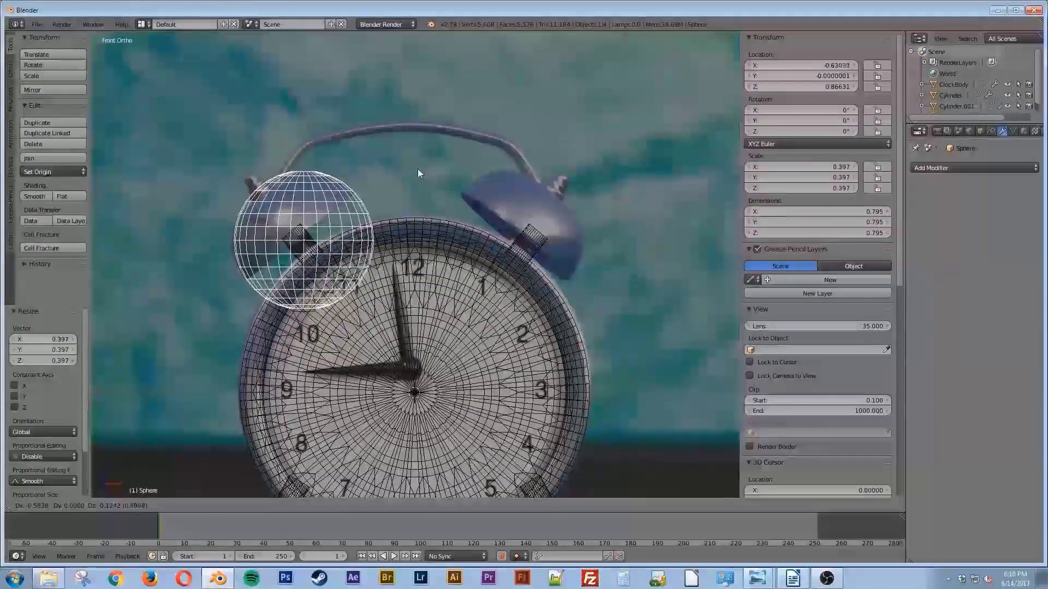
click(417, 169)
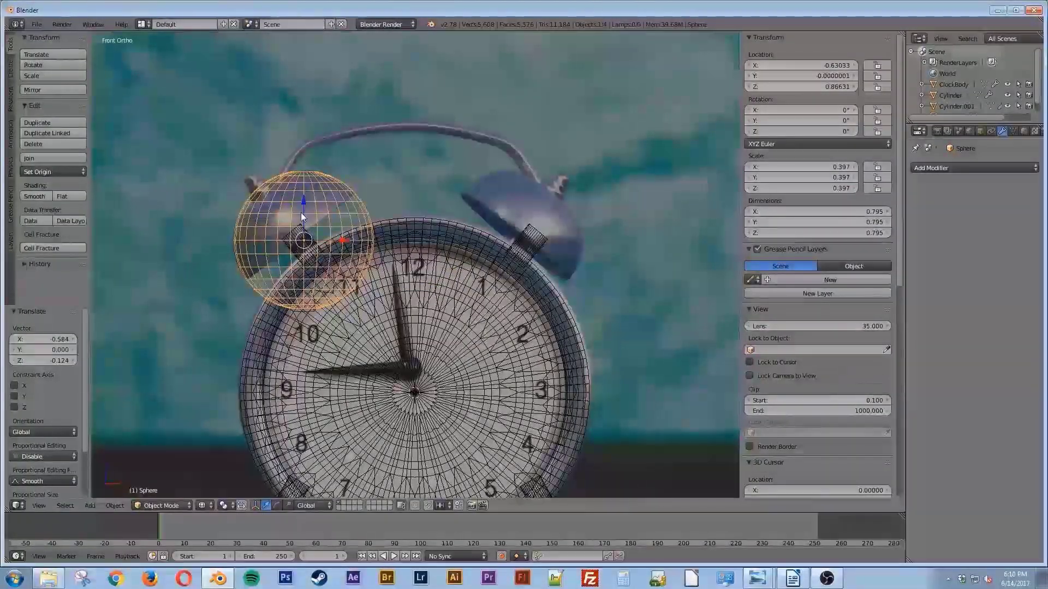
Delete the vertices of the sphere's lower half to leave a dome for the bell
key(Tab)
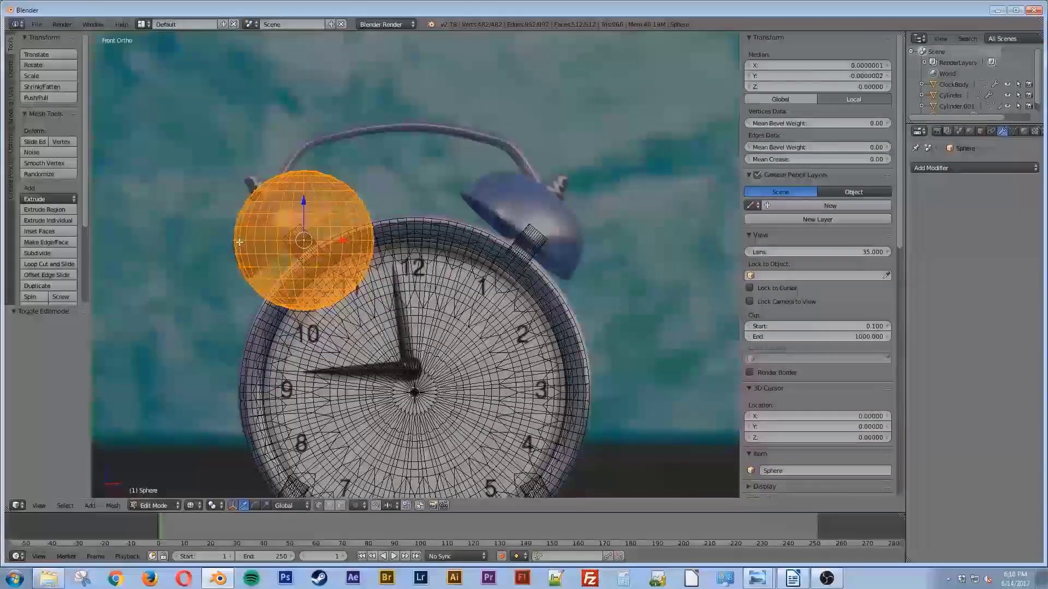
key(a)
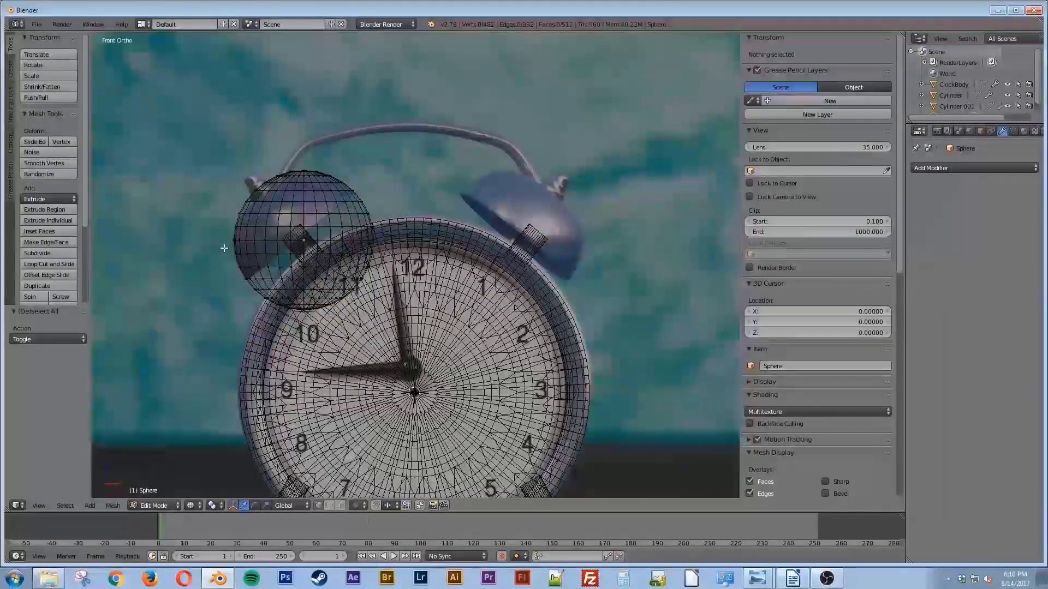
key(b)
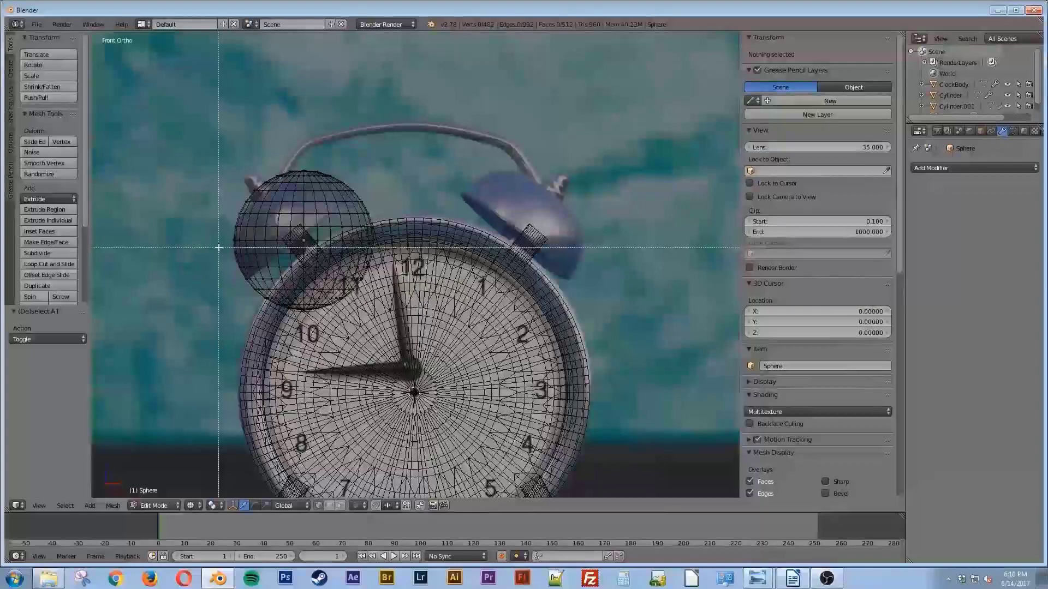
drag(202, 247, 295, 292)
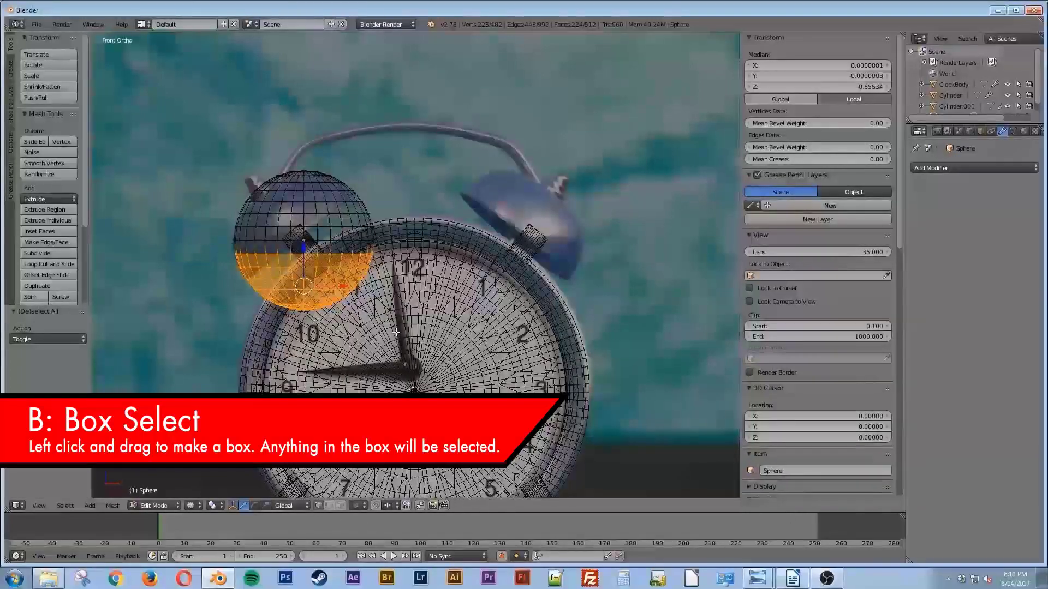
key(x)
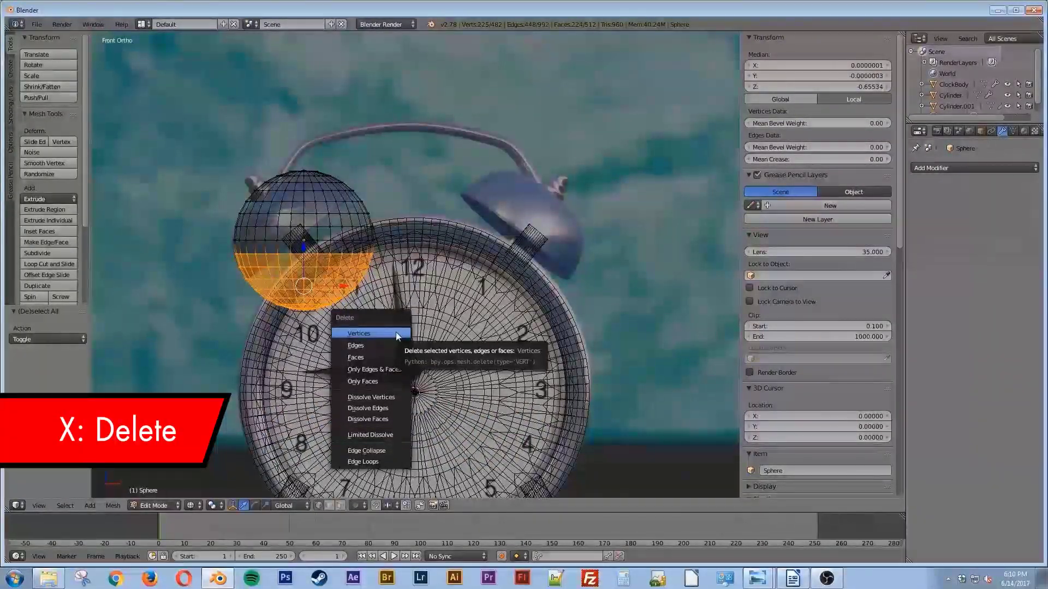
click(396, 334)
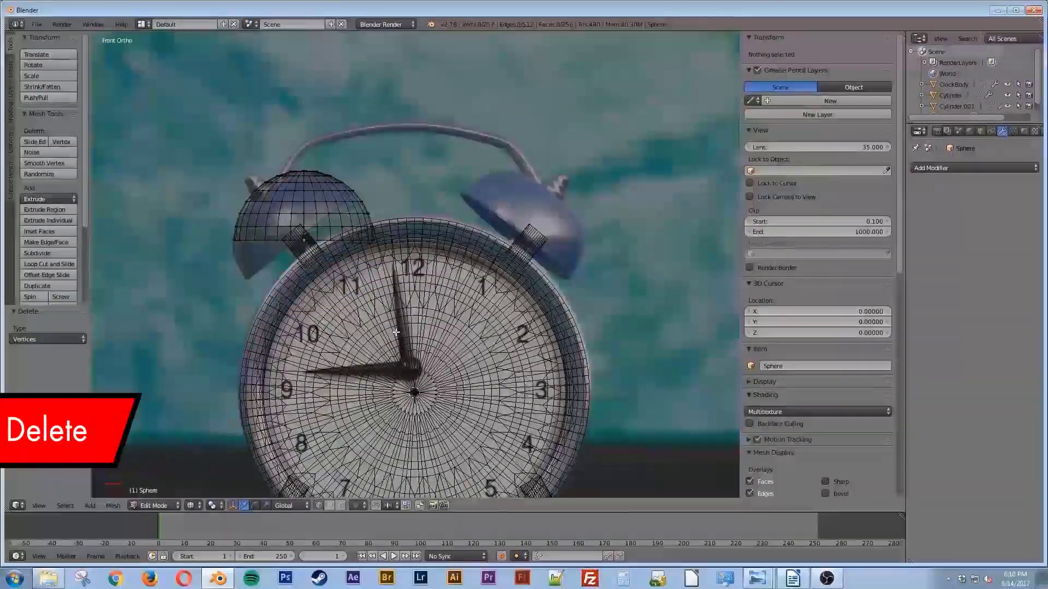
key(Tab)
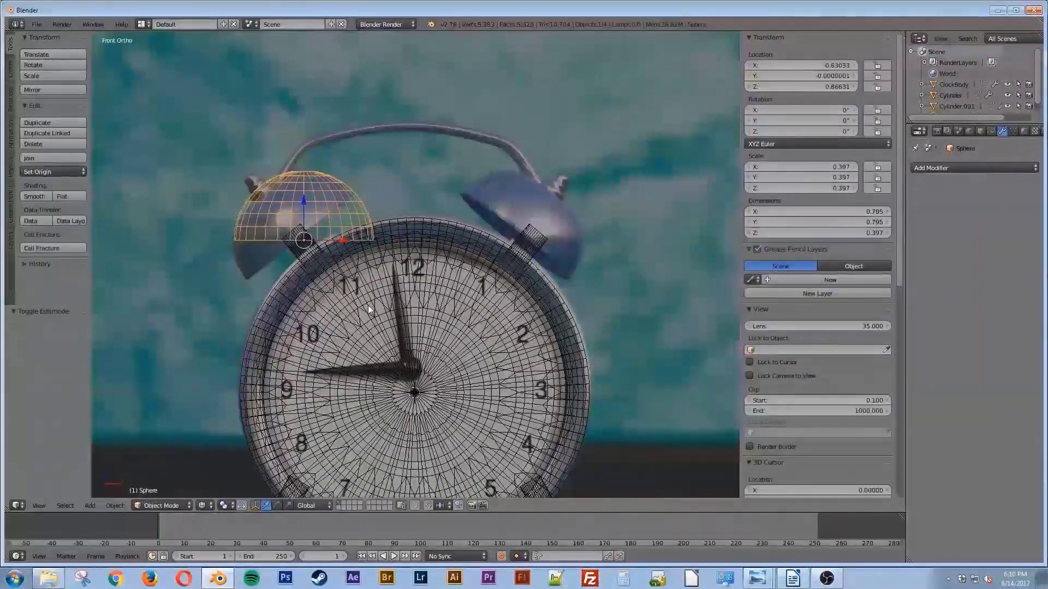
Shade the bell dome smooth in solid display and add a Mirror modifier with ClockBody as the mirror object
key(z)
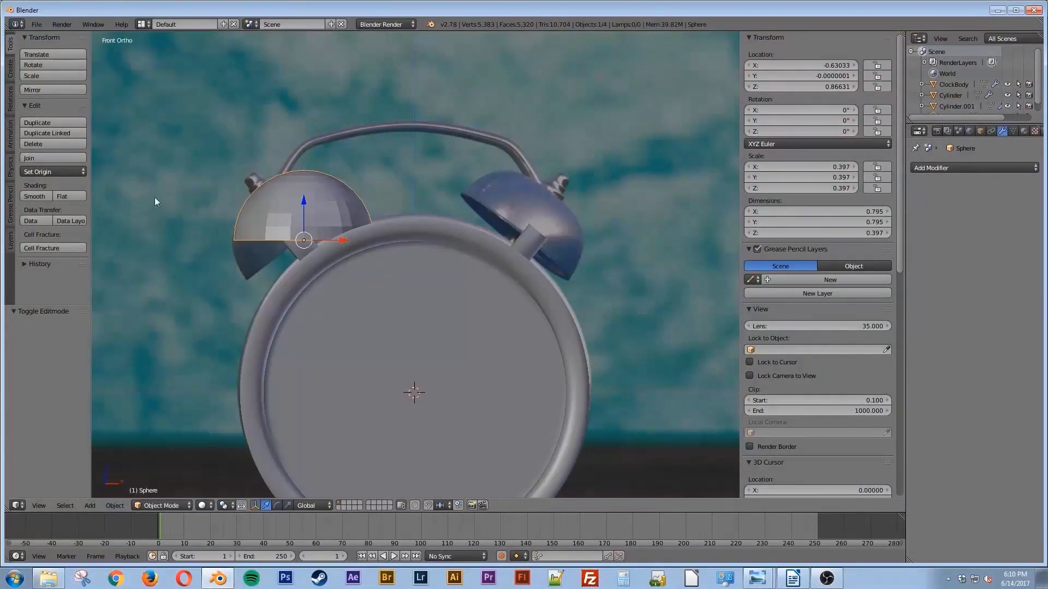
click(27, 195)
click(945, 168)
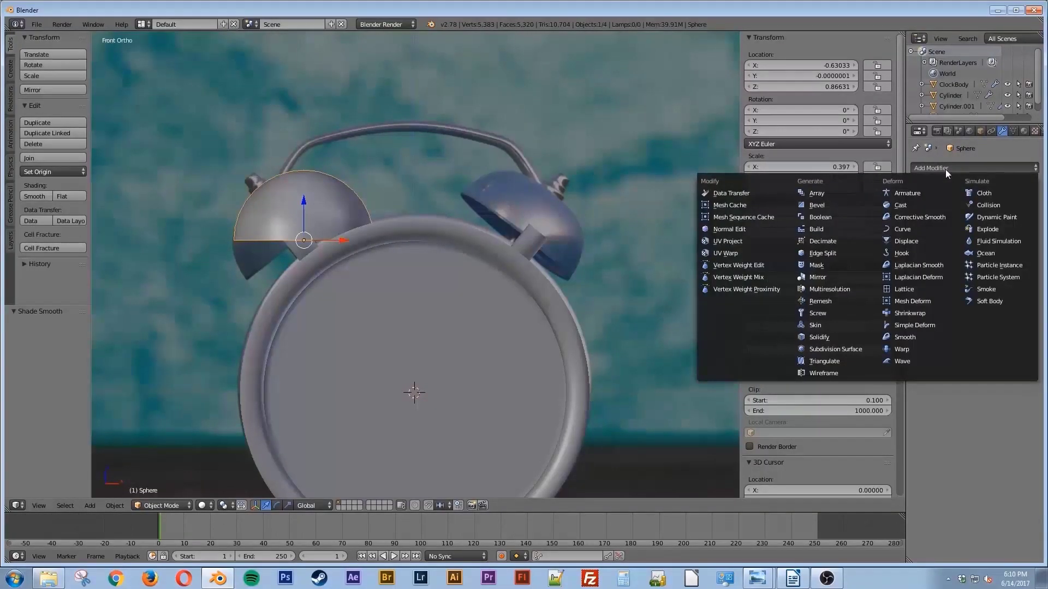
click(820, 278)
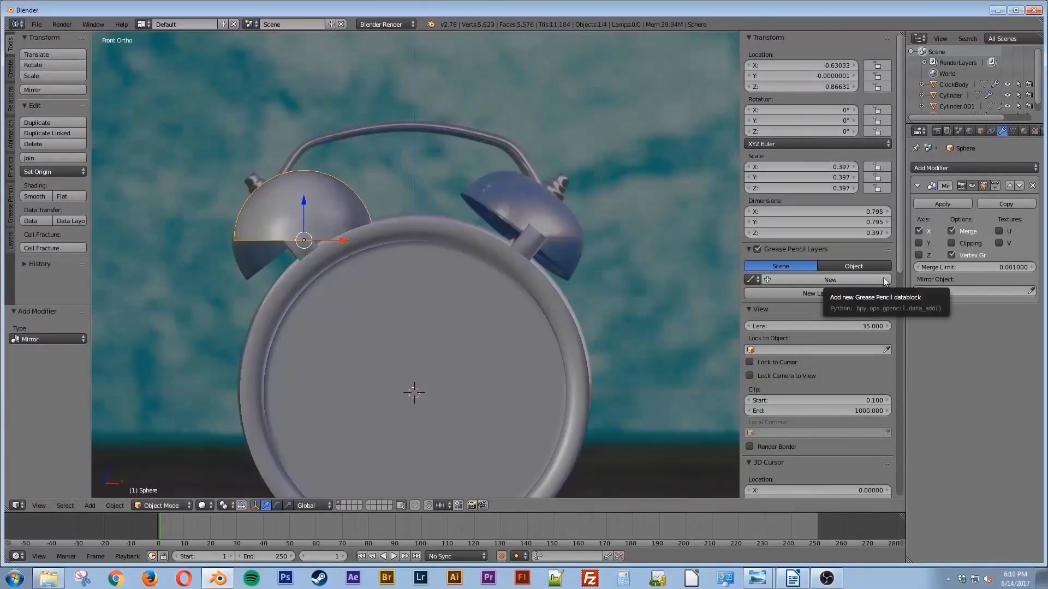
click(947, 291)
click(936, 307)
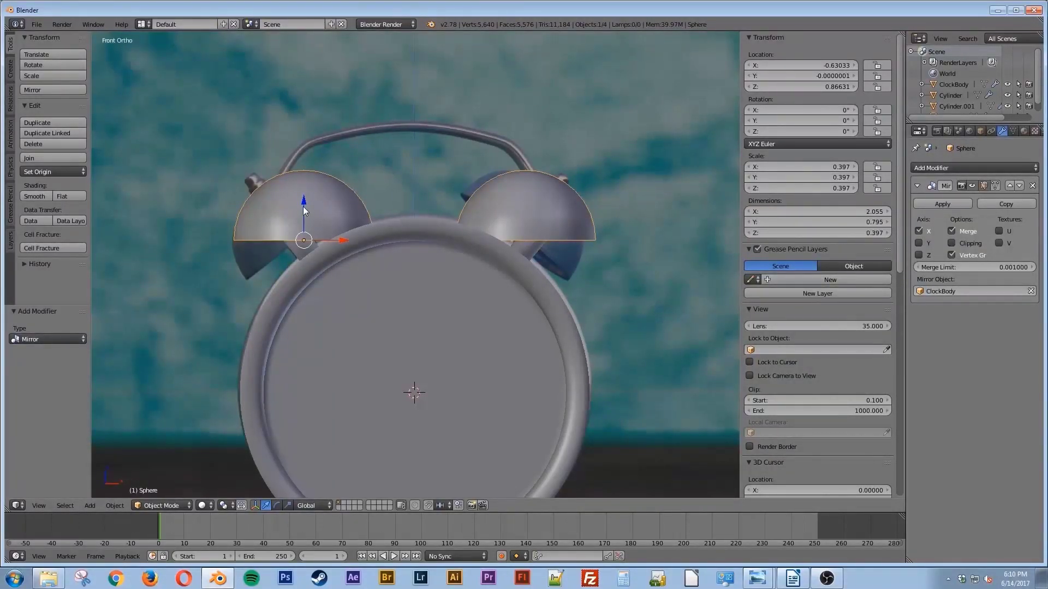
In wireframe display, tilt the bell dome about -38.17° around Y to line up with the reference bell
key(z)
shift+middle_drag(296, 228, 407, 230)
scroll(410, 244, down, 2)
scroll(408, 246, up, 5)
scroll(408, 249, up, 2)
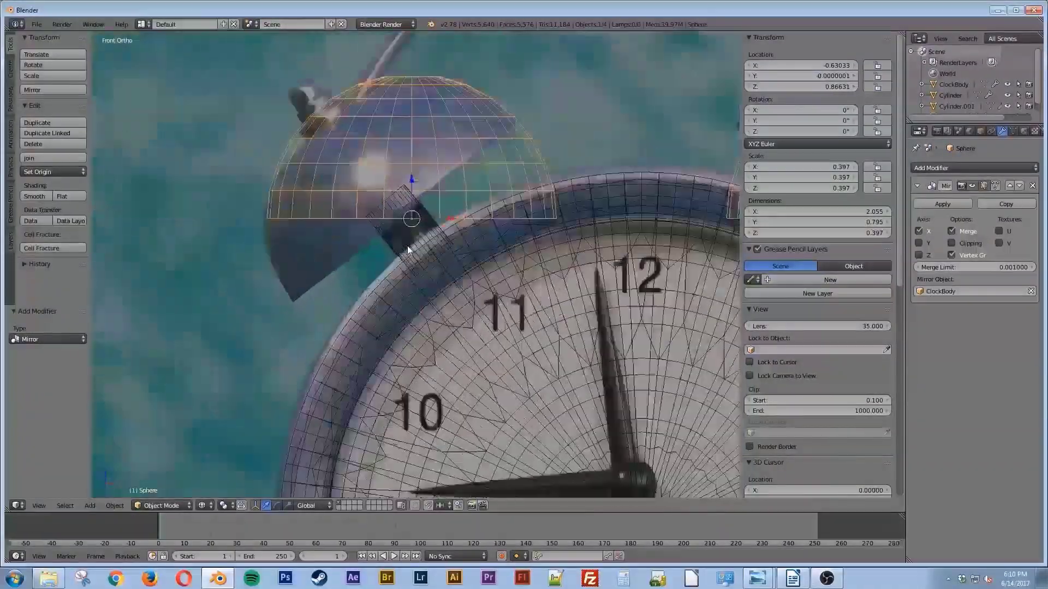
scroll(521, 250, down, 1)
shift+middle_drag(520, 251, 501, 319)
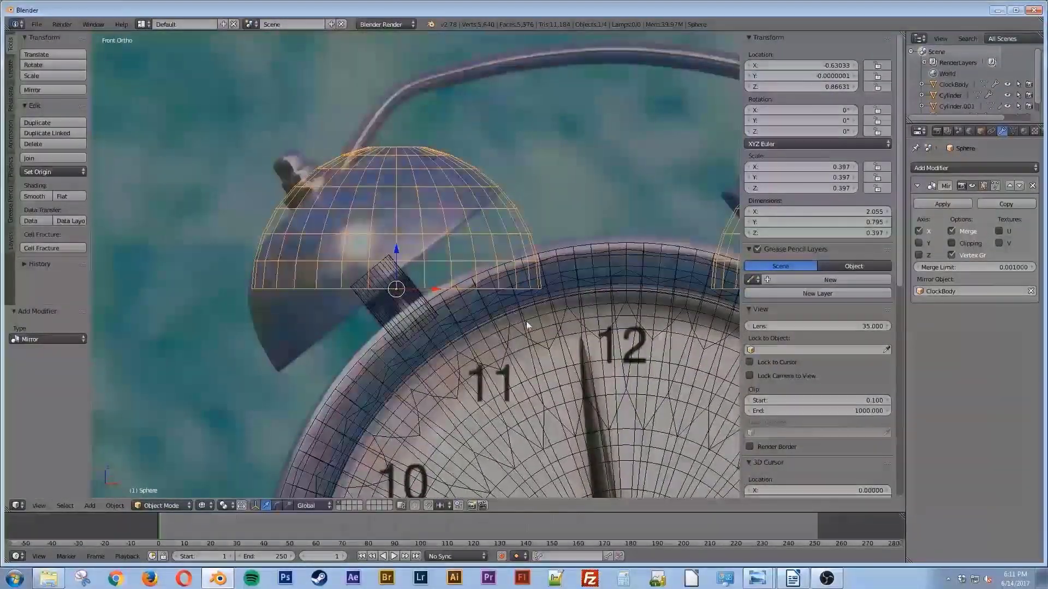
key(r)
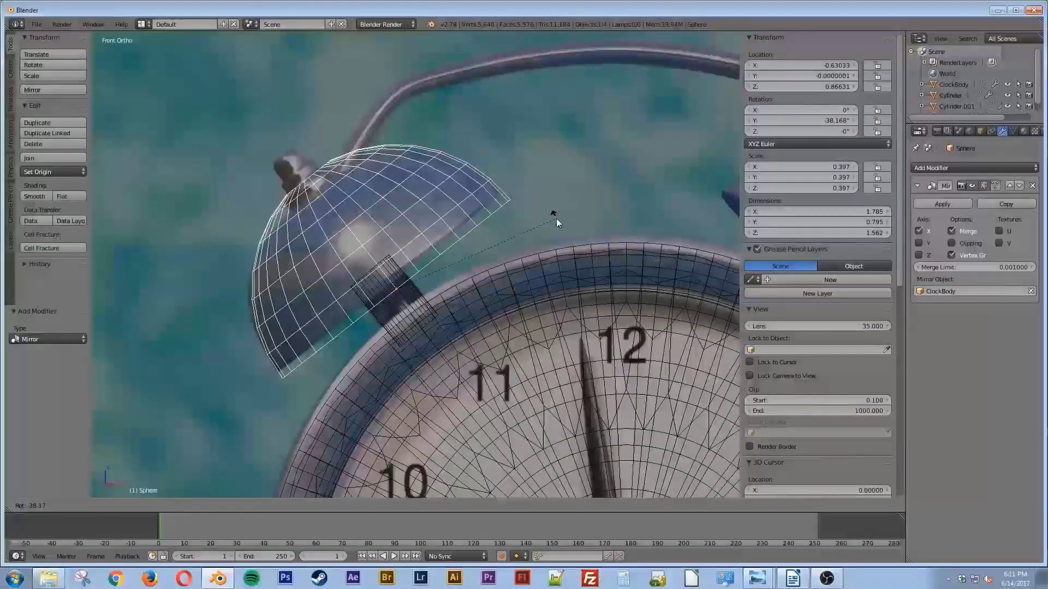
click(555, 218)
Move the tilted dome to about X -0.654, Z 0.890 over the reference bell and return to solid display
key(g)
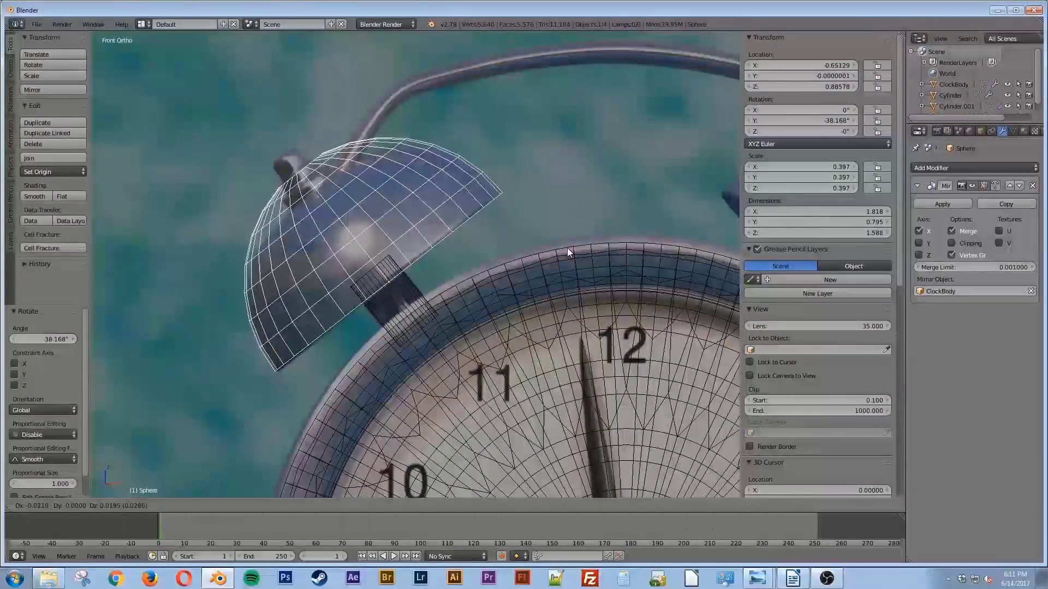
click(566, 245)
key(z)
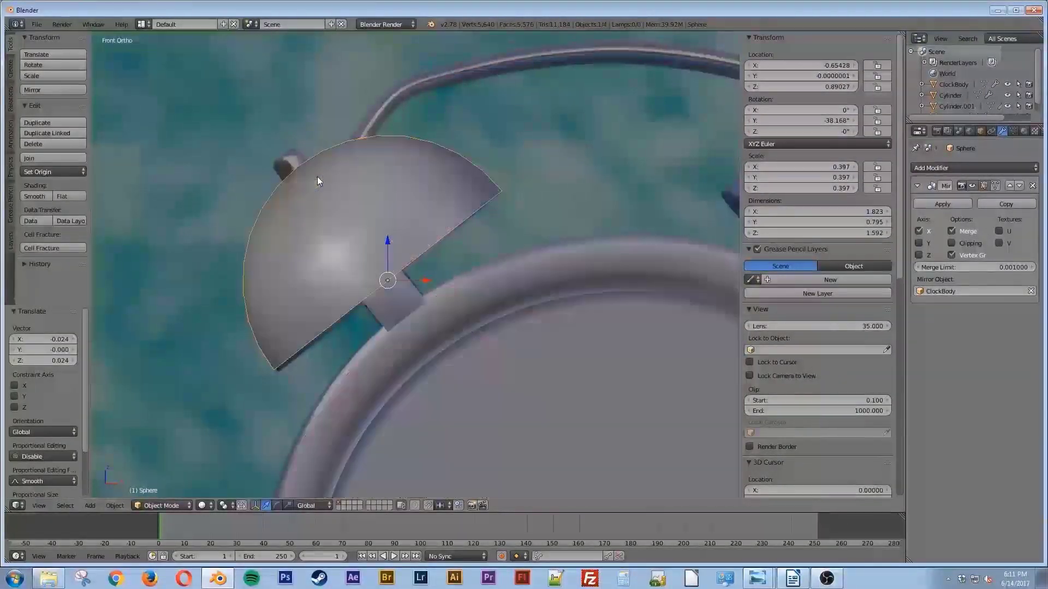
Select the vertex at the dome's pole in Edit Mode and return to the front view
middle_drag(303, 170, 306, 206)
key(Tab)
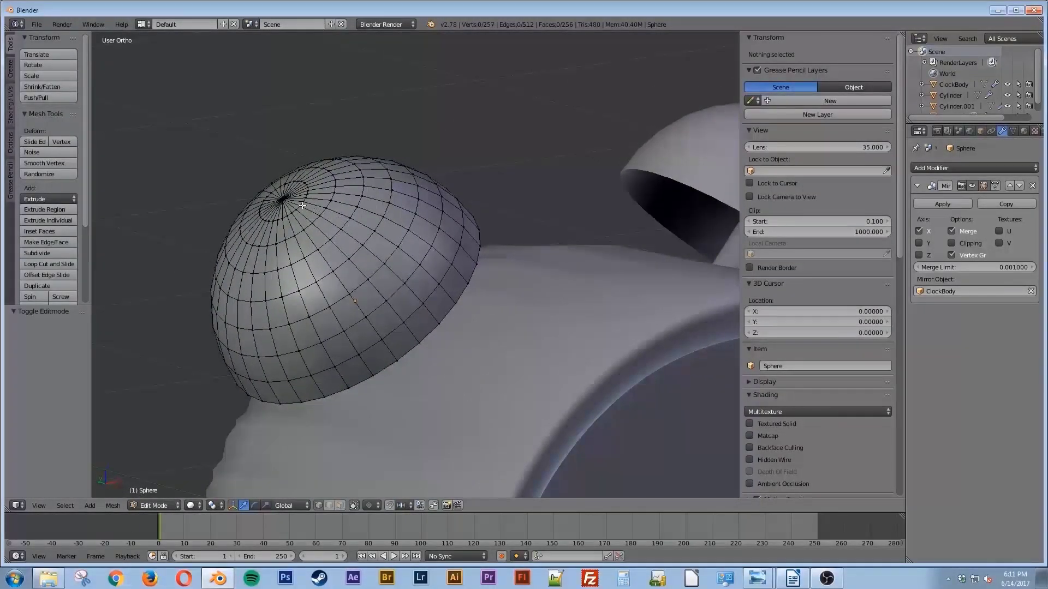
right_click(281, 201)
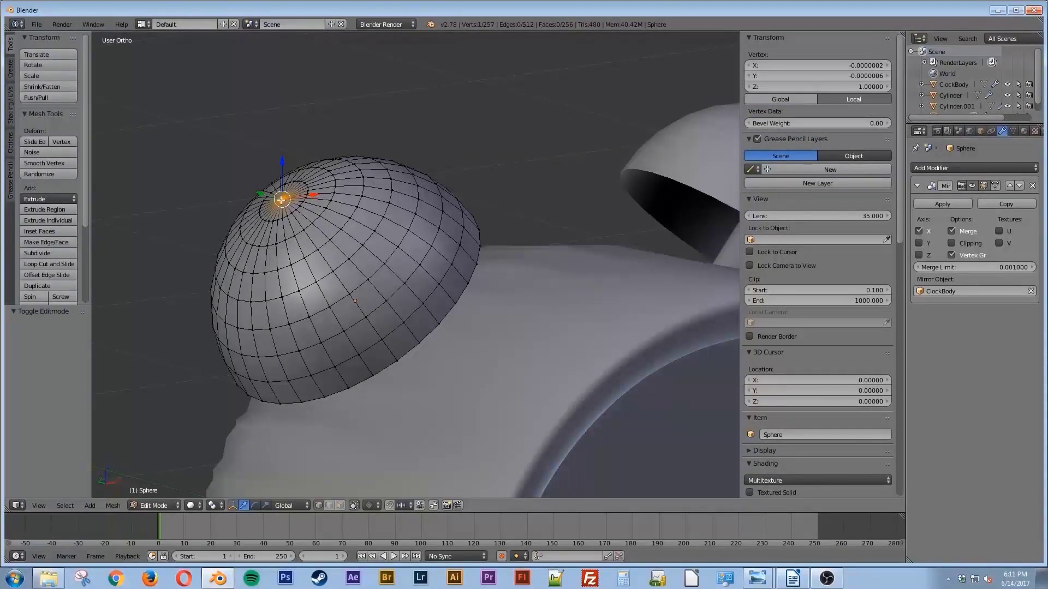
key(KP_1)
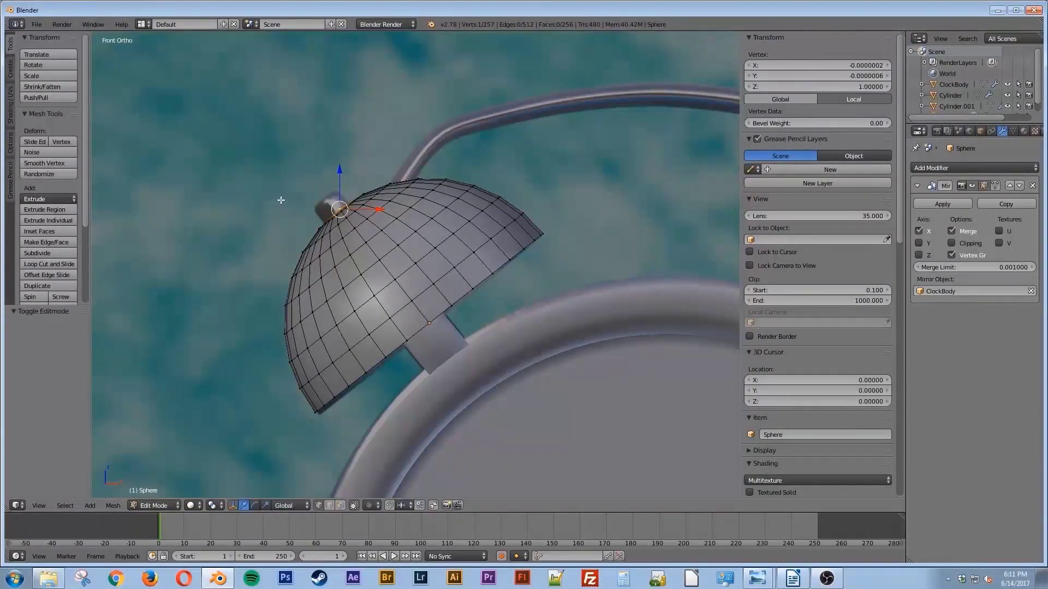
key(o)
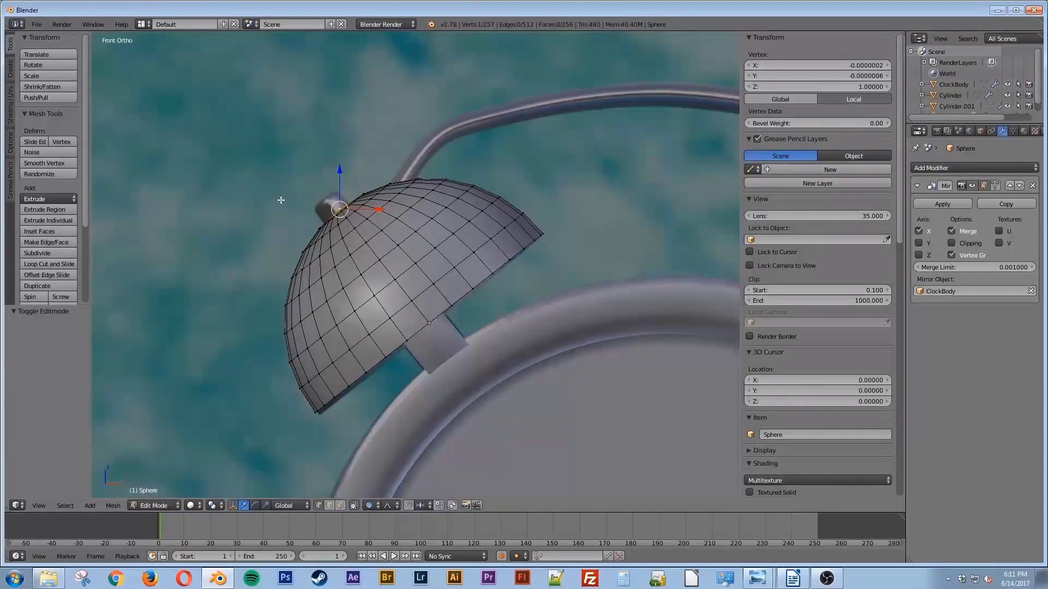
key(g)
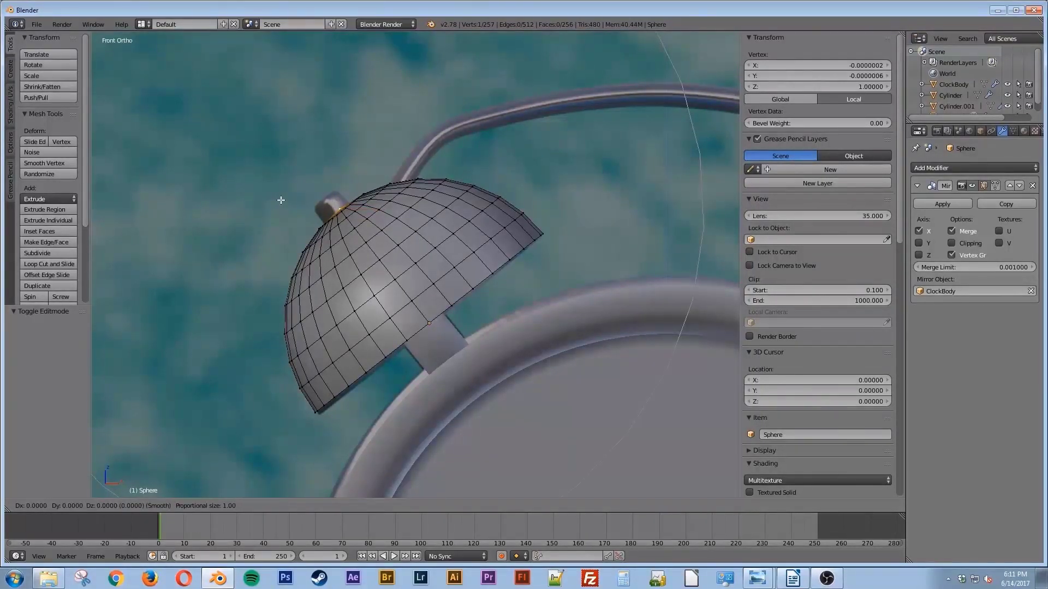
scroll(305, 219, up, 11)
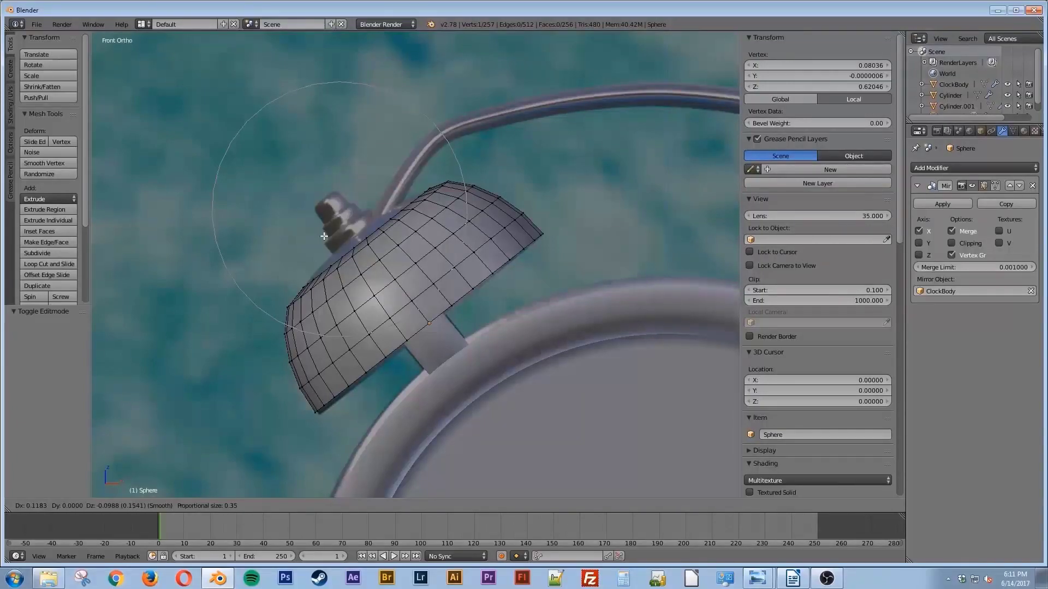
right_click(324, 236)
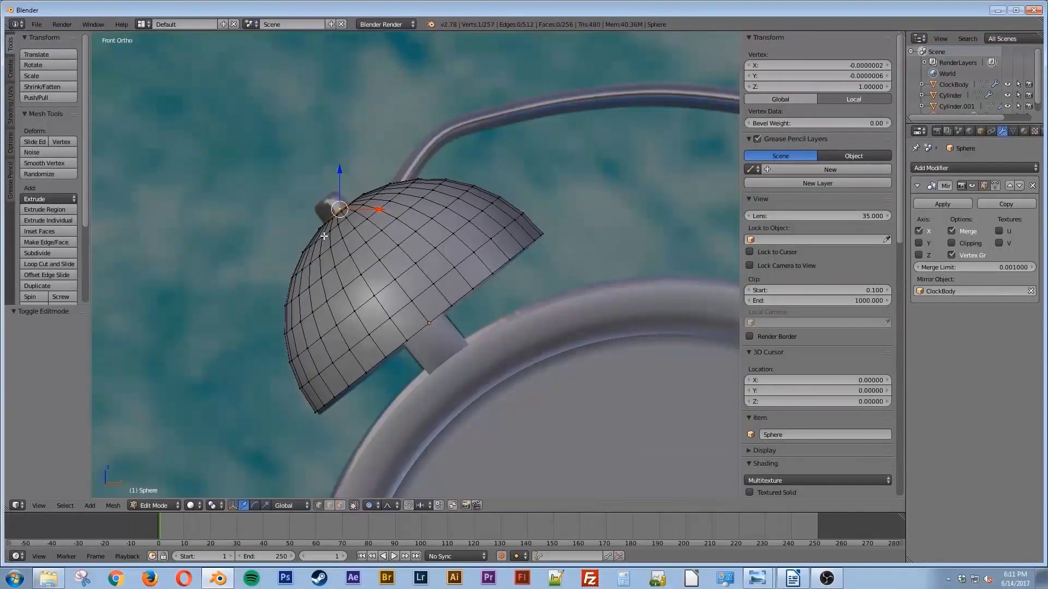
key(o)
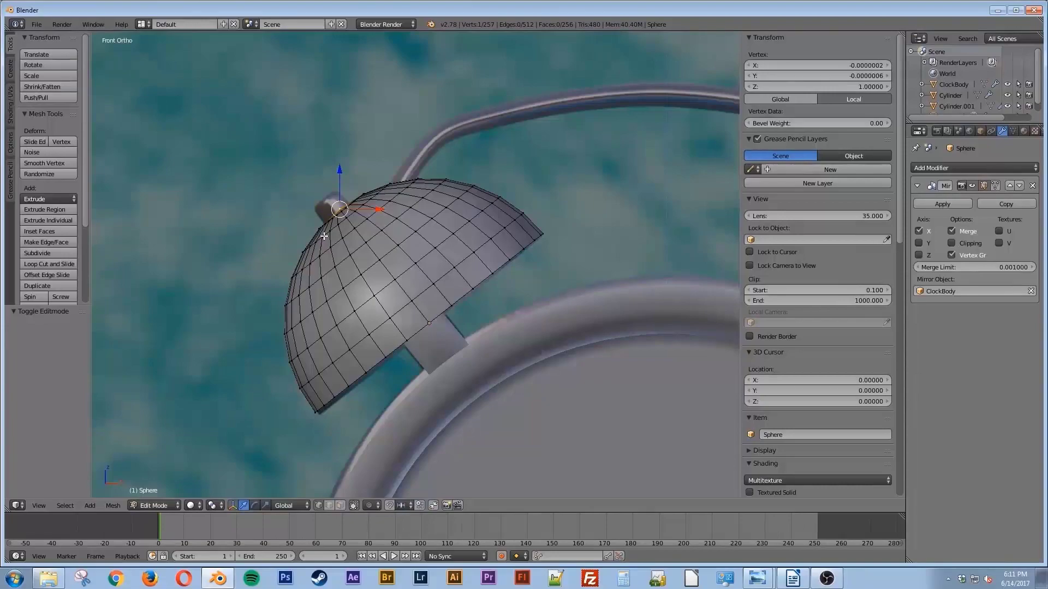
key(g)
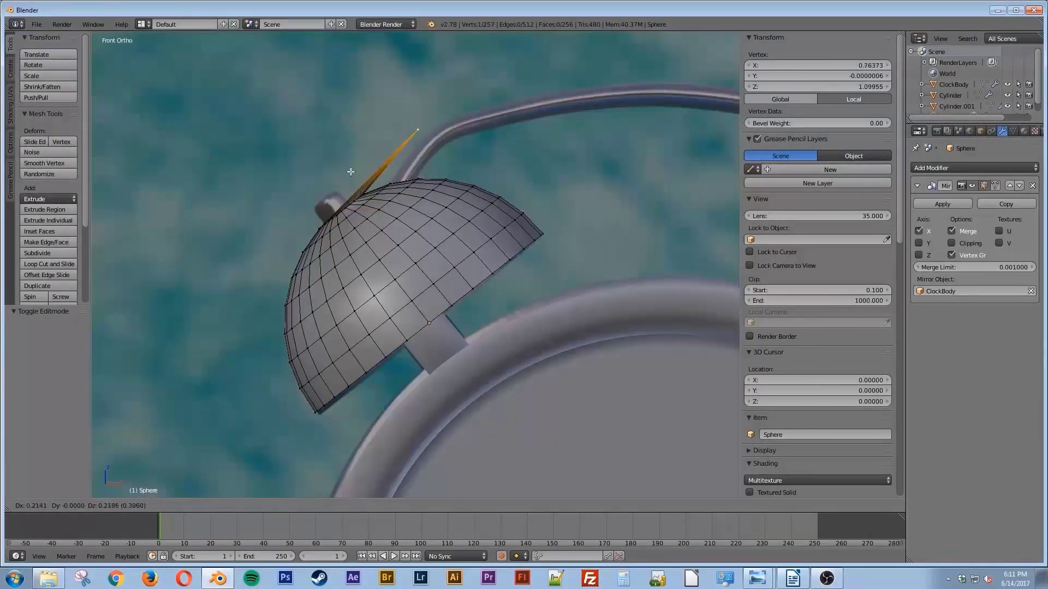
key(Escape)
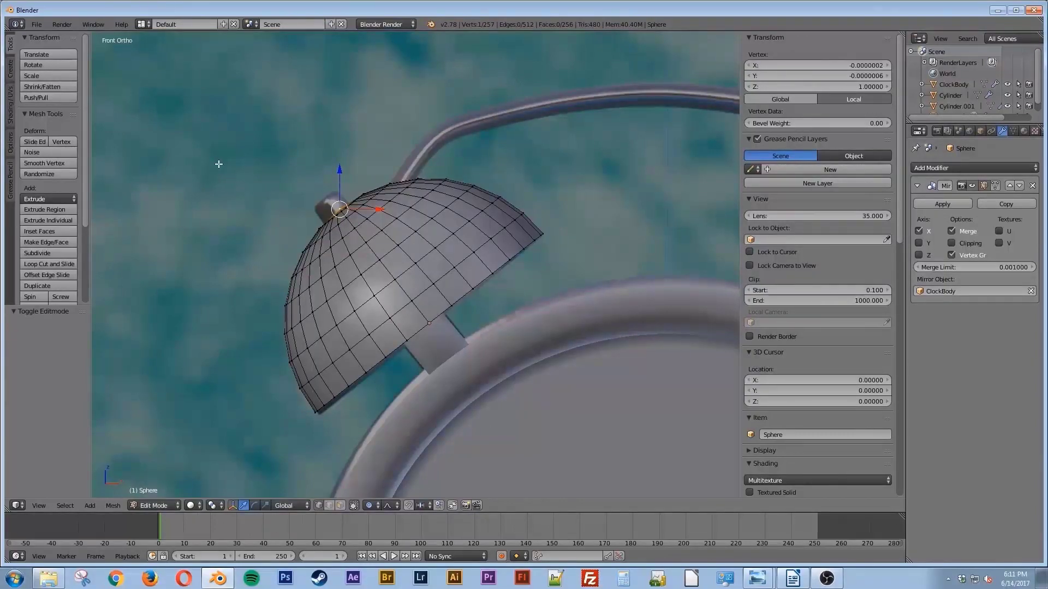
Flatten the dome's crown by moving the pole vertex inward to about X 0.049, Z 0.818, using smooth proportional editing at size 0.35
key(g)
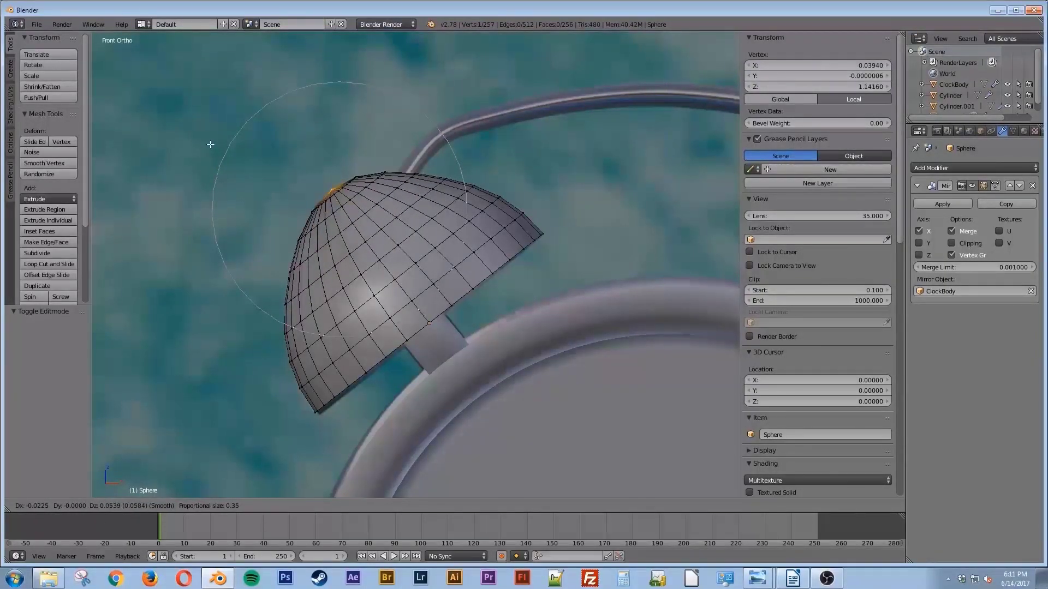
scroll(234, 180, up, 6)
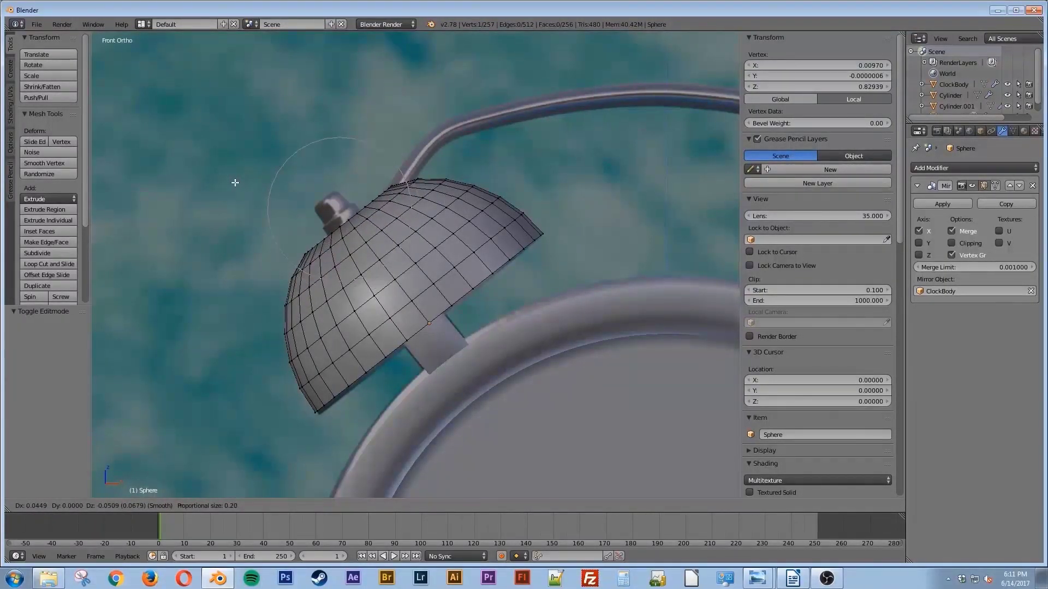
scroll(234, 183, up, 2)
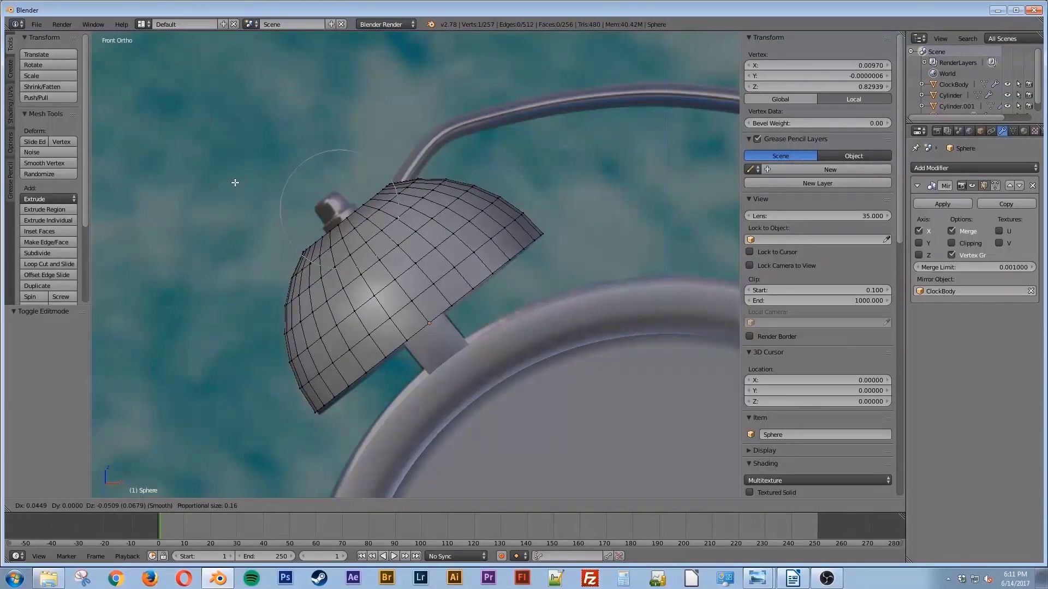
scroll(234, 182, down, 1)
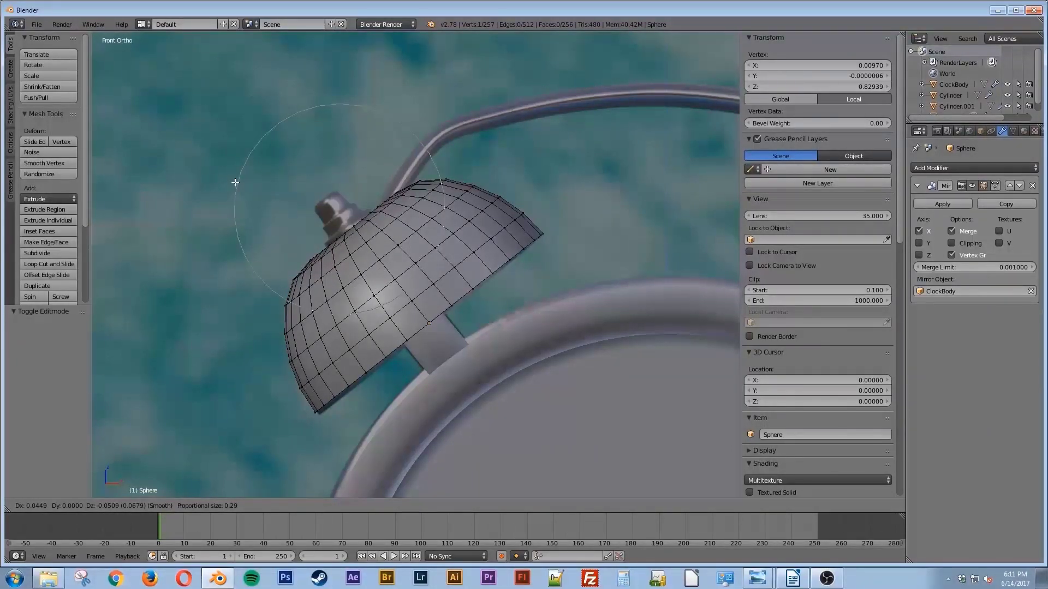
scroll(234, 182, up, 4)
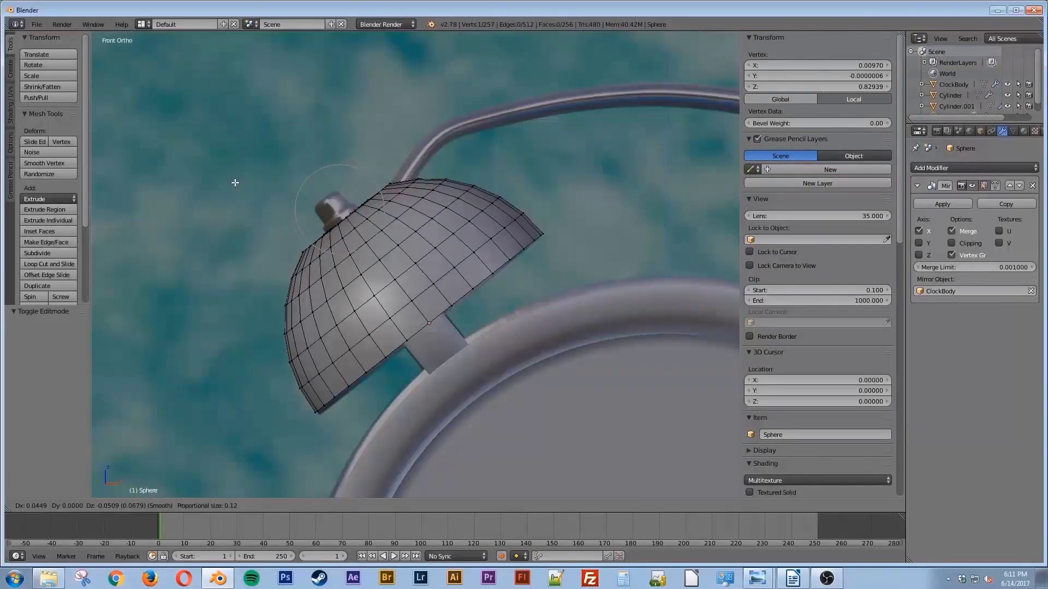
scroll(235, 182, down, 7)
scroll(235, 182, down, 4)
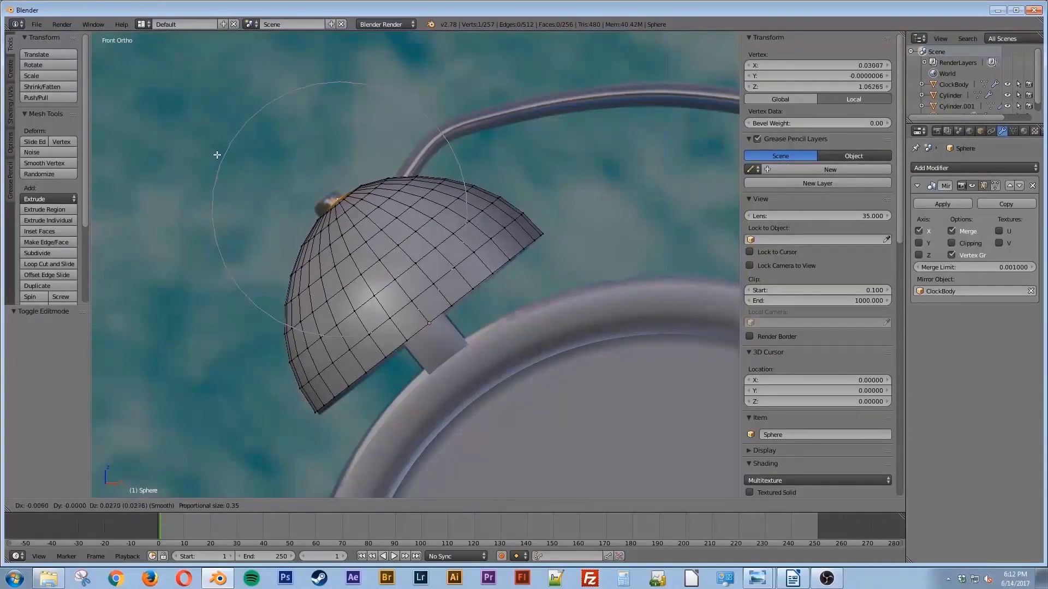
click(233, 180)
key(g)
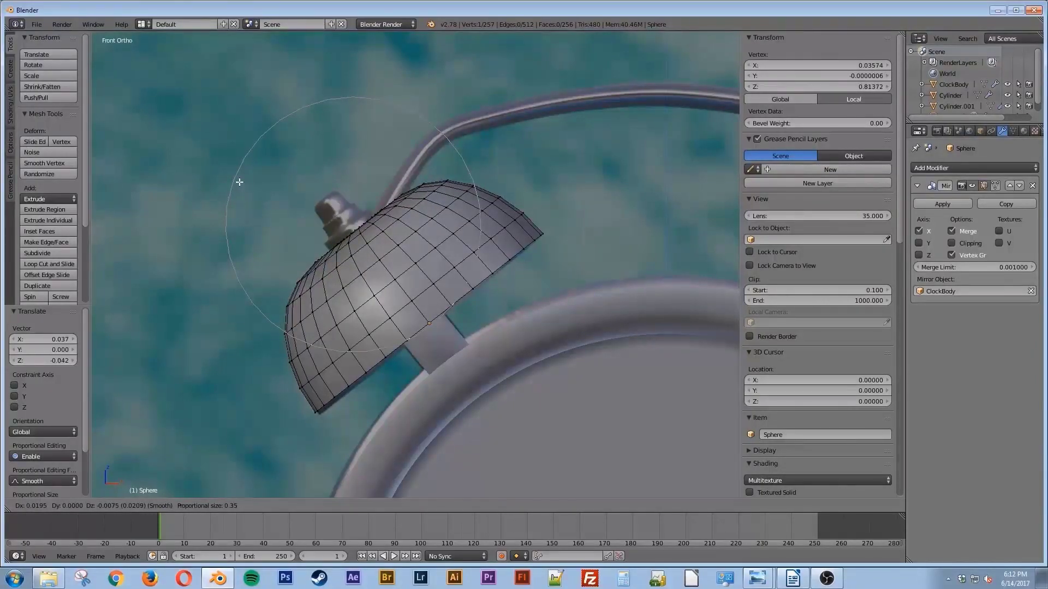
click(240, 180)
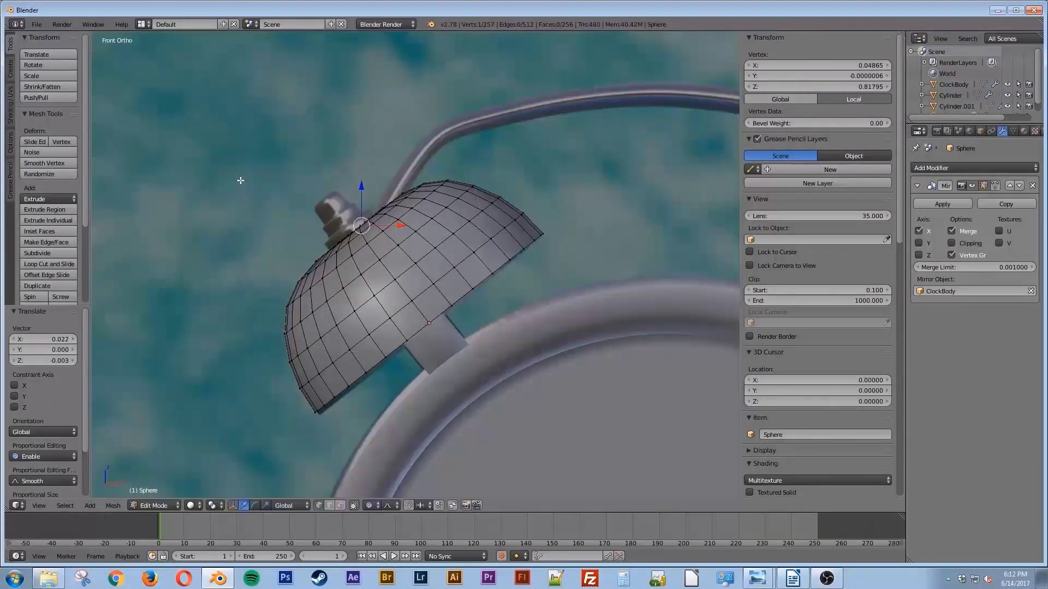
key(Tab)
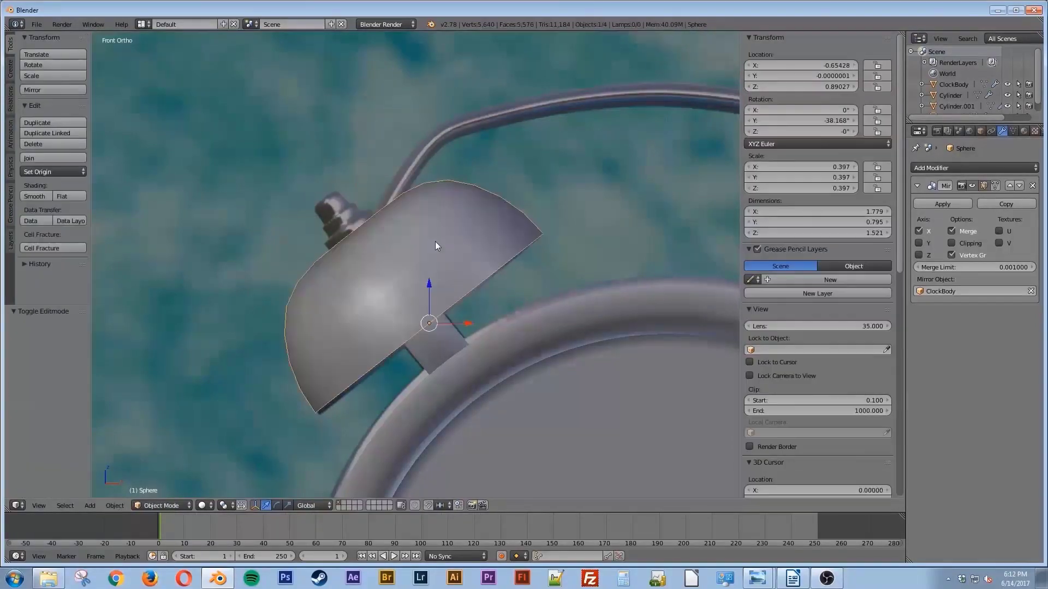
Set the bell dome's Y rotation to 0° so that it stands upright
scroll(570, 320, up, 5)
scroll(571, 322, down, 9)
shift+middle_drag(574, 352, 458, 243)
scroll(433, 242, down, 1)
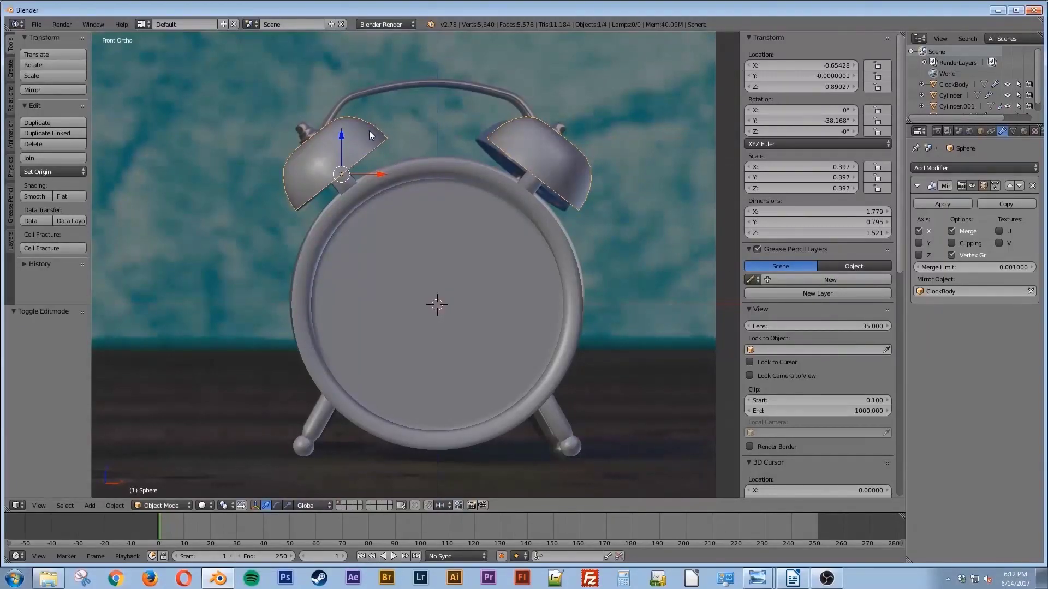
shift+middle_drag(361, 132, 415, 173)
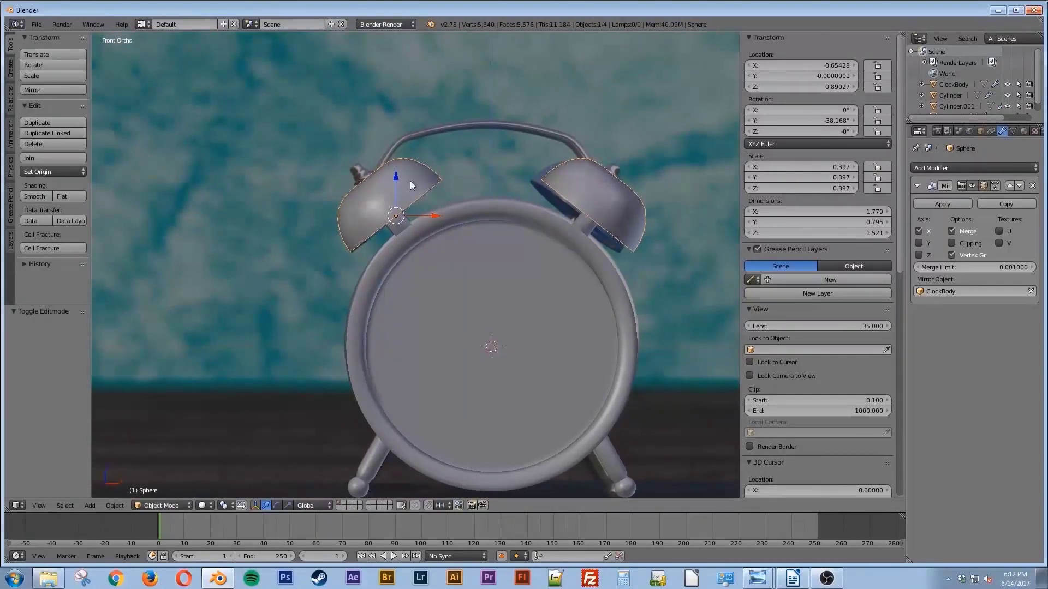
click(799, 120)
text(0)
key(Return)
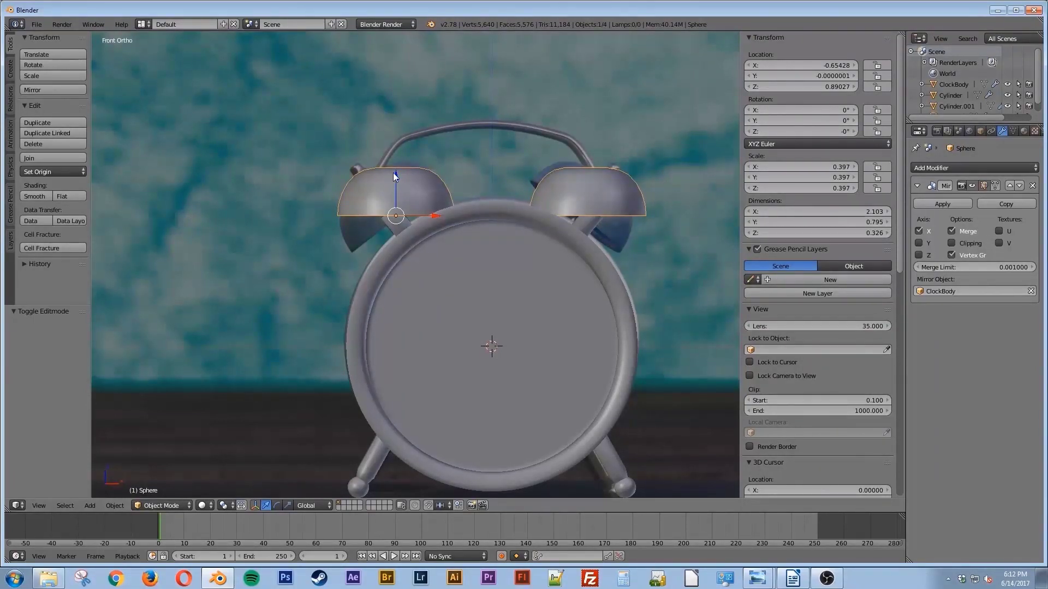
Add a cube mesh at the origin in Object Mode
shift+middle_drag(394, 172, 425, 223)
scroll(425, 235, down, 2)
scroll(427, 238, up, 9)
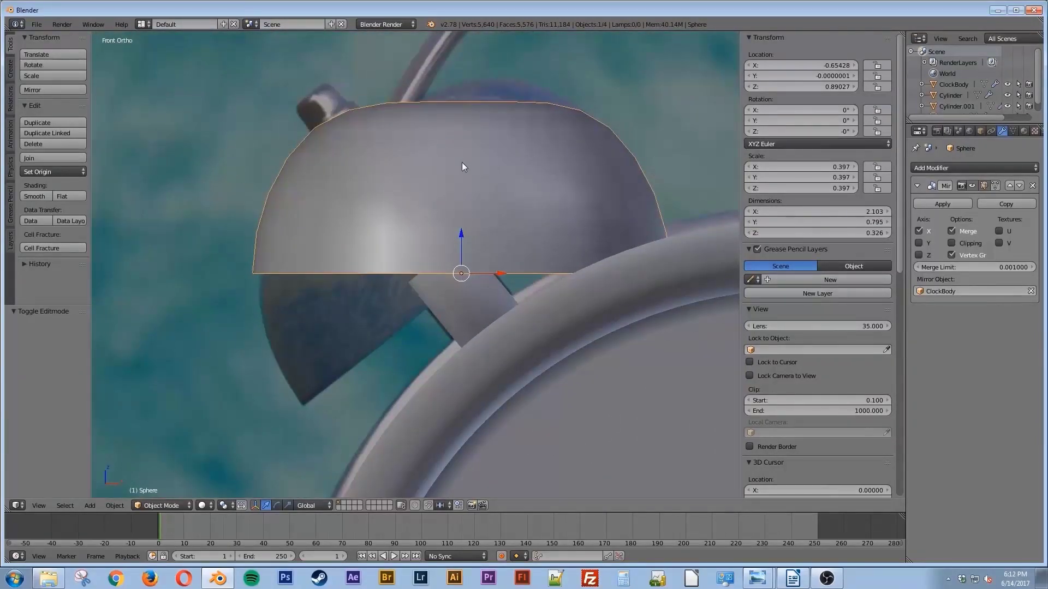
shift+middle_drag(462, 166, 382, 308)
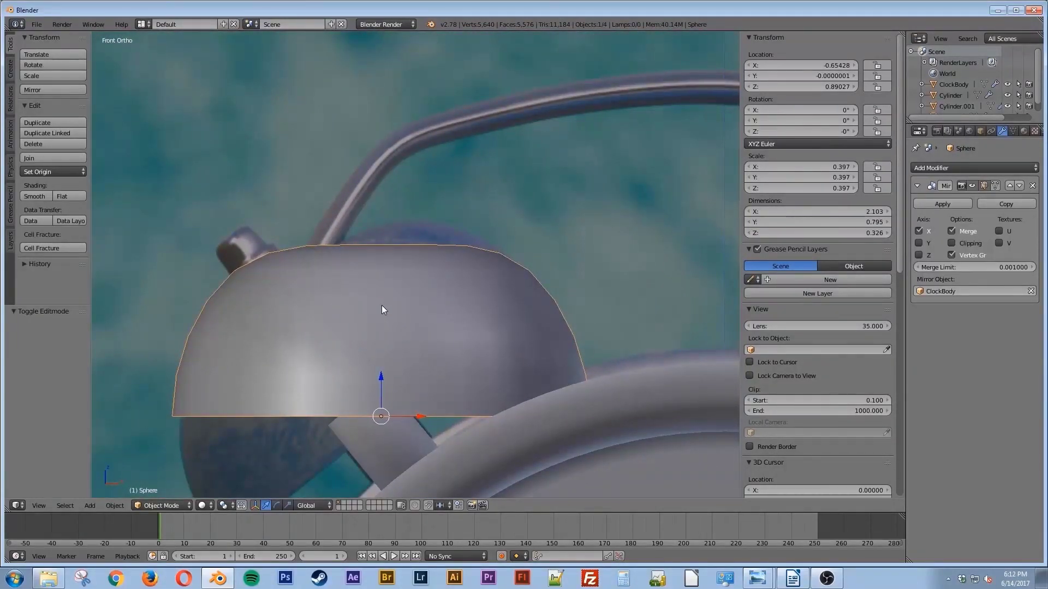
key(shift+a)
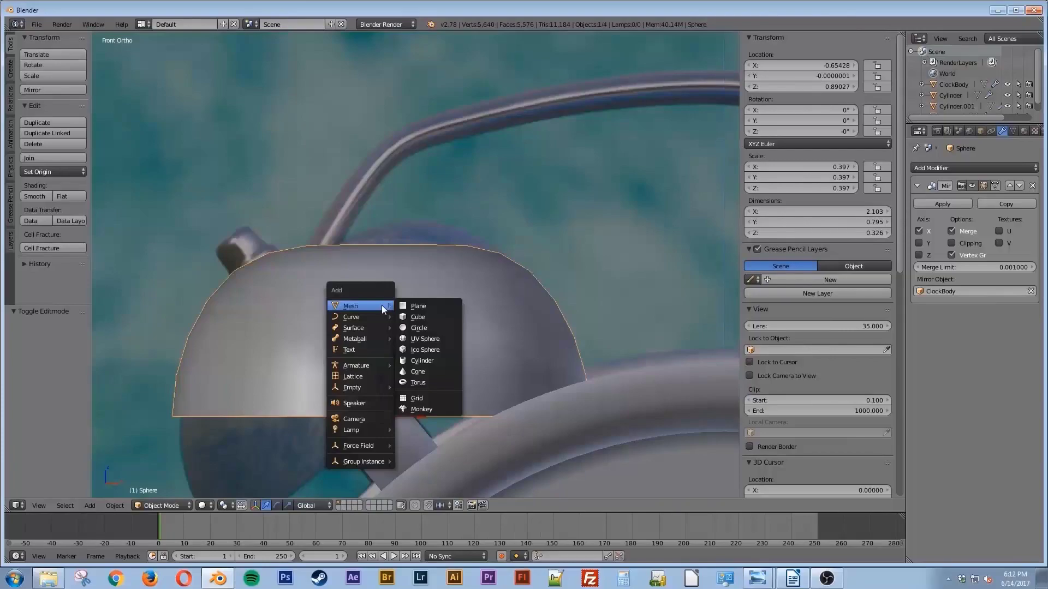
click(433, 317)
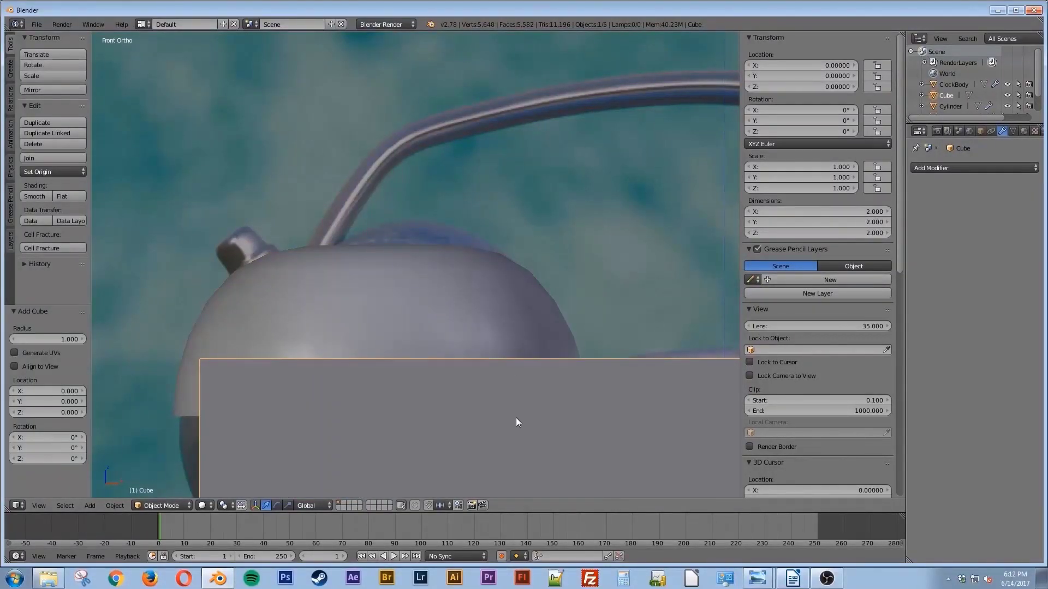
Scale the cube to about 0.120 and place it on top of the left bell, at about X -0.671, Z 1.247
scroll(544, 438, down, 5)
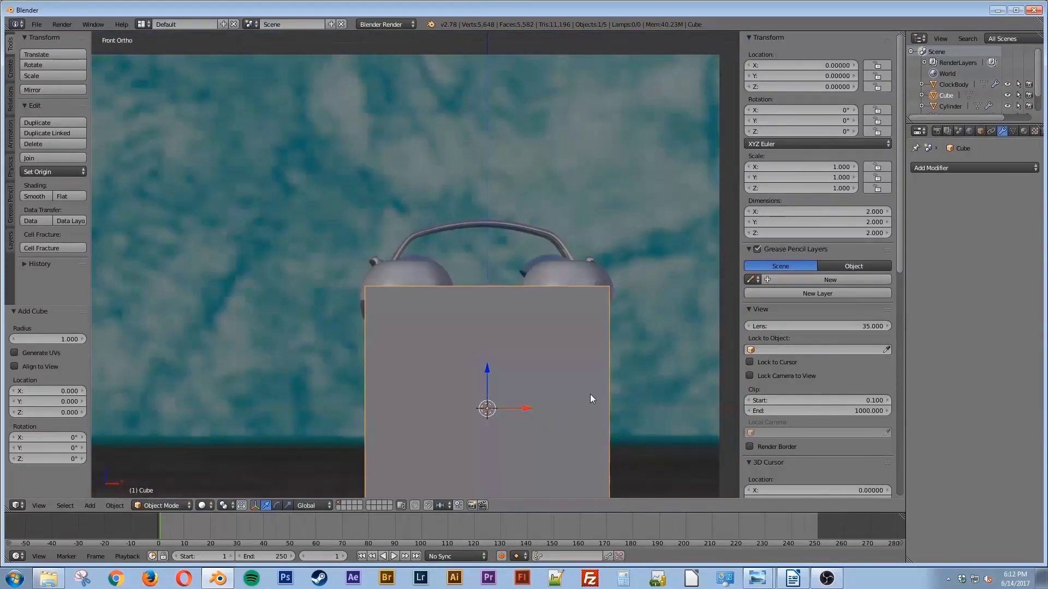
key(s)
click(558, 352)
key(g)
click(482, 189)
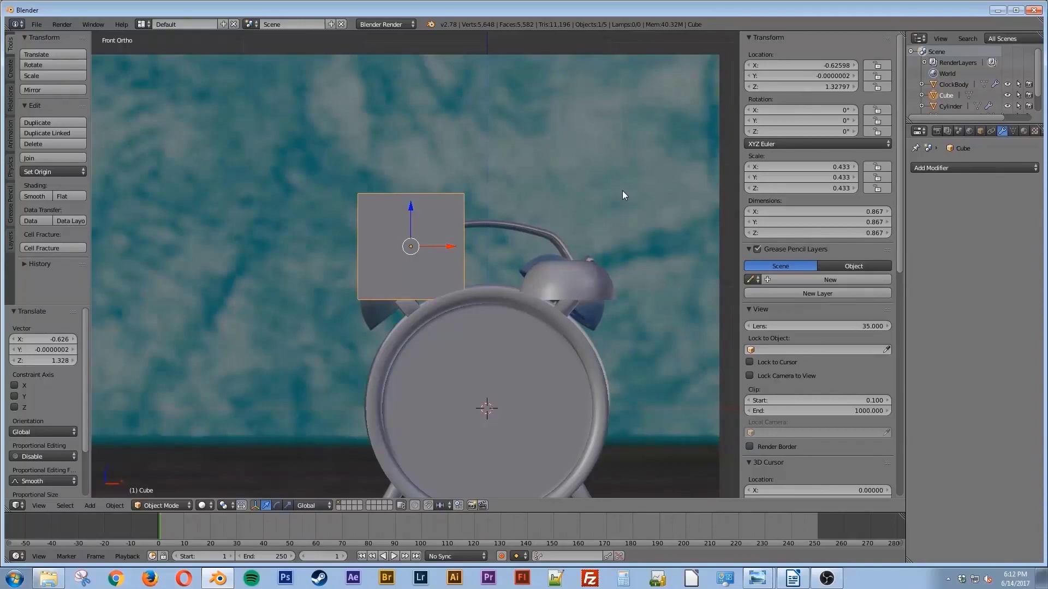
key(s)
click(472, 231)
key(g)
click(486, 231)
Scale the cube to about 0.086 and centre it over the left bell at about X -0.651, Y 0.009
scroll(437, 269, up, 2)
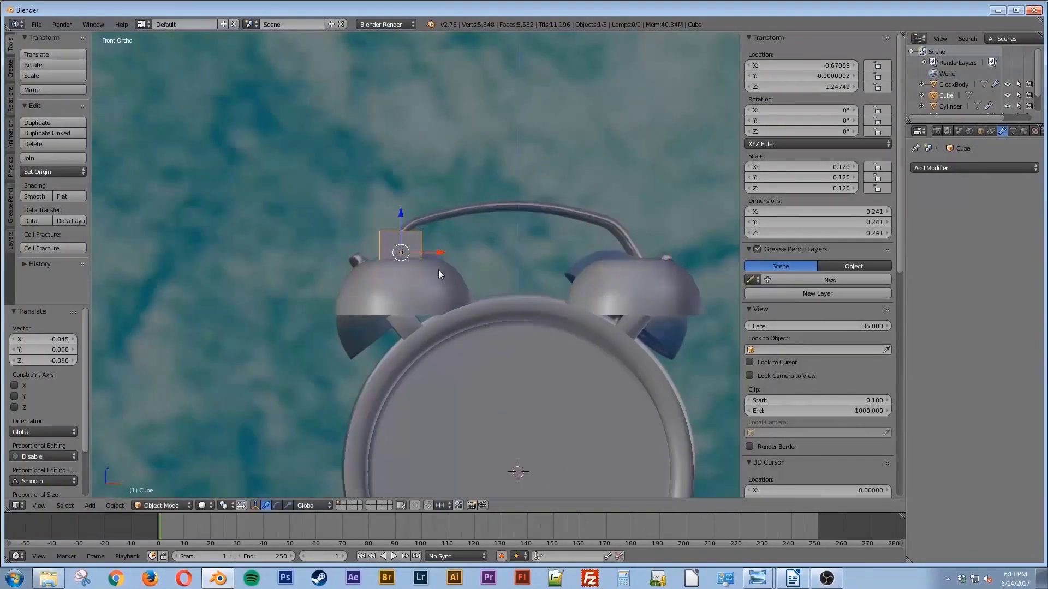
scroll(440, 274, up, 3)
key(s)
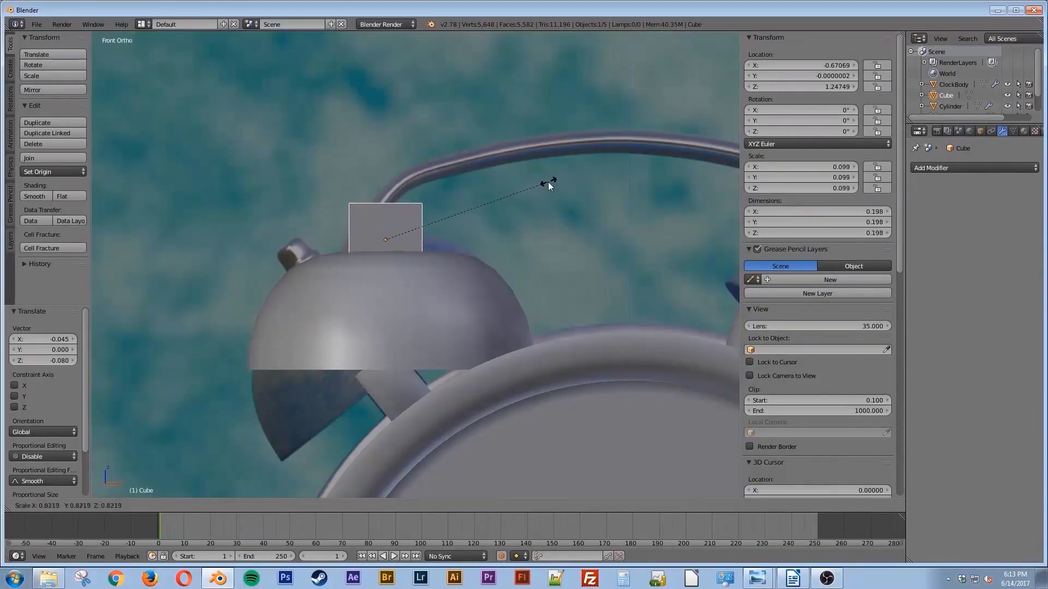
click(495, 196)
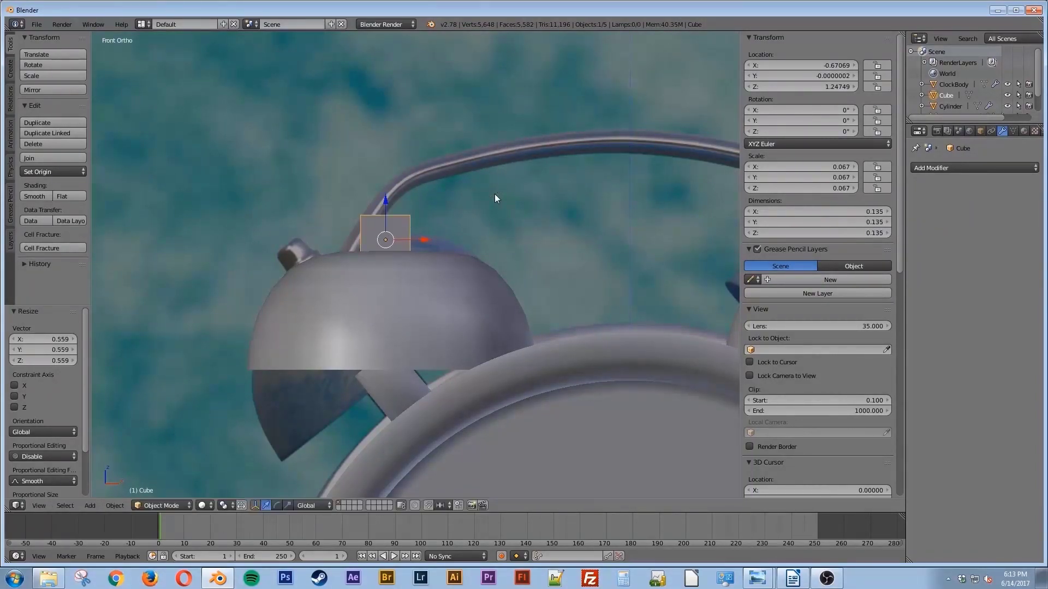
key(KP_7)
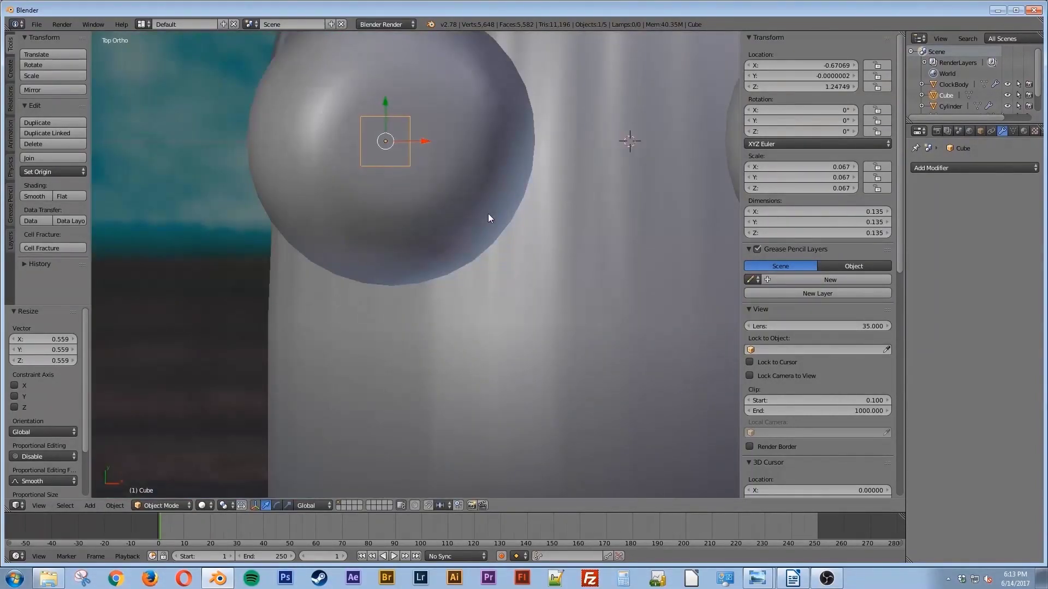
shift+middle_drag(483, 189, 443, 306)
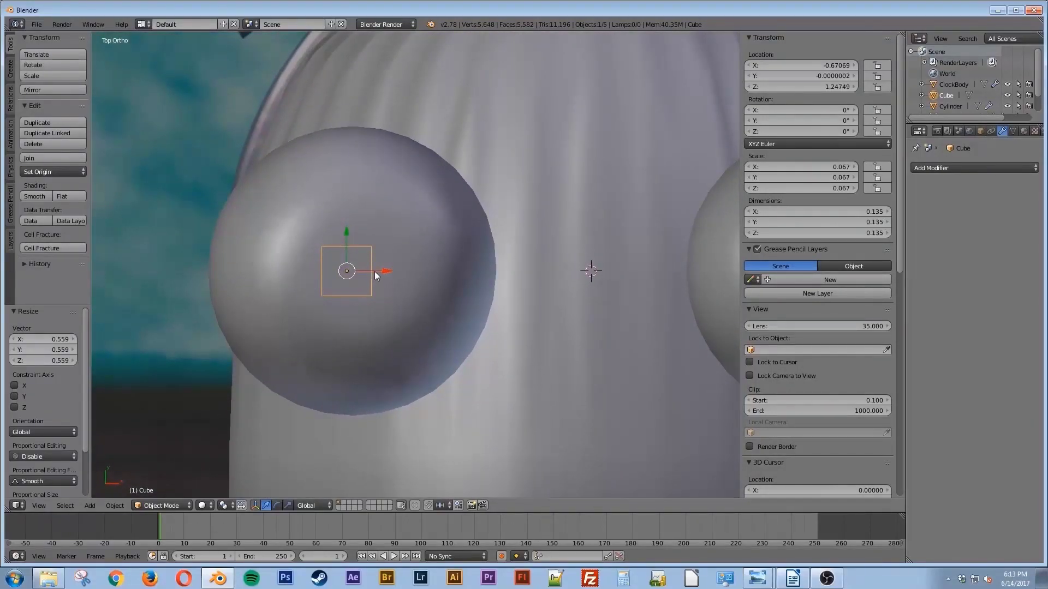
key(s)
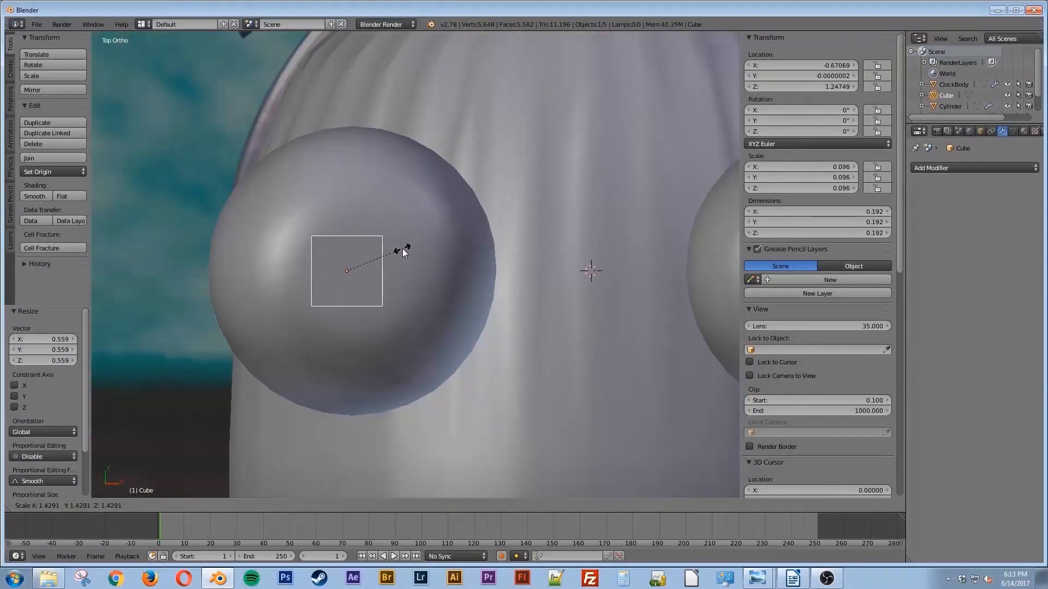
click(396, 252)
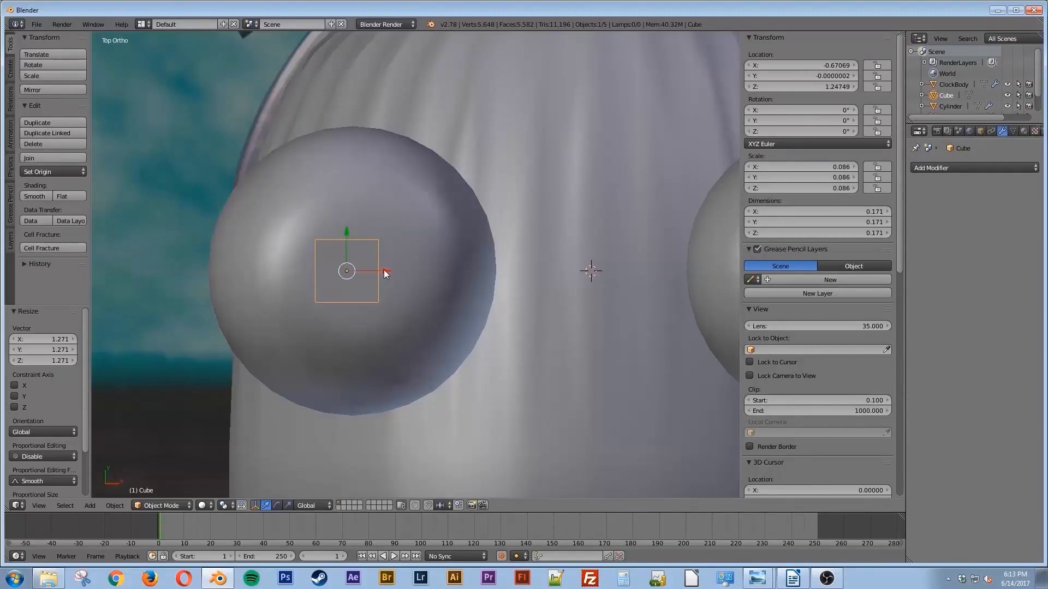
key(g)
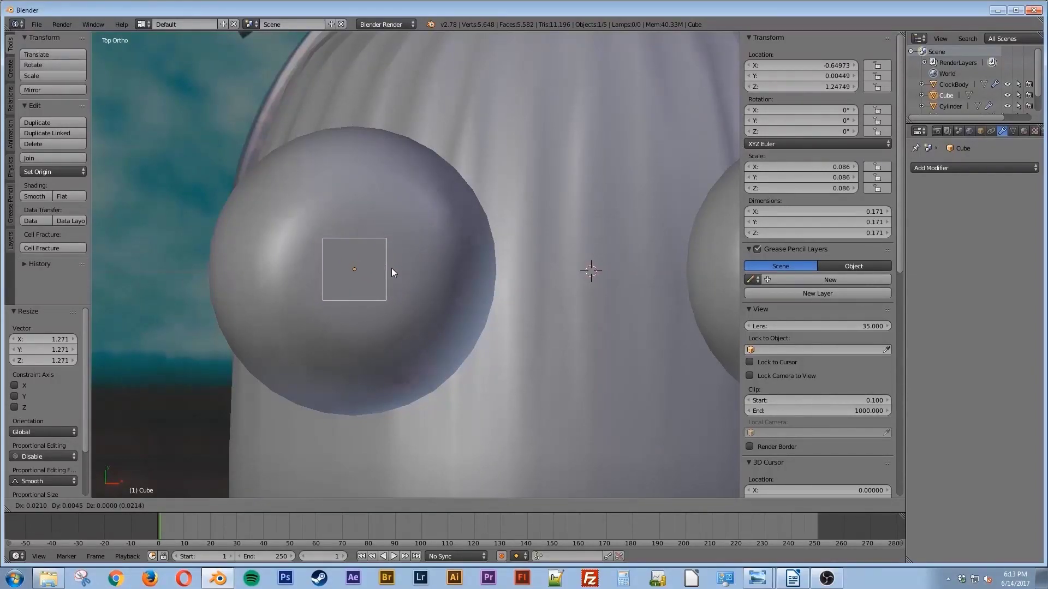
click(391, 267)
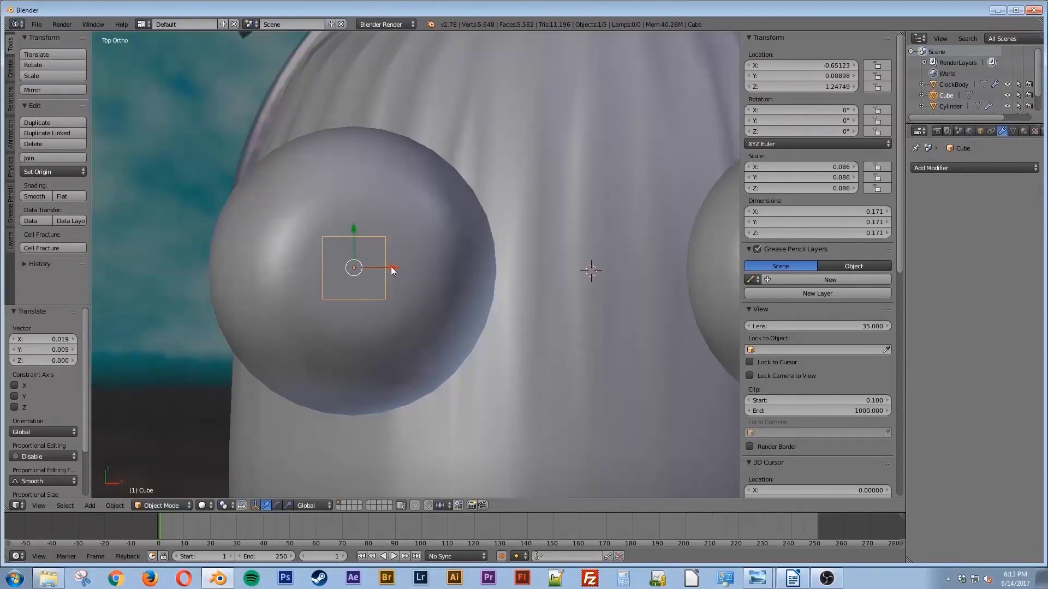
Add two centred, perpendicular loop cuts to the cube in Edit Mode, dividing its top face into quarters
mouse_move(397, 315)
middle_down()
mouse_move(403, 292)
mouse_move(416, 323)
middle_up()
key(Tab)
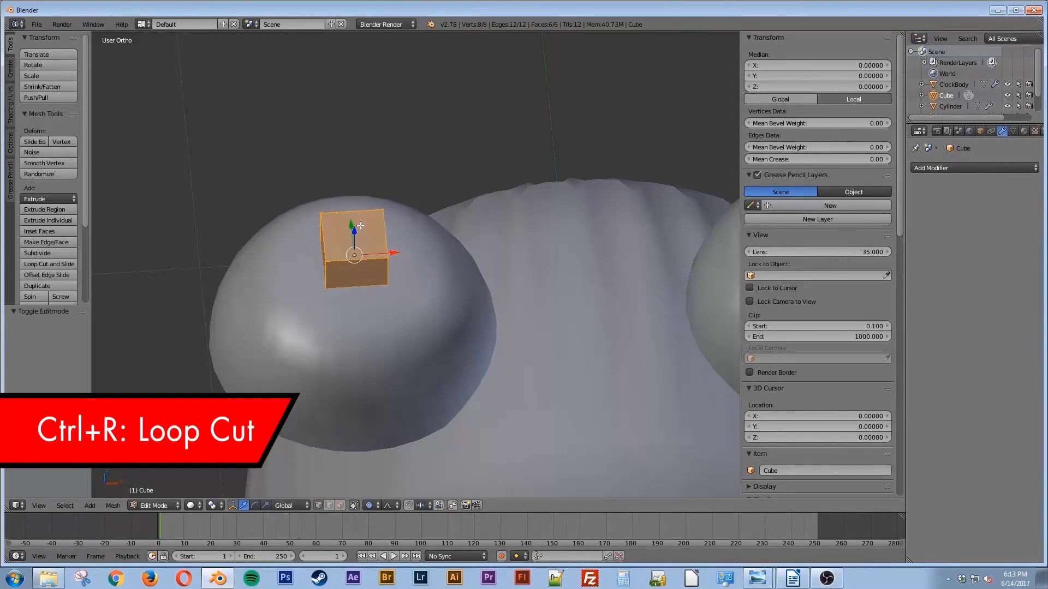
key(ctrl+r)
click(360, 225)
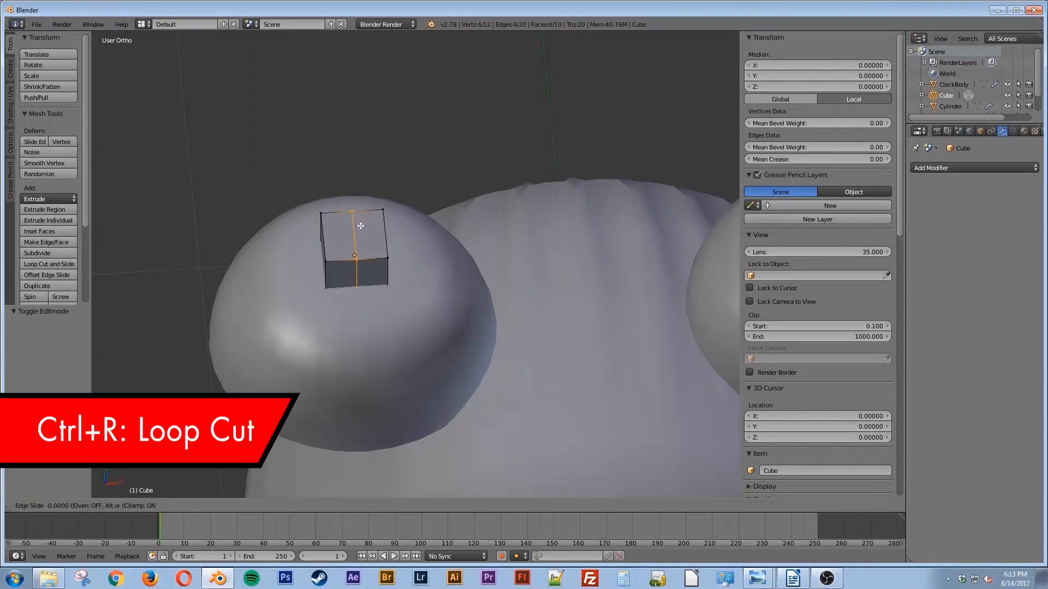
click(360, 226)
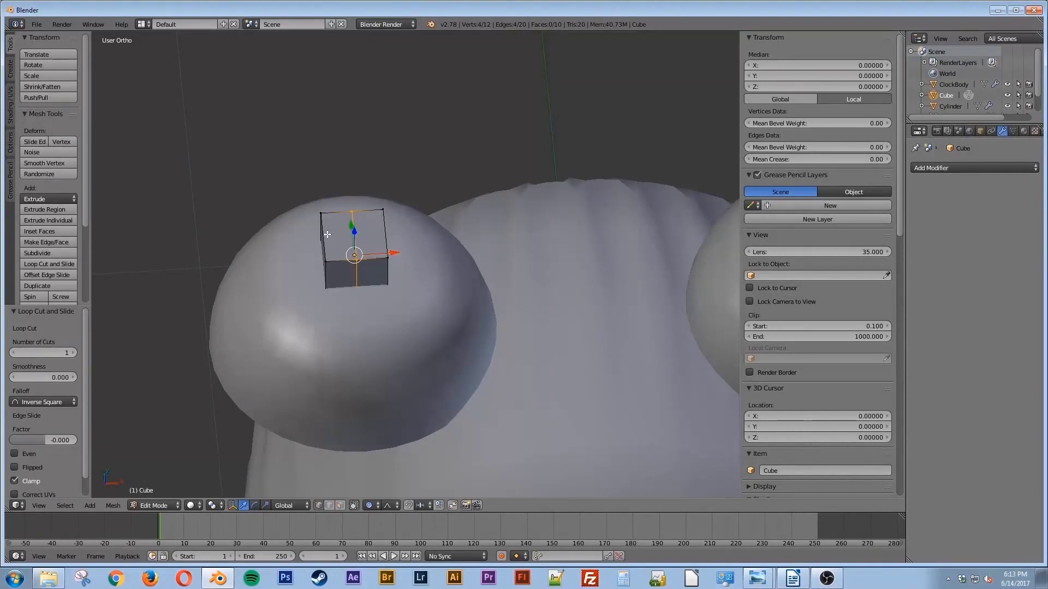
key(ctrl+r)
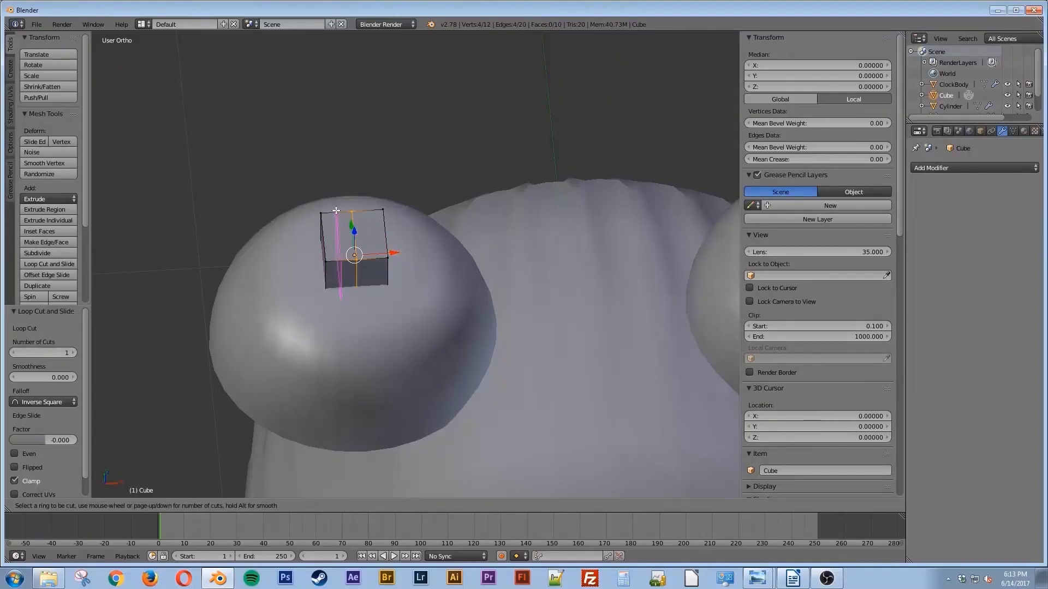
click(327, 238)
click(327, 238)
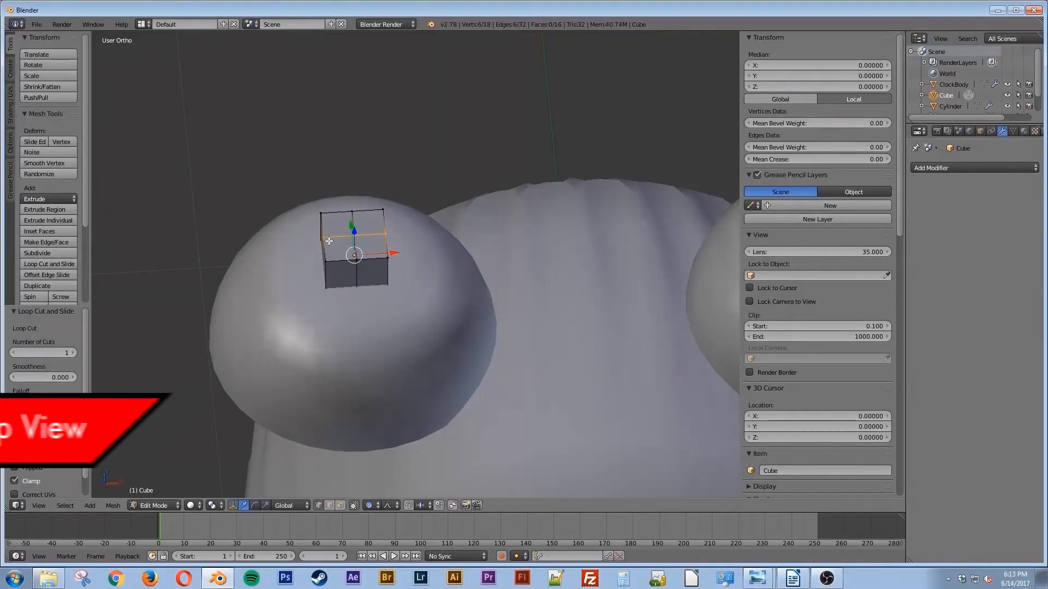
Select only the cube's middle line of vertices running along Y, in a wireframe view from above
key(KP_7)
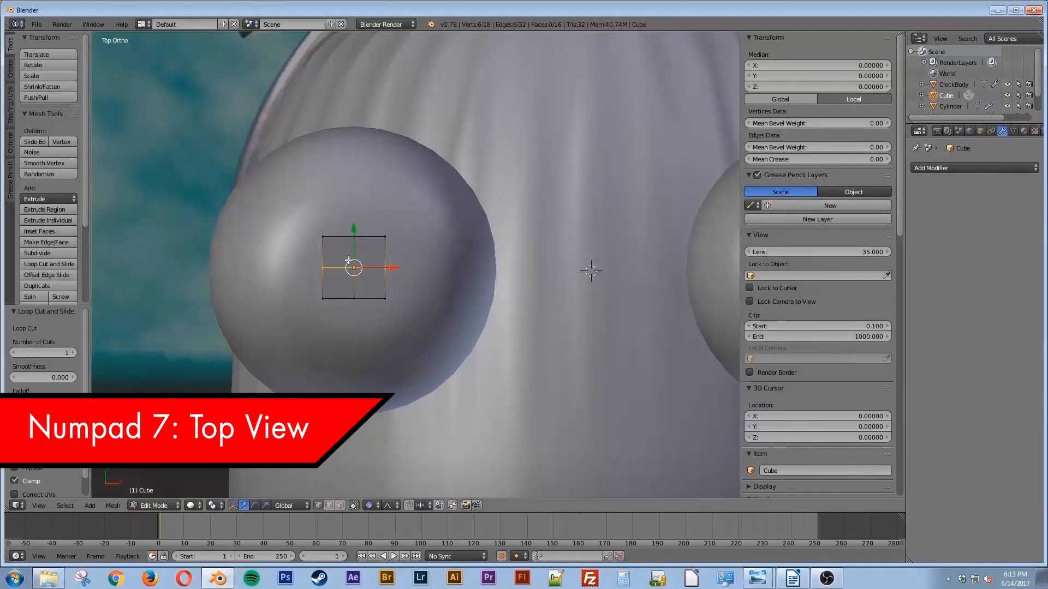
key(z)
key(a)
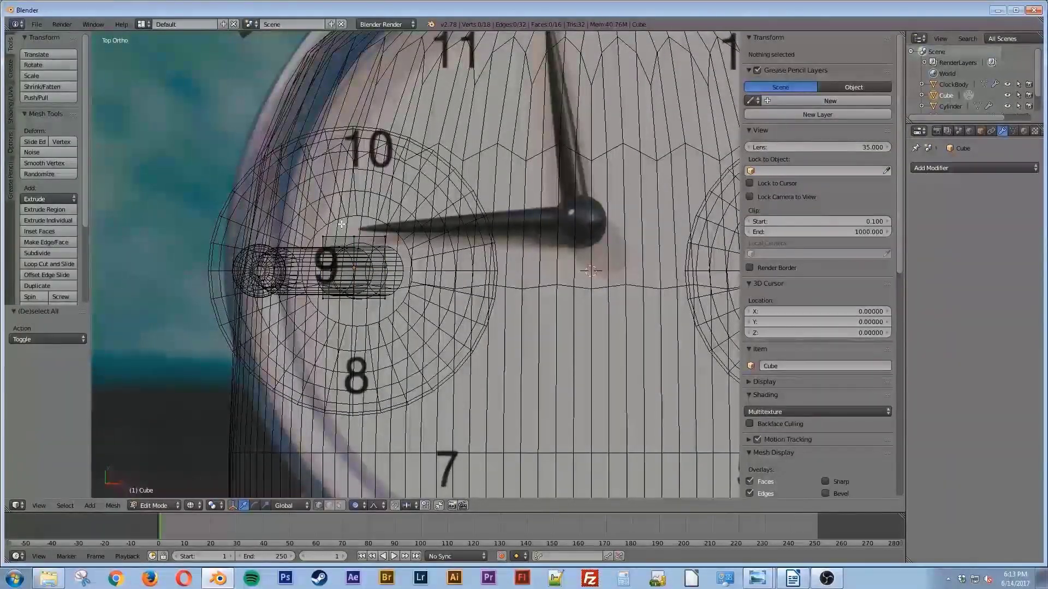
key(b)
drag(344, 217, 360, 264)
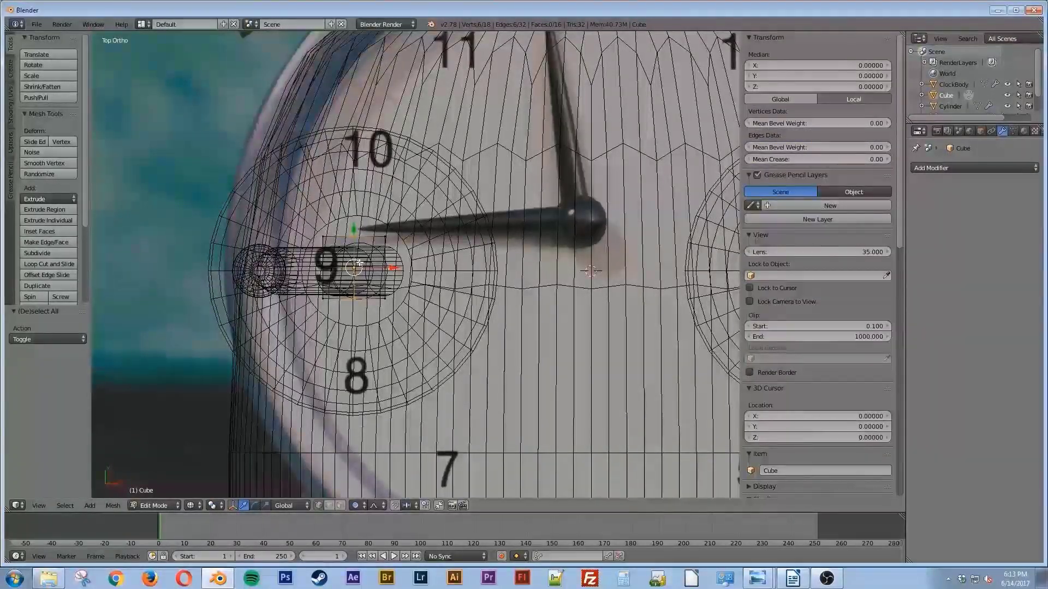
key(s)
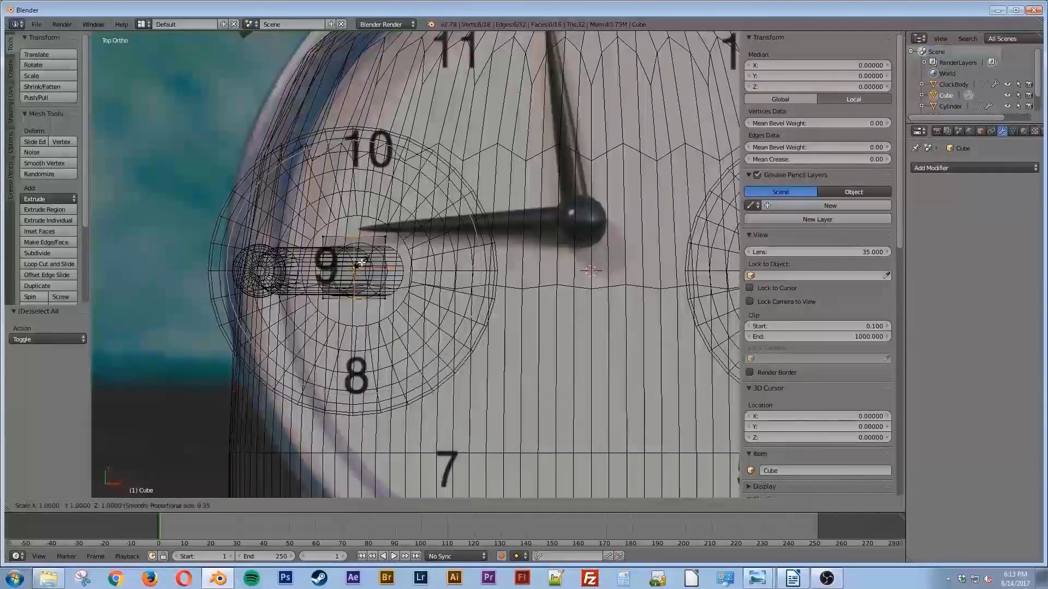
key(y)
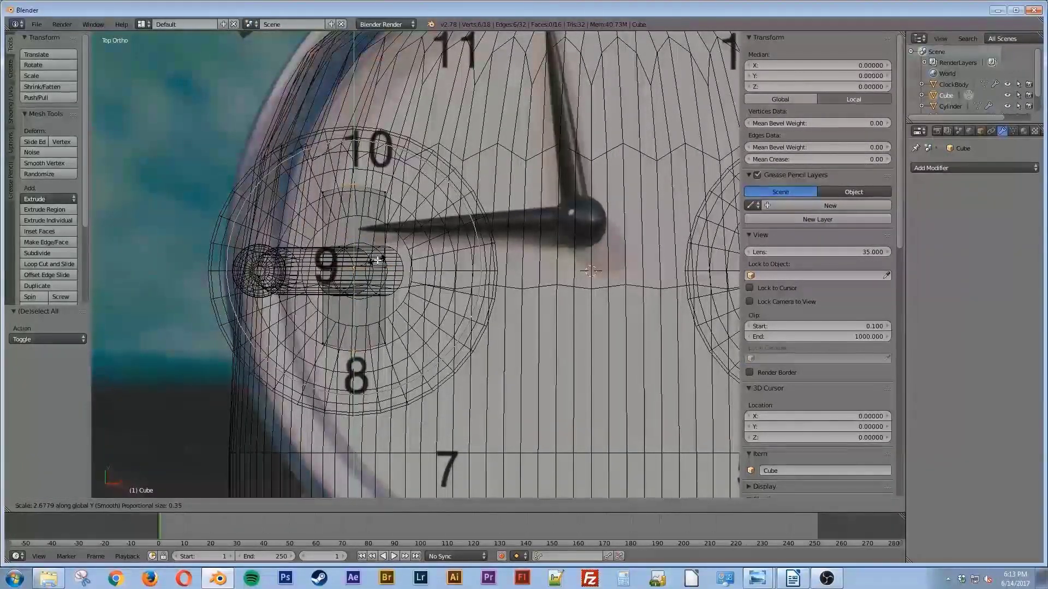
right_click(377, 261)
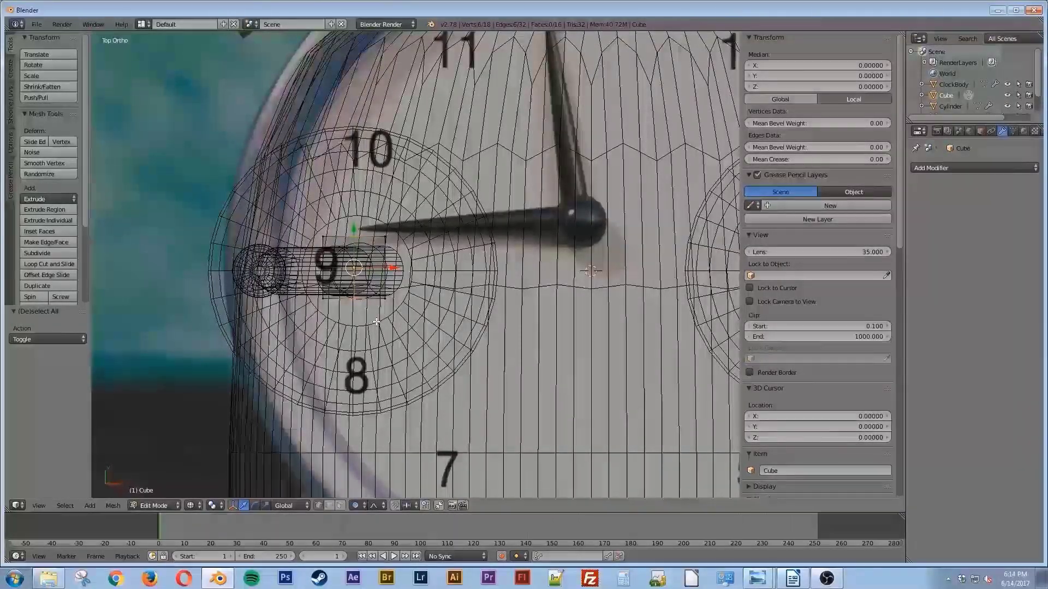
Turn off proportional editing and scale the selected middle vertices along Y by about 1.52
key(o)
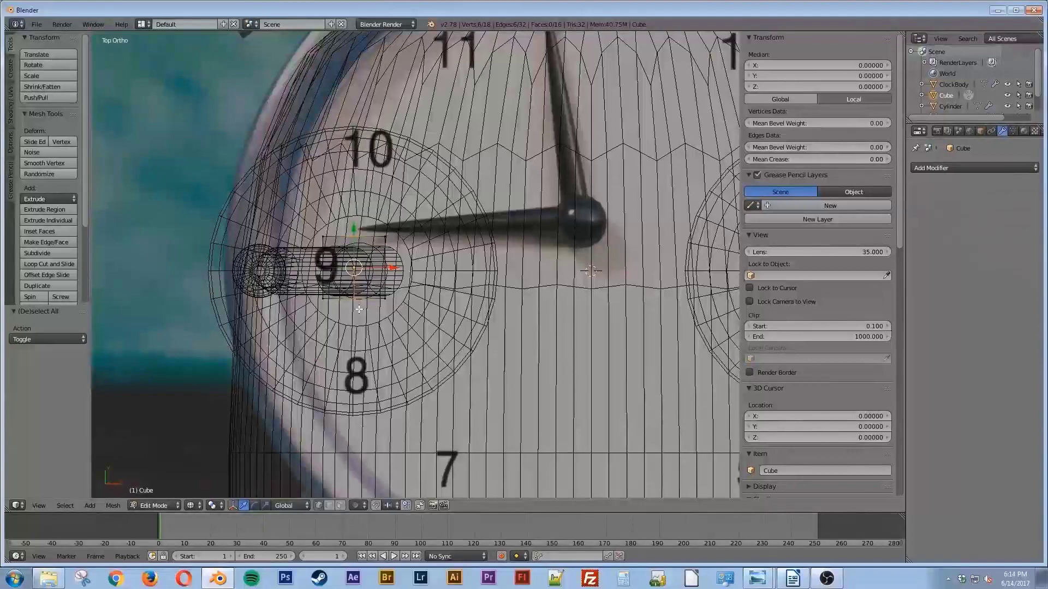
key(s)
key(y)
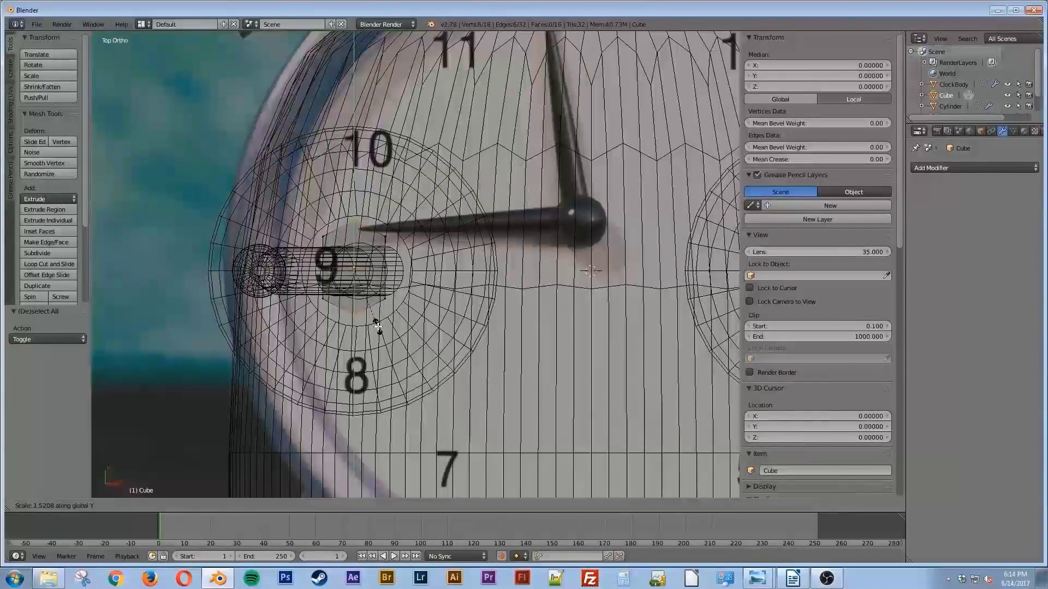
click(379, 326)
Stretch the cube's middle vertices outward along X to a width of about 0.259, then return to Object Mode
key(a)
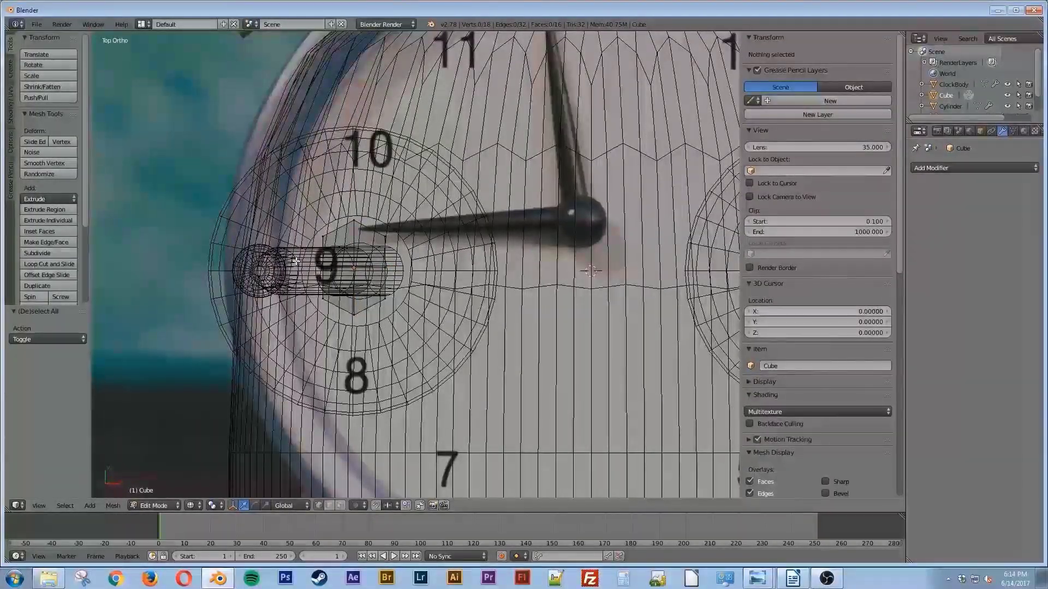
key(b)
drag(295, 257, 414, 278)
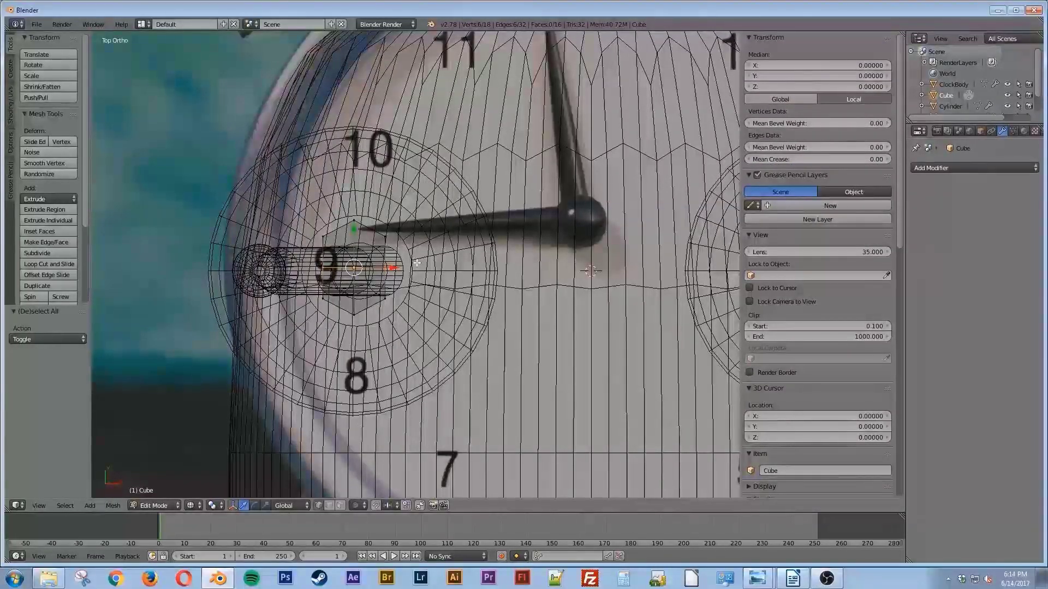
key(s)
key(x)
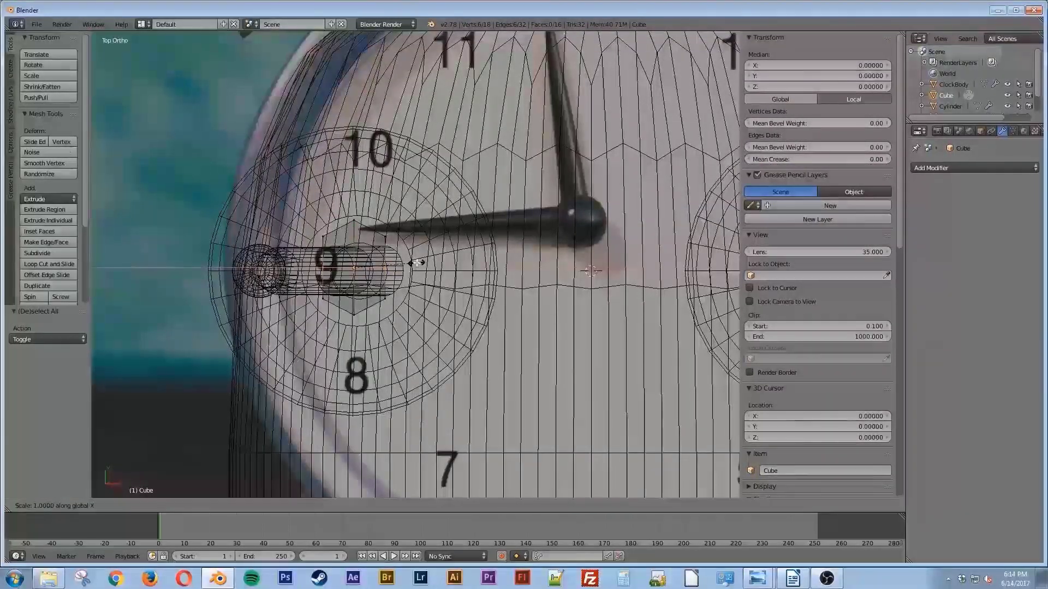
click(449, 262)
key(Tab)
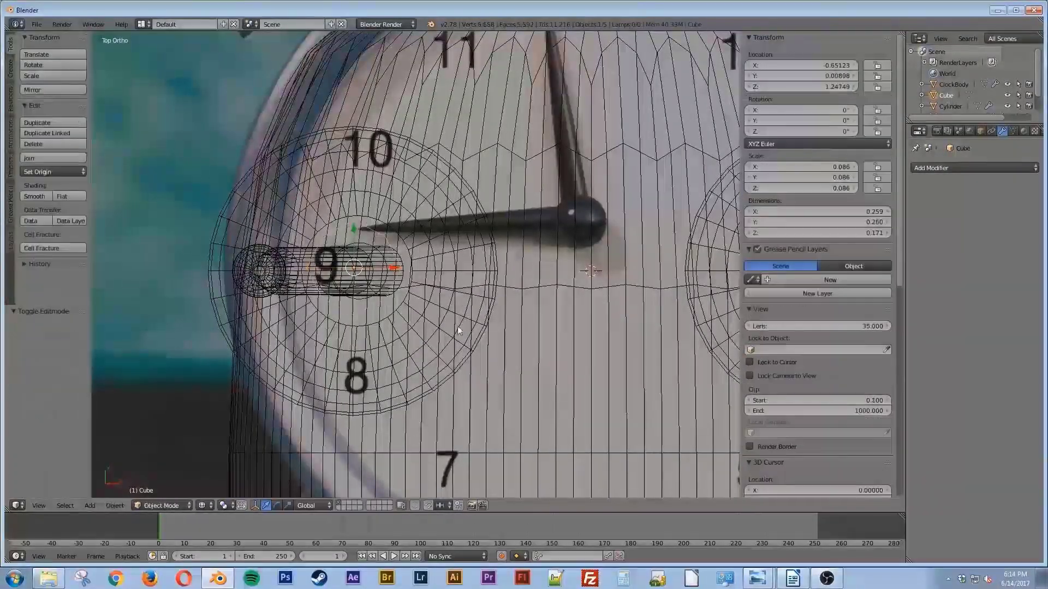
Scale the eight-sided knob down to about 0.040 in solid front view and compare it with the reference in wireframe
mouse_move(464, 355)
middle_down()
mouse_move(500, 310)
mouse_move(466, 290)
middle_up()
key(z)
key(KP_1)
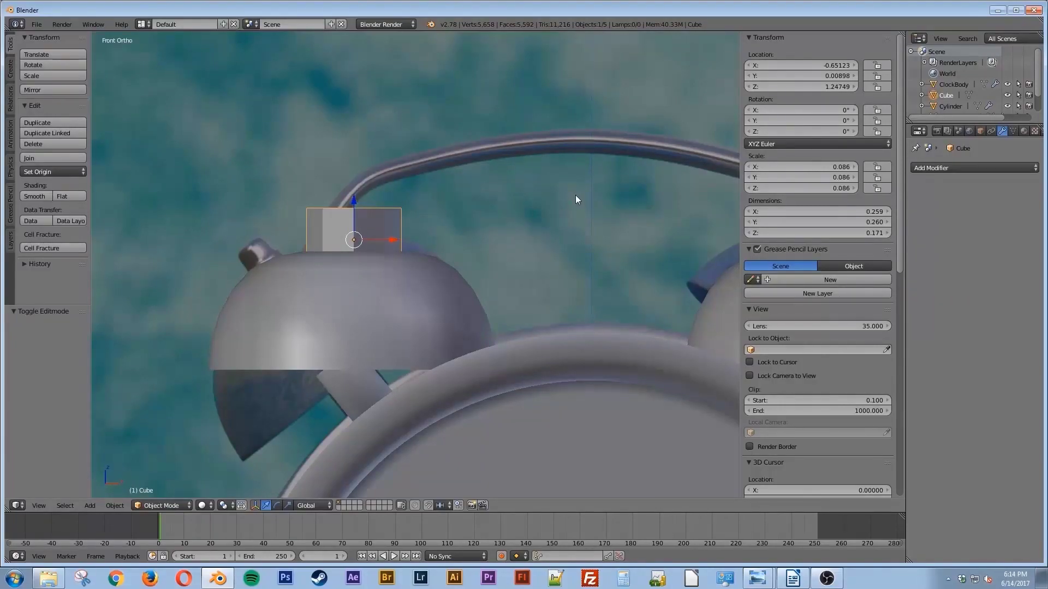
key(s)
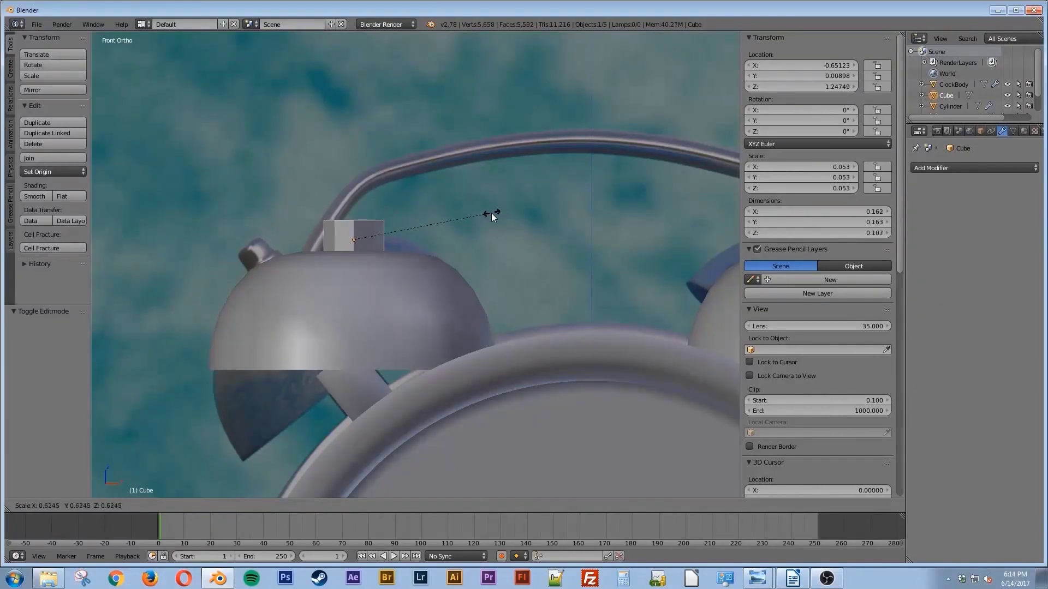
click(456, 217)
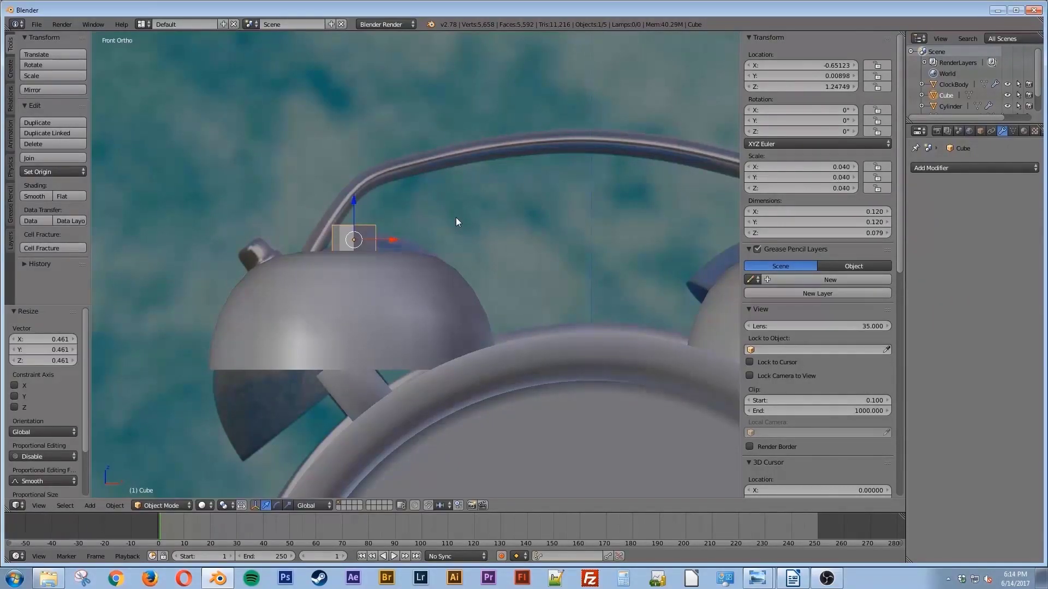
key(z)
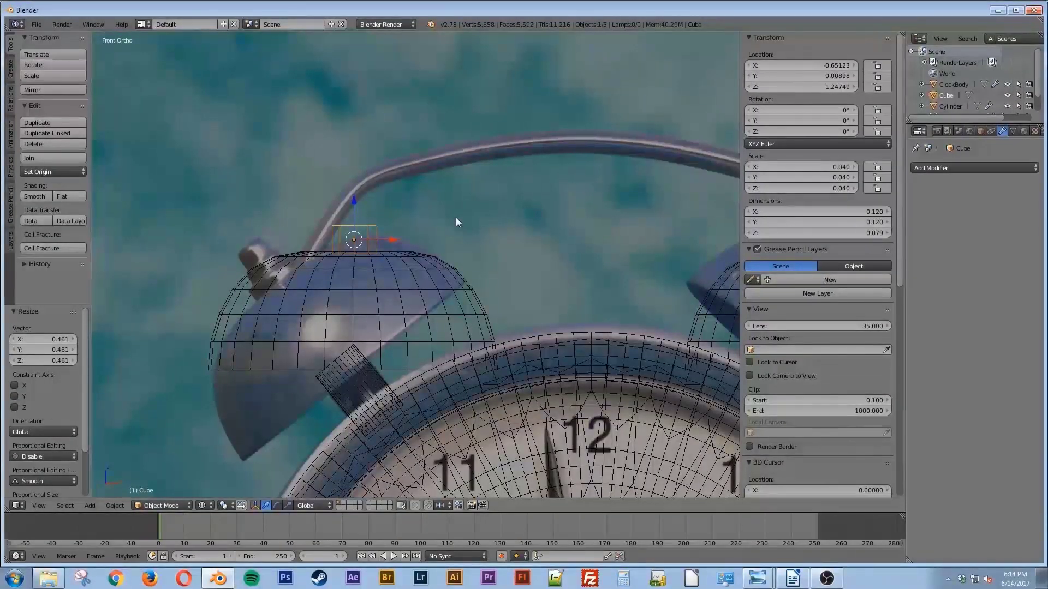
key(z)
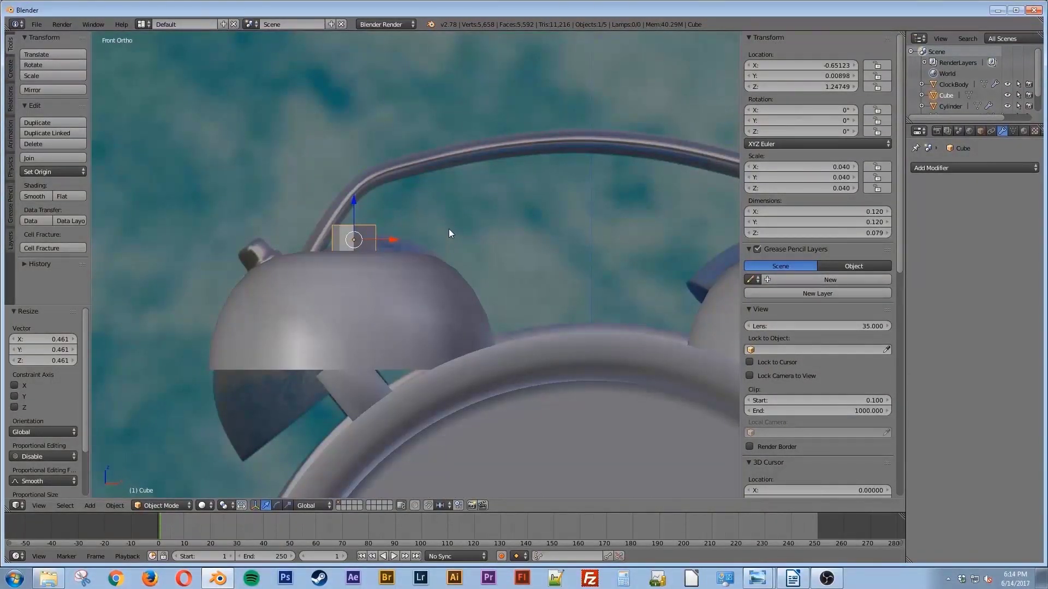
Scale the knob to about 0.044 and lower it onto the bell at about X -0.668, Z 1.228
key(s)
click(458, 231)
key(g)
click(453, 235)
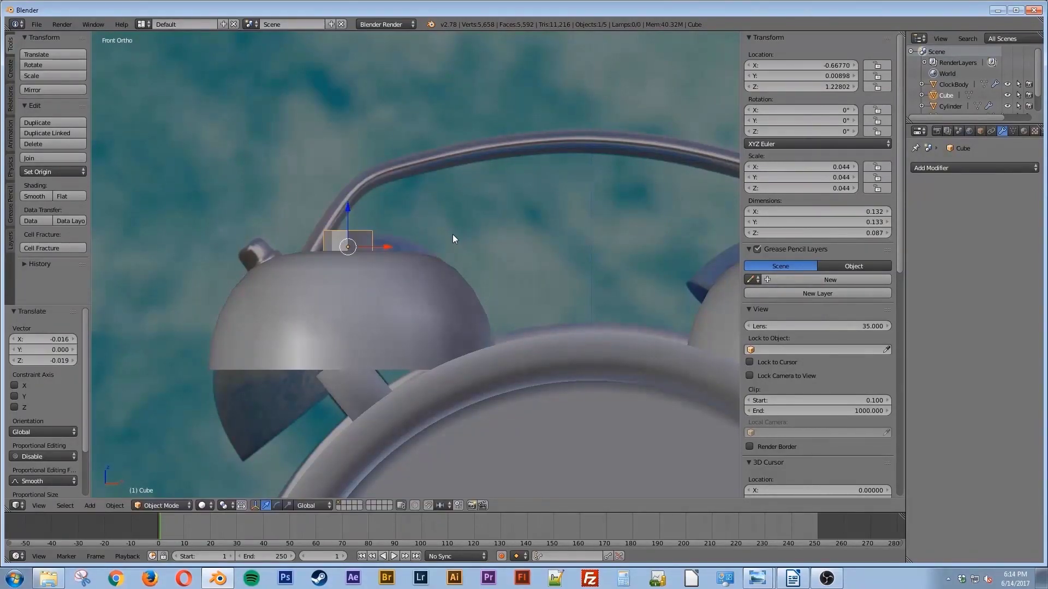
Centre the knob on the bell along X at about -0.657 and scale it to about 0.058
key(KP_7)
key(g)
key(x)
click(390, 266)
key(s)
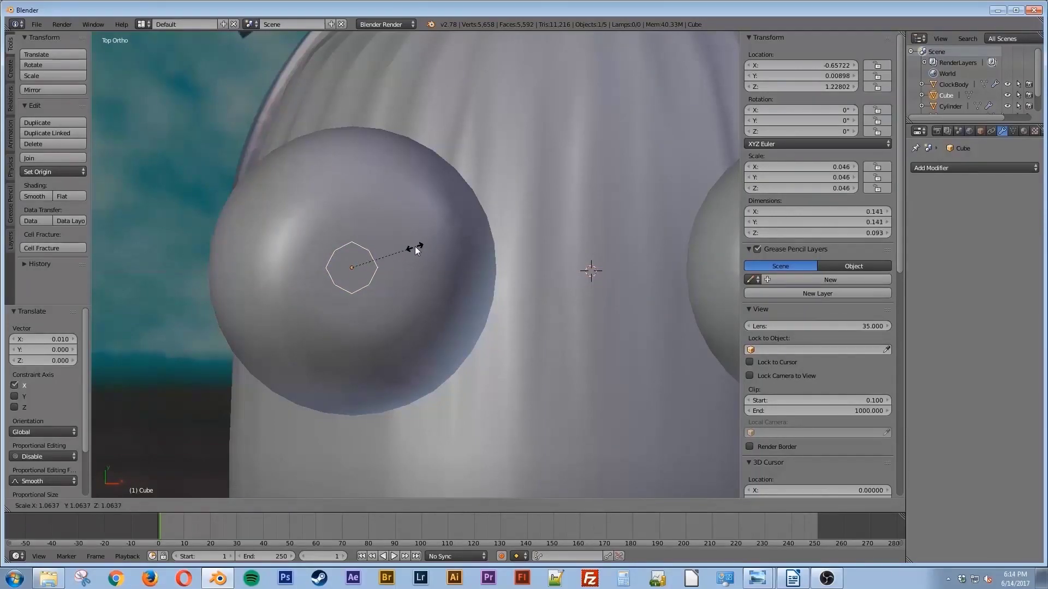
click(431, 241)
Scale the eight-sided knob down to about 0.051 in front view
key(KP_1)
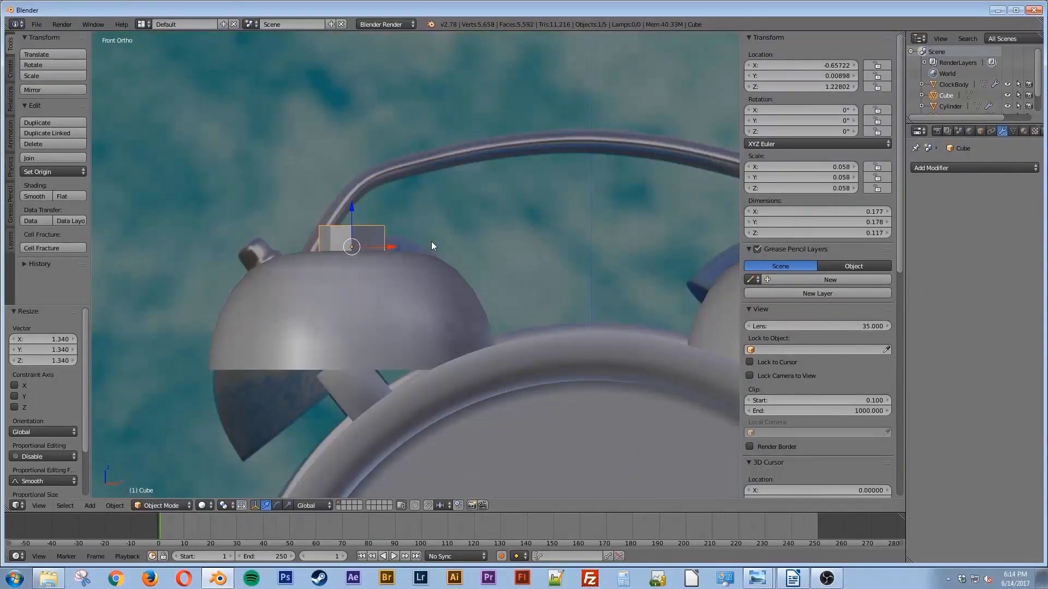
key(s)
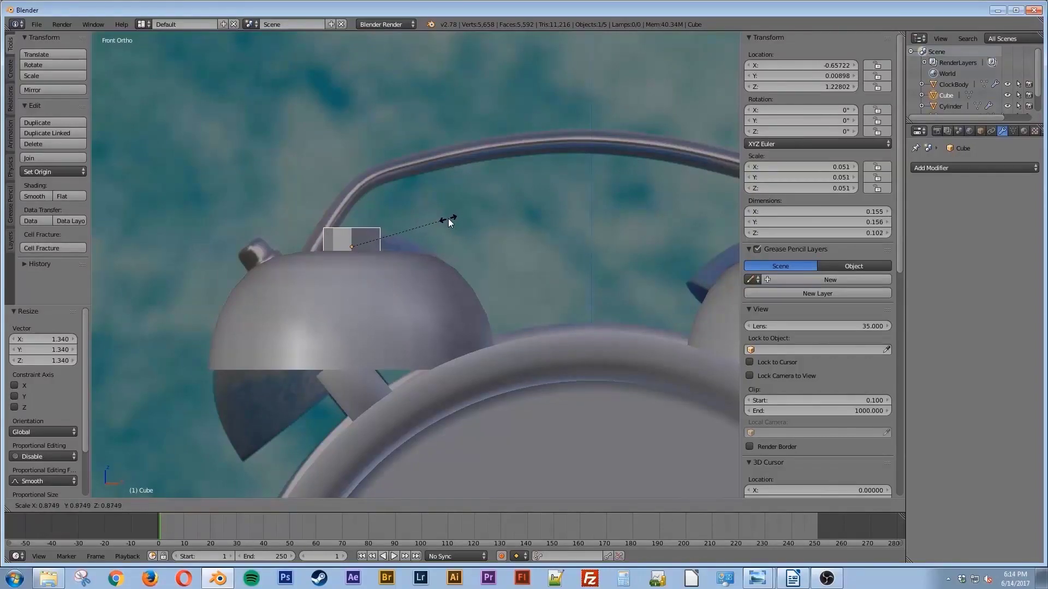
click(446, 218)
Enter Edit Mode on the knob and select its four top faces in face select mode
middle_drag(387, 243, 398, 255)
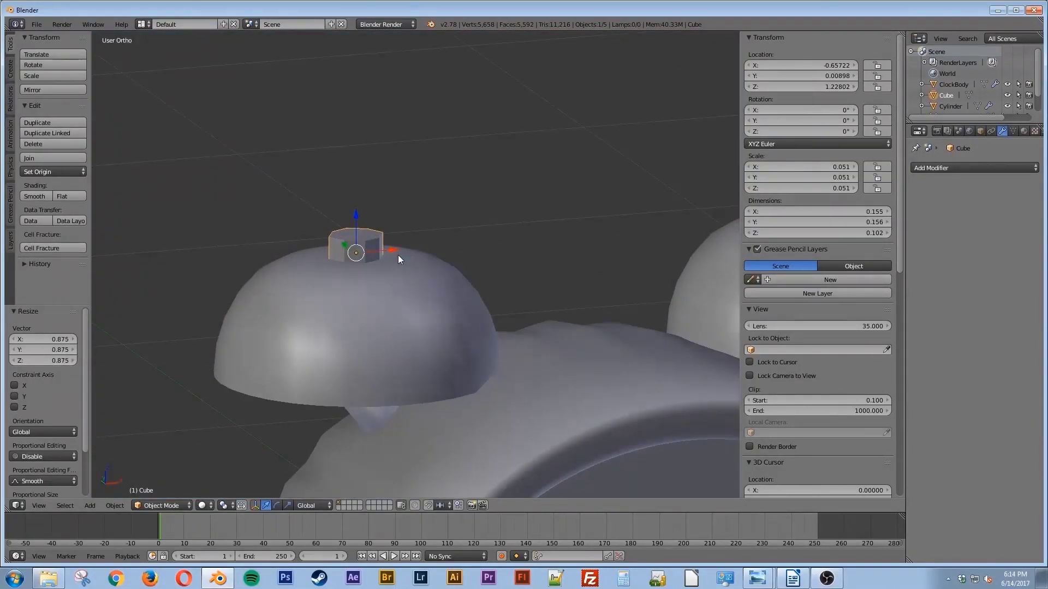
key(Tab)
shift+middle_drag(383, 238, 388, 271)
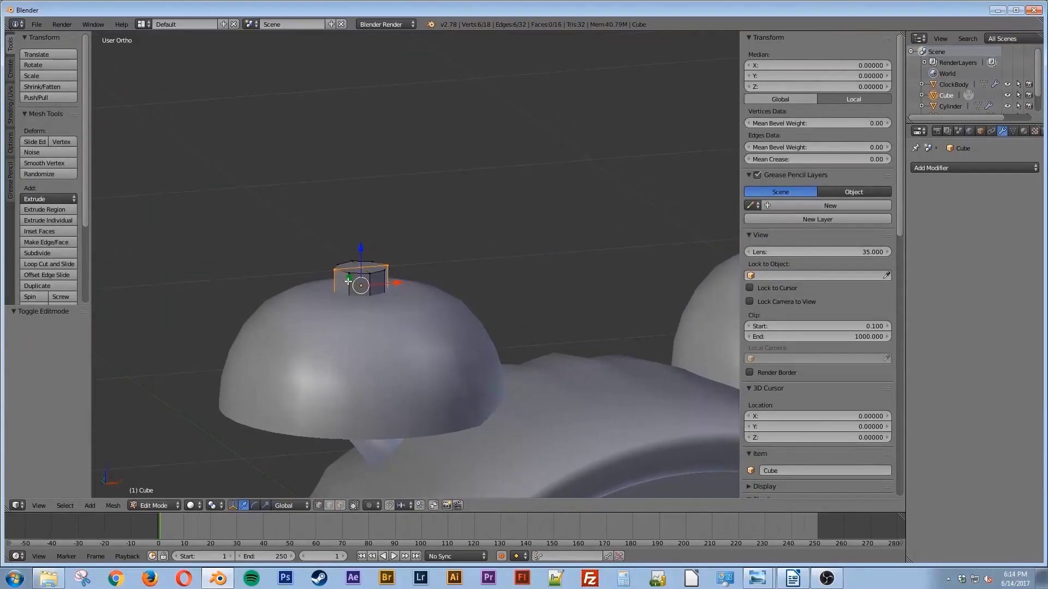
scroll(387, 271, up, 4)
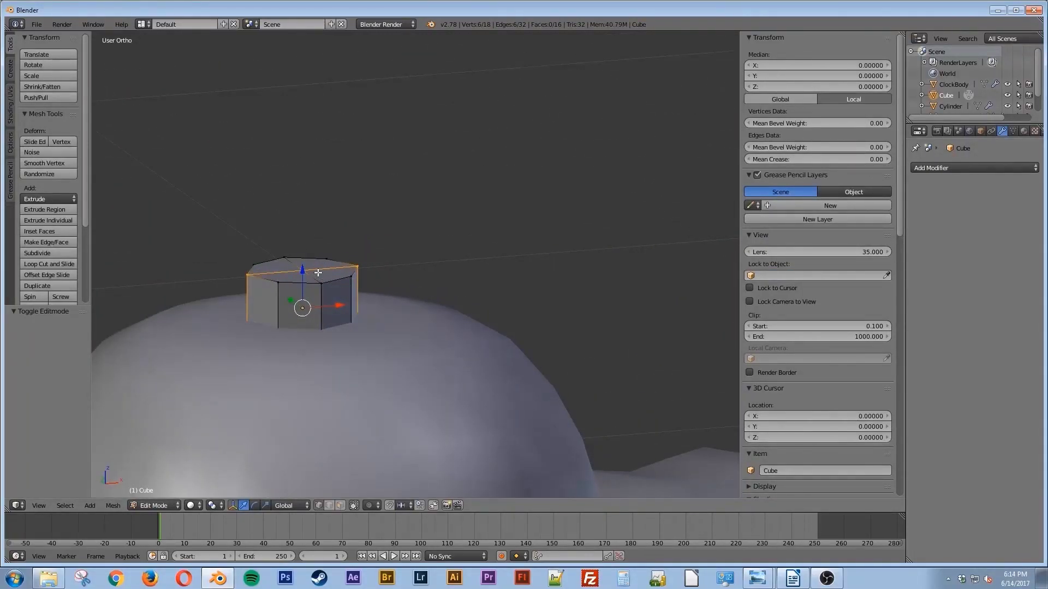
key(ctrl+Tab)
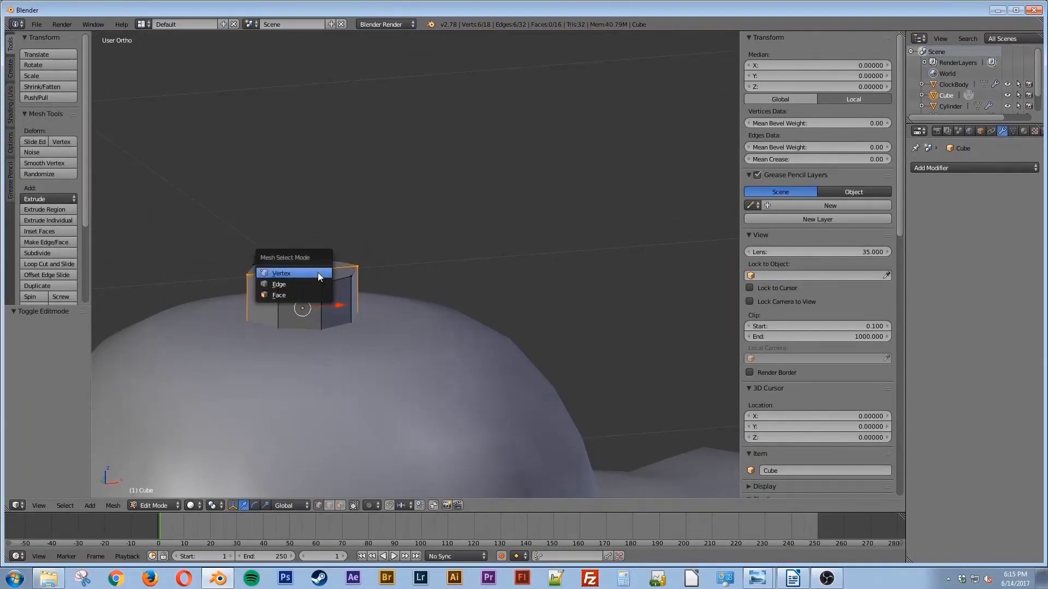
click(284, 295)
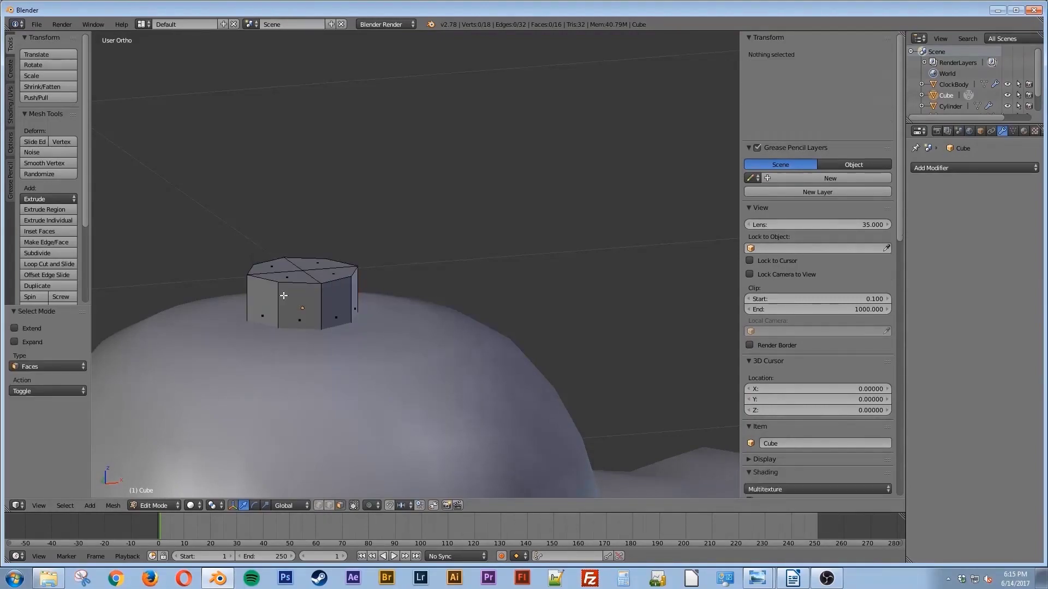
right_click(279, 267)
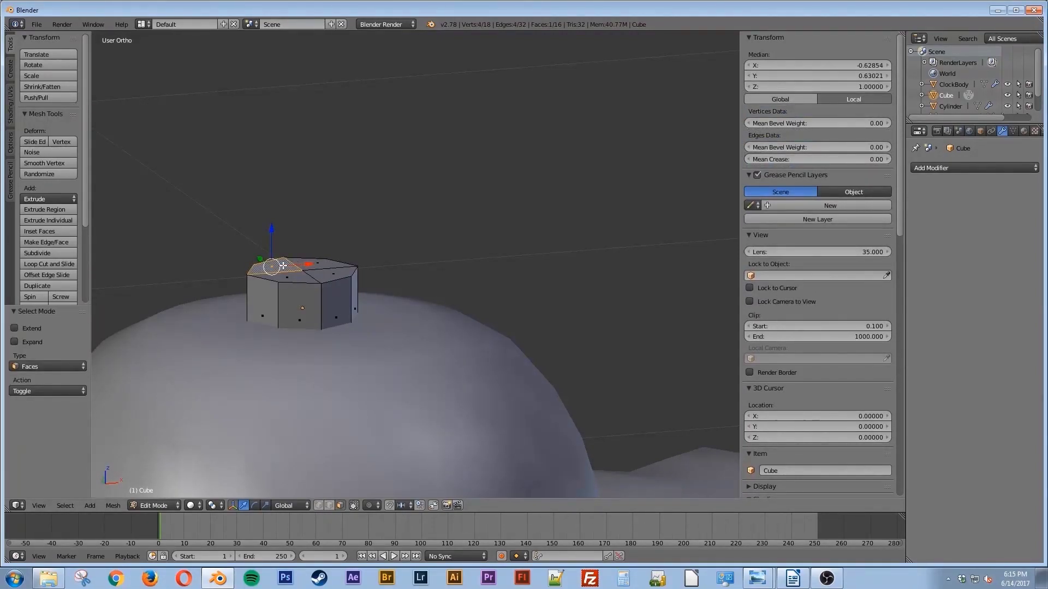
shift+right_click(321, 261)
shift+right_click(329, 273)
shift+right_click(293, 276)
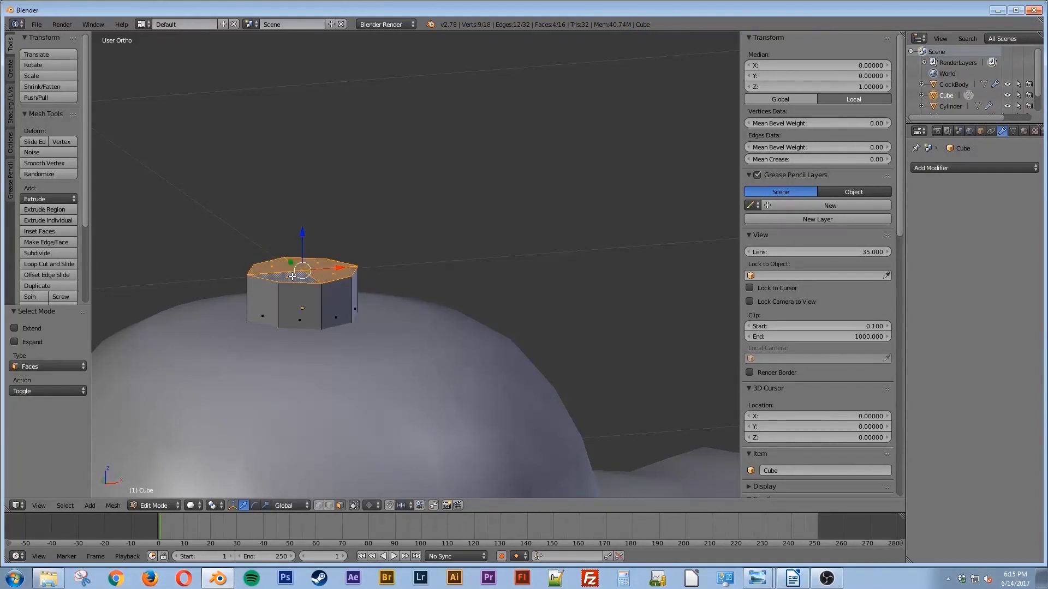
Extrude the top faces in place scaled to about 0.734, and extrude them up about 0.028 as a second tier
key(e)
right_click(483, 279)
key(s)
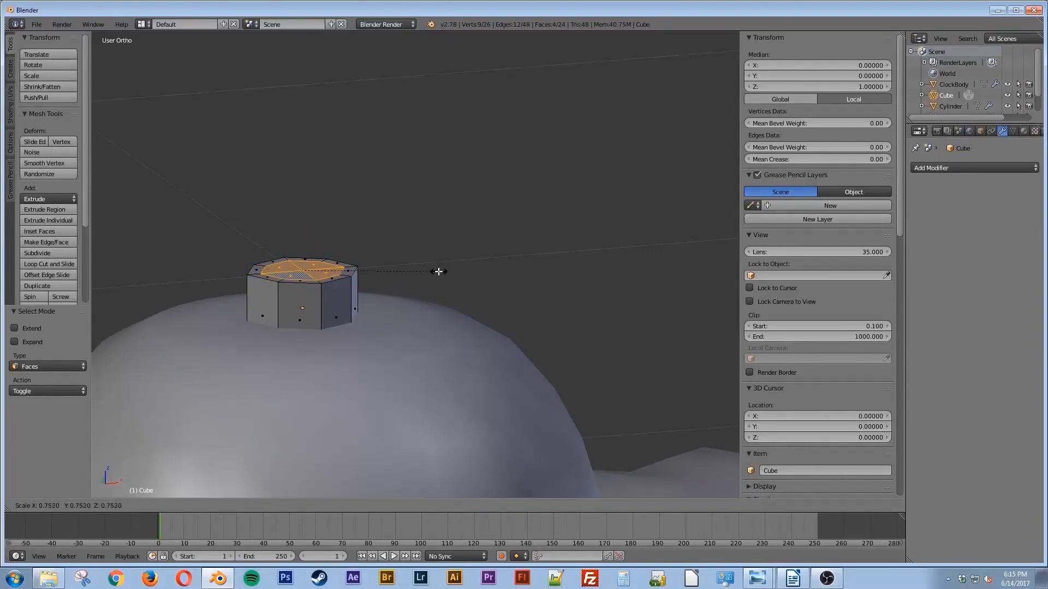
click(435, 270)
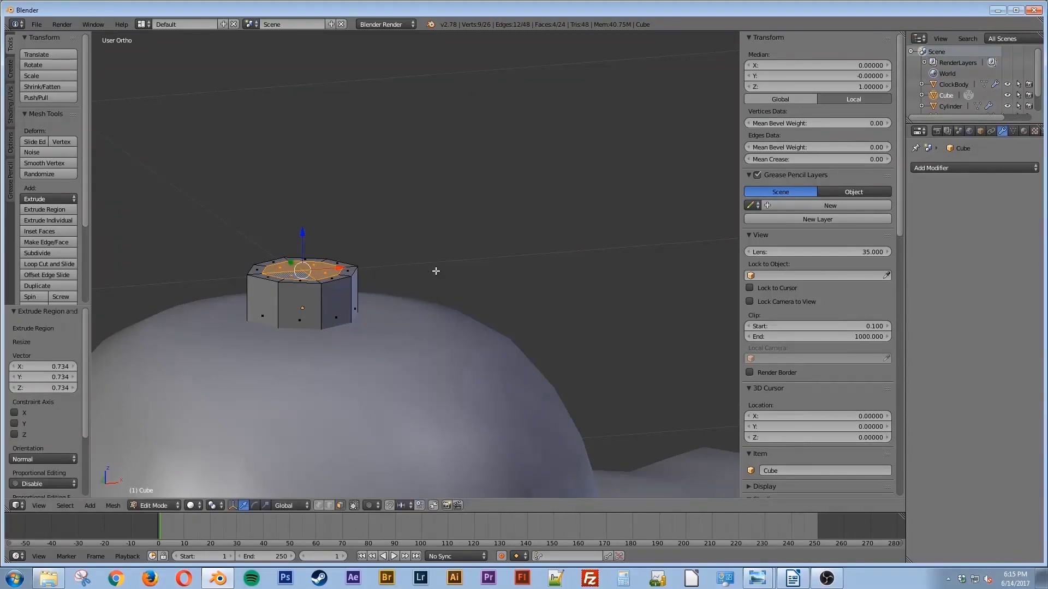
key(KP_1)
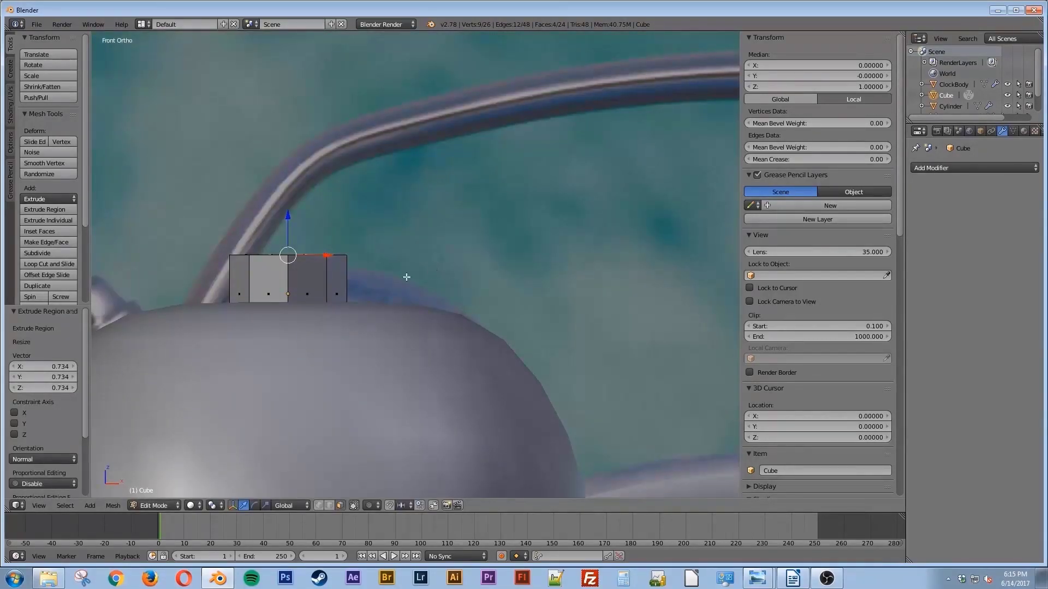
shift+middle_drag(434, 271, 501, 230)
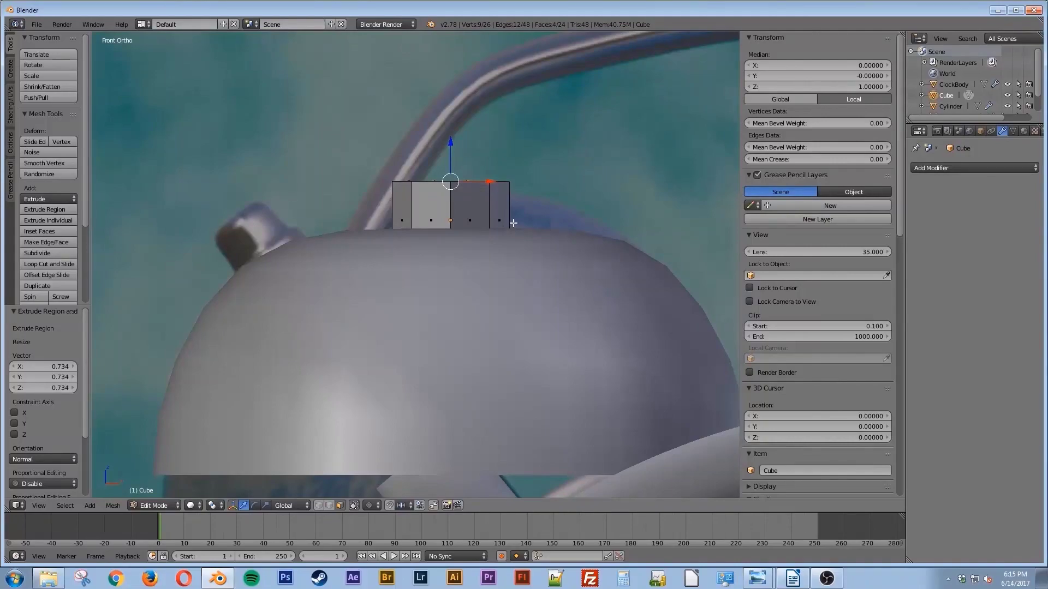
key(e)
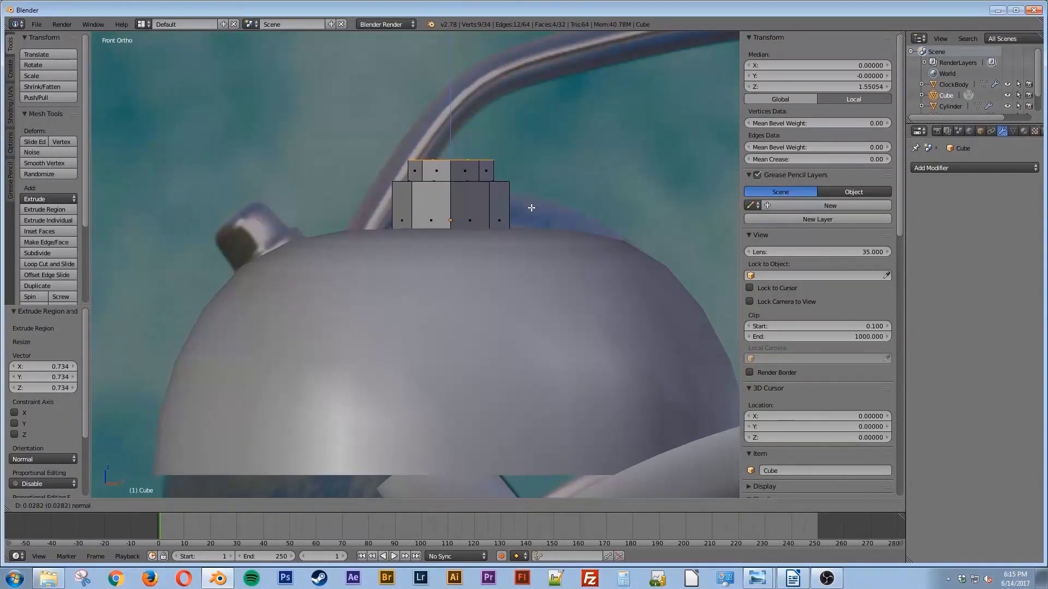
click(532, 208)
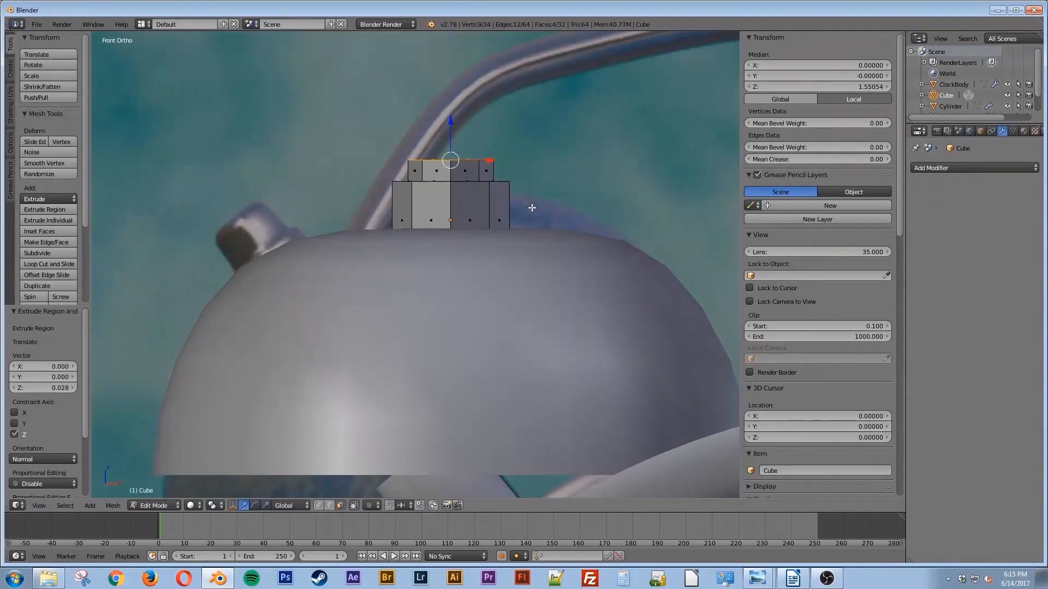
Add a narrower third tier by extruding the top faces in place scaled to about 0.786 and raising them about 0.016
key(e)
key(s)
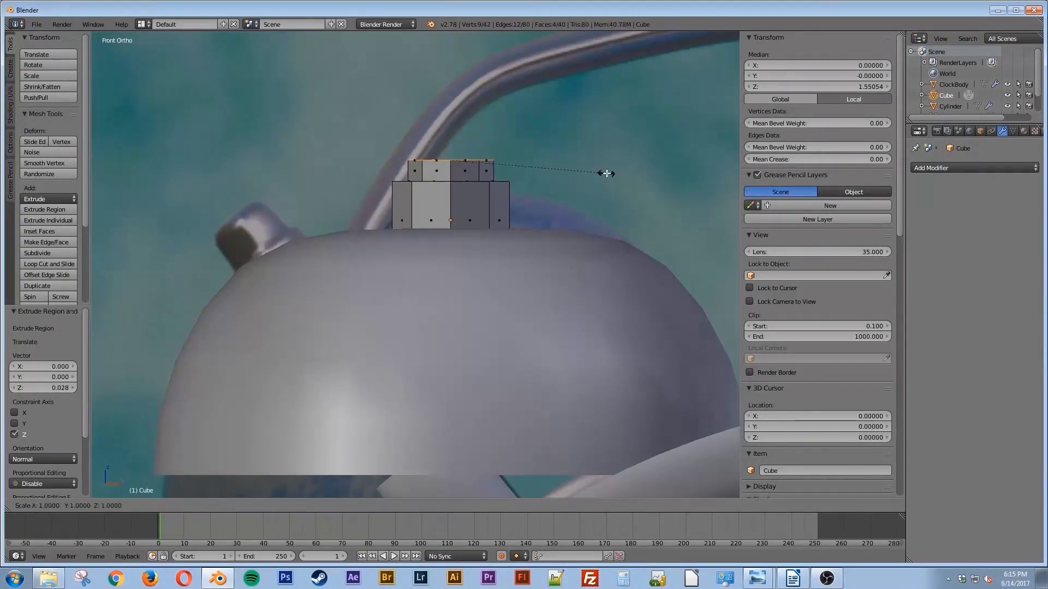
click(573, 169)
key(e)
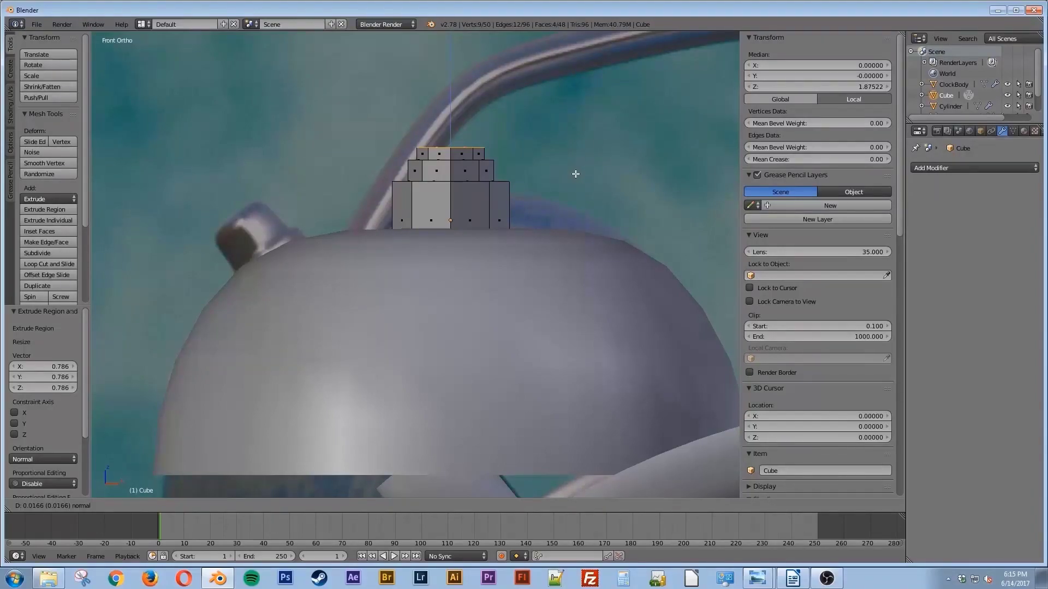
click(575, 174)
Compare the stepped knob with the knobs on the reference bells in wireframe
shift+middle_drag(591, 221, 275, 260)
scroll(690, 306, up, 6)
scroll(671, 317, down, 11)
shift+middle_drag(650, 328, 488, 318)
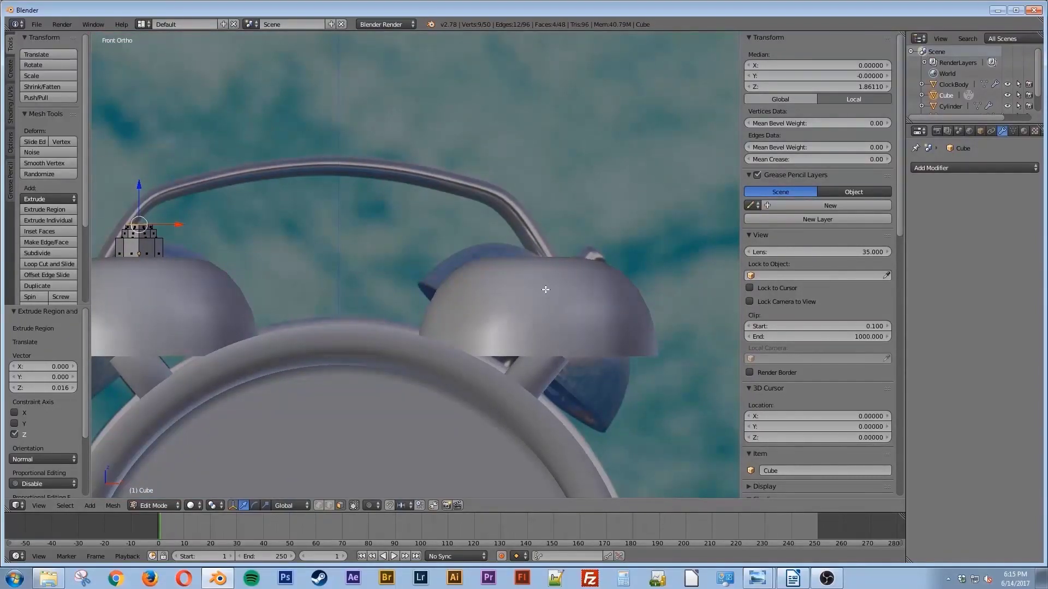
key(z)
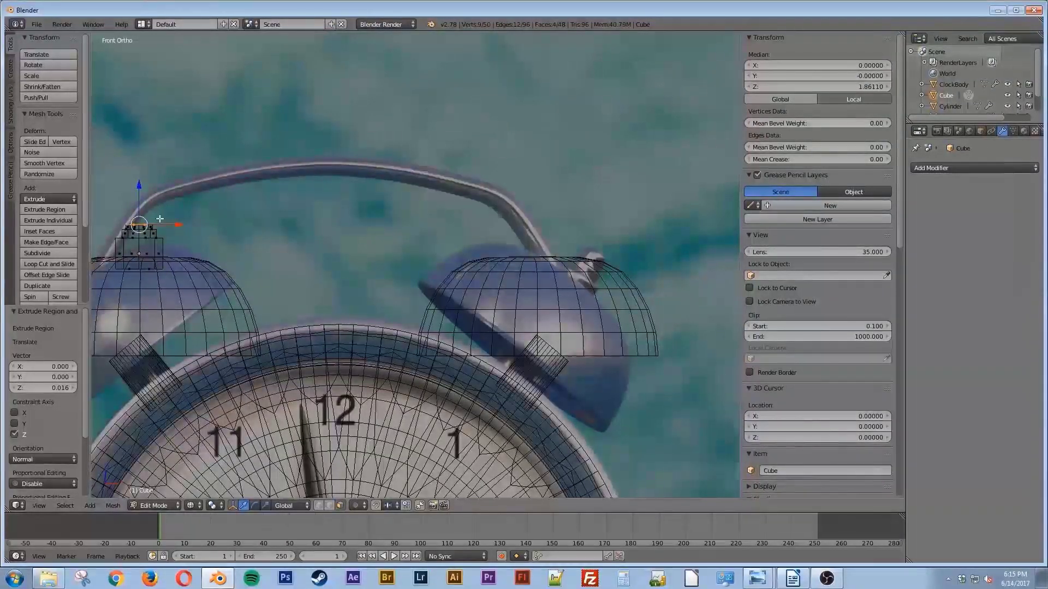
shift+middle_drag(160, 219, 353, 222)
scroll(353, 224, down, 2)
scroll(351, 257, up, 8)
shift+middle_drag(351, 266, 516, 330)
key(e)
right_click(566, 244)
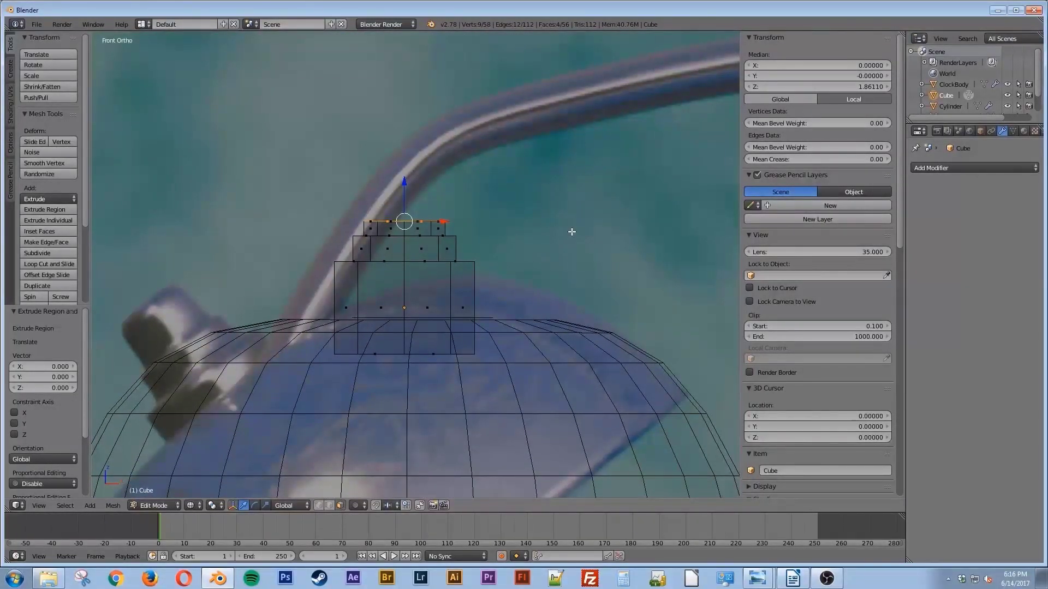
key(ctrl+z)
Extrude the top faces in place scaled to about 0.875, and extrude them up about 0.030 as a fourth tier
key(e)
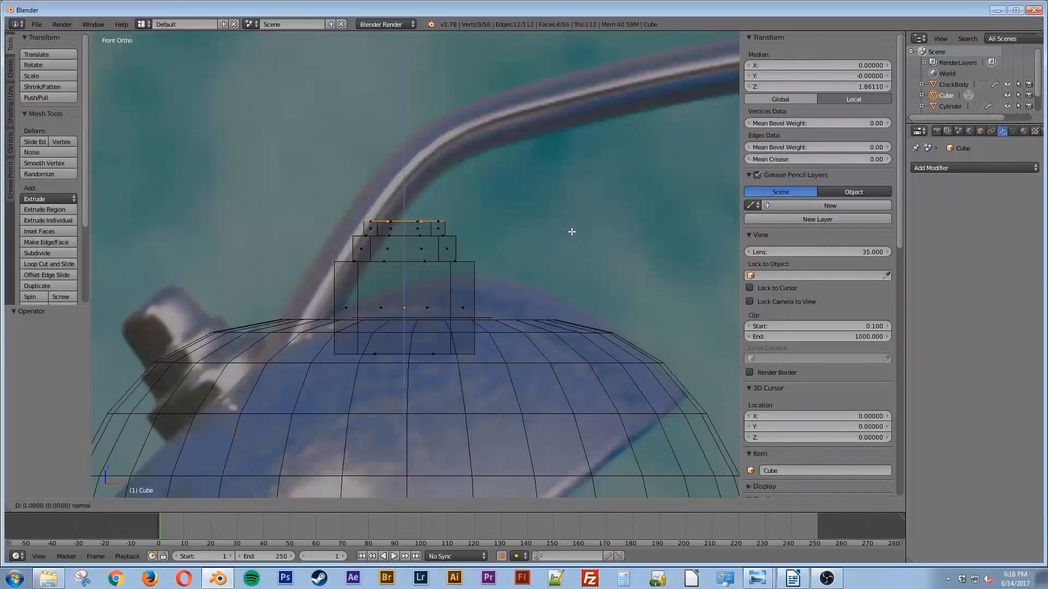
key(s)
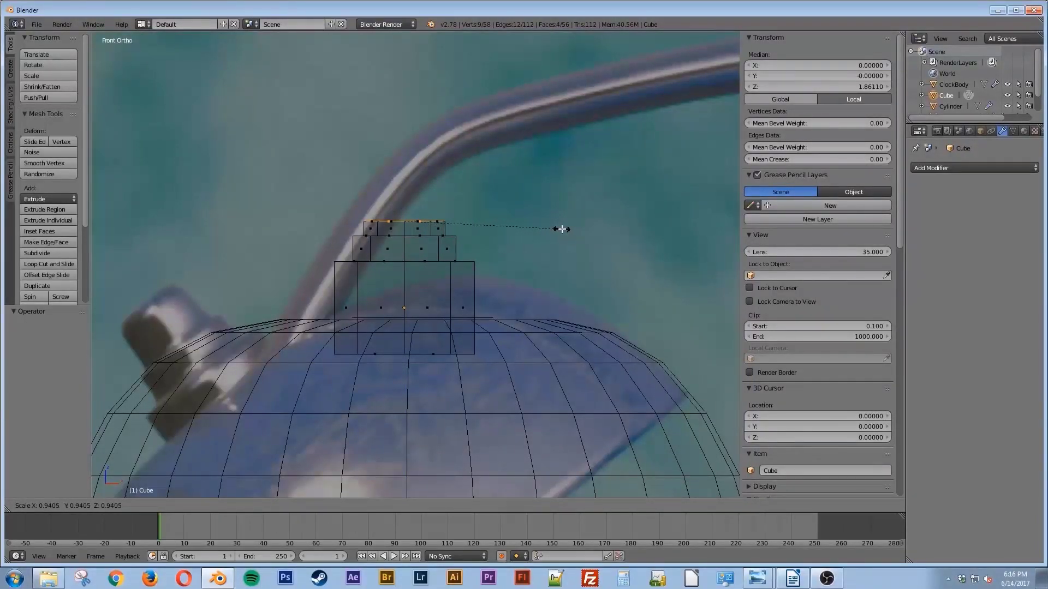
click(551, 229)
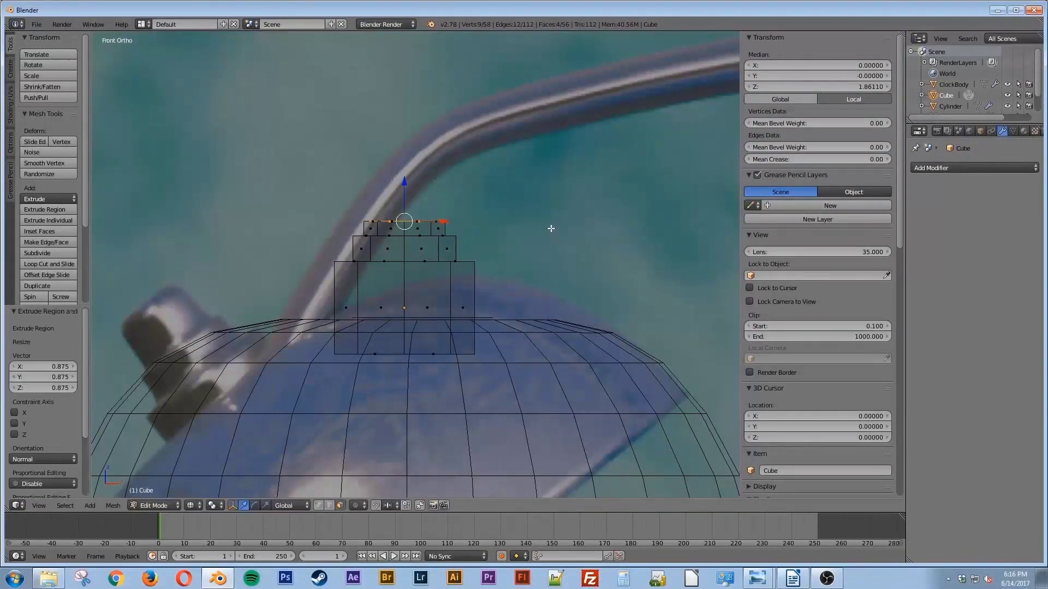
key(e)
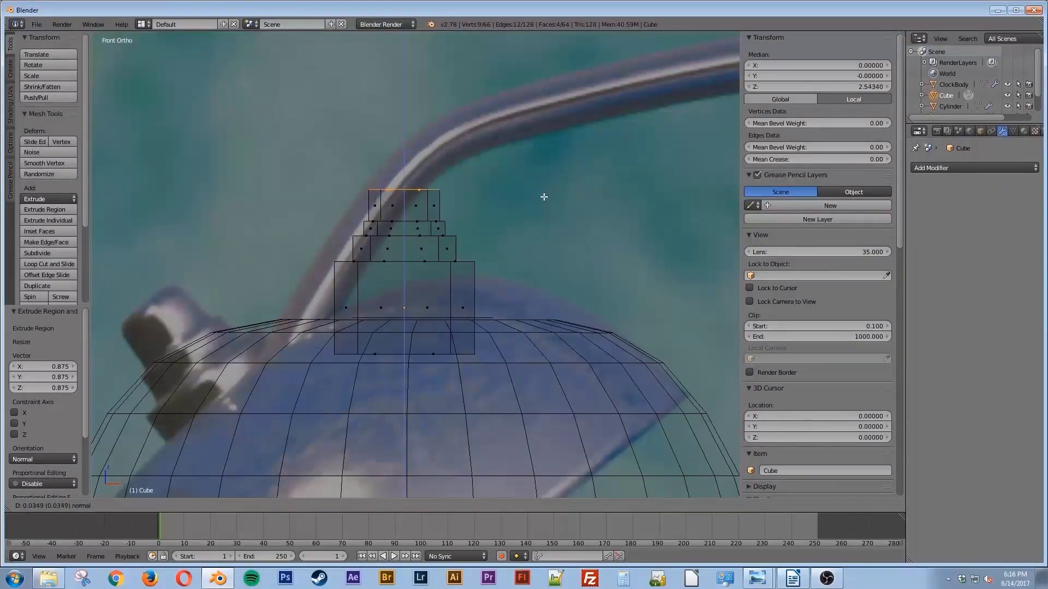
click(543, 201)
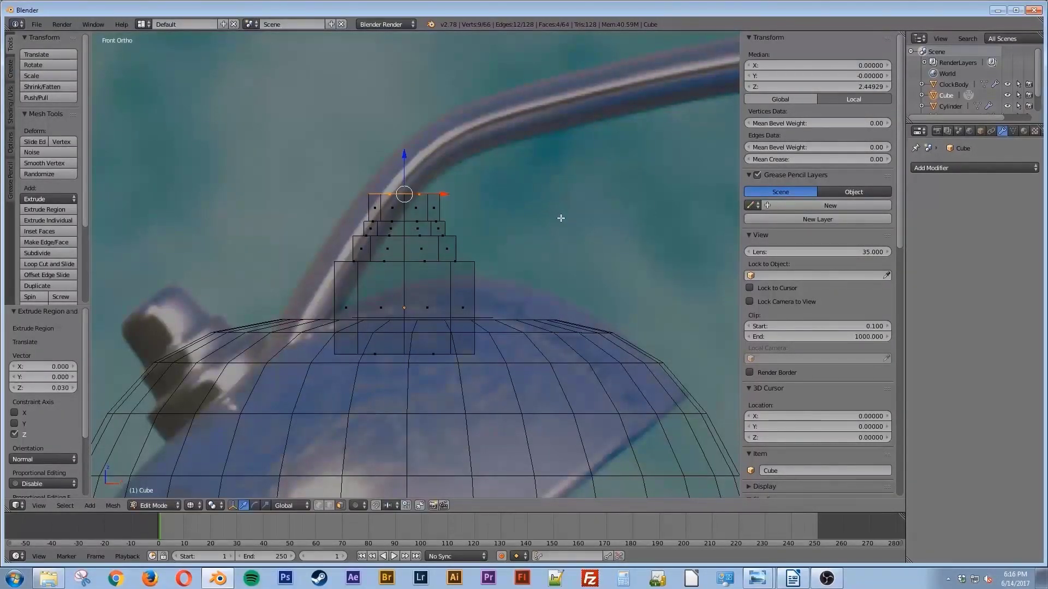
Start the knob's rounded tip by extruding the top faces up about 0.009 and scaling them to about 0.838
key(e)
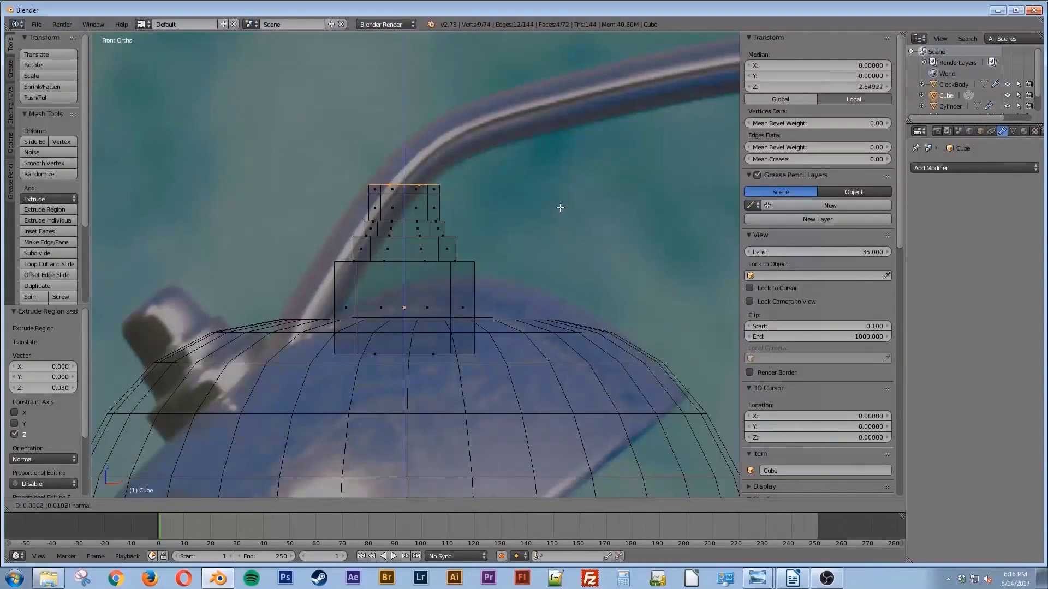
click(561, 211)
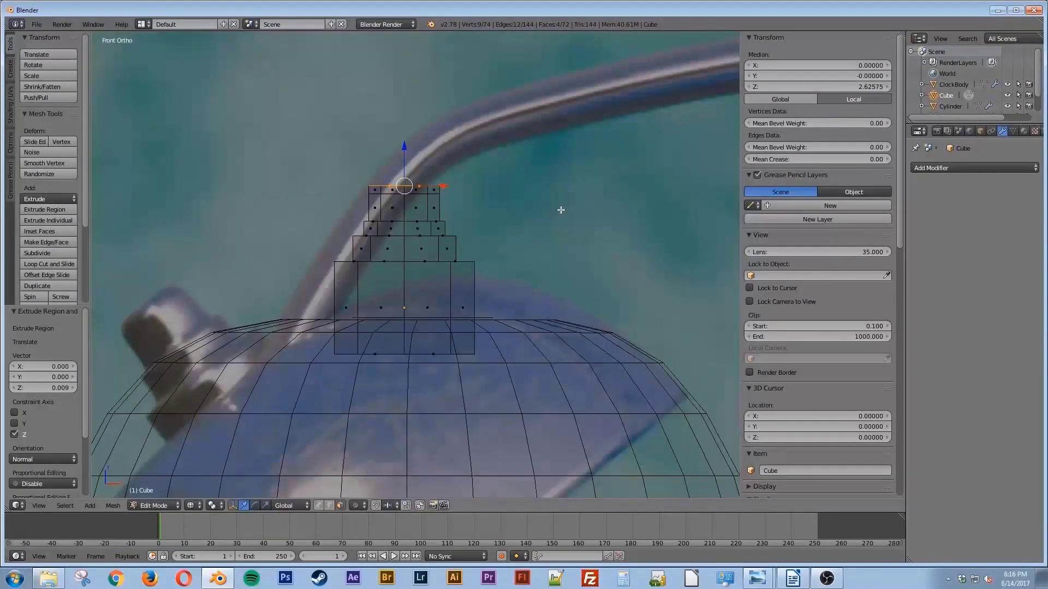
key(s)
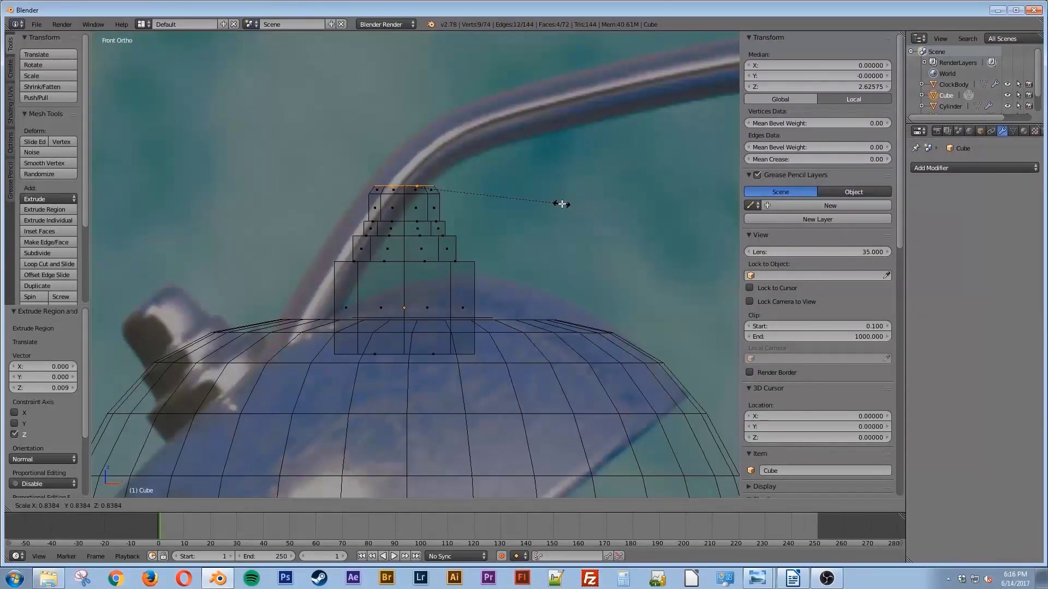
click(561, 203)
Continue rounding the tip by extruding the top faces up about 0.008 and scaling them to about 0.617
key(e)
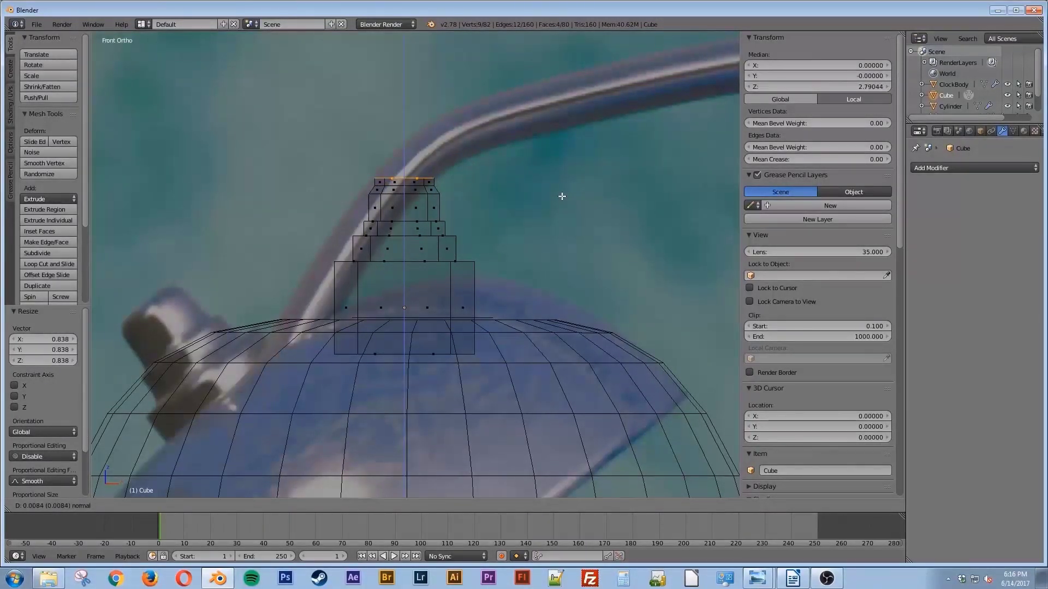
click(562, 196)
key(s)
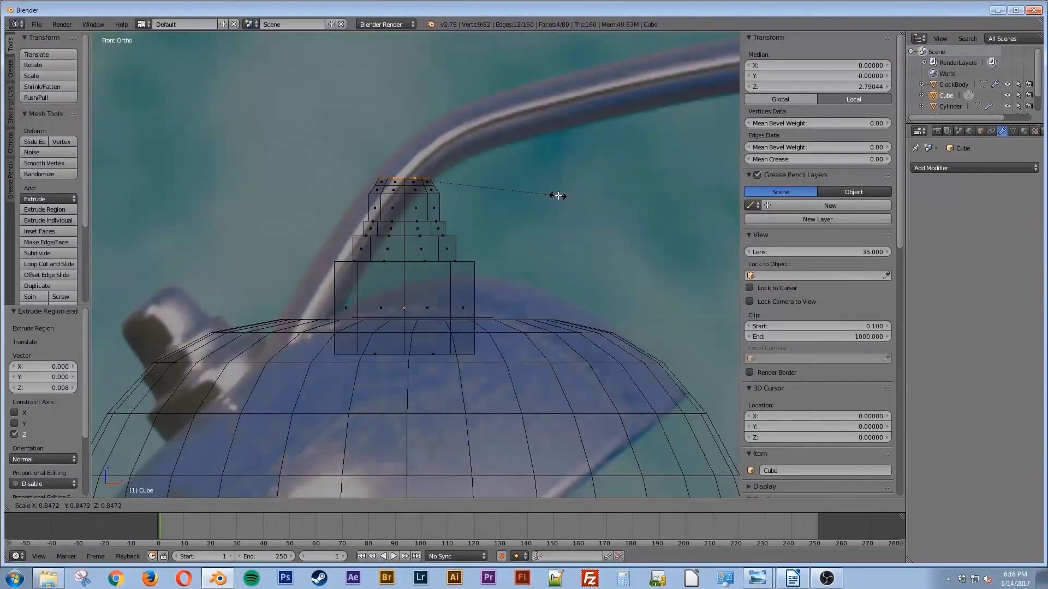
click(516, 189)
Close off the rounded tip by extruding the top faces up about 0.005 and scaling them to about 0.392
key(e)
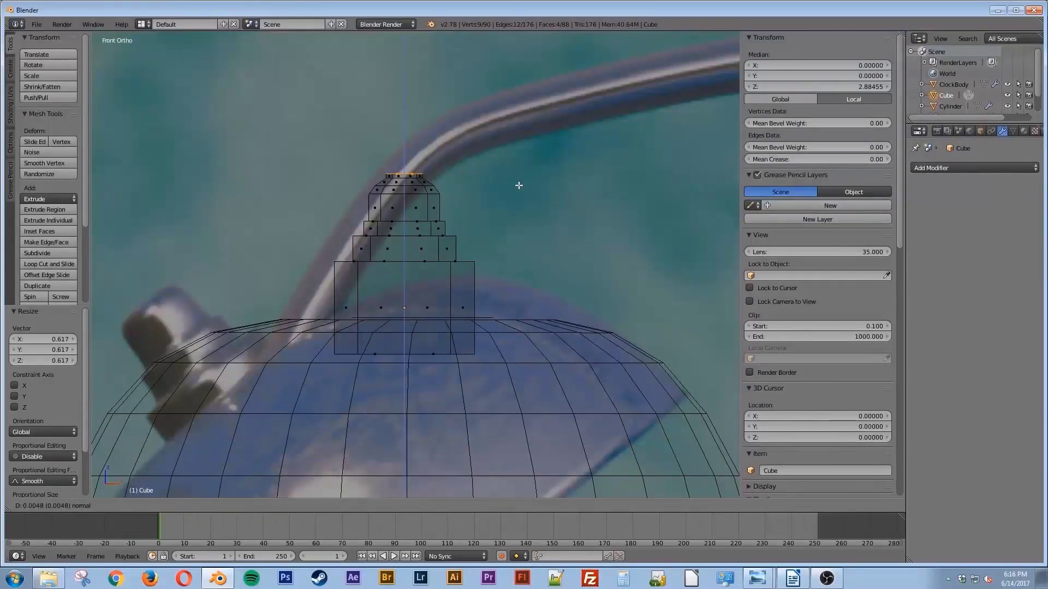
click(519, 185)
key(s)
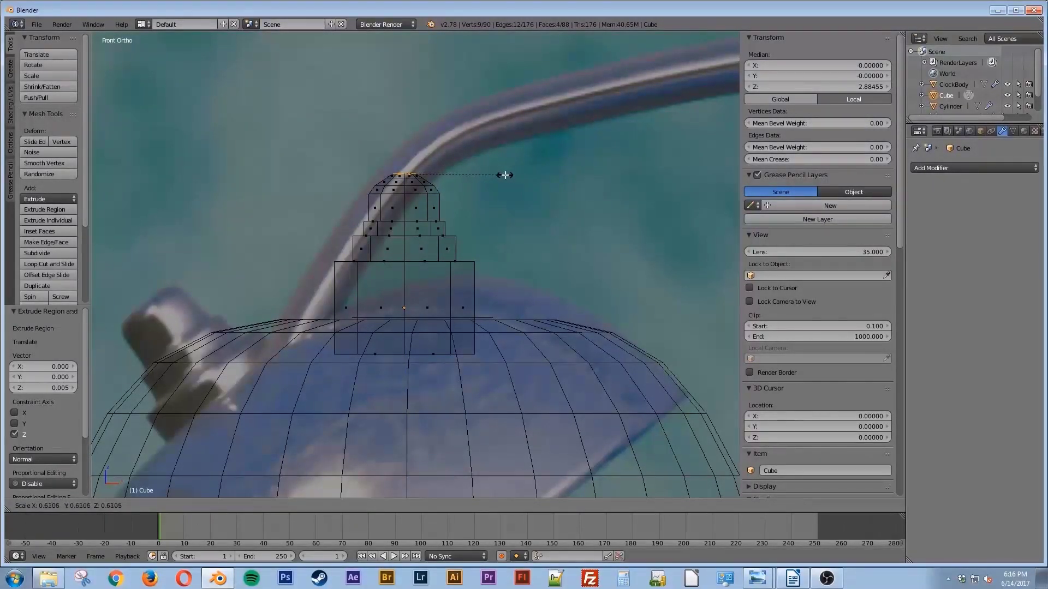
click(468, 172)
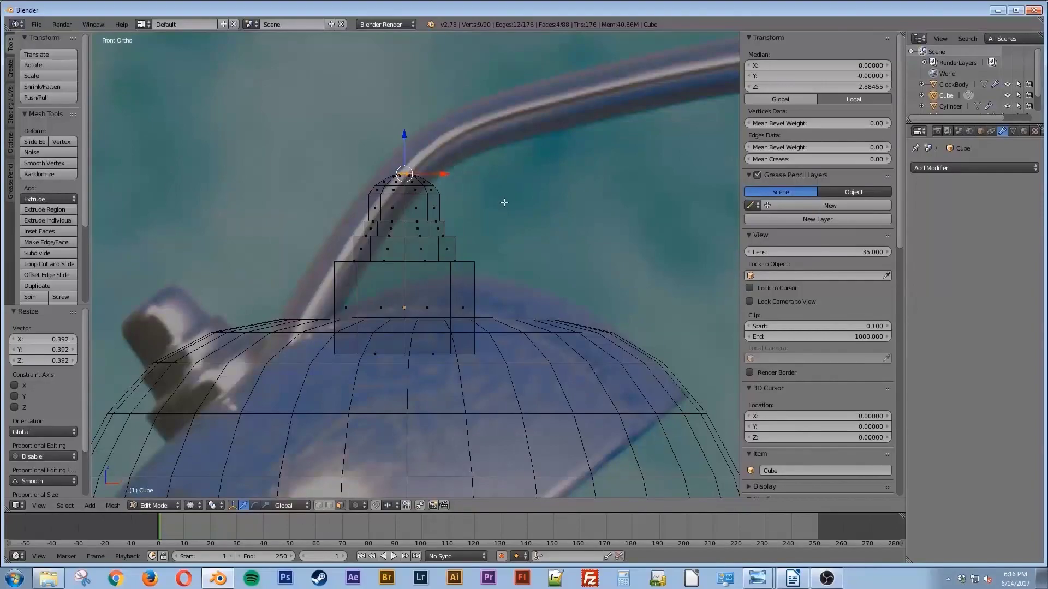
Return to Object Mode in solid view and apply smooth shading to the knob
key(Tab)
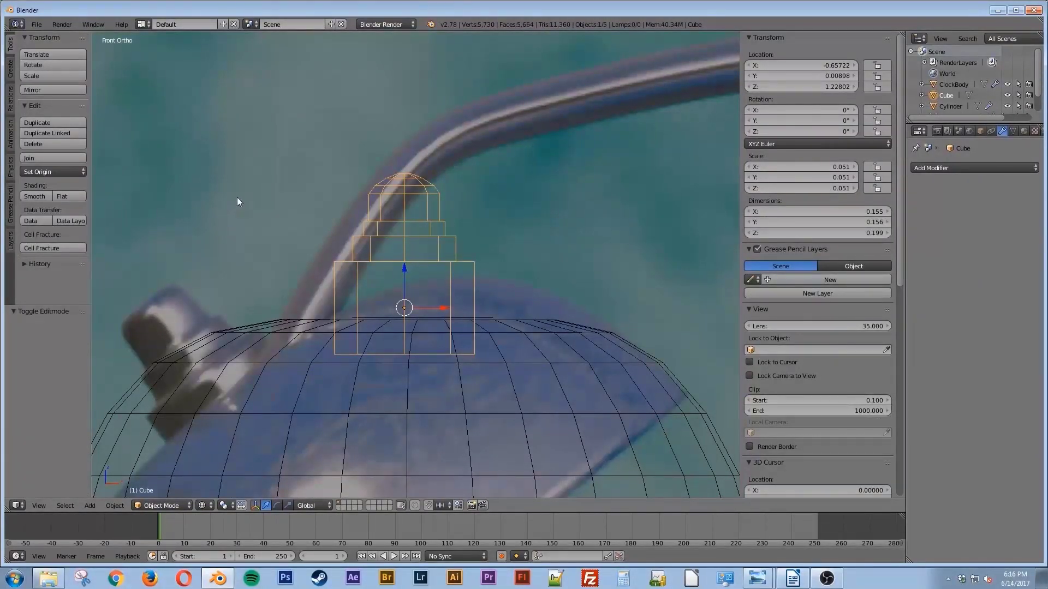
key(z)
click(37, 196)
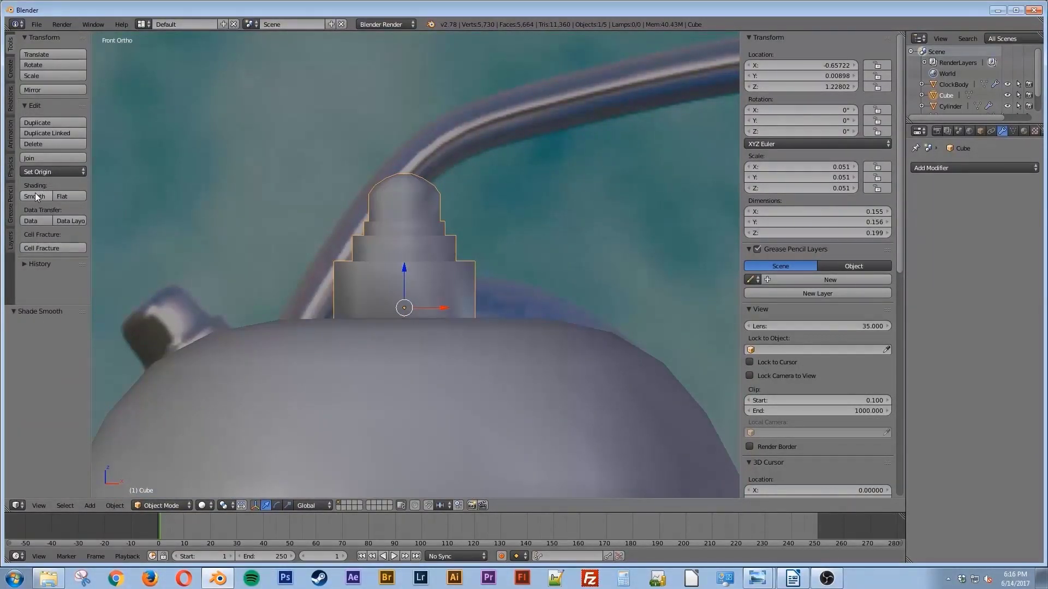
Add a Subdivision Surface modifier to the knob with 2 view subdivisions
click(945, 167)
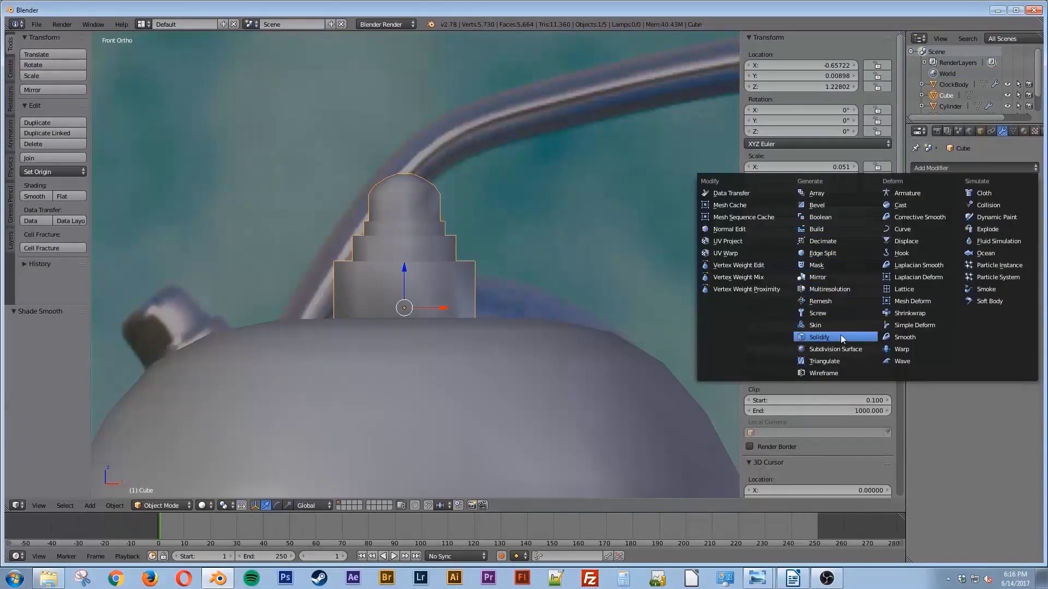
click(837, 349)
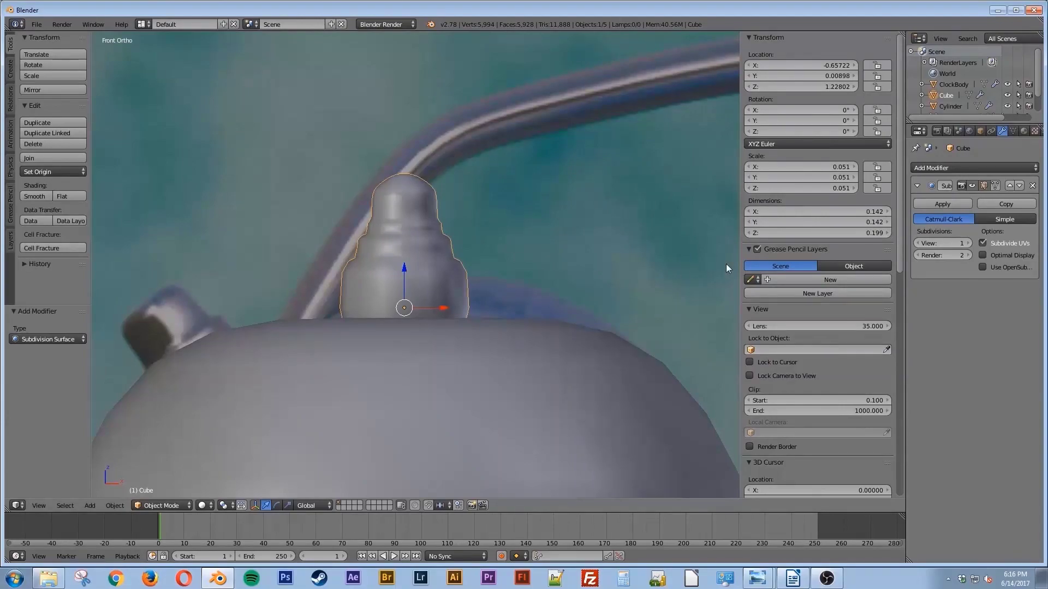
click(969, 243)
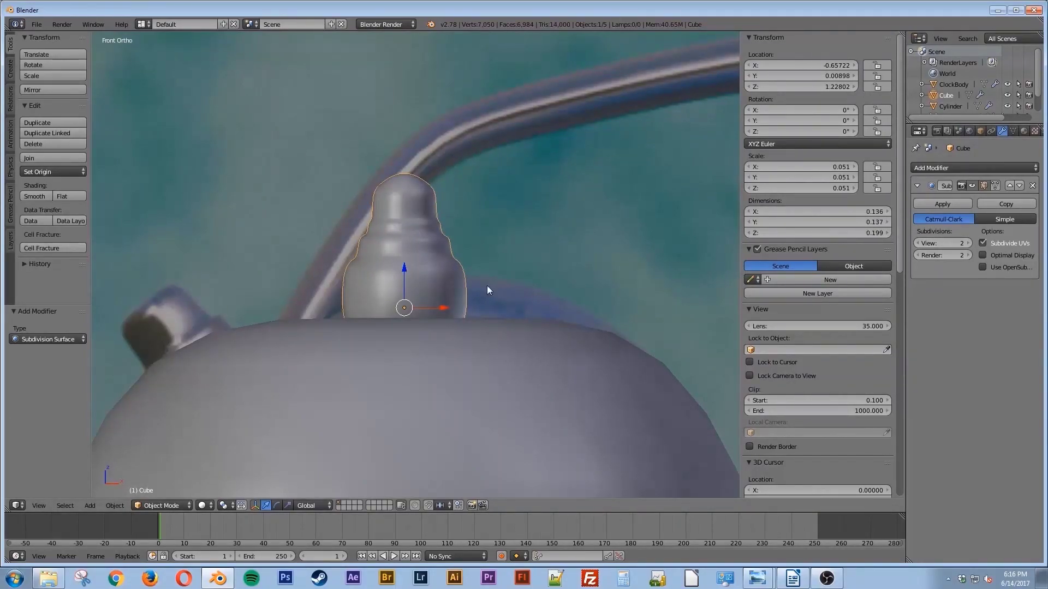
scroll(480, 286, up, 2)
scroll(487, 290, down, 6)
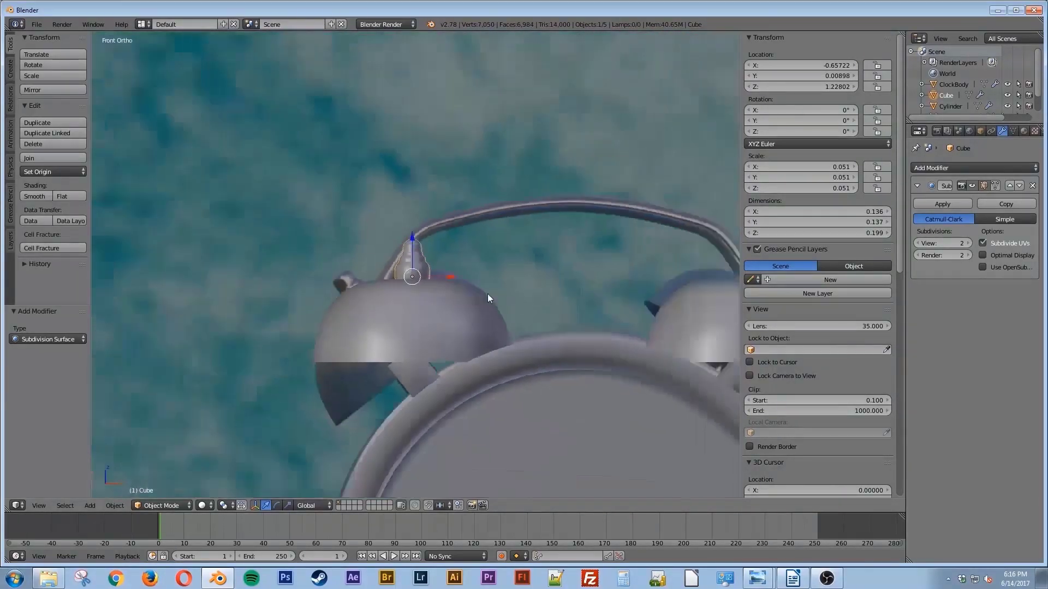
Add a Mirror modifier to the knob on the X axis, using ClockBody as the mirror object
shift+middle_drag(382, 295, 381, 294)
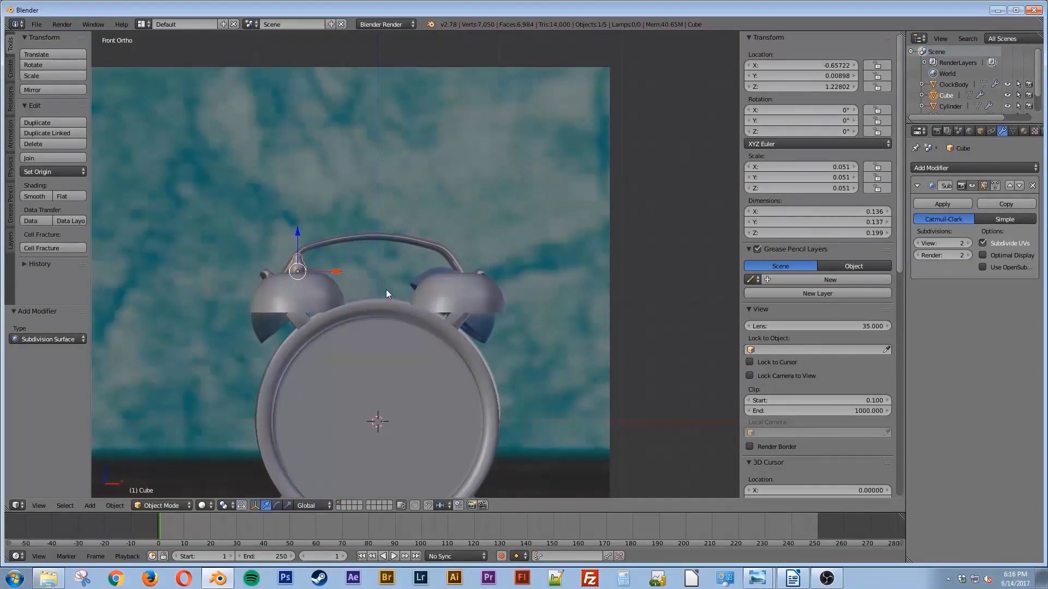
click(936, 168)
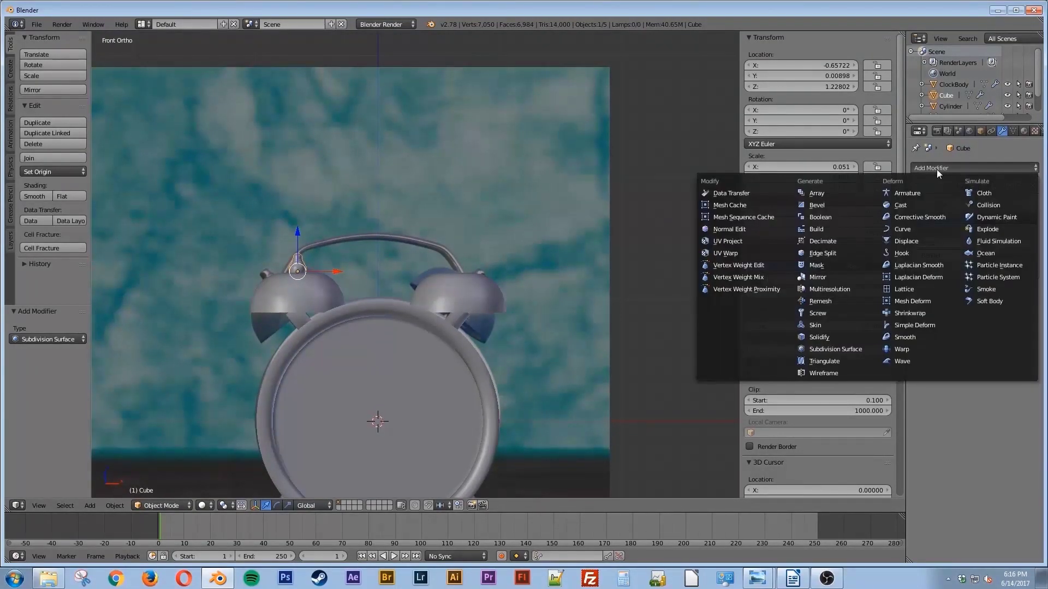
click(822, 275)
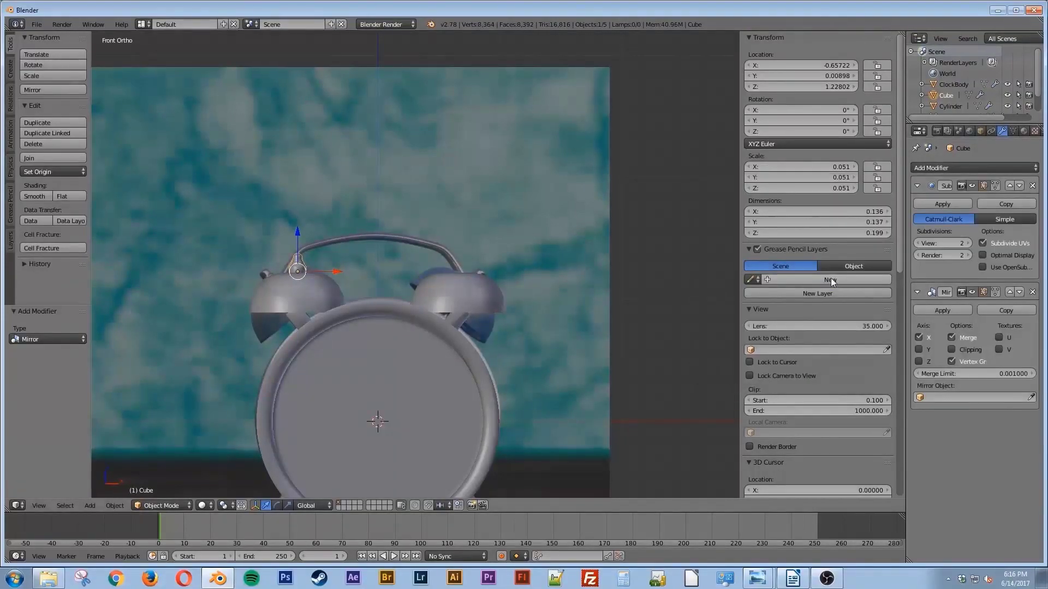
click(947, 398)
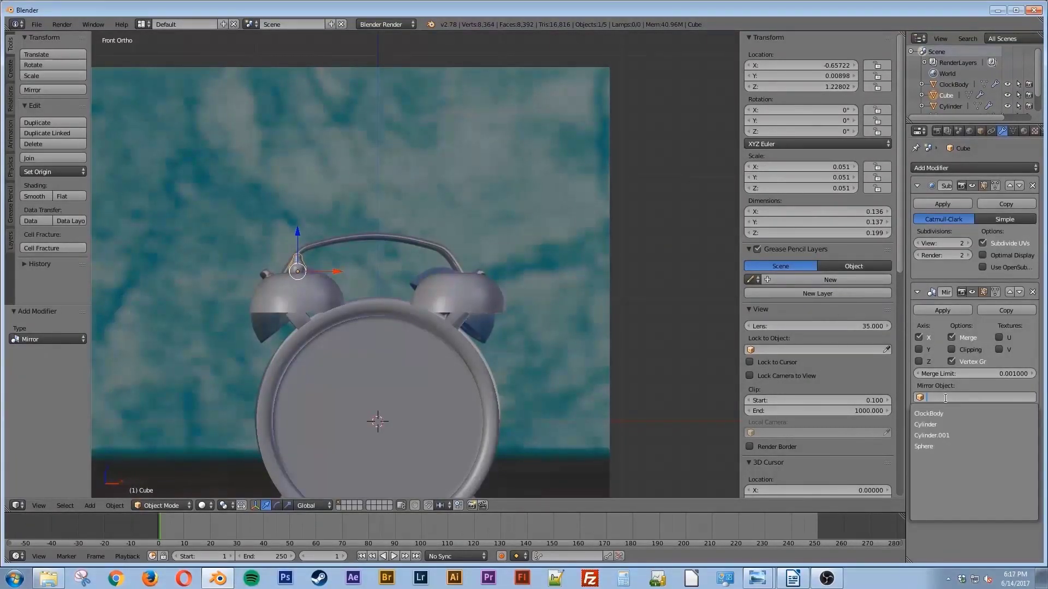
click(938, 415)
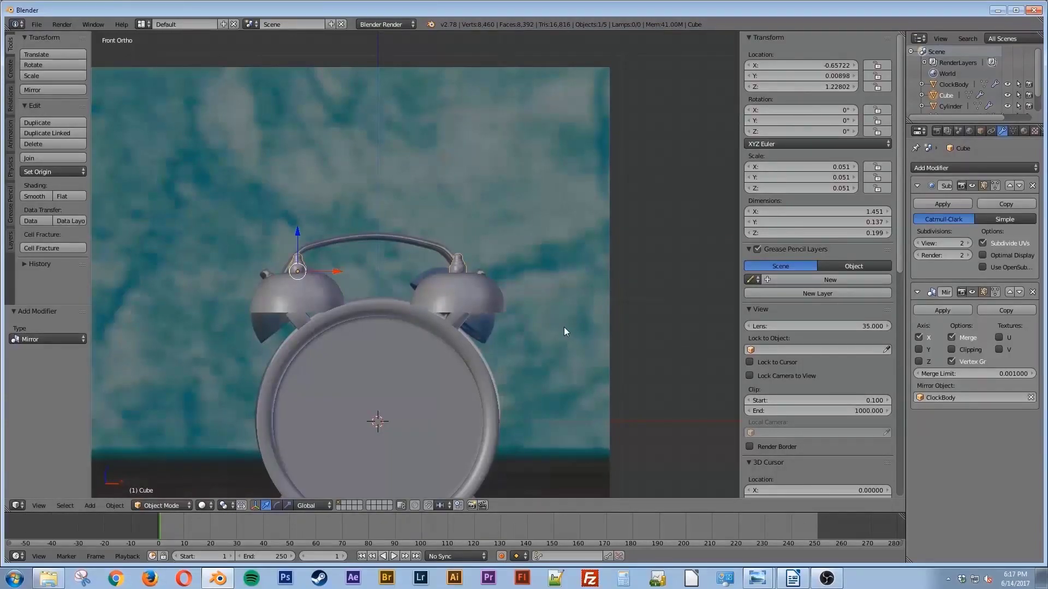
Tilt the left bell outward to match the reference image, setting its Y rotation to exactly -38°
shift+middle_drag(404, 310, 479, 241)
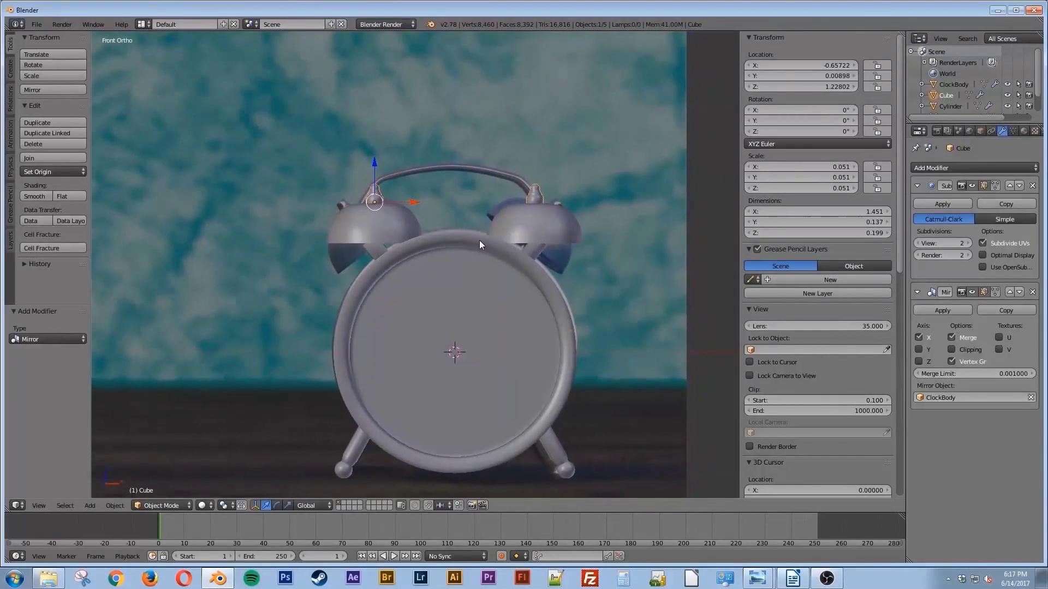
scroll(399, 229, down, 3)
scroll(400, 228, up, 7)
right_click(296, 175)
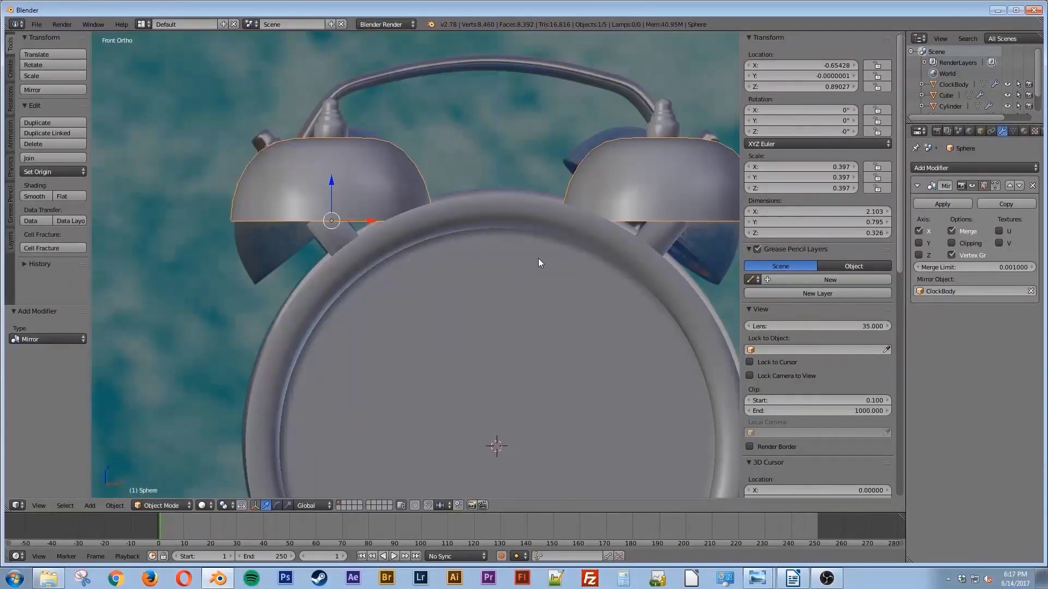
key(r)
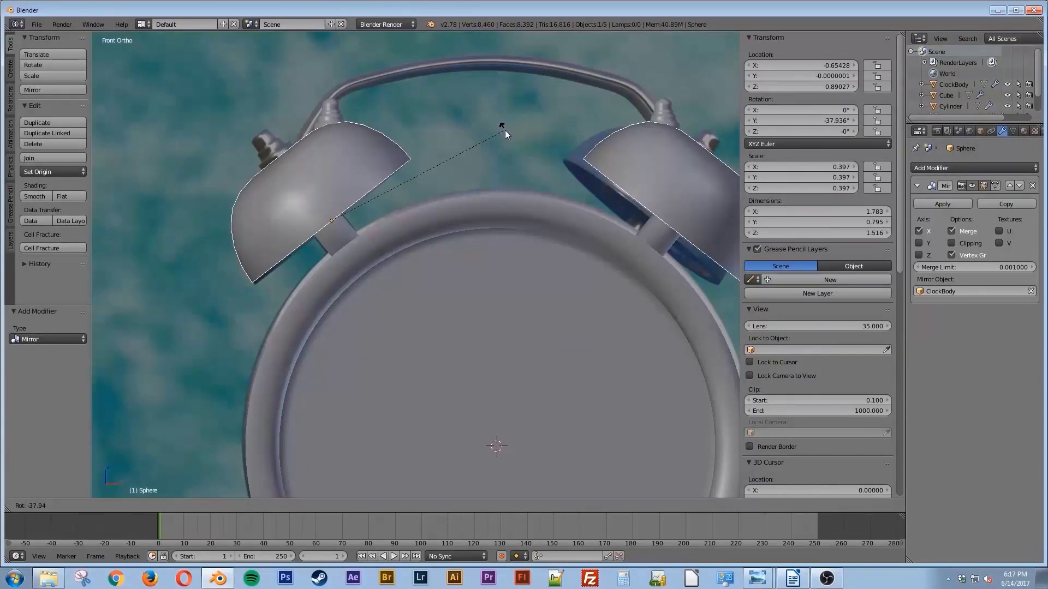
click(506, 130)
click(823, 118)
text(-38)
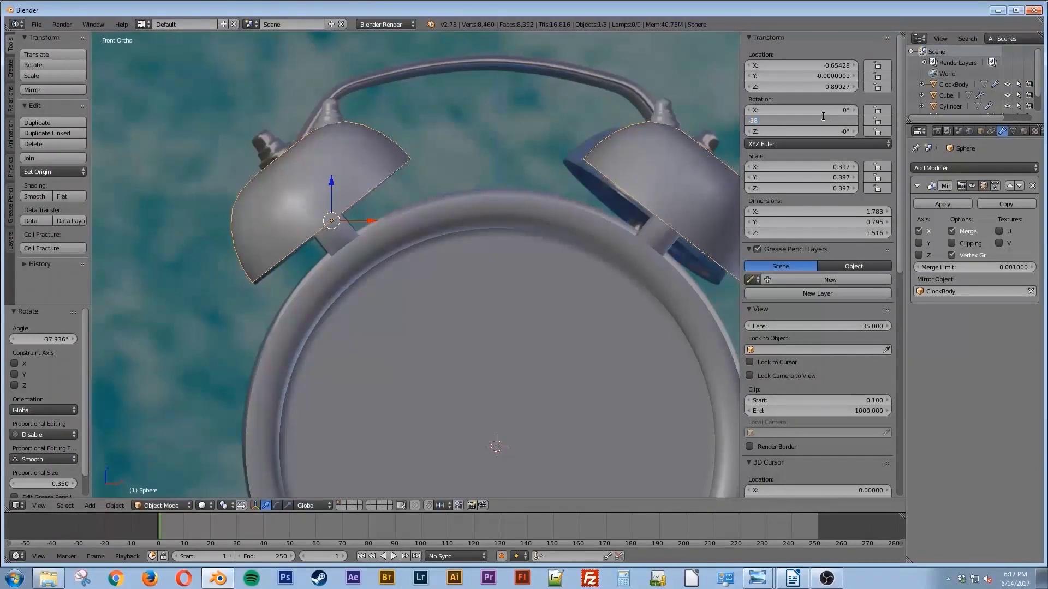
key(Return)
Set the knob's Y rotation to -38° and move it about -0.198 in X and -0.104 in Z onto the tilted bell
right_click(333, 109)
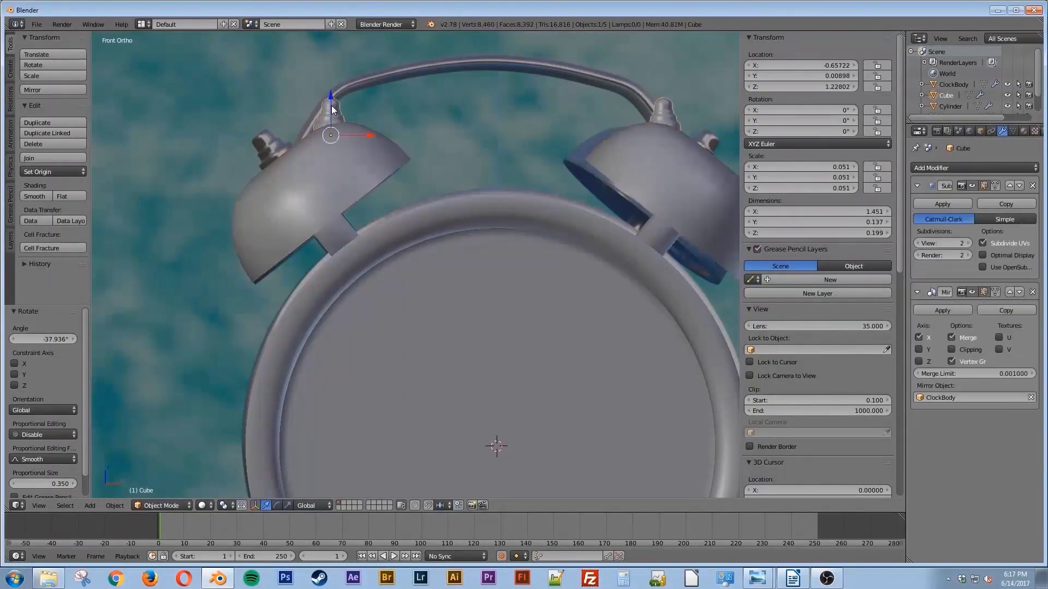
click(792, 116)
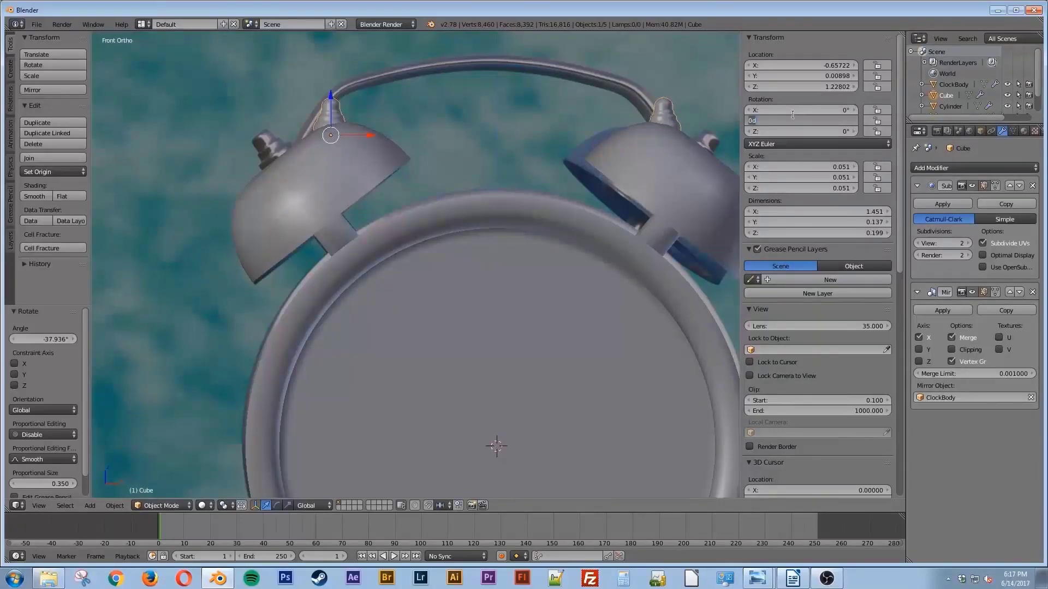
key(BackSpace)
text(-38)
key(Return)
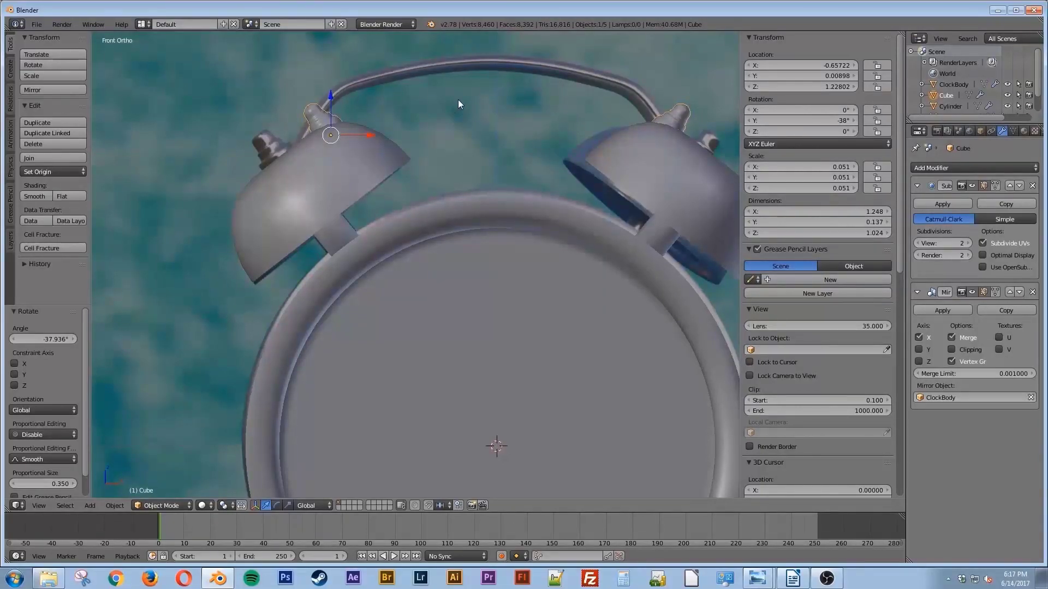
key(g)
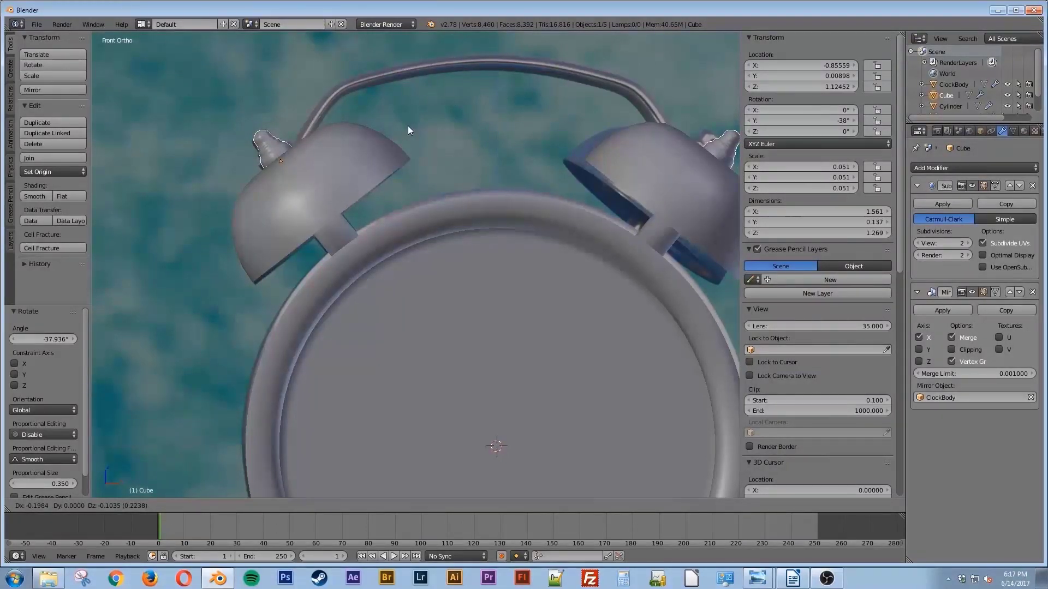
click(408, 127)
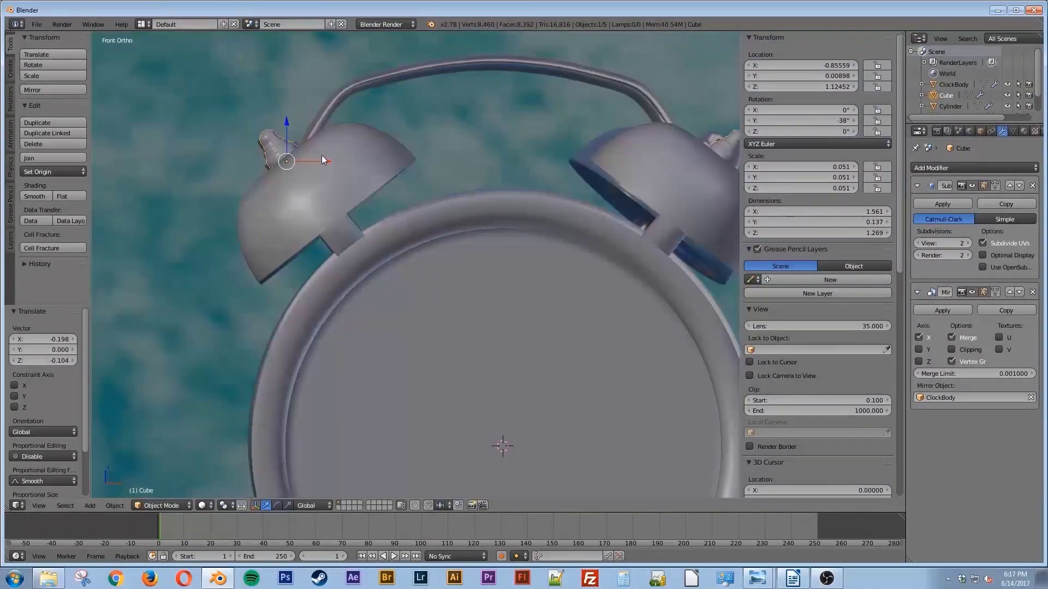
Enter Edit Mode on the knob, deselect all its faces and change the selection mode to vertices
scroll(335, 166, up, 5)
shift+middle_drag(322, 143, 404, 331)
scroll(355, 269, up, 4)
shift+middle_drag(309, 213, 377, 240)
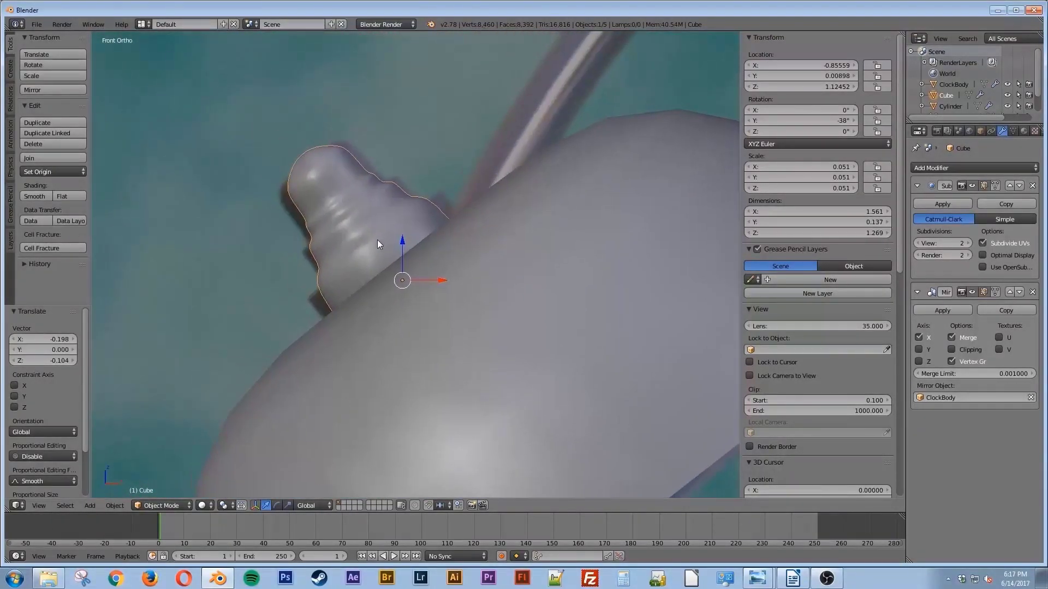
key(Tab)
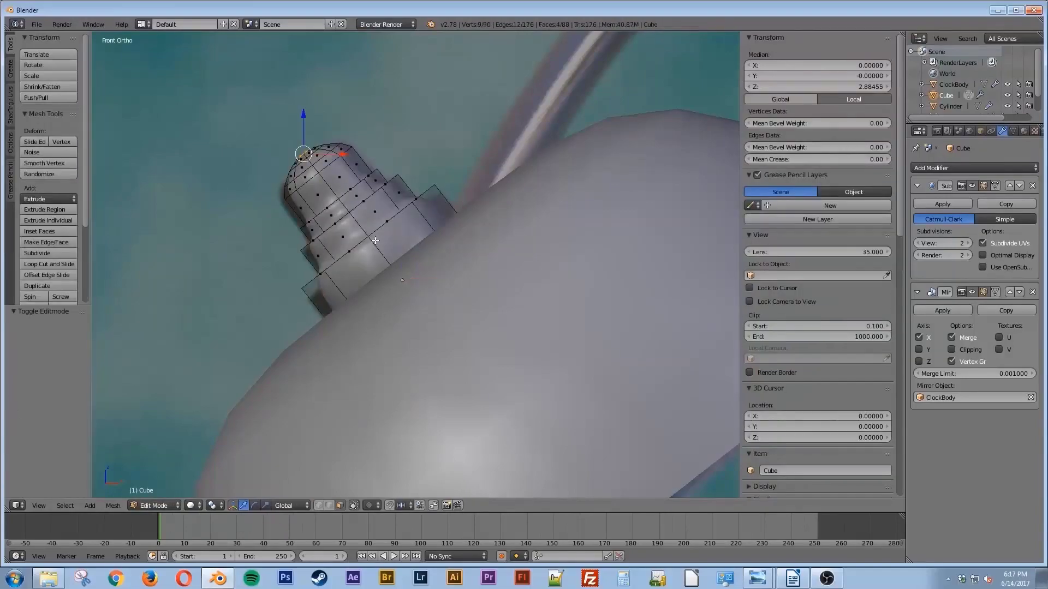
middle_drag(375, 248, 419, 262)
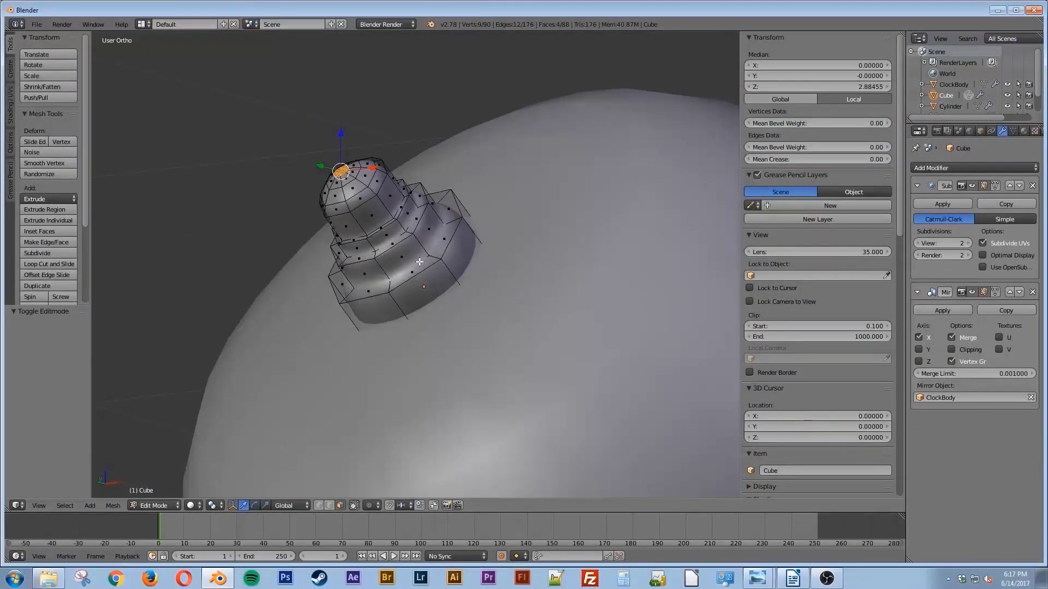
alt+right_click(448, 251)
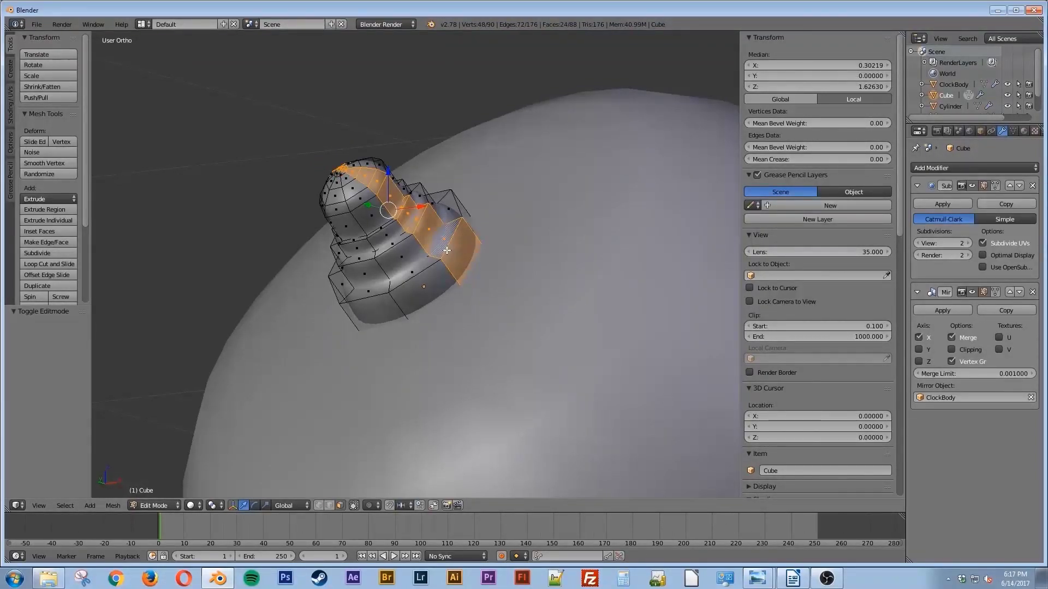
key(a)
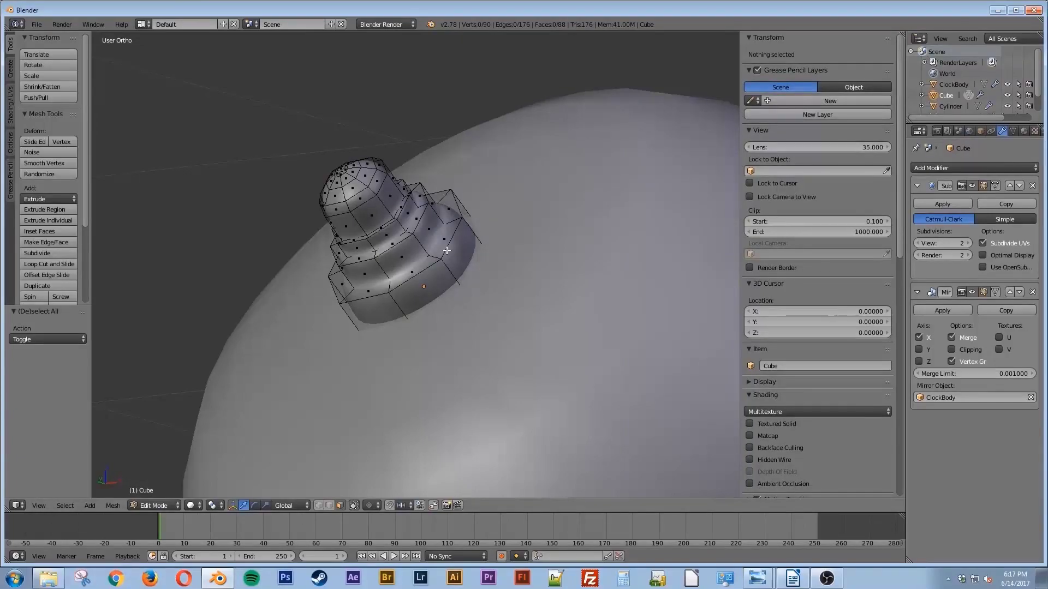
key(ctrl+Tab)
click(419, 229)
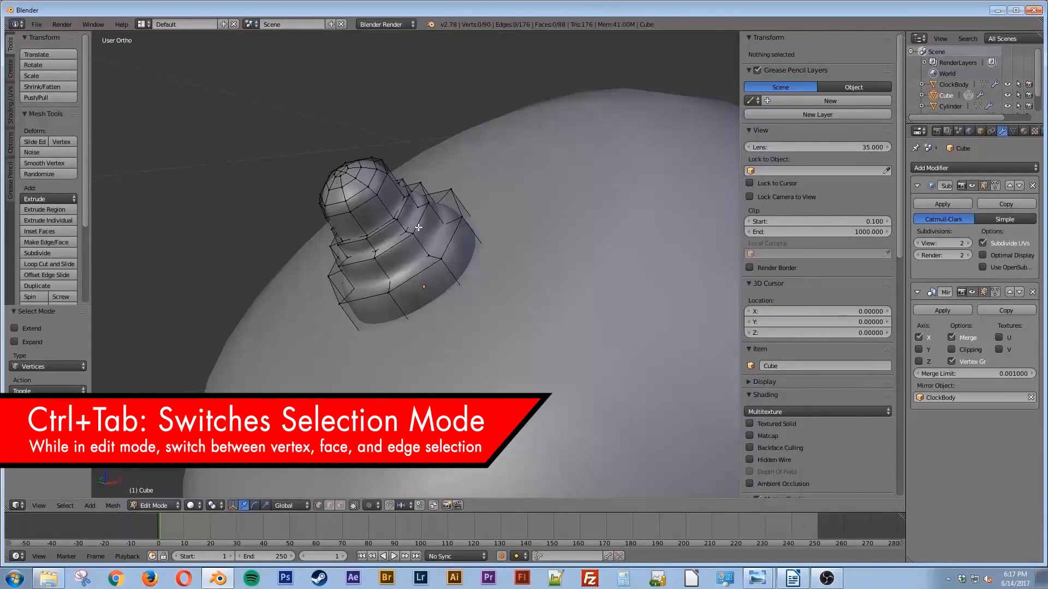
Set the mean crease to 1 on the outer and inner edge loops at the top of the knob's widest step
alt+right_click(421, 271)
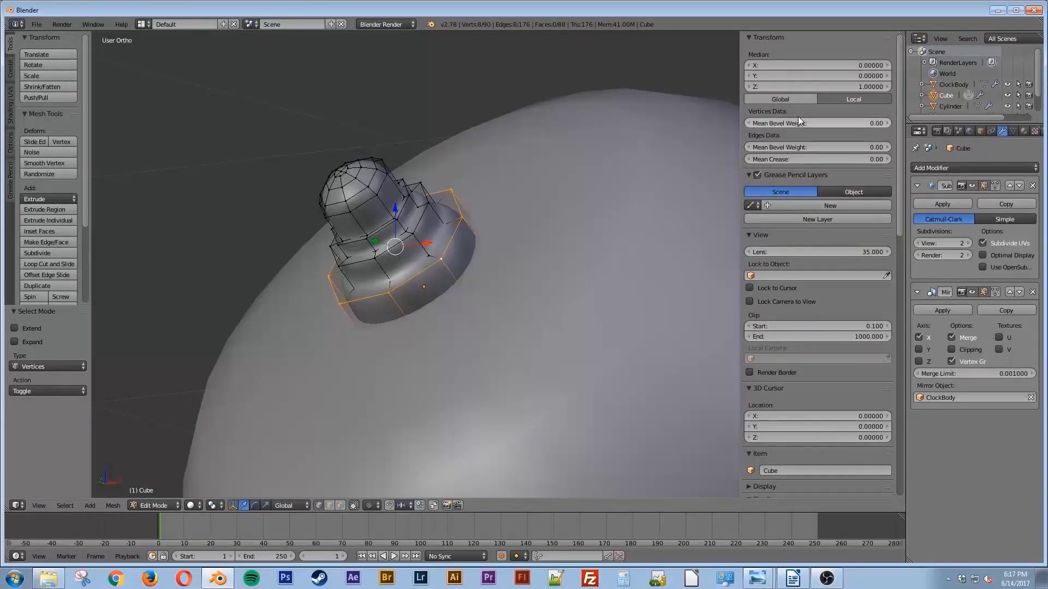
drag(791, 158, 878, 158)
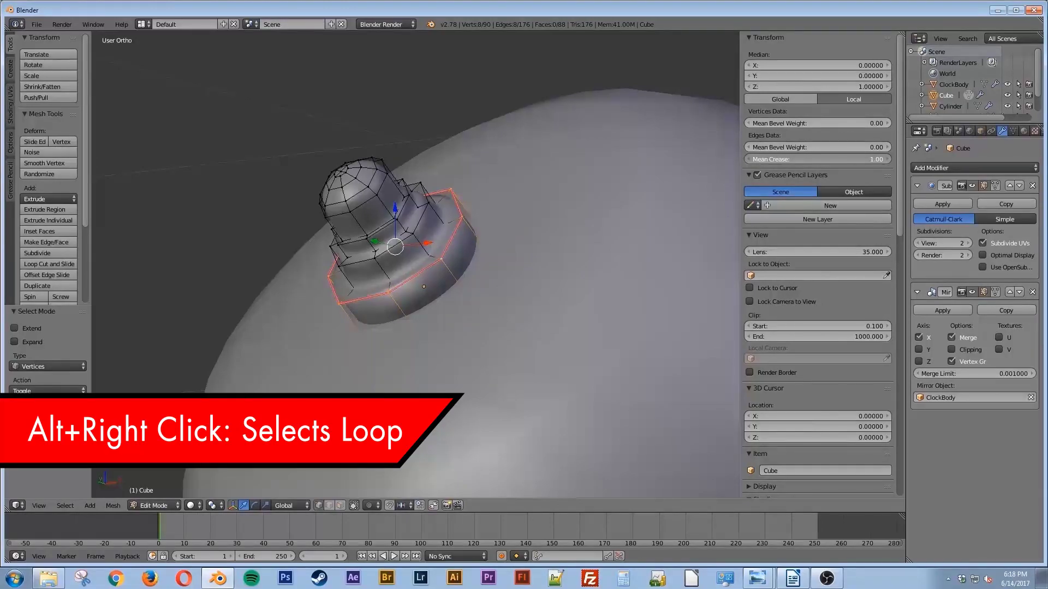
key(z)
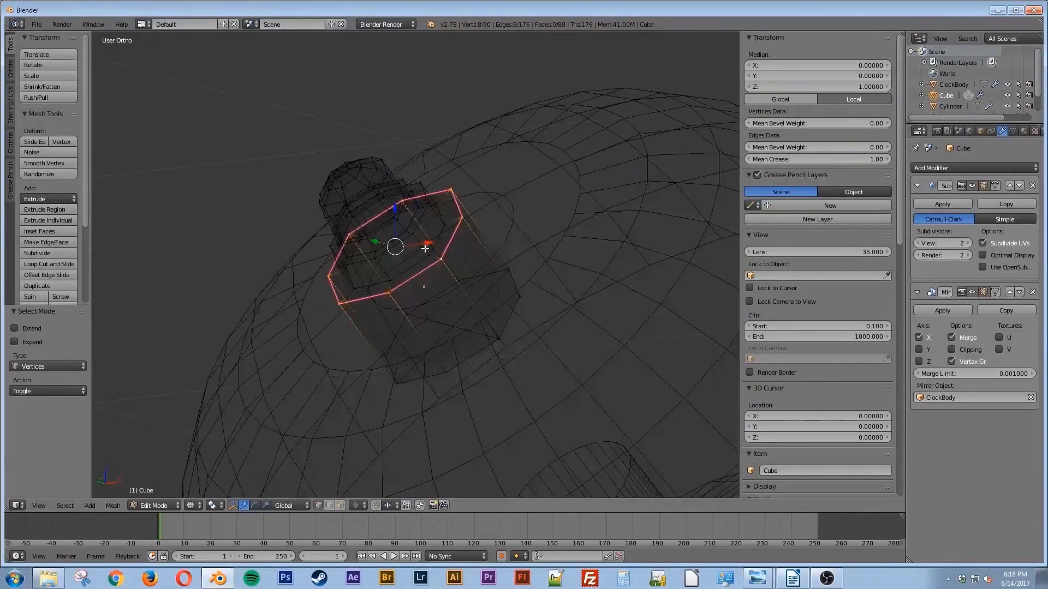
alt+right_click(409, 266)
key(z)
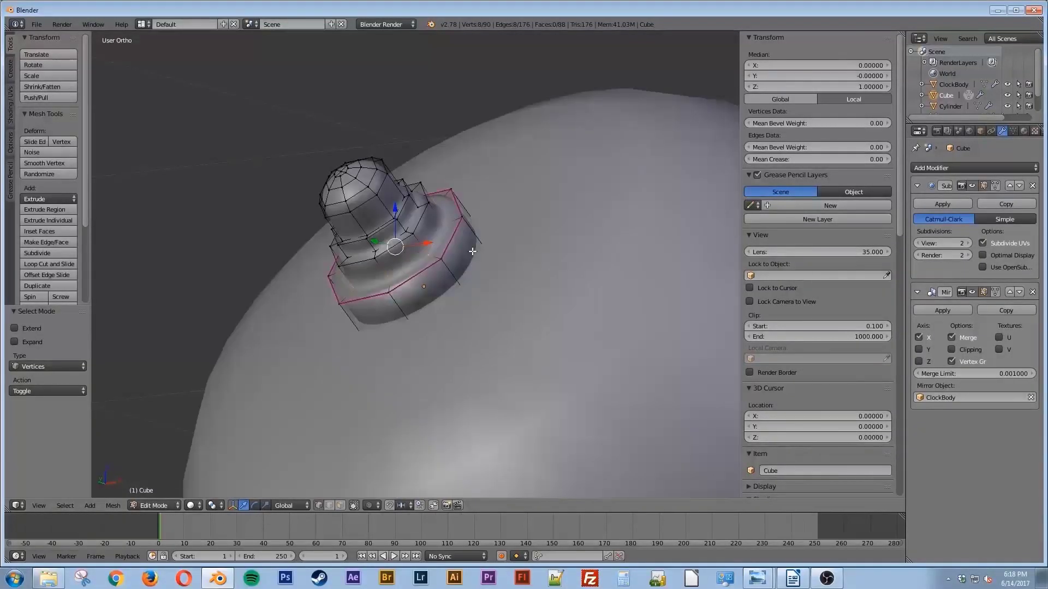
drag(780, 159, 928, 159)
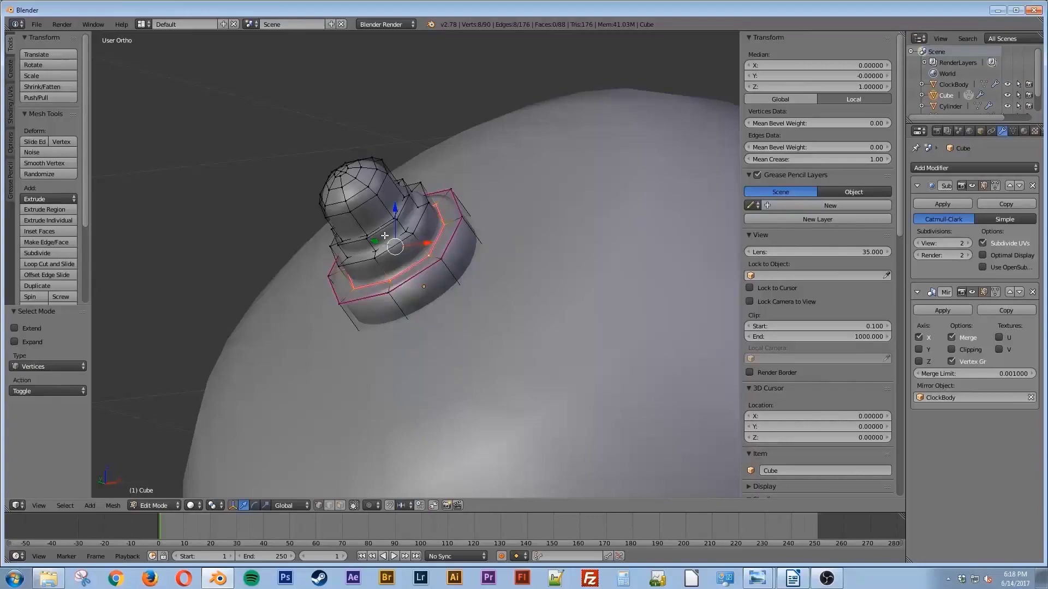
Set the mean crease to 1 on the outer and inner edge loops at the top of the knob's second step
scroll(386, 251, down, 2)
scroll(386, 250, up, 5)
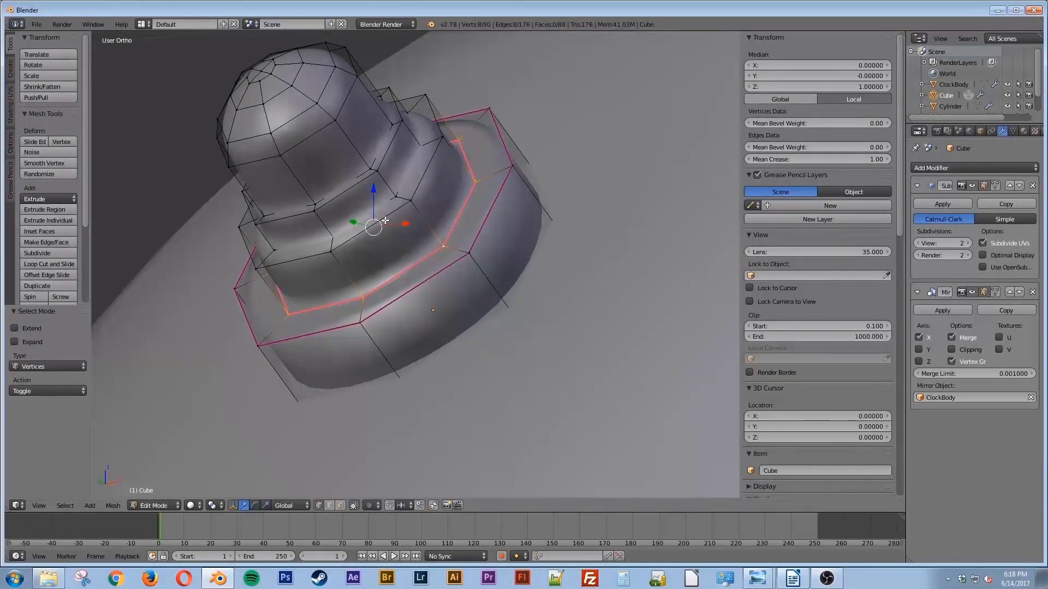
alt+right_click(385, 220)
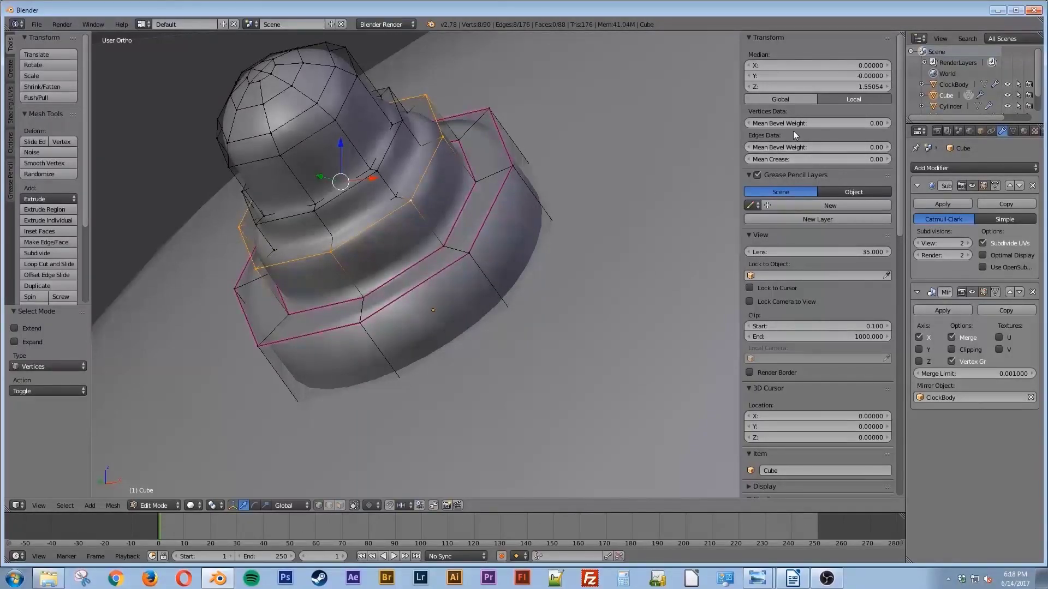
drag(775, 160, 873, 160)
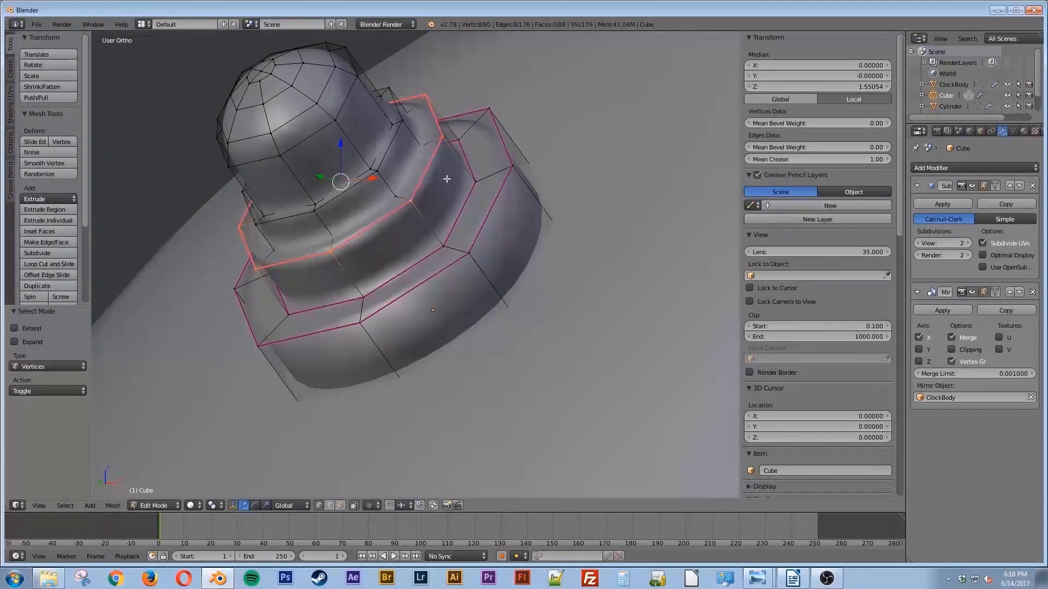
key(z)
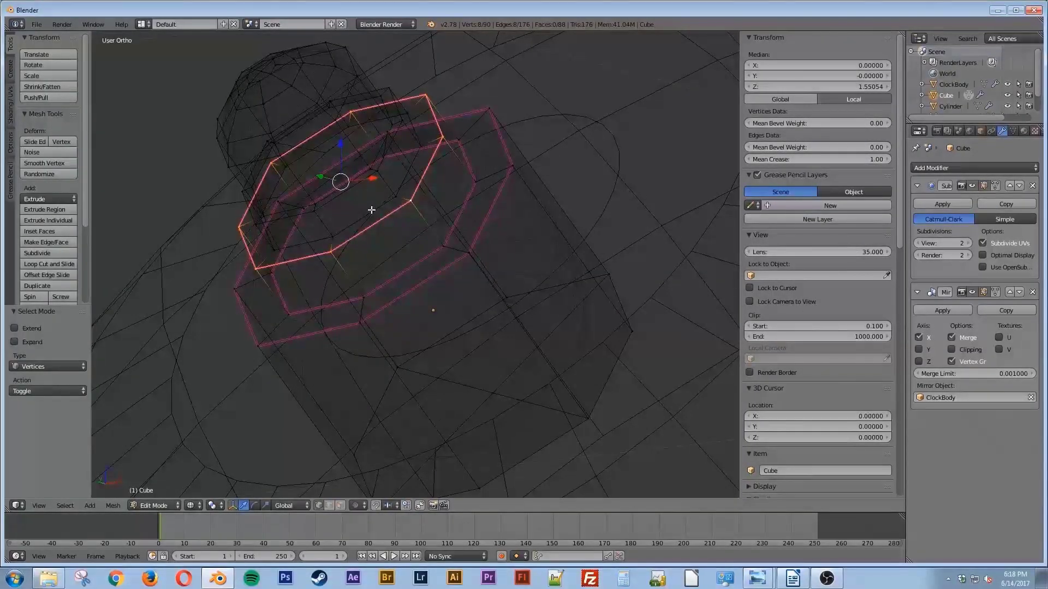
alt+right_click(371, 210)
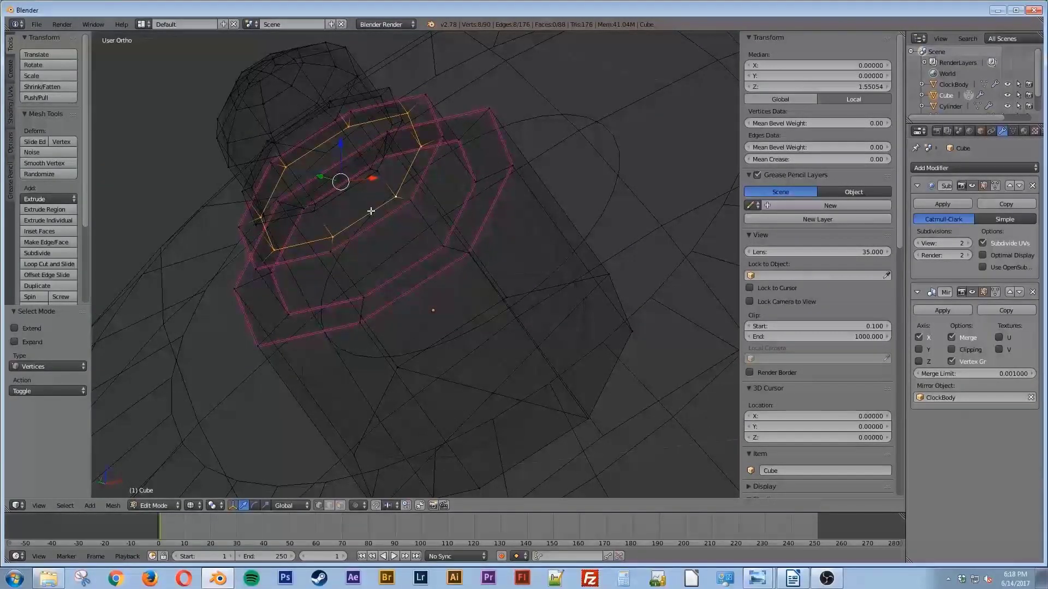
drag(777, 155, 848, 156)
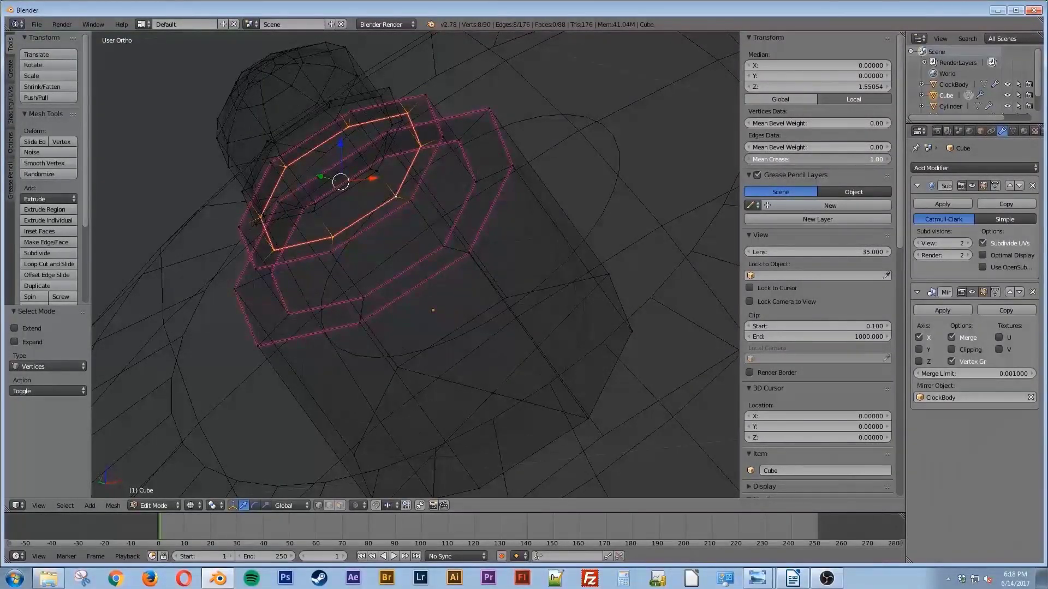
Set the mean crease to 1 on the outer and inner edge loops around the base of the knob's dome and leave Edit Mode
key(z)
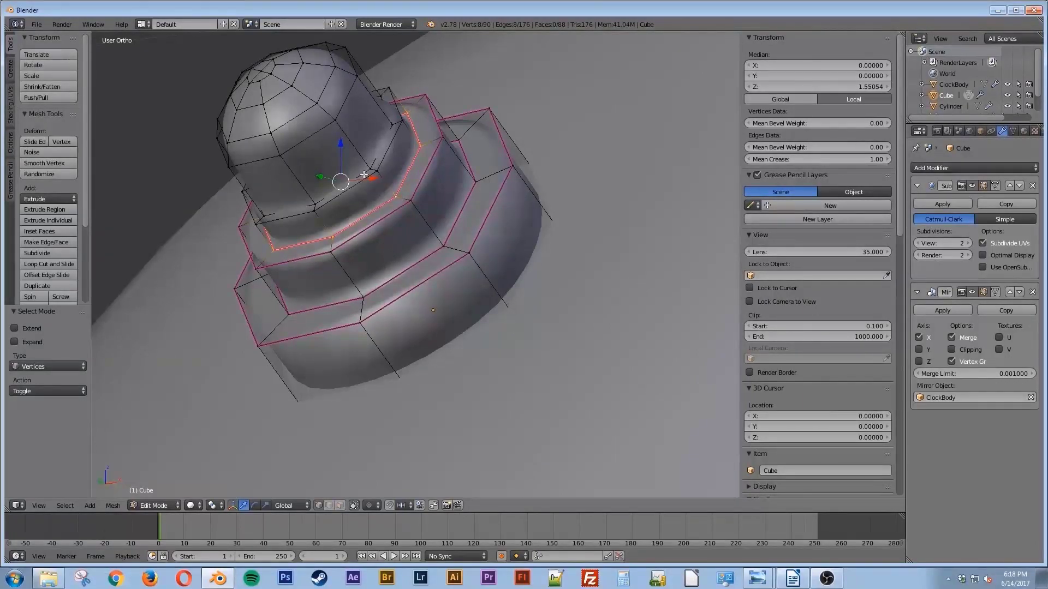
alt+right_click(356, 187)
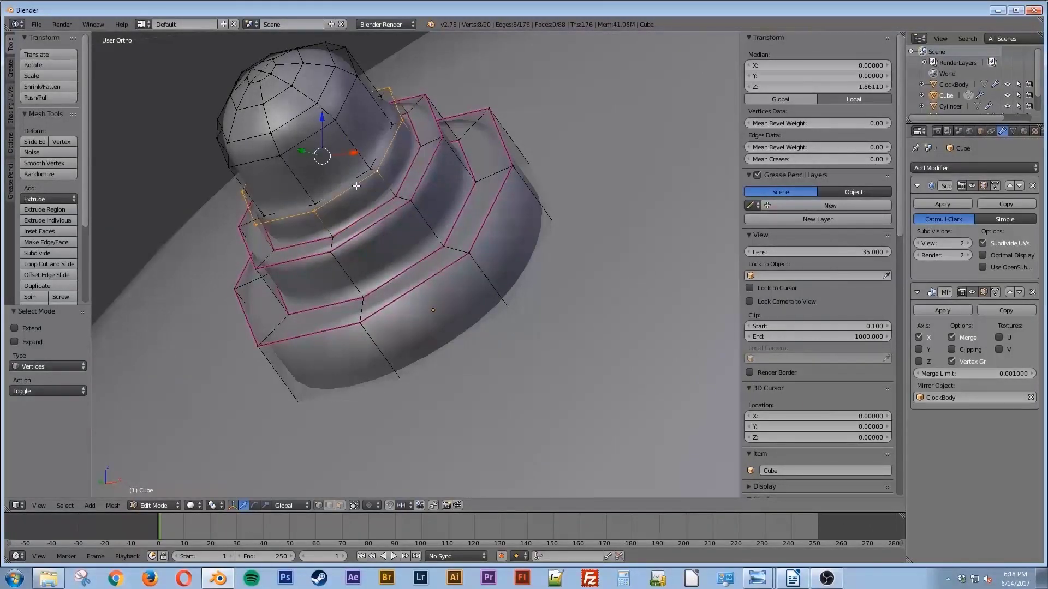
drag(778, 159, 851, 160)
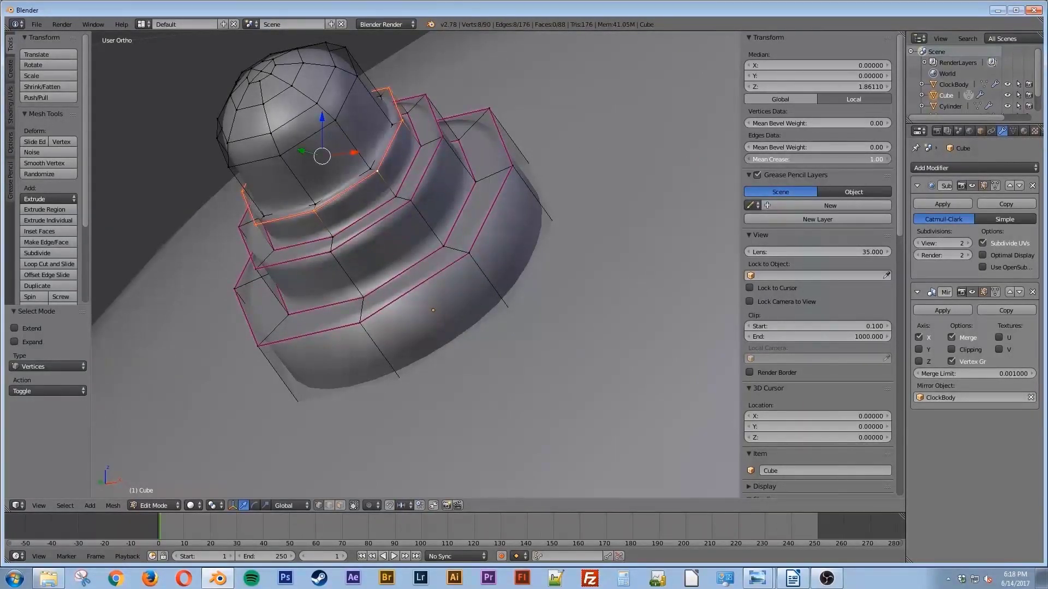
key(ctrl+z)
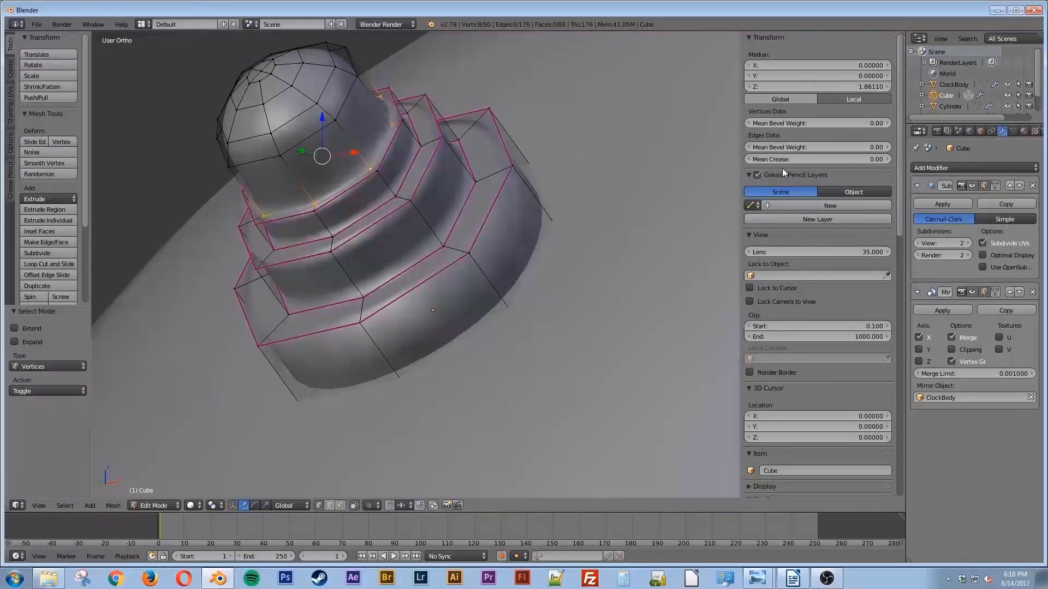
drag(781, 159, 851, 160)
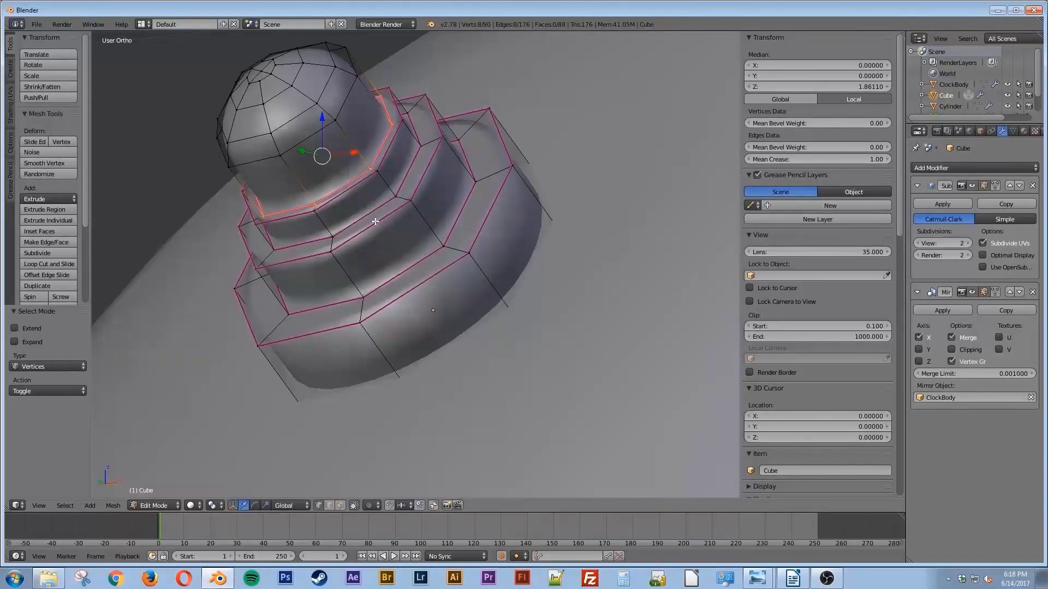
key(Tab)
Inspect the creased knob from several angles and compare the whole clock with the reference image in front view
scroll(440, 356, up, 3)
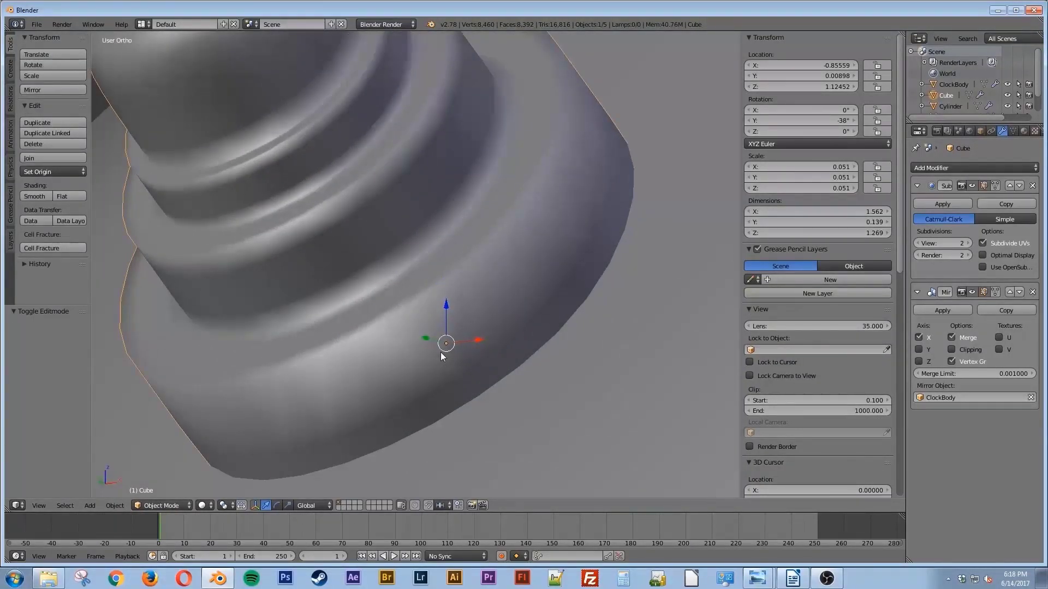
scroll(440, 356, down, 4)
key(KP_1)
scroll(441, 353, down, 2)
key(z)
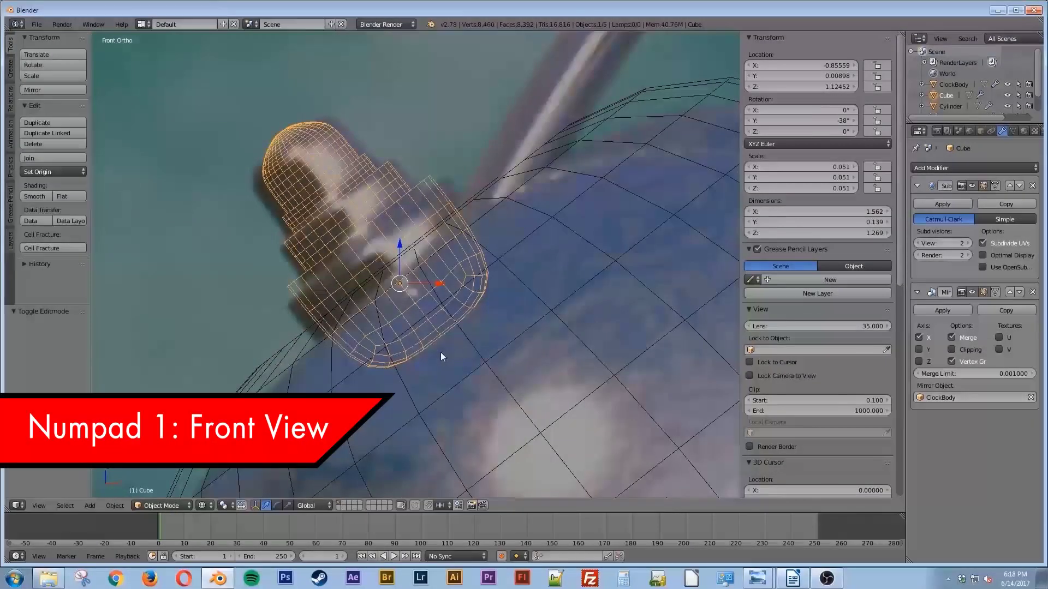
key(z)
middle_drag(441, 352, 475, 366)
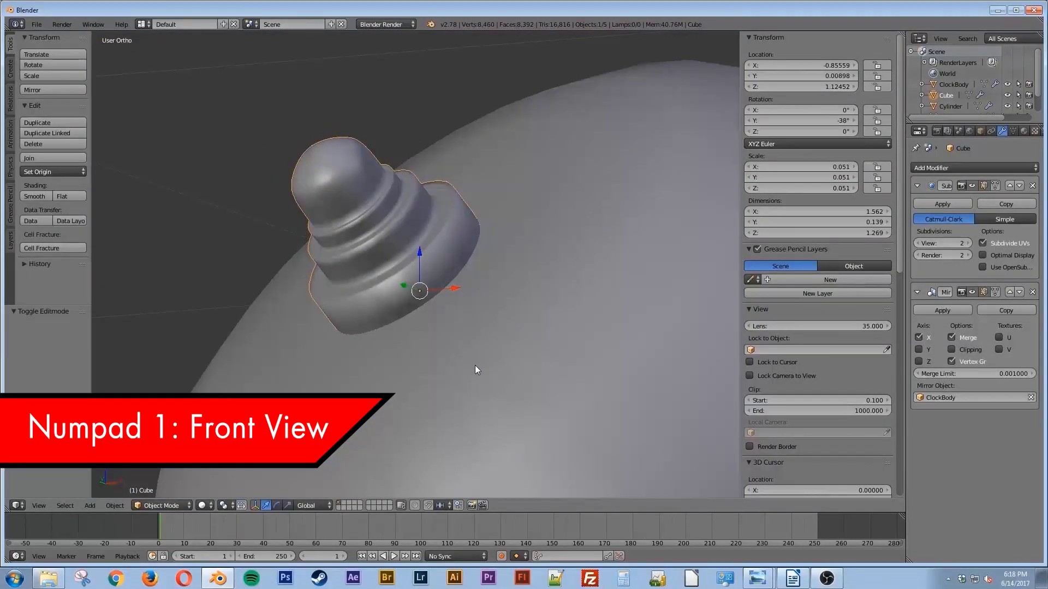
key(KP_1)
scroll(475, 365, up, 4)
scroll(483, 371, down, 3)
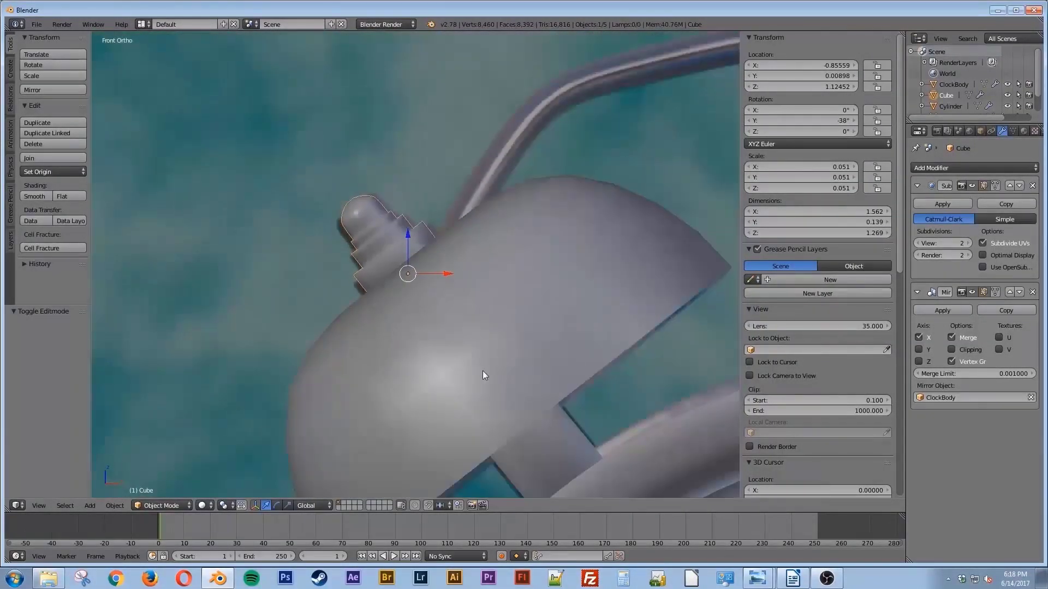
scroll(486, 375, down, 6)
shift+middle_drag(574, 408, 385, 273)
scroll(470, 312, down, 1)
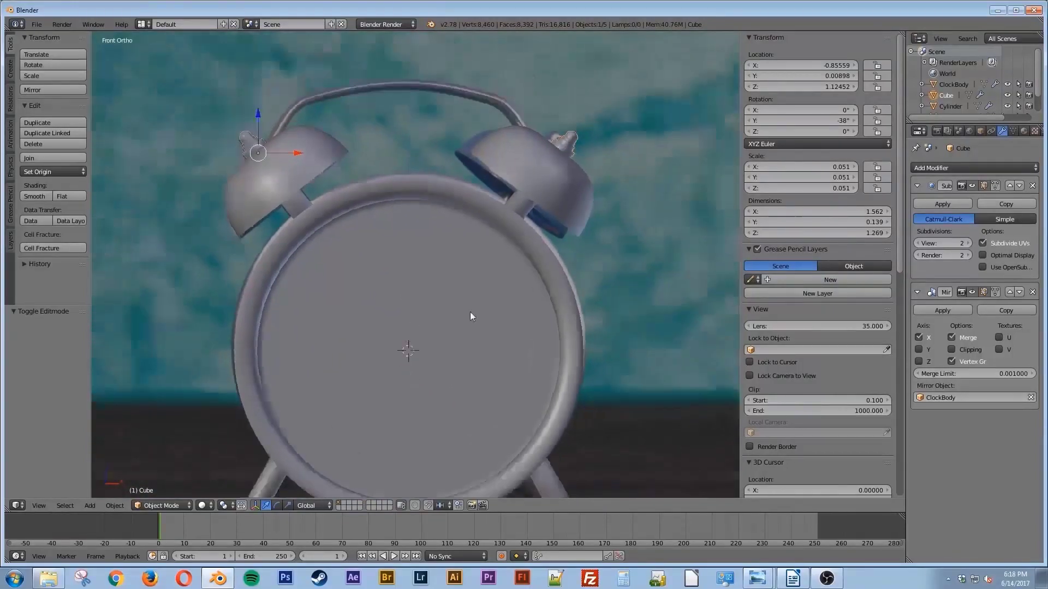
scroll(469, 312, down, 3)
shift+middle_drag(443, 321, 472, 316)
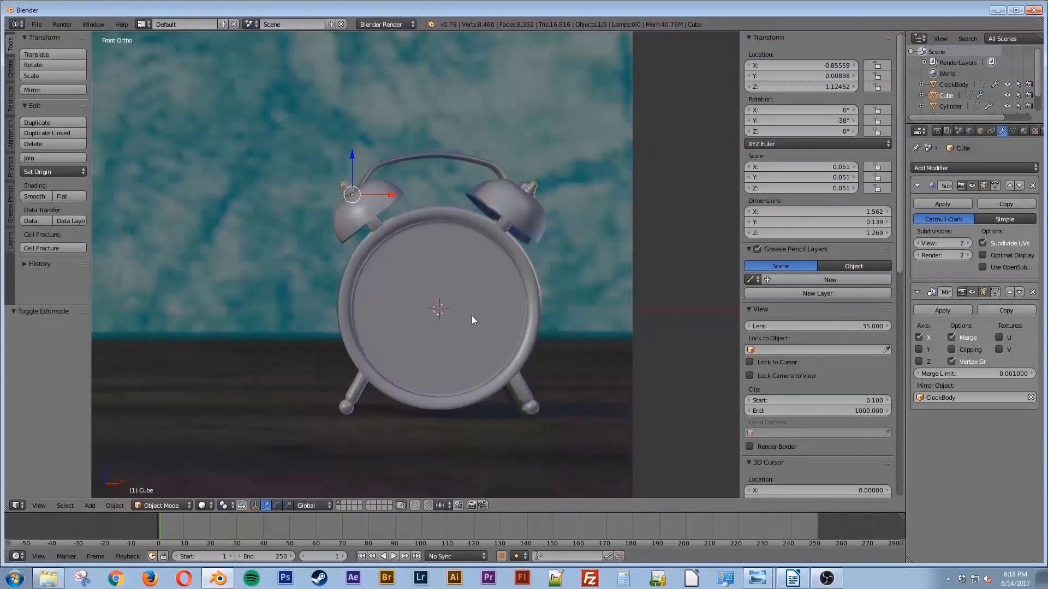
Save the file as clockOnTable in the ClockTutorial folder on the Desktop
key(ctrl+s)
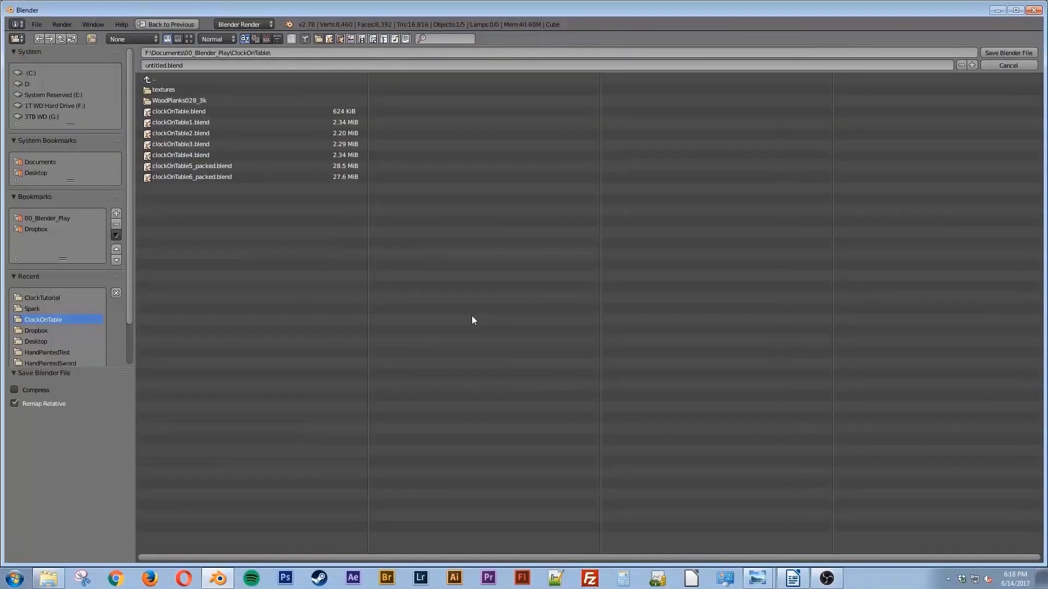
click(28, 173)
click(172, 90)
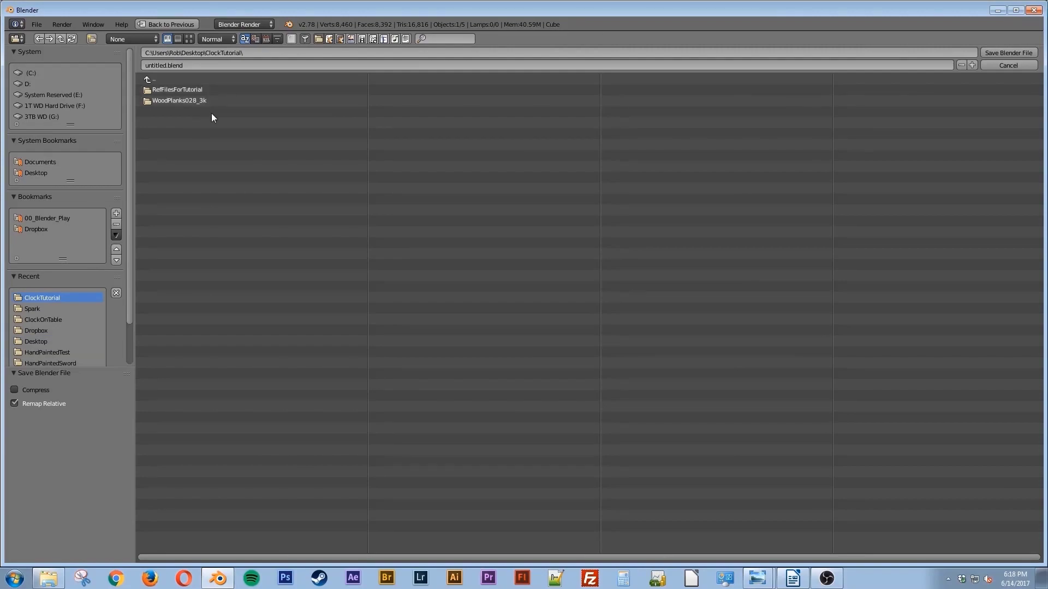
click(174, 66)
text(clockOn)
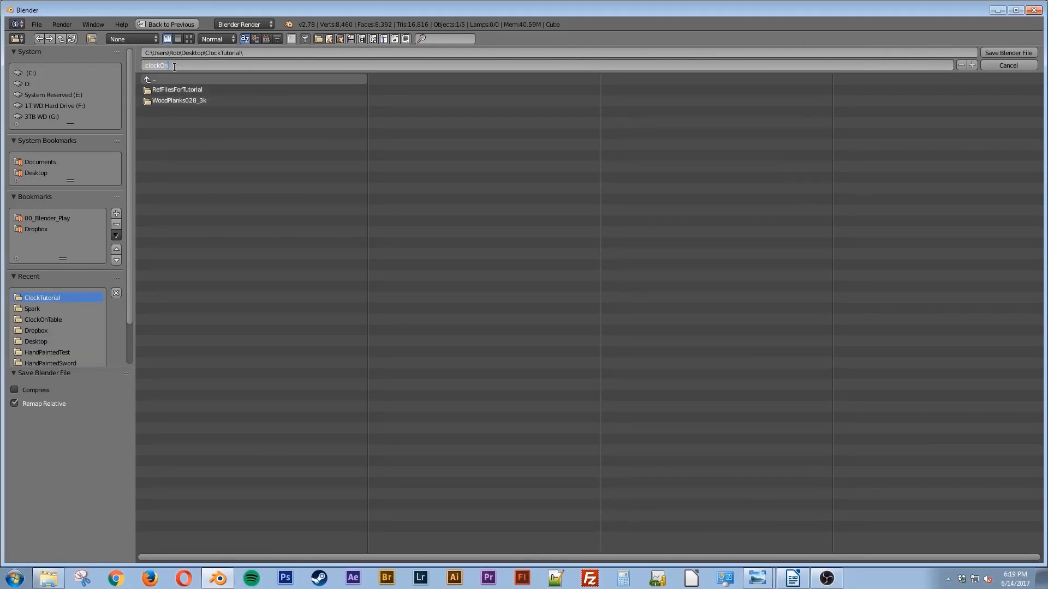
text(Table)
key(Return)
key(Return)
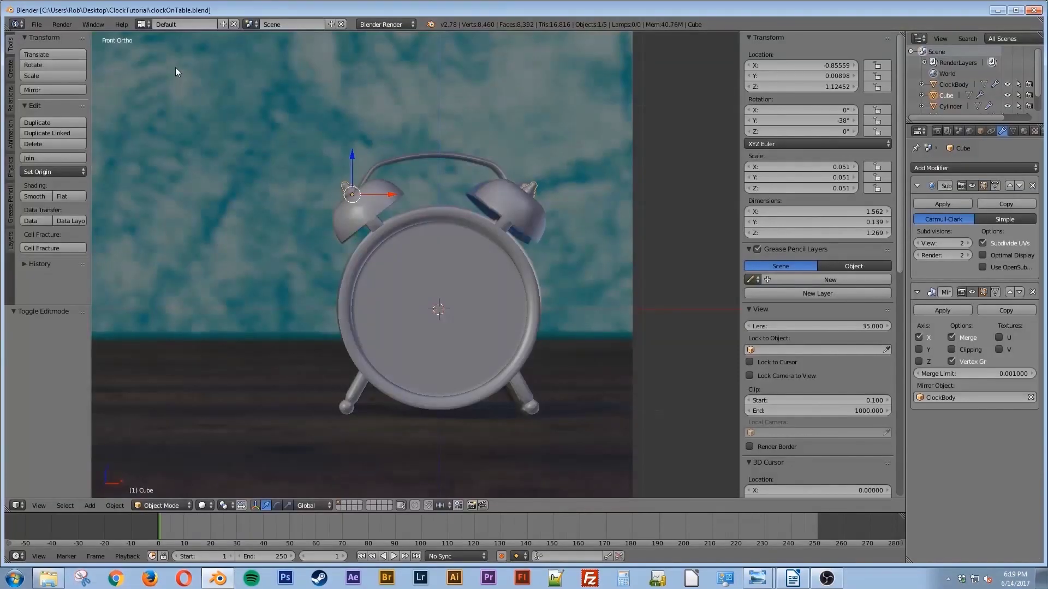
Rename the object that forms the clock's feet as Legs
right_click(352, 387)
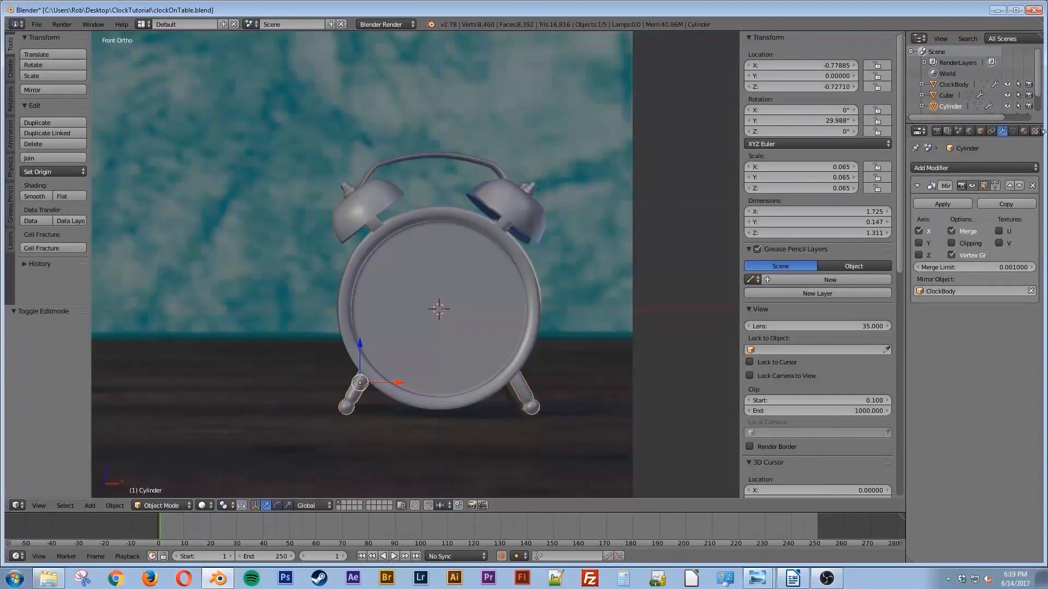
double_click(951, 105)
text(Legs)
key(Return)
Rename the mirrored bell object as Ear
right_click(372, 201)
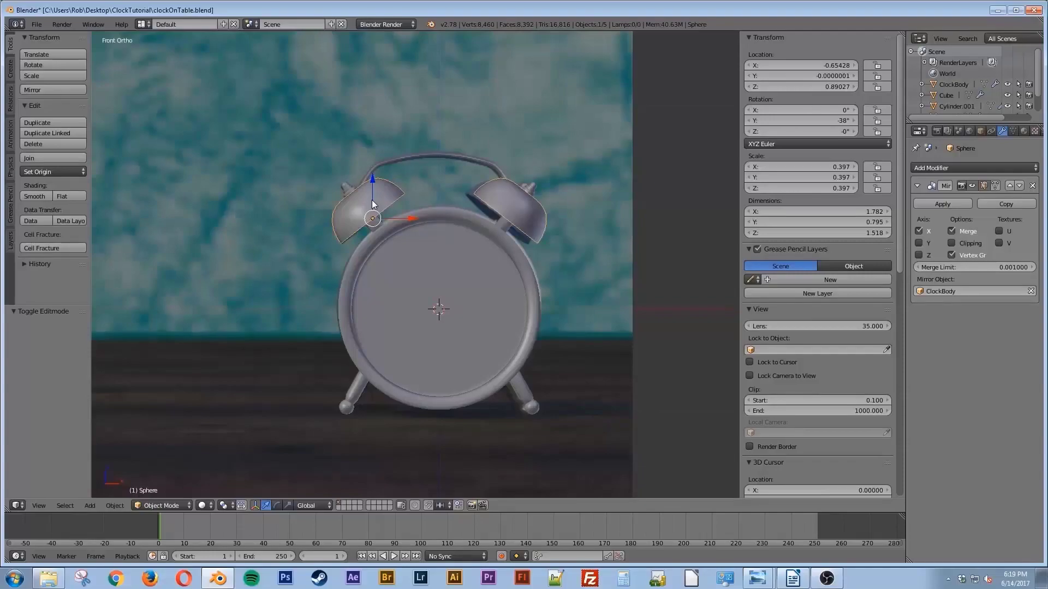
scroll(1040, 87, down, 2)
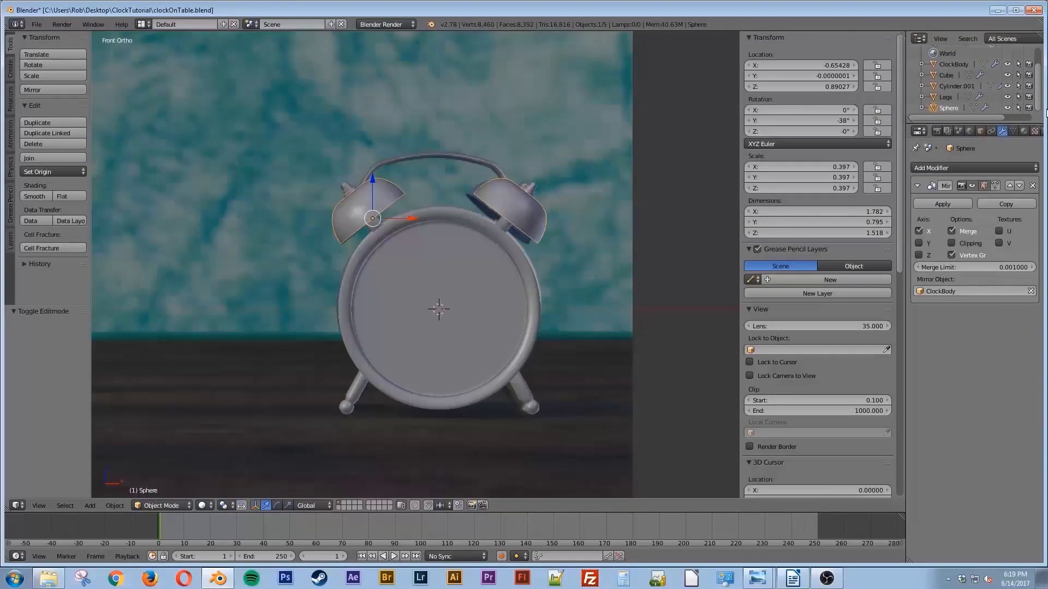
double_click(950, 108)
key(BackSpace)
key(Return)
Rename the post connecting the bell to the clock body as EarBottom
right_click(376, 226)
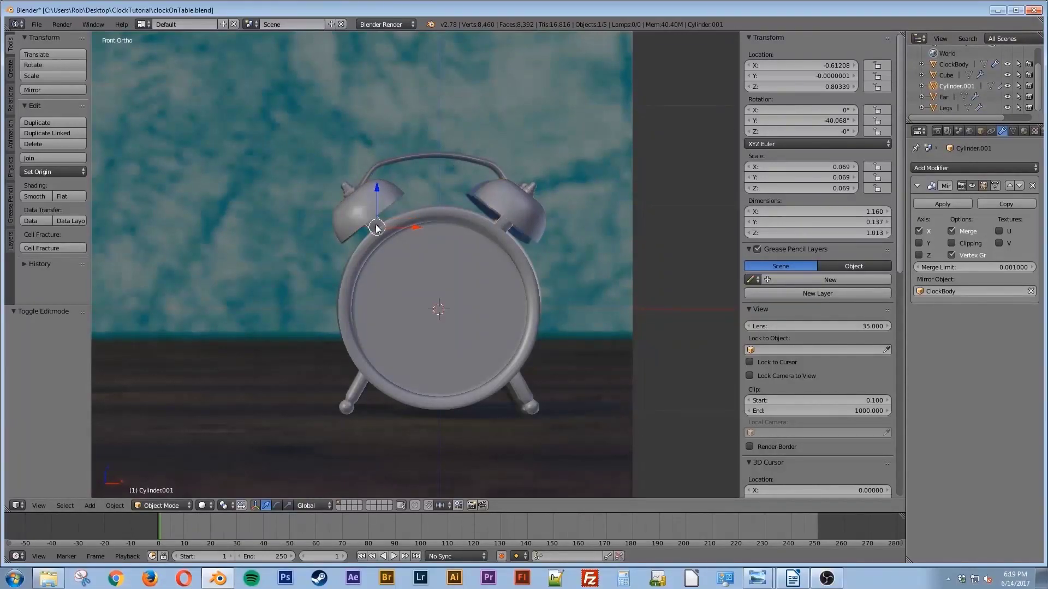
double_click(956, 86)
text(E)
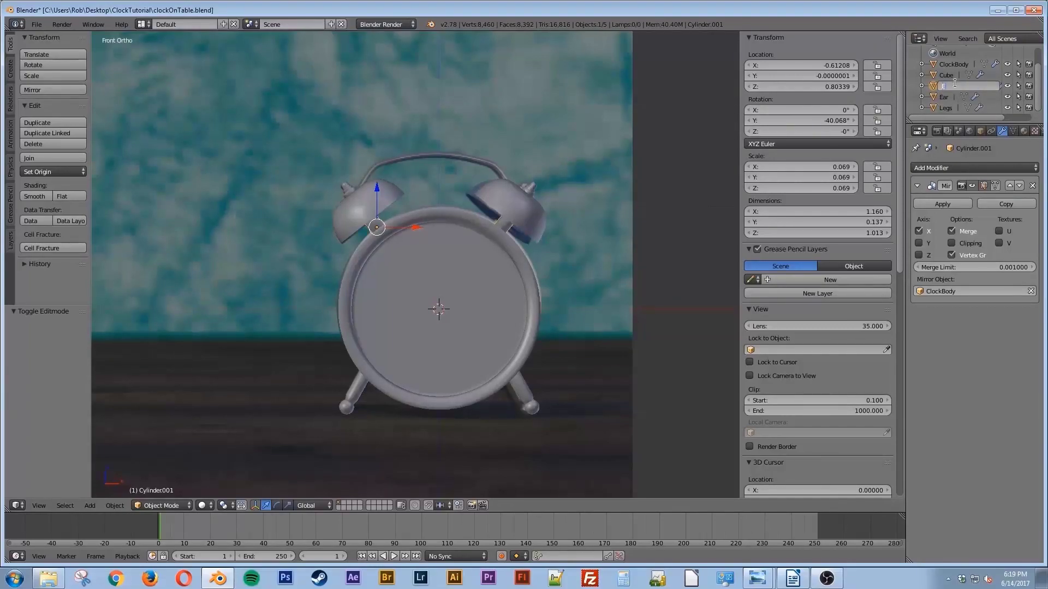
text(arBottom)
key(Return)
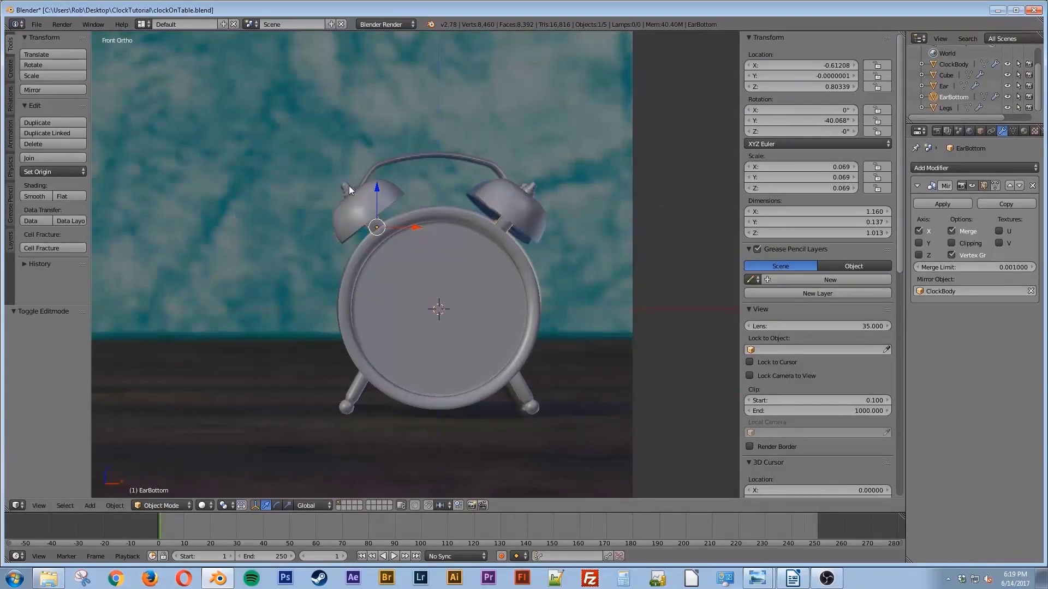
Rename the stepped knob on top of the bell as EarTop
right_click(348, 186)
double_click(951, 75)
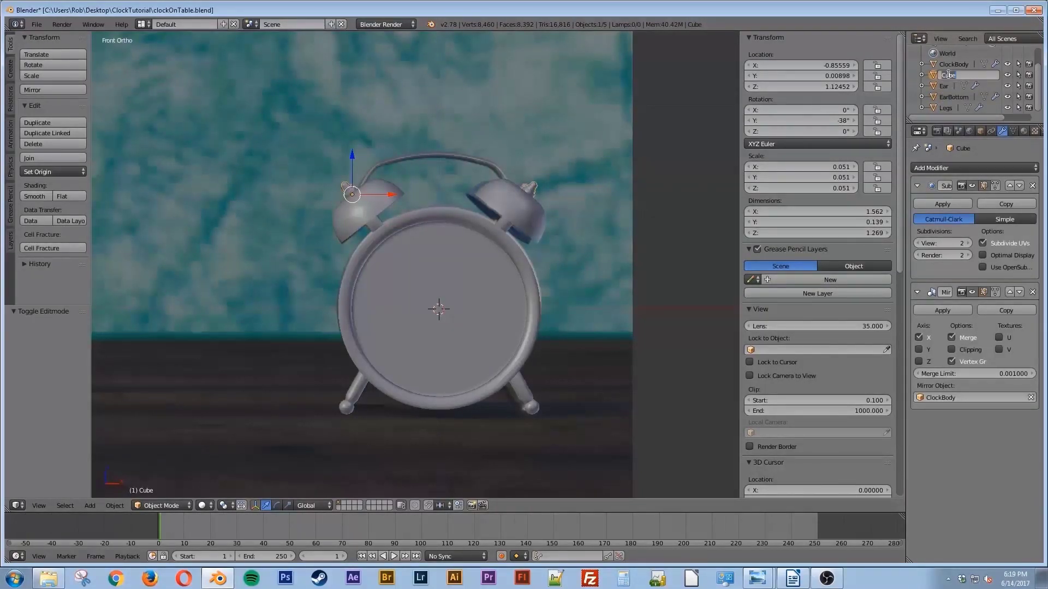
text(EarTop)
key(Return)
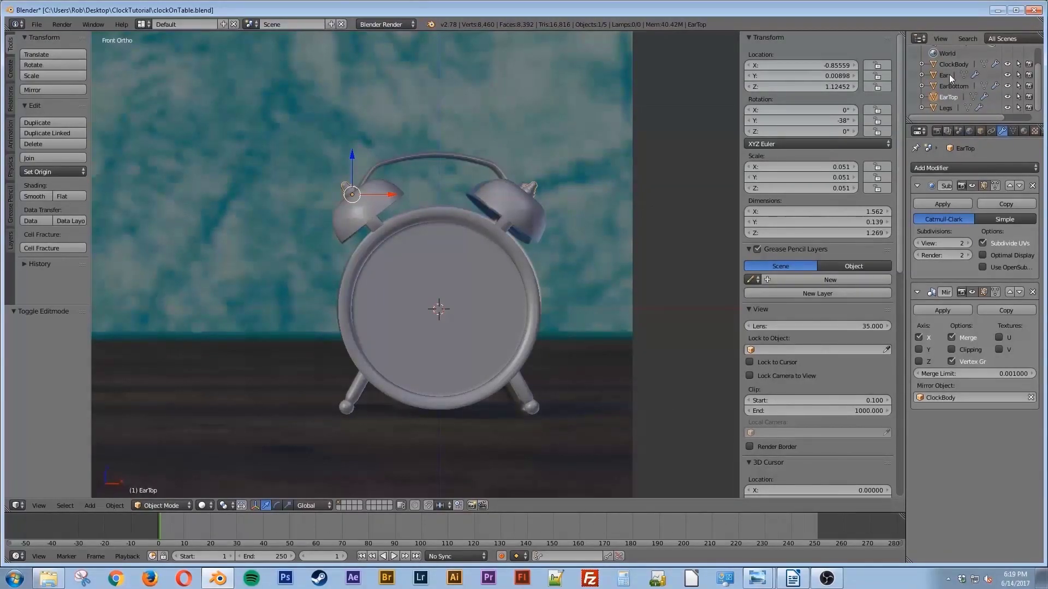
Select the clock body and enter Edit Mode on it in top view
middle_drag(421, 174, 504, 312)
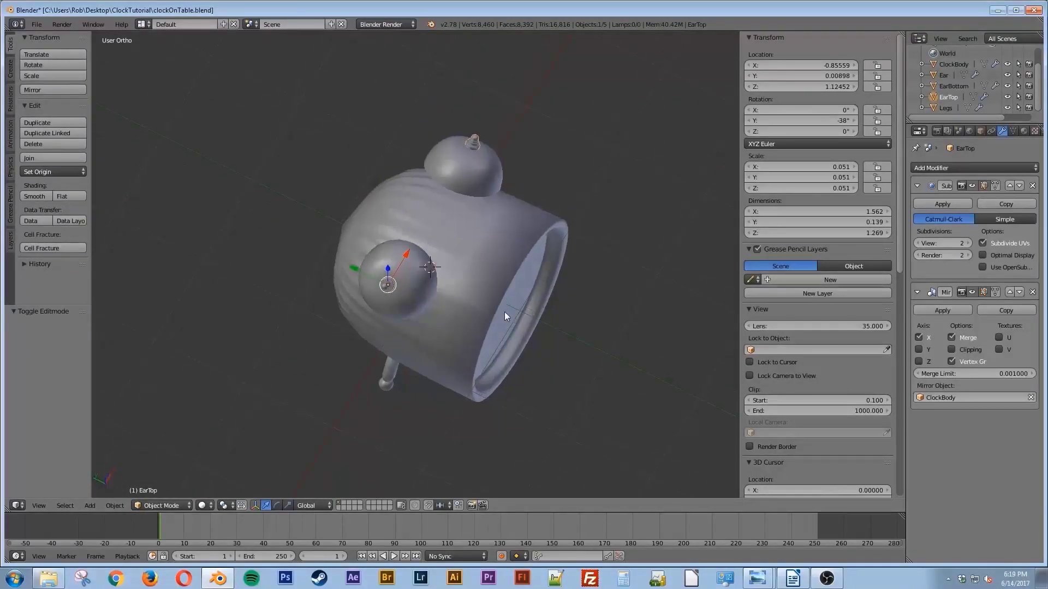
right_click(469, 254)
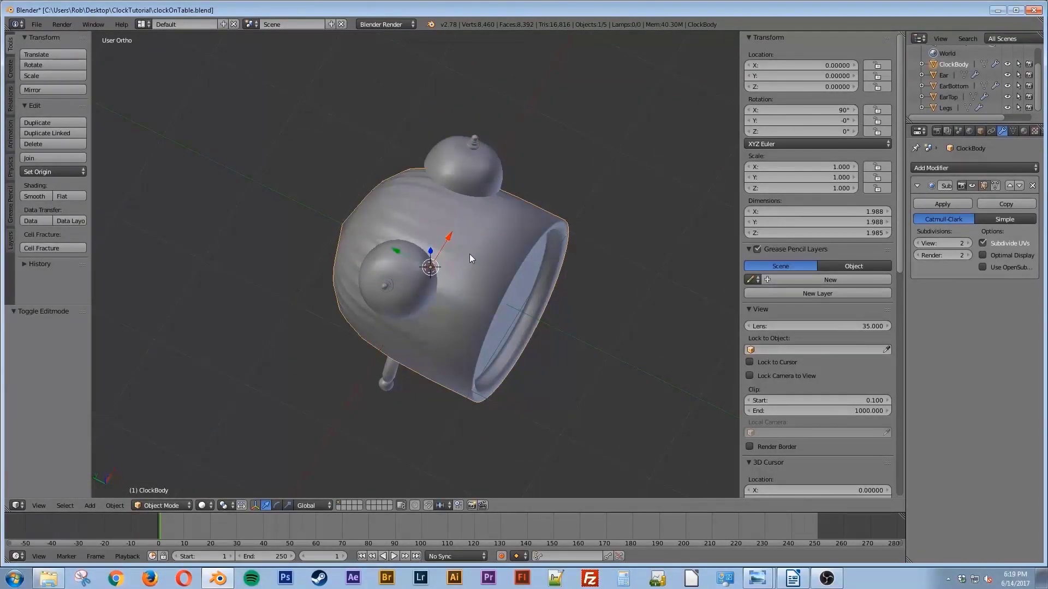
key(KP_7)
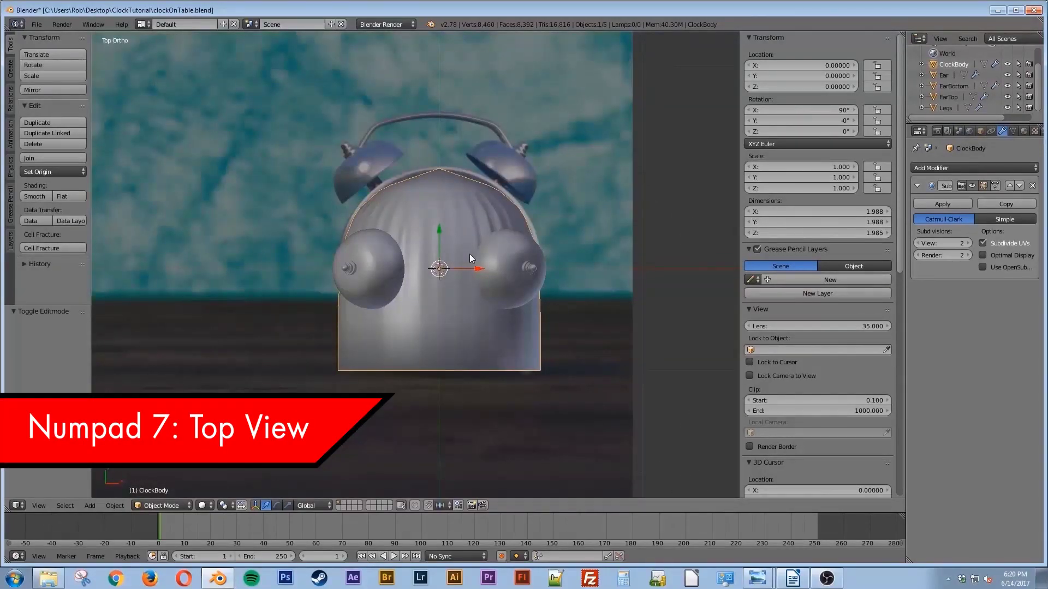
key(Tab)
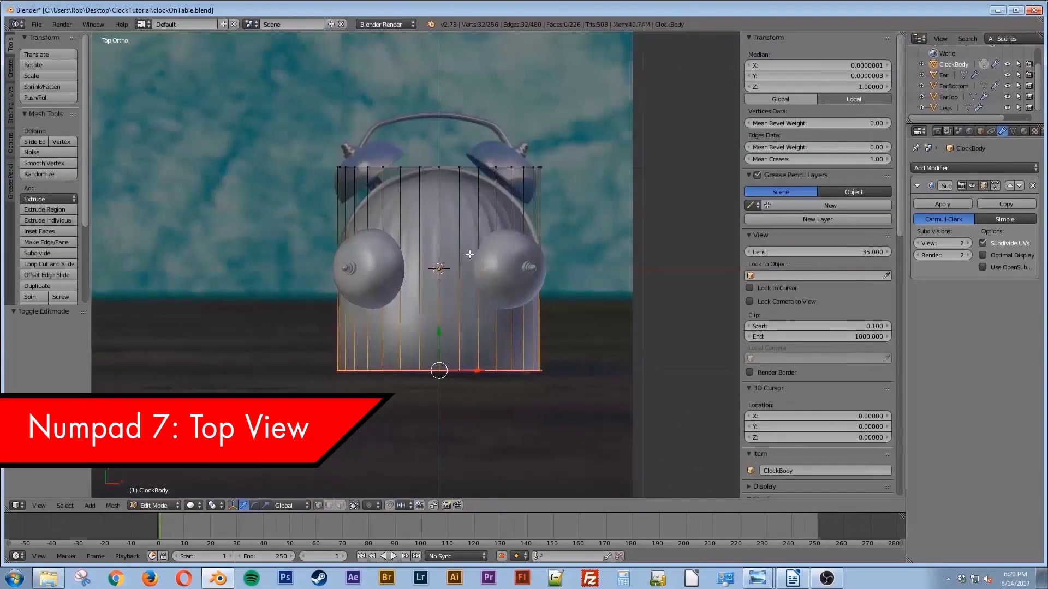
Try to shorten the clock body by box-selecting its rear vertices in solid shading and moving them about -0.166 in Y
key(a)
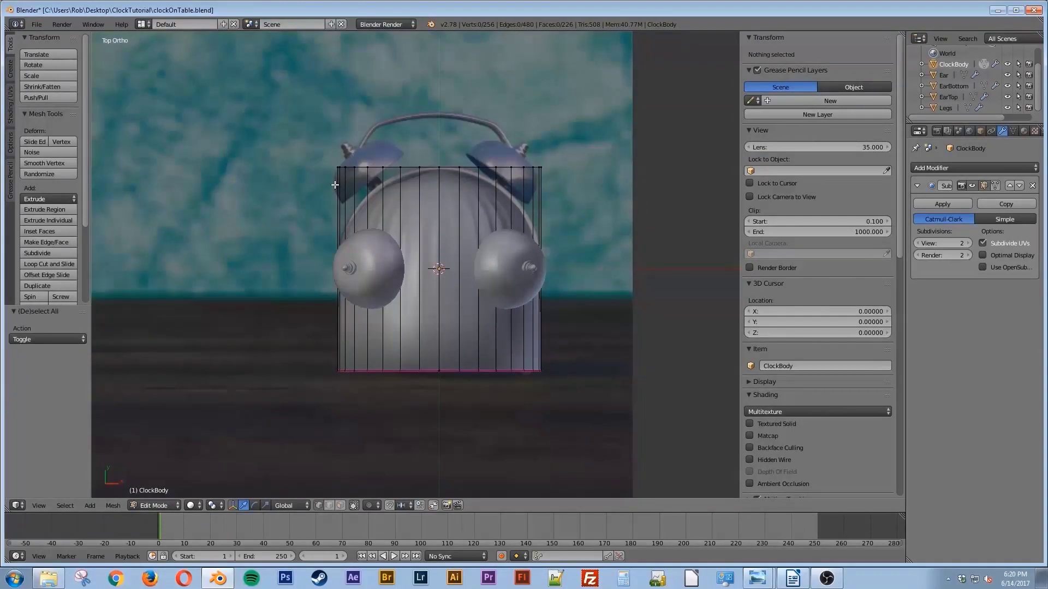
key(a)
key(a)
key(b)
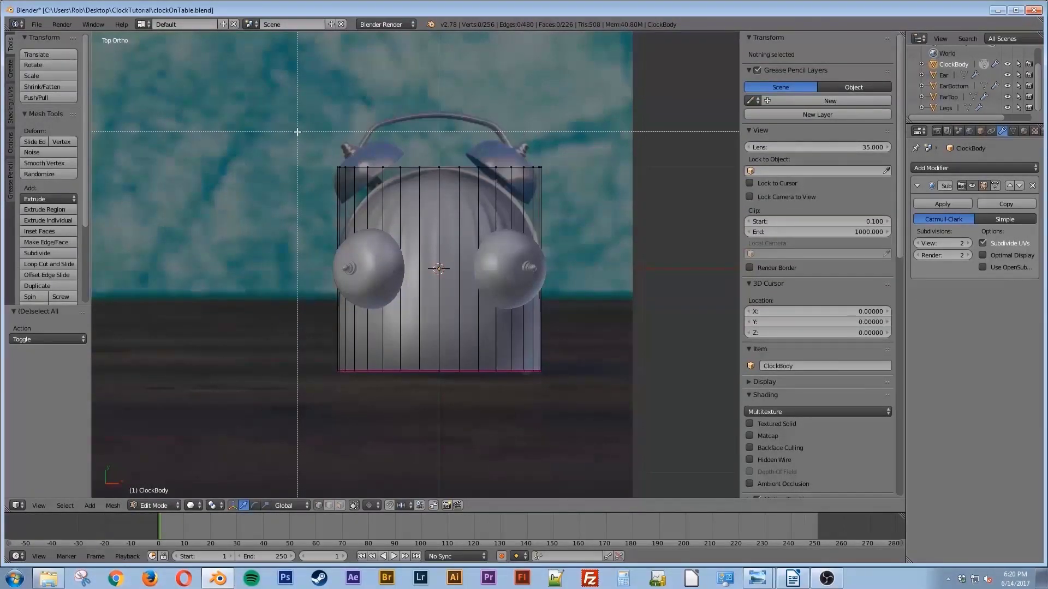
drag(297, 131, 652, 200)
drag(439, 131, 446, 147)
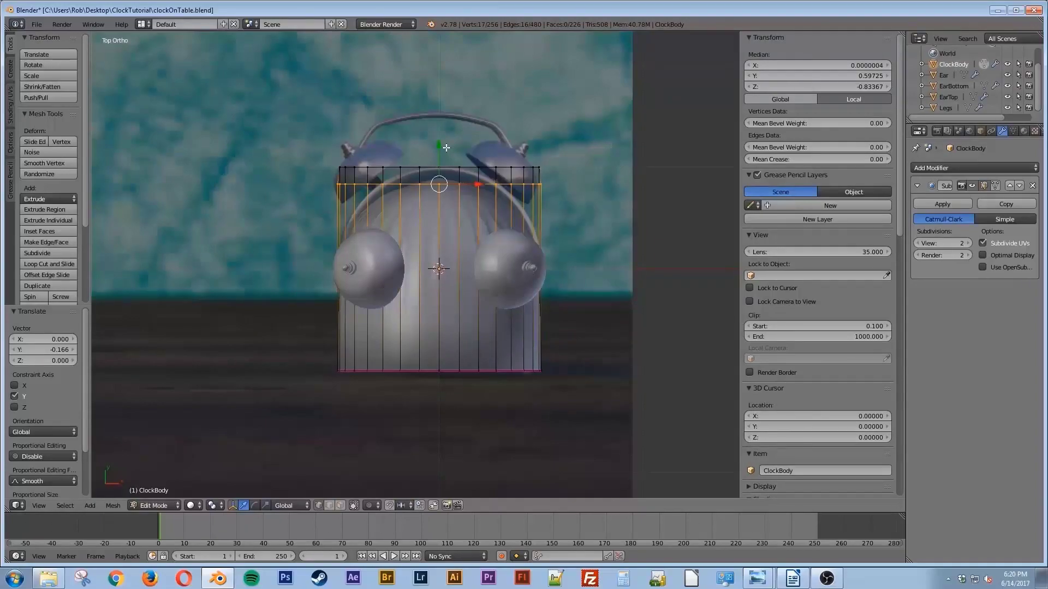
key(ctrl+z)
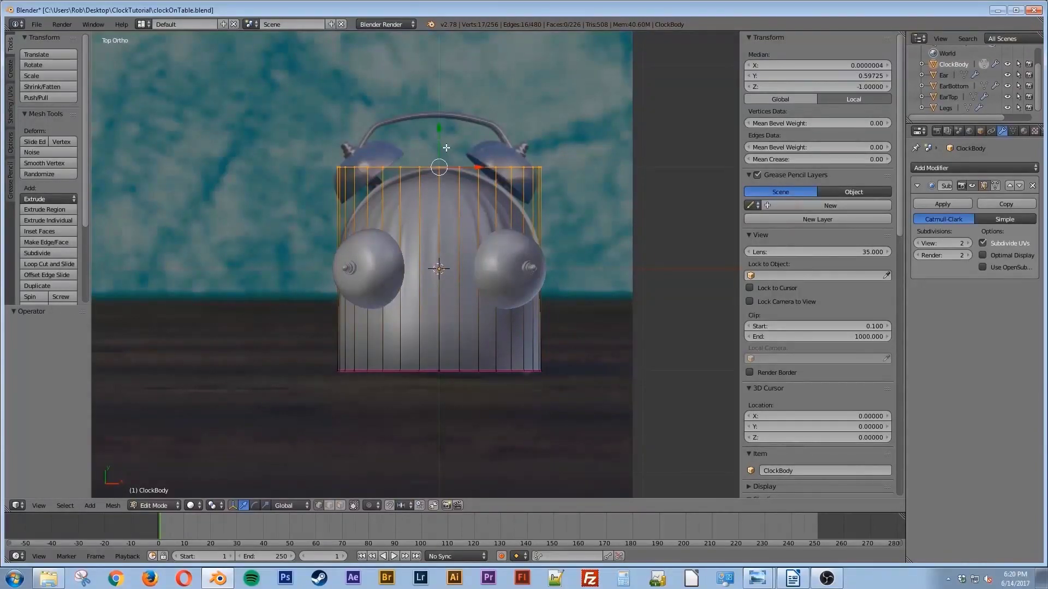
Shorten the clock body by box-selecting all its rear vertices in wireframe and moving them about -0.537 in Y, leaving Edit Mode in solid shading
key(z)
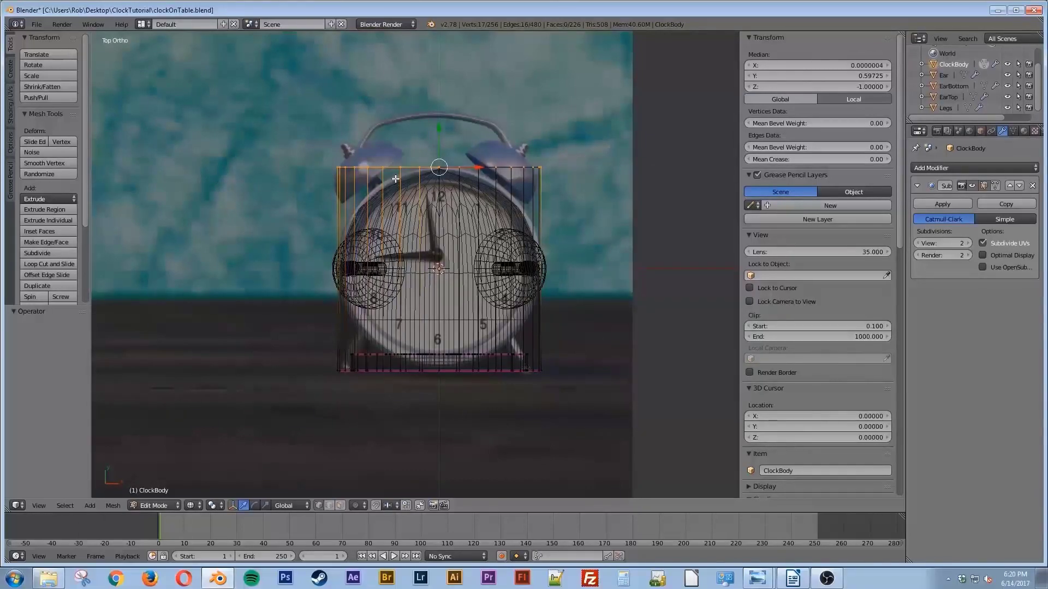
key(a)
key(b)
drag(286, 115, 584, 199)
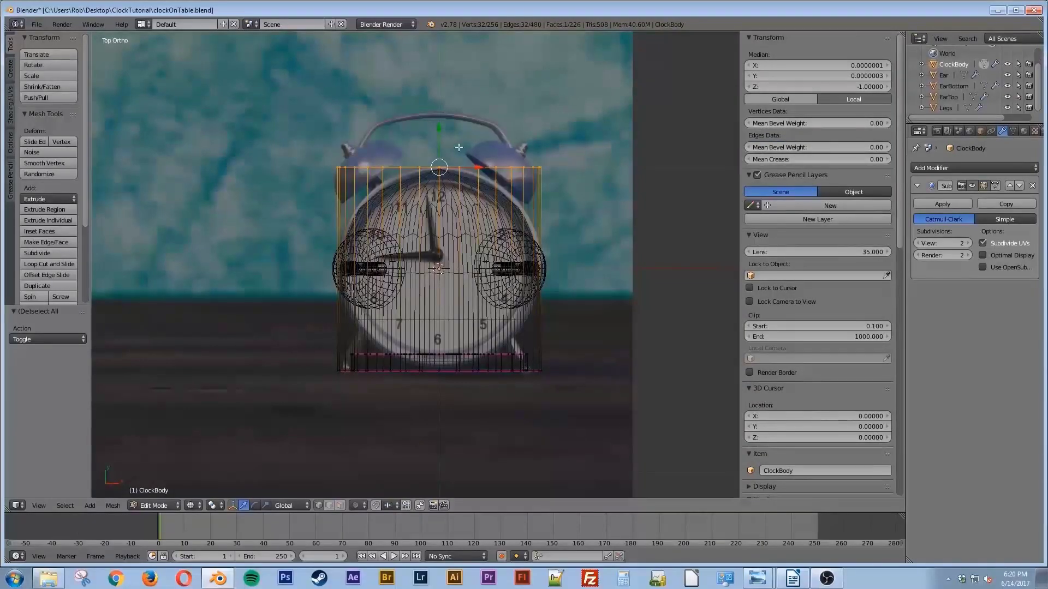
drag(440, 127, 471, 182)
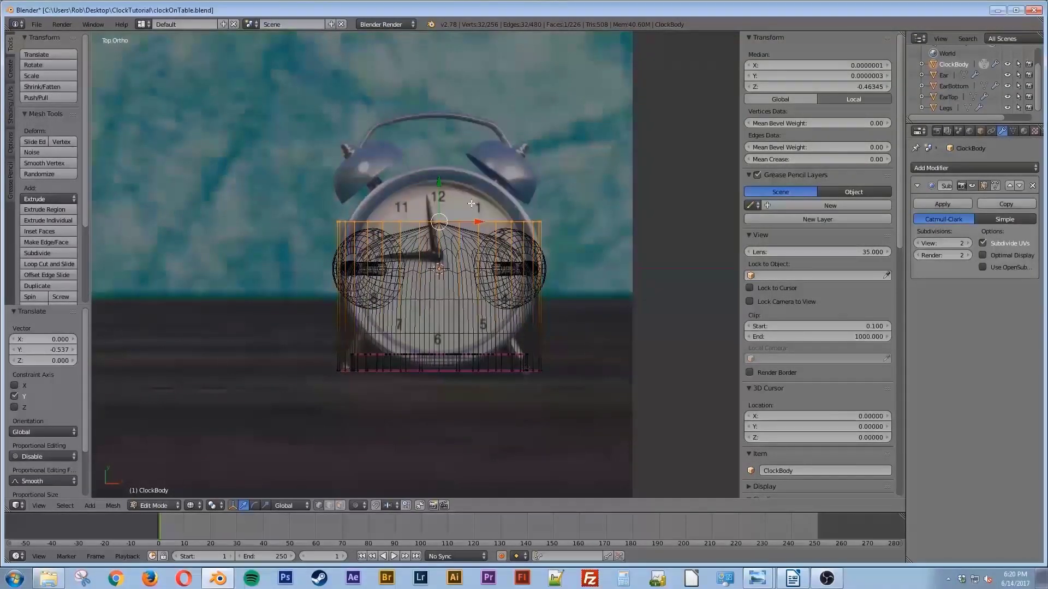
key(Tab)
mouse_move(414, 367)
middle_down()
mouse_move(559, 273)
mouse_move(526, 279)
mouse_move(519, 297)
mouse_move(549, 334)
mouse_move(498, 305)
mouse_move(582, 273)
mouse_move(609, 288)
mouse_move(592, 310)
mouse_move(493, 344)
mouse_move(475, 309)
middle_up()
key(z)
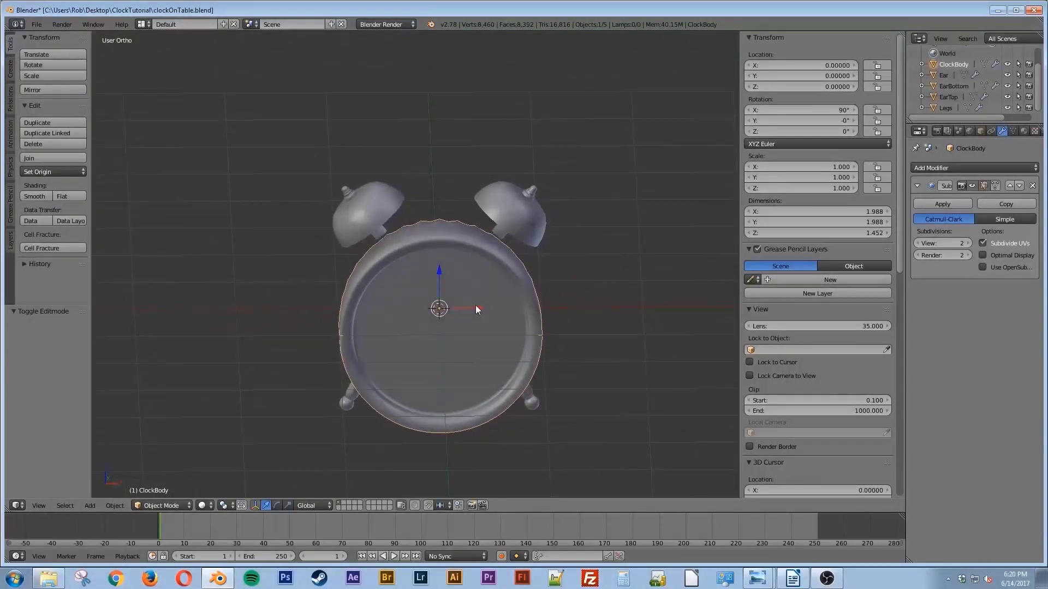
Select the bell, its stem and its top knob together and move them about -0.402 along Y in top view
right_click(382, 235)
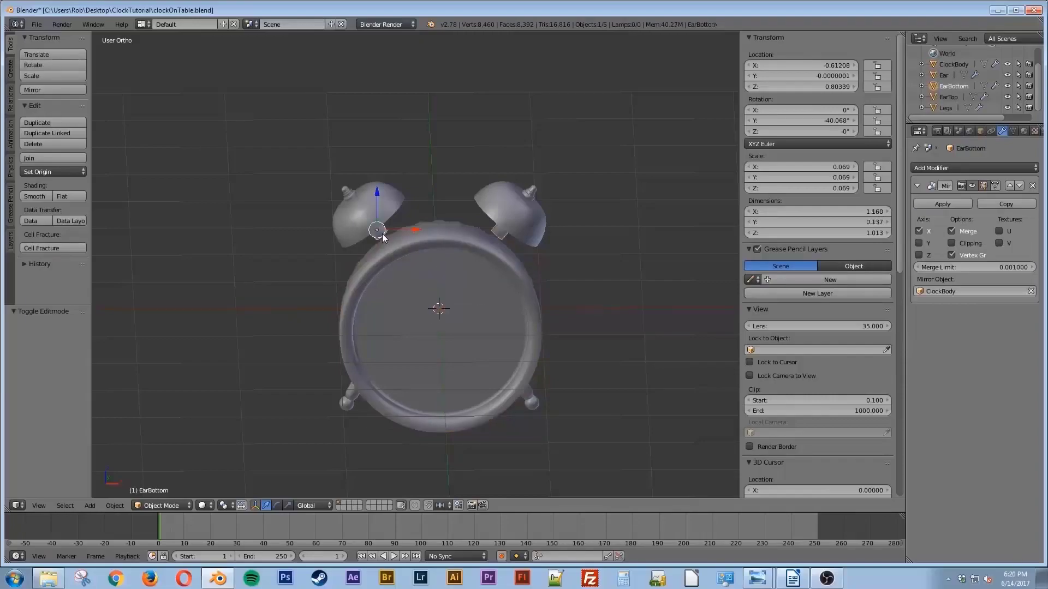
shift+right_click(389, 207)
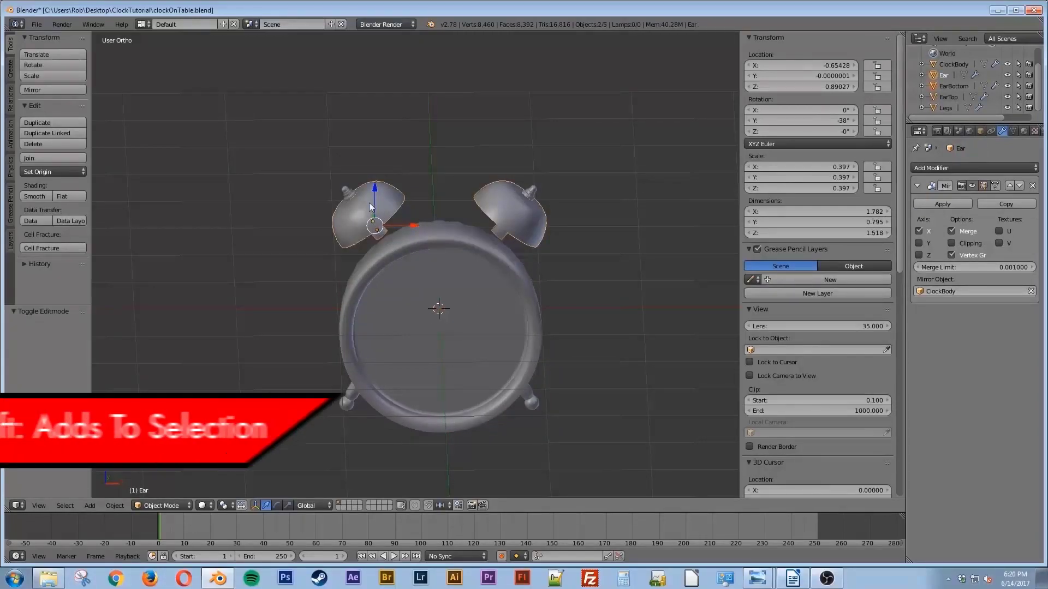
shift+right_click(345, 192)
key(KP_7)
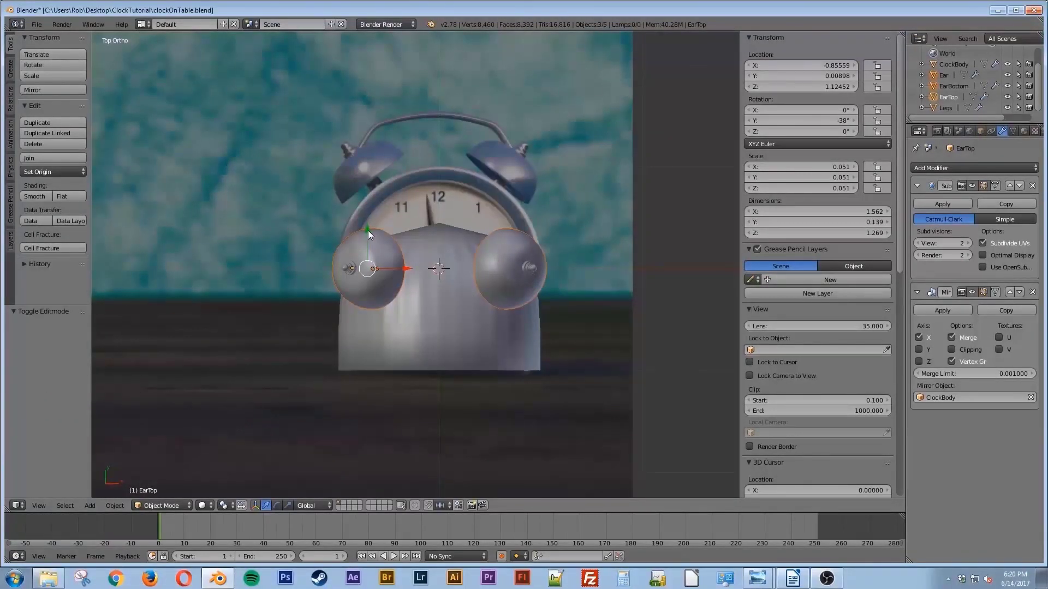
key(g)
key(y)
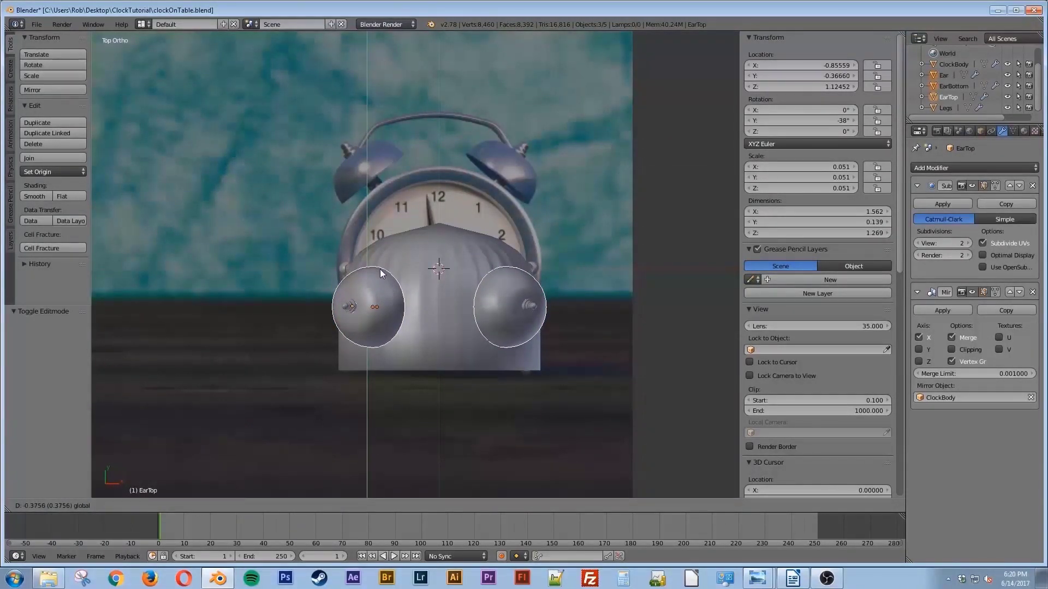
click(381, 270)
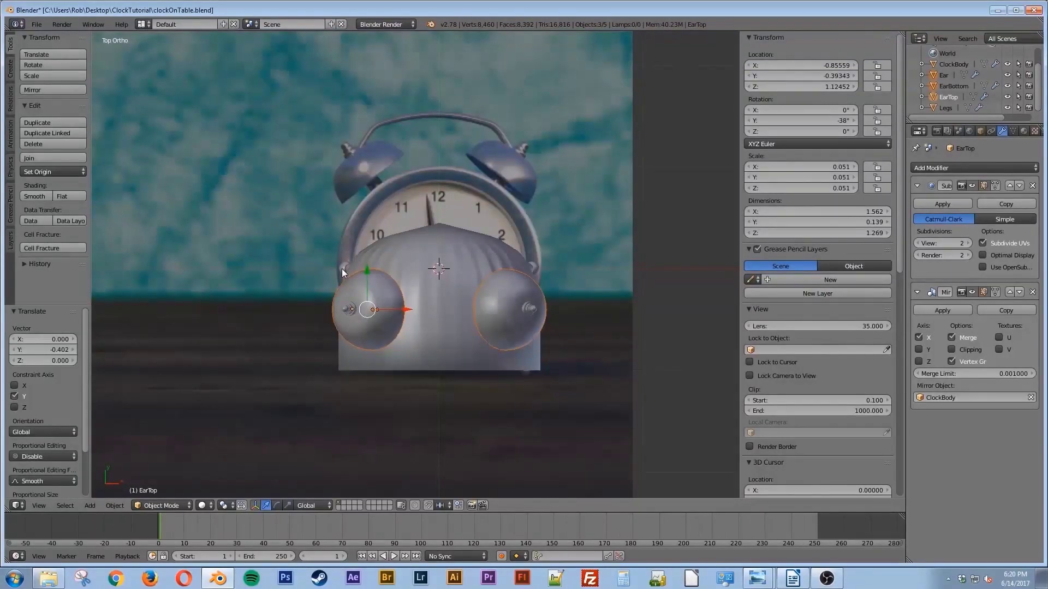
Move the clock legs about -0.408 along Y to line them up with the bells
right_click(341, 269)
key(g)
key(y)
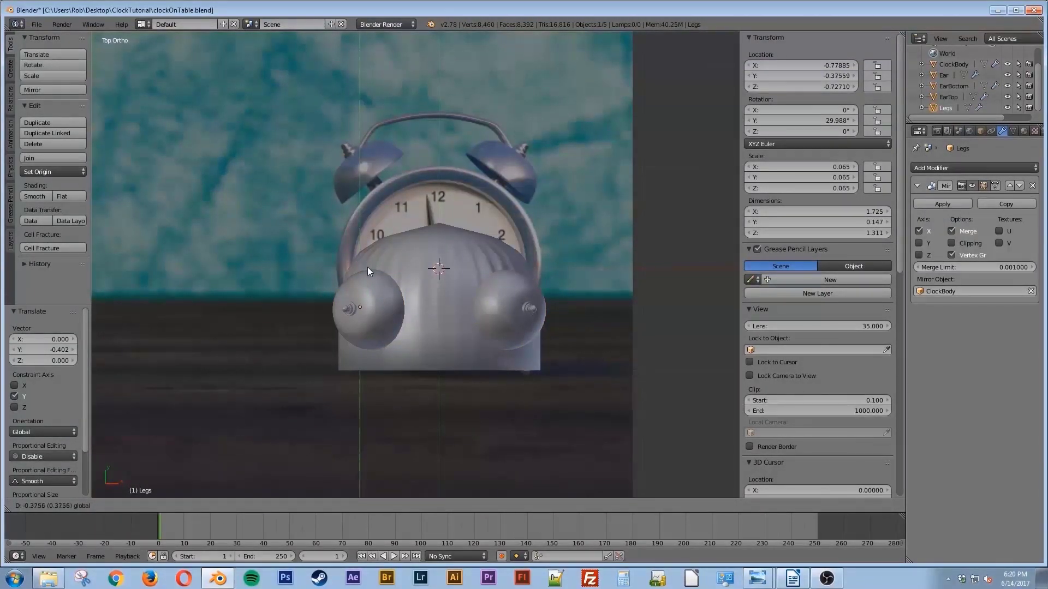
click(371, 270)
Examine the repositioned bells and legs from several angles, and compare the clock with the reference image in front view
middle_drag(371, 270, 450, 319)
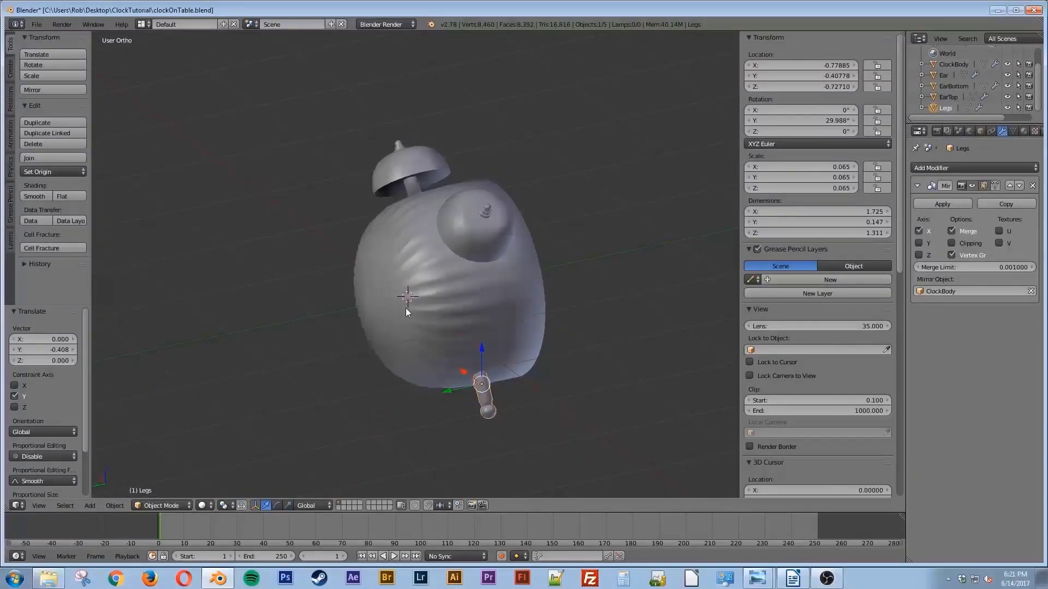
middle_drag(512, 352, 419, 339)
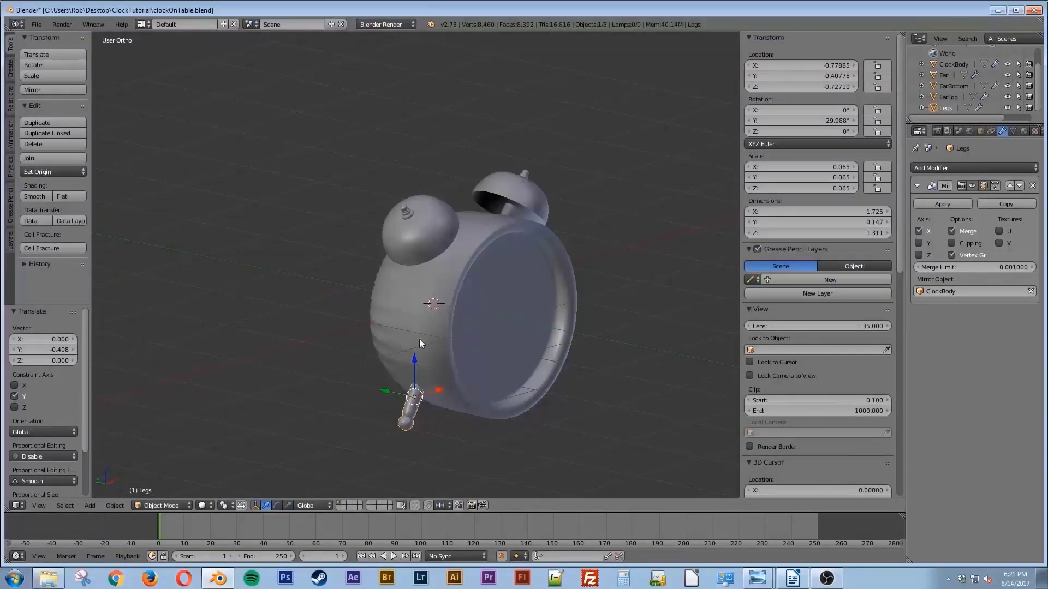
key(KP_1)
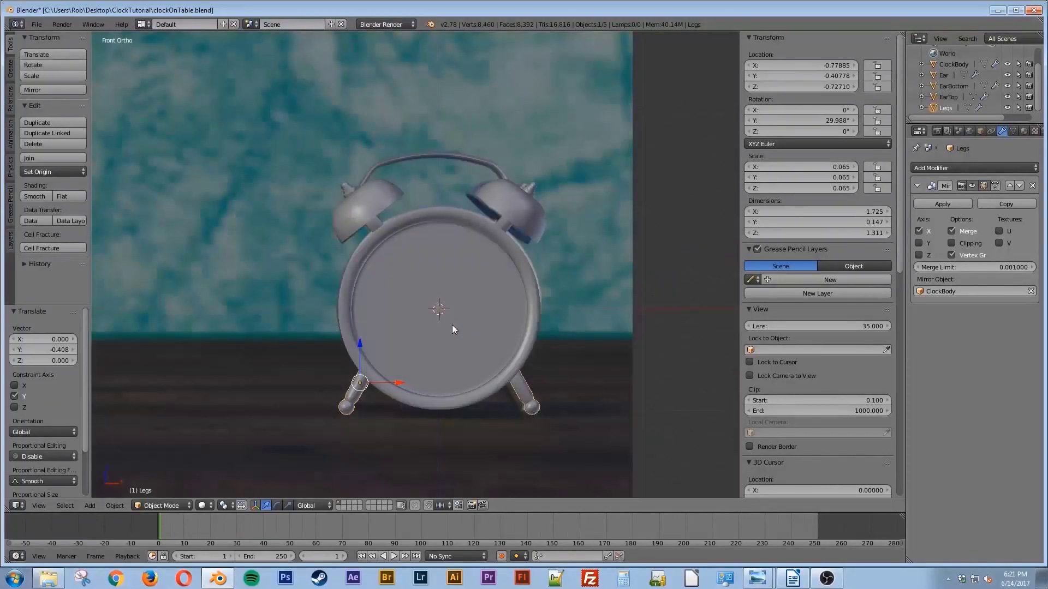
scroll(453, 325, up, 2)
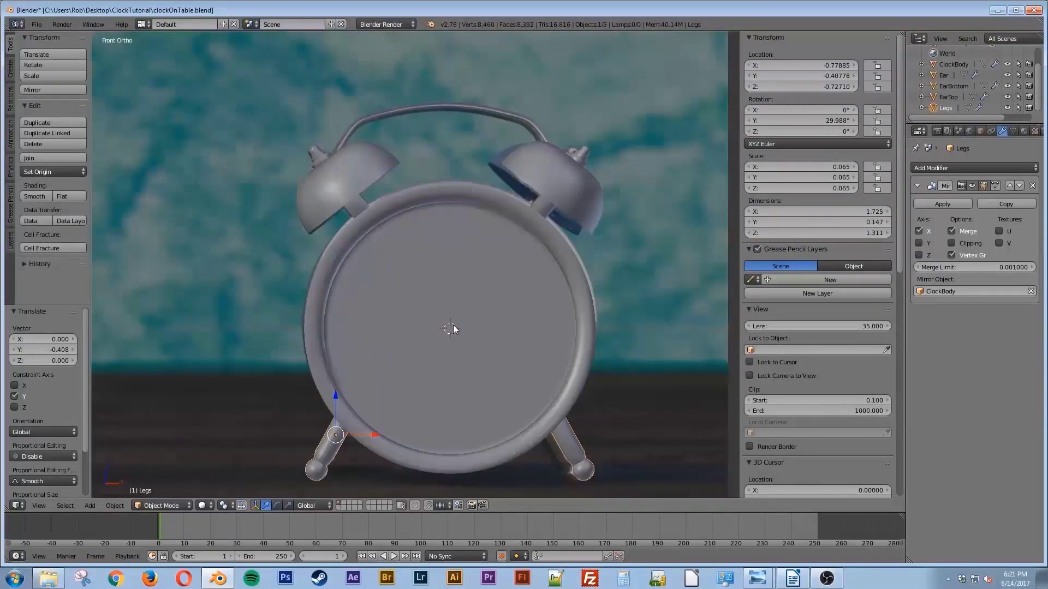
scroll(453, 326, down, 3)
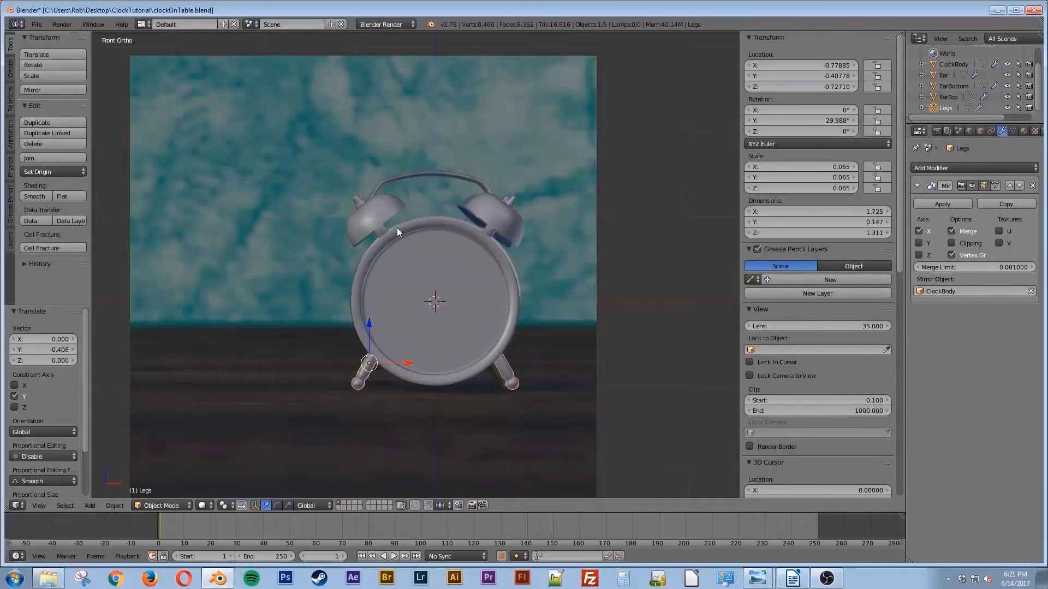
shift+middle_drag(408, 205, 438, 256)
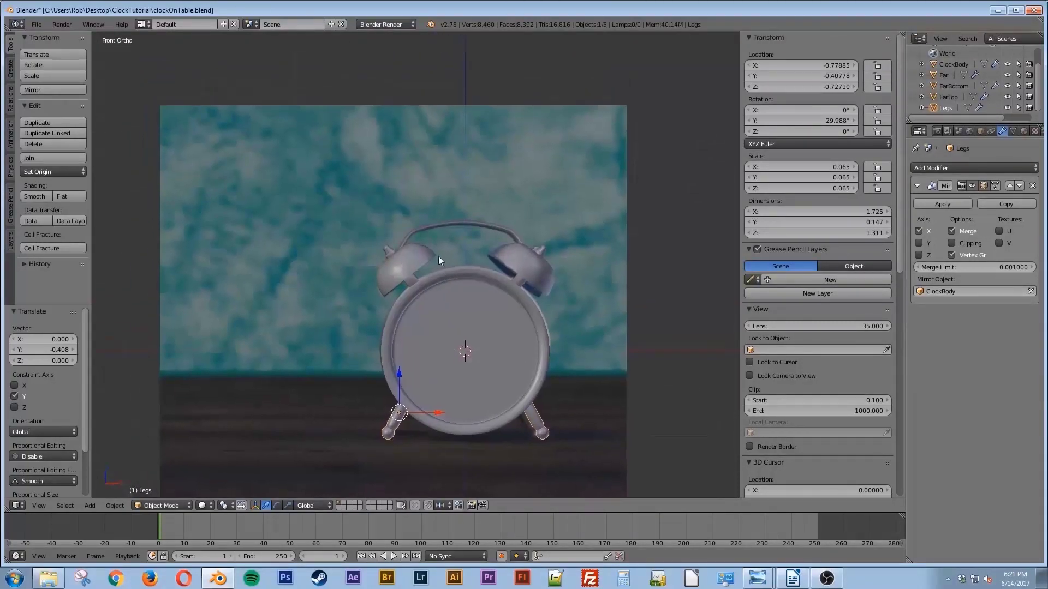
scroll(403, 248, down, 3)
scroll(403, 248, up, 5)
scroll(402, 247, up, 6)
shift+middle_drag(500, 228, 428, 289)
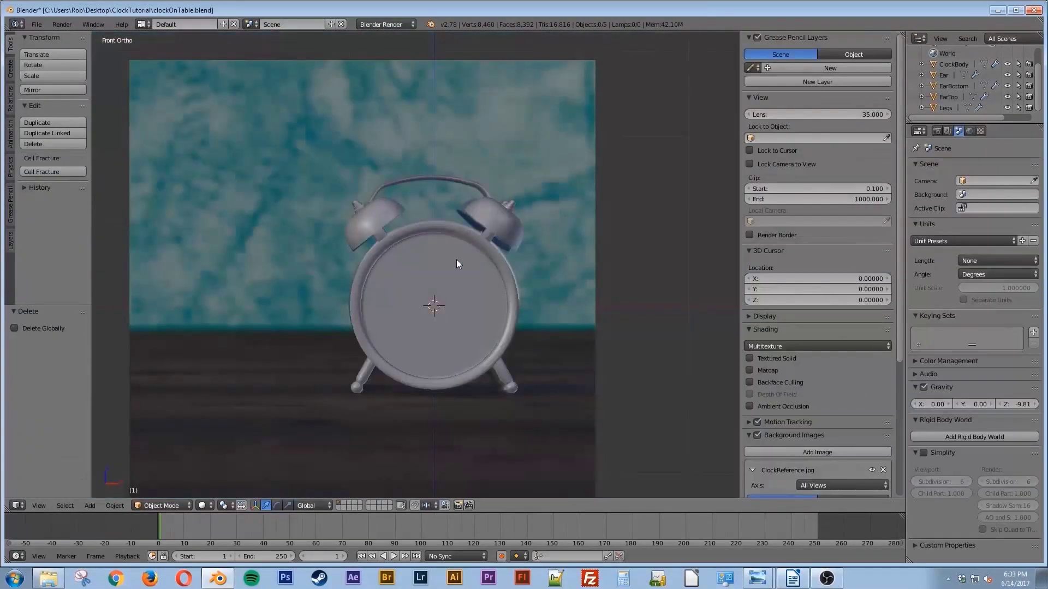
Add a cube, scale it to about 0.265, and move it over the left bell to about X -0.760, Z 1.249
key(shift+a)
mouse_move(456, 260)
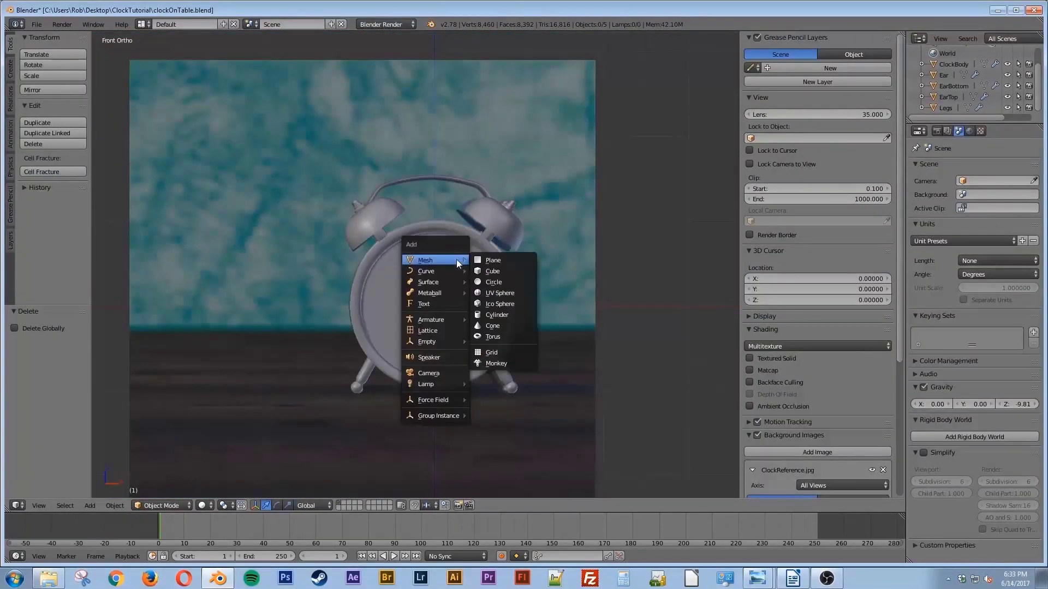
click(502, 271)
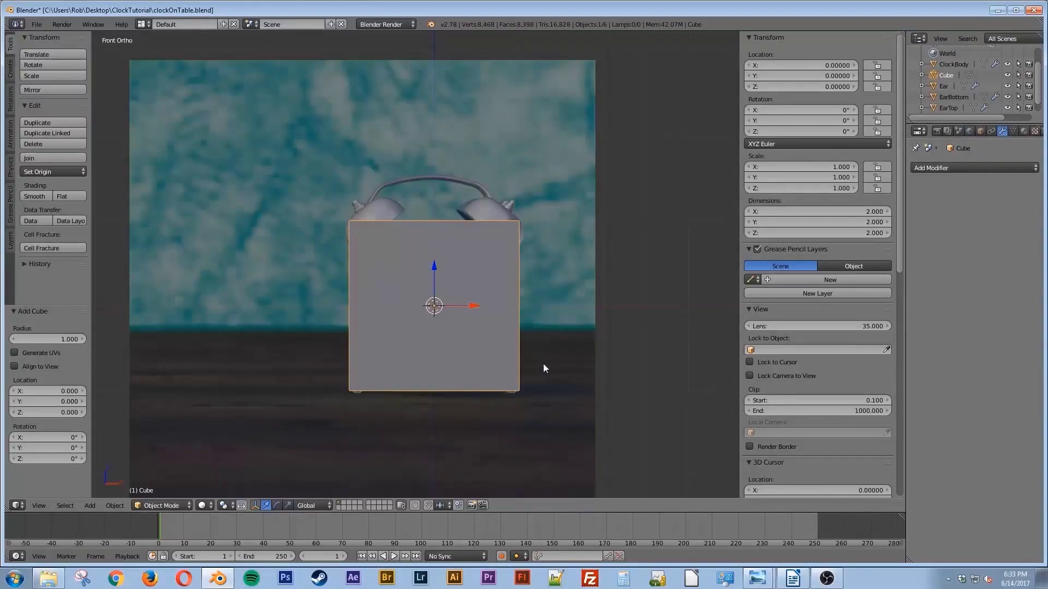
key(s)
click(476, 289)
key(g)
click(412, 184)
Scale the cube down to about 0.045 so it approaches the thickness of the handle in the reference image
scroll(391, 184, down, 2)
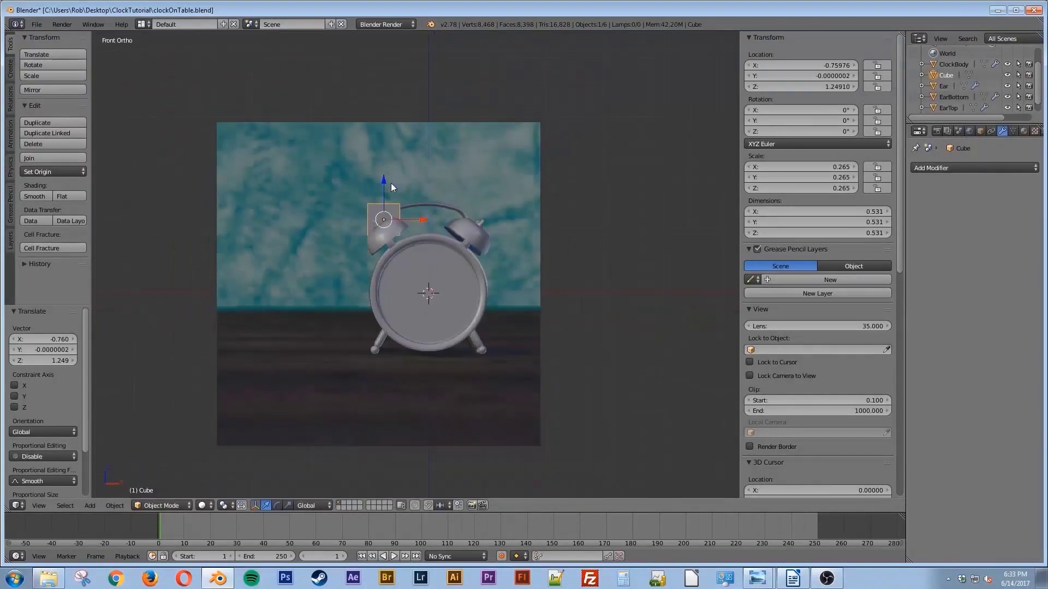
scroll(392, 184, up, 4)
scroll(391, 182, up, 2)
key(s)
click(441, 198)
scroll(433, 229, down, 2)
scroll(432, 230, up, 6)
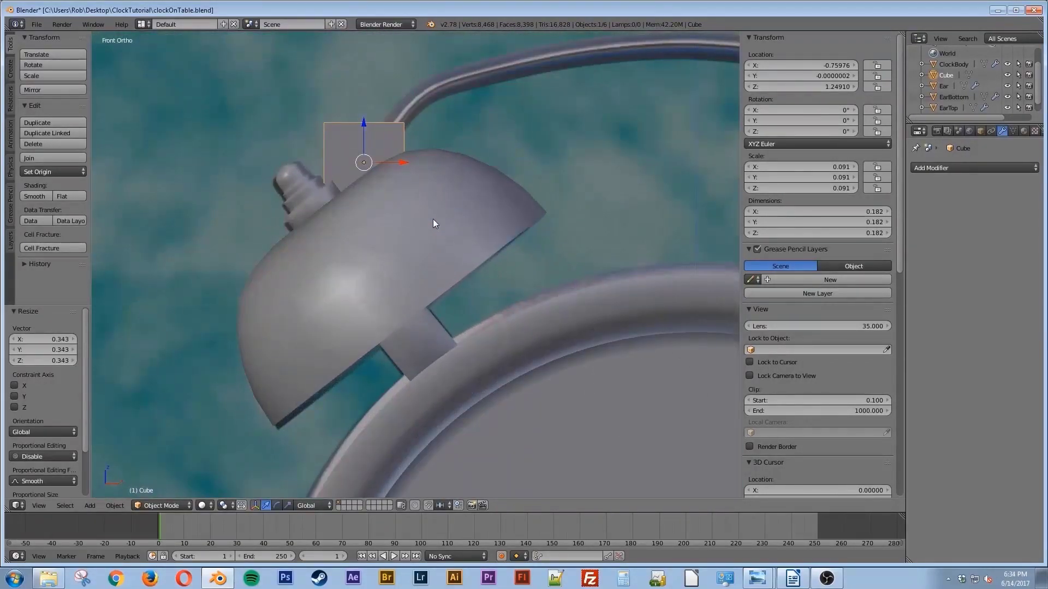
key(s)
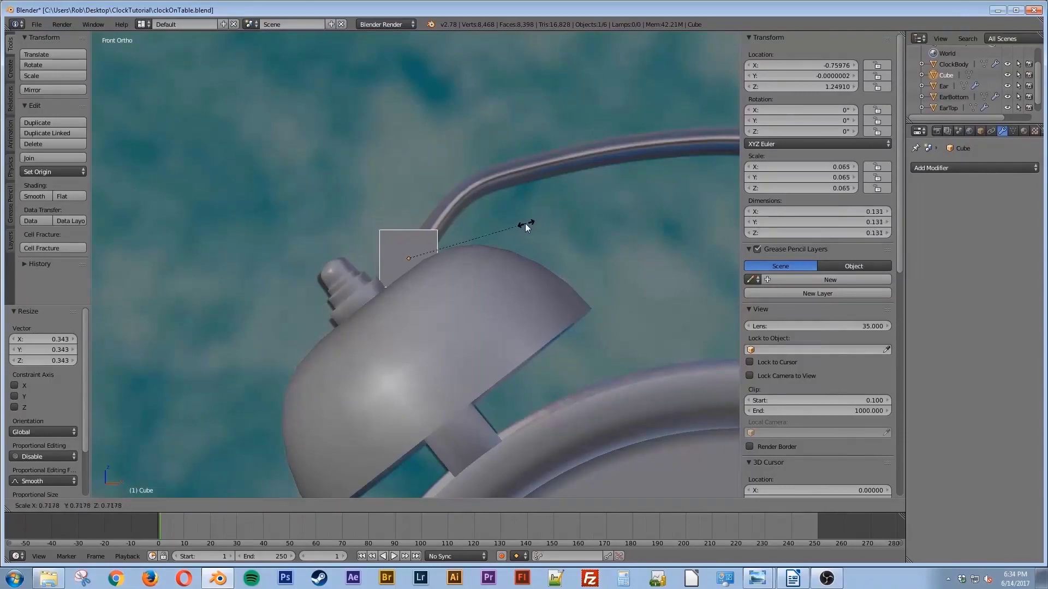
click(490, 235)
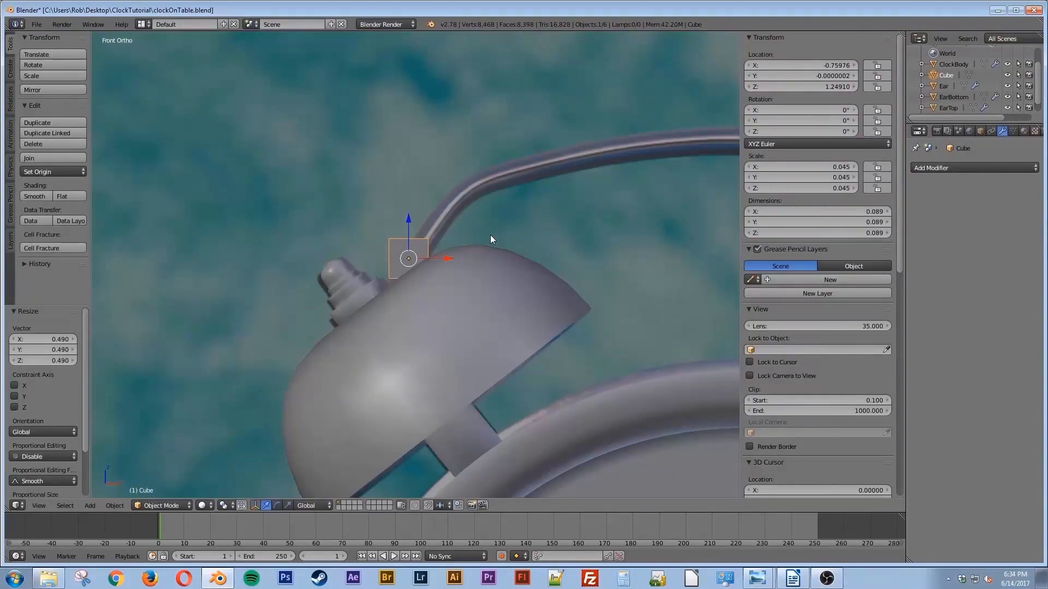
Rotate the cube to about -37.5° around Y and place it at the handle's base, at about X -0.810, Z 1.234
key(r)
click(520, 257)
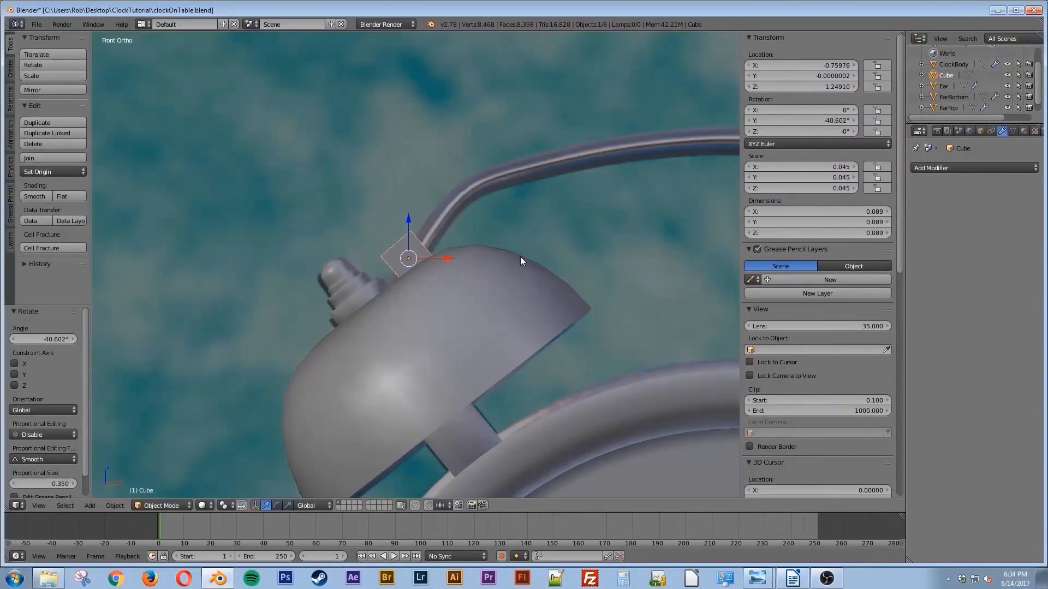
key(g)
click(464, 315)
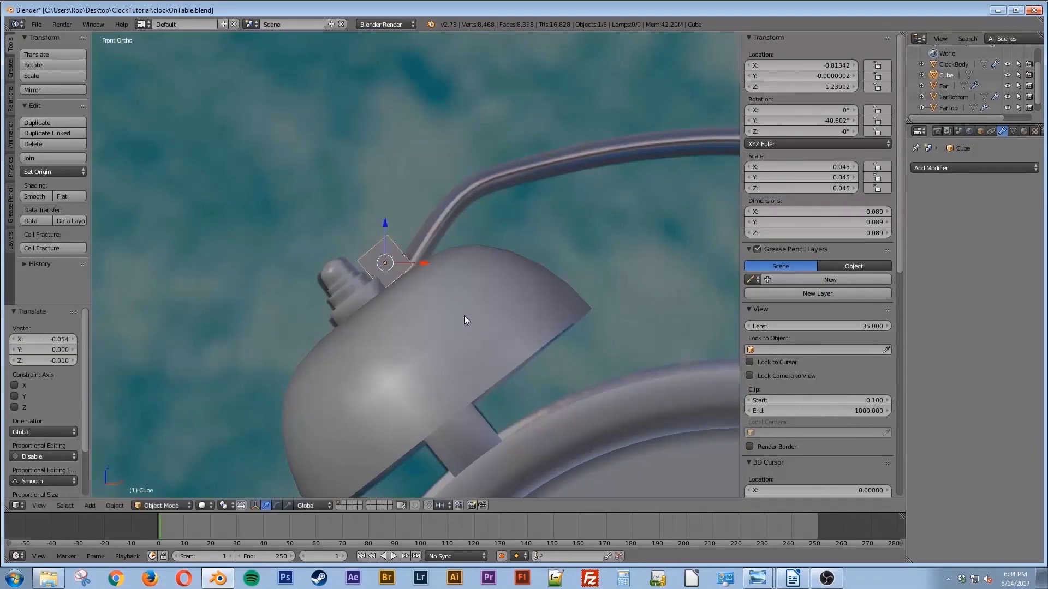
scroll(411, 311, down, 2)
scroll(410, 310, up, 4)
key(r)
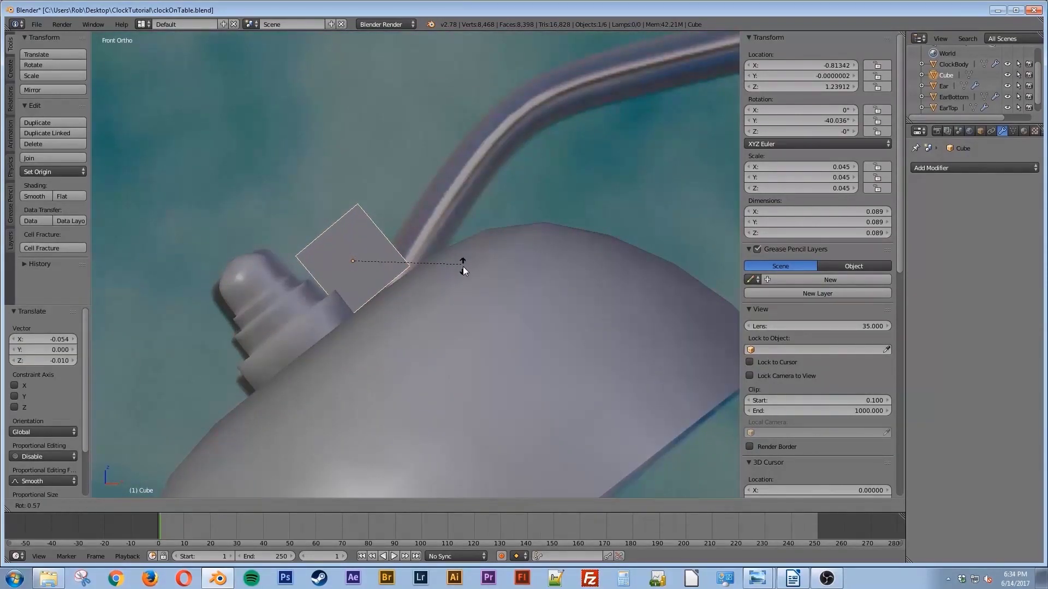
click(464, 270)
key(g)
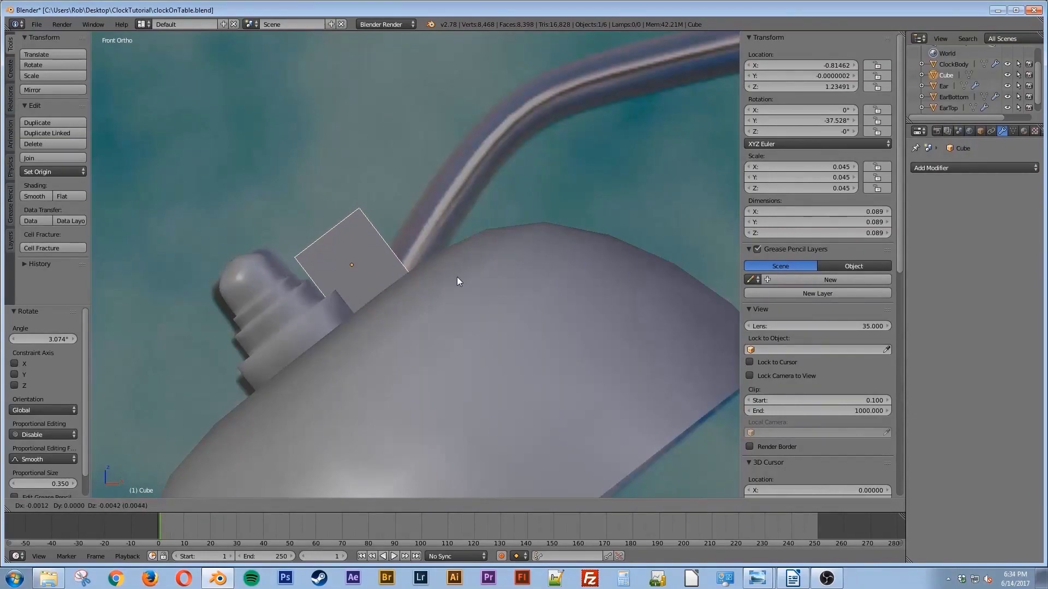
click(460, 279)
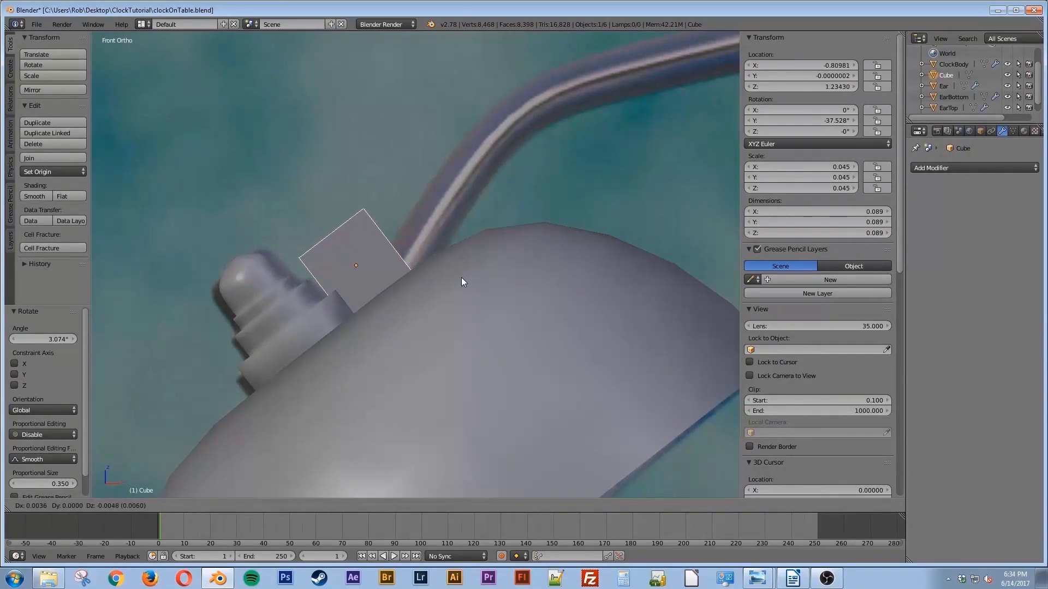
Flatten the cube in wireframe Edit Mode by moving its four upper vertices about -0.064 along local Z
key(Tab)
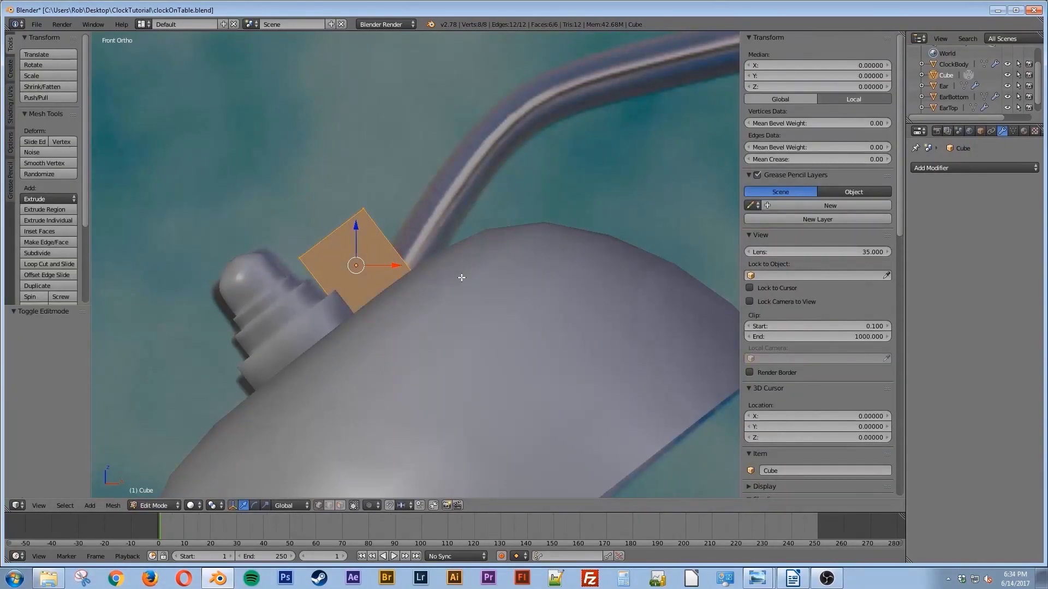
key(z)
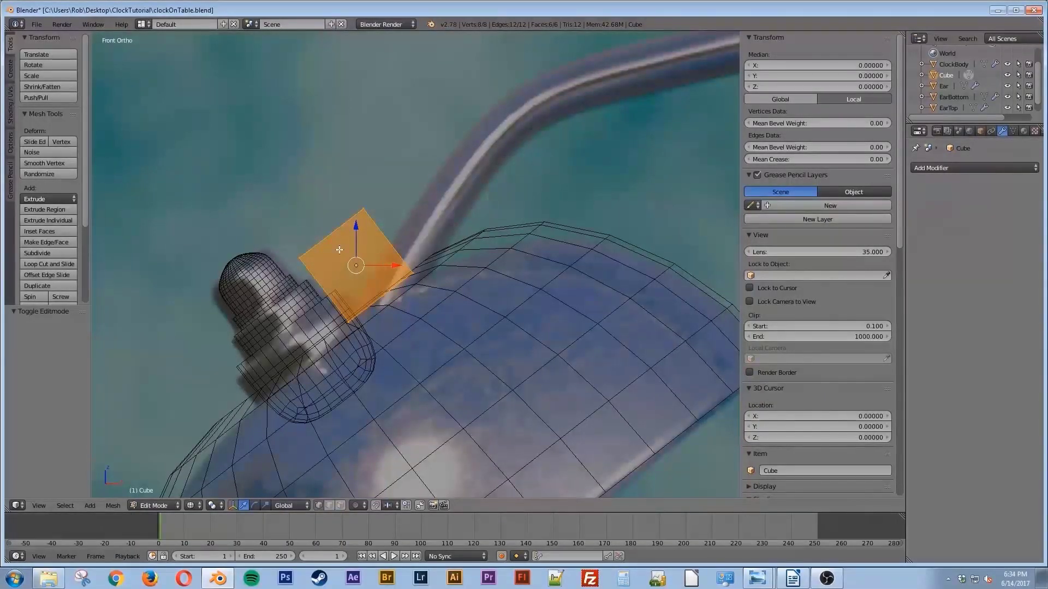
key(a)
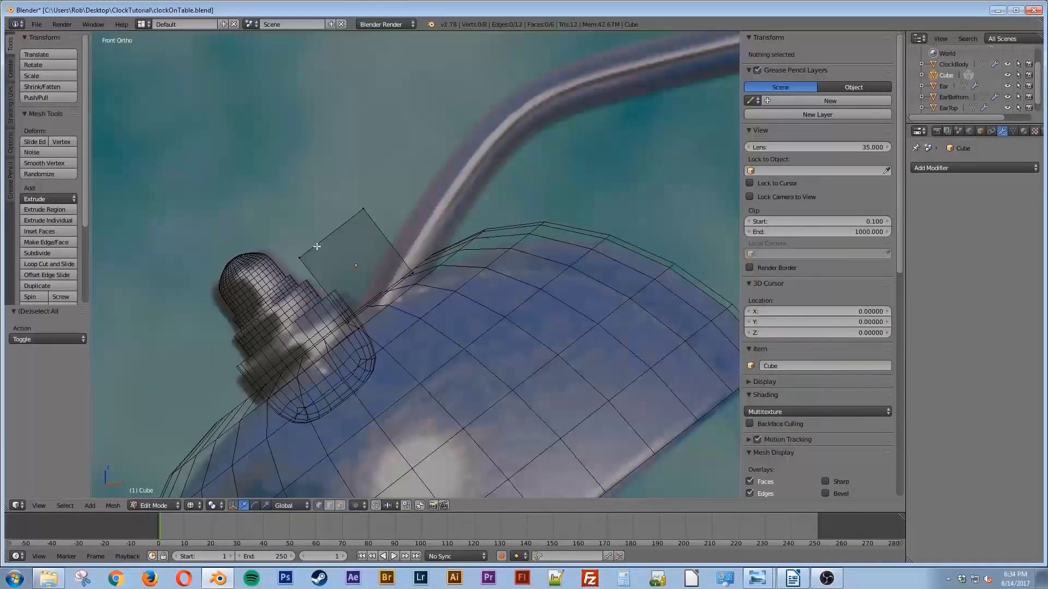
key(c)
drag(298, 257, 369, 209)
right_click(395, 205)
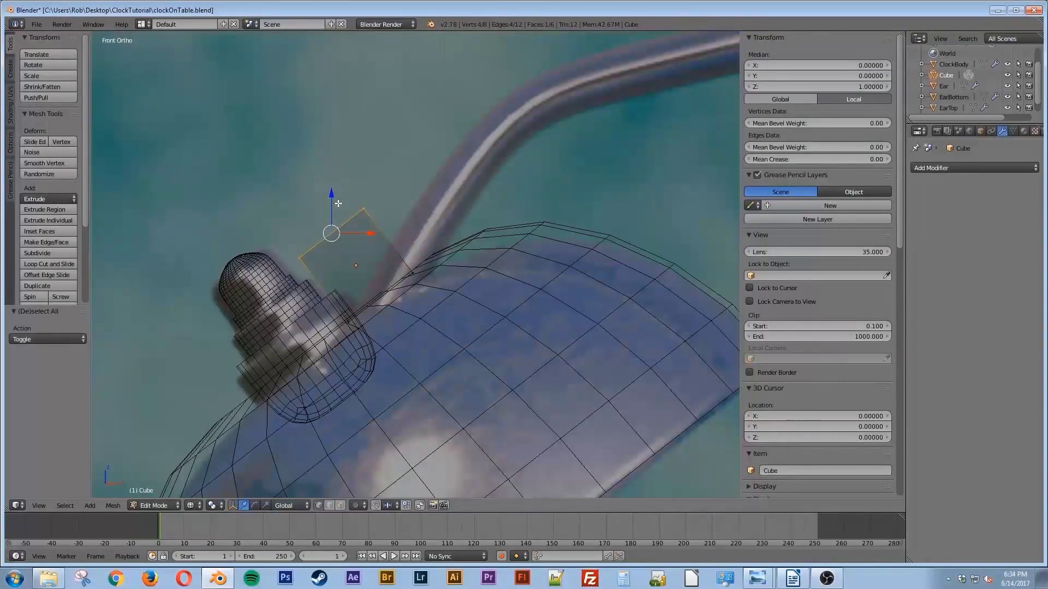
key(g)
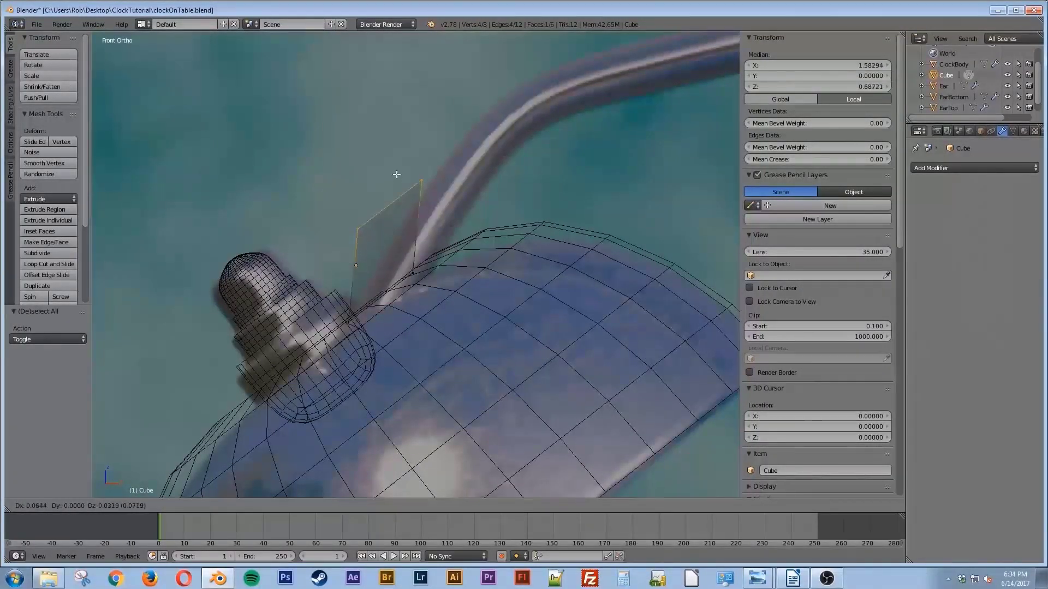
key(z)
key(z)
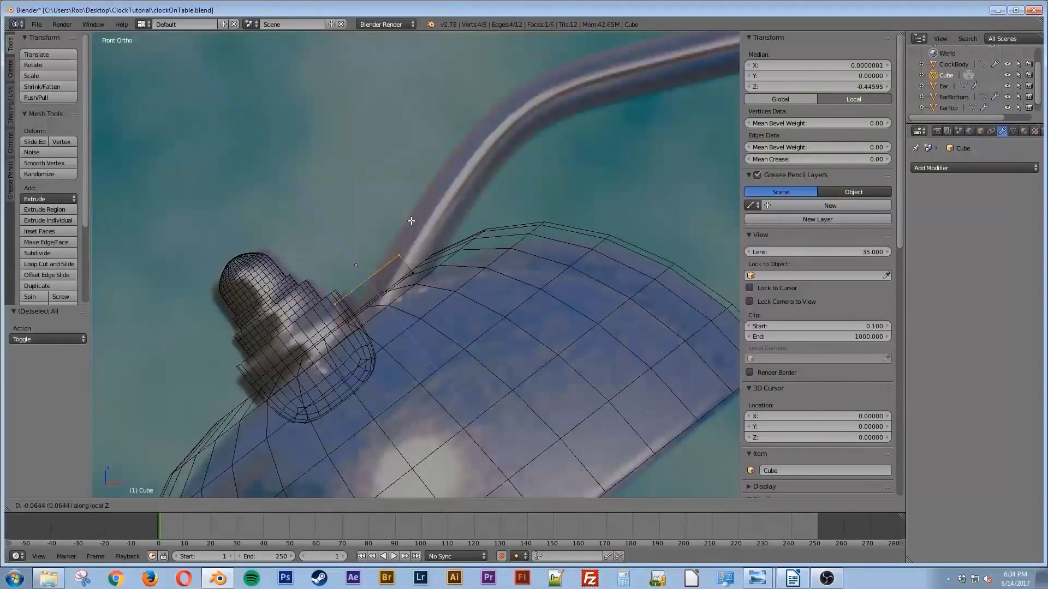
click(411, 221)
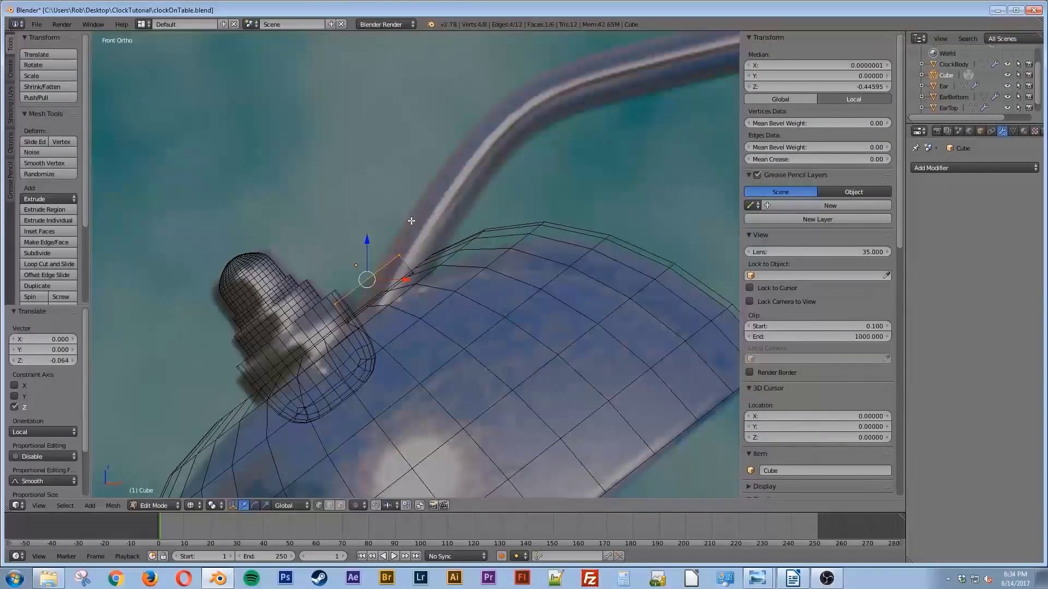
Extrude the flattened block's inner end face up along the reference handle, about 0.040 in X and 0.064 in Z
key(a)
key(b)
drag(383, 233, 440, 285)
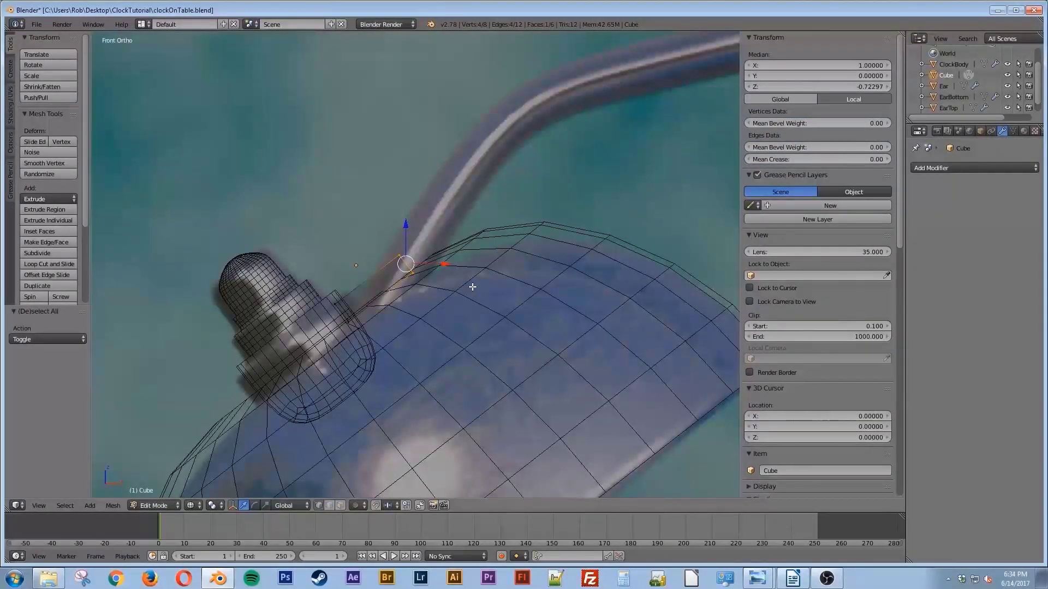
key(e)
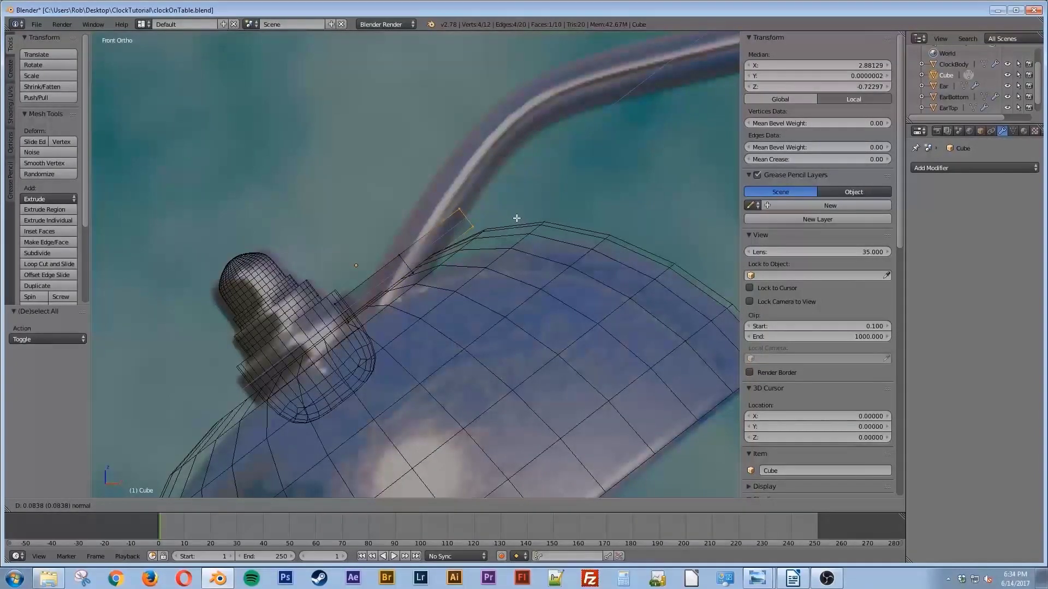
middle_click(510, 217)
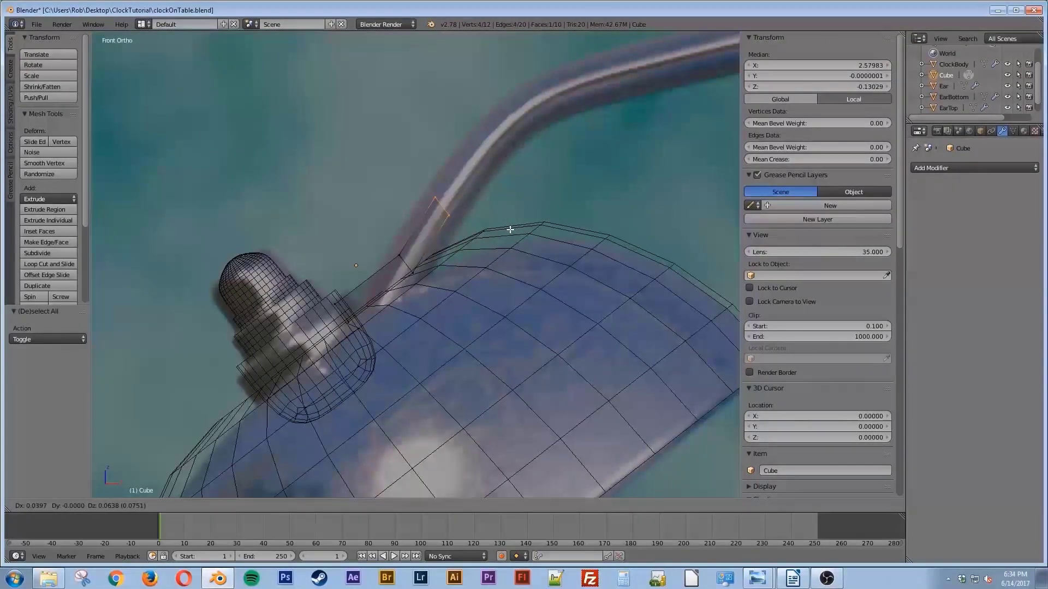
click(510, 230)
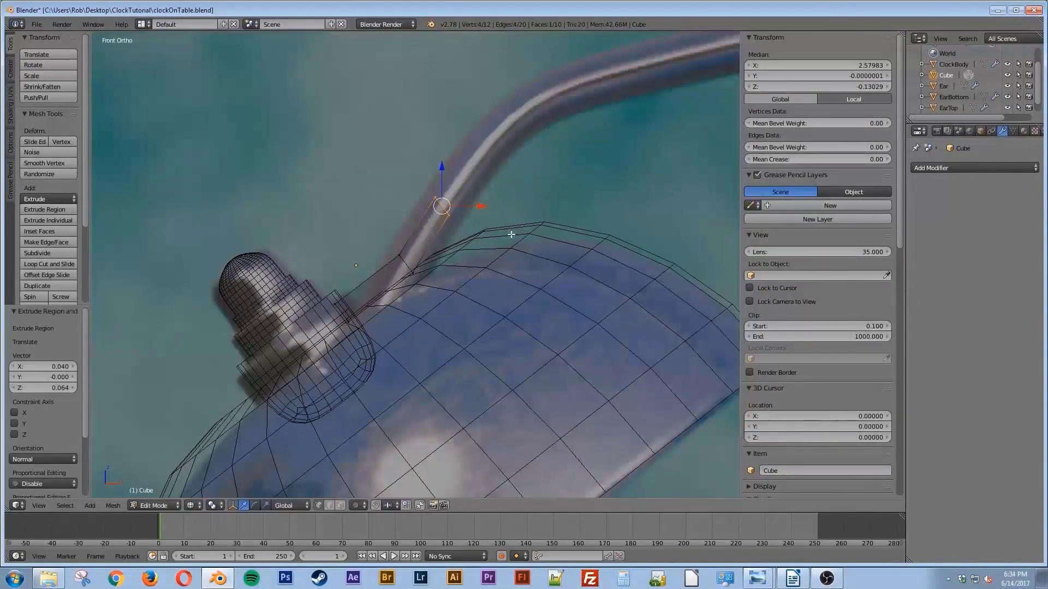
Rotate the handle's end face by about -15.7° and extrude it about 0.051 along the reference image
key(r)
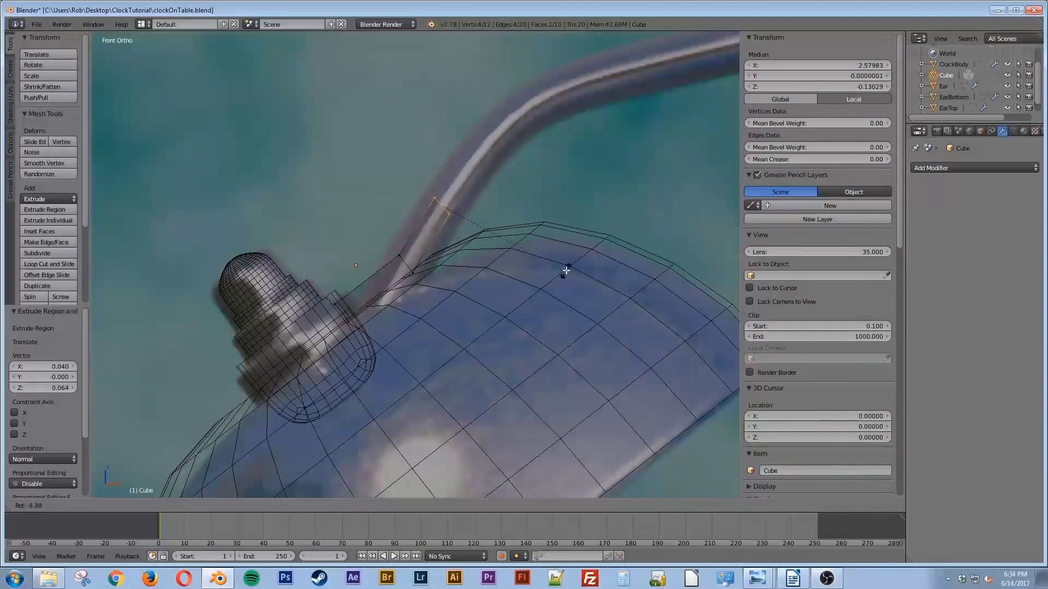
click(580, 249)
key(e)
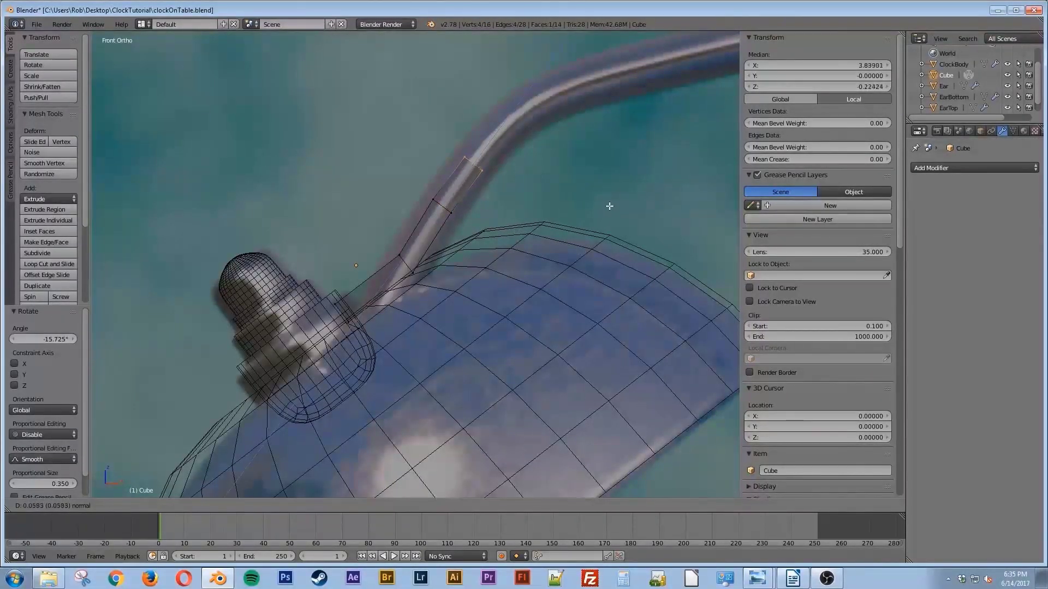
click(603, 210)
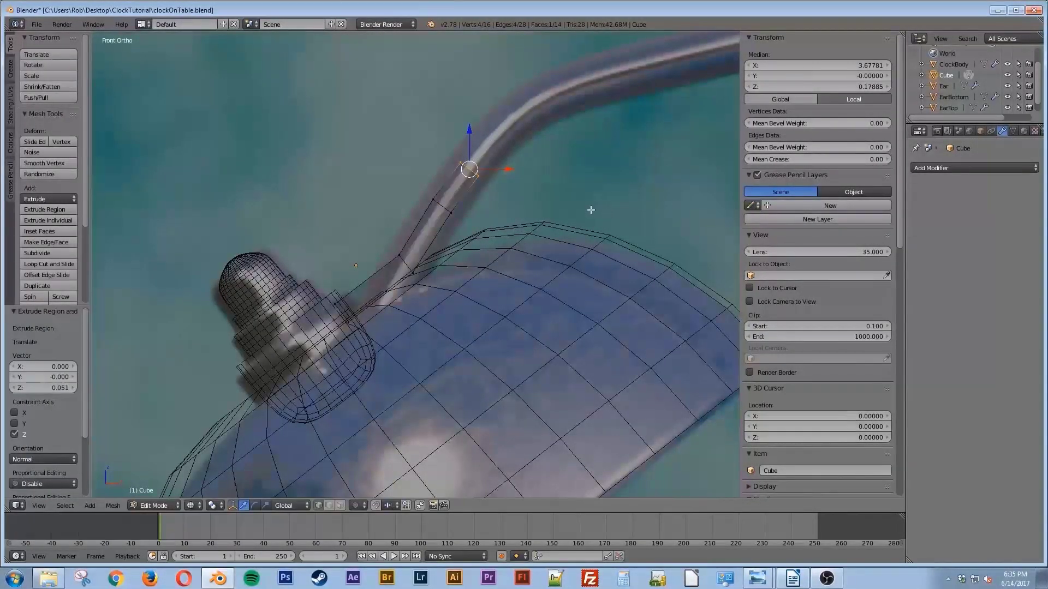
Extrude the handle's end face about 0.042 up the reference handle and rotate it about 9.8°
key(e)
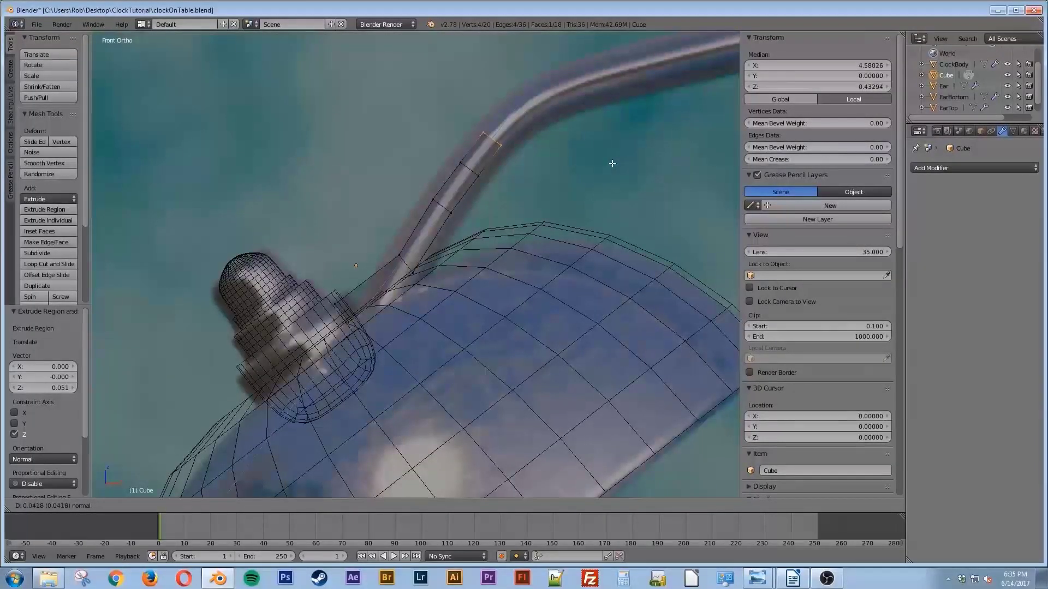
click(611, 164)
key(r)
click(612, 187)
Extrude the end face about 0.033 into the start of the handle's bend and rotate it about 9.8°
key(e)
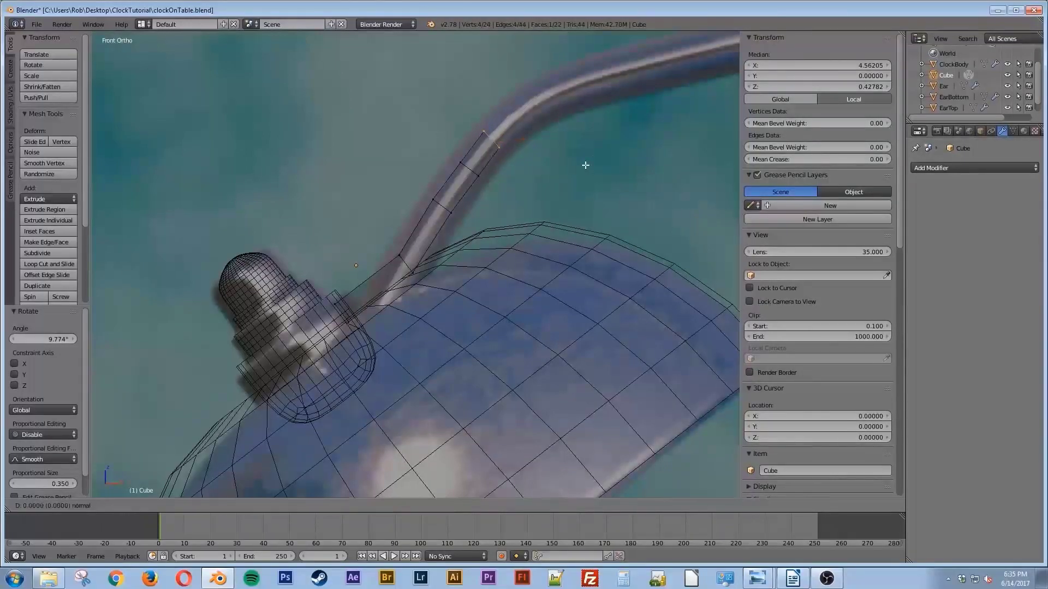
click(614, 152)
key(r)
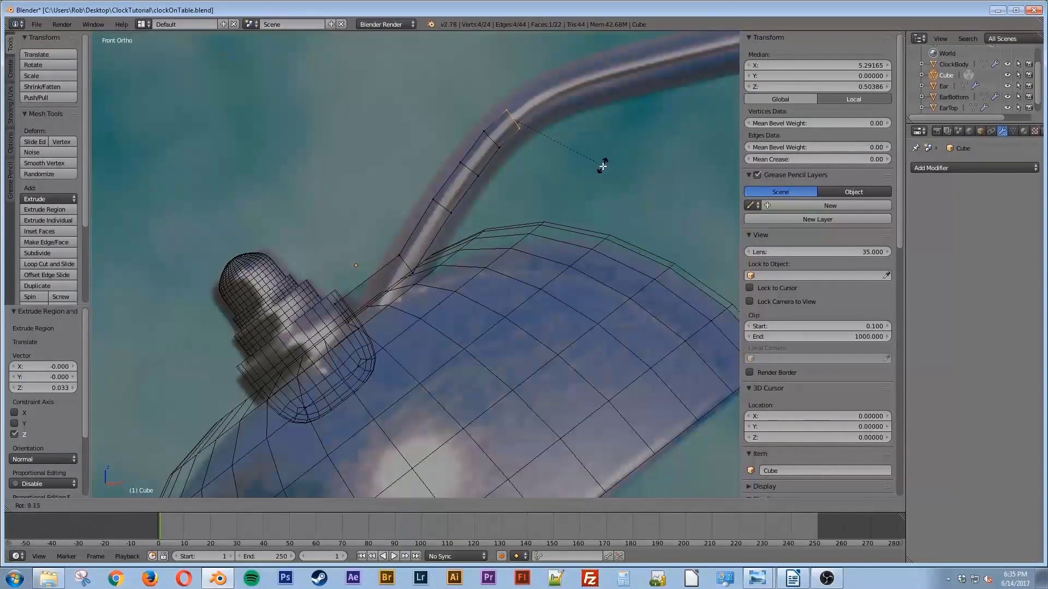
click(602, 167)
Extrude the end face about 0.048 around the handle's bend and rotate it about 10°
key(e)
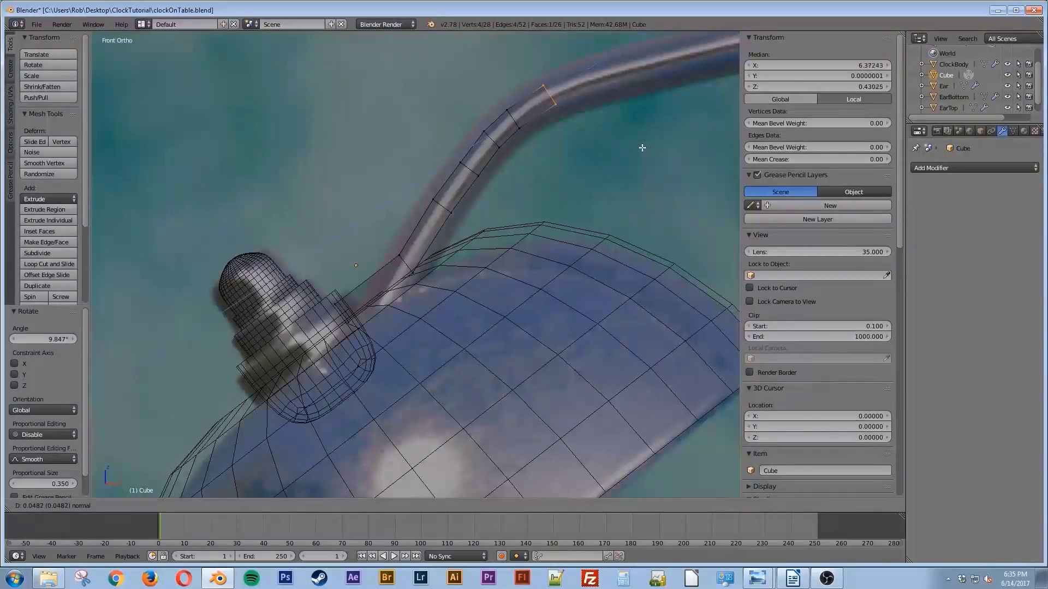
click(642, 147)
key(r)
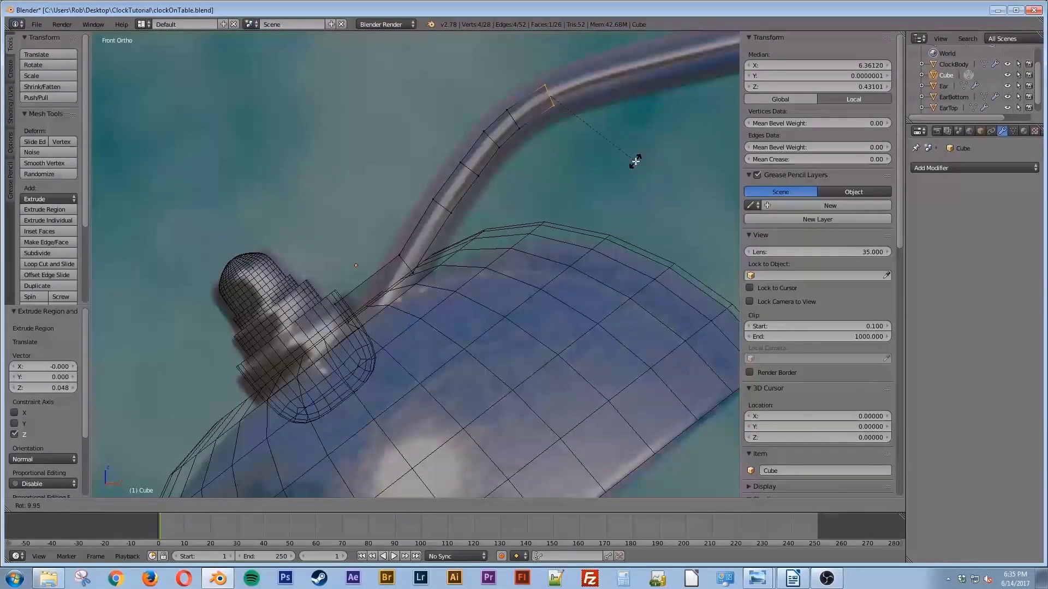
click(635, 161)
Extrude a segment about 0.077 long past the bend, nudge its end onto the reference handle and rotate it about 7.3°
shift+middle_drag(636, 158, 315, 263)
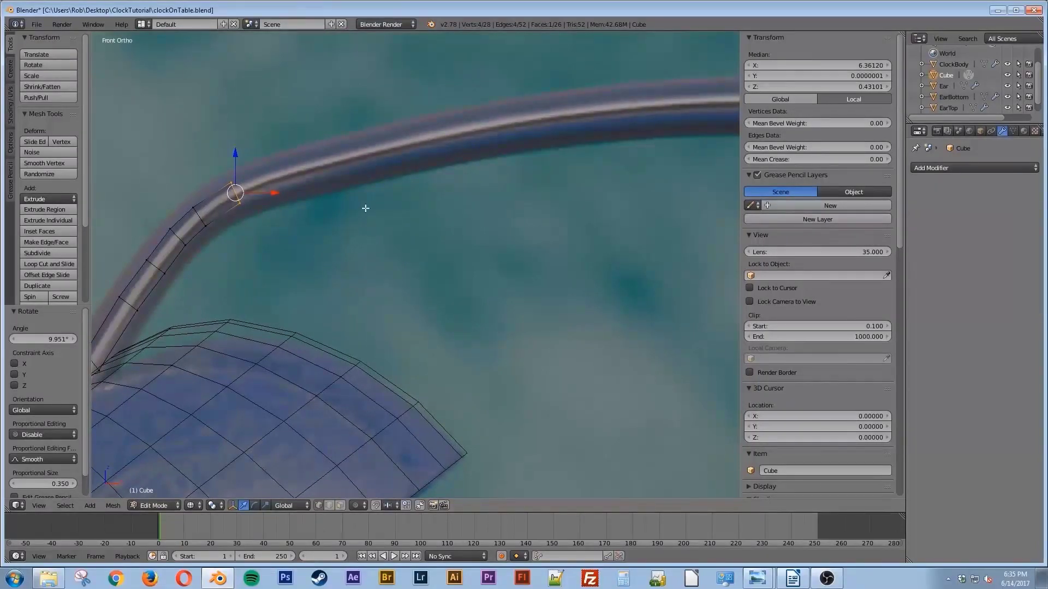
key(e)
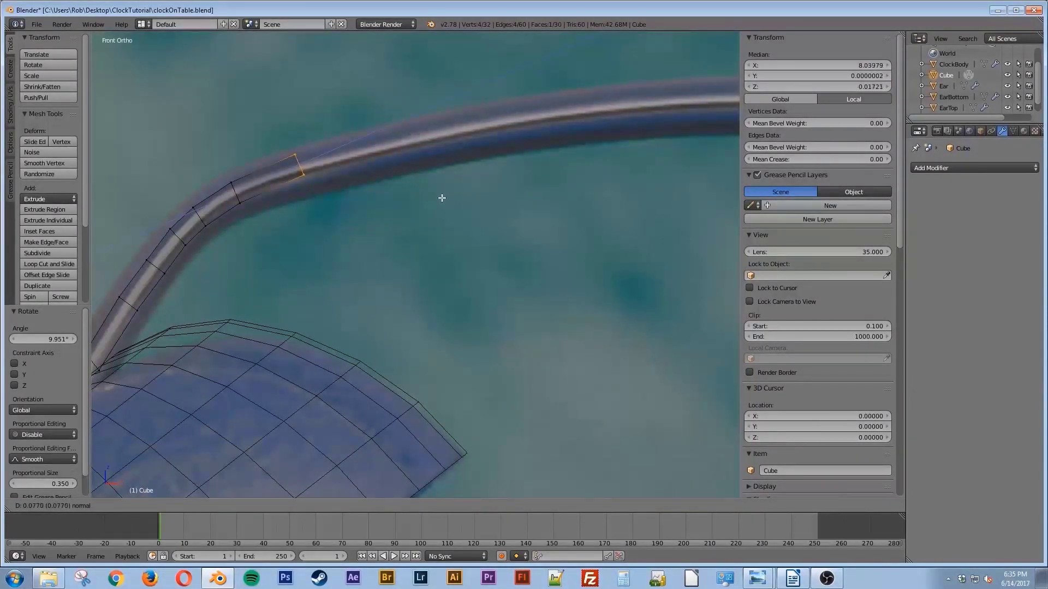
click(442, 197)
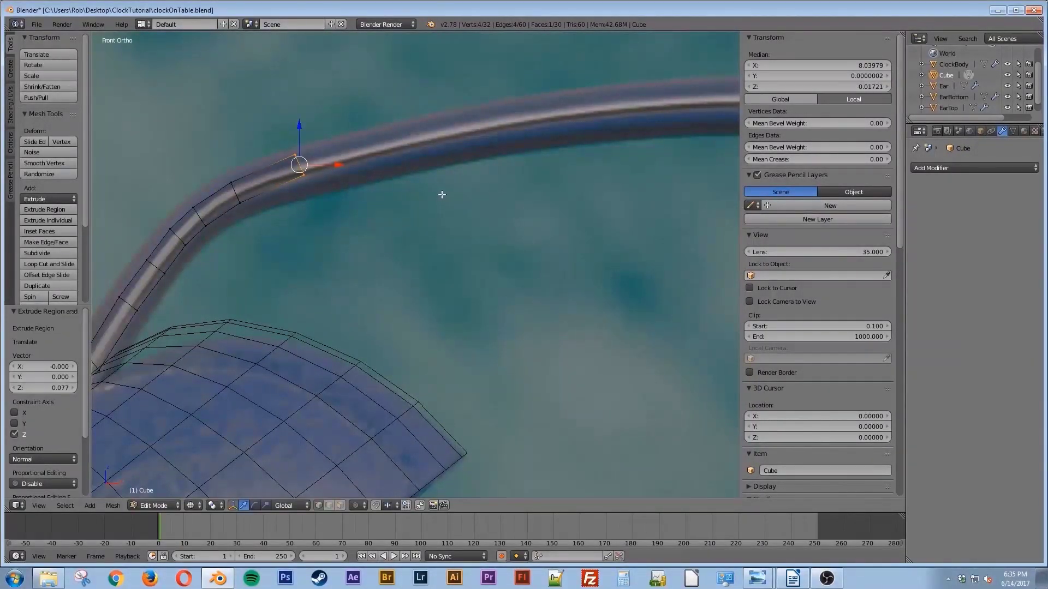
key(g)
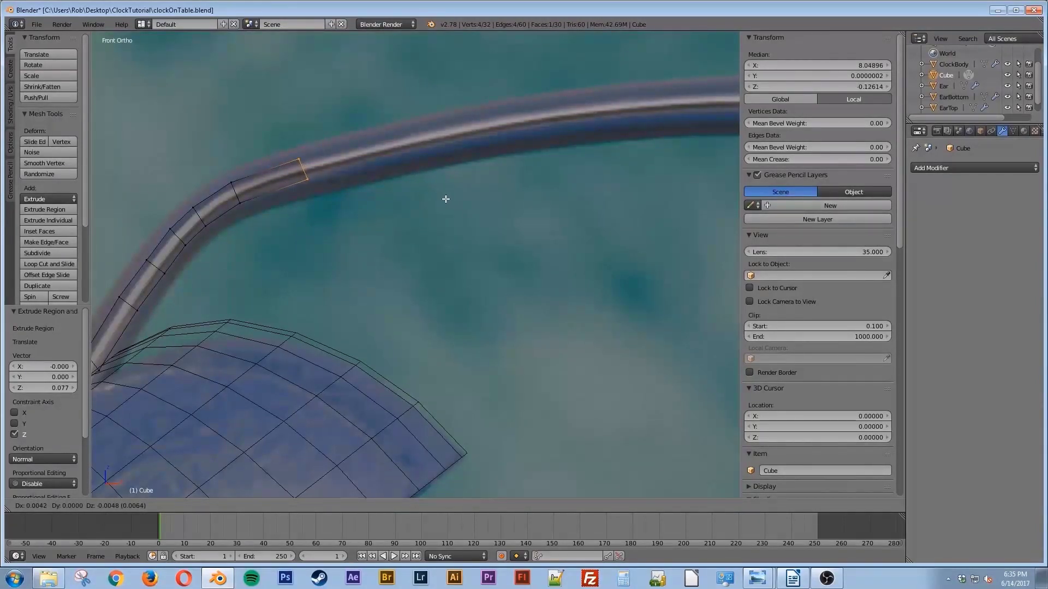
click(445, 199)
key(r)
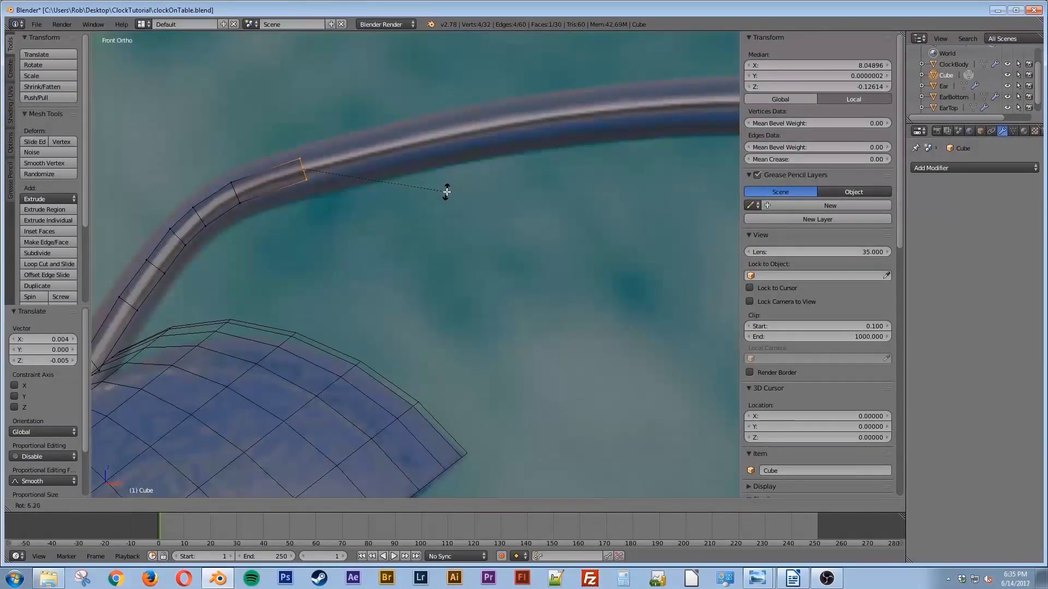
click(443, 194)
Extrude a segment about 0.2 long along the handle's upper arc, align its end with the reference and rotate it about 7.5°
key(e)
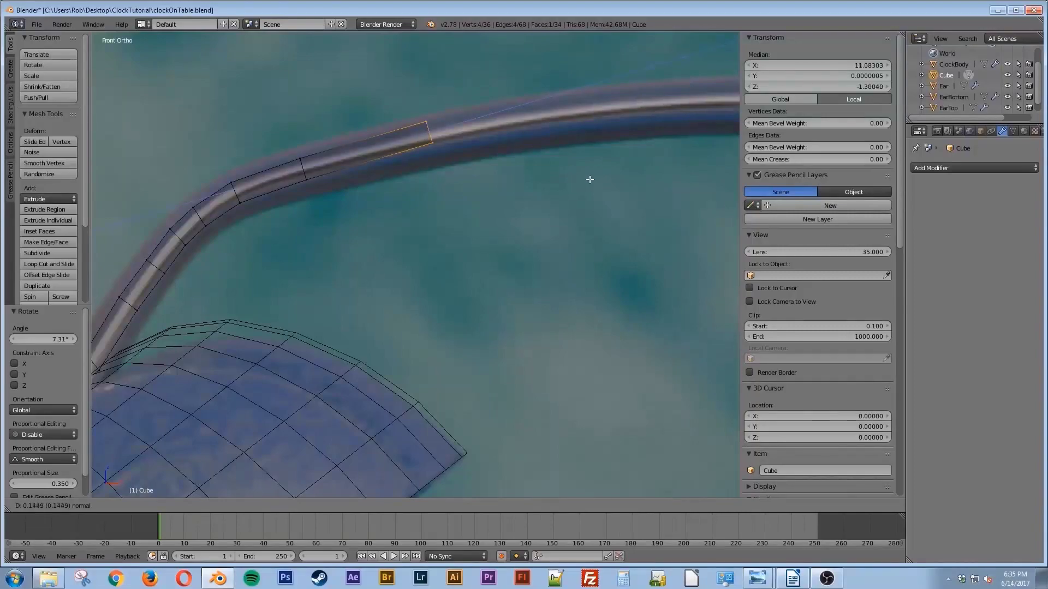
click(630, 181)
key(g)
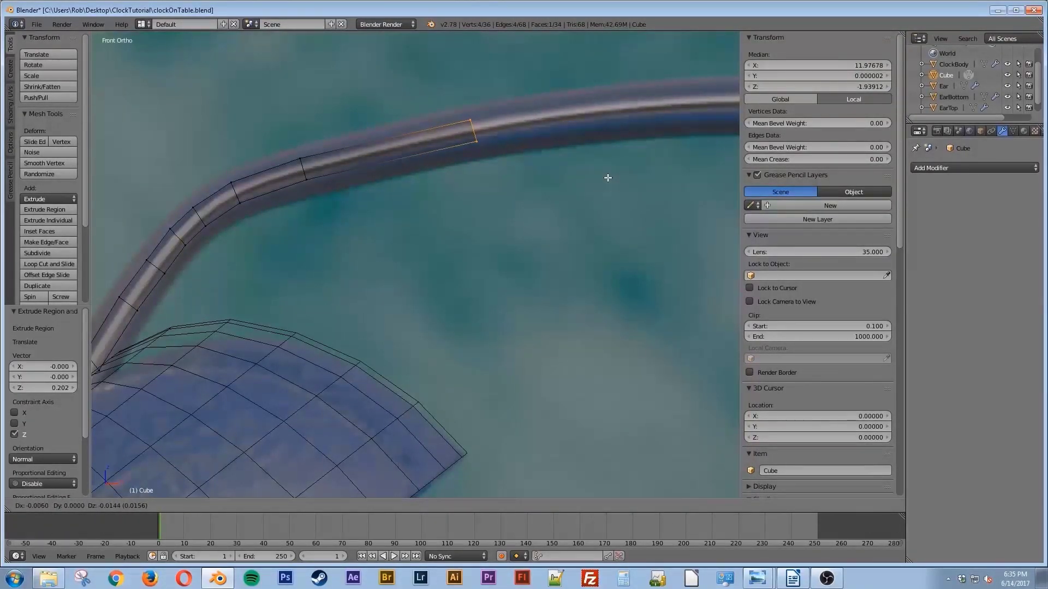
click(607, 178)
key(r)
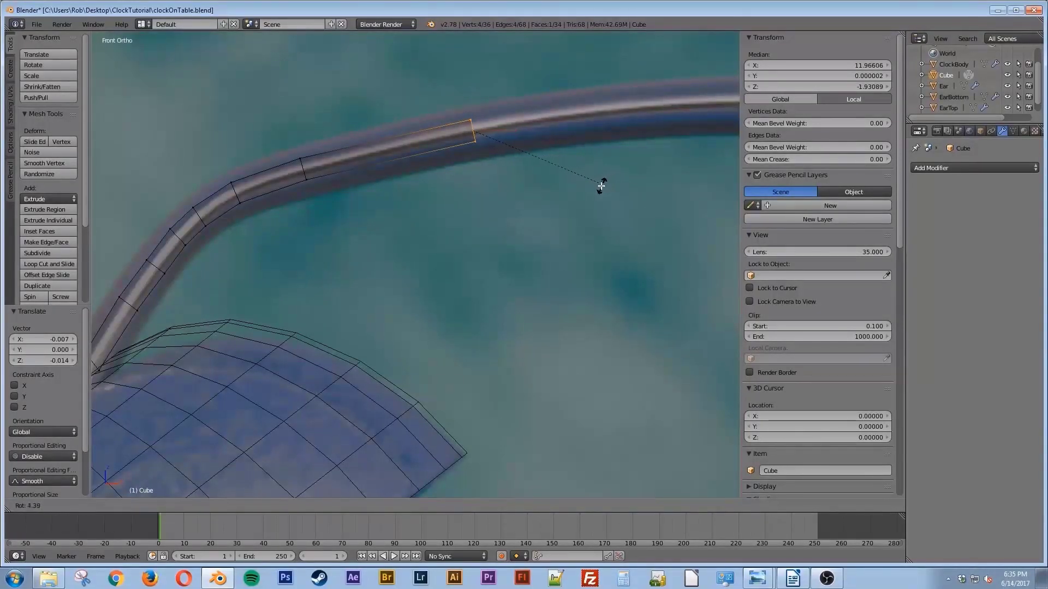
click(572, 187)
Extrude a segment about 0.166 long toward the handle's middle, nudge its end into place and rotate it about 10.2°
shift+middle_drag(580, 180, 447, 209)
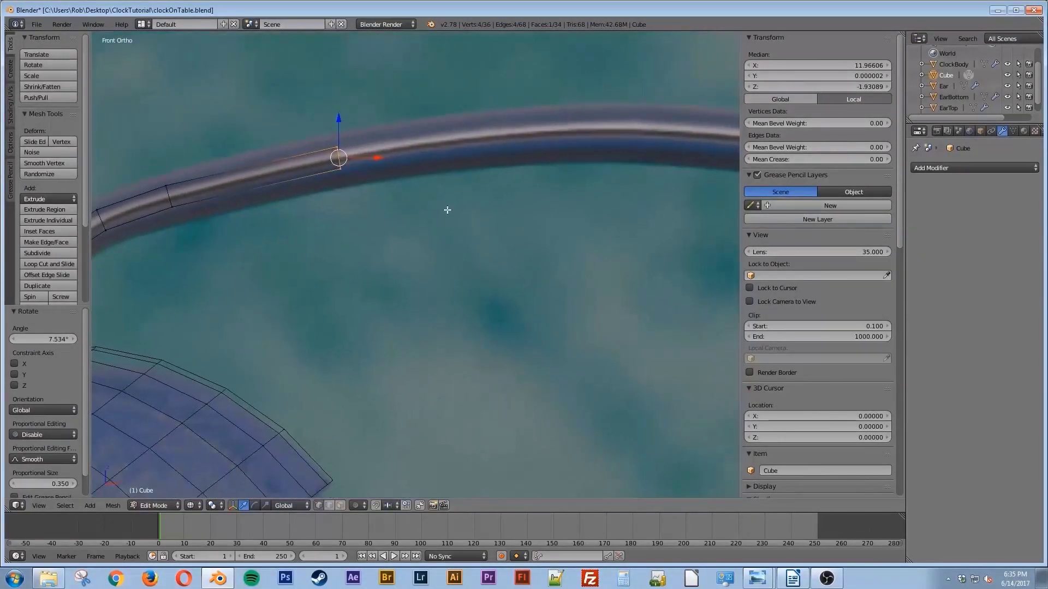
key(e)
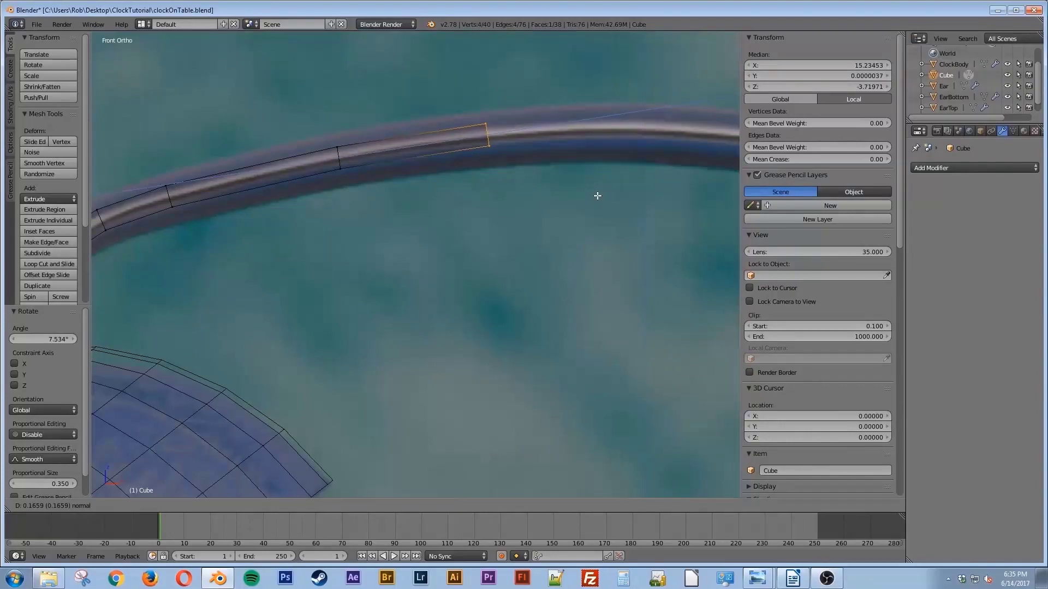
click(597, 196)
key(g)
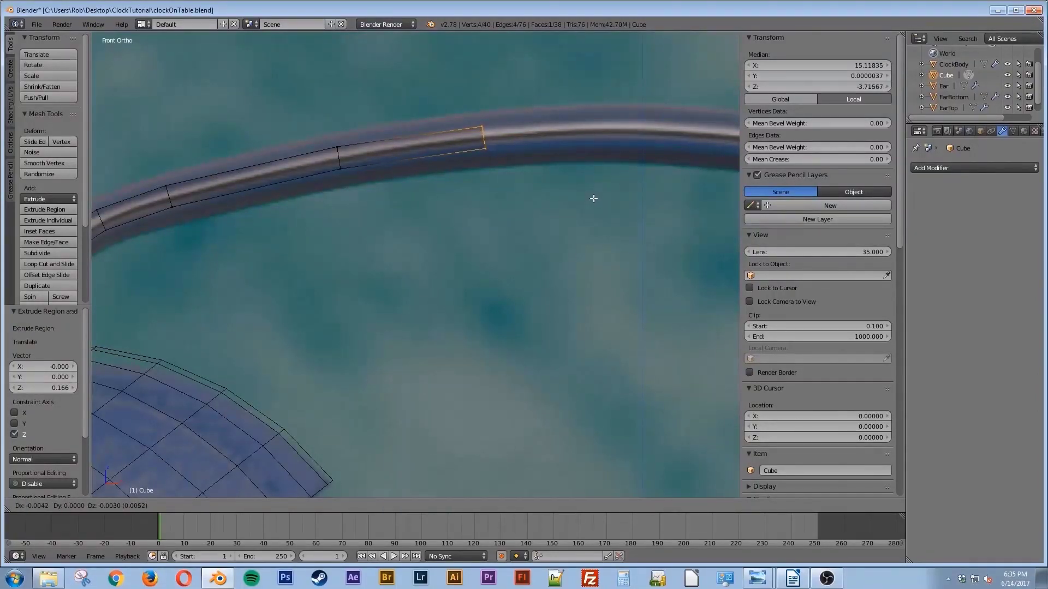
click(593, 198)
key(r)
click(594, 204)
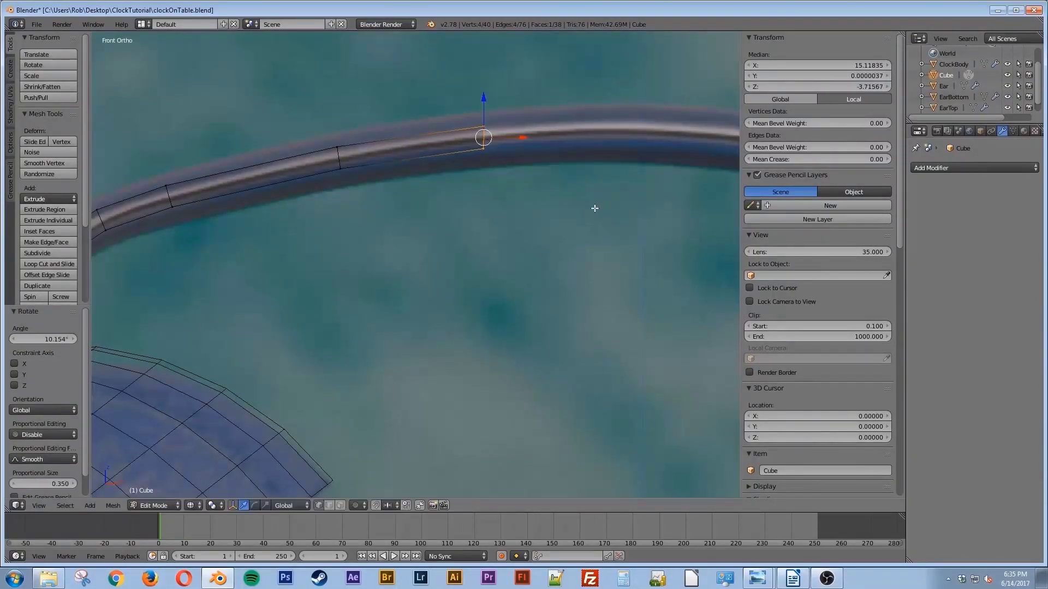
Add a Mirror modifier to the half handle in Object Mode with ClockBody as the mirror object, and apply it
scroll(611, 242, down, 5)
scroll(491, 240, down, 3)
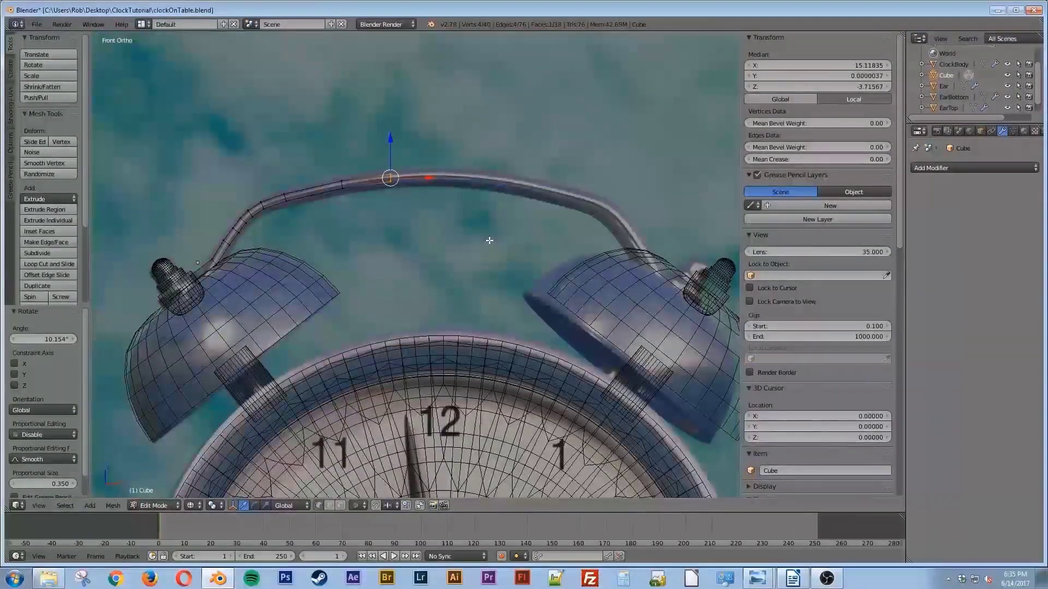
key(Tab)
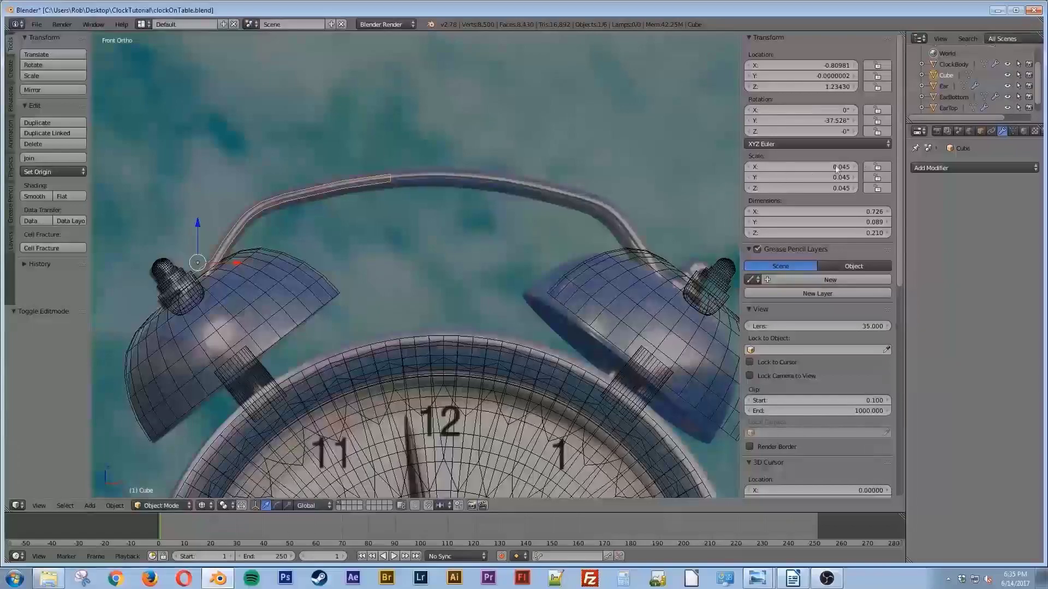
click(951, 168)
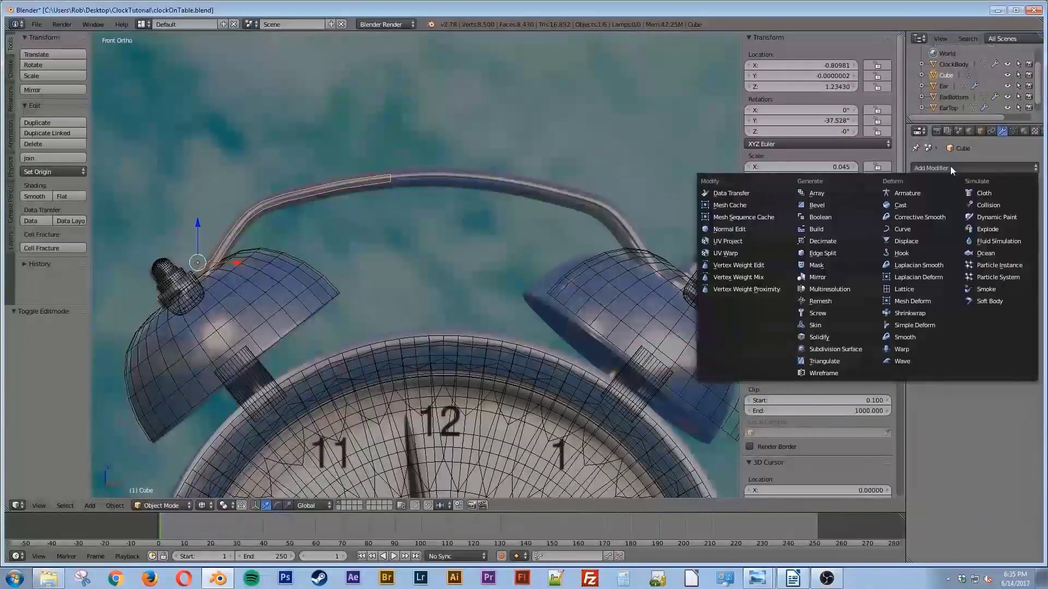
click(818, 277)
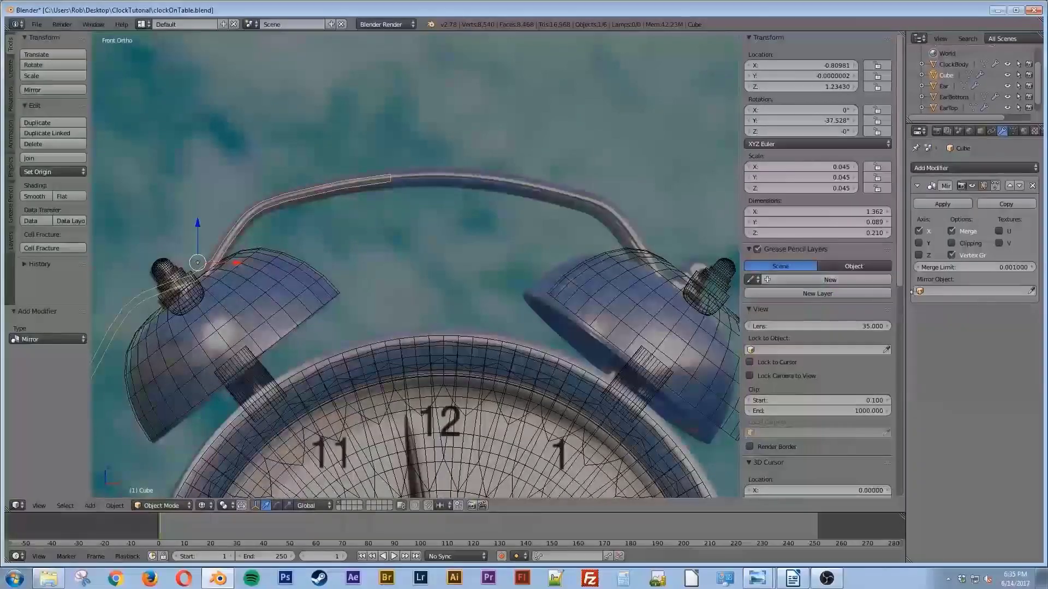
click(956, 291)
click(933, 307)
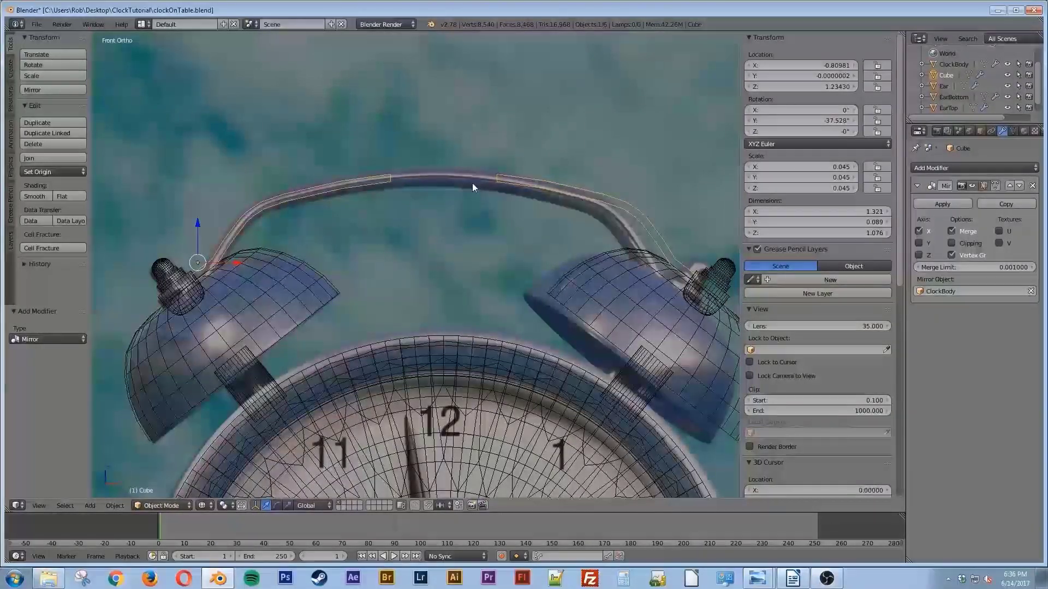
click(942, 204)
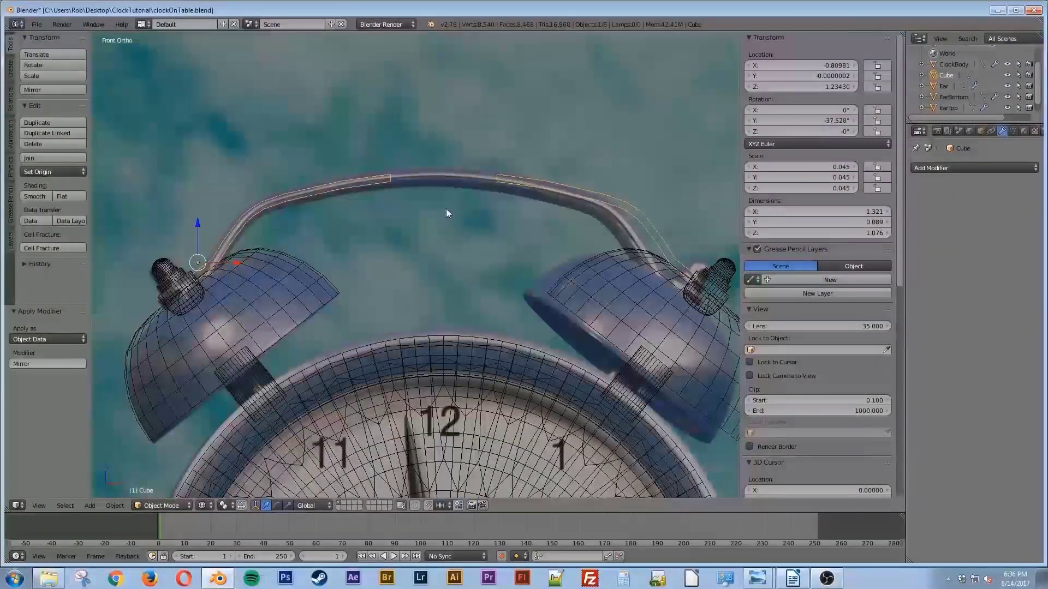
Delete the two facing end faces at the gap in the middle of the mirrored handle
key(Tab)
shift+middle_drag(437, 200, 417, 214)
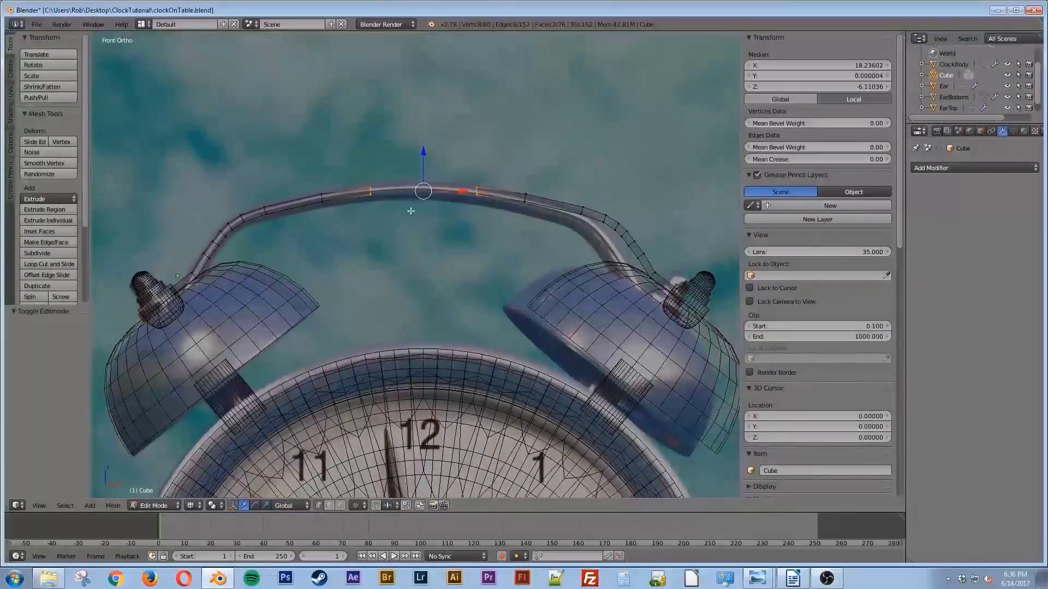
scroll(401, 197, up, 4)
middle_drag(440, 158, 415, 177)
shift+middle_drag(472, 126, 419, 275)
key(ctrl+Tab)
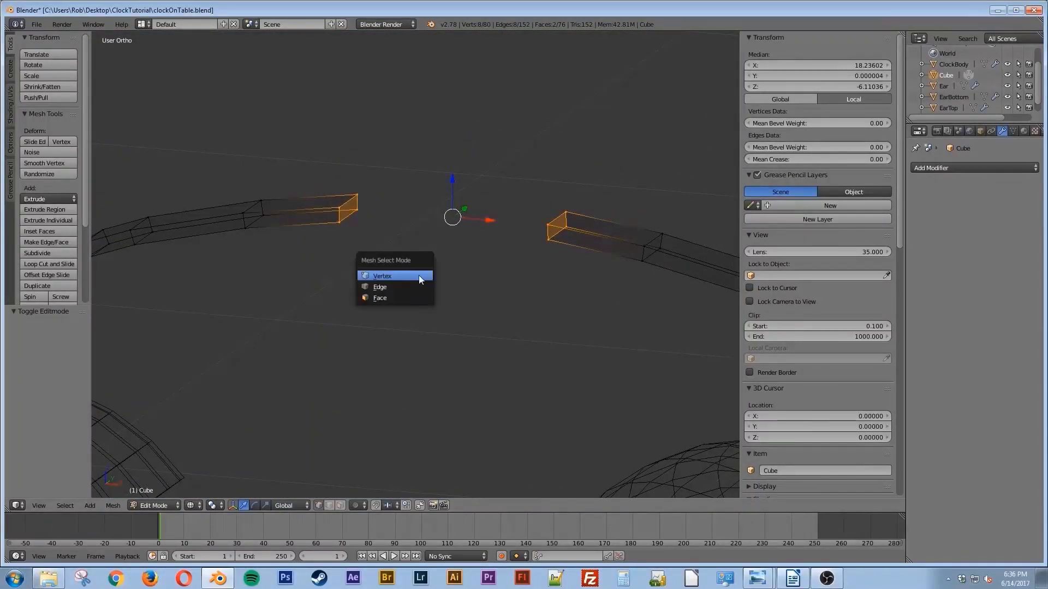
click(391, 295)
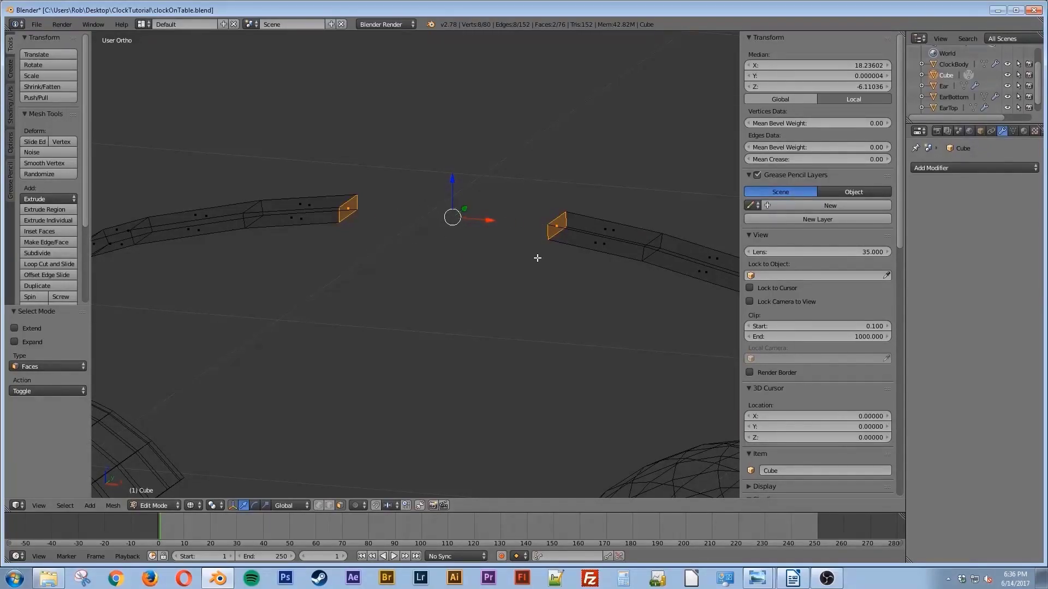
key(x)
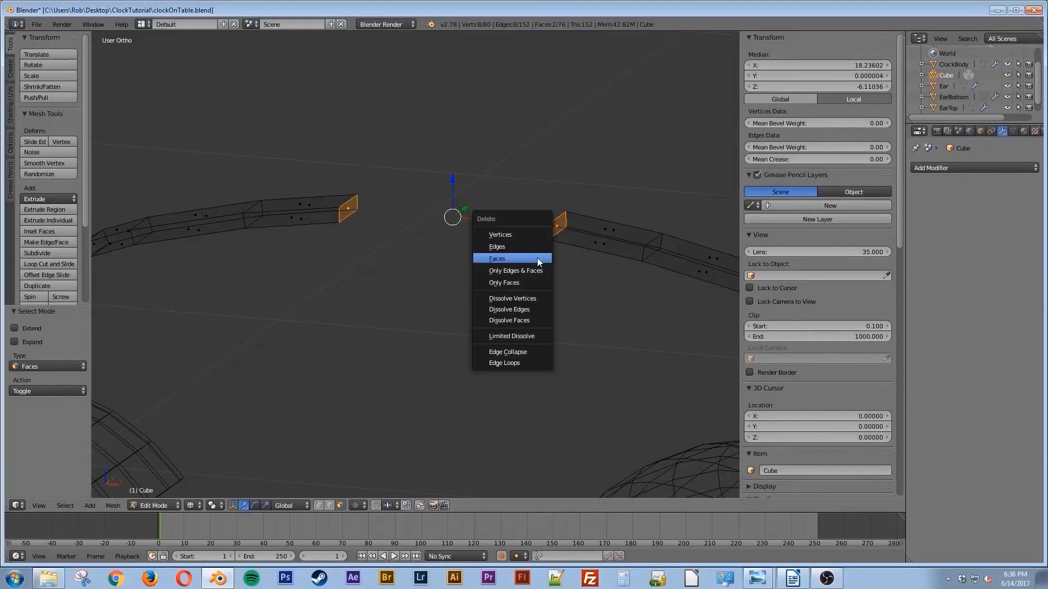
click(491, 260)
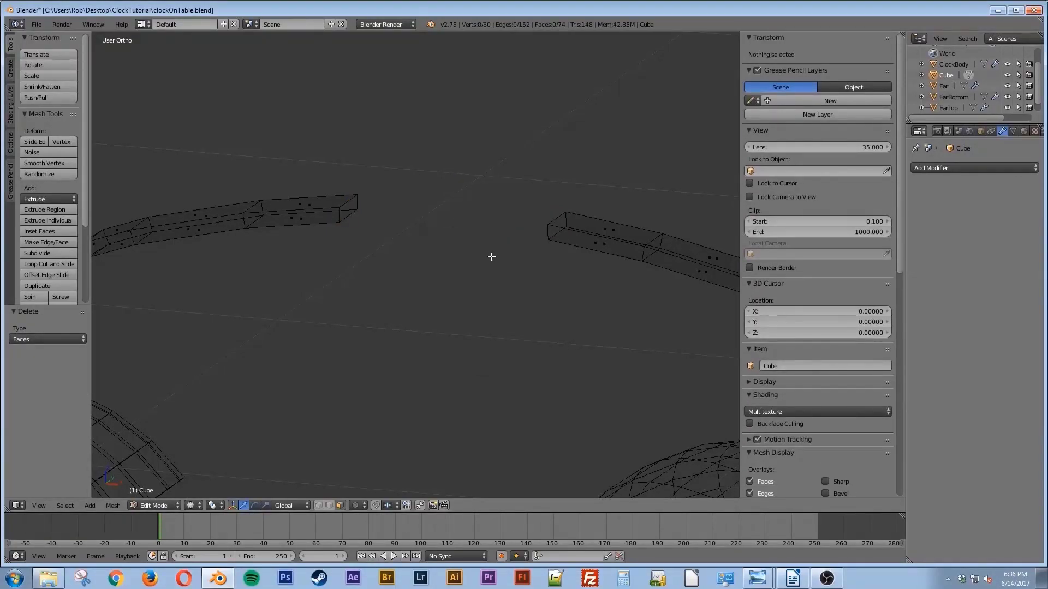
Fill a face across the handle's gap from the four front vertices of its two open ends
key(ctrl+Tab)
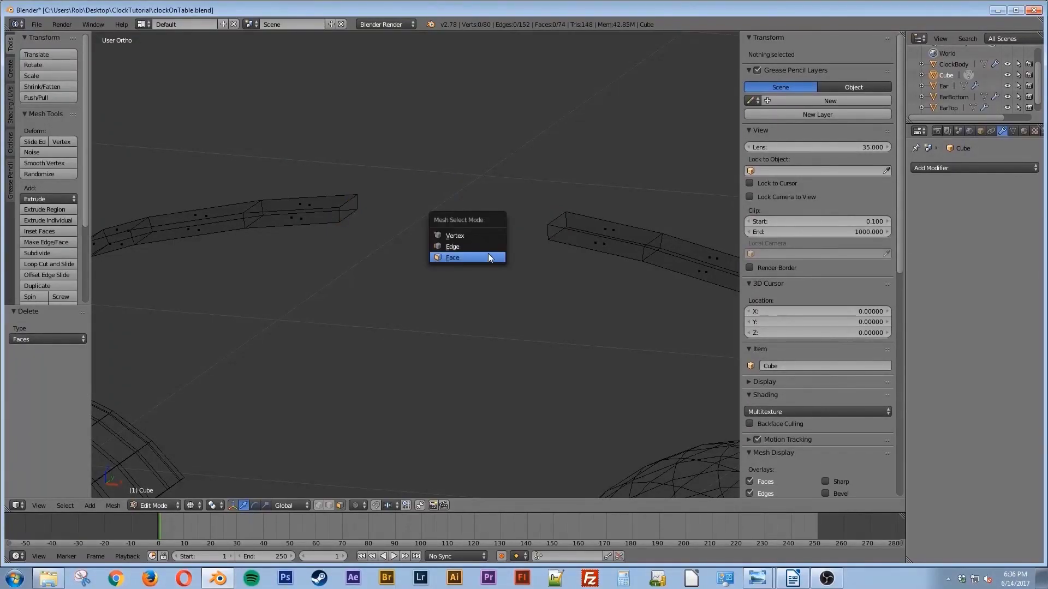
click(459, 235)
right_click(338, 209)
shift+right_click(339, 221)
shift+right_click(548, 225)
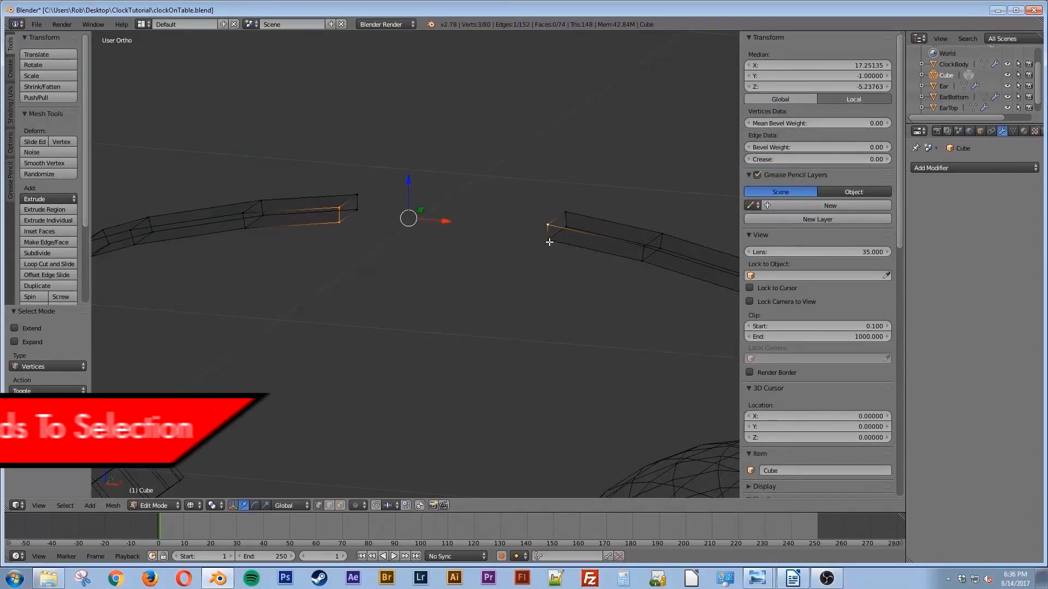
shift+right_click(547, 240)
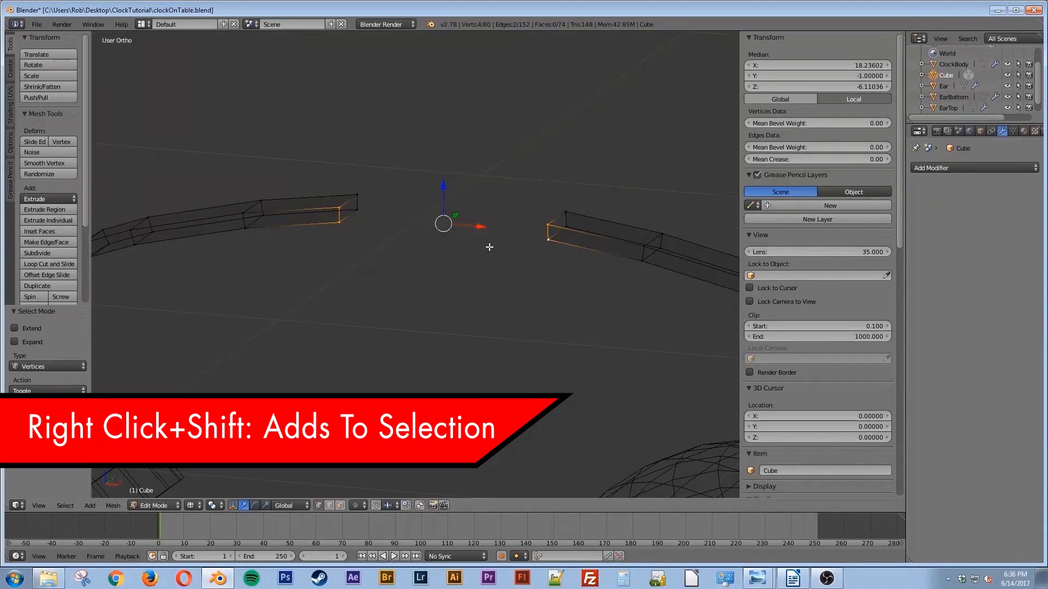
key(f)
Fill the top face of the handle's middle gap from the four upper vertices of its two open ends
right_click(339, 208)
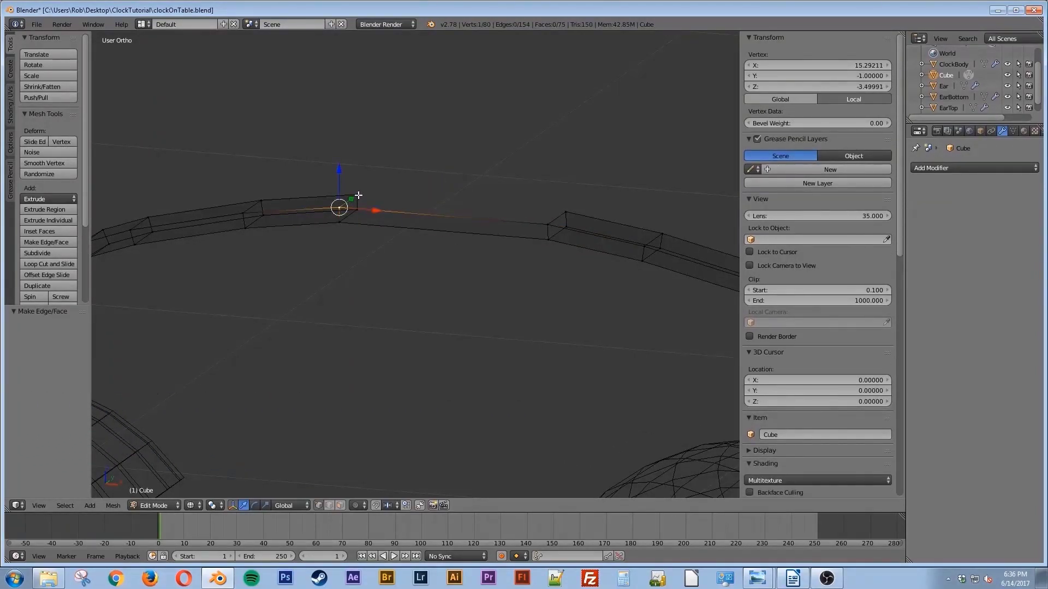
shift+right_click(357, 195)
shift+right_click(565, 213)
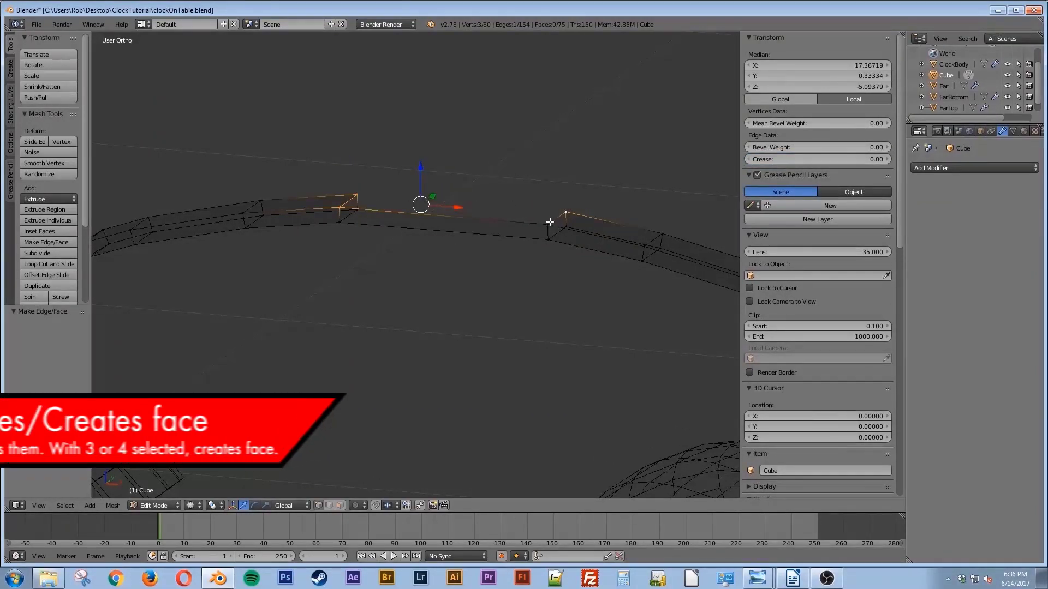
shift+right_click(550, 224)
key(f)
Fill the underside face of the handle's middle gap from the four lower vertices of its two open ends
middle_drag(446, 304, 350, 279)
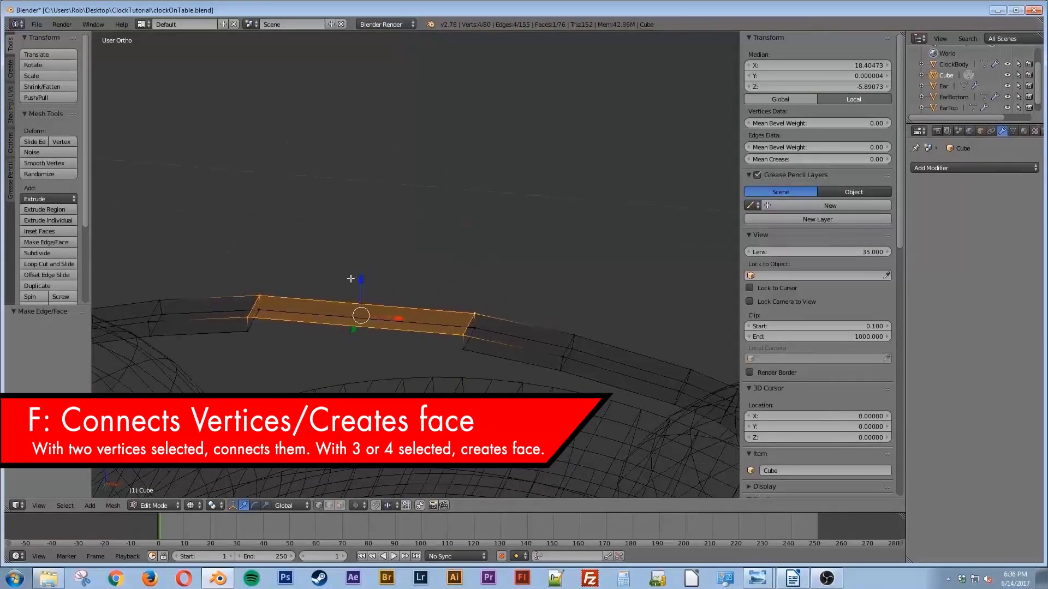
right_click(260, 311)
shift+right_click(247, 333)
shift+right_click(473, 329)
shift+right_click(466, 350)
key(f)
Fill the back face of the handle's middle gap from the four rear vertices to close the bridge
middle_drag(334, 297, 477, 322)
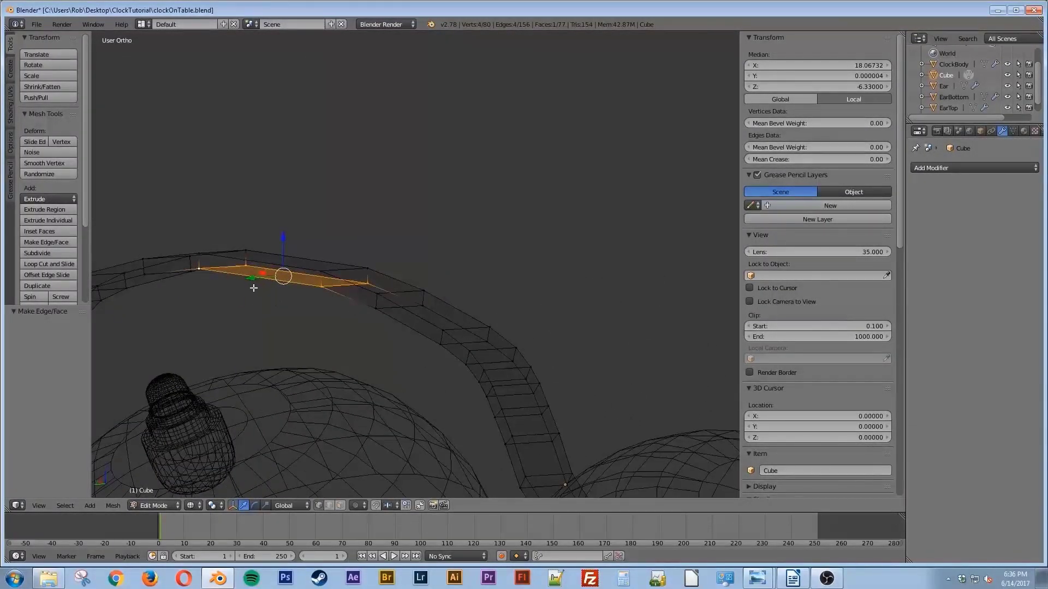
right_click(199, 254)
shift+right_click(323, 273)
shift+right_click(322, 286)
shift+right_click(201, 268)
key(f)
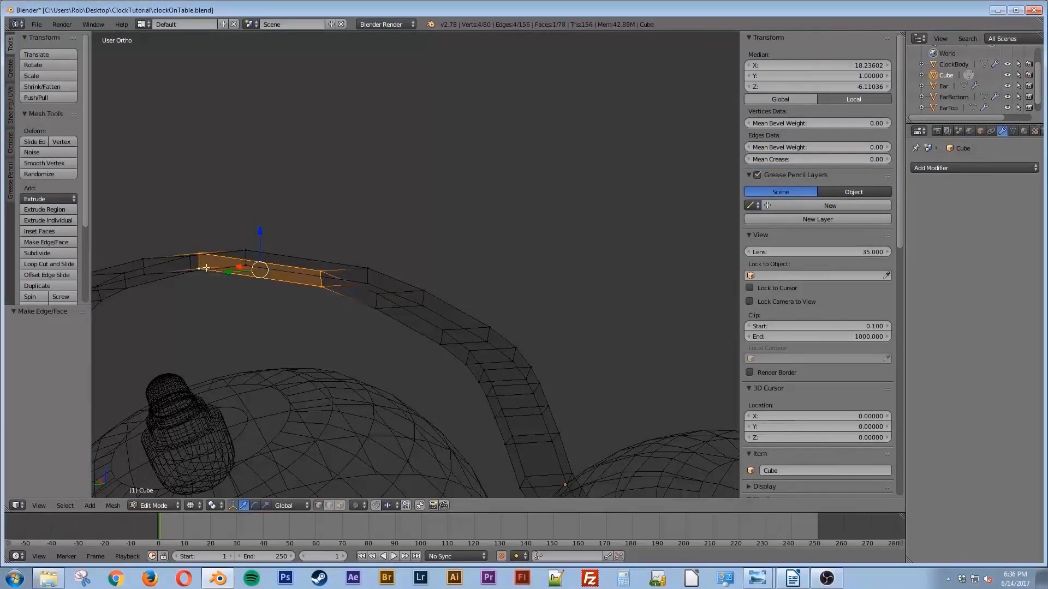
Return to solid shading and Object Mode, and move the handle about -0.397 along Y to line up with the bells' knobs
key(z)
mouse_move(377, 270)
middle_down()
mouse_move(340, 288)
mouse_move(297, 283)
mouse_move(398, 313)
mouse_move(456, 386)
mouse_move(414, 358)
mouse_move(432, 375)
middle_up()
key(KP_1)
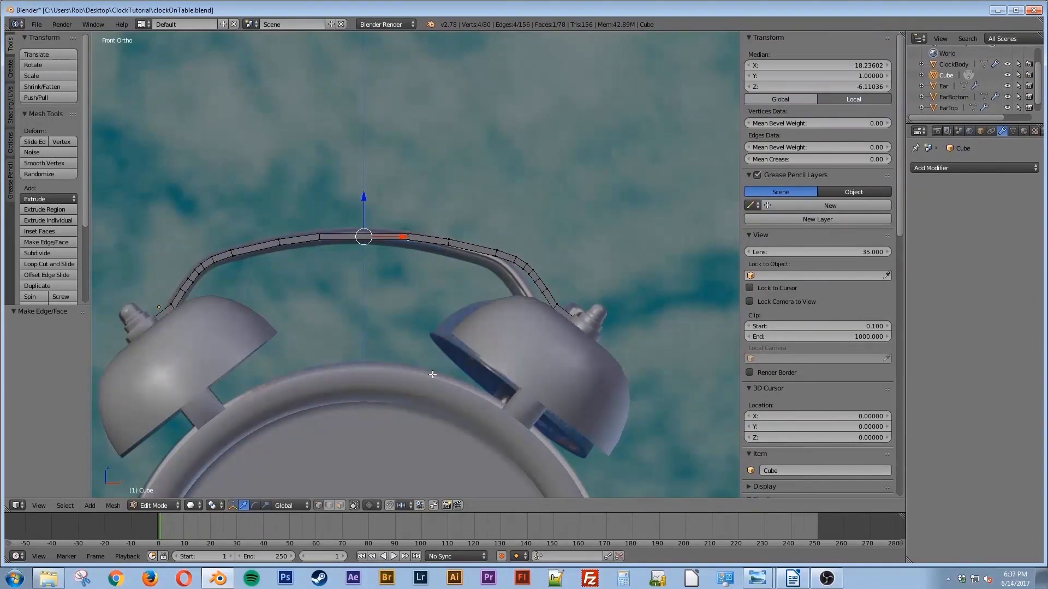
key(Tab)
key(KP_7)
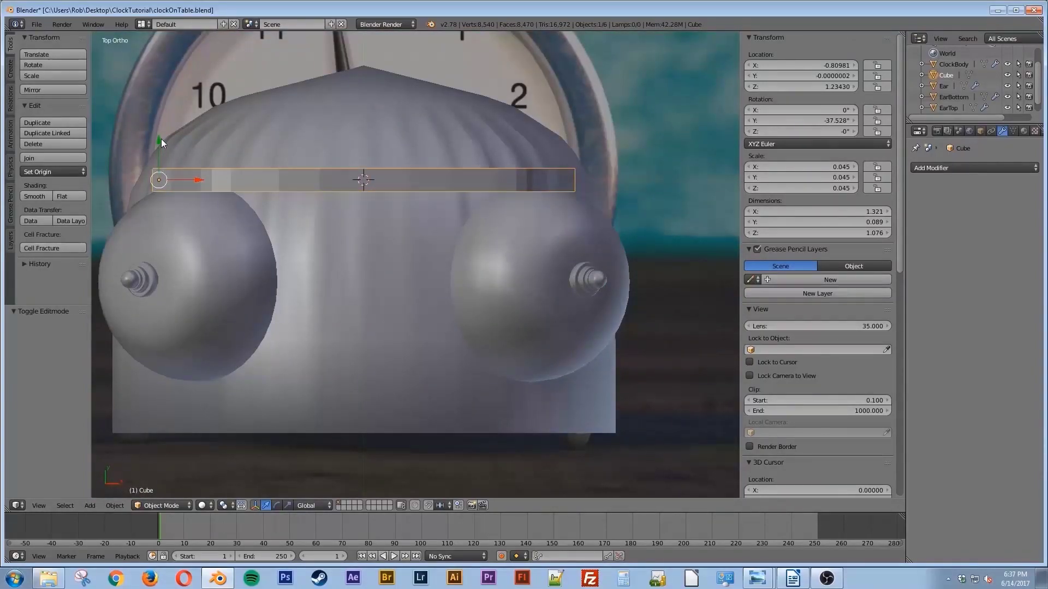
drag(159, 138, 170, 239)
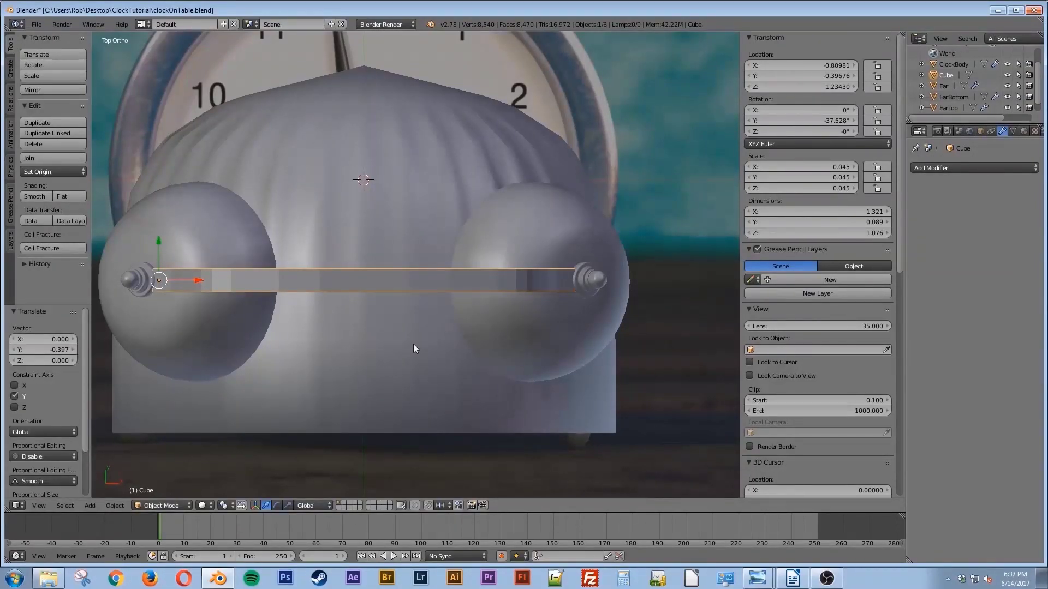
Add a Subdivision Surface modifier to the handle, shade it smooth and set the view subdivisions to 2
key(KP_1)
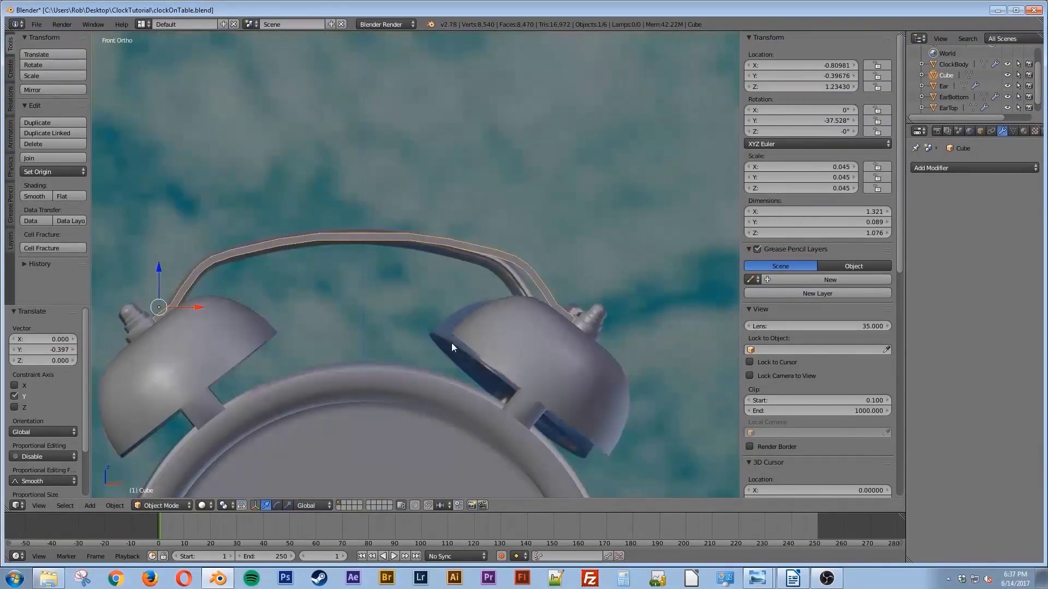
click(932, 167)
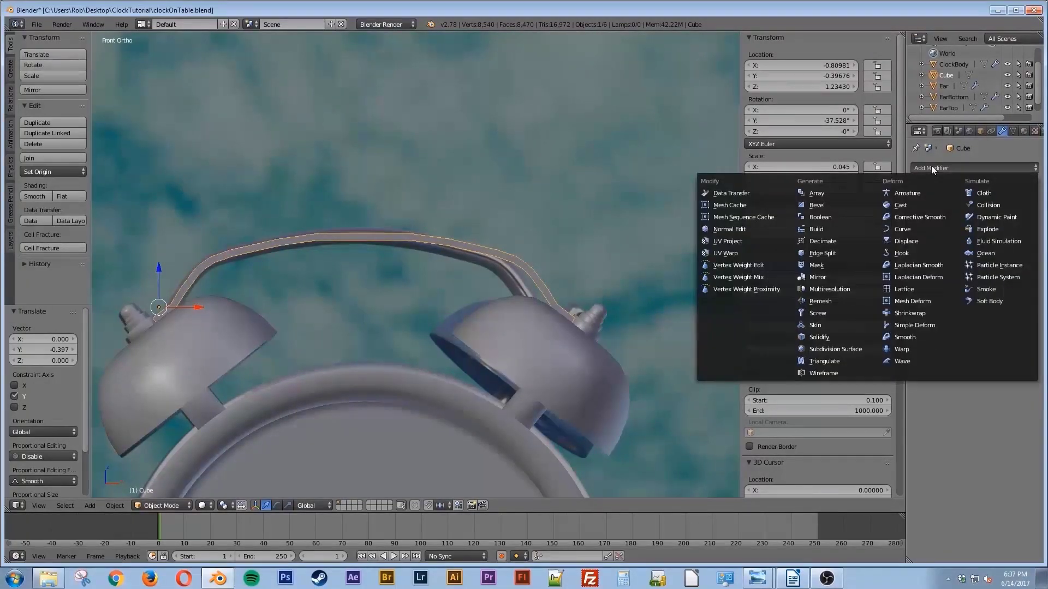
click(859, 348)
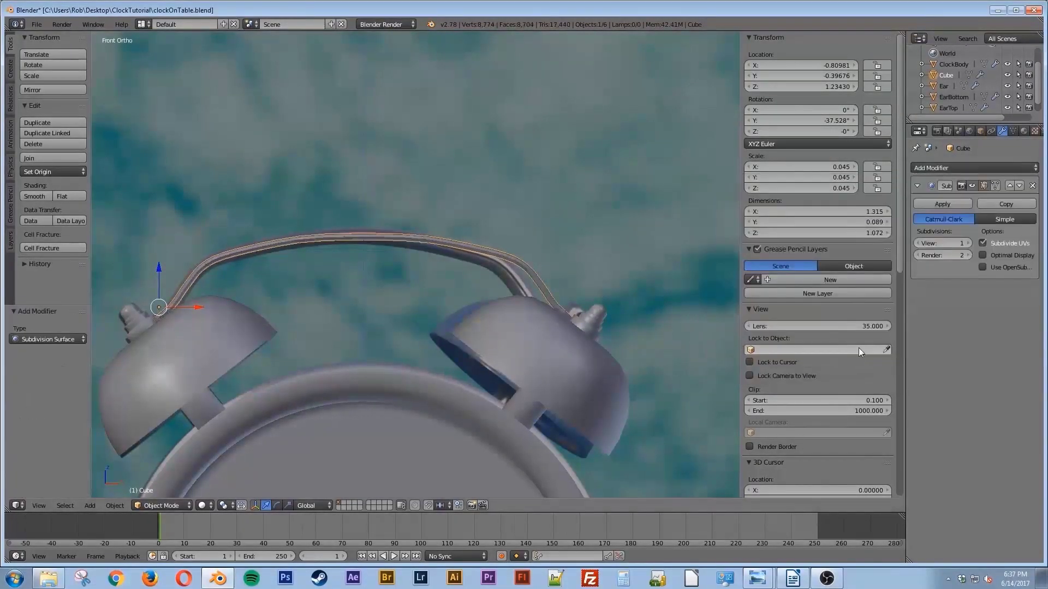
click(29, 196)
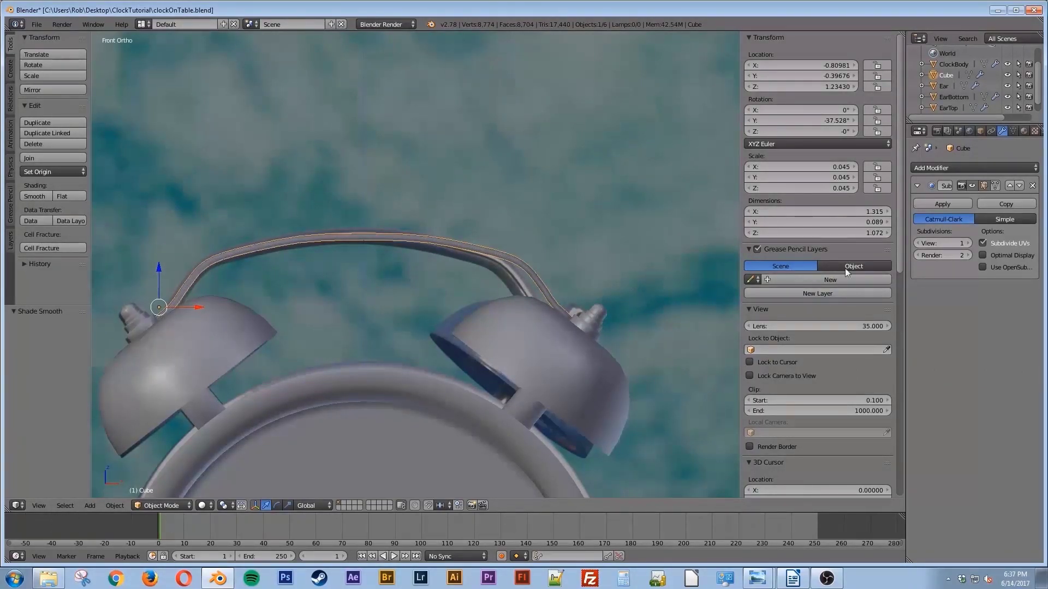
click(967, 244)
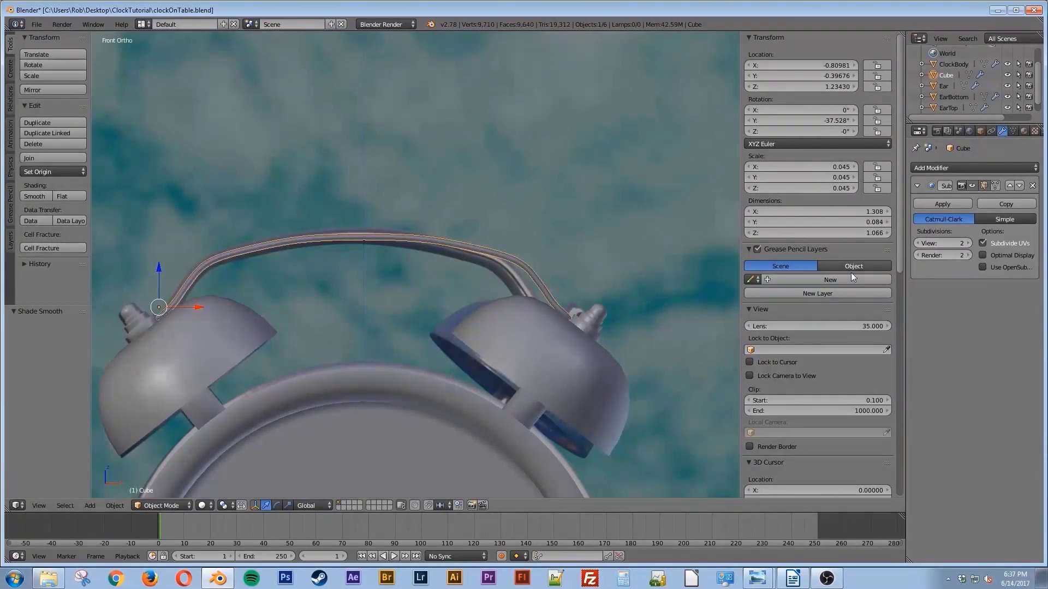
Select the handle's two upper edge loops in Edit Mode and raise them about 0.016 along Z
shift+middle_drag(363, 315, 391, 274)
scroll(391, 274, up, 2)
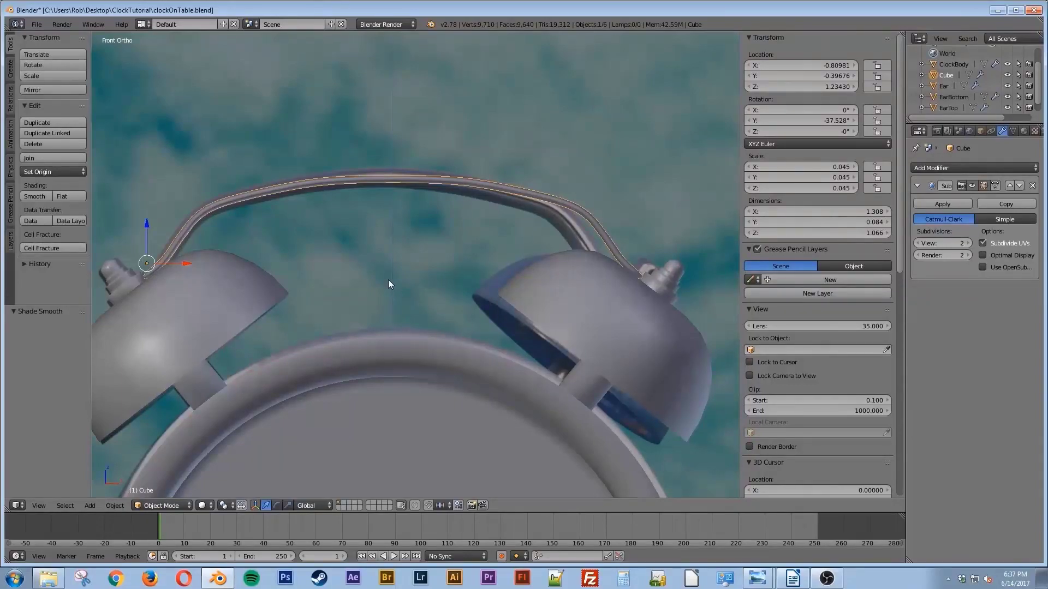
key(ctrl+Tab)
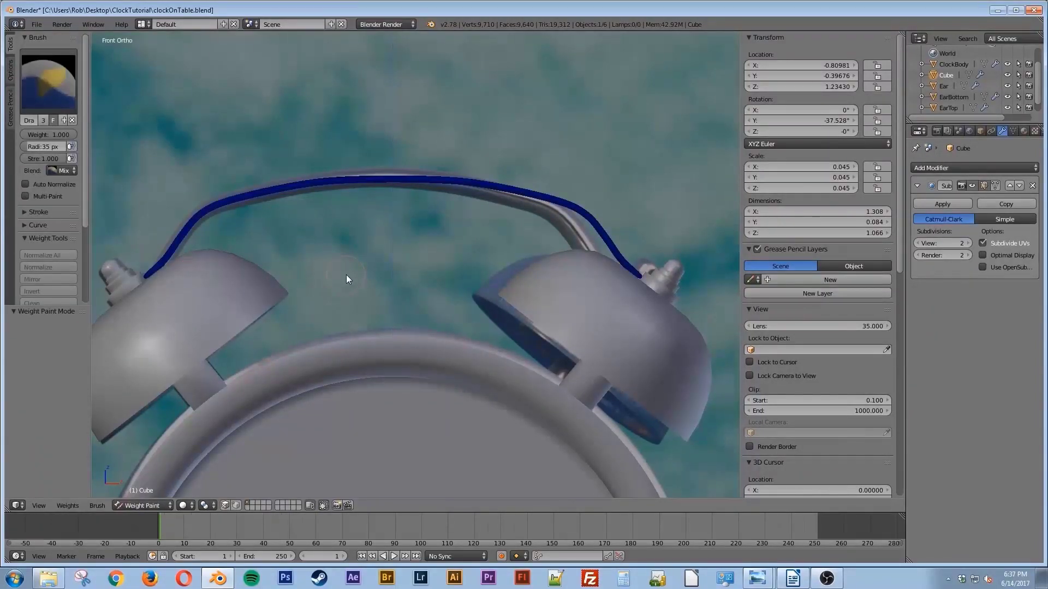
key(ctrl+Tab)
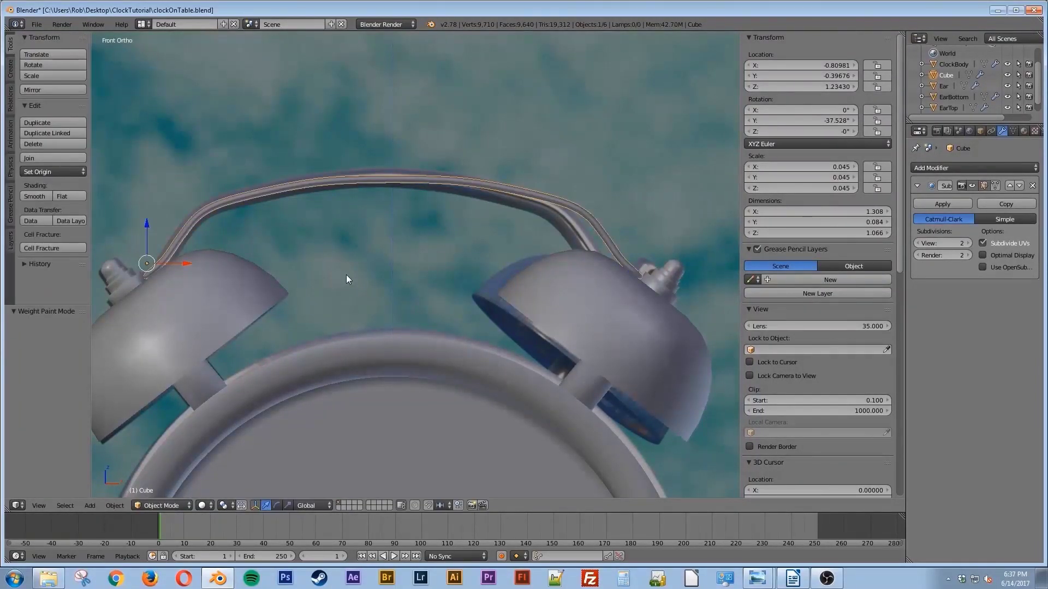
key(Tab)
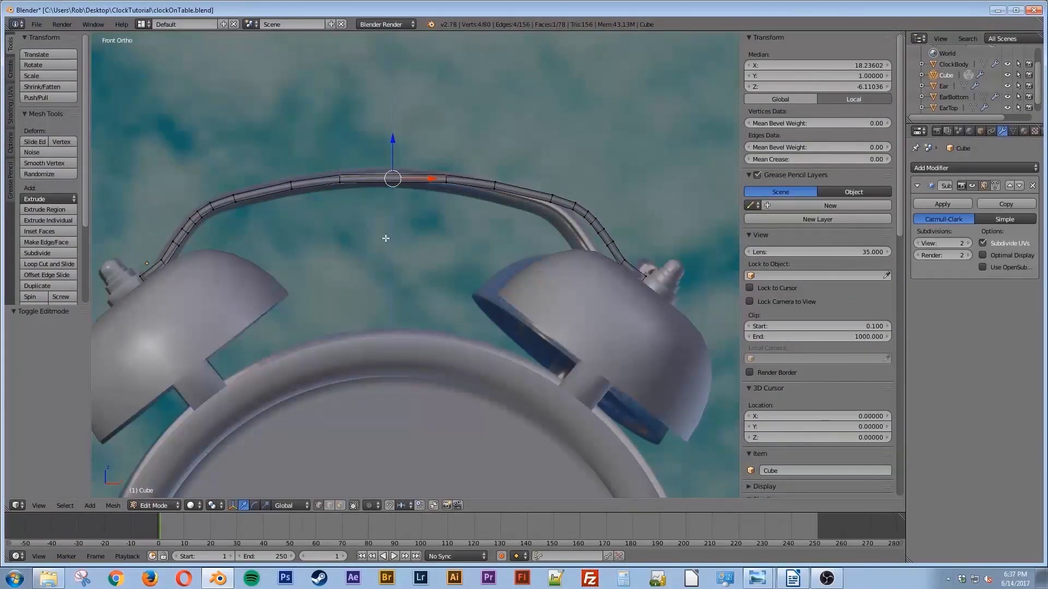
middle_drag(273, 201, 310, 225)
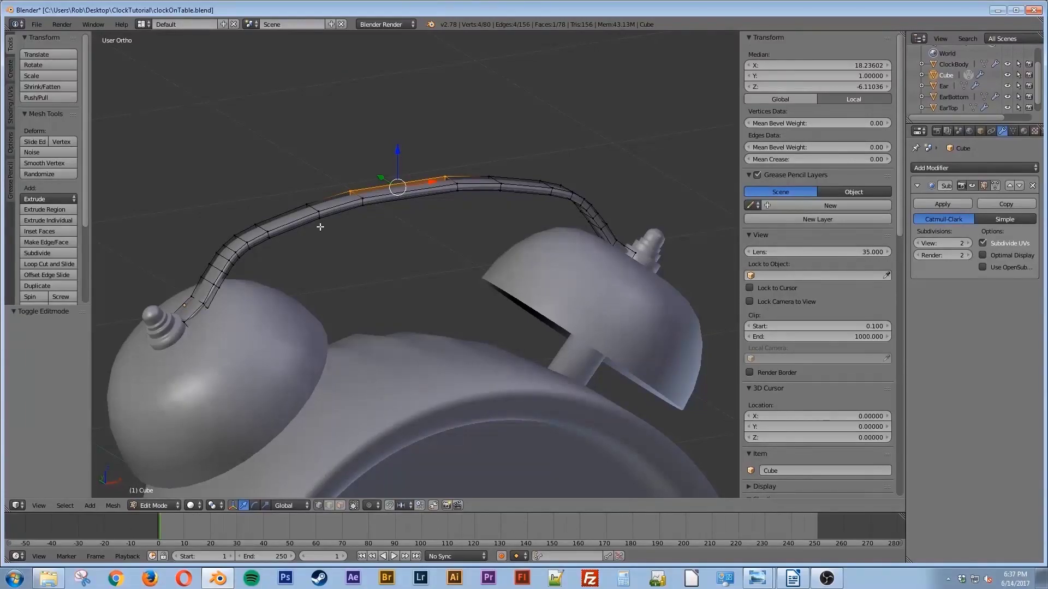
alt+right_click(303, 217)
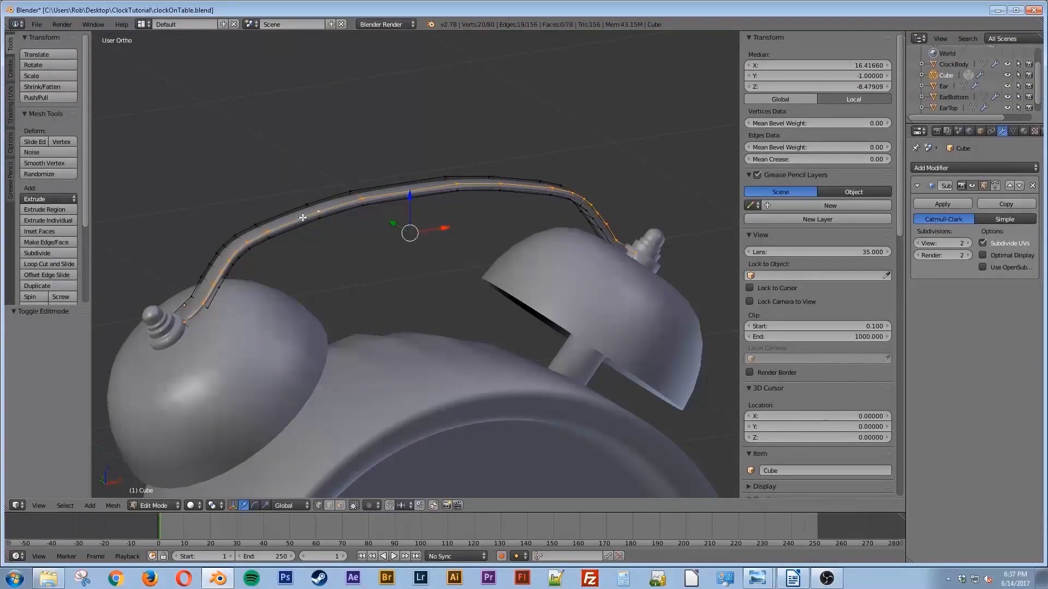
alt+shift+right_click(284, 212)
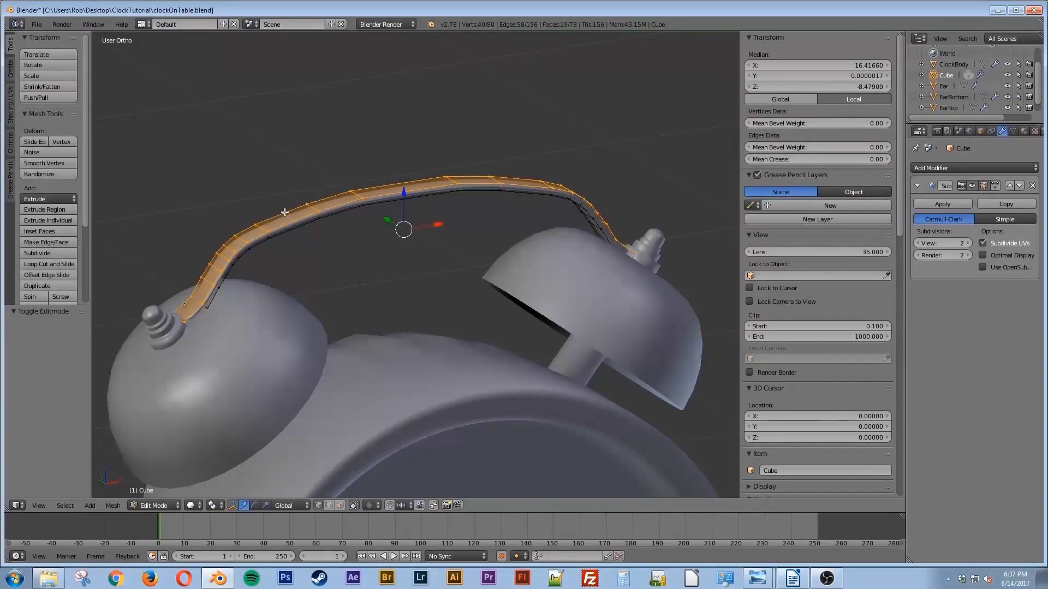
key(KP_1)
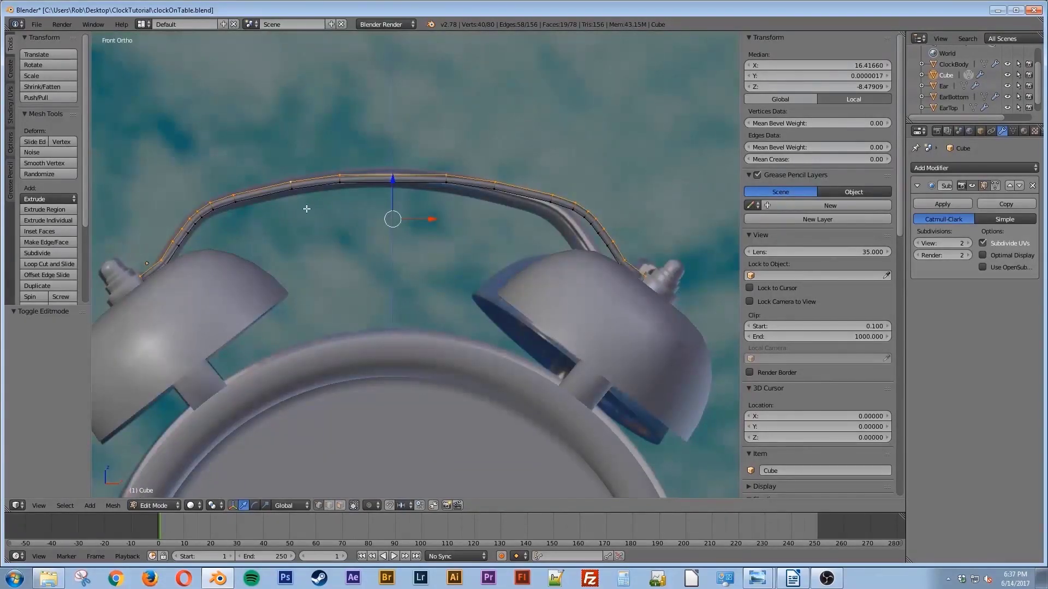
mouse_move(393, 193)
mouse_down()
mouse_move(393, 180)
mouse_move(397, 189)
mouse_up()
Select the handle's two lower edge loops and lower them slightly along Z to thicken the handle
middle_drag(397, 191, 395, 200)
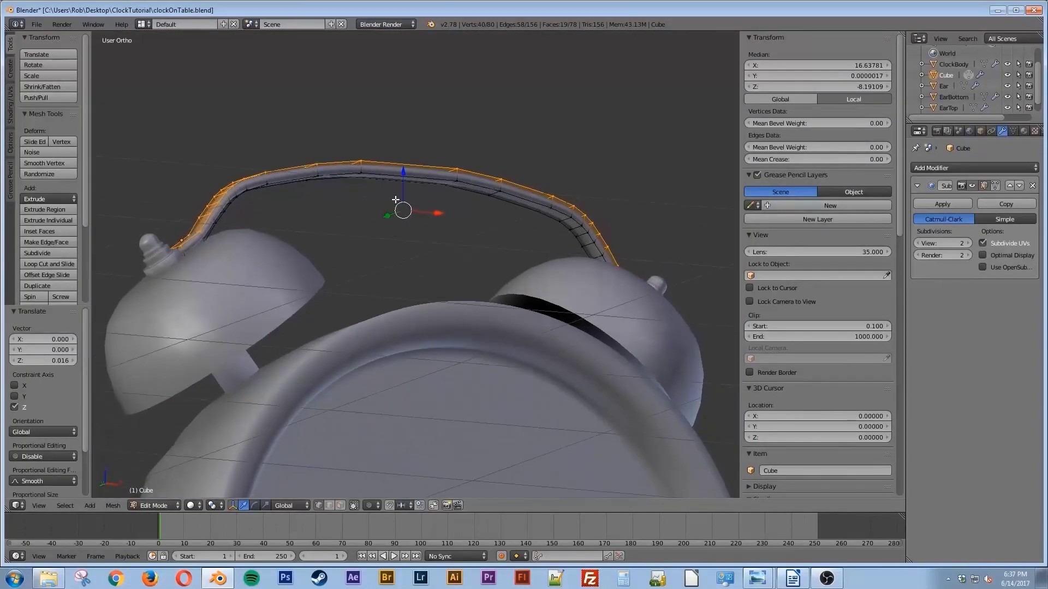
alt+right_click(382, 173)
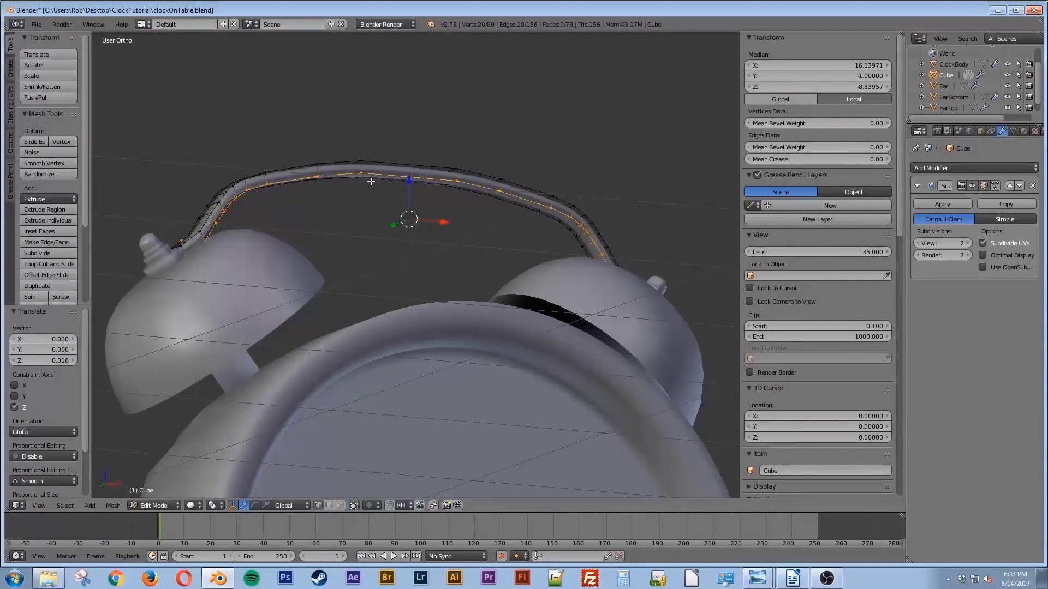
alt+shift+right_click(366, 179)
key(KP_1)
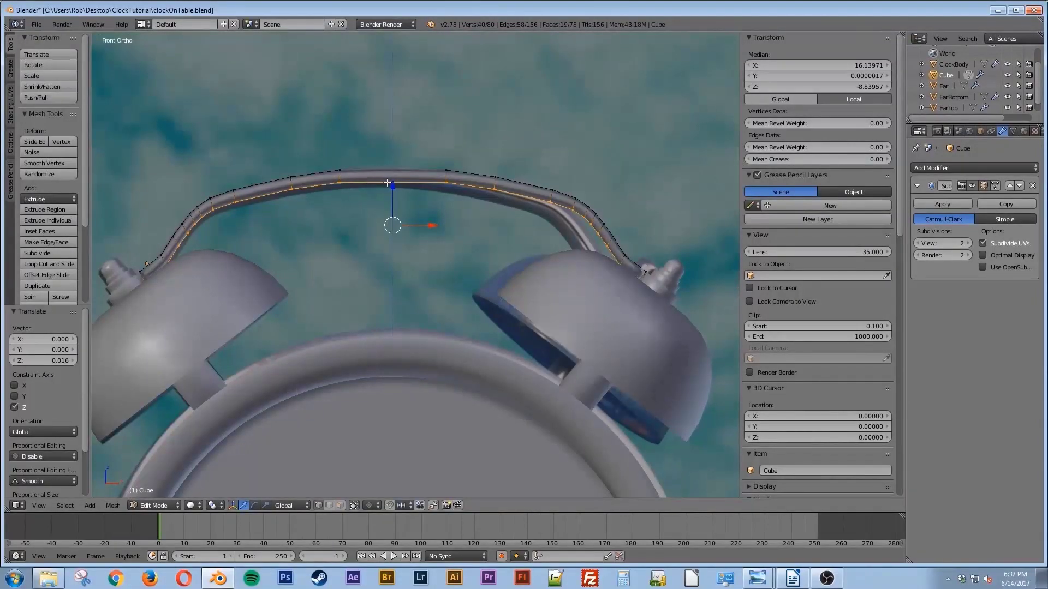
drag(394, 188, 402, 198)
Return to Object Mode and move the whole handle about -0.011 along Z onto the reference
key(Tab)
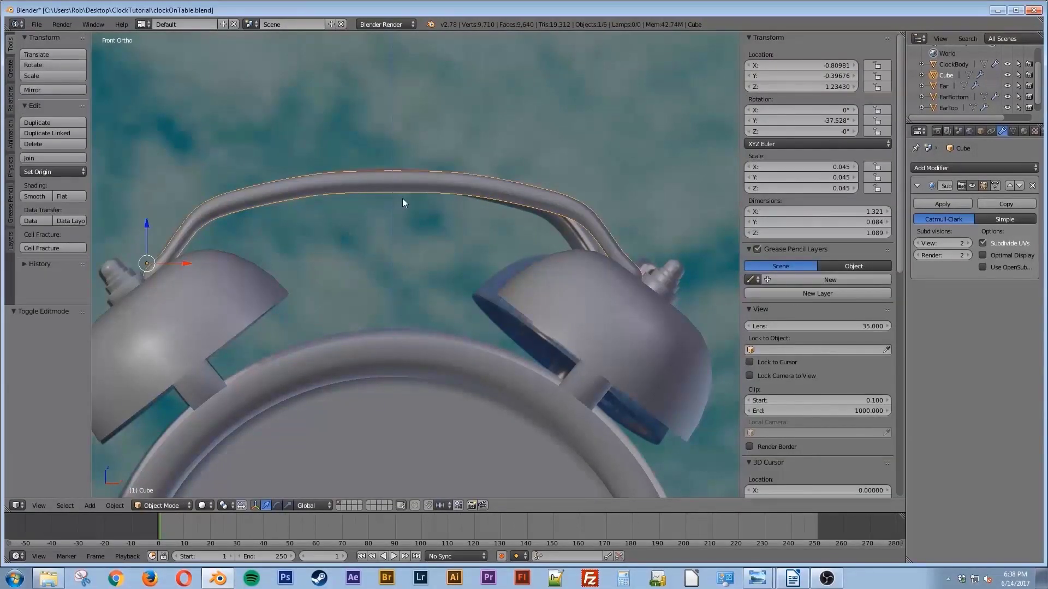
drag(148, 224, 148, 226)
middle_drag(244, 311, 254, 361)
key(KP_1)
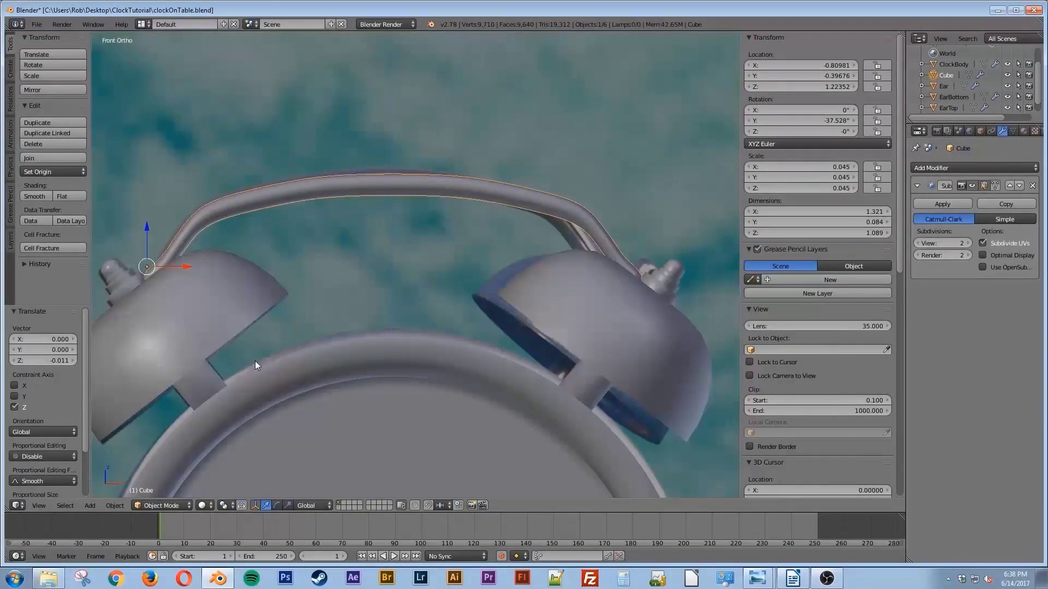
key(s)
key(x)
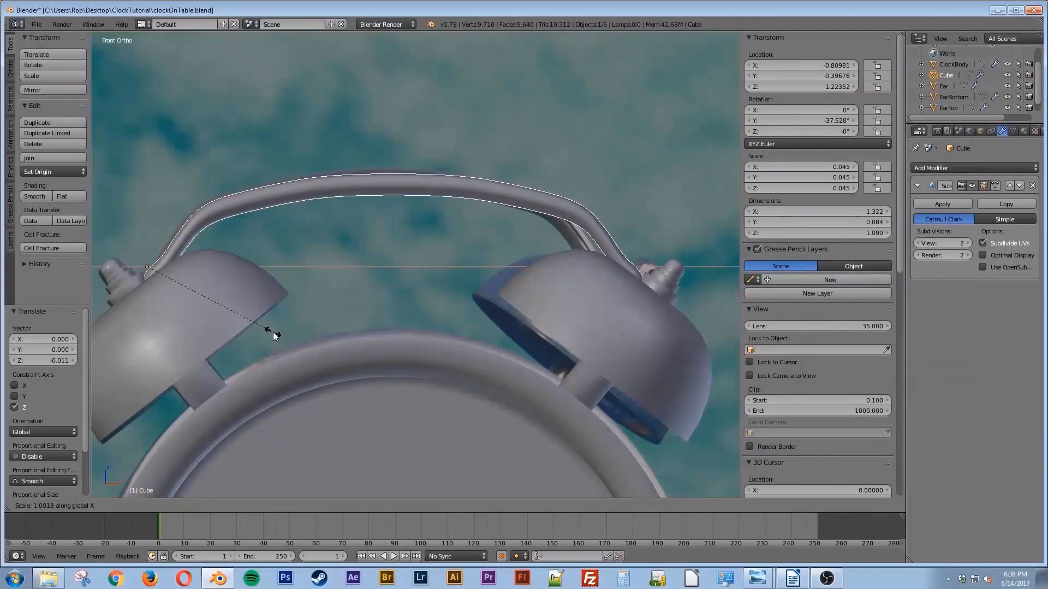
key(Escape)
middle_drag(308, 296, 349, 313)
key(KP_1)
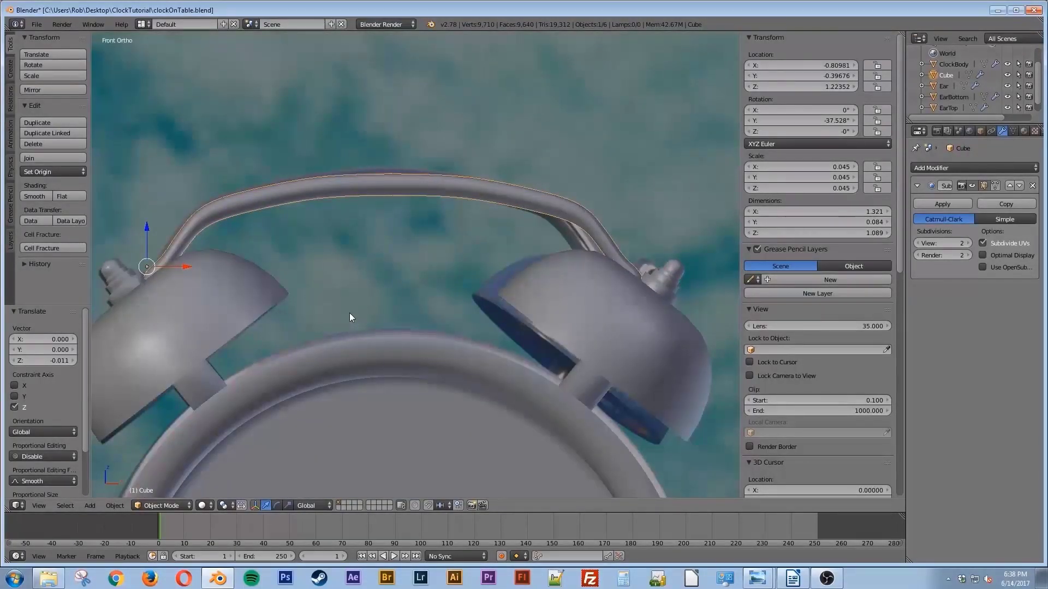
Select the four end vertices of the handle's left end in Edit Mode and move them about -0.028 in X and -0.027 in Z into the knob
middle_drag(161, 268, 264, 313)
scroll(261, 316, up, 7)
shift+middle_drag(147, 318, 353, 297)
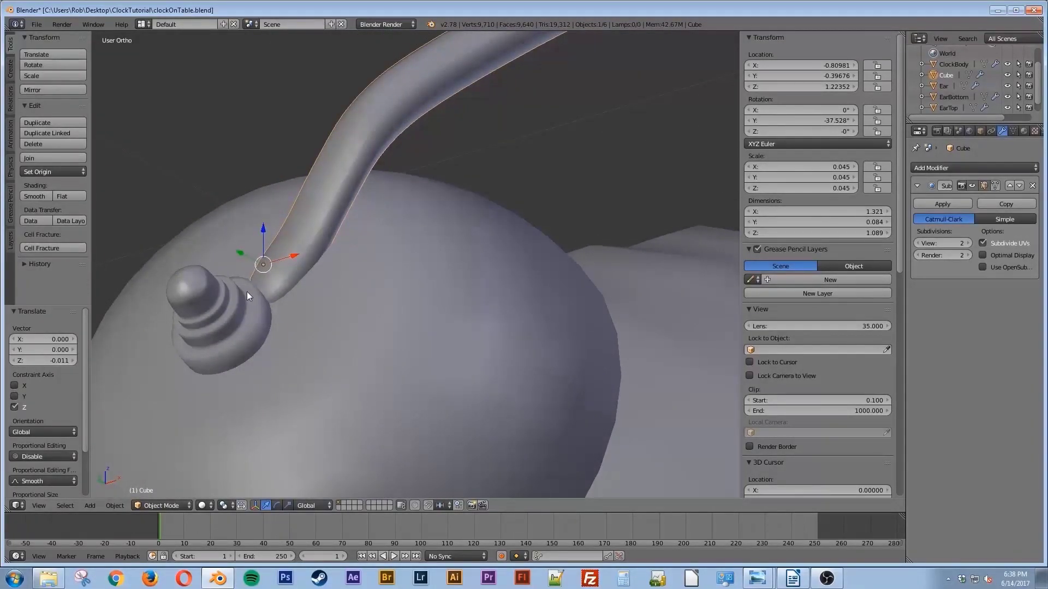
key(Tab)
middle_drag(336, 304, 322, 305)
key(z)
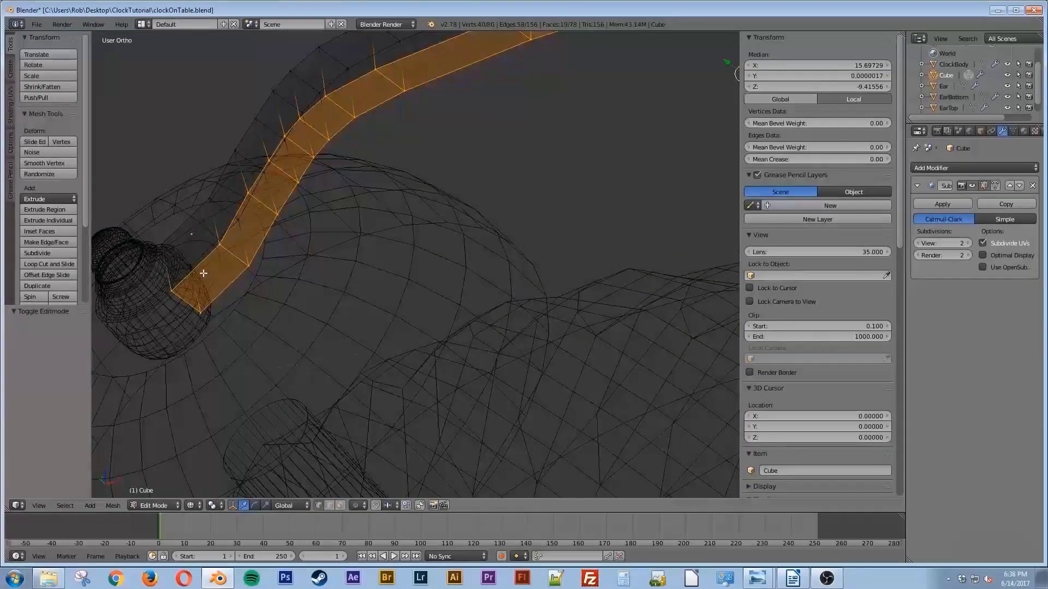
key(a)
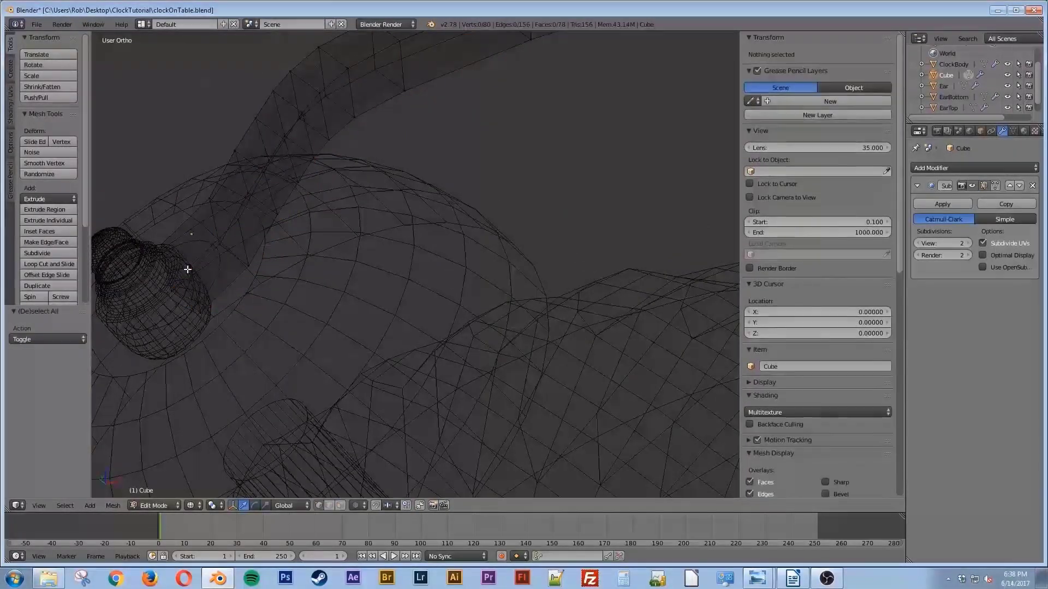
right_click(162, 245)
shift+right_click(191, 266)
shift+right_click(200, 312)
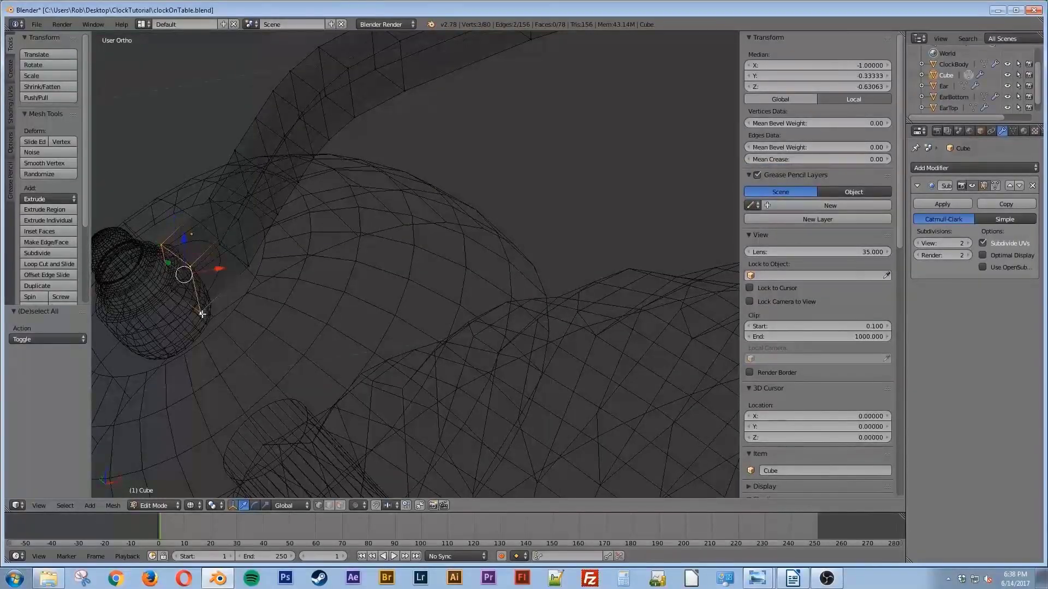
shift+right_click(173, 293)
key(KP_1)
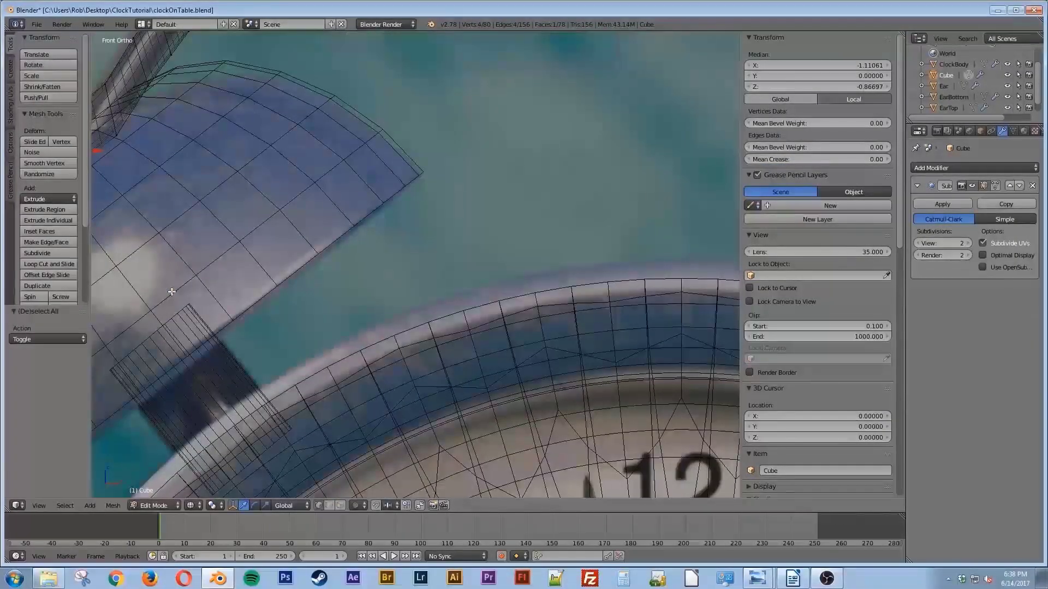
scroll(491, 317, down, 4)
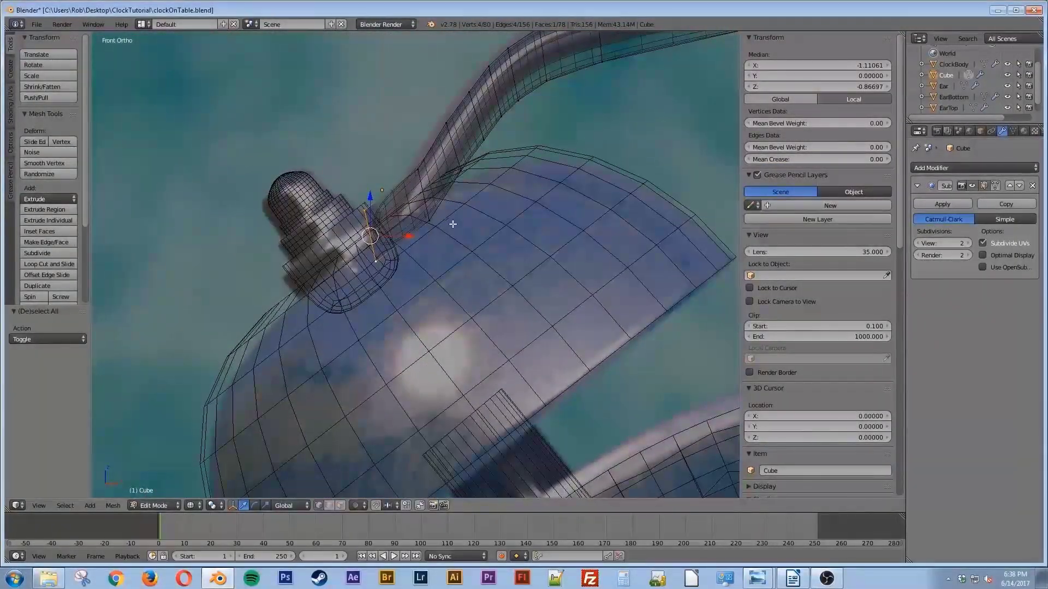
key(g)
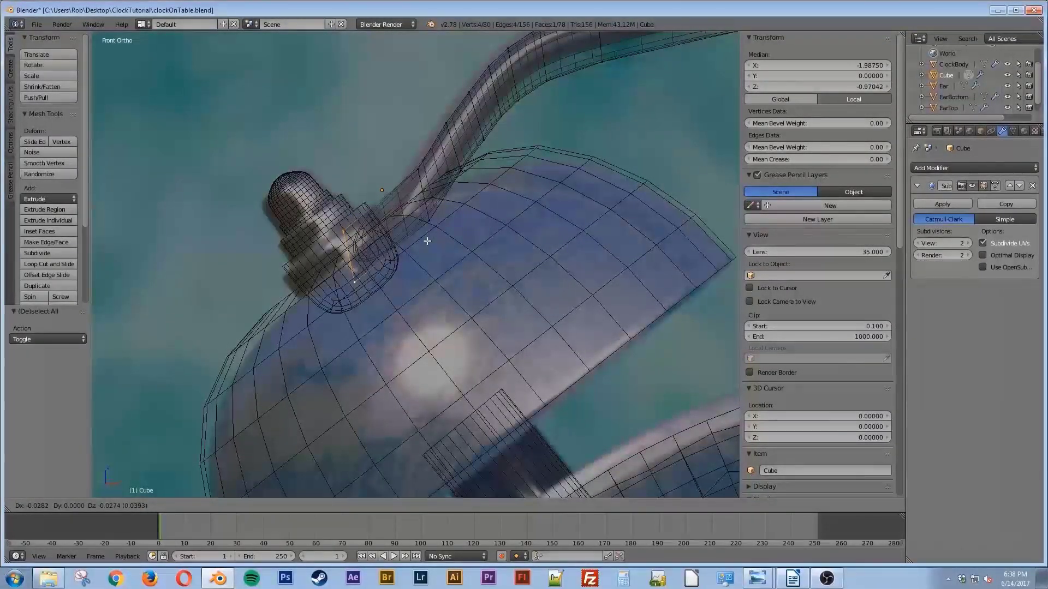
click(427, 239)
Select the four end vertices of the handle's right end and move them about 0.022 in X and -0.018 in Z into the other knob
shift+middle_drag(603, 257, 325, 275)
shift+middle_drag(634, 274, 295, 281)
shift+middle_drag(444, 260, 180, 258)
shift+middle_drag(503, 258, 278, 259)
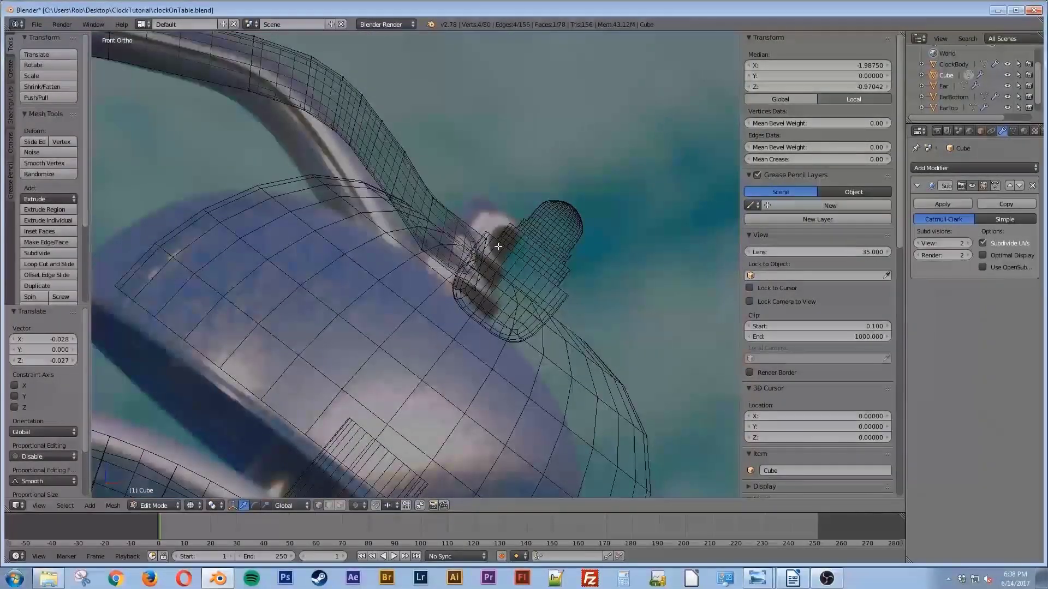
key(a)
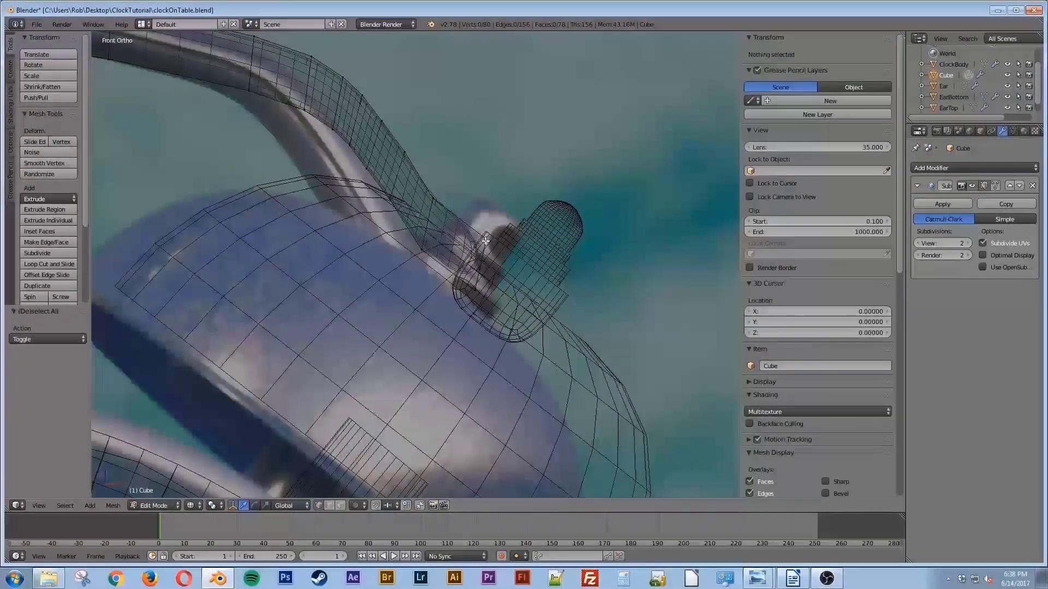
key(a)
key(a)
key(b)
drag(469, 211, 511, 340)
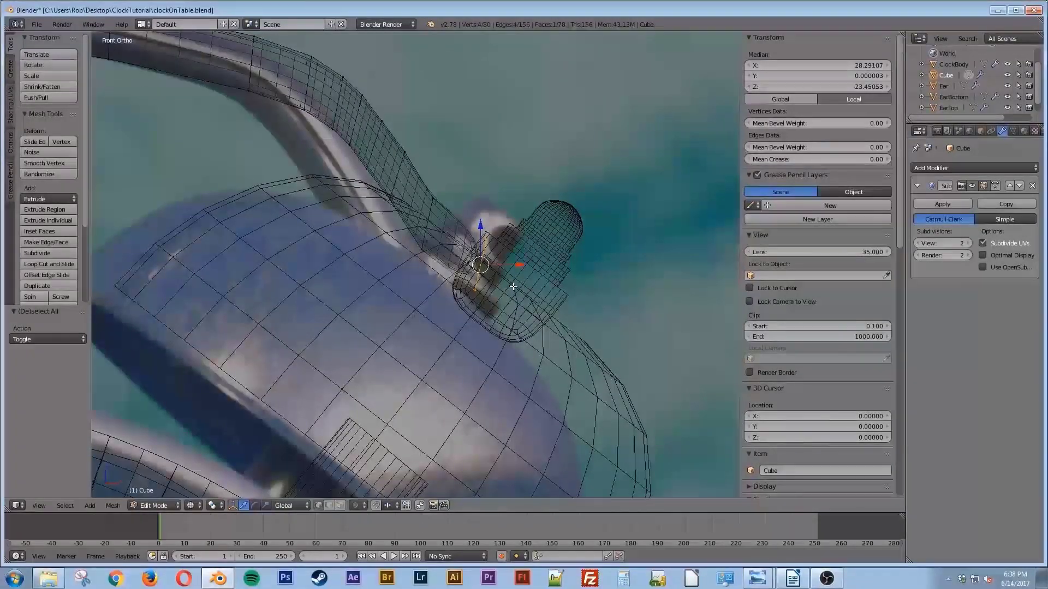
key(g)
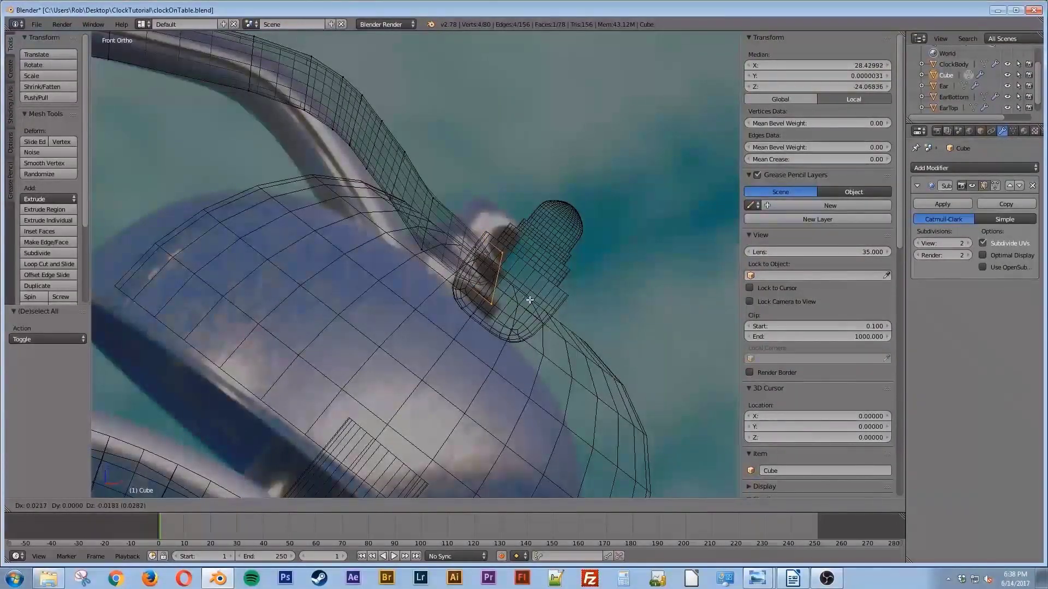
click(530, 300)
Return to Object Mode in solid shading, check the handle on the whole clock and save the file over the existing one
key(Tab)
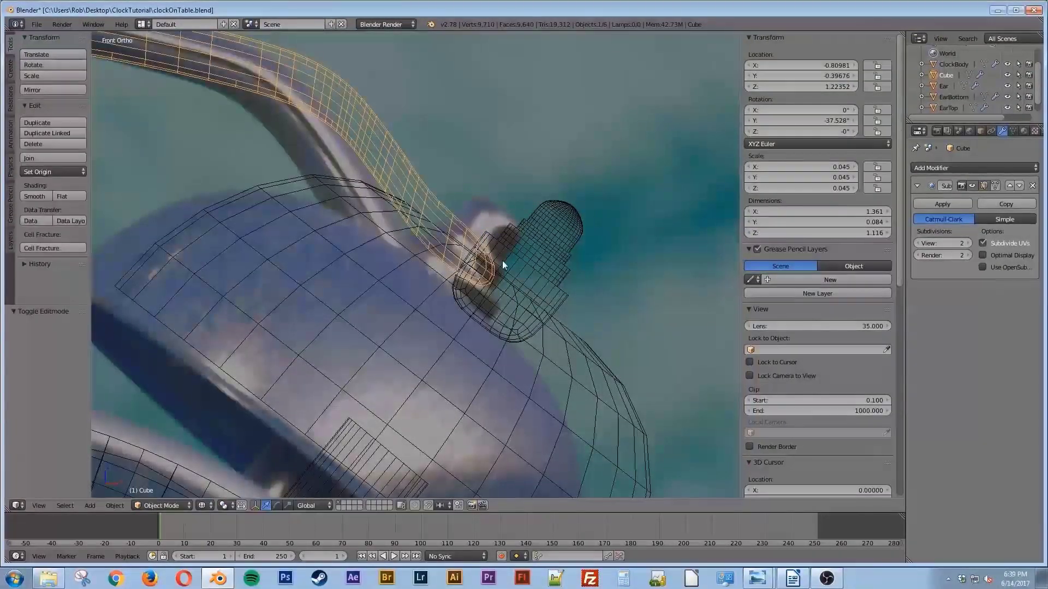
key(z)
middle_drag(499, 237, 478, 290)
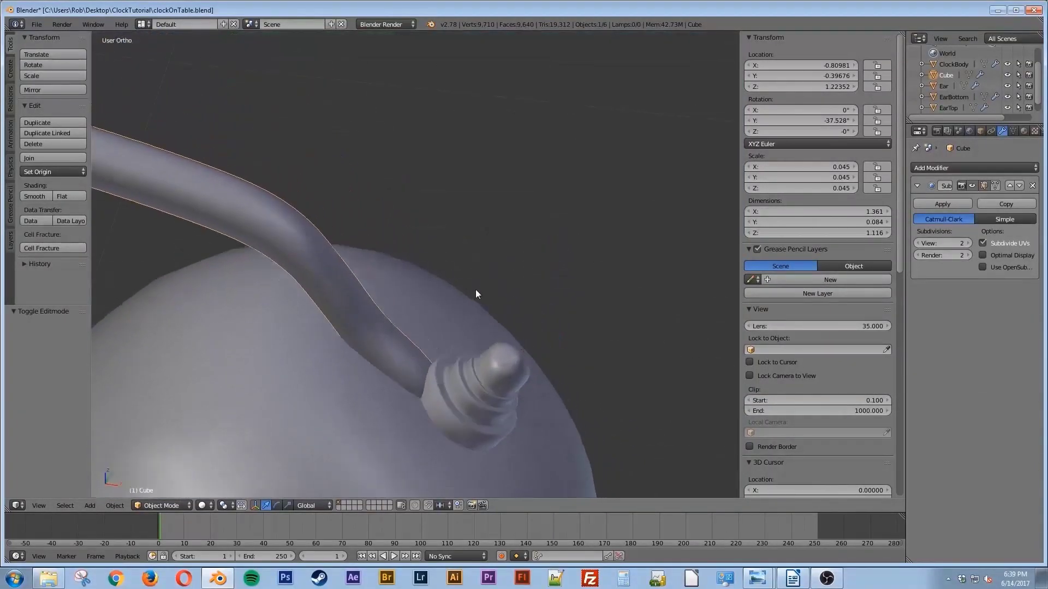
scroll(477, 287, down, 5)
middle_drag(329, 316, 365, 391)
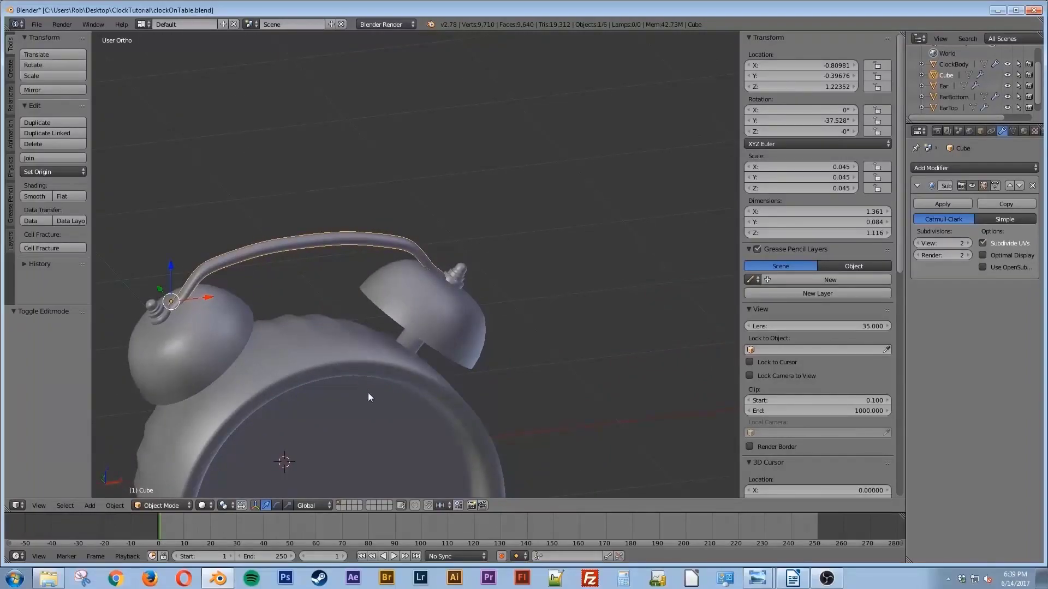
scroll(372, 398, up, 4)
scroll(372, 399, down, 10)
shift+middle_drag(448, 408, 460, 343)
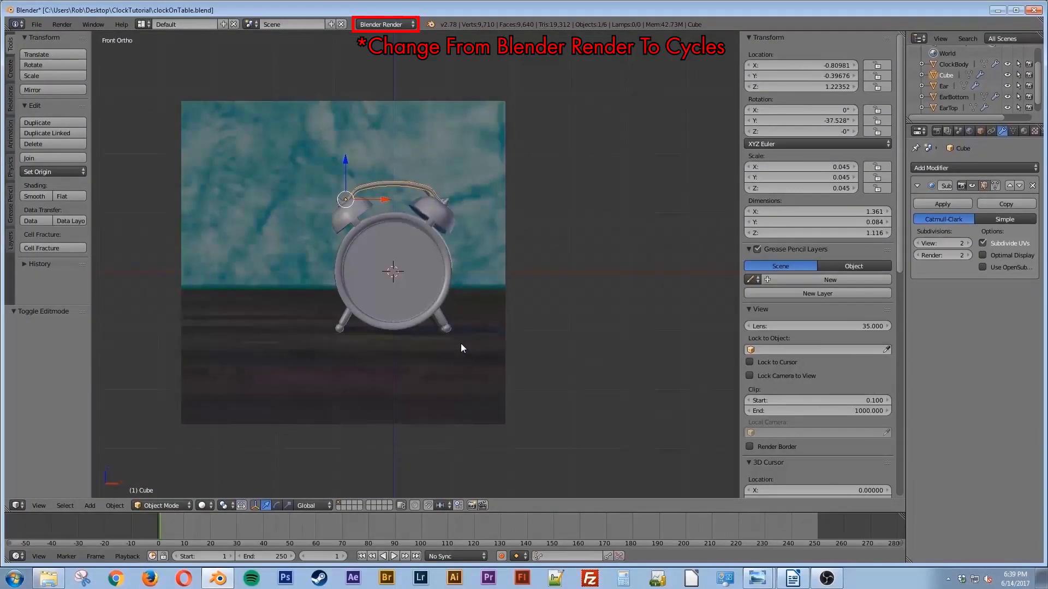
key(ctrl+s)
click(460, 343)
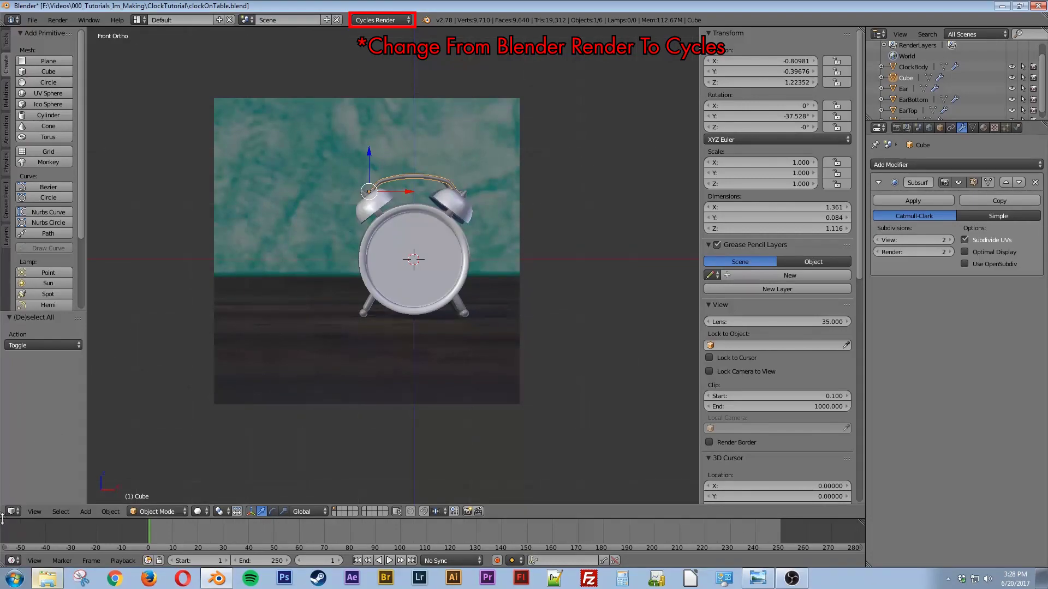
Split the 3D view horizontally into two areas and change the lower area to the Node Editor
drag(2, 518, 45, 264)
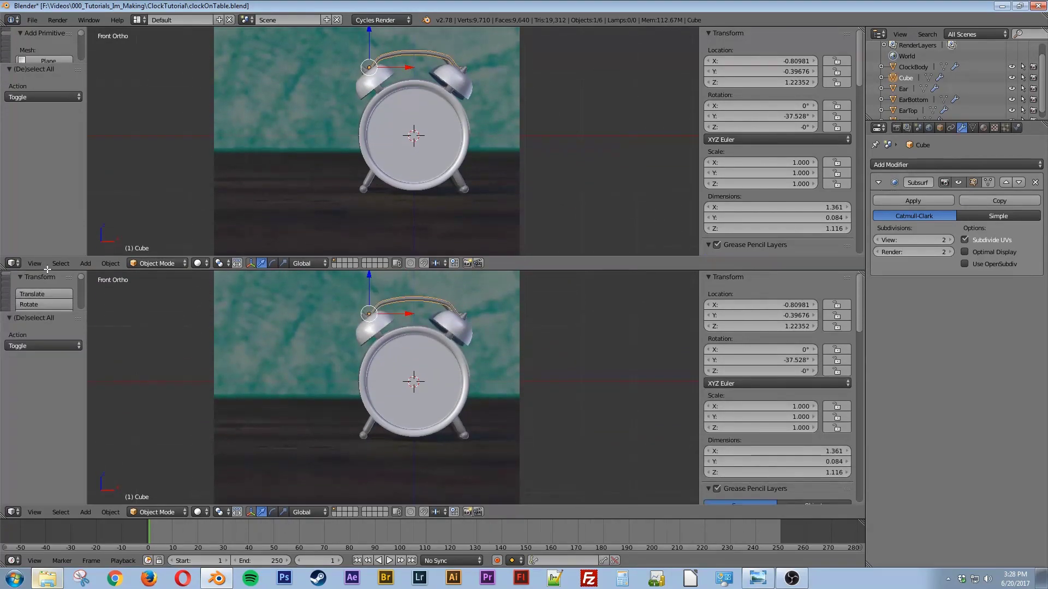
click(13, 512)
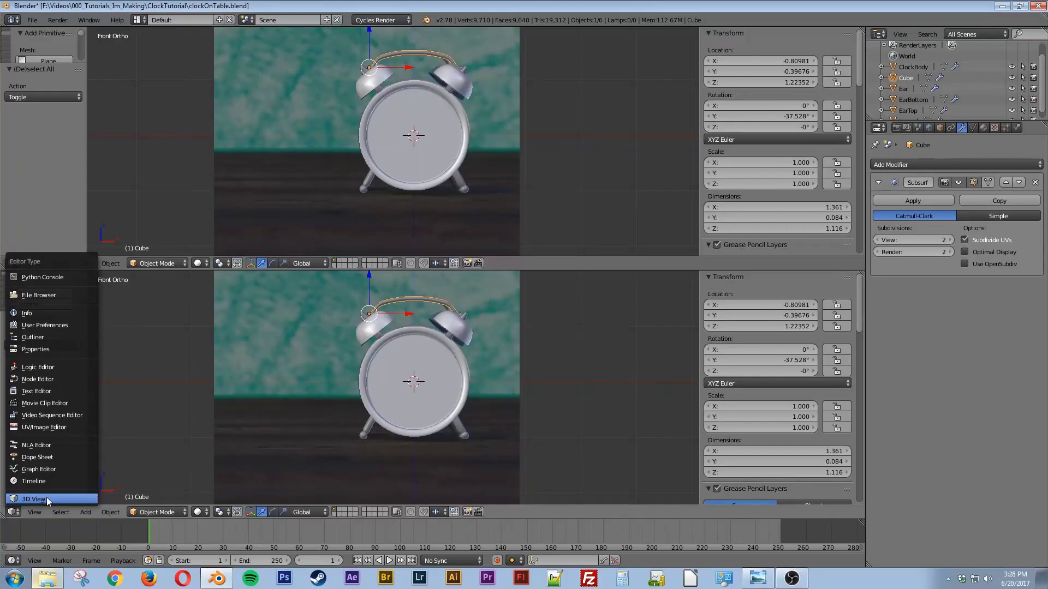
click(57, 378)
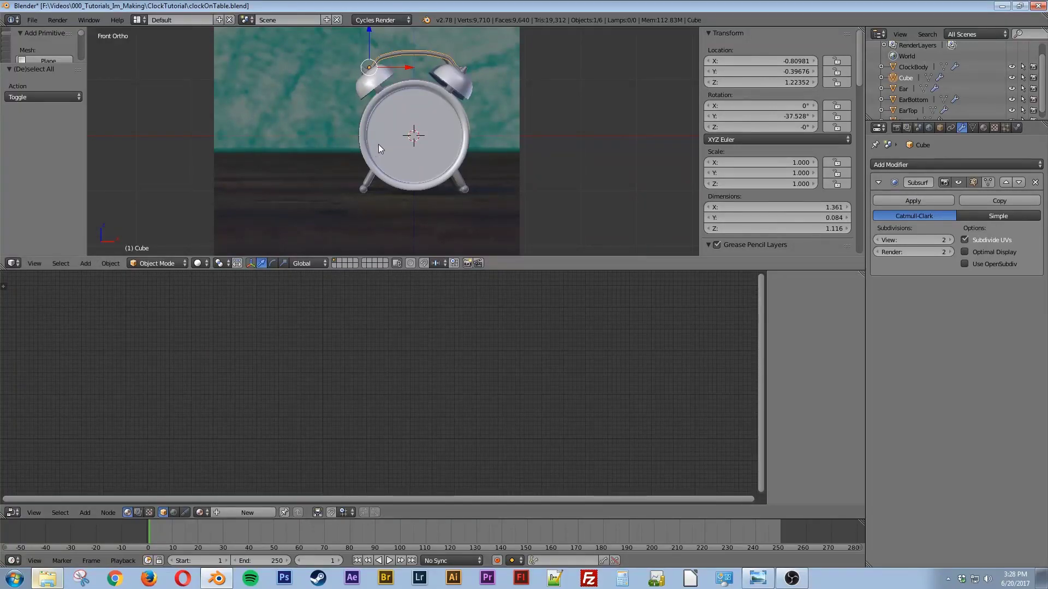
Select the clock body and create a new material for it, framing its nodes in the Node Editor
right_click(368, 108)
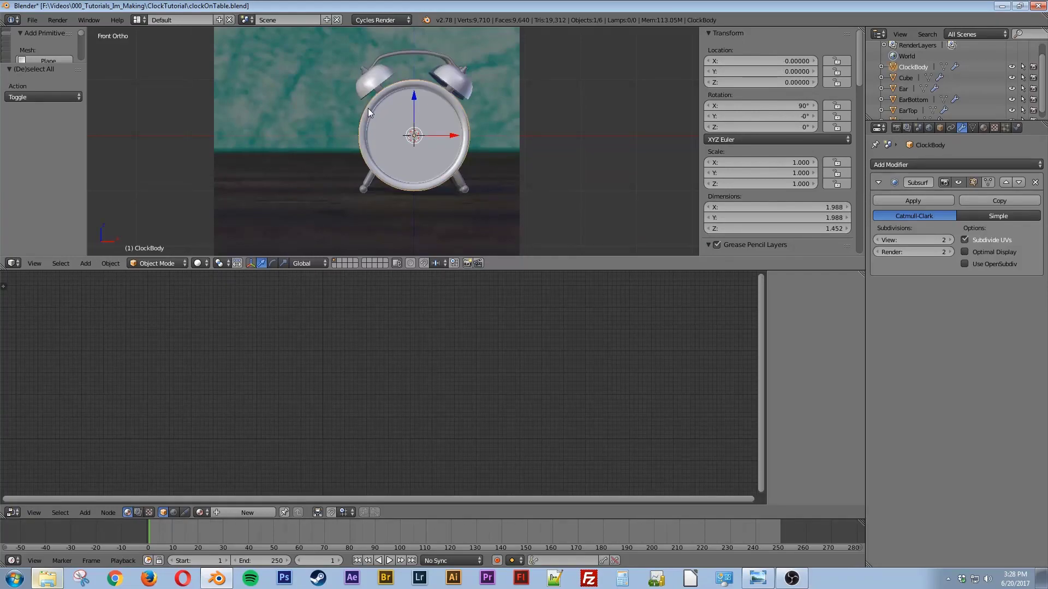
click(982, 128)
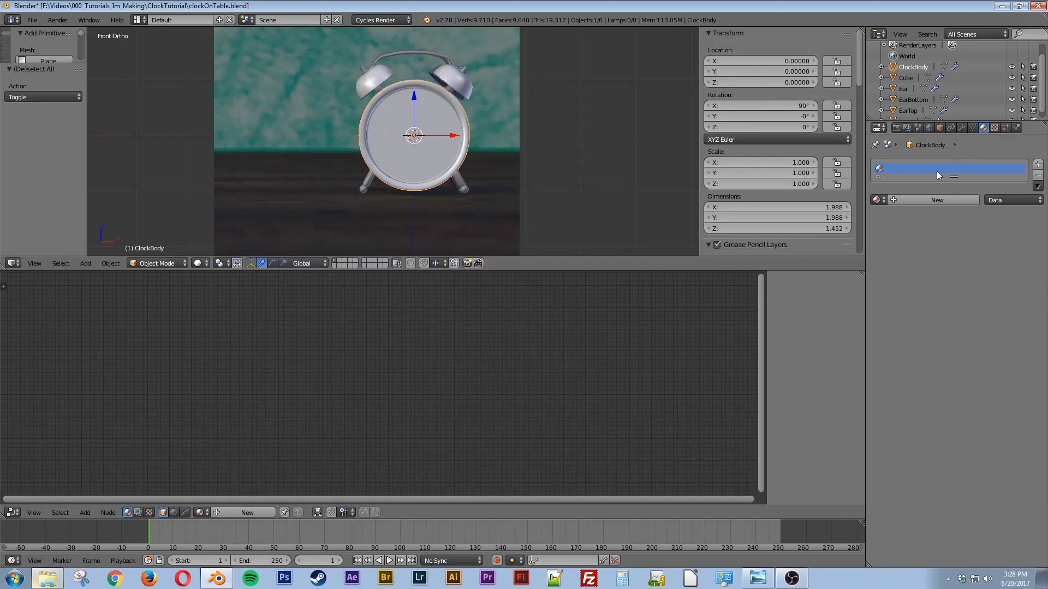
click(918, 199)
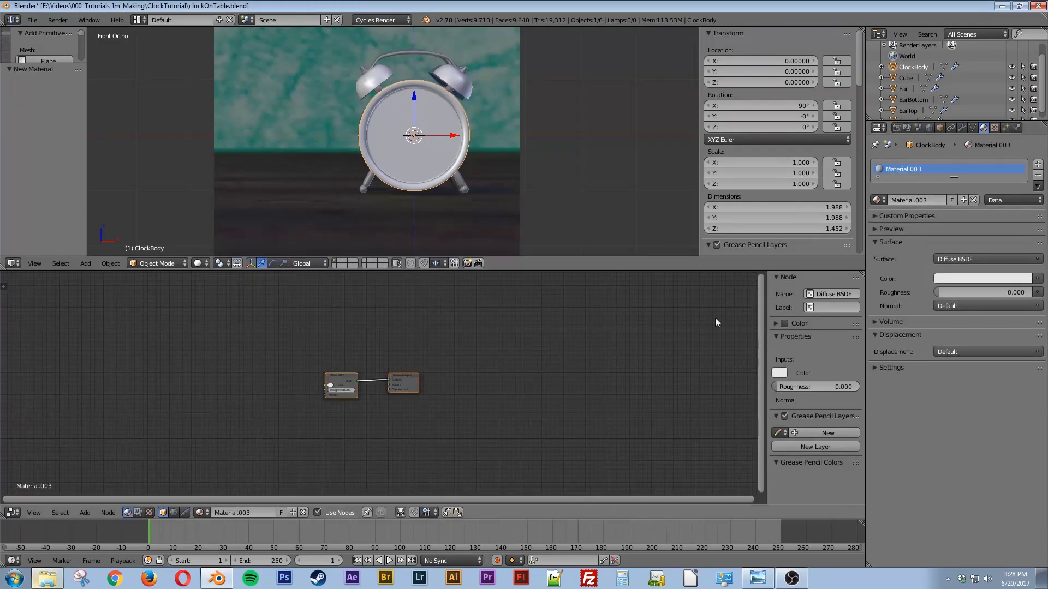
scroll(391, 430, down, 3)
scroll(390, 430, up, 14)
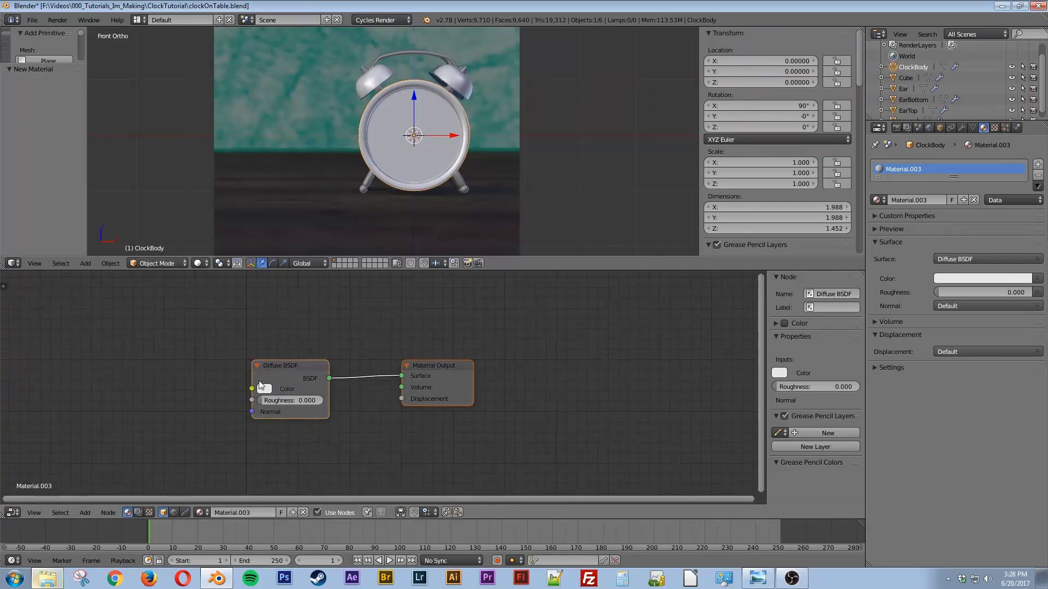
middle_drag(367, 444, 395, 424)
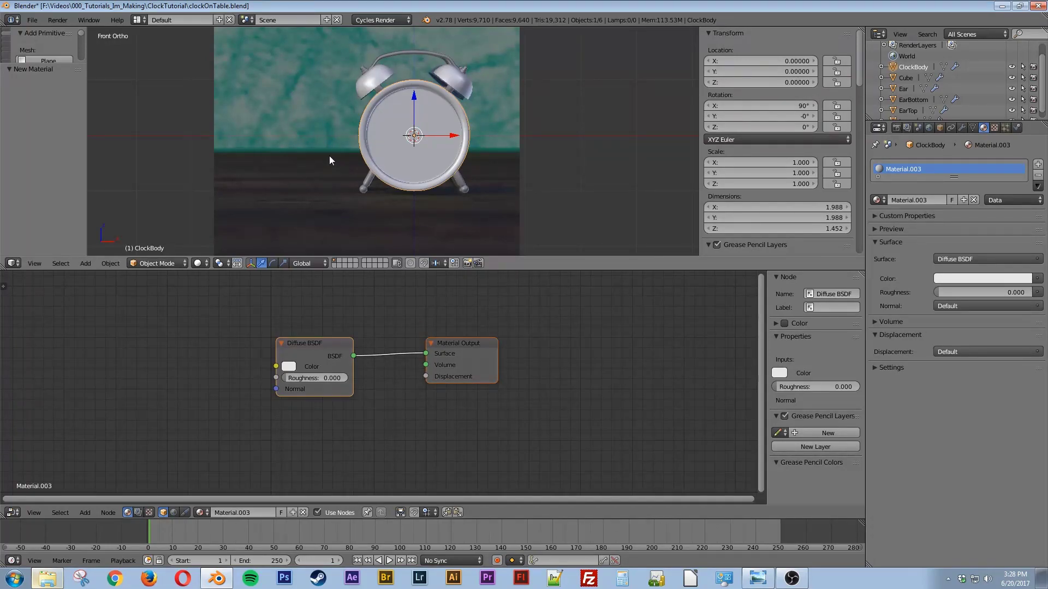
Switch the 3D view to rendered shading and set the clock body's Diffuse BSDF color to a medium blue
key(shift+z)
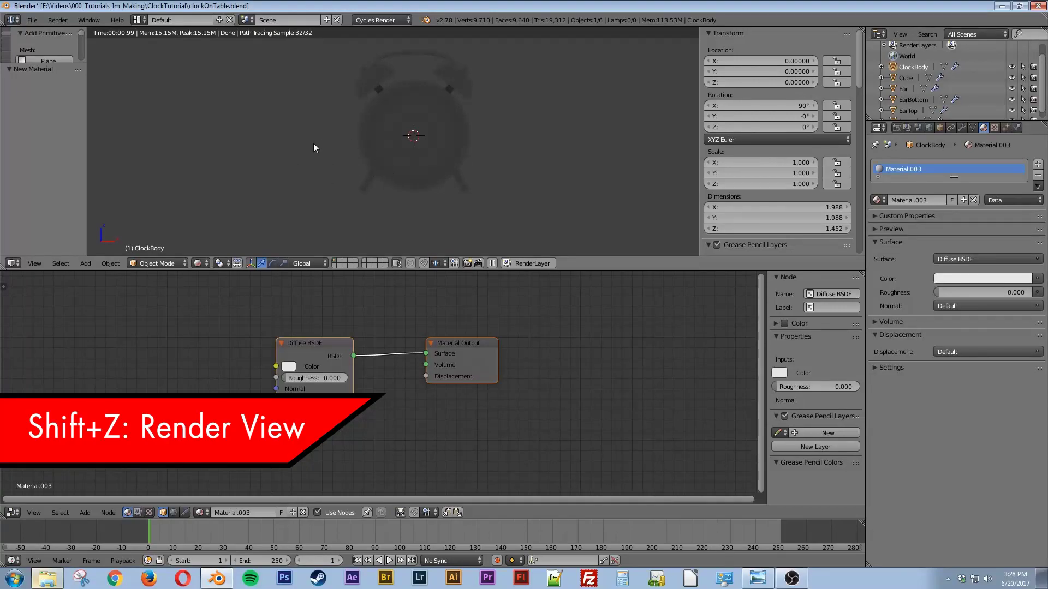
middle_drag(381, 145, 403, 158)
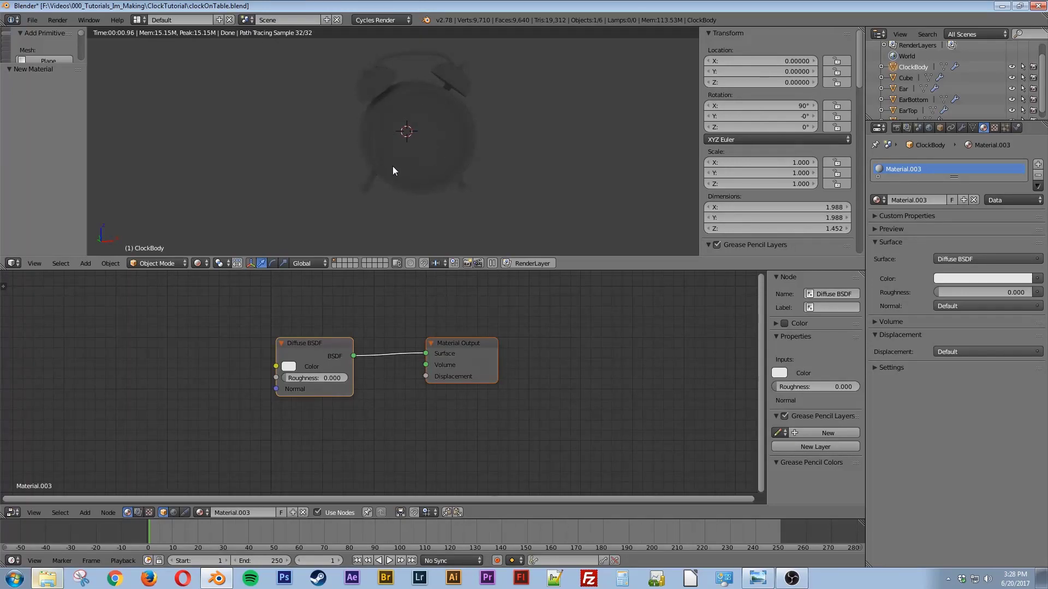
click(288, 366)
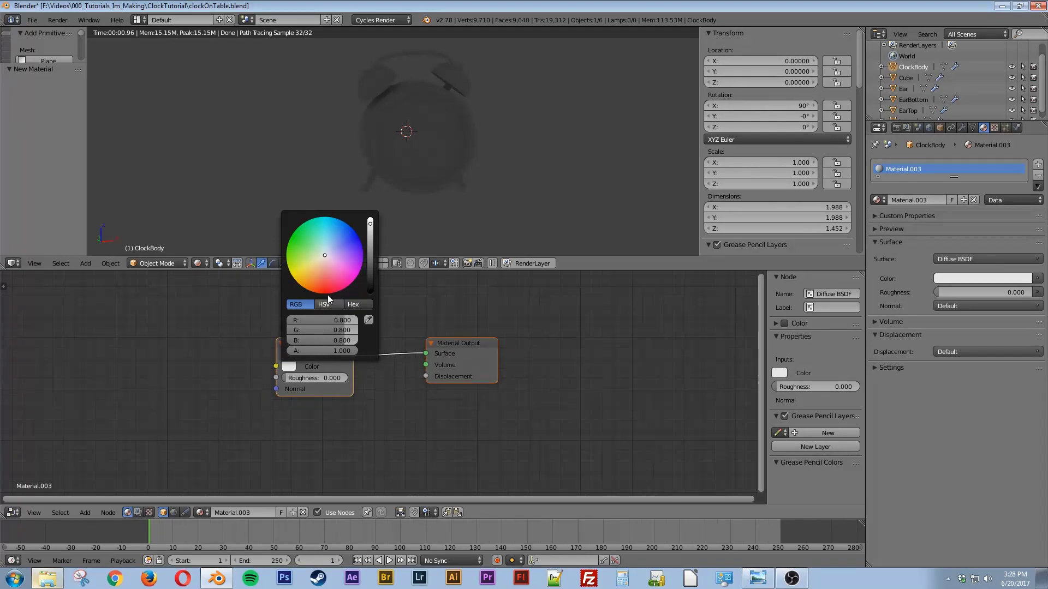
drag(328, 252, 339, 240)
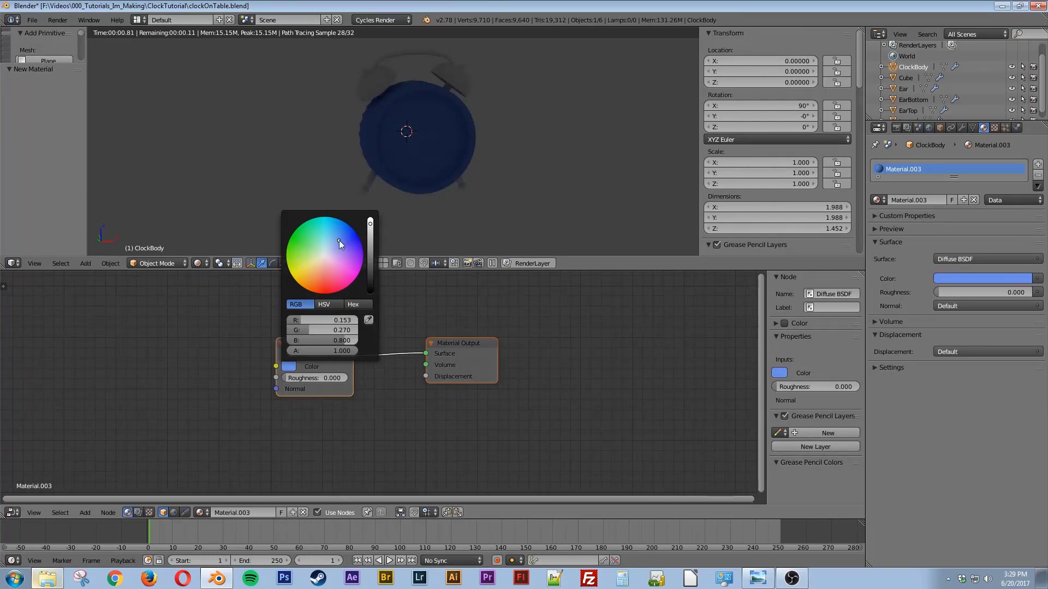
click(289, 367)
drag(338, 241, 338, 234)
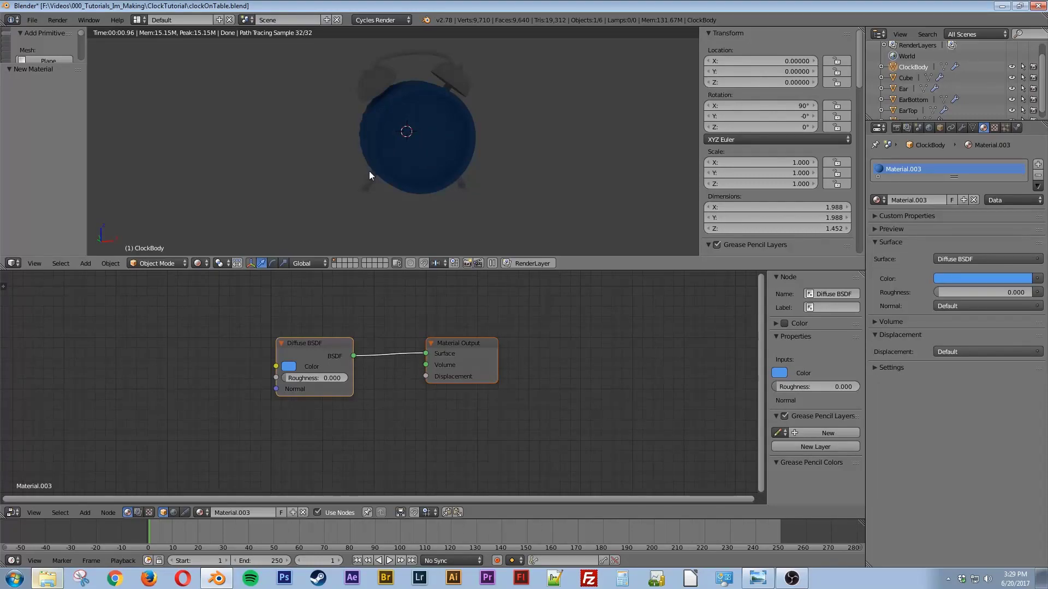
Set the World background color to an Environment Texture using Barce_Rooftop_C_3k.hdr and switch the 3D view to perspective
mouse_move(462, 169)
middle_down()
mouse_move(371, 173)
mouse_move(458, 166)
middle_up()
click(929, 128)
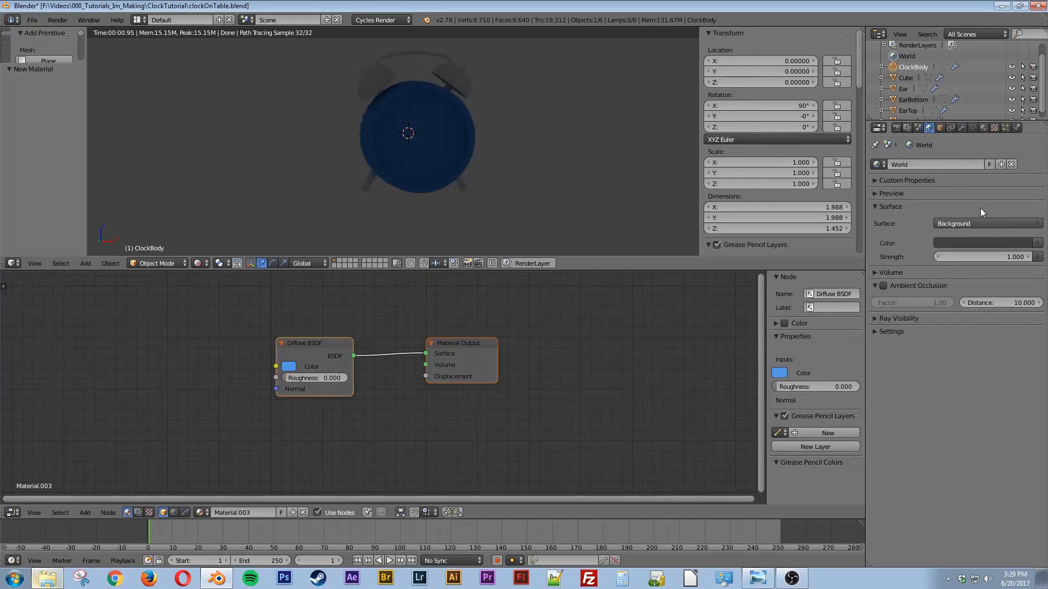
click(1037, 243)
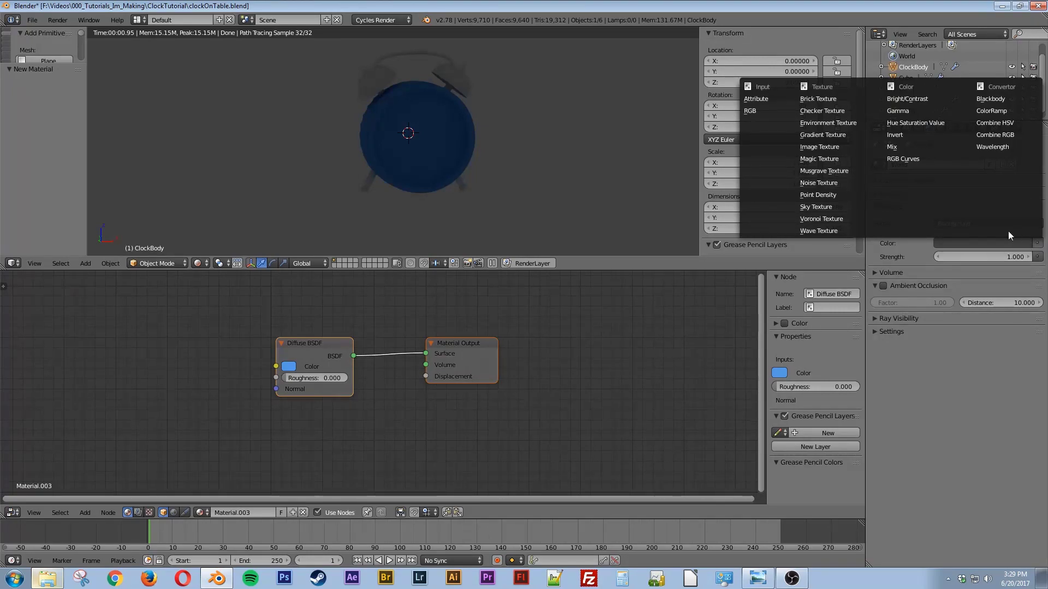
click(827, 122)
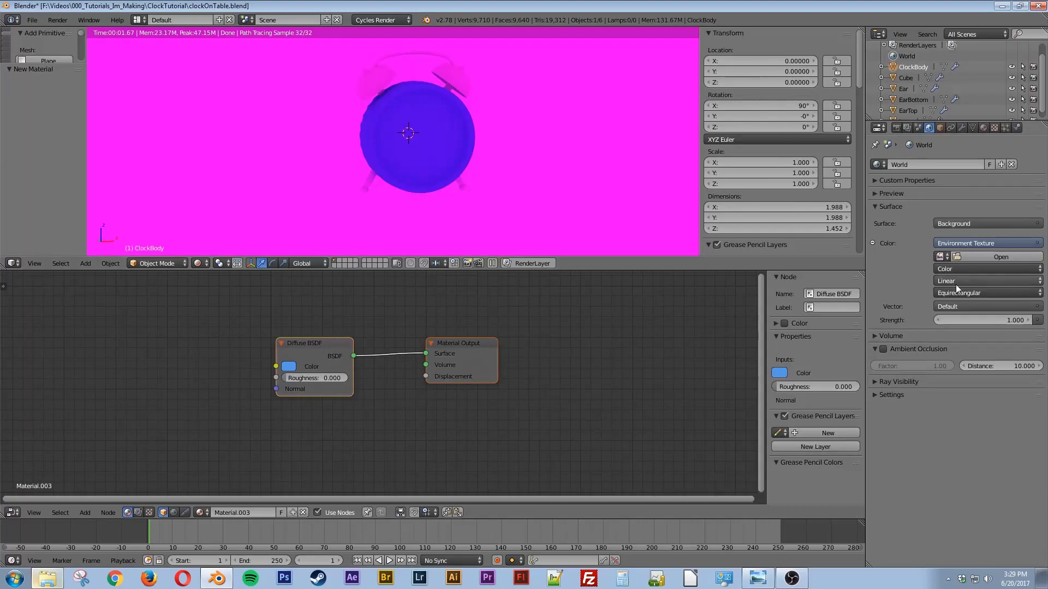
click(1009, 256)
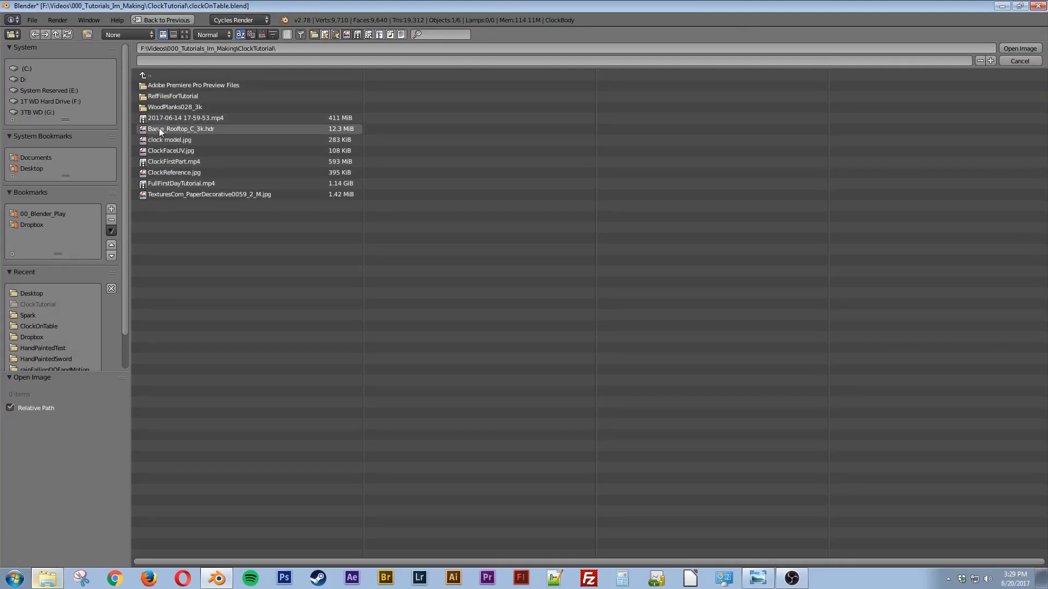
double_click(225, 129)
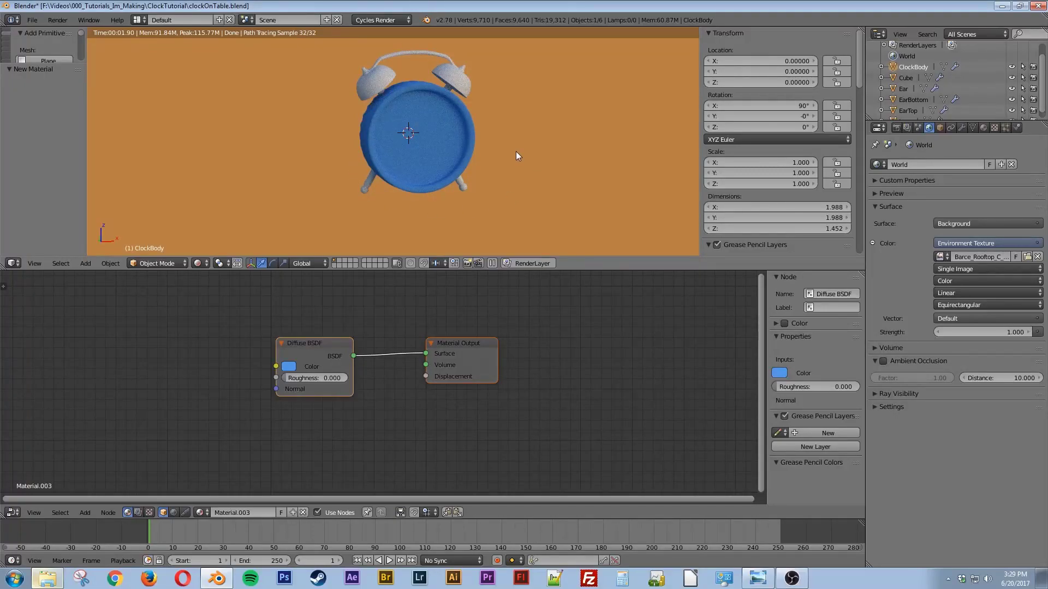
key(KP_5)
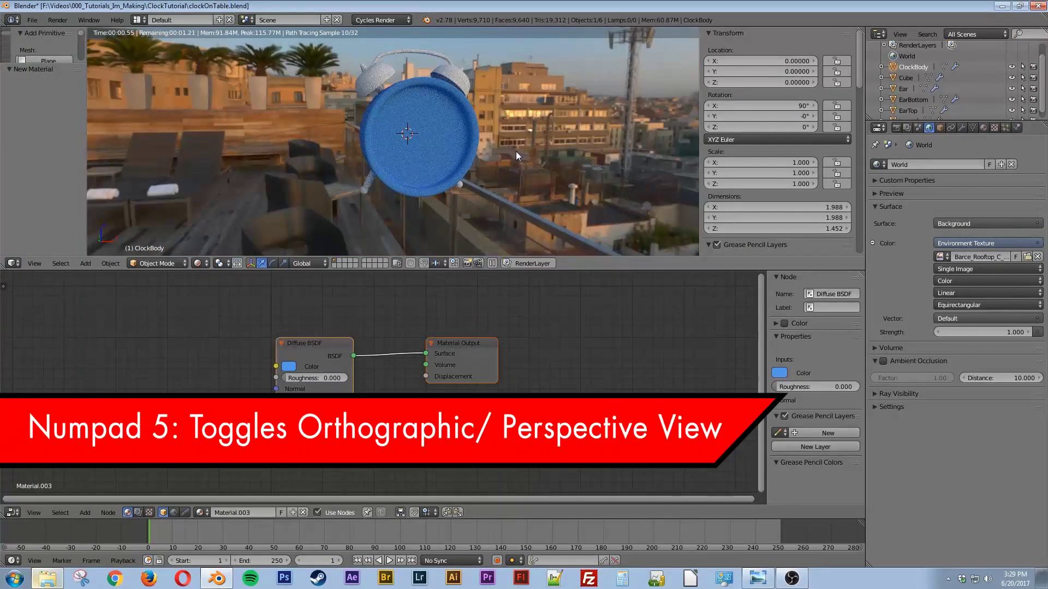
Move the Diffuse BSDF node further away from the Material Output node to make room between them
middle_drag(468, 161, 519, 202)
mouse_move(447, 178)
middle_down()
mouse_move(479, 180)
mouse_move(450, 175)
middle_up()
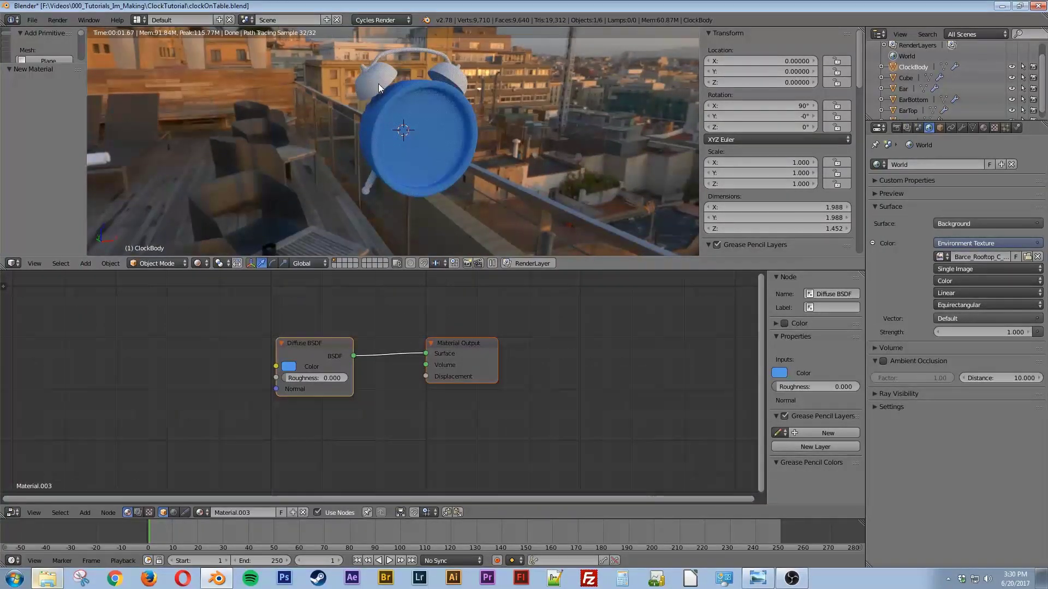
middle_drag(395, 100, 486, 185)
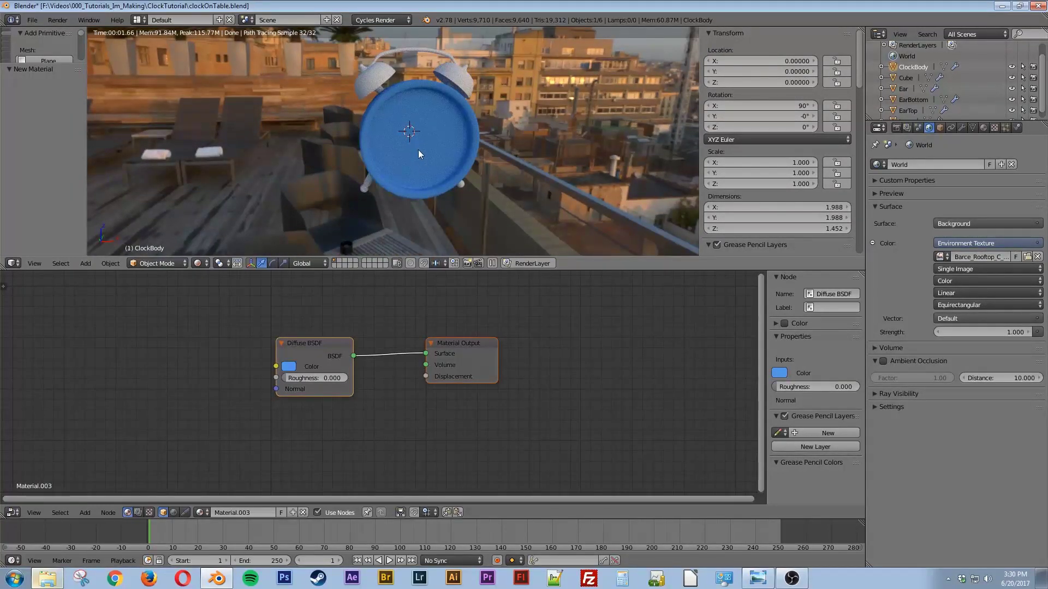
middle_drag(382, 139, 422, 154)
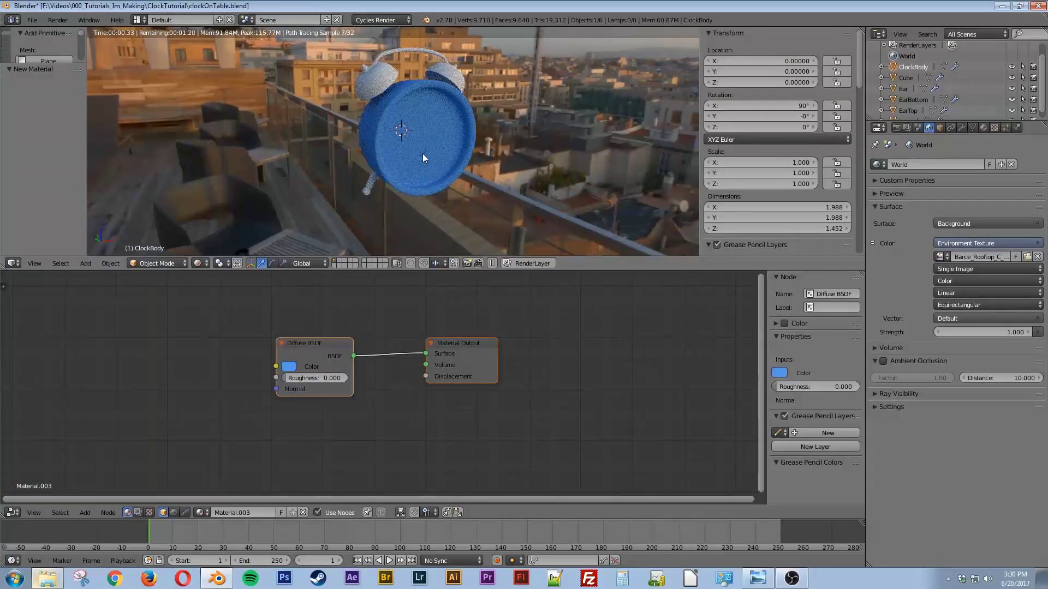
middle_drag(394, 331, 451, 308)
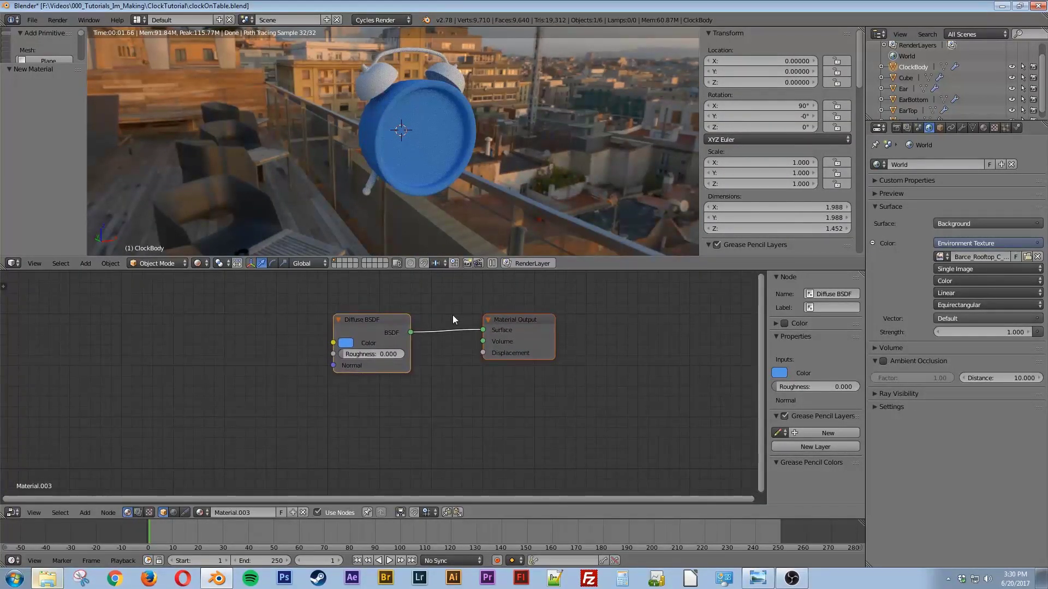
click(369, 320)
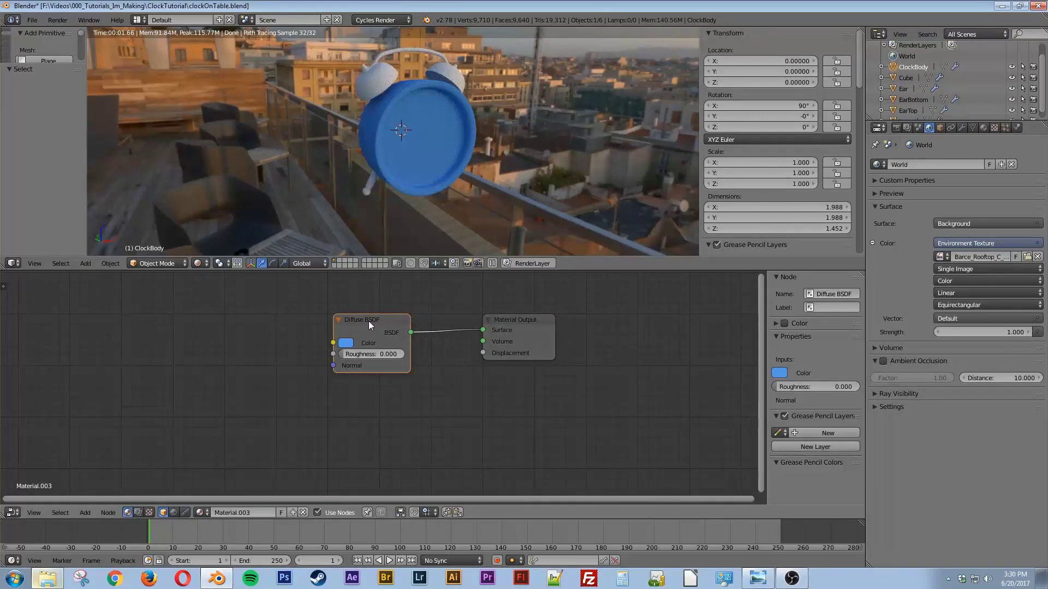
drag(368, 321, 270, 313)
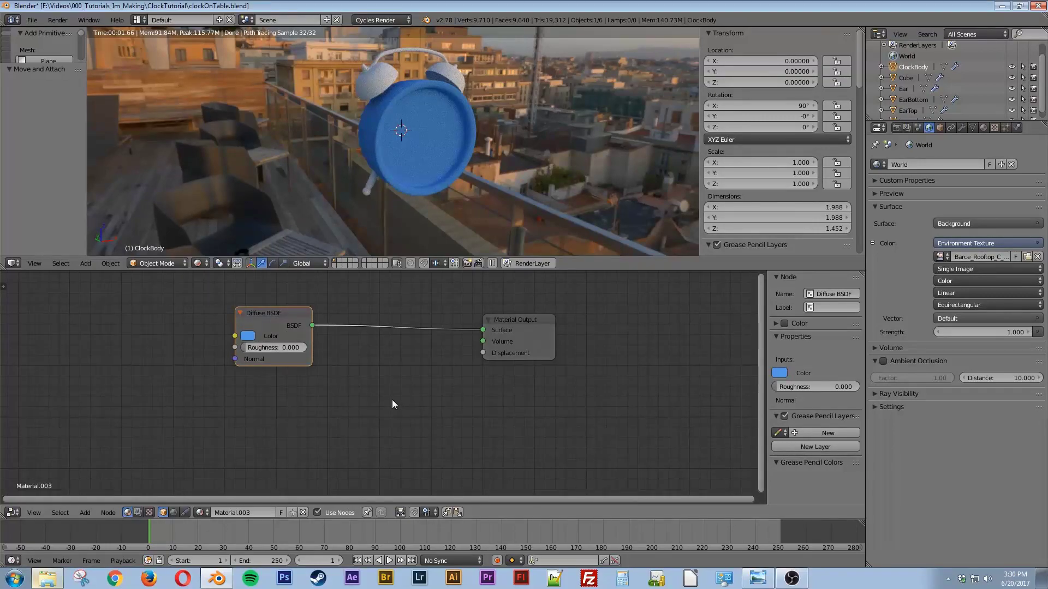
Add a Mix Shader node and insert it on the link between the Diffuse BSDF and the Material Output
key(shift+a)
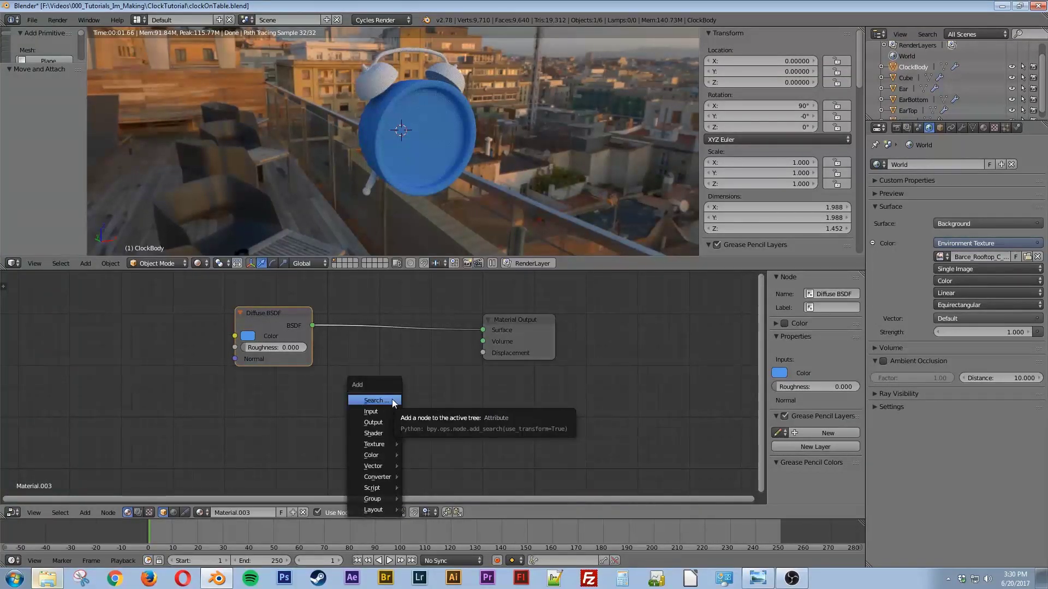
click(384, 401)
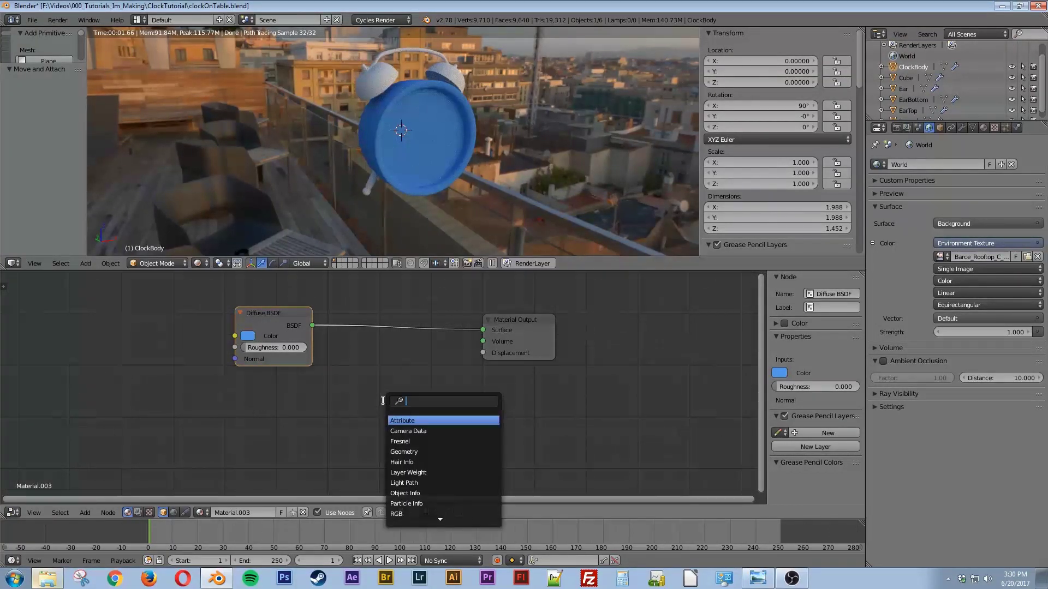
text(mix)
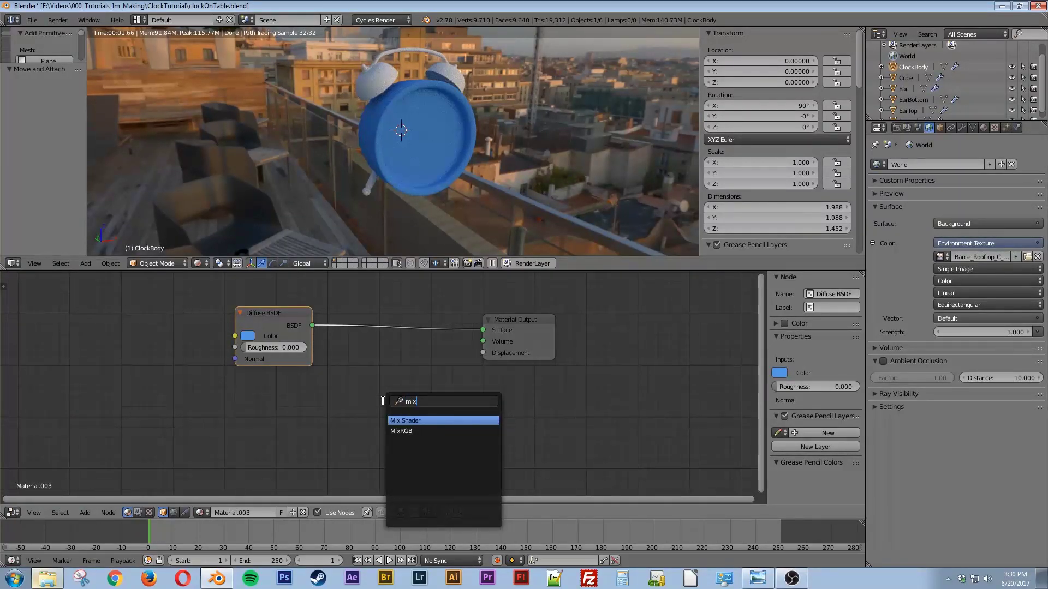
key(Return)
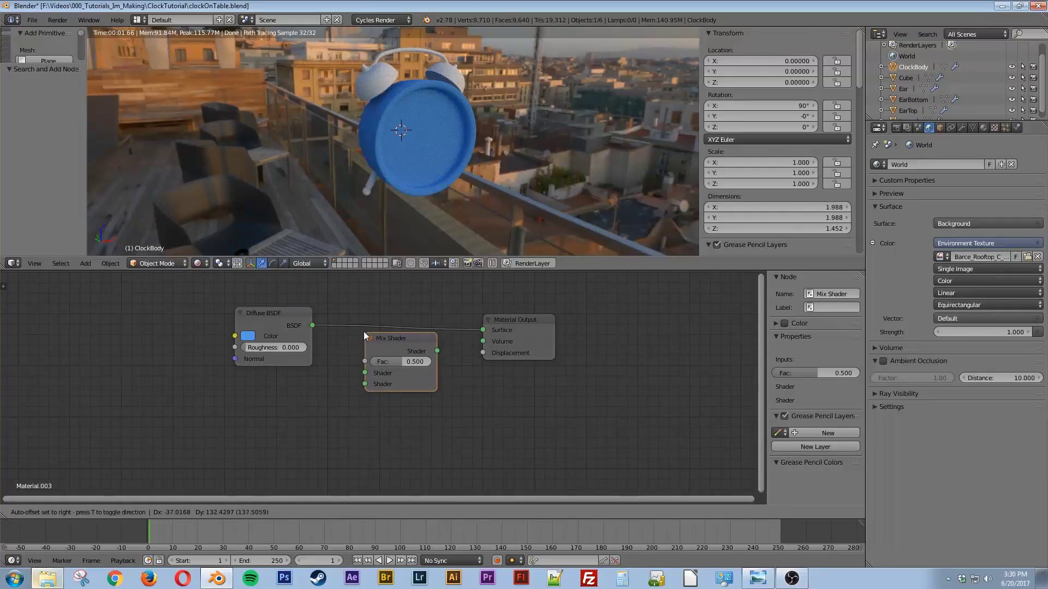
click(364, 322)
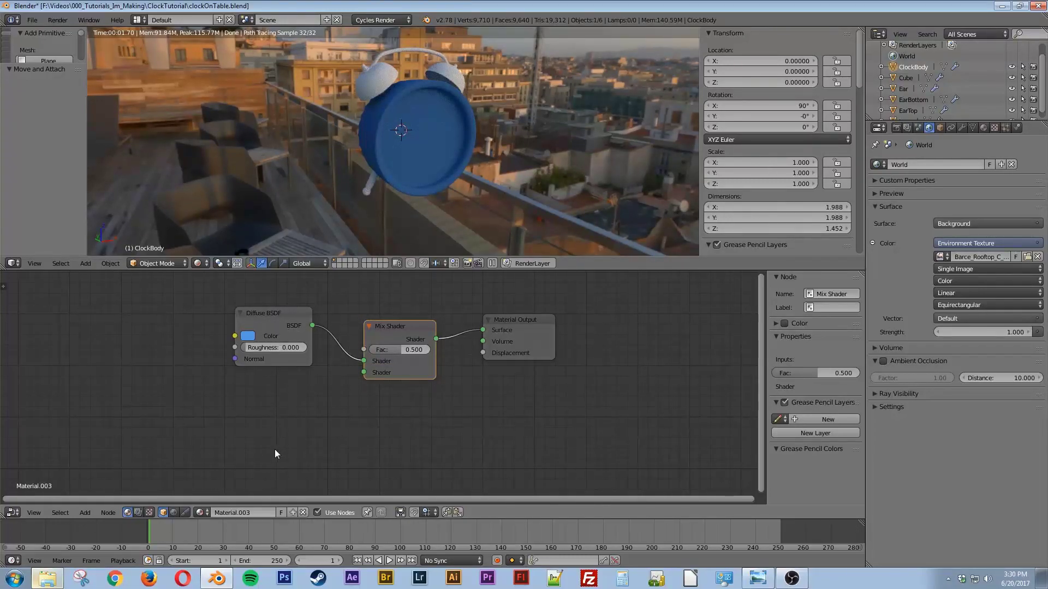
Add a Glossy BSDF node below the Diffuse BSDF and connect it to the Mix Shader's second shader input
key(shift+a)
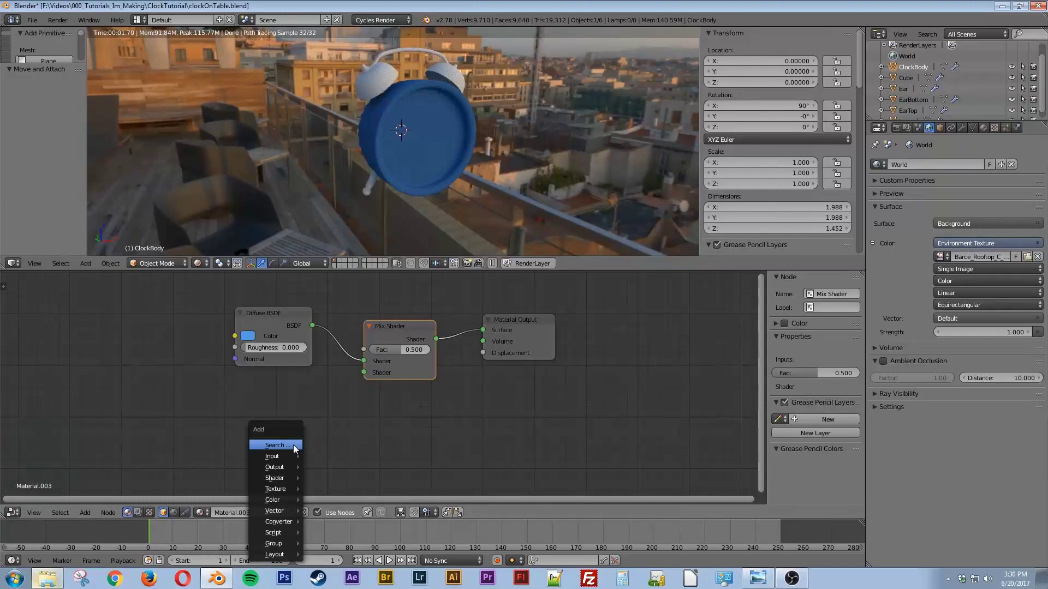
click(293, 444)
text(glossy)
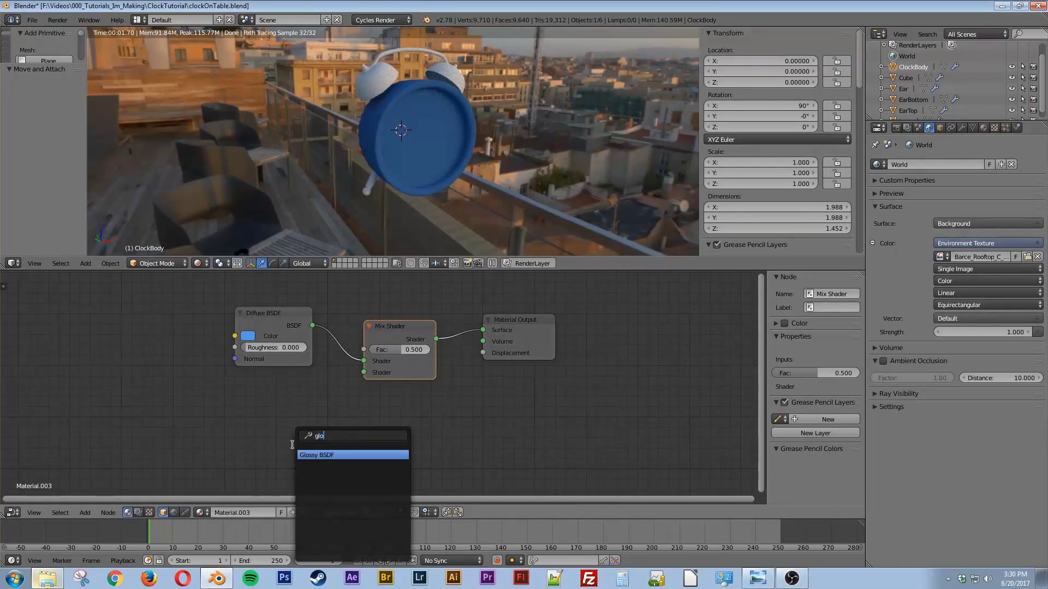
key(Return)
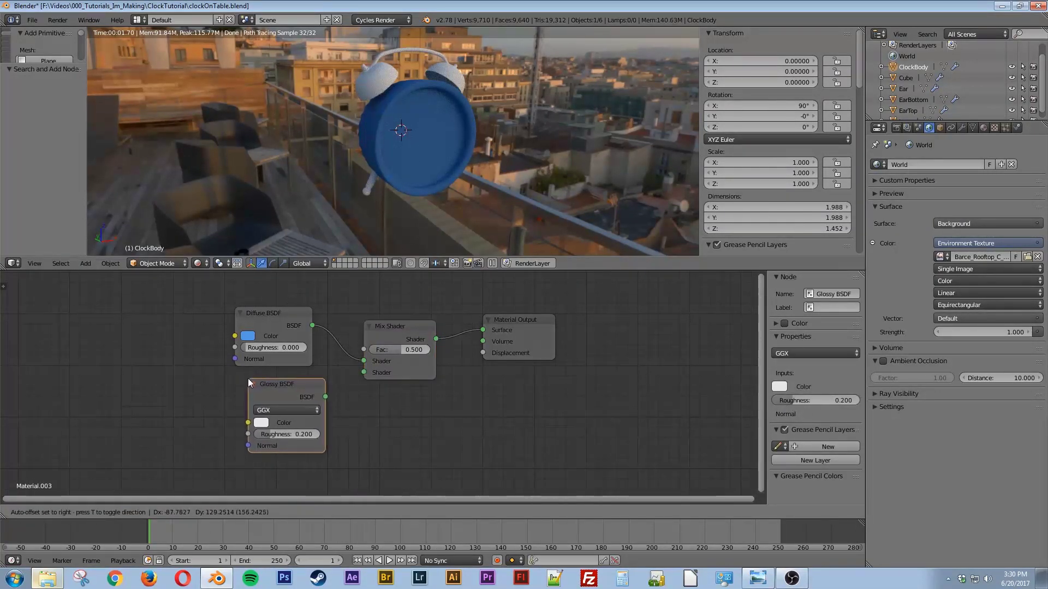
click(247, 378)
drag(323, 397, 362, 375)
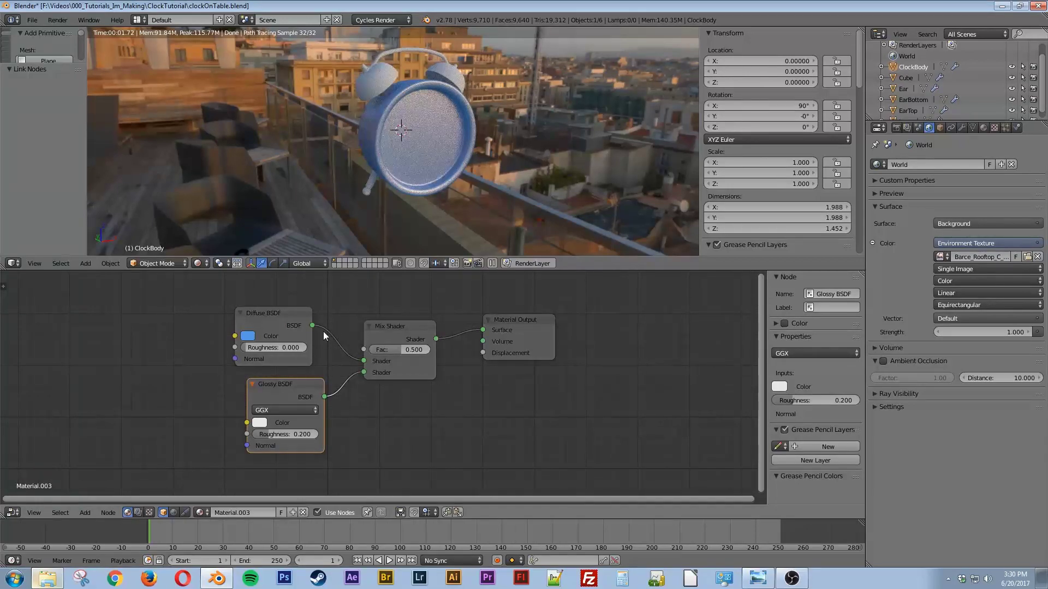
Try the Mix Shader's factor at 0 and at 1, and set it back to 0.5
drag(401, 348, 377, 348)
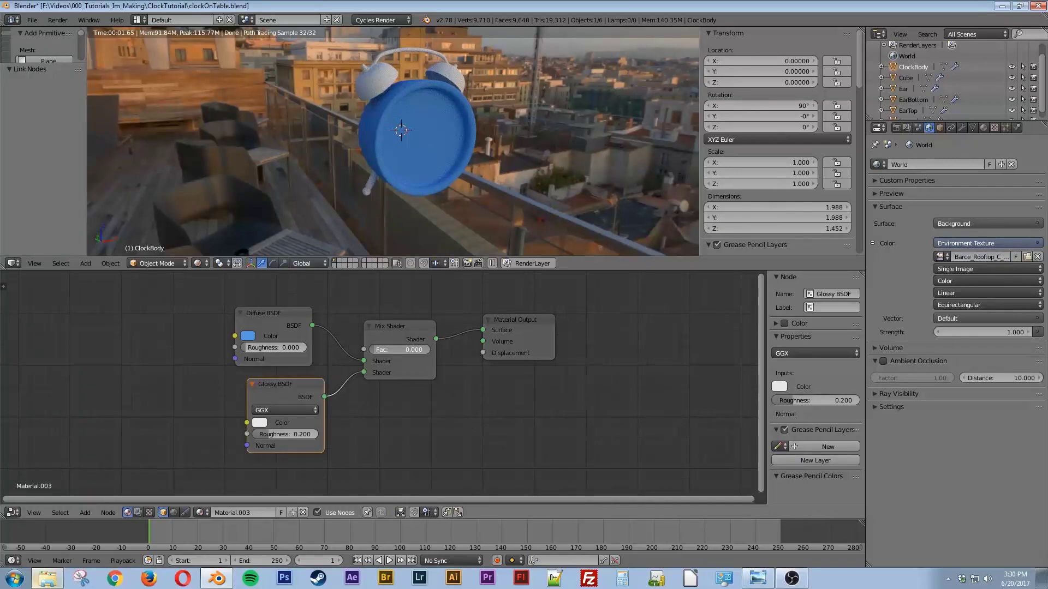
drag(377, 348, 431, 348)
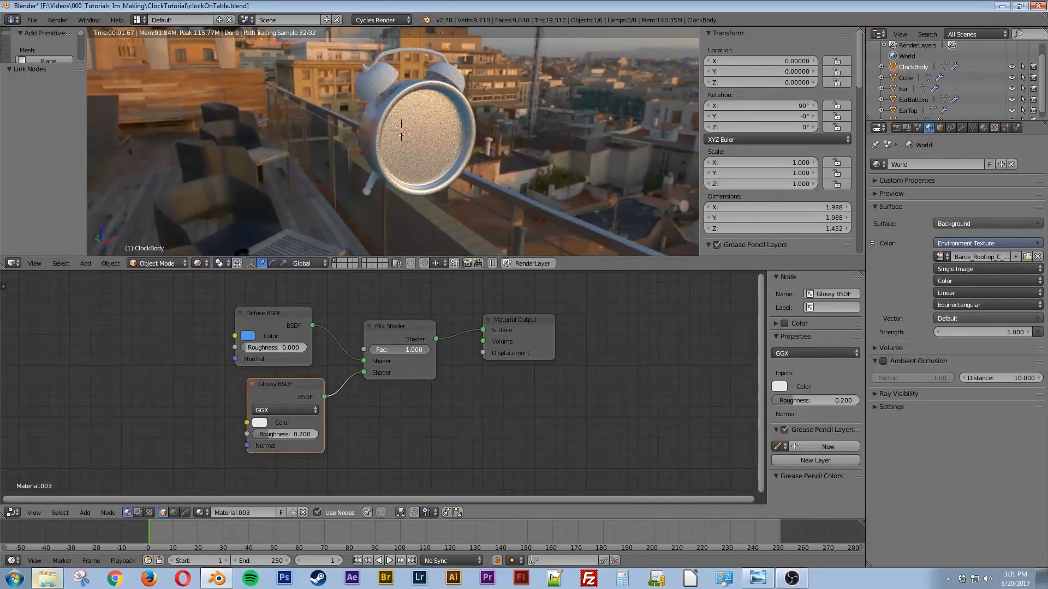
click(423, 350)
text(0.5)
key(Return)
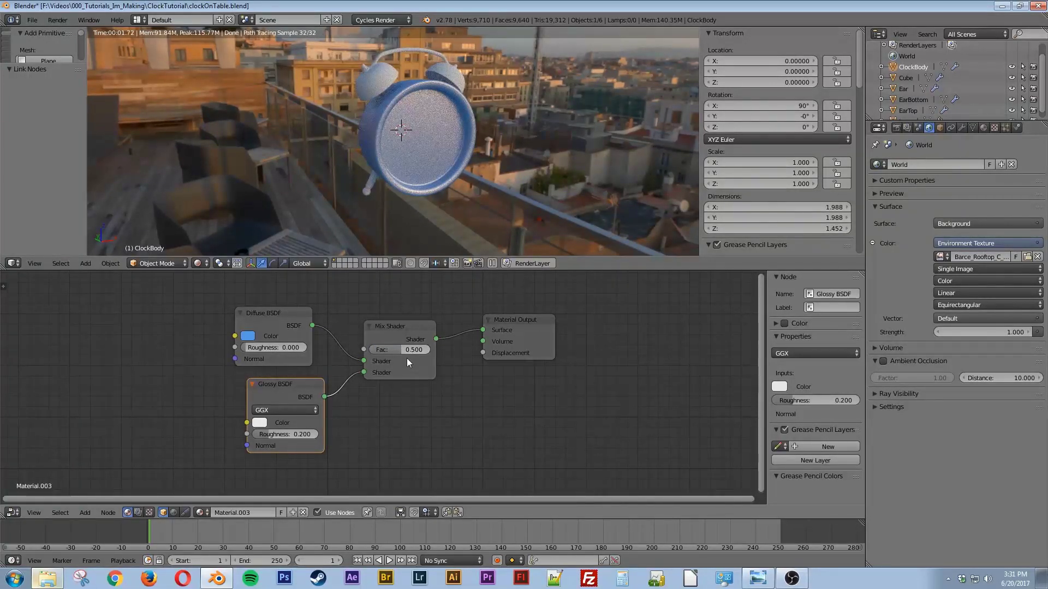
Add a Fresnel node beside the Glossy BSDF node
middle_drag(401, 418, 479, 408)
key(shift+a)
click(225, 430)
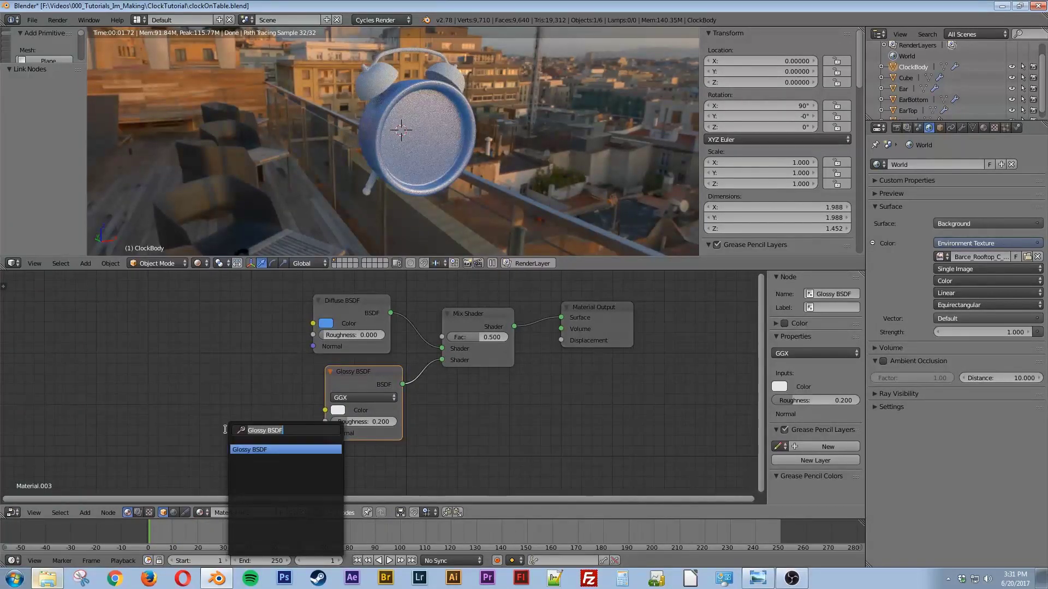
text(fre)
key(Return)
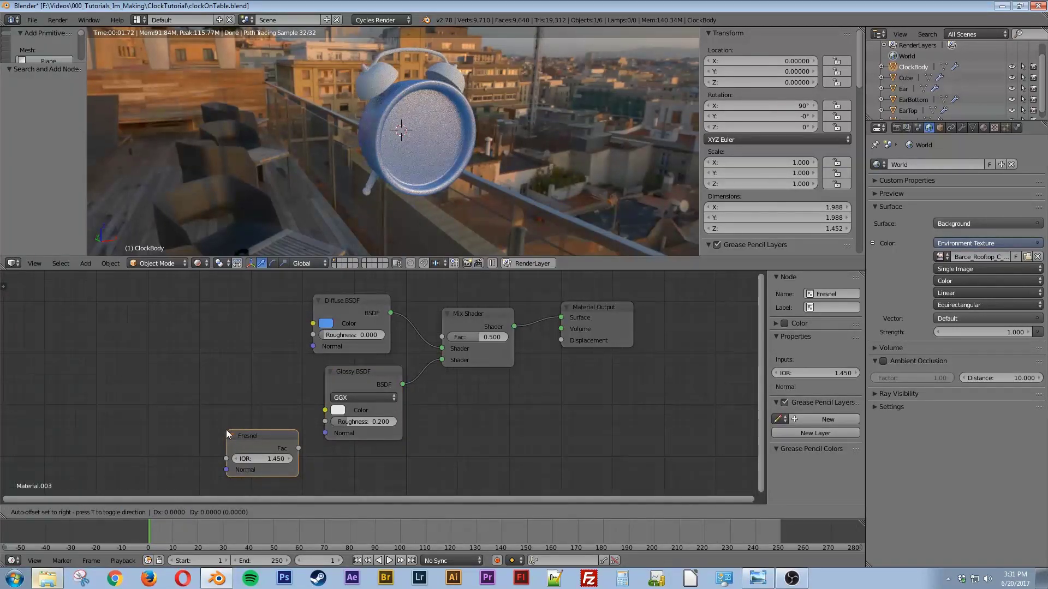
click(272, 415)
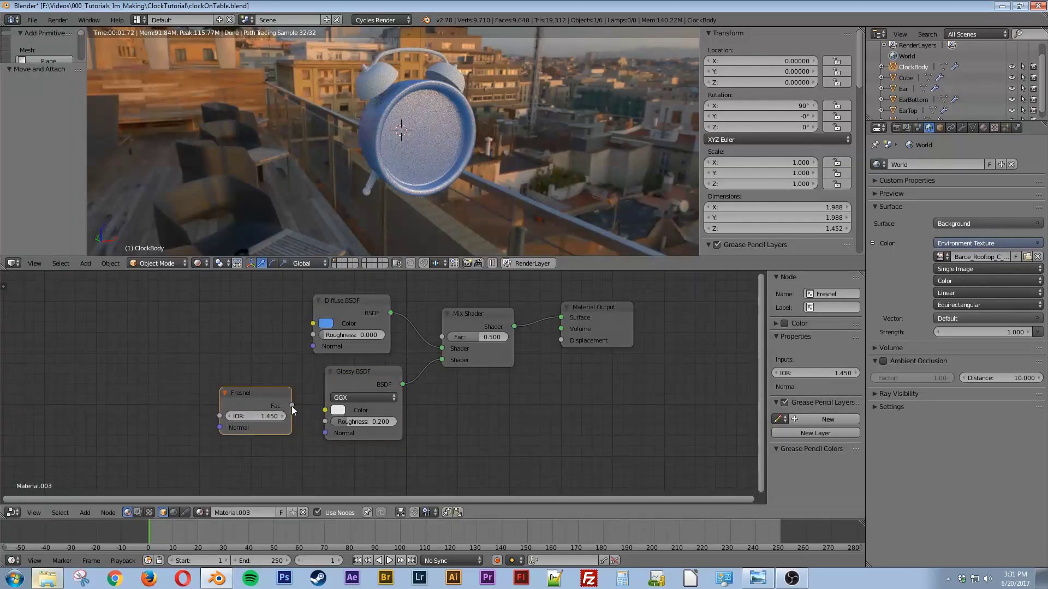
Connect the Fresnel node's Fac output to the Glossy BSDF's Roughness input and check the clock's reflections
drag(292, 406, 305, 413)
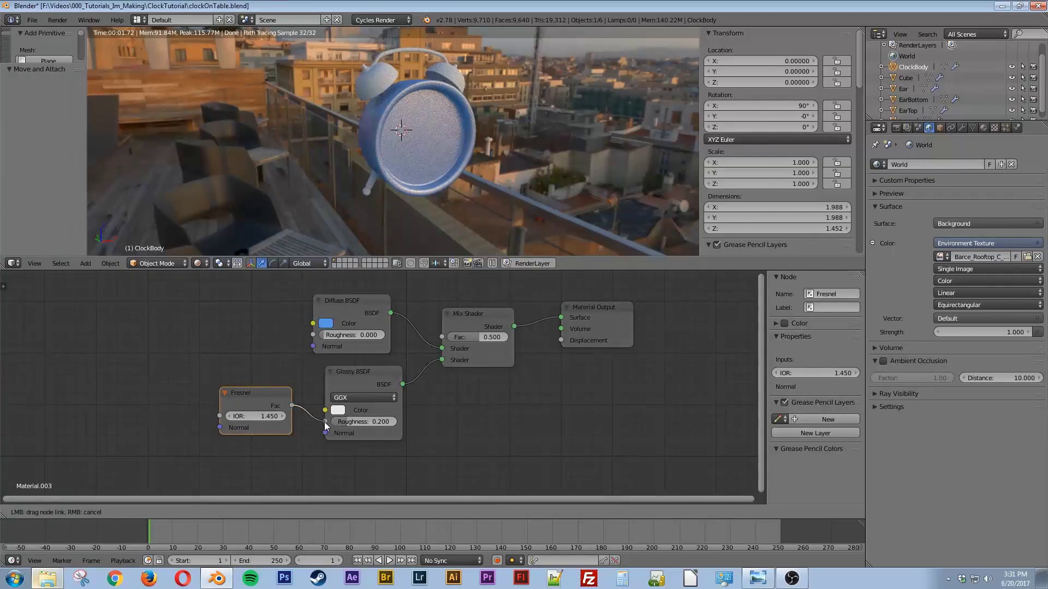
drag(324, 421, 325, 421)
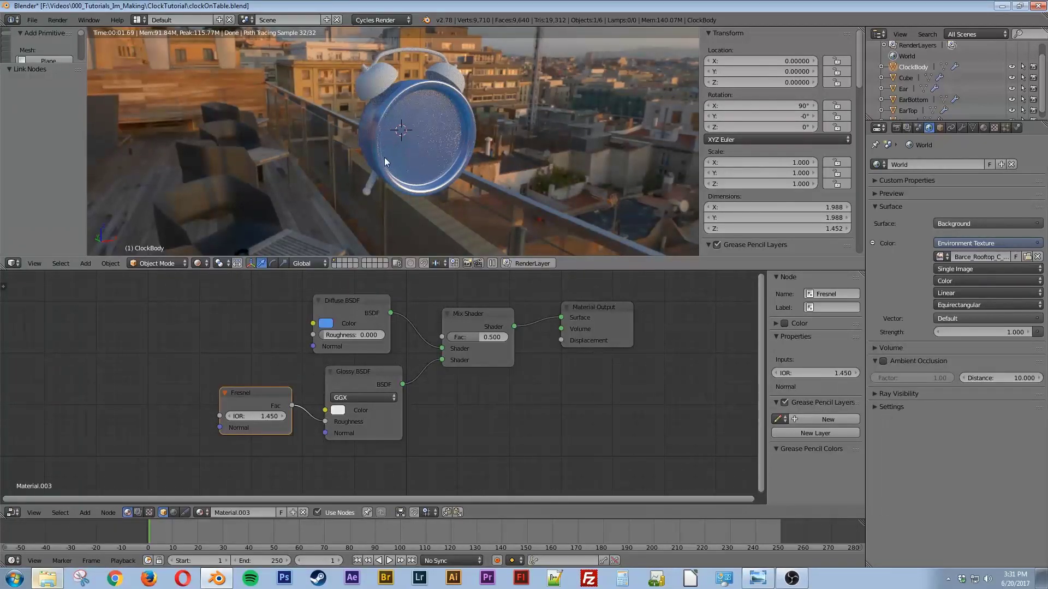
mouse_move(325, 421)
mouse_down()
mouse_move(295, 411)
mouse_move(327, 420)
mouse_up()
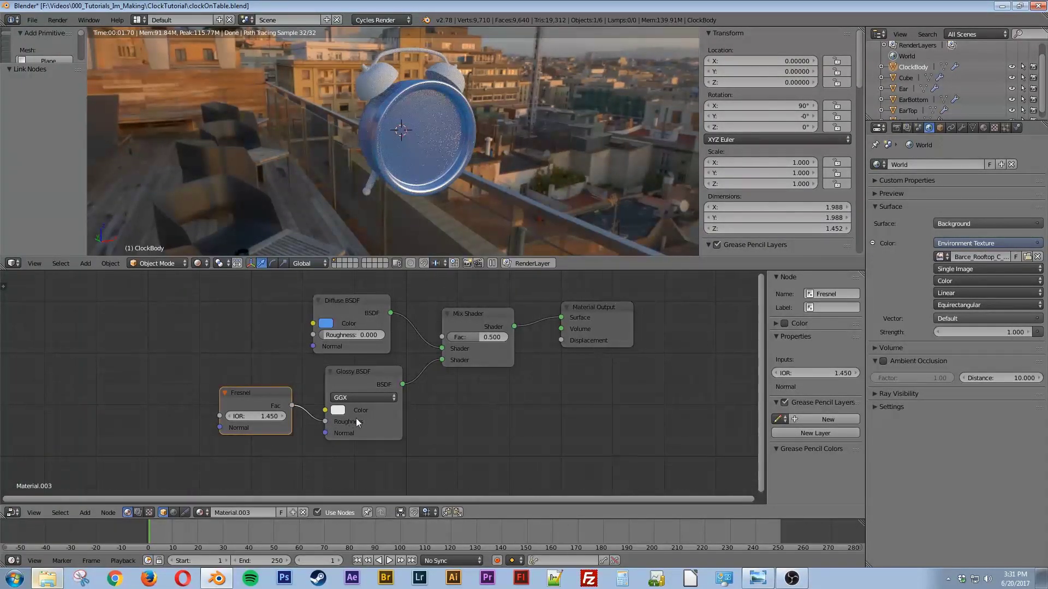
middle_drag(483, 167, 375, 149)
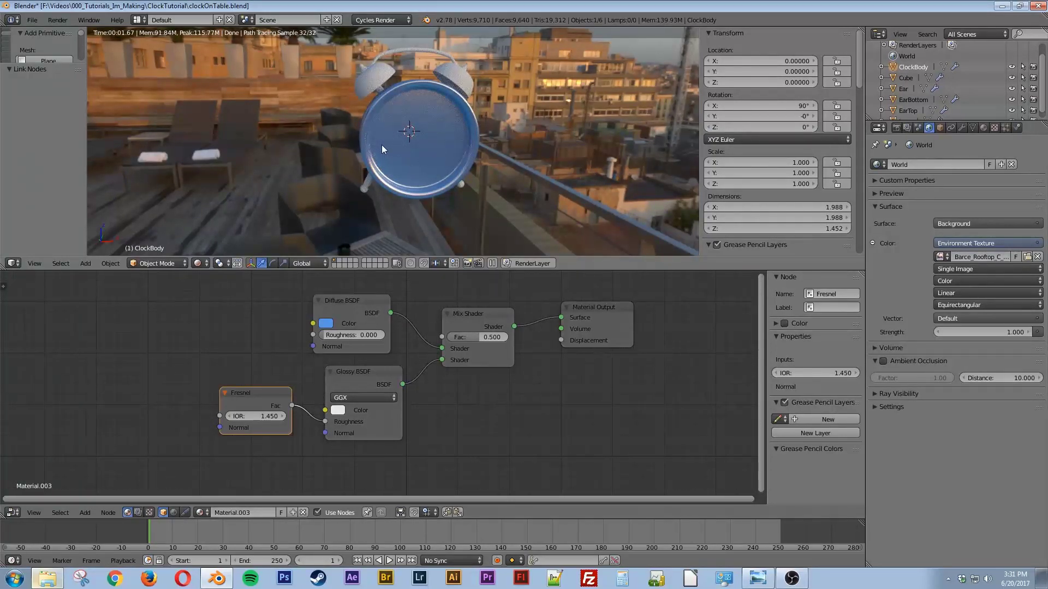
Move the Fresnel and Glossy BSDF nodes together away from the Mix Shader to free space between them
click(246, 395)
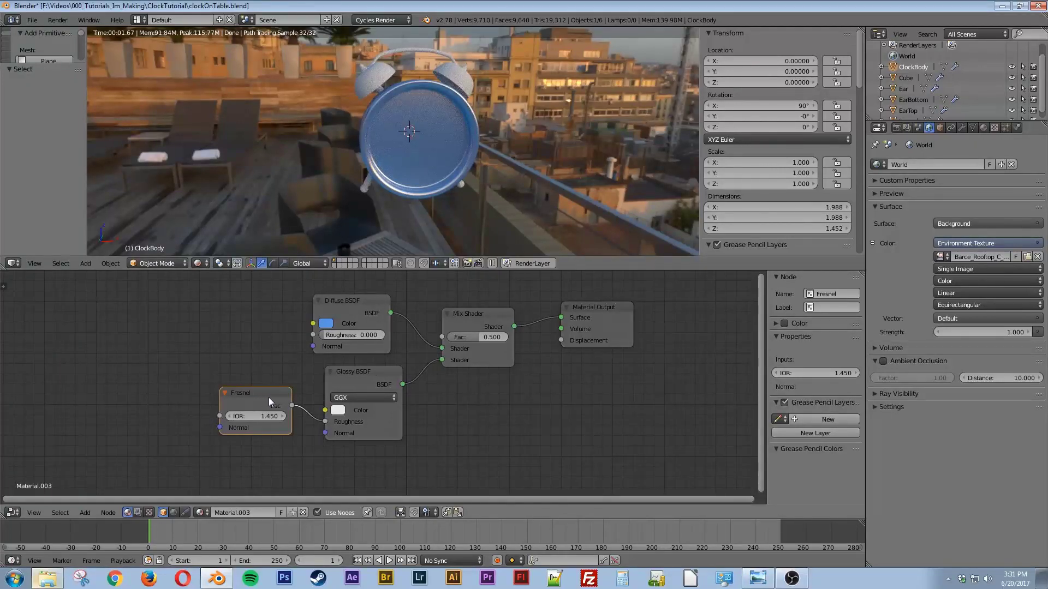
click(359, 378)
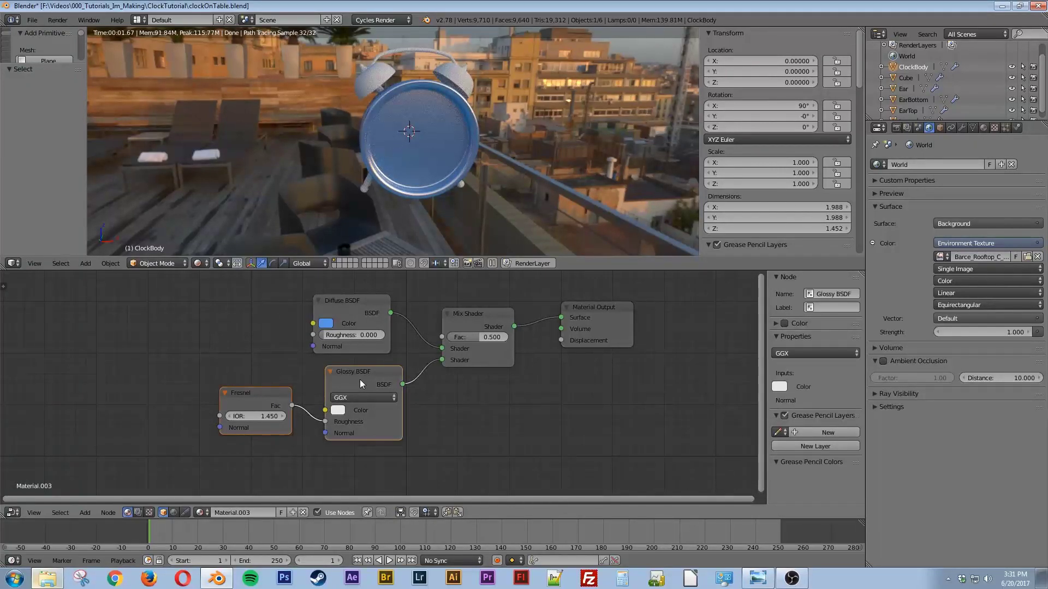
drag(359, 379, 222, 391)
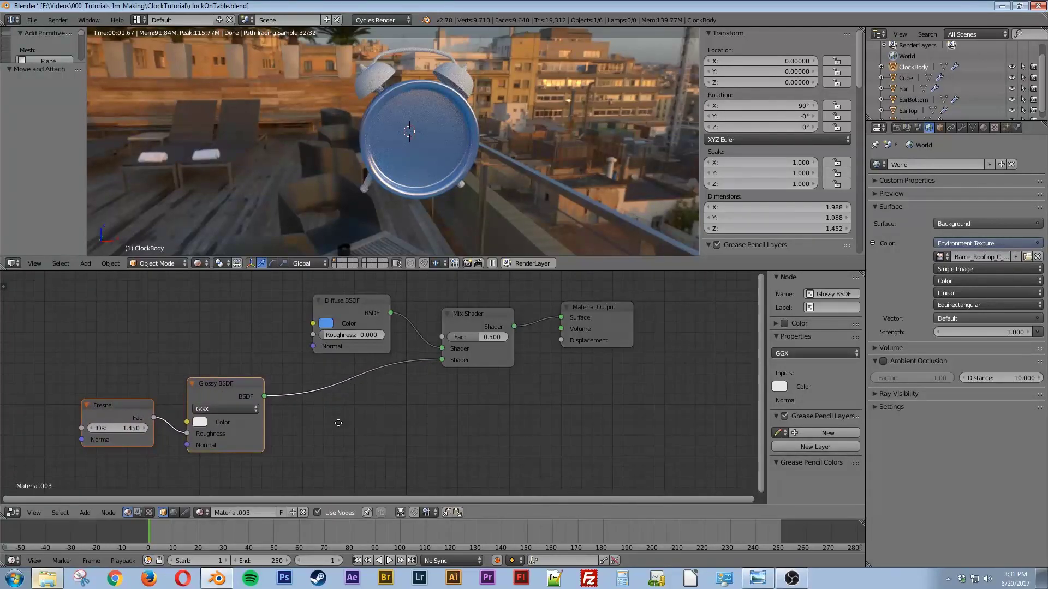
Add a second Mix Shader node and insert it on the link between the Glossy BSDF and the first Mix Shader
middle_drag(338, 423, 348, 386)
key(shift+a)
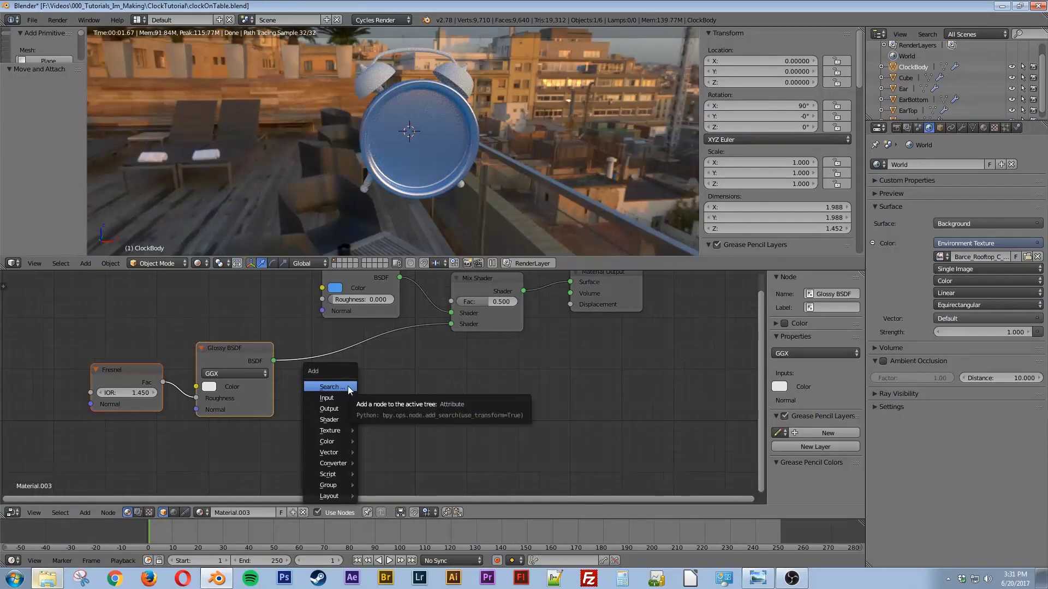
click(348, 385)
text(mix)
key(Return)
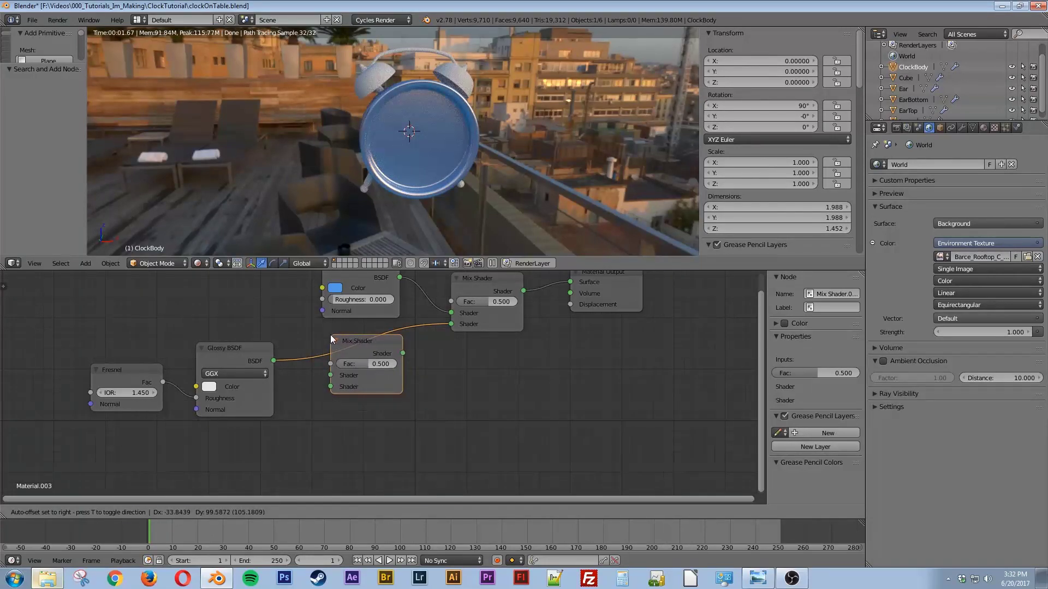
click(329, 335)
Duplicate the Glossy BSDF below the original and connect the copy to the second Mix Shader's free shader input
middle_drag(332, 440, 372, 423)
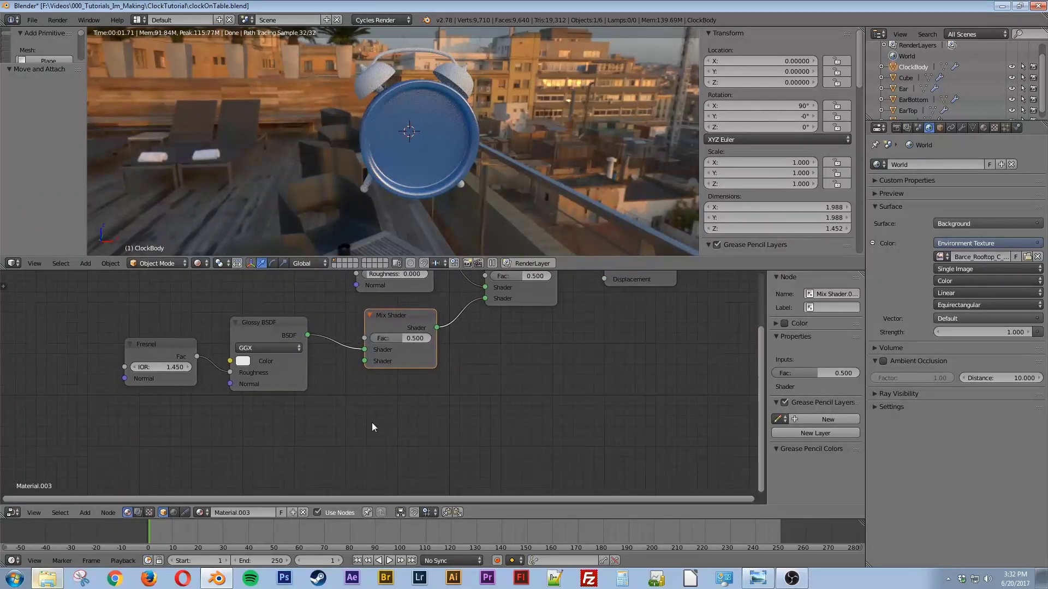
click(276, 326)
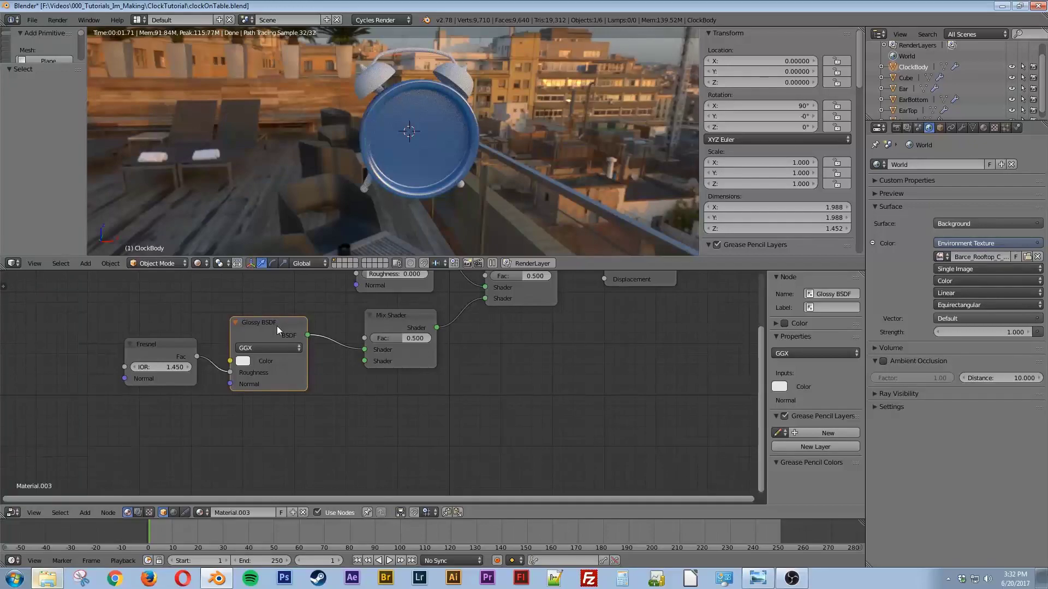
key(shift+d)
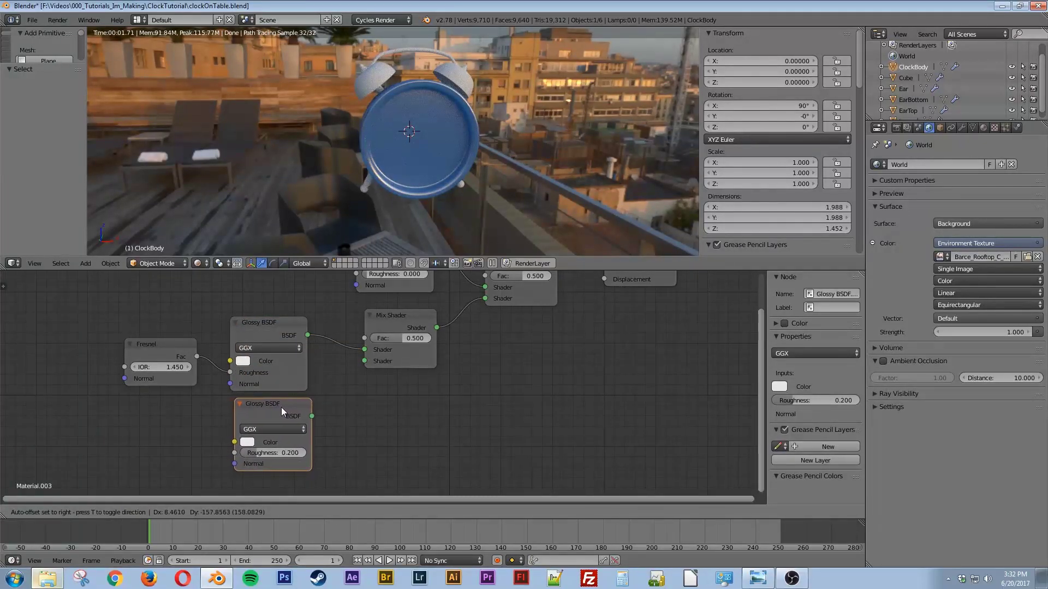
click(297, 410)
drag(328, 419, 362, 364)
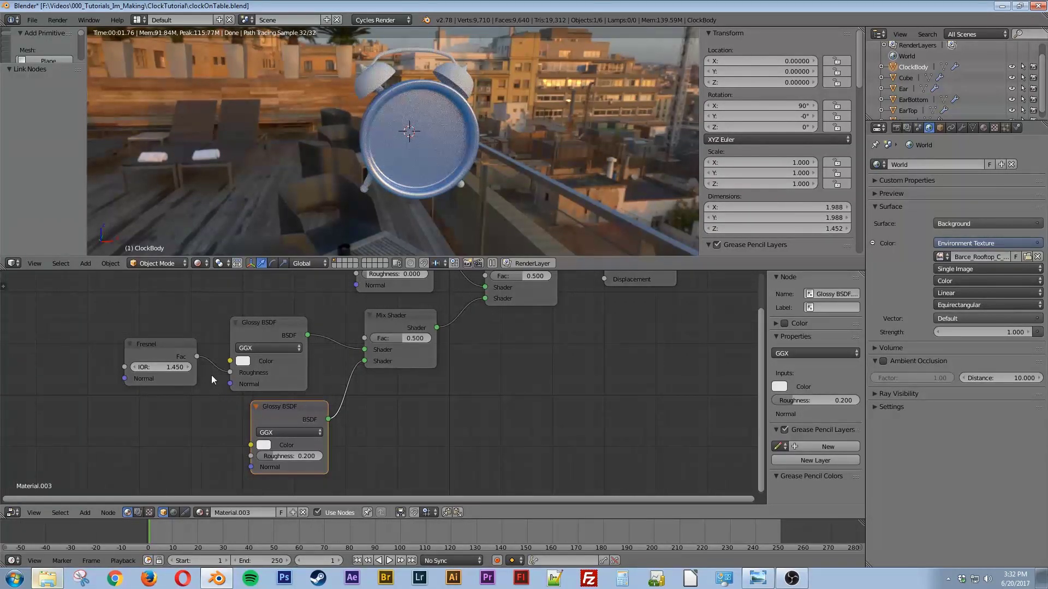
middle_drag(407, 175, 452, 176)
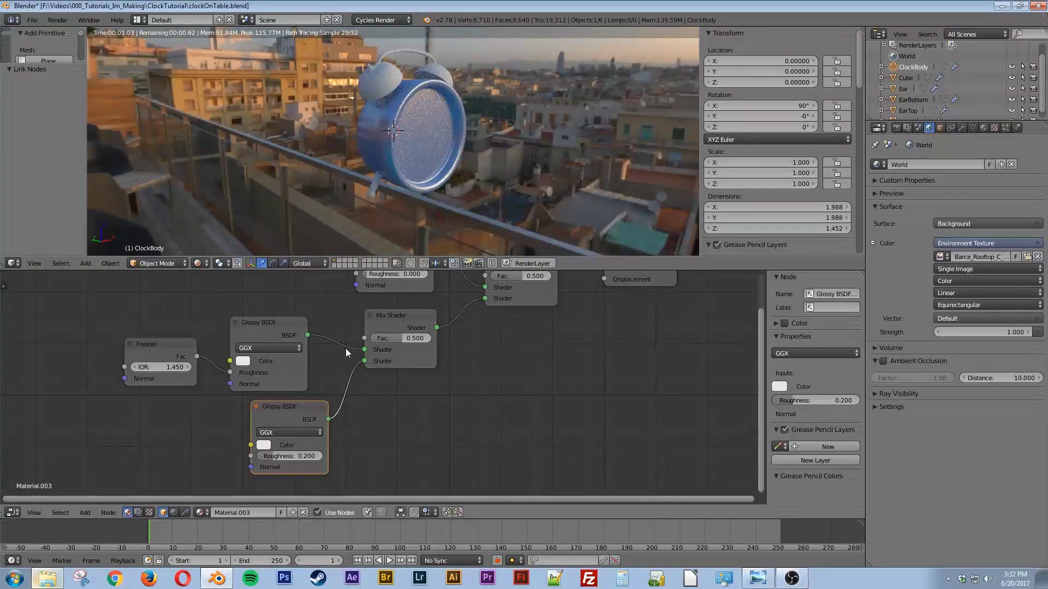
Add a Noise Texture node beside the lower Glossy BSDF and connect its Fac output to that shader's Roughness input
middle_drag(379, 448, 388, 405)
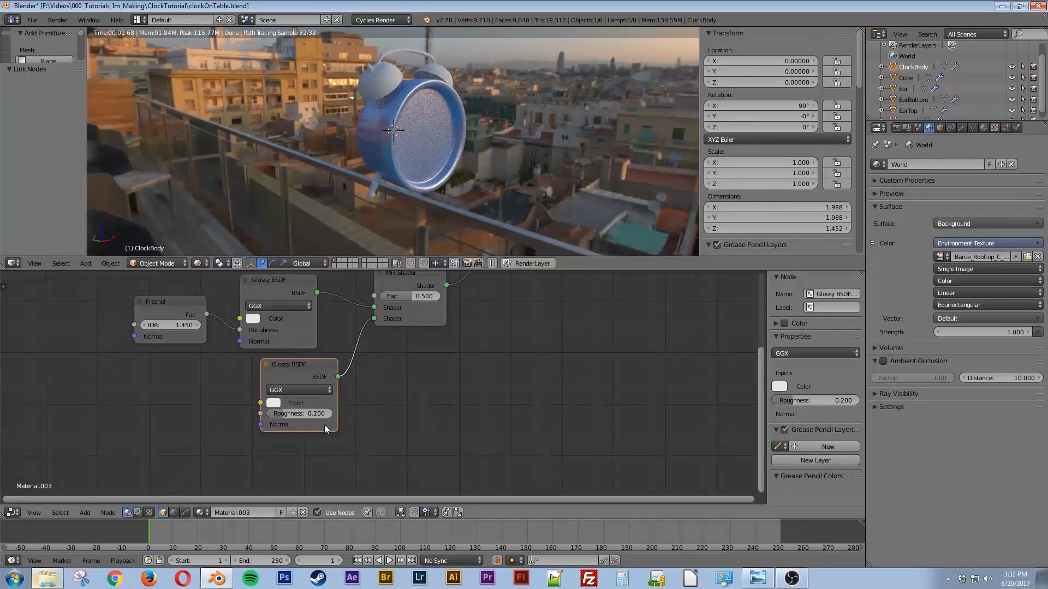
key(shift+a)
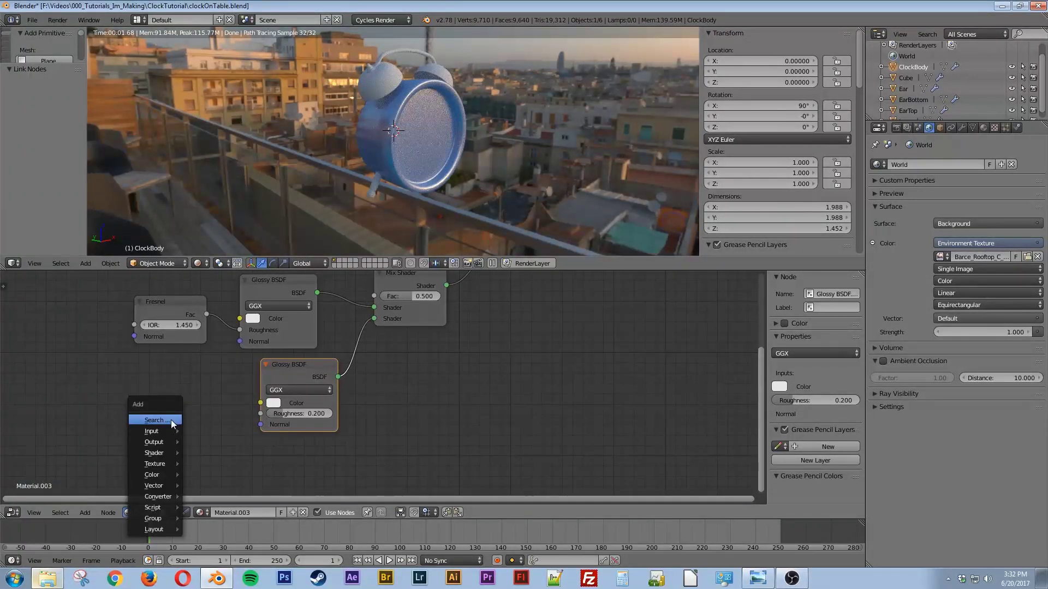
click(173, 421)
text(noi)
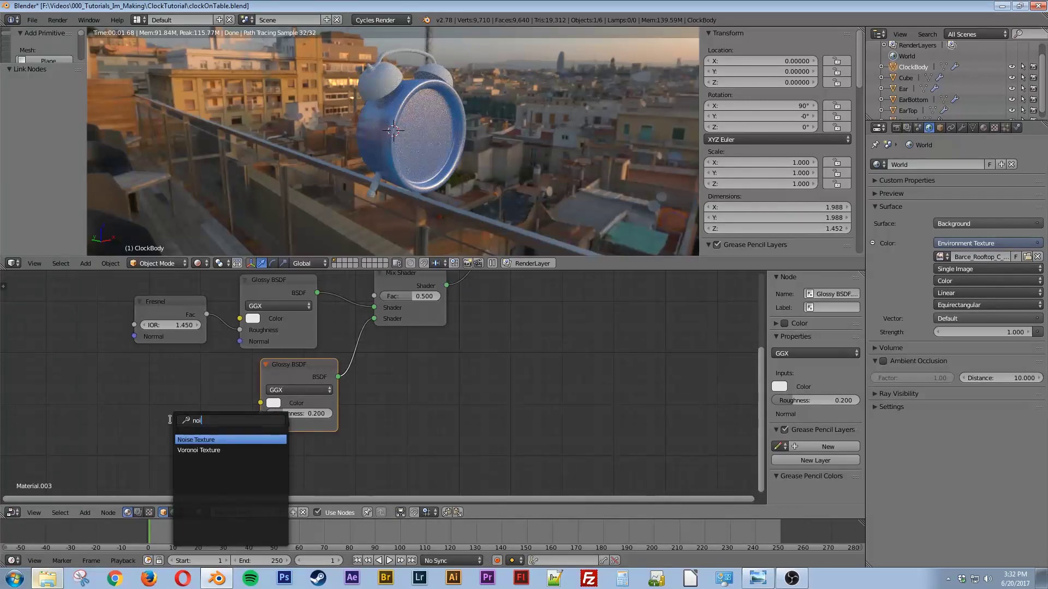
key(Return)
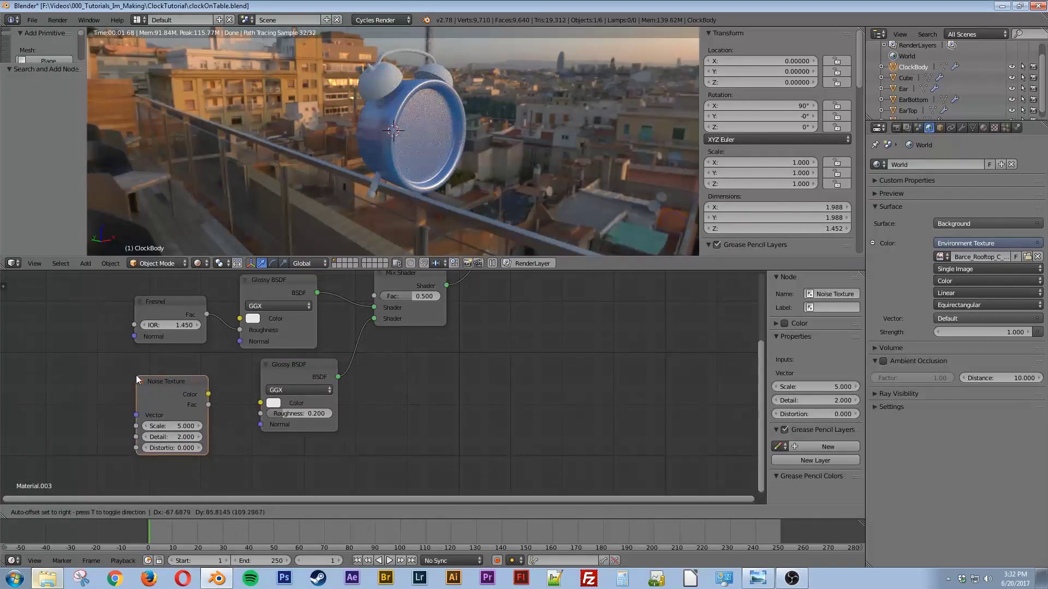
click(113, 368)
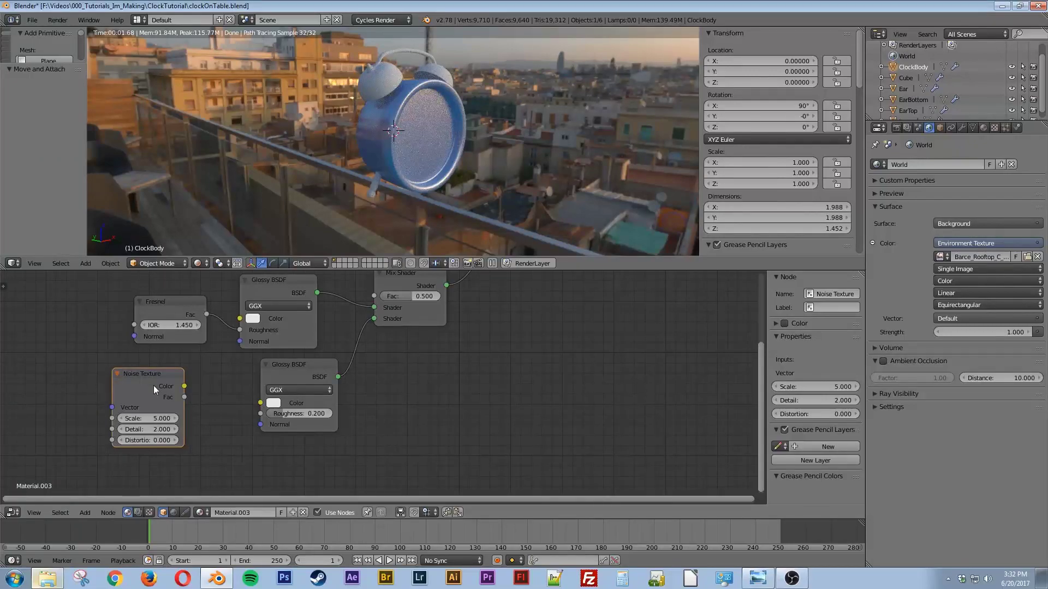
drag(184, 397, 261, 414)
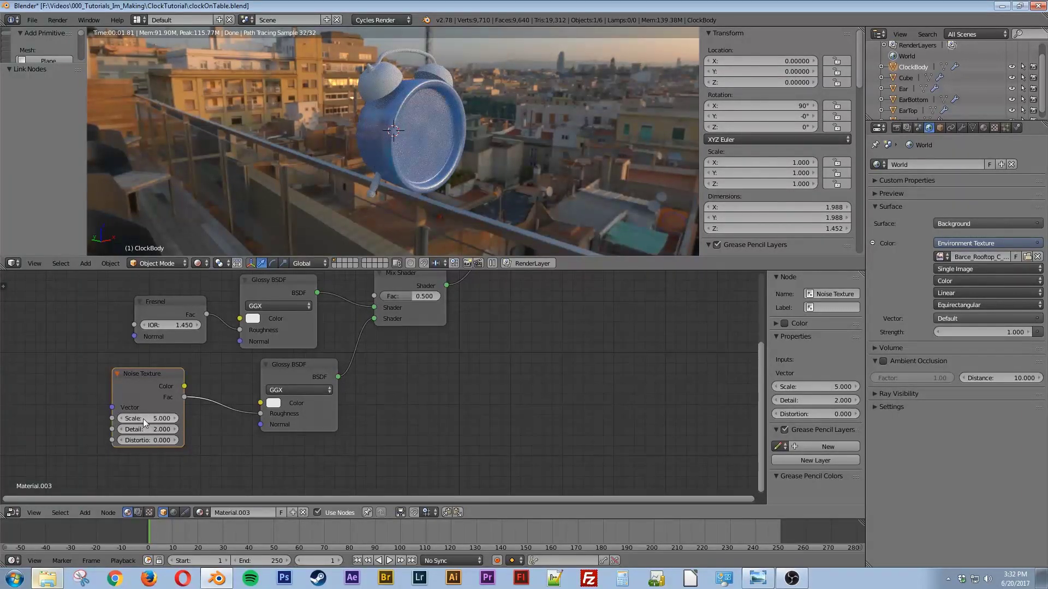
Set the Noise Texture's Scale to 10, Detail to 1 and Distortion to 15, and check the clock face up close
text(10)
key(Tab)
text(1)
key(Tab)
text(15)
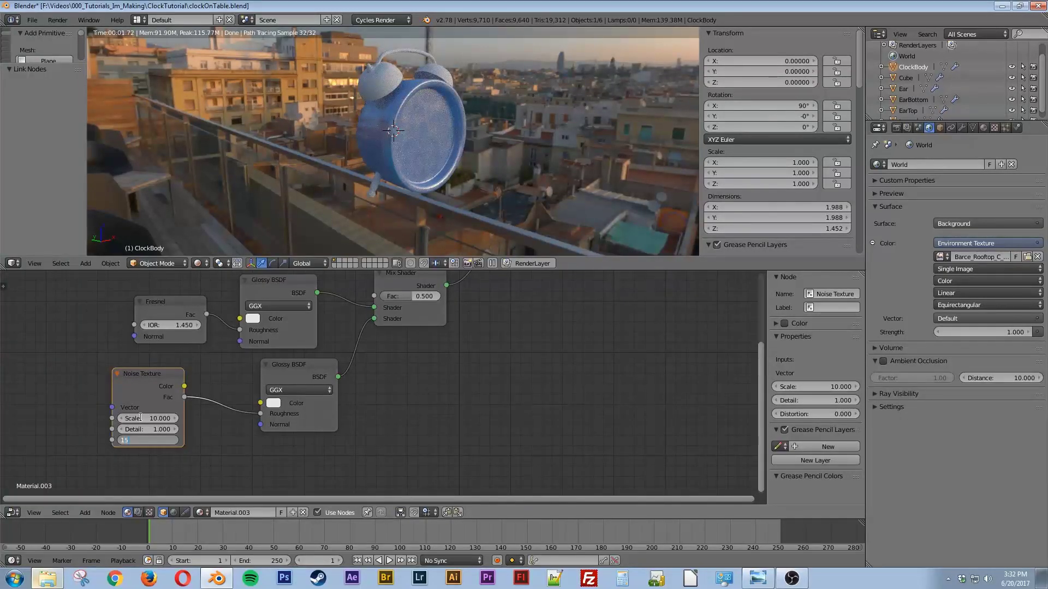
key(Return)
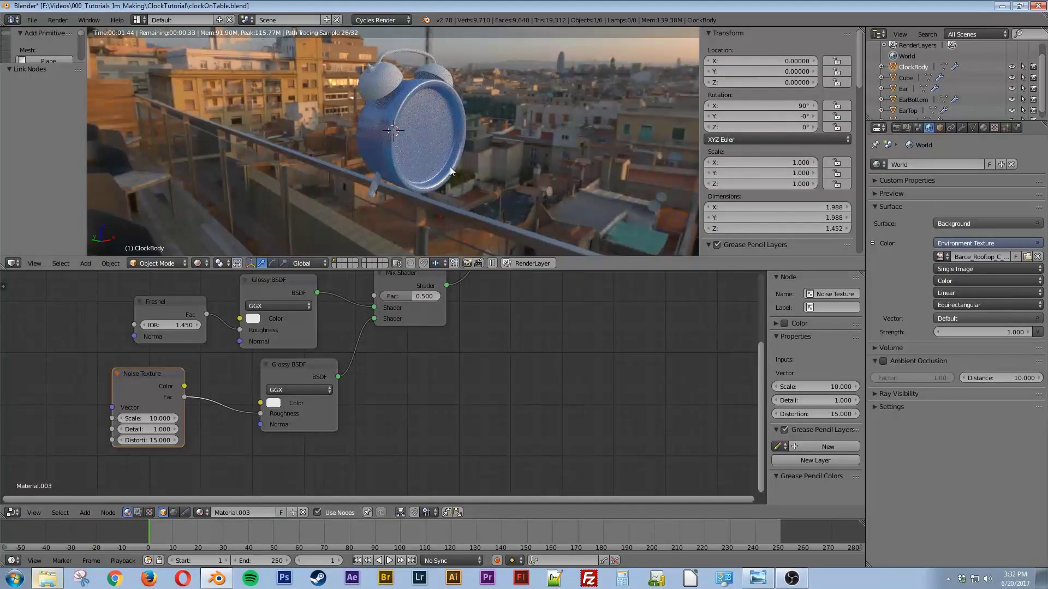
scroll(393, 117, up, 5)
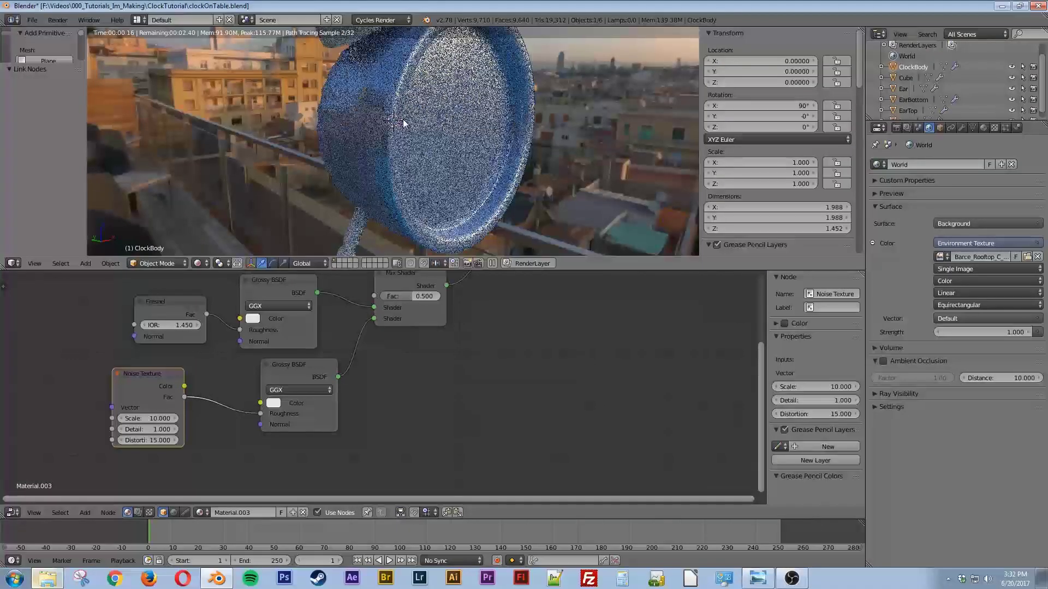
scroll(406, 144, up, 4)
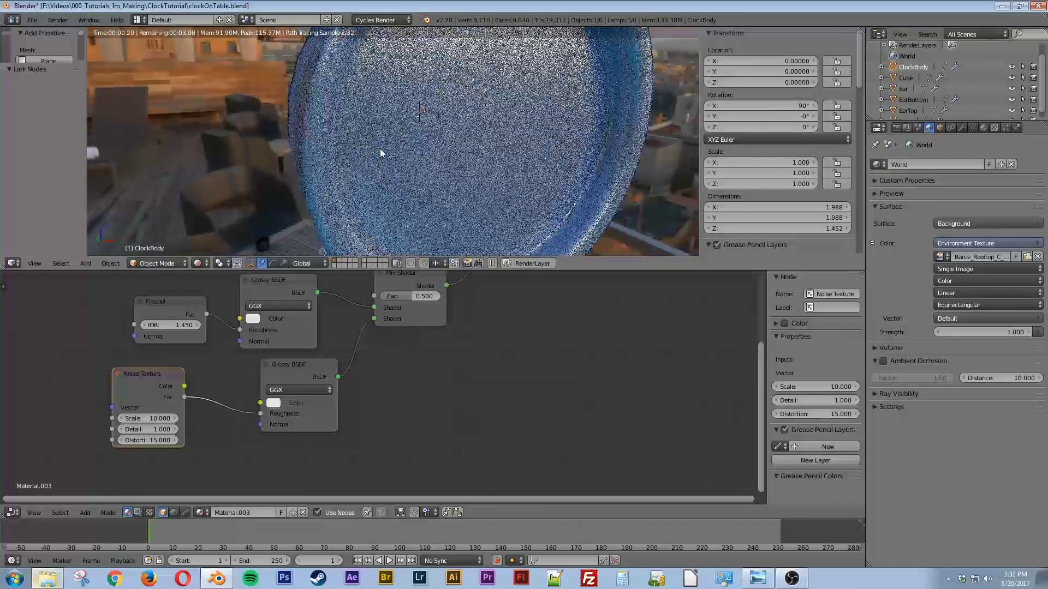
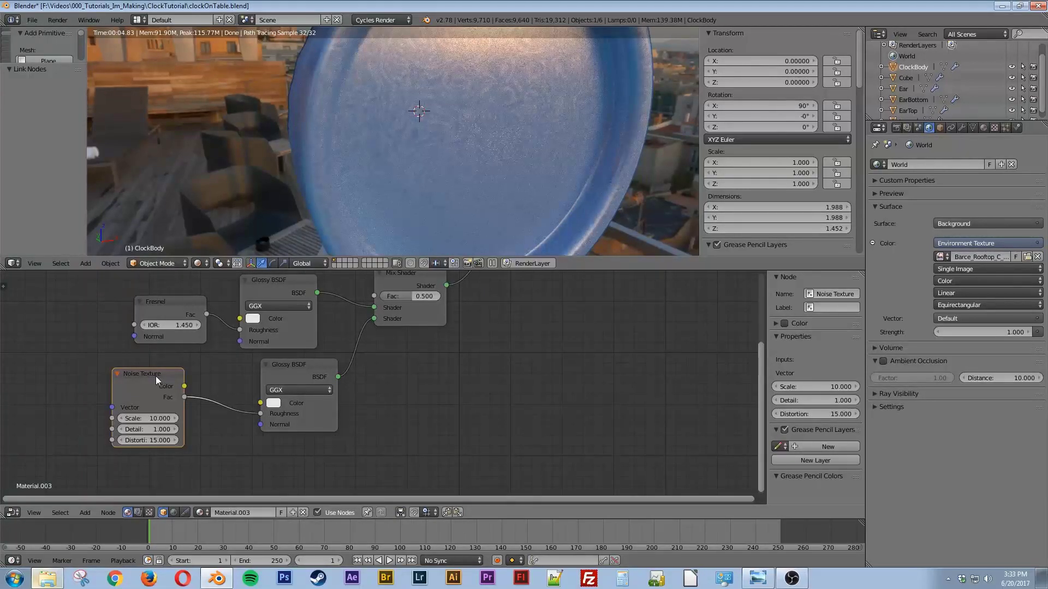
Move the Noise Texture away from the lower Glossy BSDF and insert a ColorRamp node on the link between them
click(139, 376)
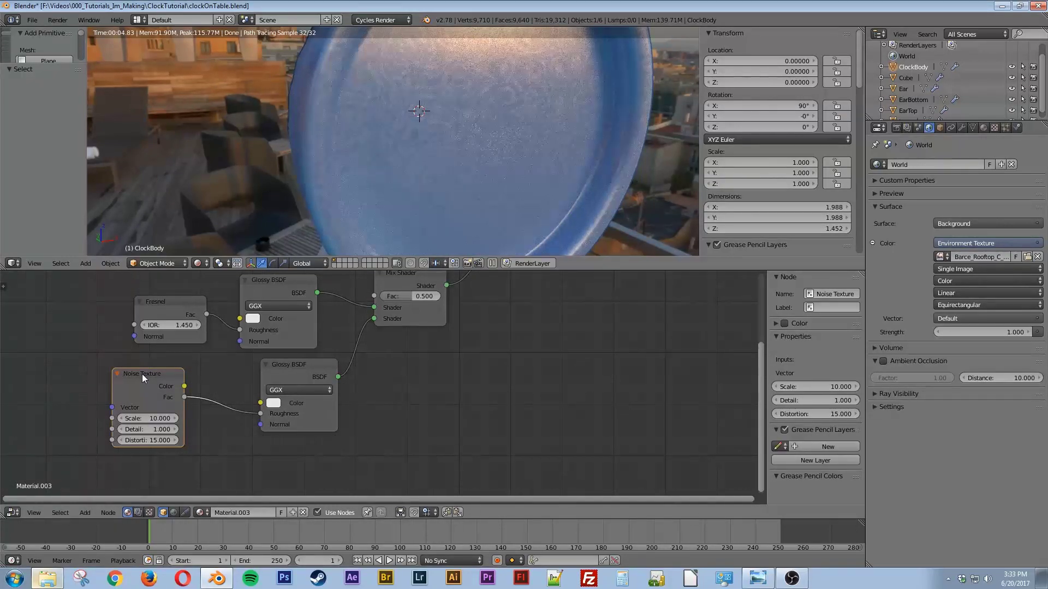
drag(142, 374, 41, 380)
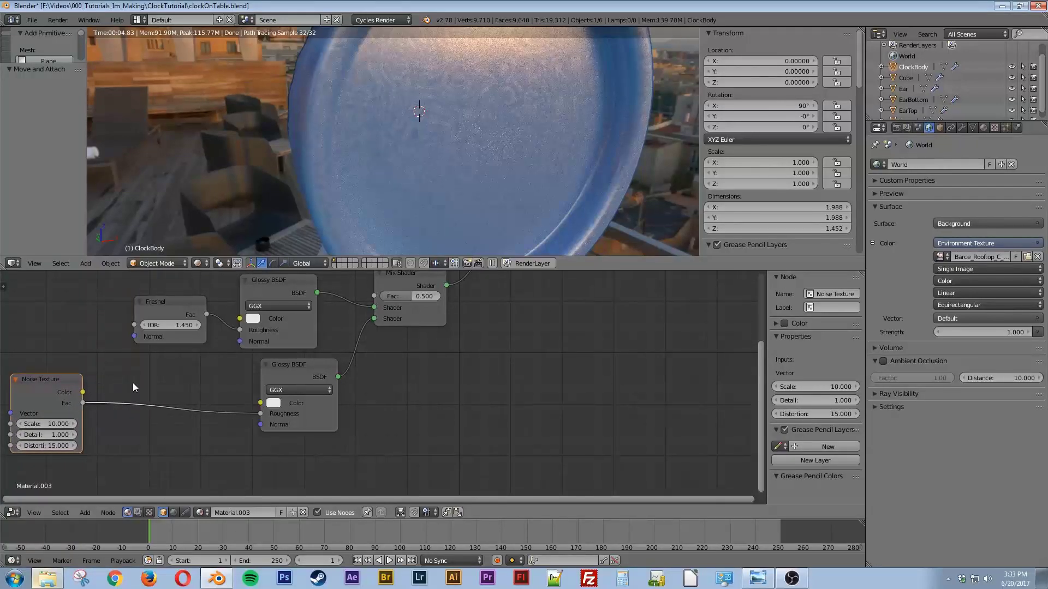
middle_drag(218, 369, 346, 350)
key(shift+a)
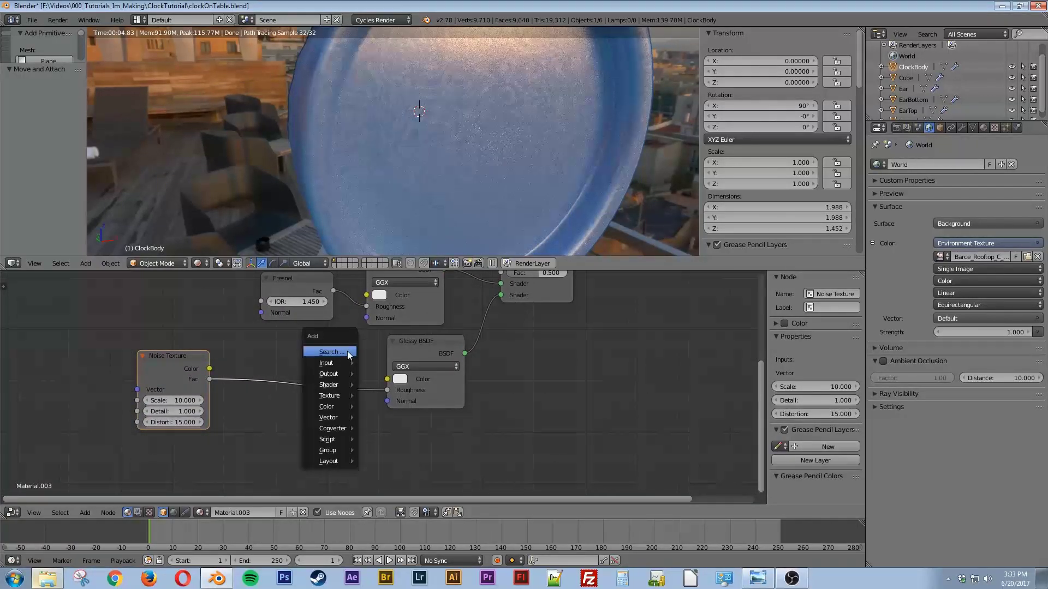
click(346, 352)
text(colo)
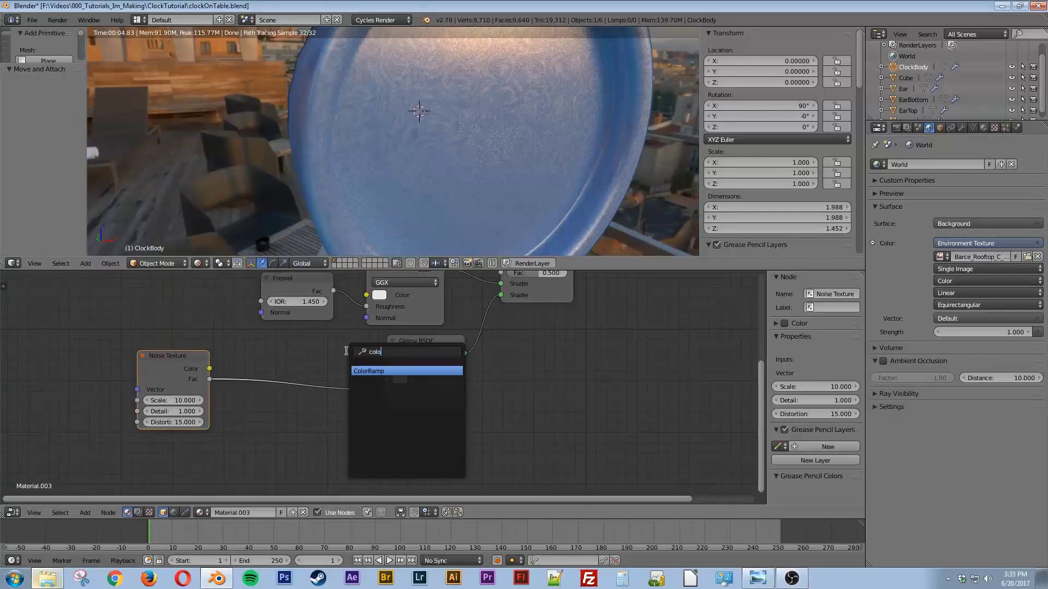
key(Return)
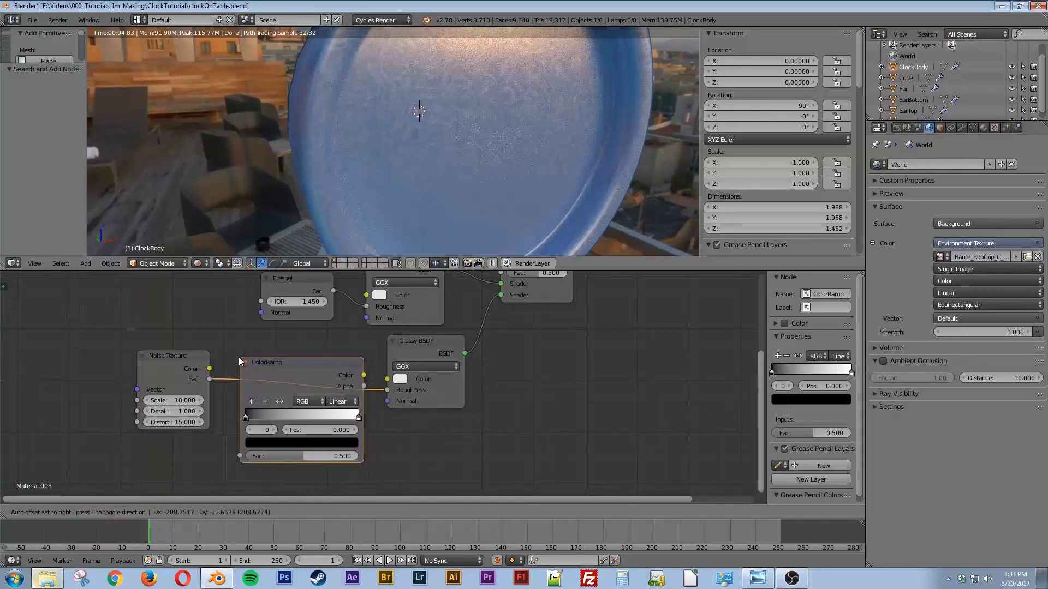
click(240, 357)
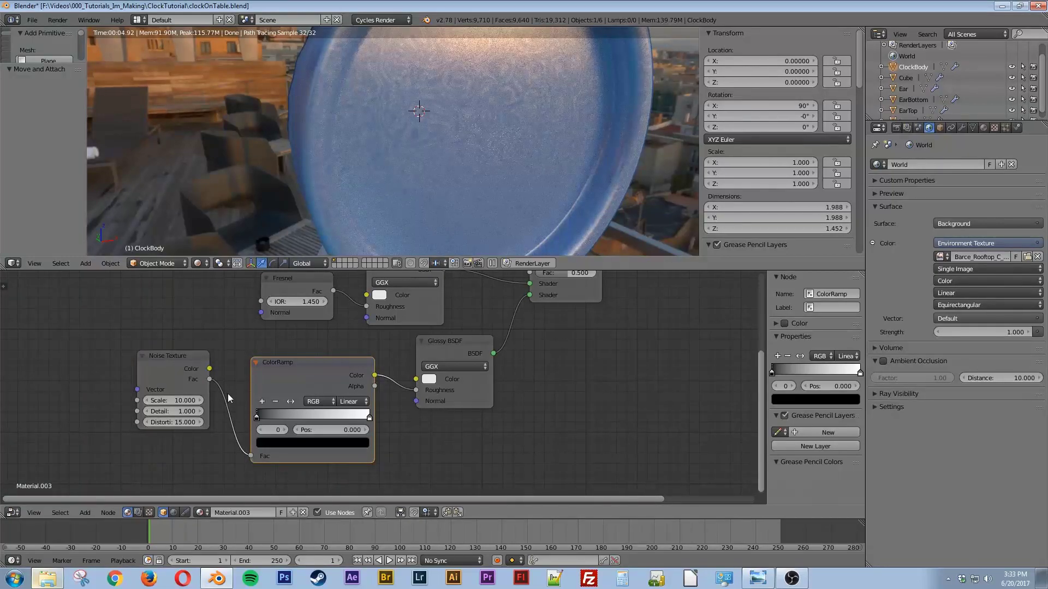
Adjust the ColorRamp's black stop while checking the pattern on the clock face, settling at position 0.568
drag(257, 413, 324, 419)
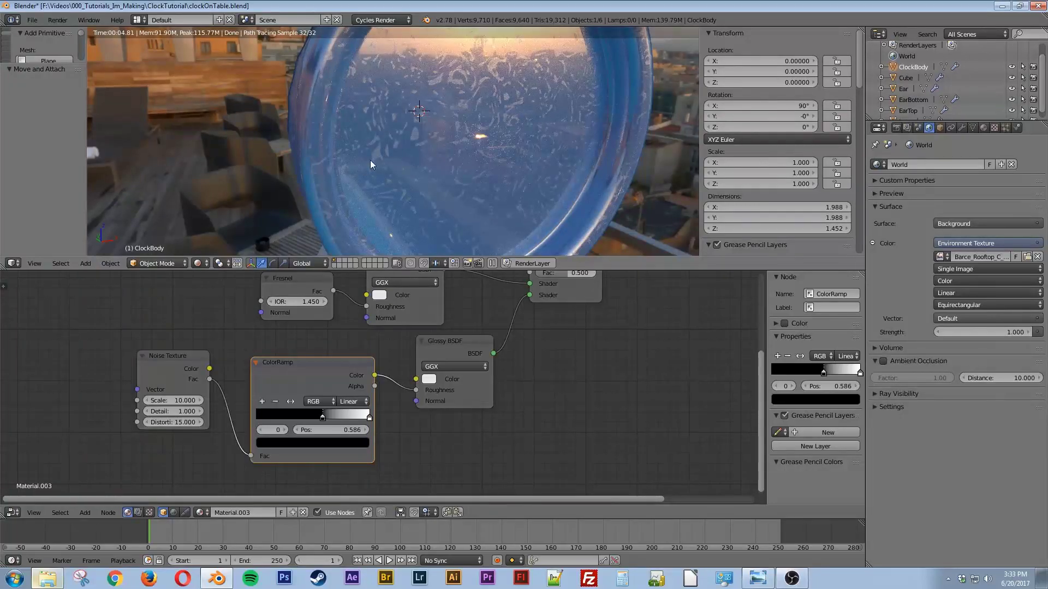
scroll(330, 156, up, 1)
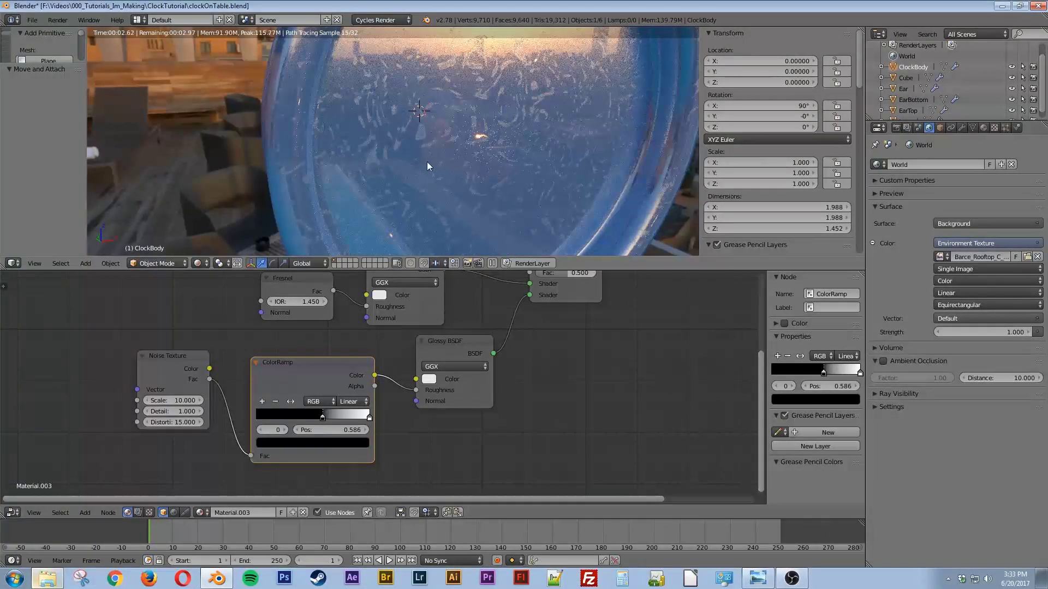
scroll(427, 162, down, 3)
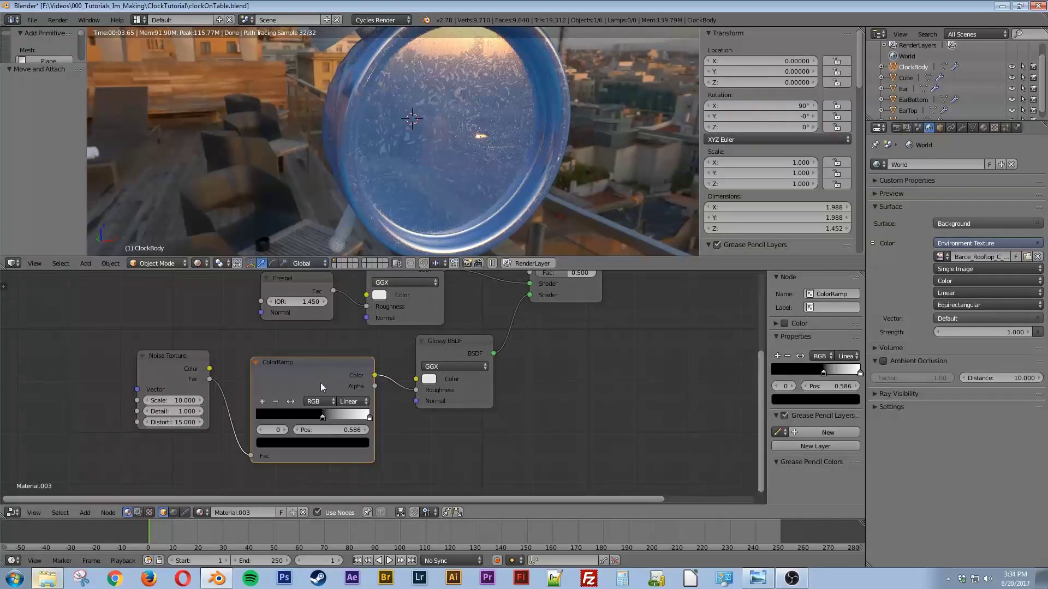
drag(322, 413, 303, 414)
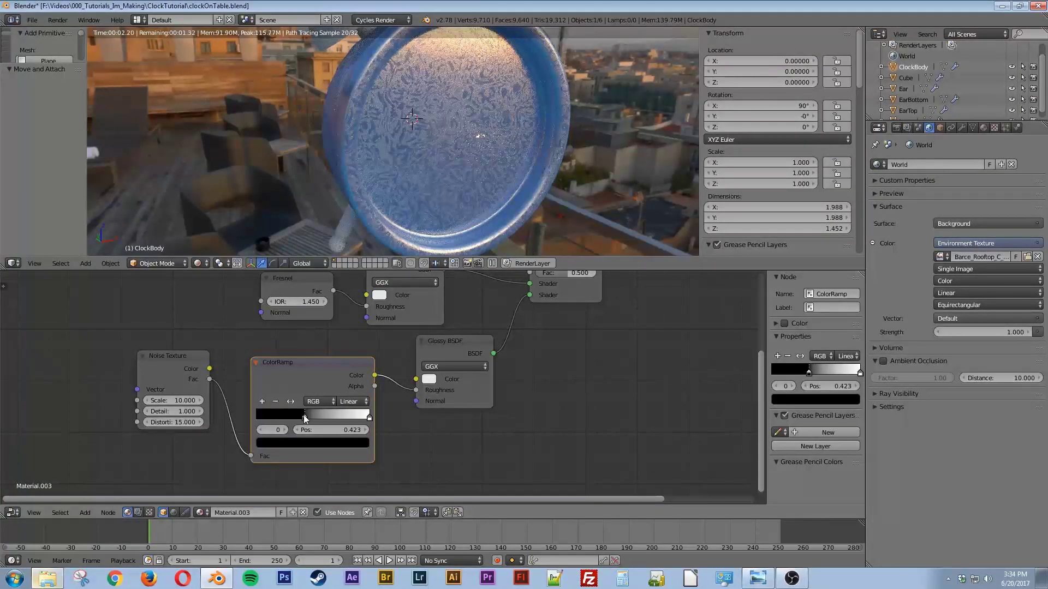
drag(303, 412, 320, 412)
Check the clock face's reflections from the front, switch to orthographic projection and turn off rendered shading
middle_drag(389, 172, 382, 171)
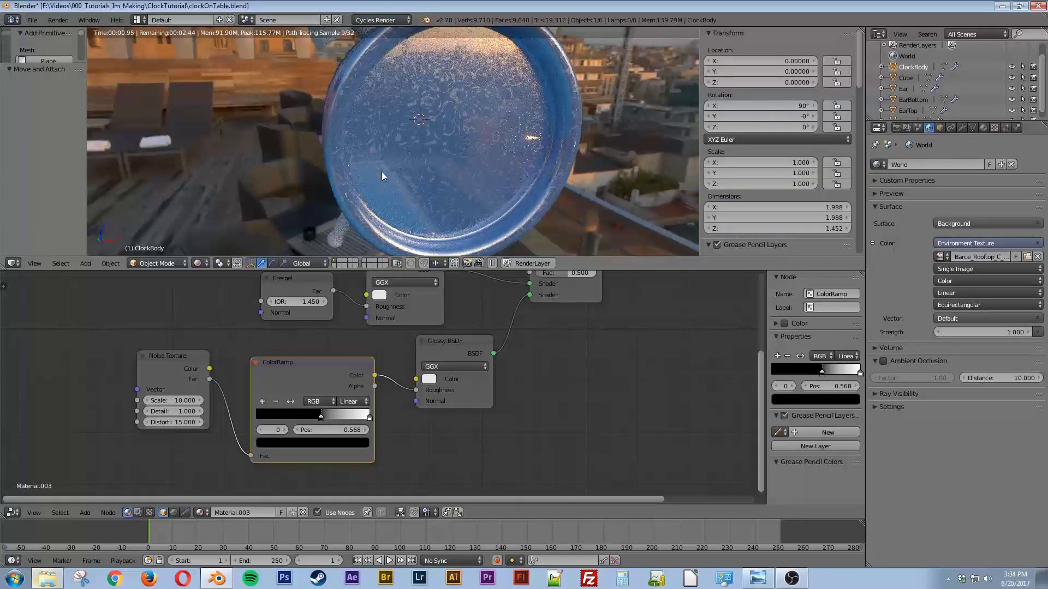
key(KP_1)
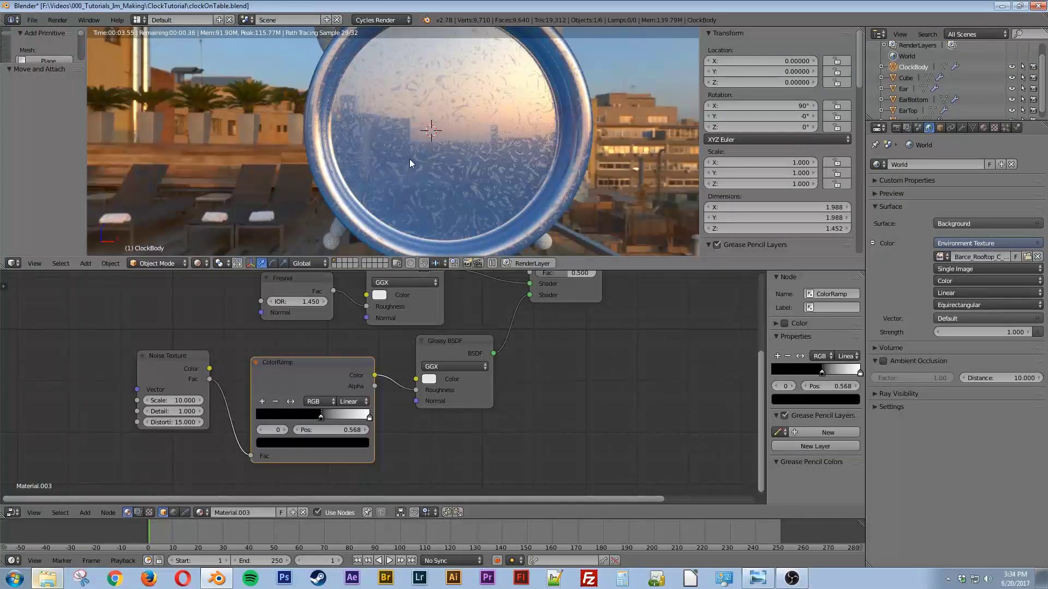
scroll(409, 159, up, 3)
scroll(312, 86, down, 1)
scroll(325, 107, down, 3)
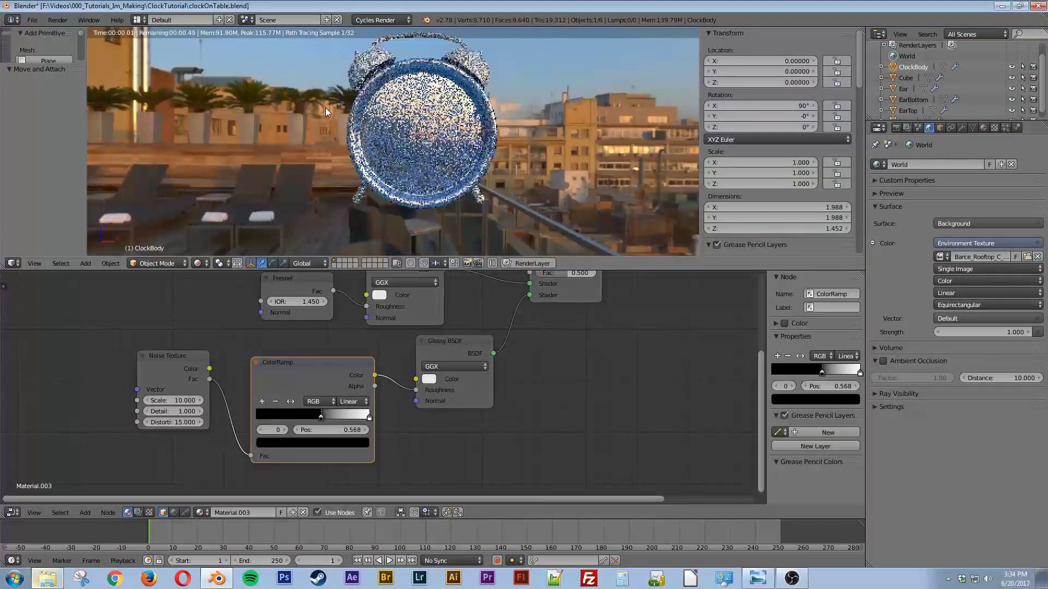
key(KP_5)
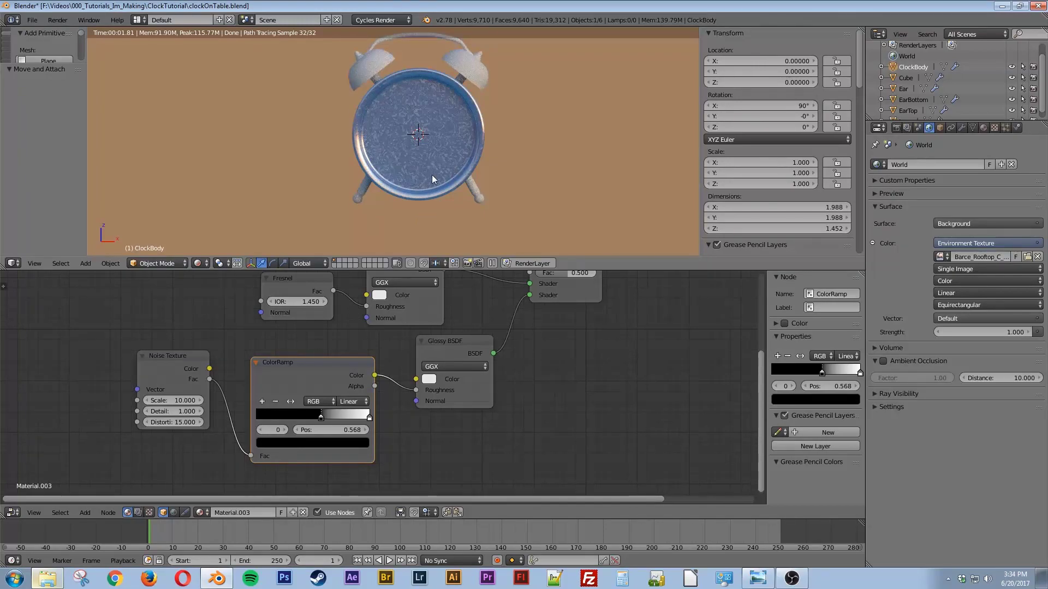
key(shift+z)
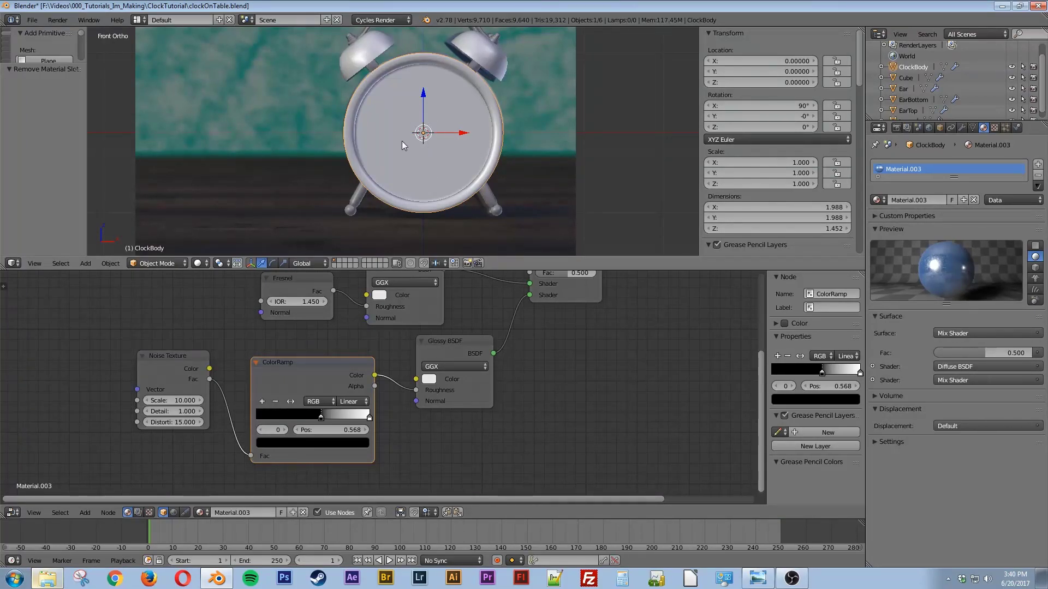
Add a second material slot with a new material to the clock body and enter Edit Mode
click(1038, 164)
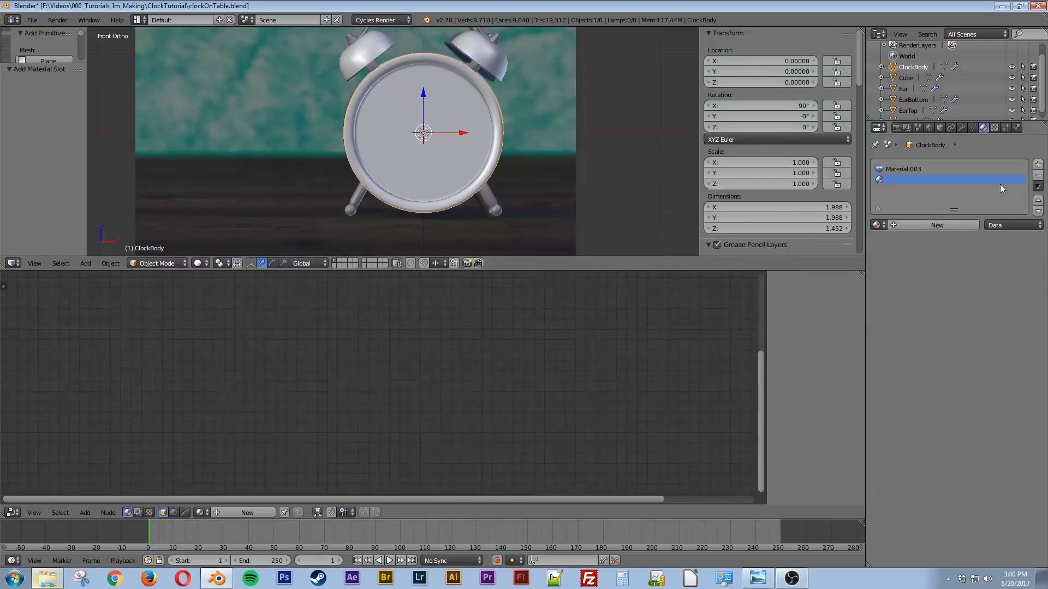
click(922, 225)
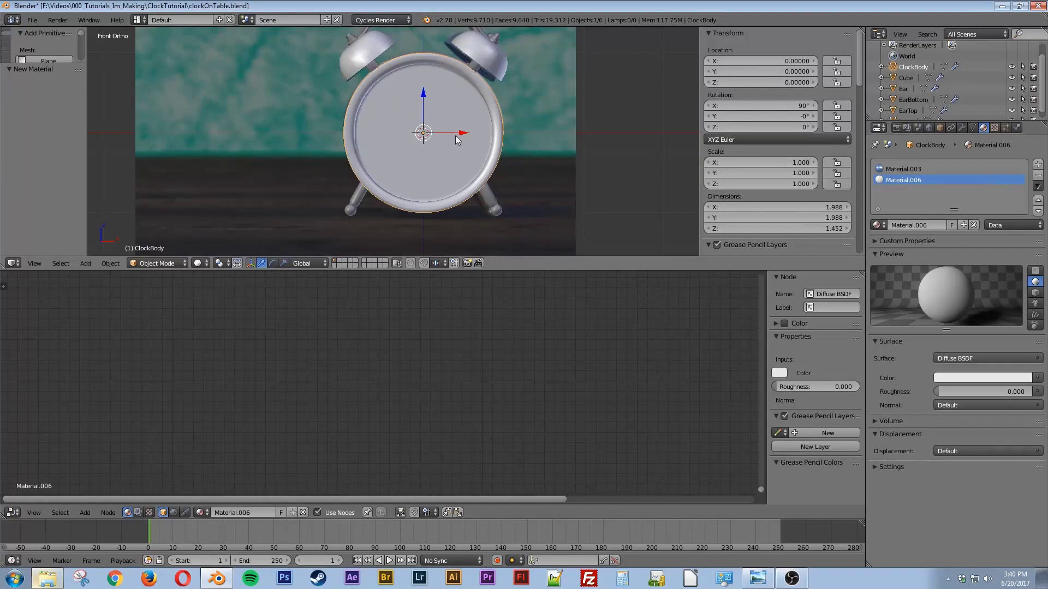
key(Tab)
Circle-select all the faces of the clock's flat front dial inside the rim, including the center face
middle_drag(402, 138, 438, 144)
middle_drag(352, 78, 387, 114)
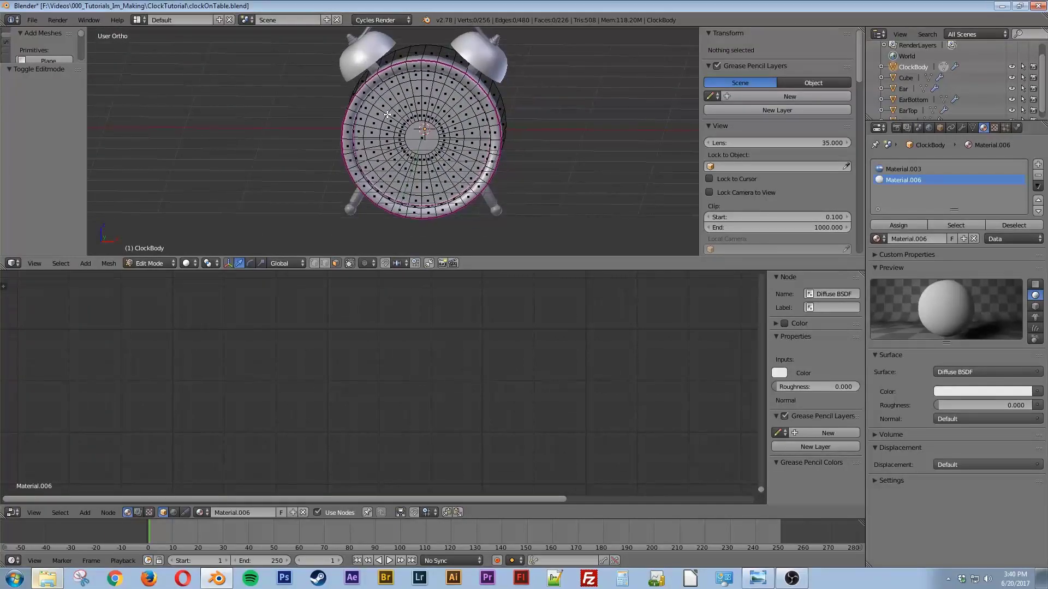
key(c)
mouse_move(384, 138)
mouse_down()
mouse_move(384, 117)
mouse_move(408, 92)
mouse_move(464, 126)
mouse_move(453, 175)
mouse_move(390, 174)
mouse_move(415, 157)
mouse_up()
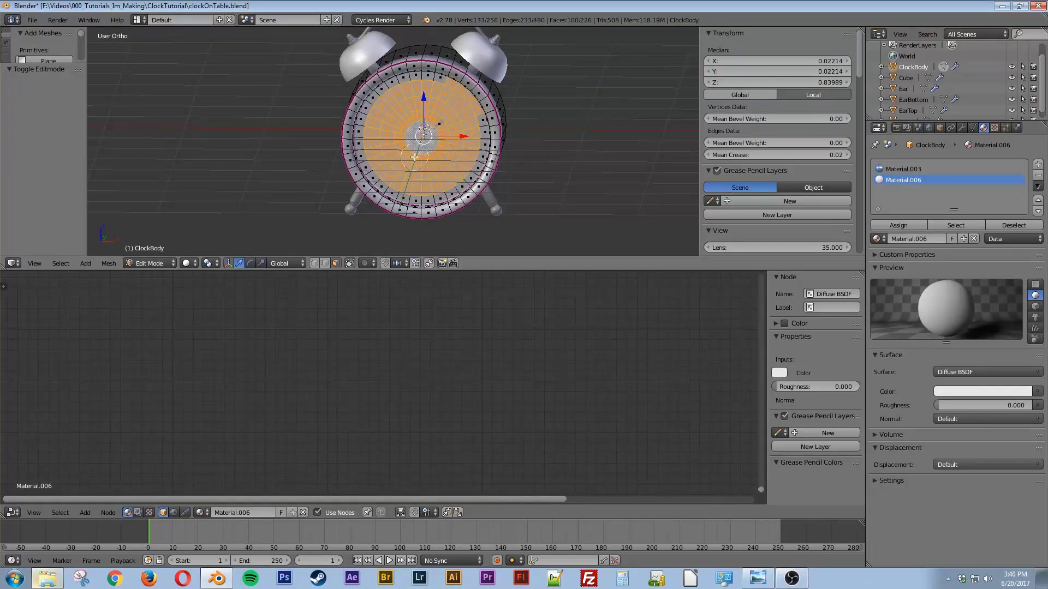
scroll(407, 151, down, 2)
scroll(404, 149, up, 4)
shift+middle_drag(395, 136, 419, 153)
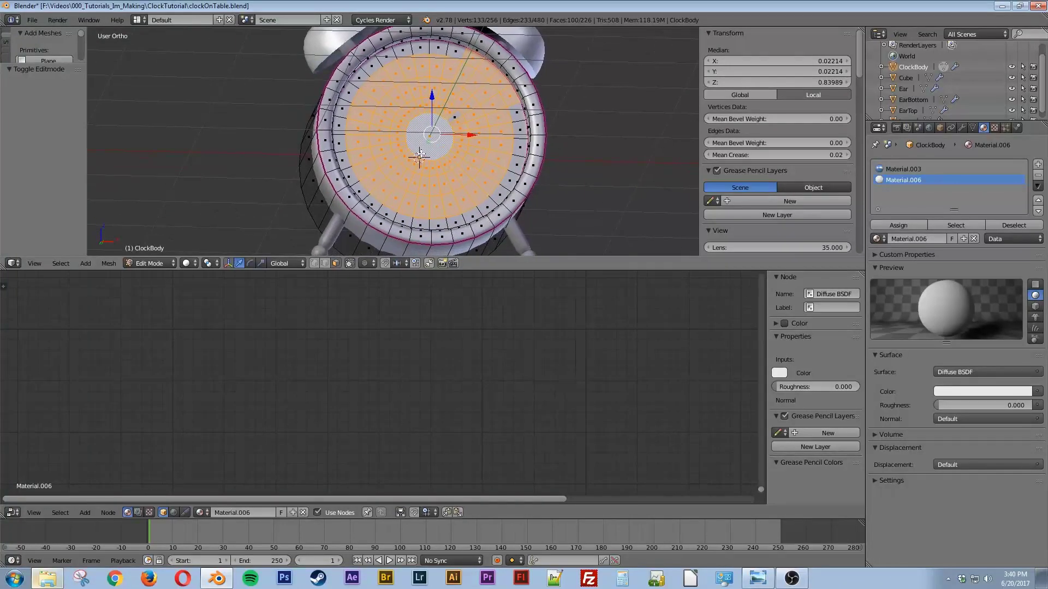
mouse_move(349, 123)
mouse_down()
mouse_move(374, 60)
mouse_move(457, 54)
mouse_move(462, 80)
mouse_move(508, 111)
mouse_move(485, 187)
mouse_move(430, 208)
mouse_move(393, 207)
mouse_move(363, 191)
mouse_move(354, 142)
mouse_up()
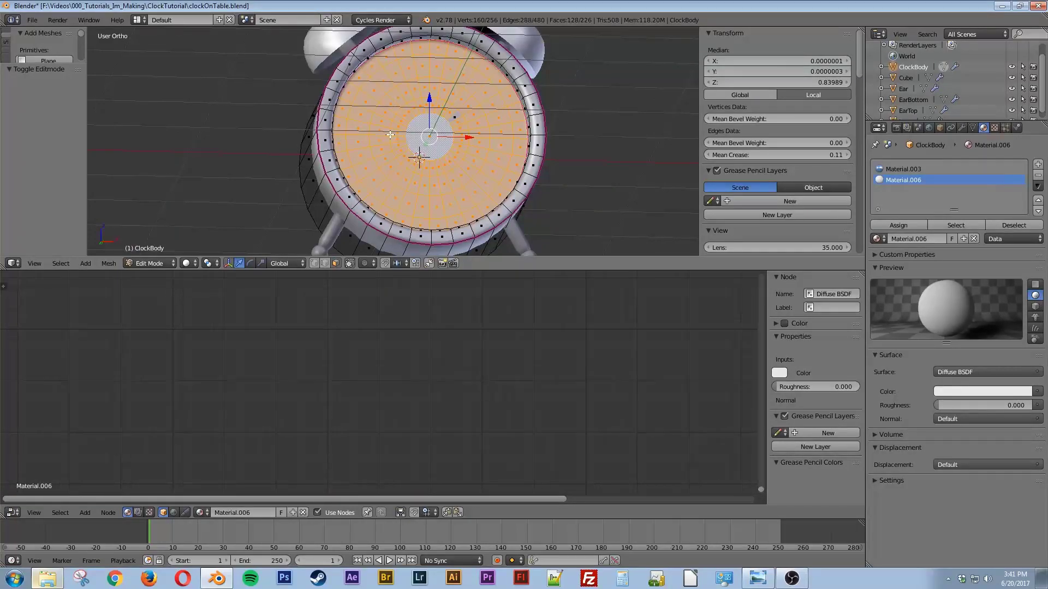
middle_drag(567, 175, 560, 186)
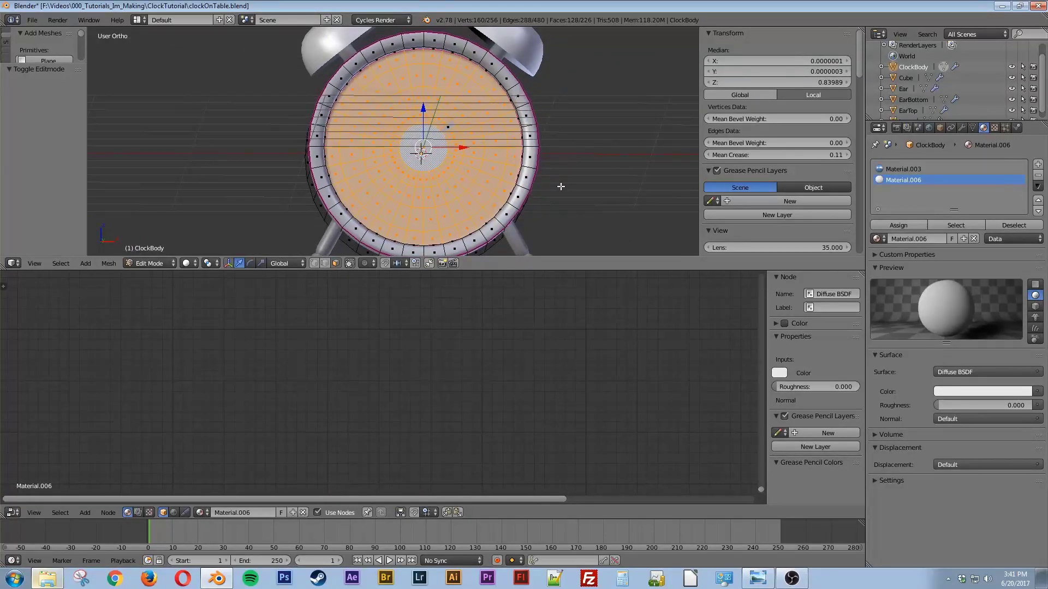
key(c)
click(447, 128)
Assign the new material to the selected dial faces, return to Object Mode and preview the clock in rendered shading
click(894, 225)
key(Tab)
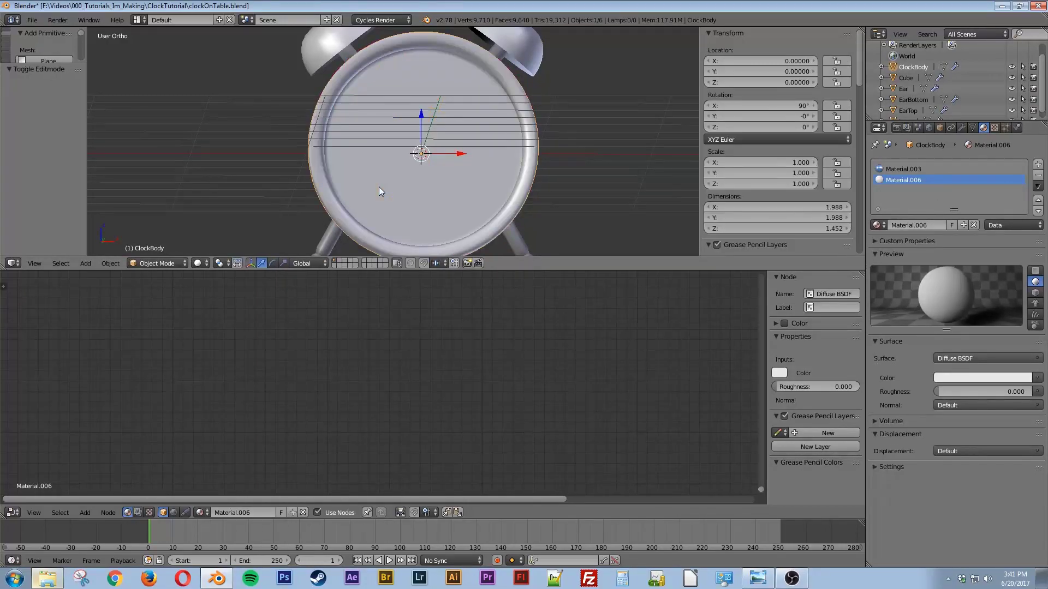
key(shift+z)
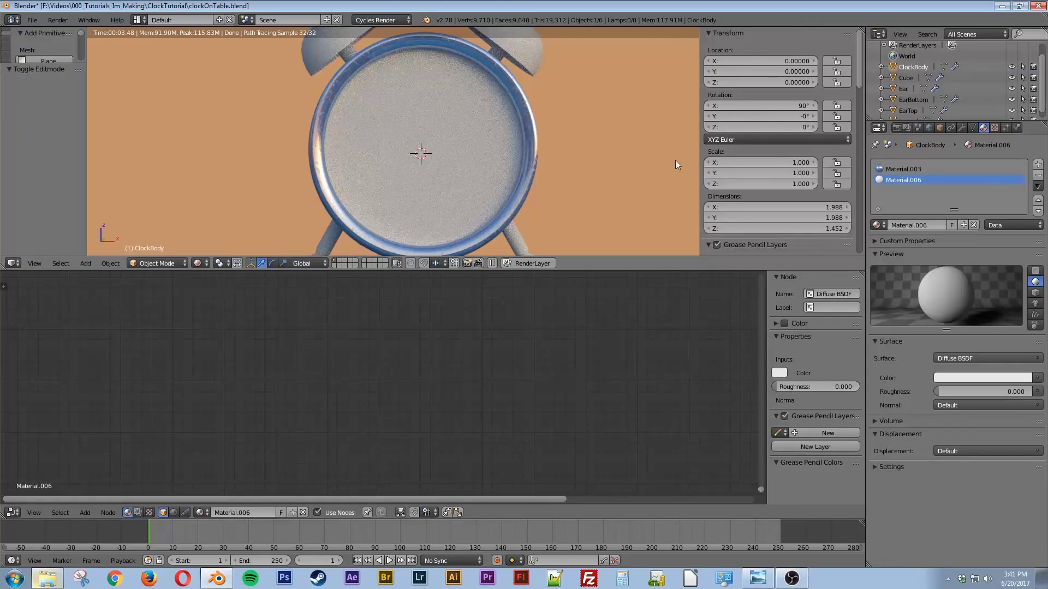
Drive the dial material's diffuse color with an Image Texture using ClockFaceUV.jpg
click(1036, 378)
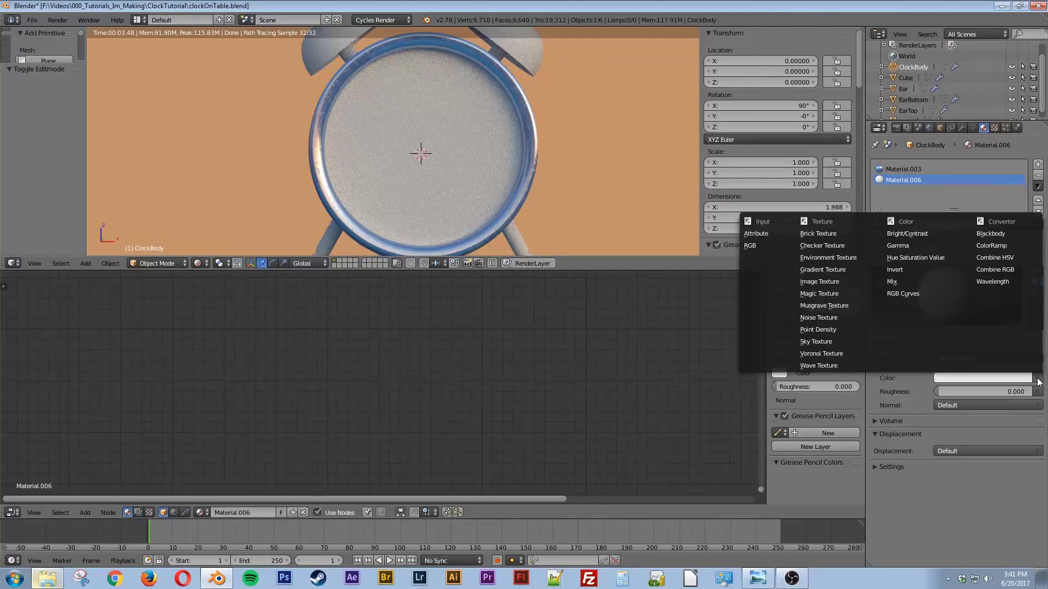
click(1037, 378)
click(1039, 378)
click(827, 281)
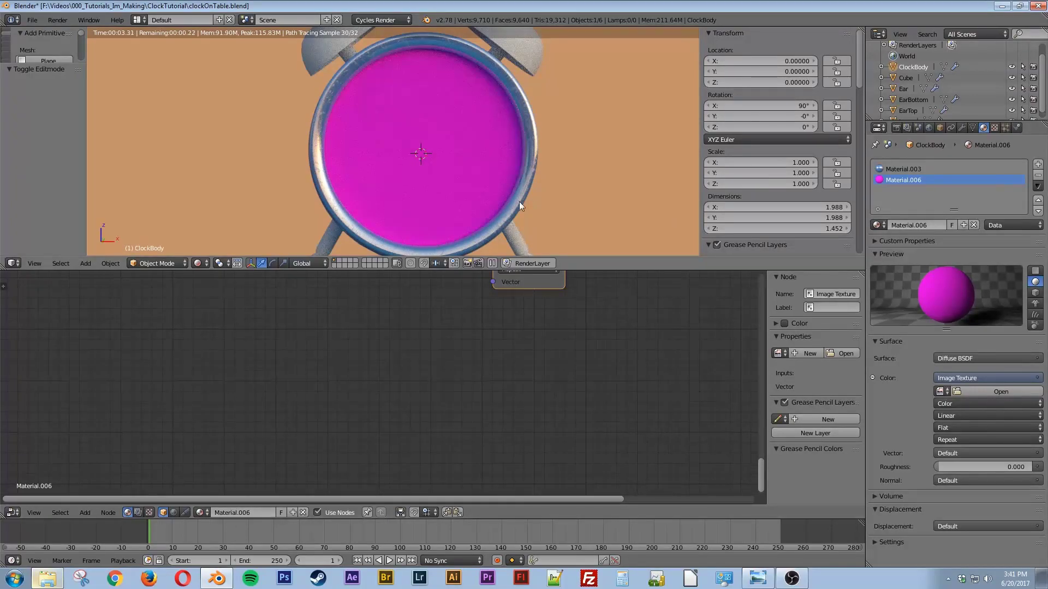
click(981, 392)
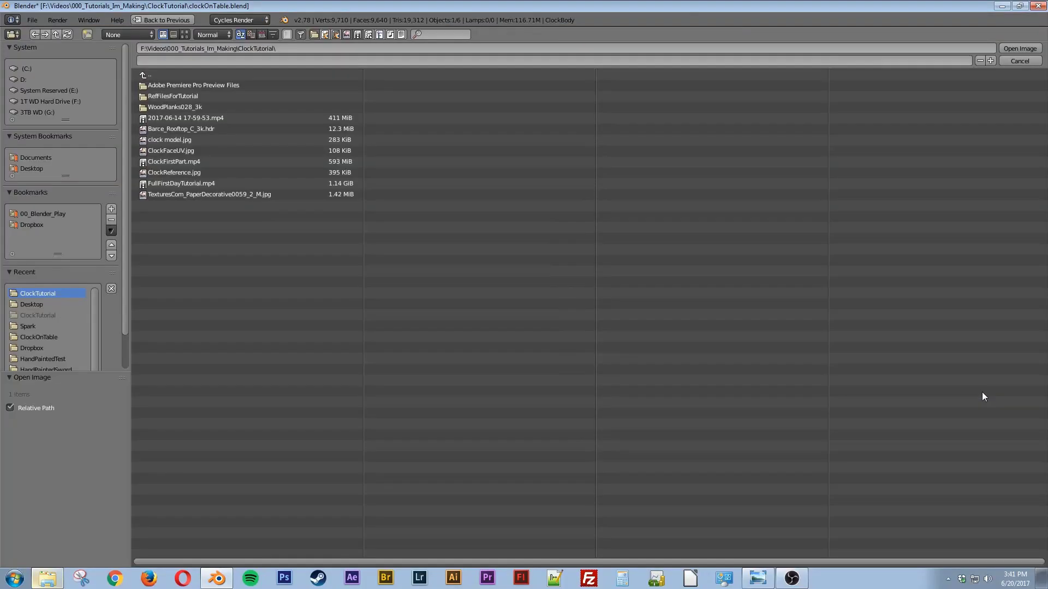
double_click(181, 151)
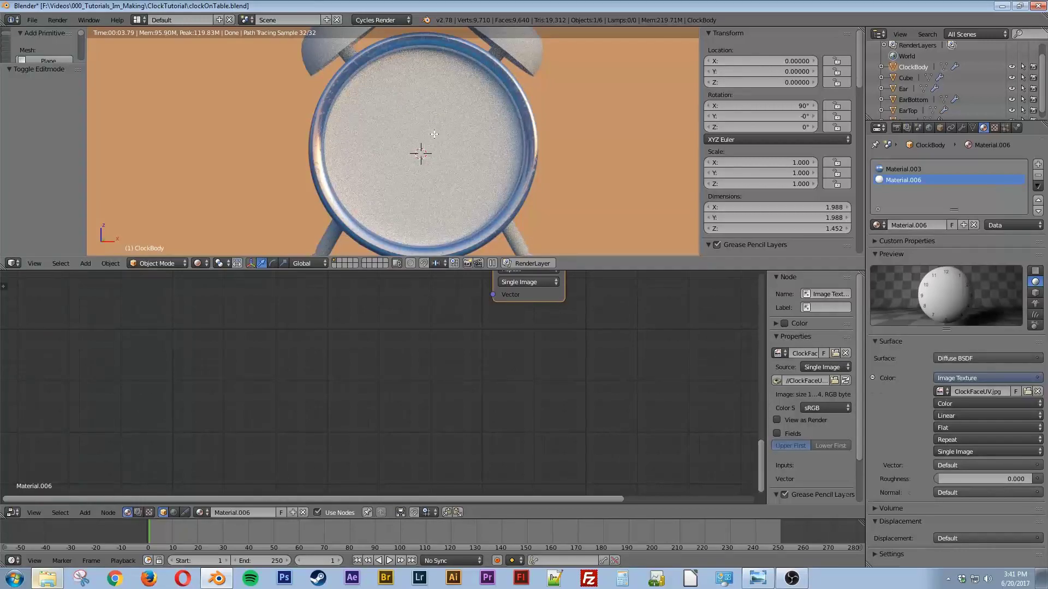
Replace the Node Editor with the UV/Image Editor and unwrap the clock body's selected dial faces in front view
key(Tab)
key(z)
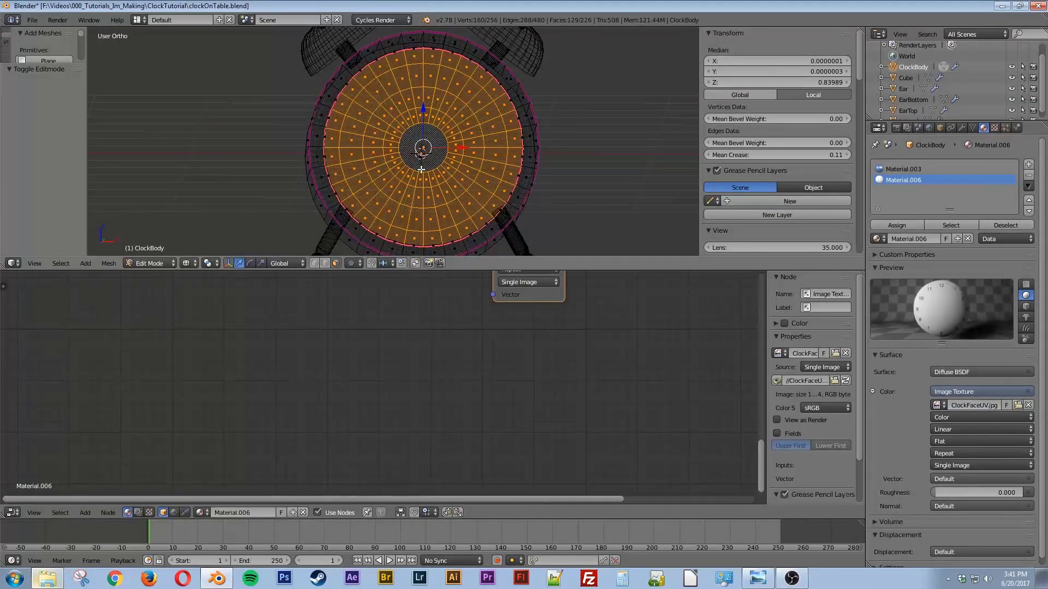
key(Tab)
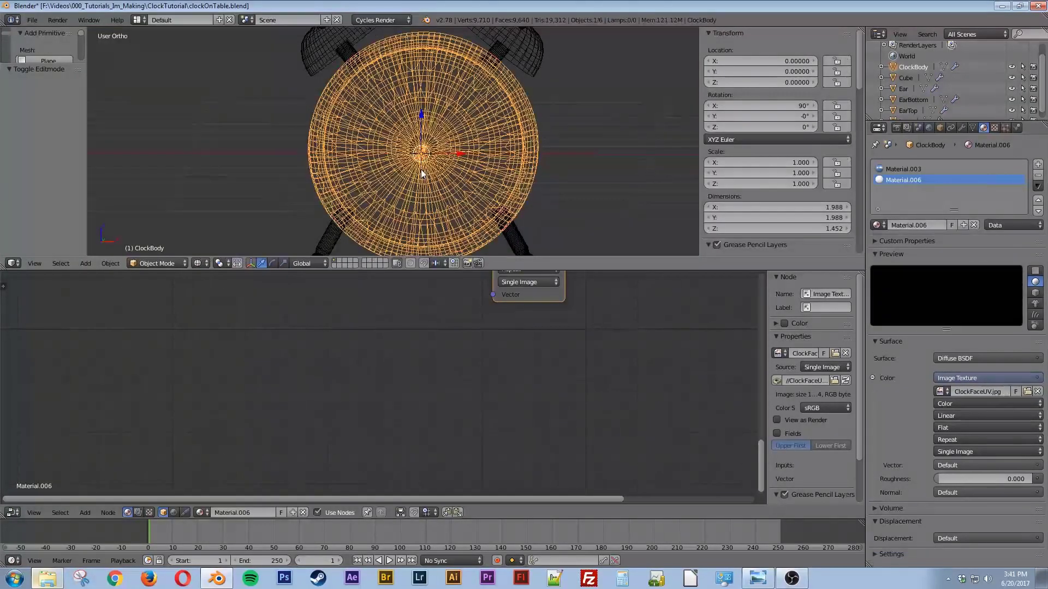
key(Tab)
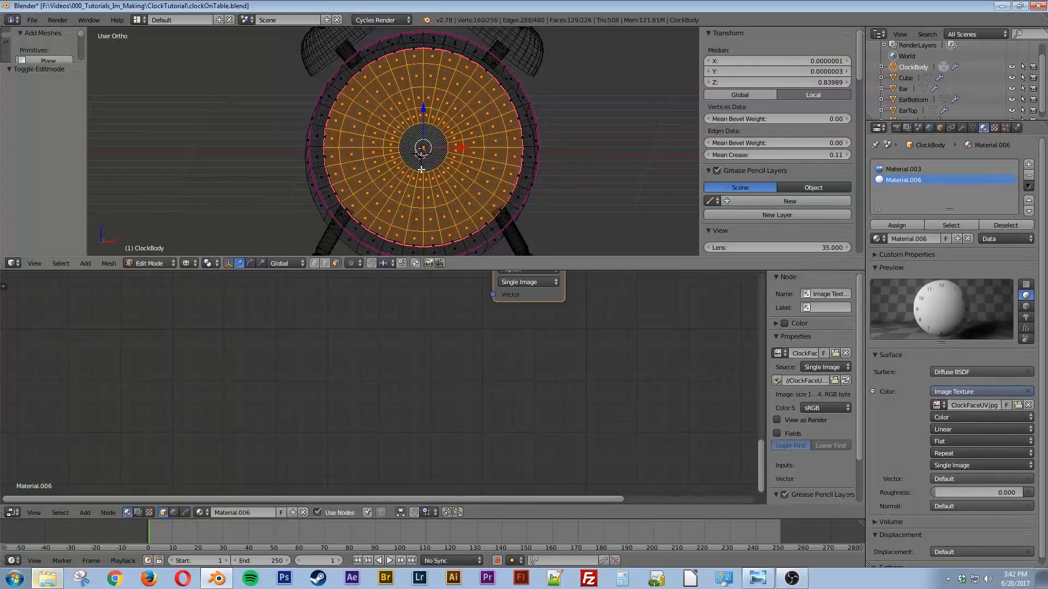
key(KP_1)
scroll(424, 168, up, 1)
scroll(424, 168, down, 1)
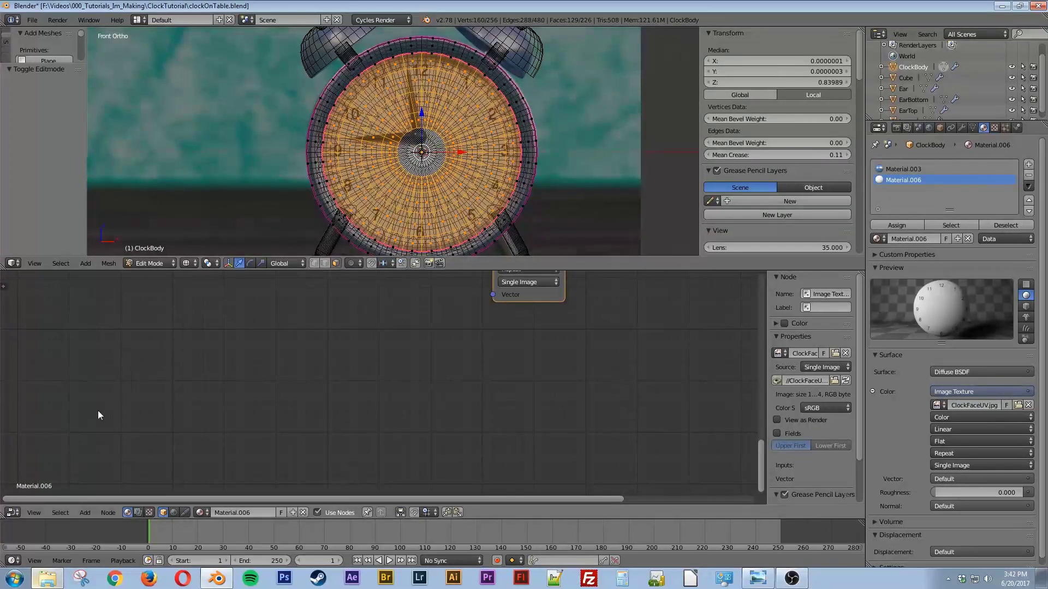
click(13, 513)
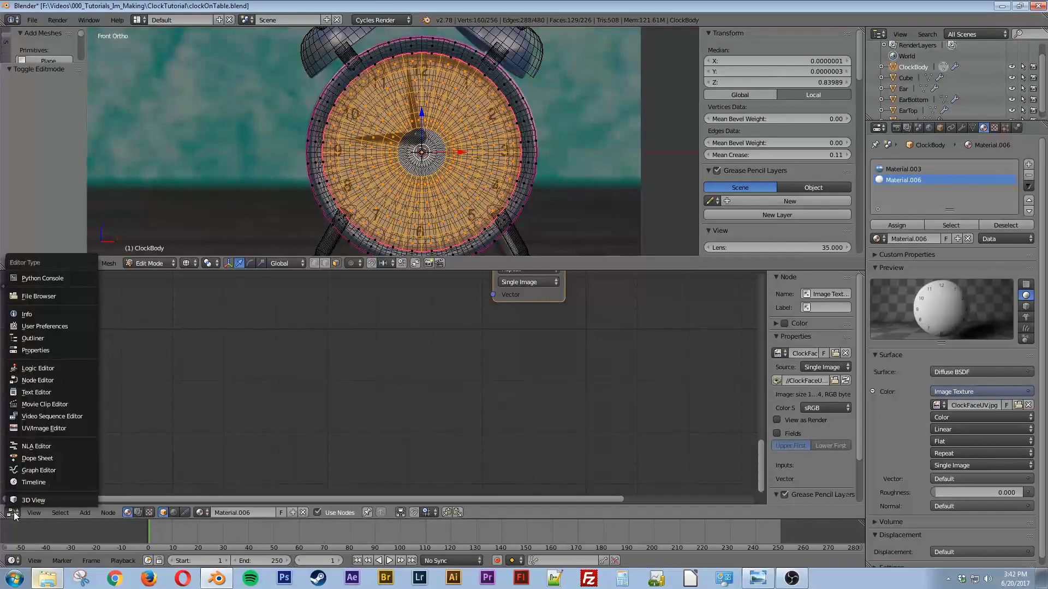
click(48, 427)
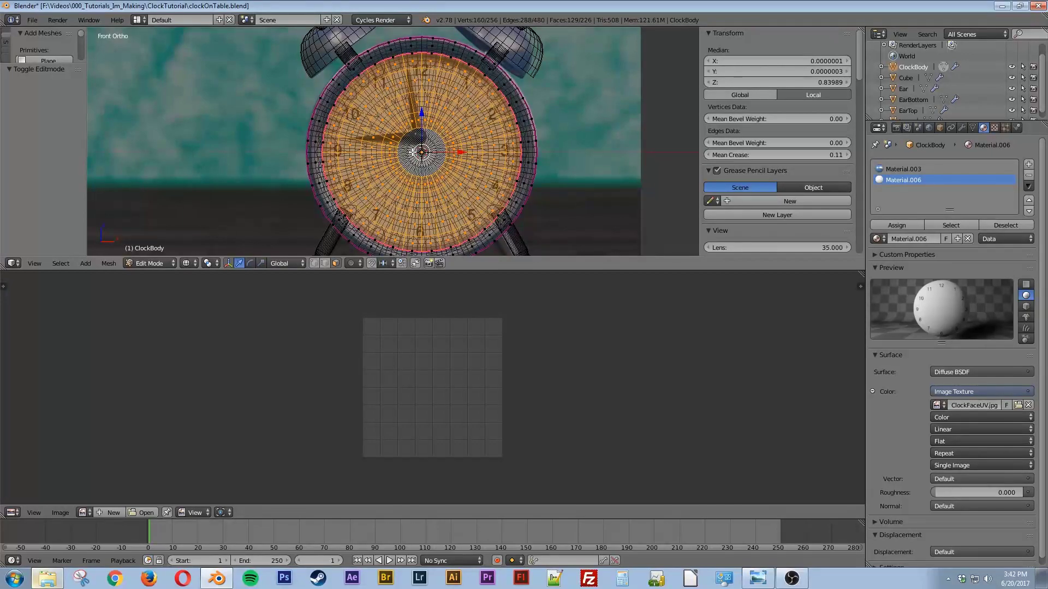
key(u)
click(403, 155)
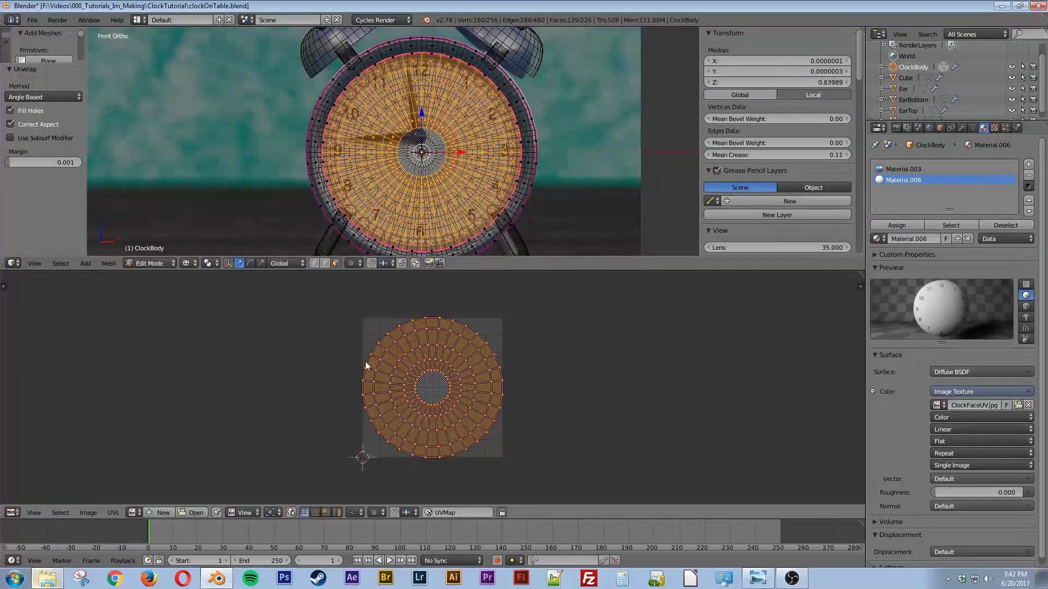
Display ClockFaceUV.jpg behind the dial's UVs, return to Object Mode and preview the clock face in rendered shading
click(133, 511)
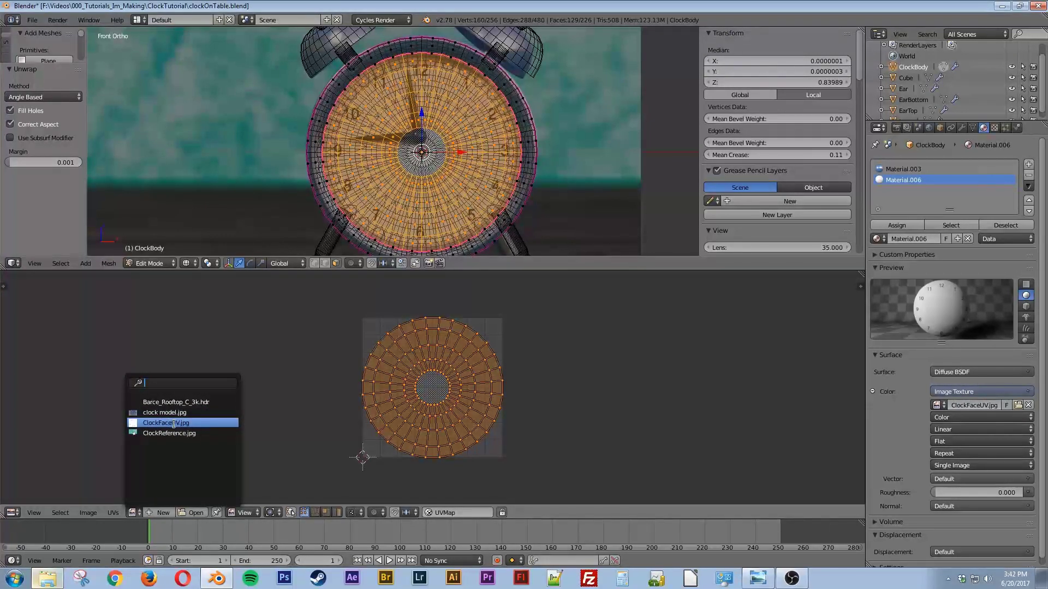
click(172, 424)
scroll(596, 396, up, 2)
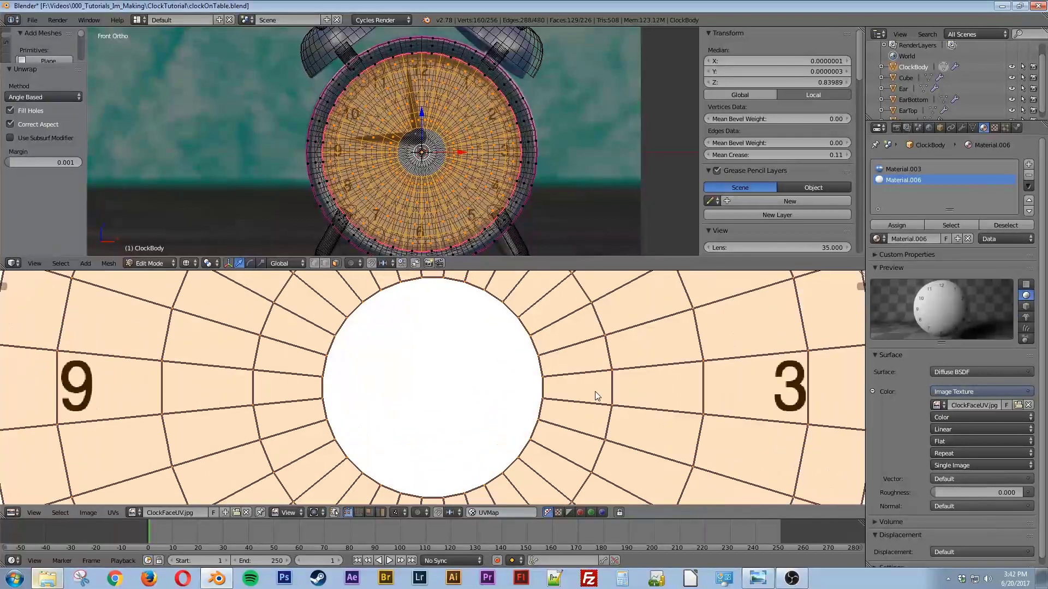
scroll(596, 397, down, 6)
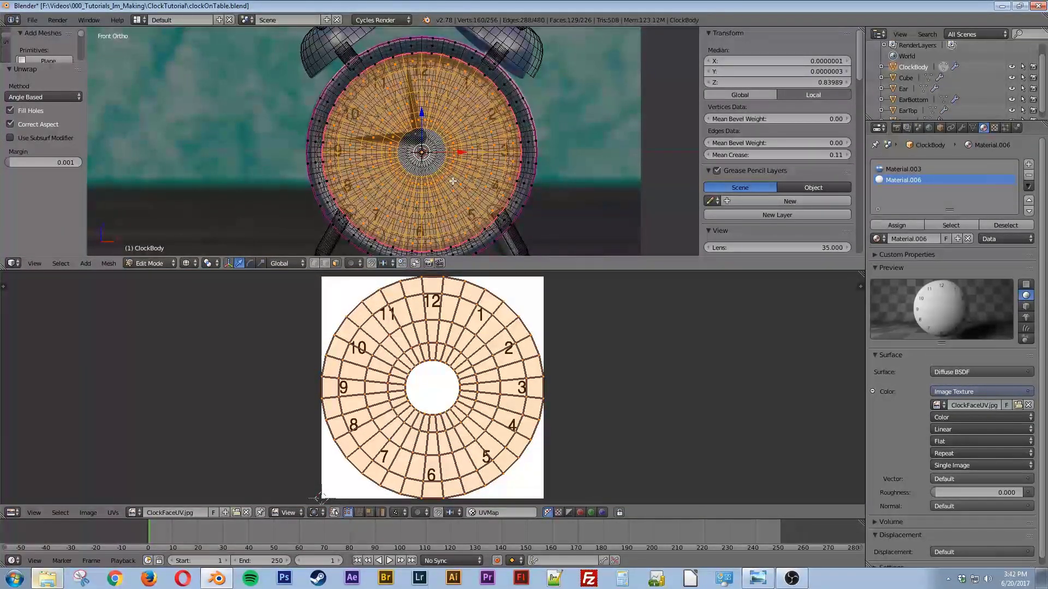
key(Tab)
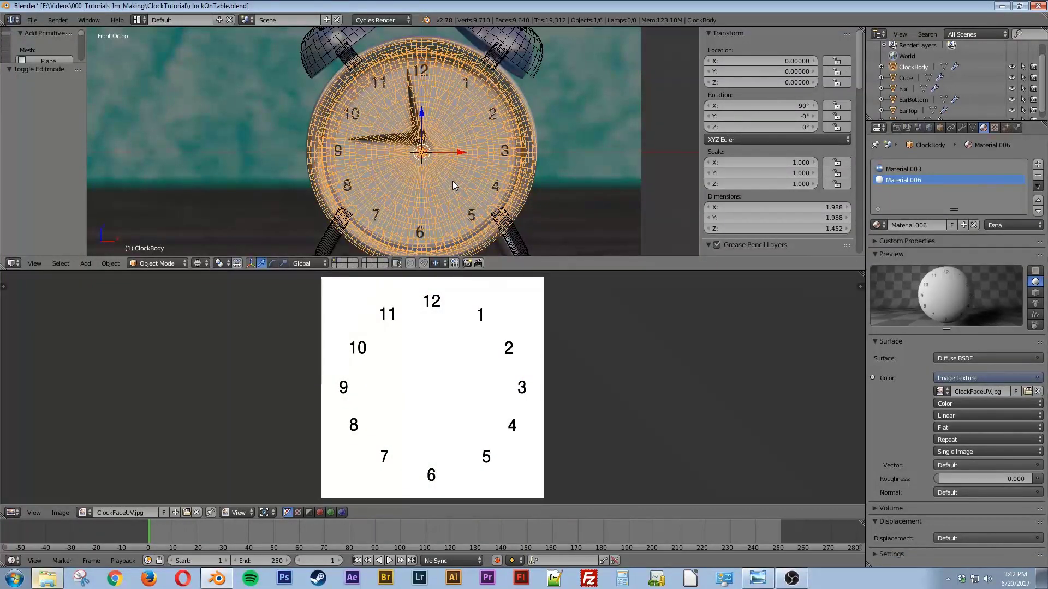
key(shift+z)
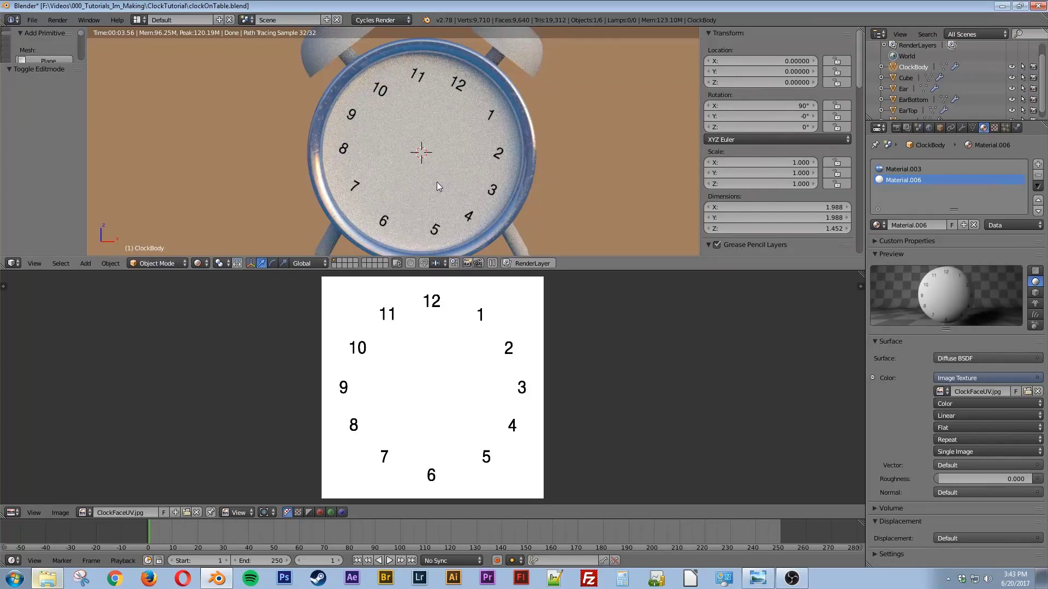
Apply the clock body's rotation and check the numbers' orientation in rendered shading
key(shift+z)
key(z)
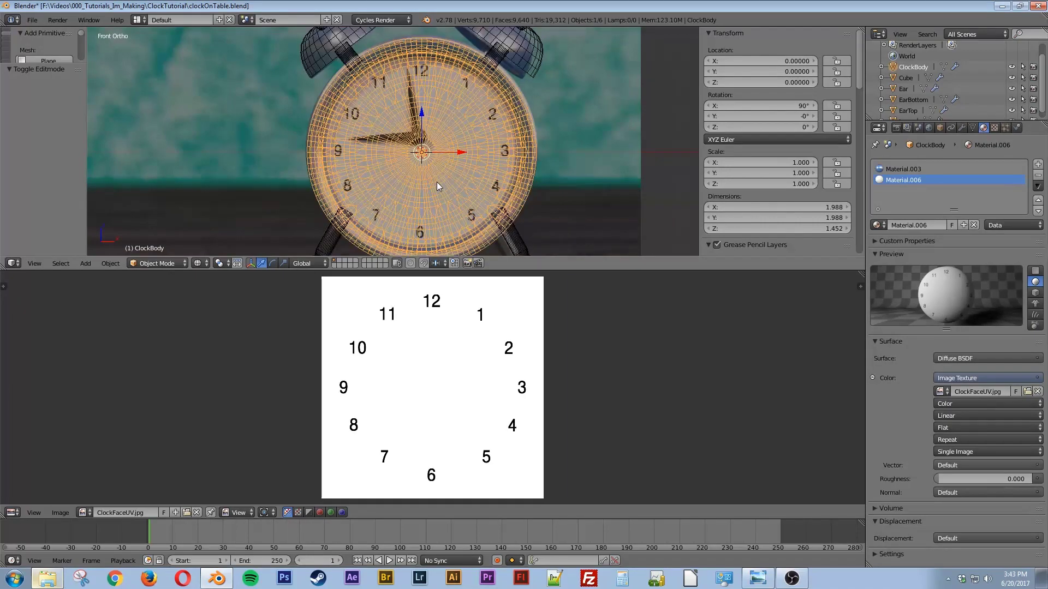
key(z)
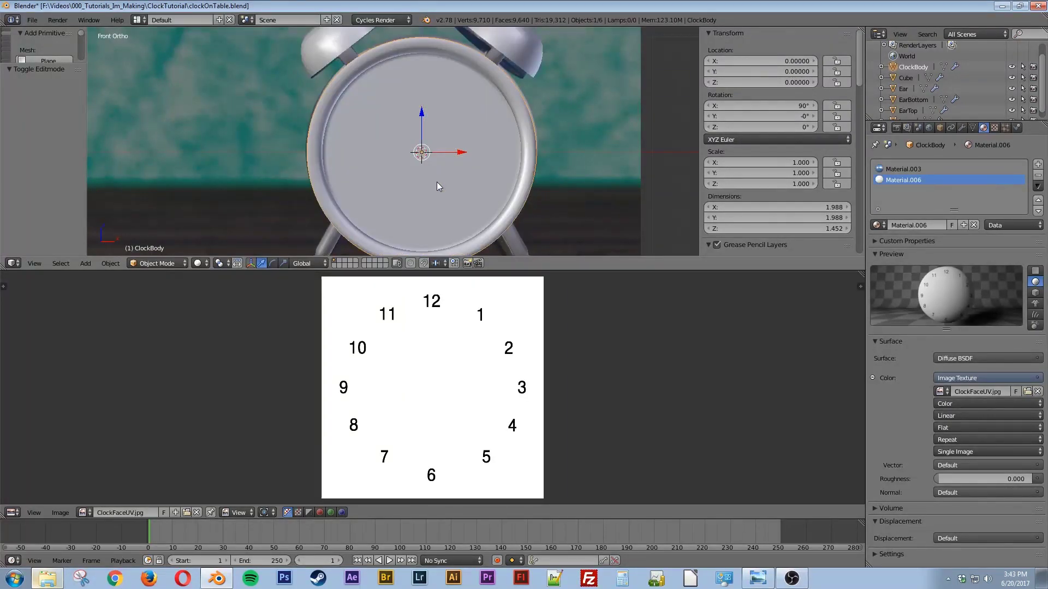
key(ctrl+a)
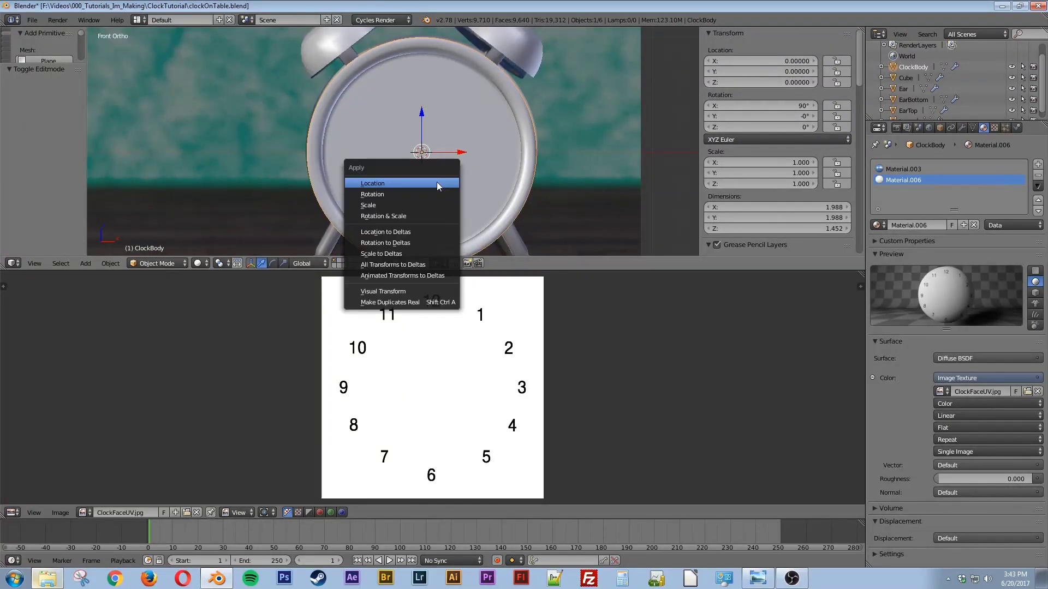
click(394, 194)
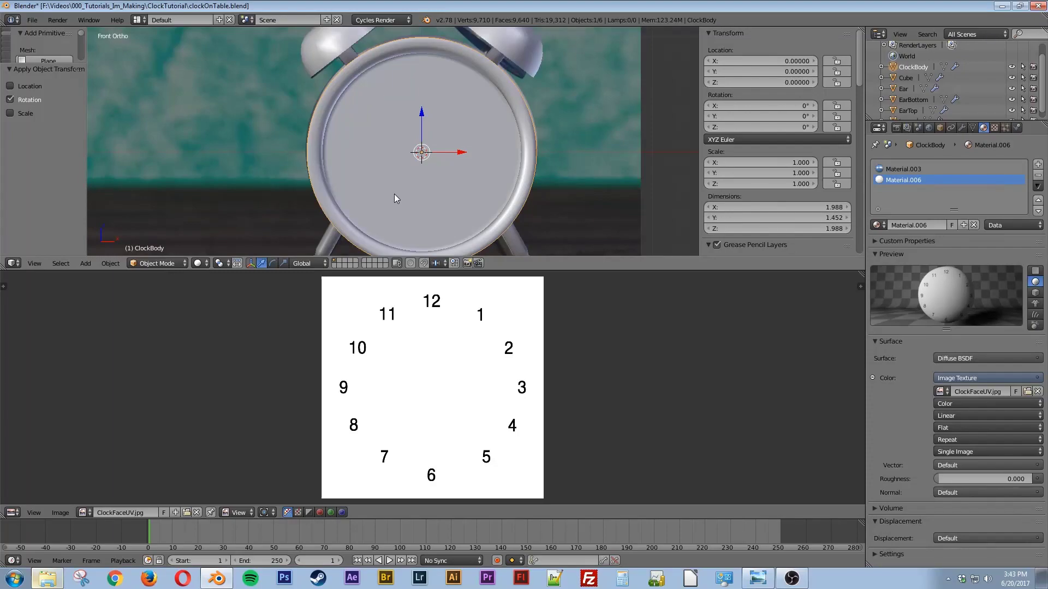
key(shift+z)
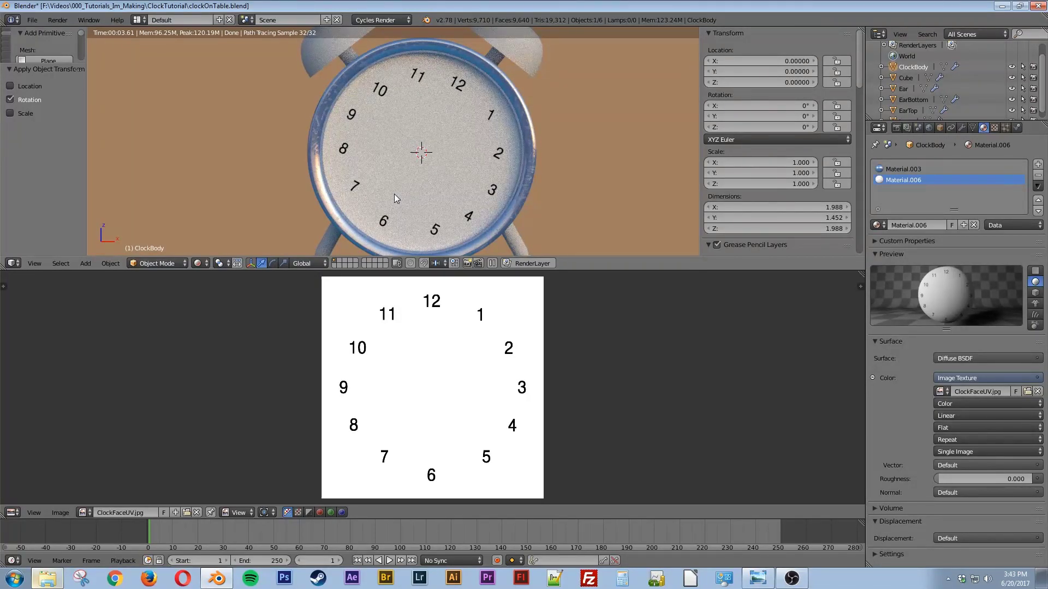
key(shift+z)
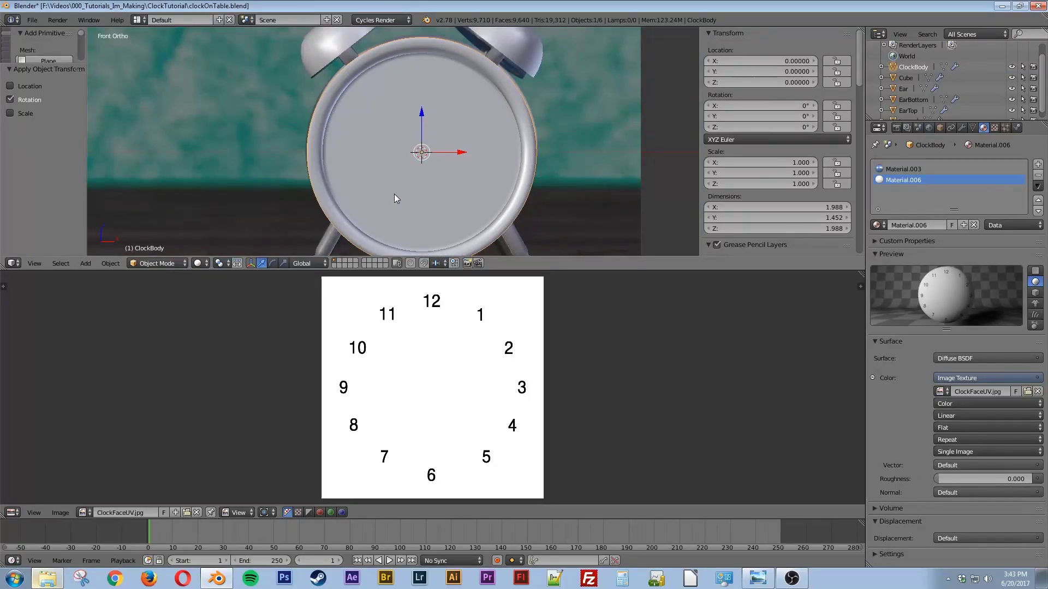
Rotate the dial's UVs by about 27.6° in Edit Mode with rendered shading so 12 sits upright at the top
key(Tab)
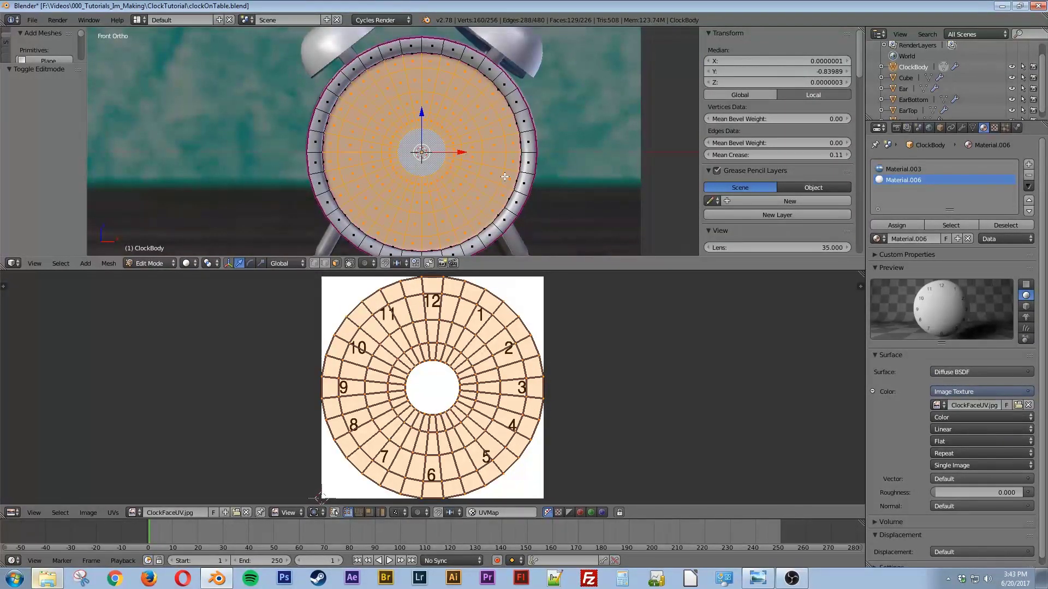
key(shift+z)
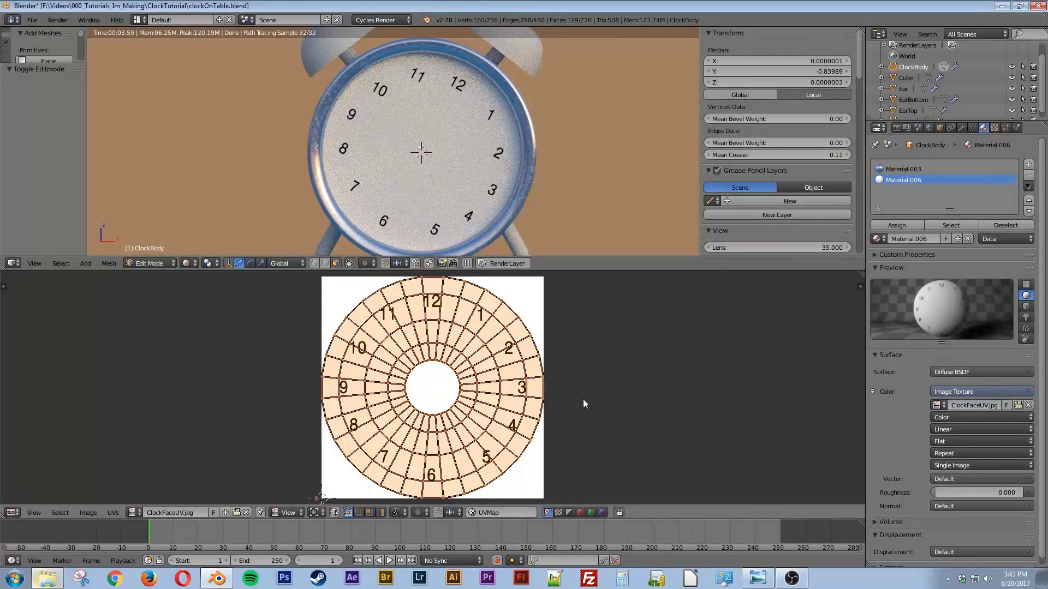
key(r)
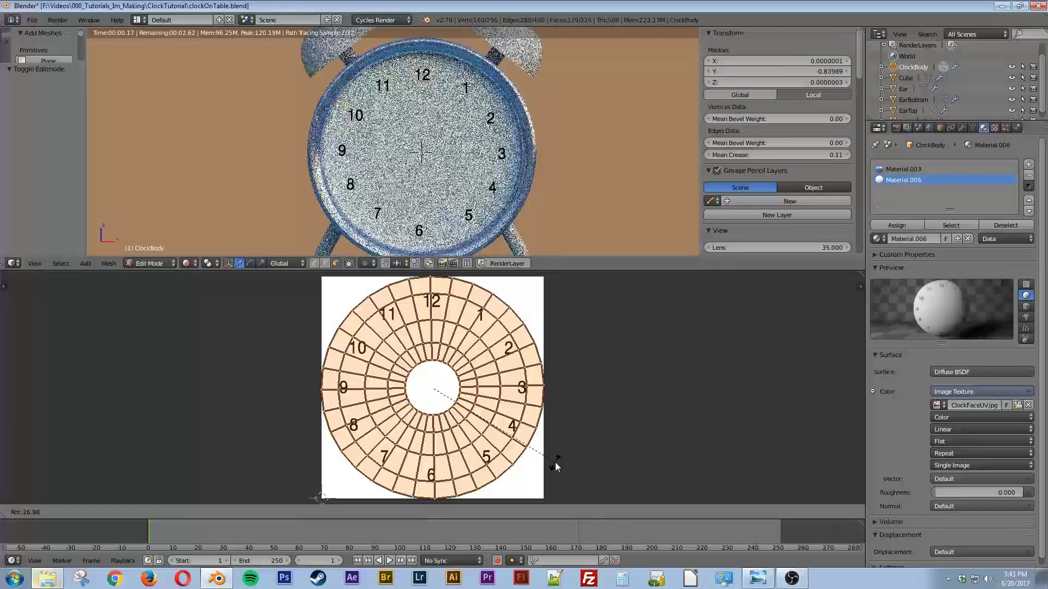
click(555, 463)
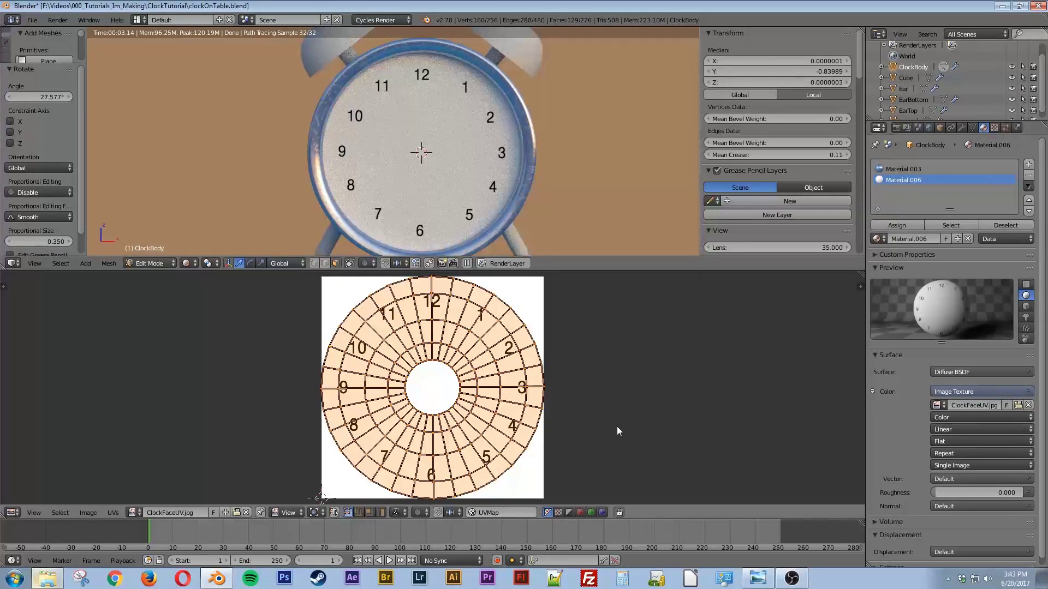
Scale the dial's UVs down to about 0.91, leave rendered shading and return to Object Mode
key(s)
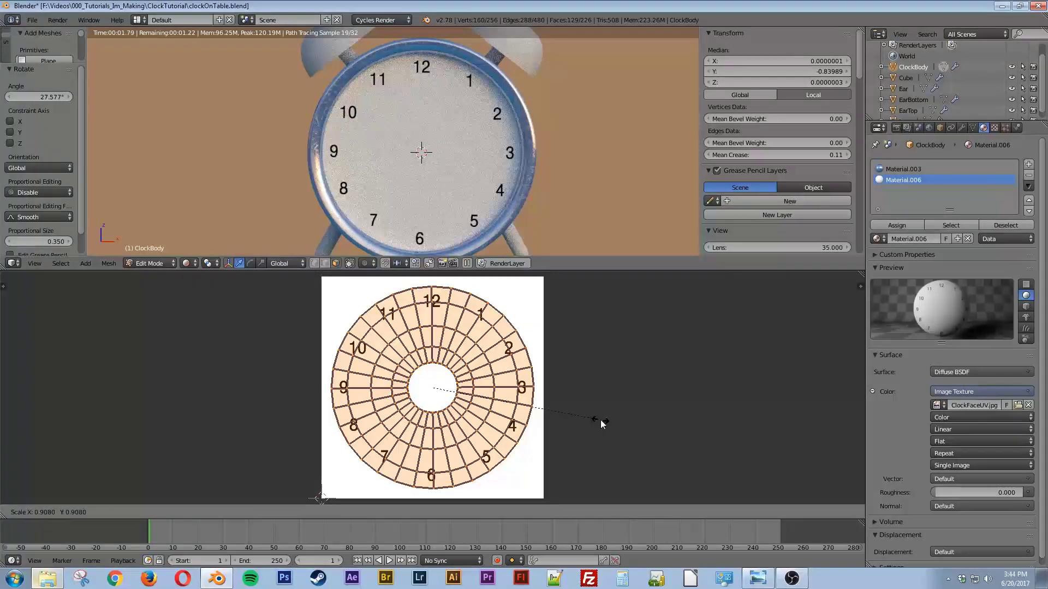
click(600, 420)
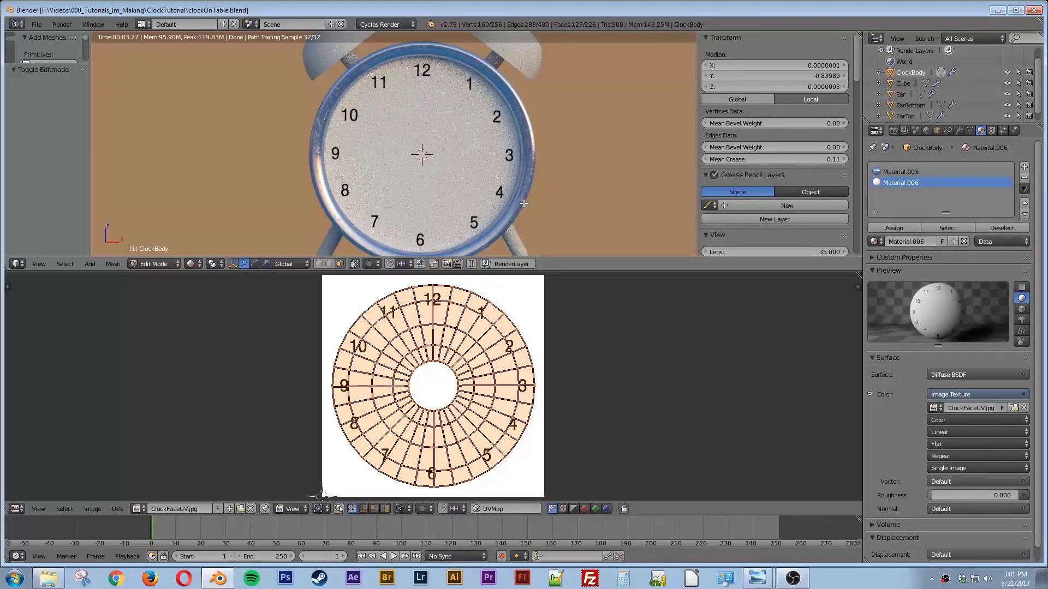
key(shift+z)
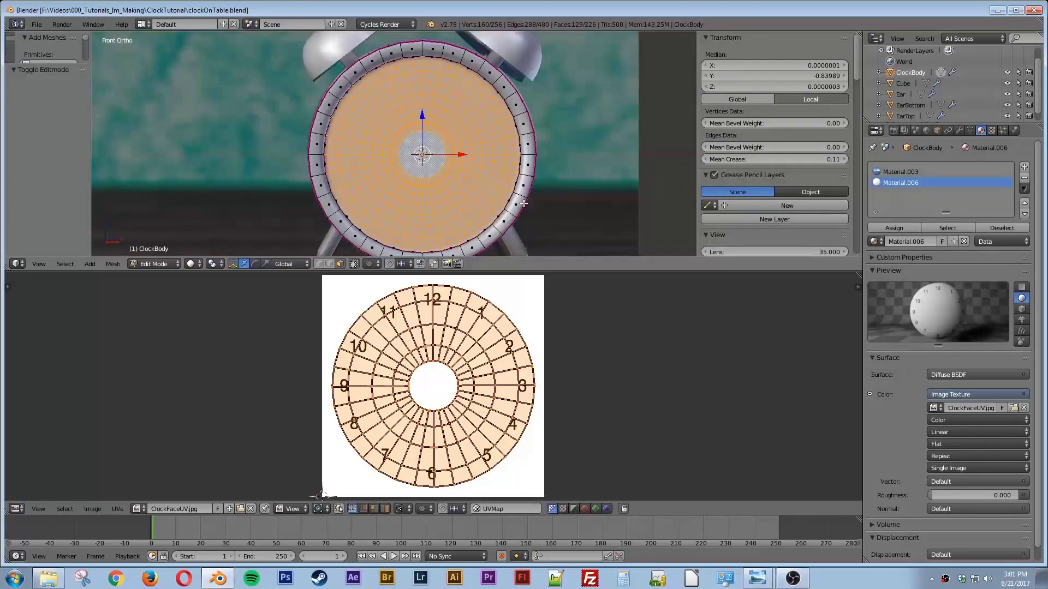
key(Tab)
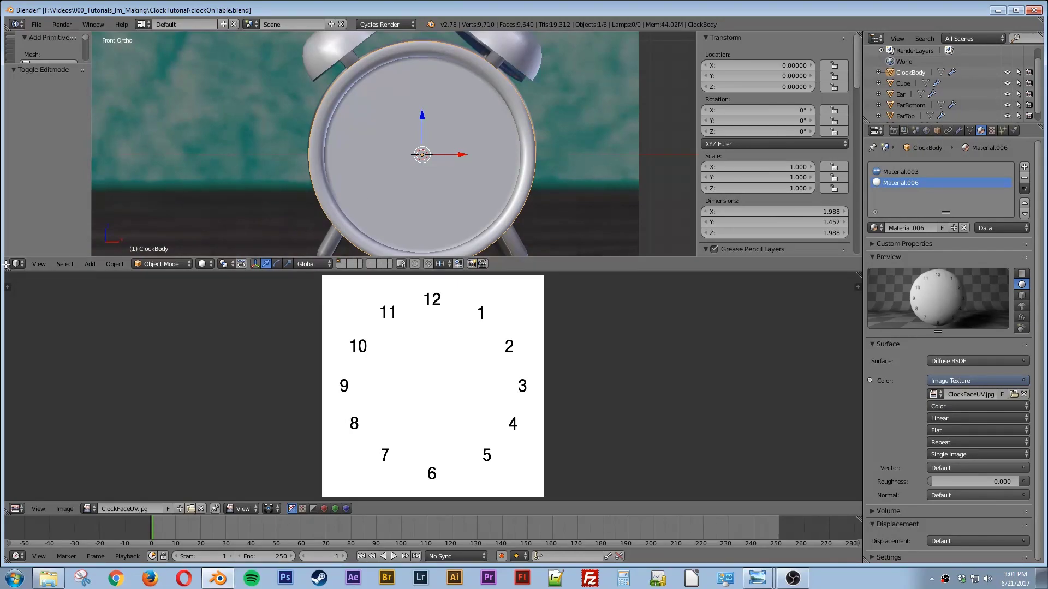
Merge the image editor area into the 3D view and add a cube mesh at the clock's centre
drag(5, 264, 151, 339)
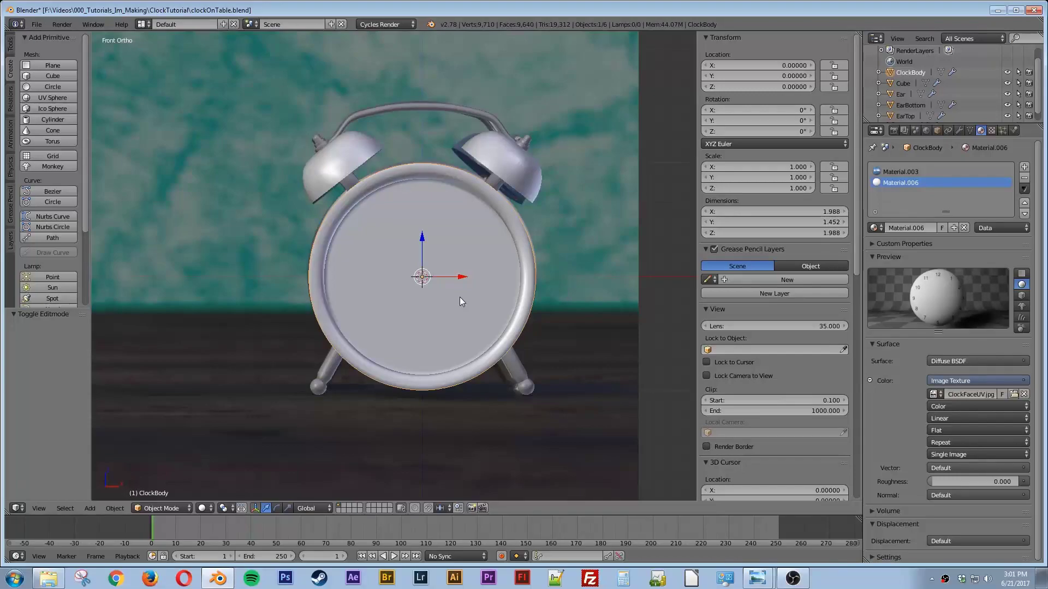
key(shift+a)
mouse_move(458, 298)
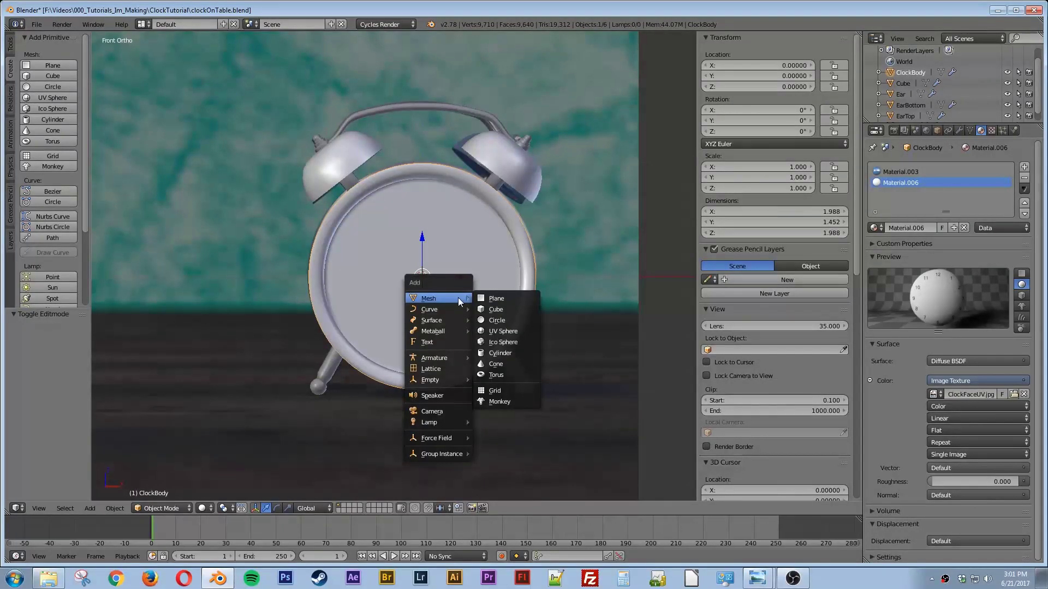
click(509, 309)
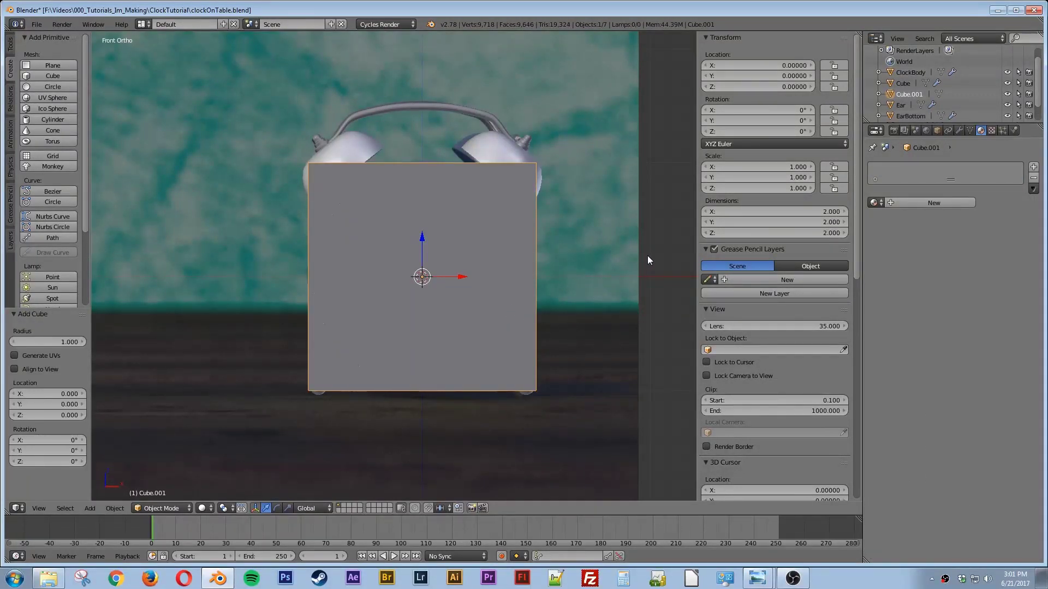
Scale the new cube down uniformly to about 0.103 against the reference hands in wireframe shading
key(s)
click(525, 261)
key(z)
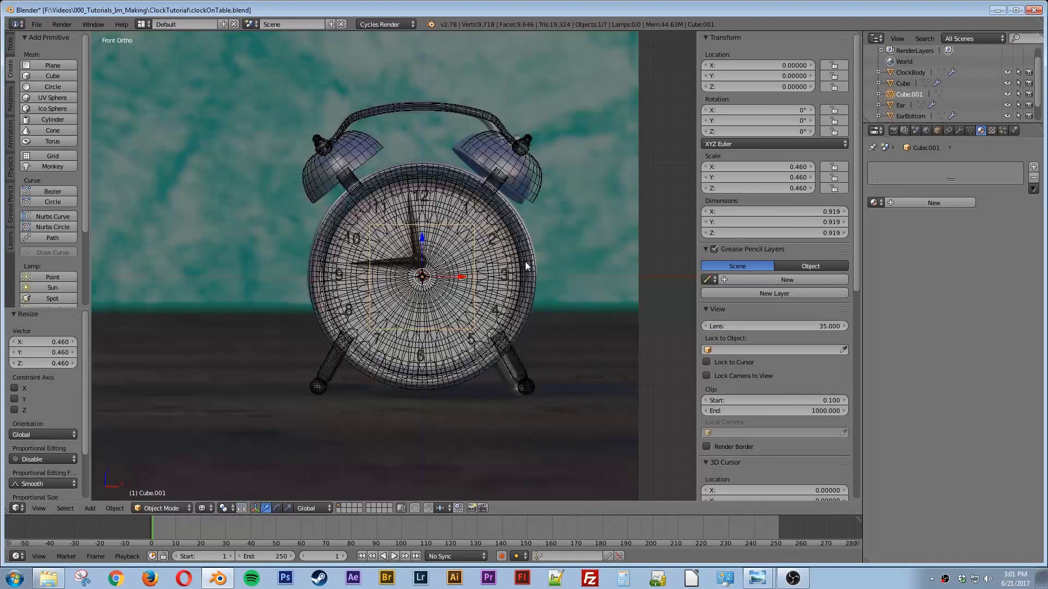
key(s)
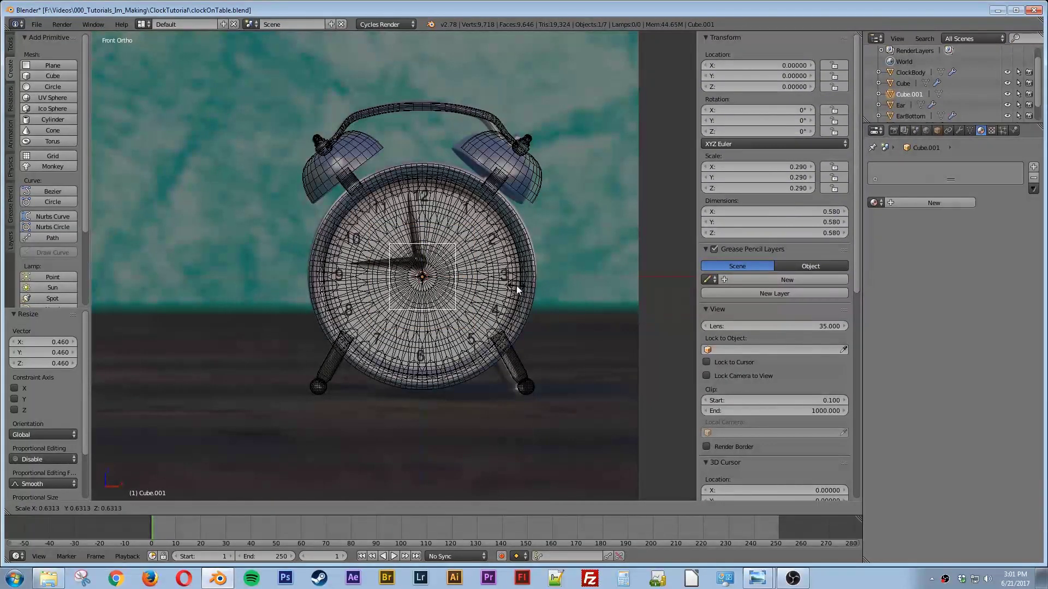
click(466, 278)
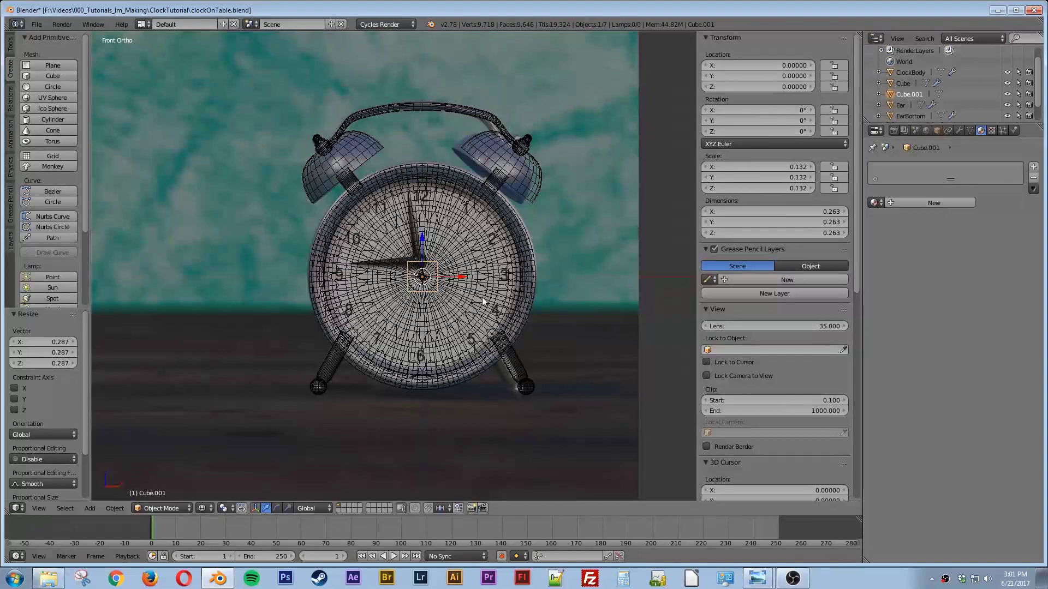
key(s)
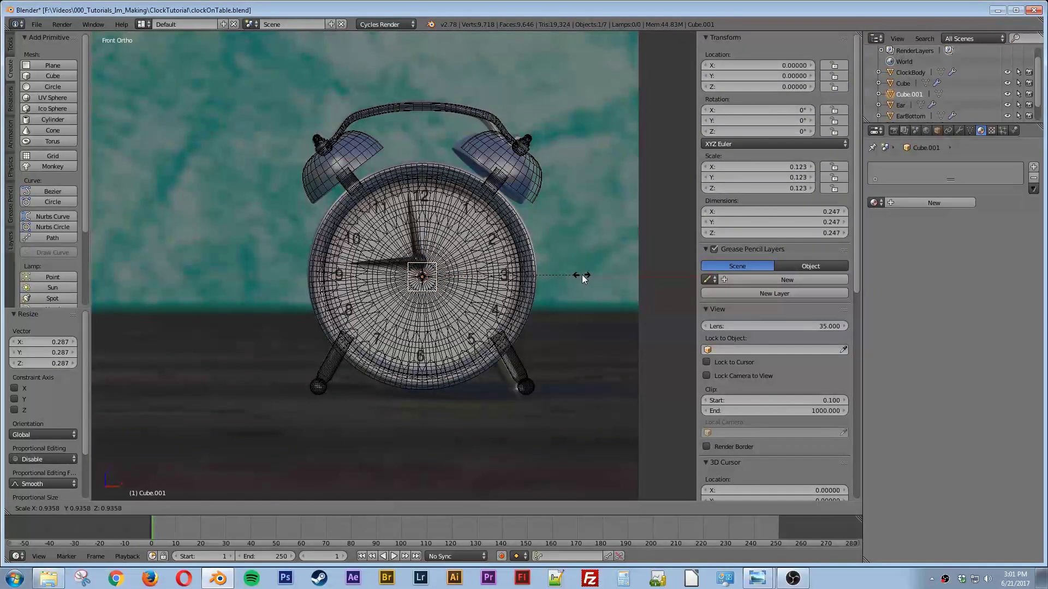
click(555, 275)
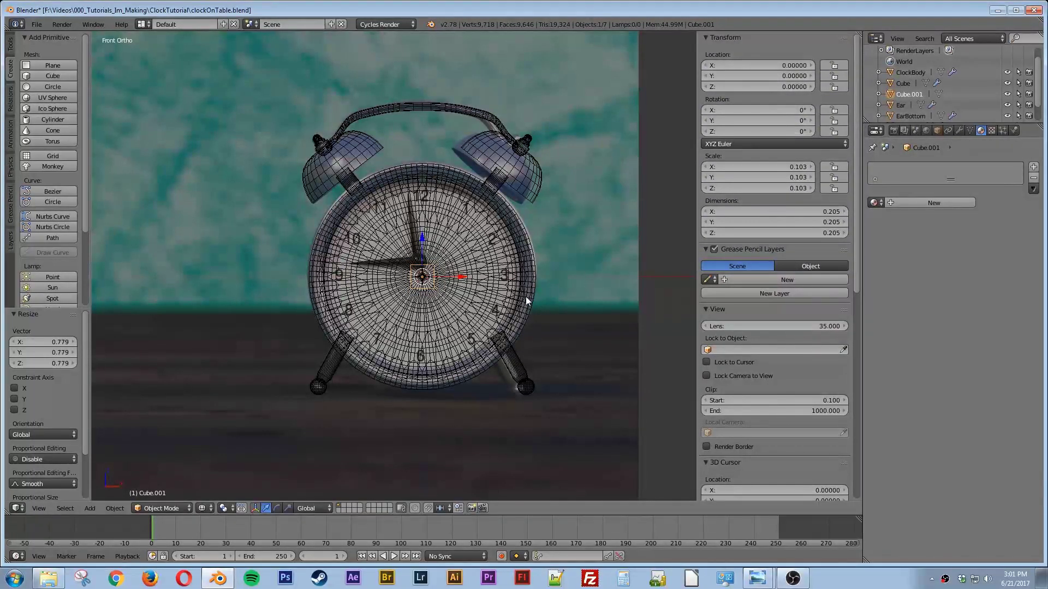
Move the cube onto the hub of the reference clock hands and shrink its scale to about 0.089
key(g)
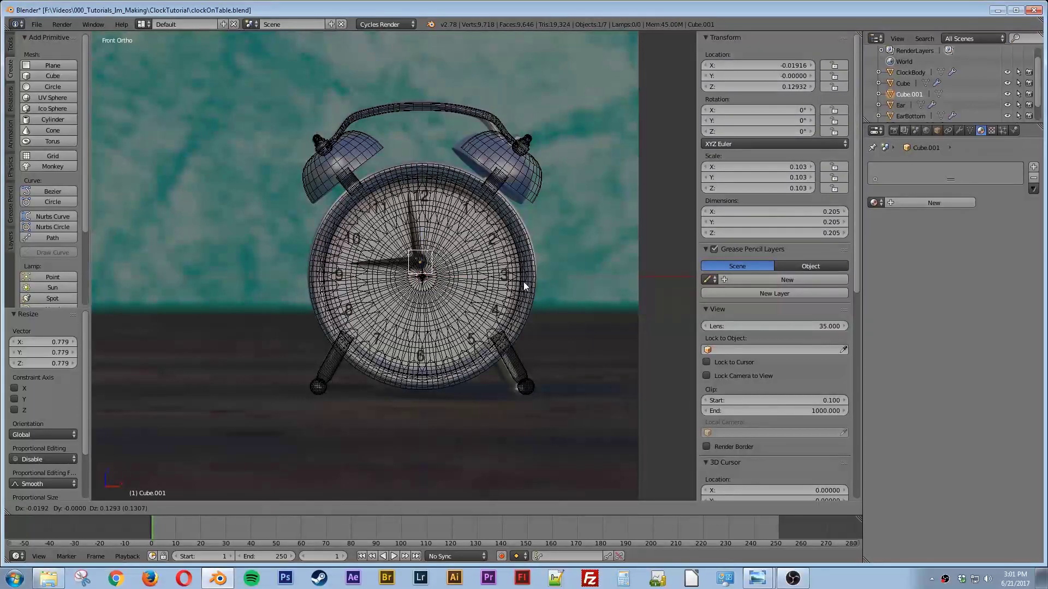
click(522, 279)
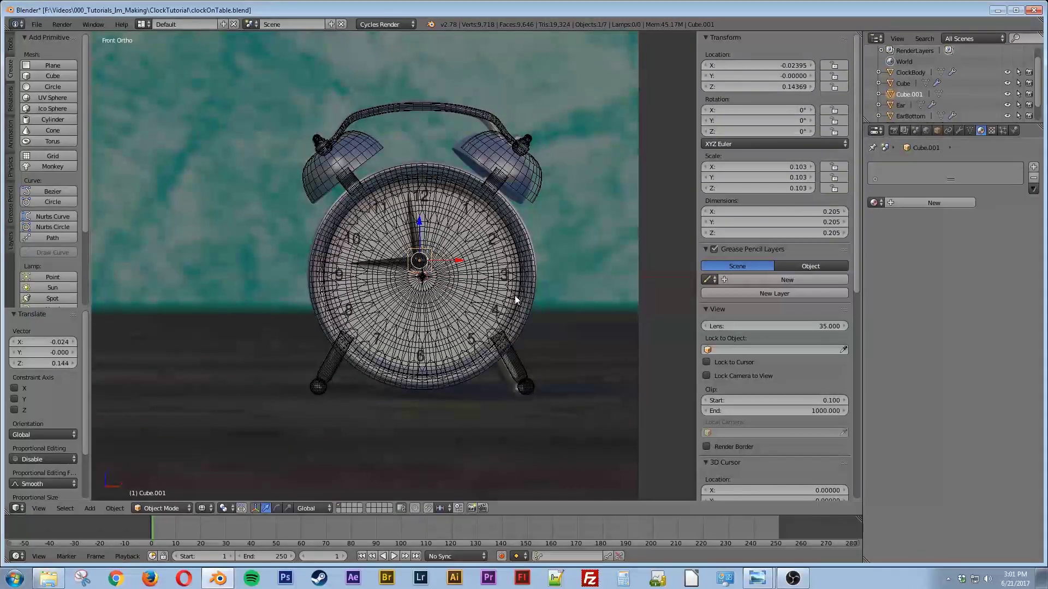
shift+middle_drag(500, 295, 530, 336)
scroll(454, 286, up, 4)
scroll(453, 286, up, 2)
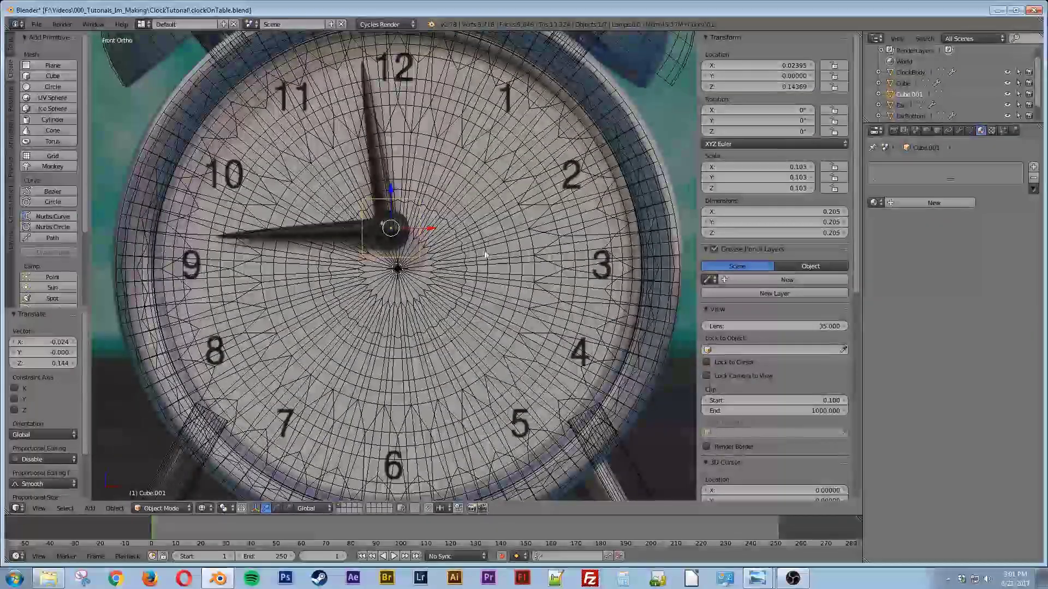
key(s)
click(511, 284)
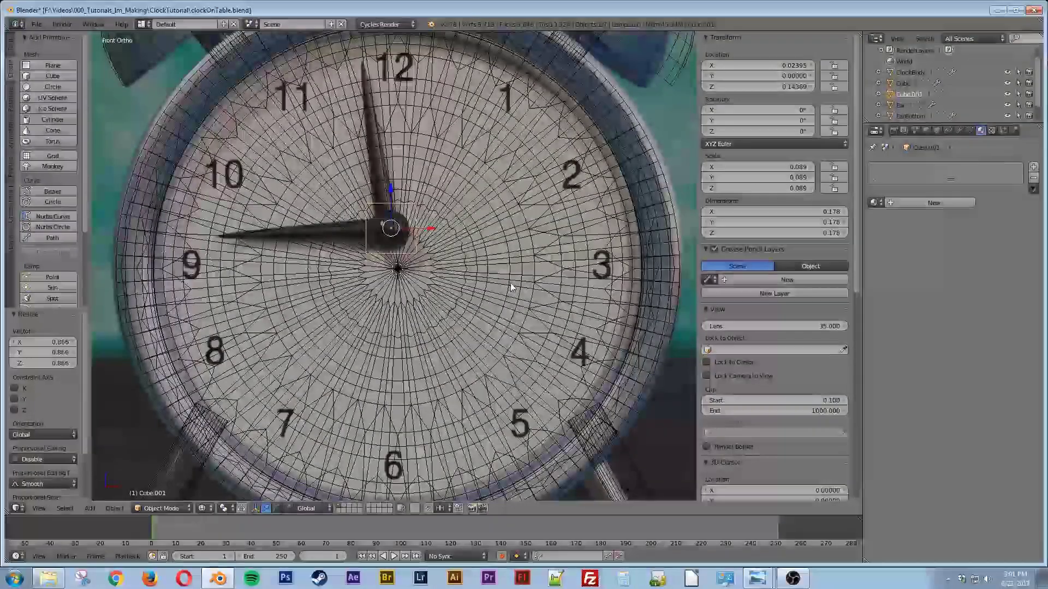
Add a Subdivision Surface modifier to the cube with 2 view subdivisions
click(959, 130)
click(920, 168)
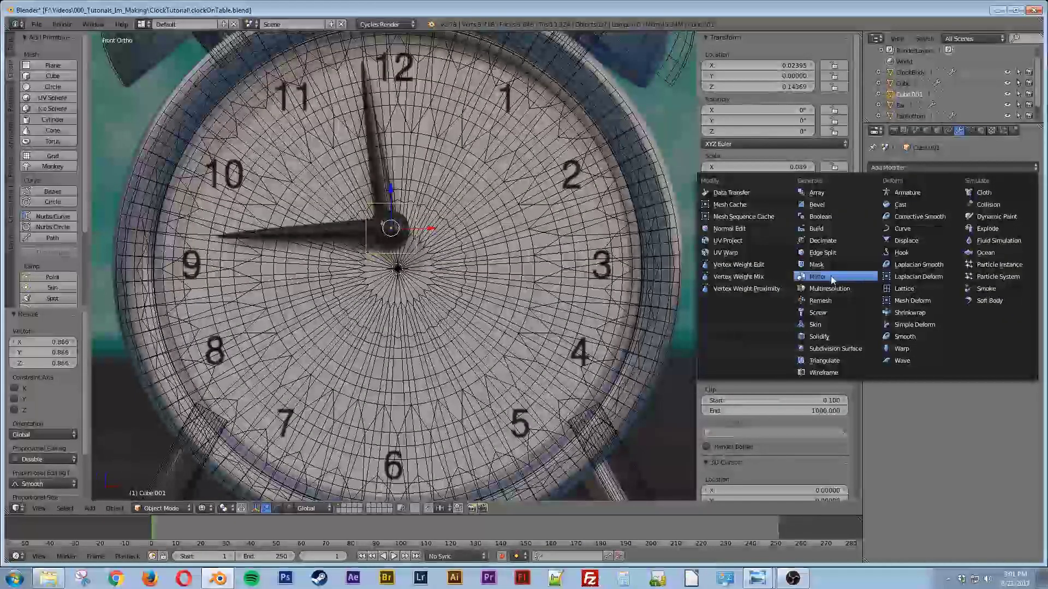
click(826, 348)
click(942, 243)
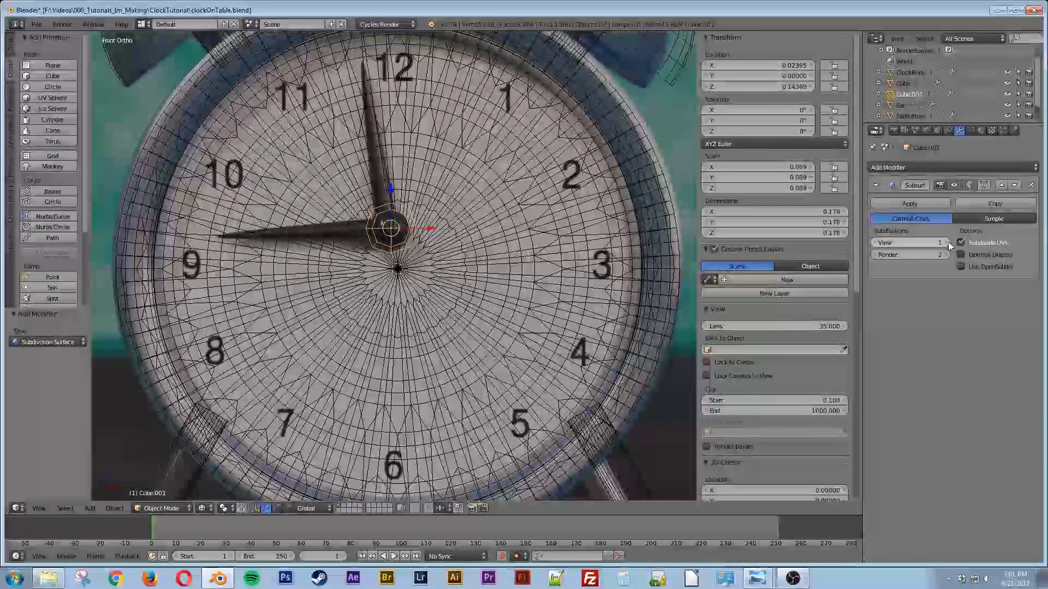
Move the rounded cube forward along Y to about -0.89, just inside the clock's front rim
key(z)
middle_drag(437, 207, 419, 219)
drag(440, 201, 296, 316)
shift+middle_drag(300, 319, 456, 290)
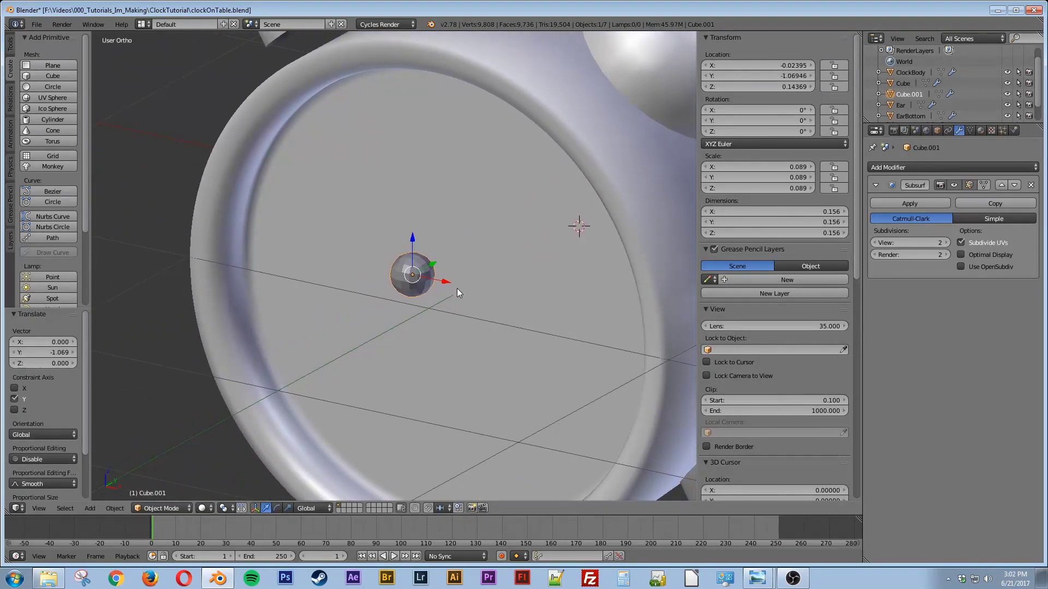
key(KP_7)
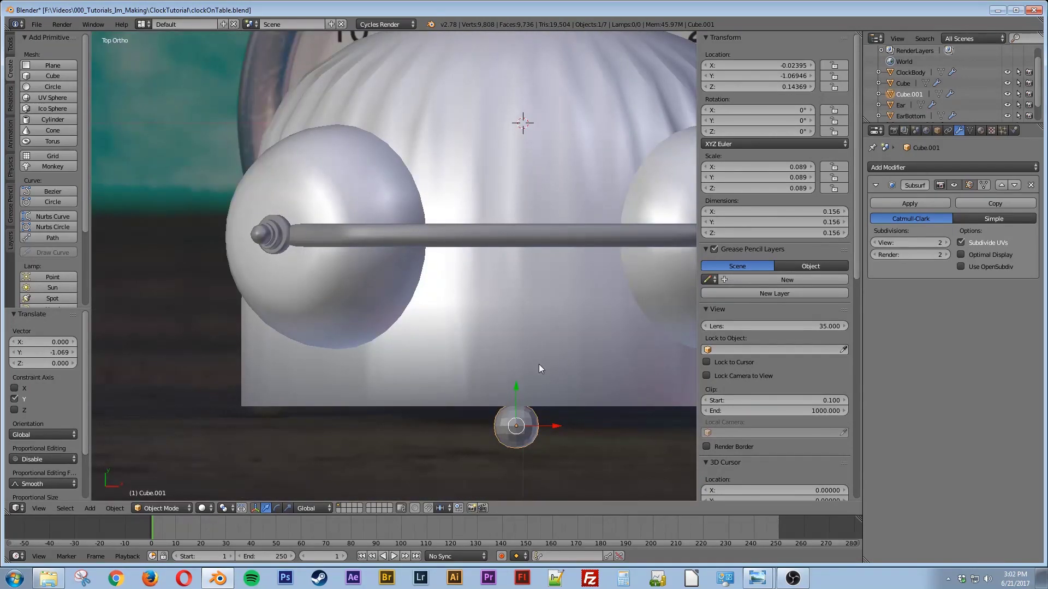
key(z)
shift+middle_drag(545, 381, 473, 389)
shift+middle_drag(467, 424, 448, 356)
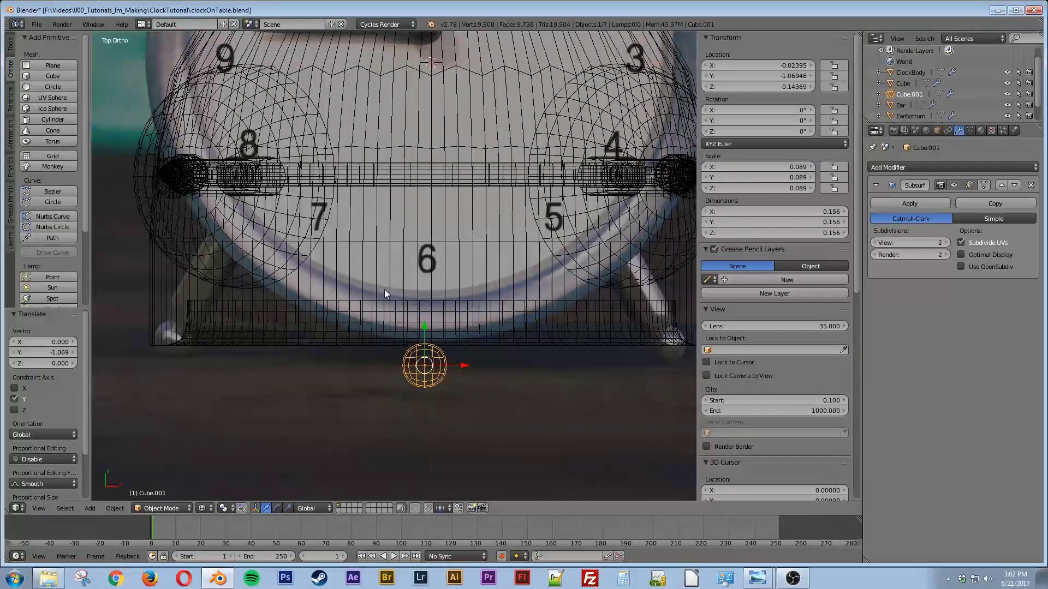
drag(426, 352, 425, 298)
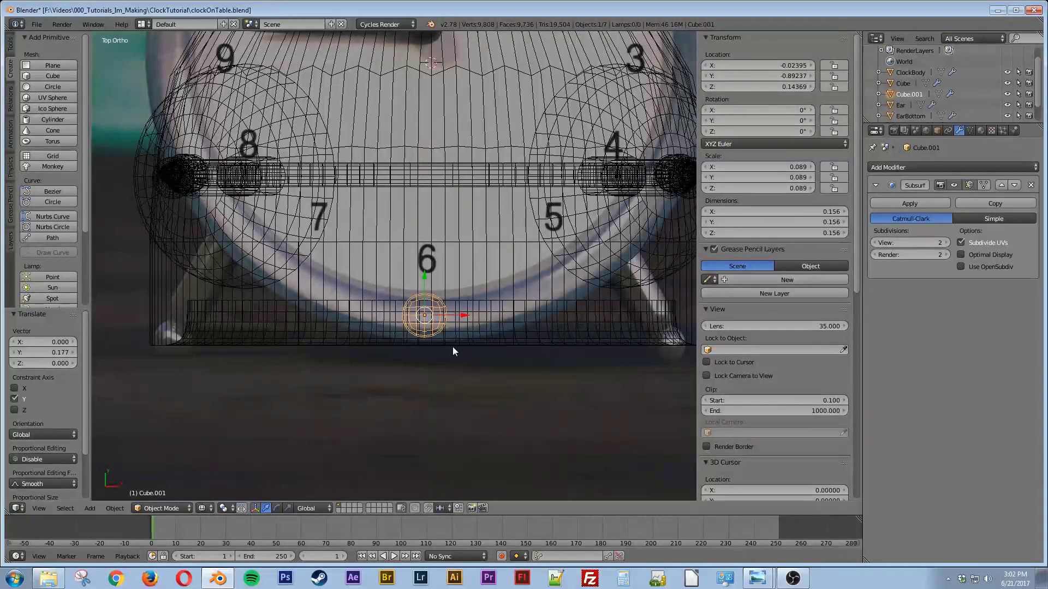
Extrude the cube's four rear vertices backward about 0.056 in Edit Mode and scale them to about 0.47
key(Tab)
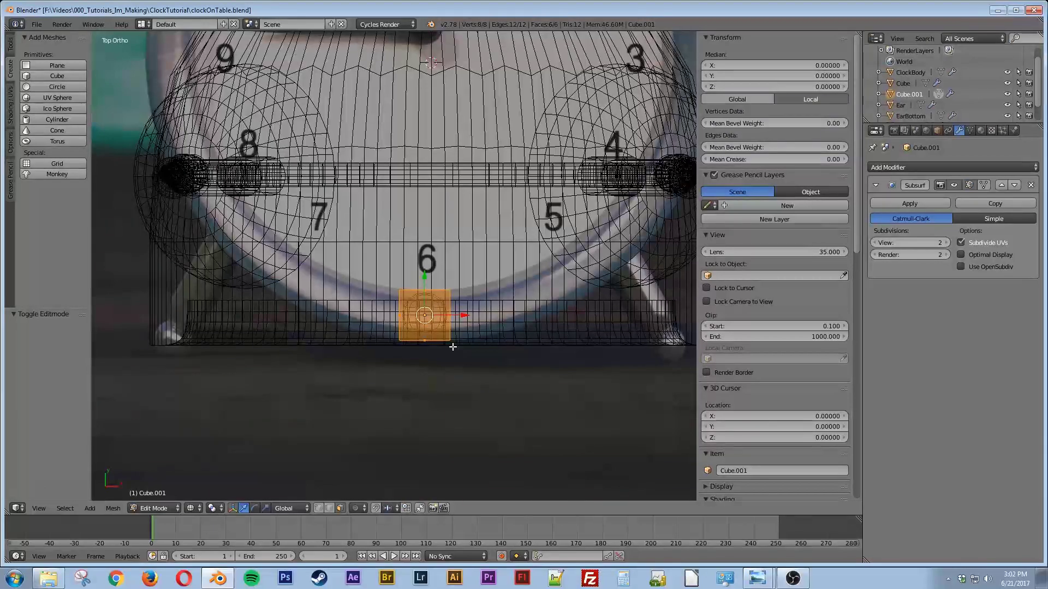
key(a)
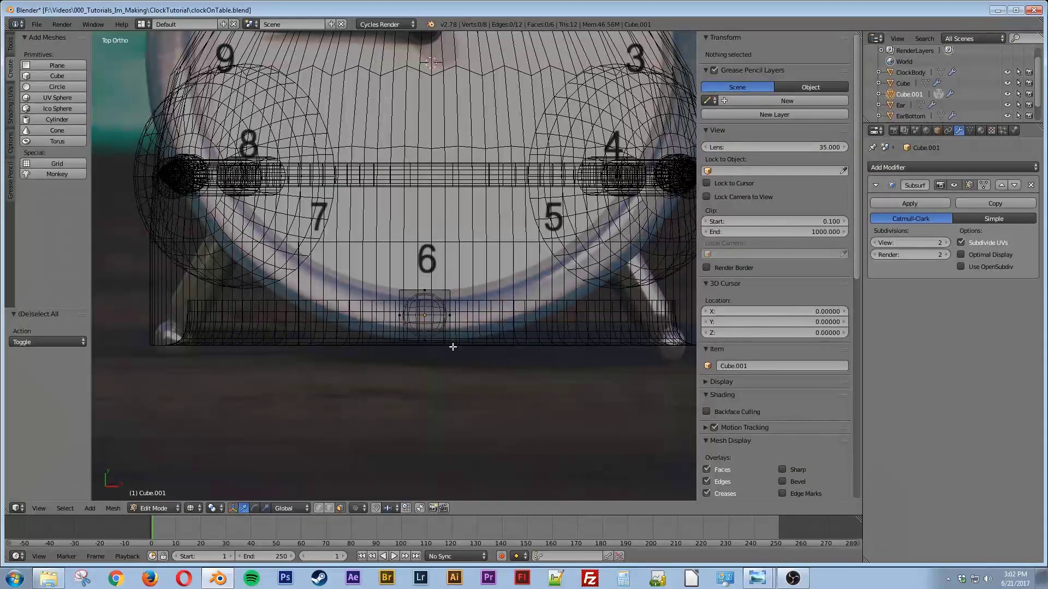
key(ctrl+Tab)
click(440, 348)
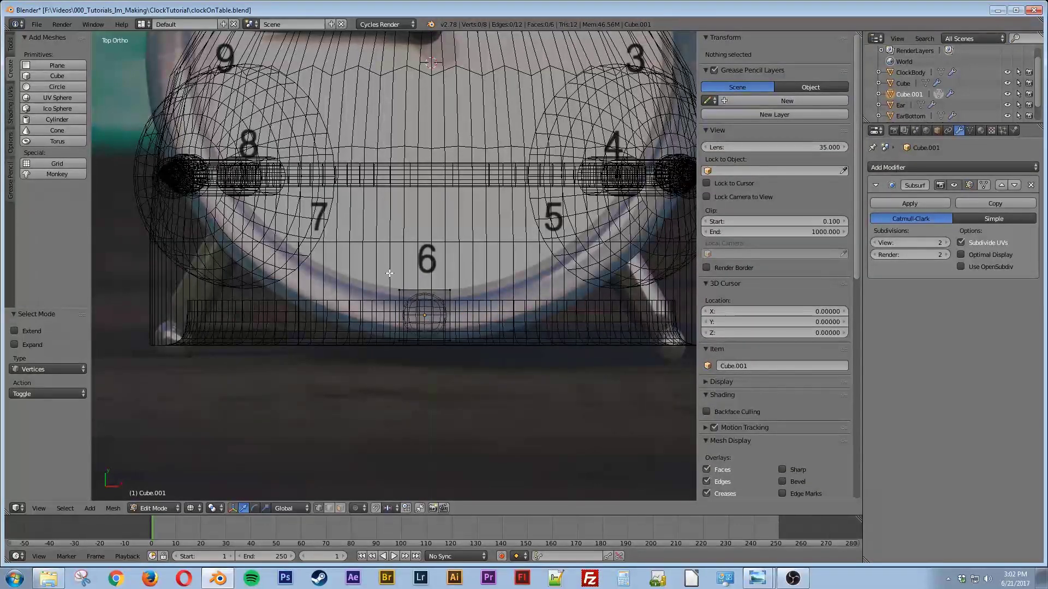
key(b)
drag(374, 272, 477, 309)
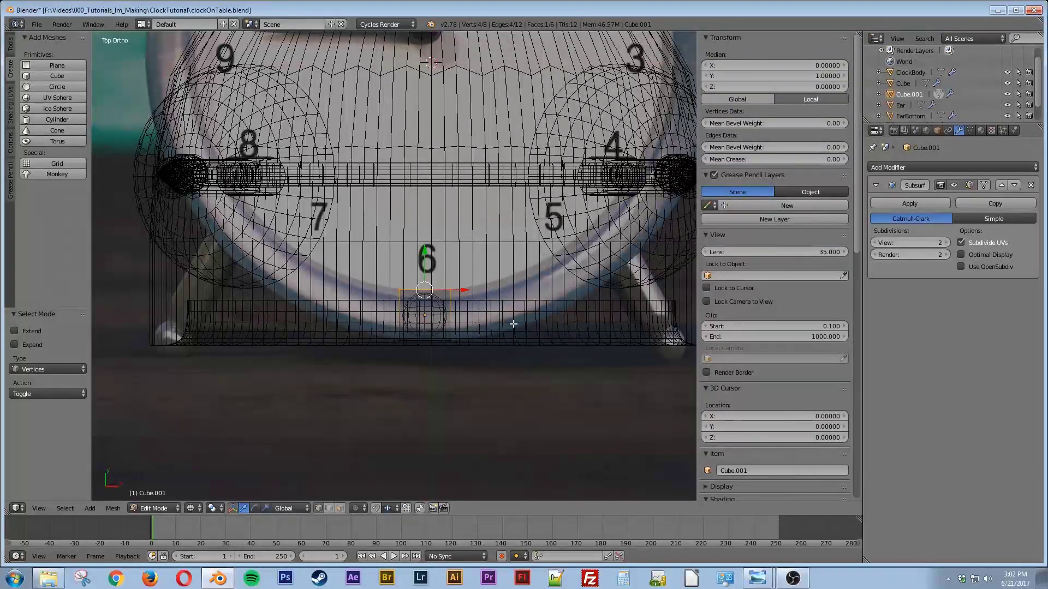
key(e)
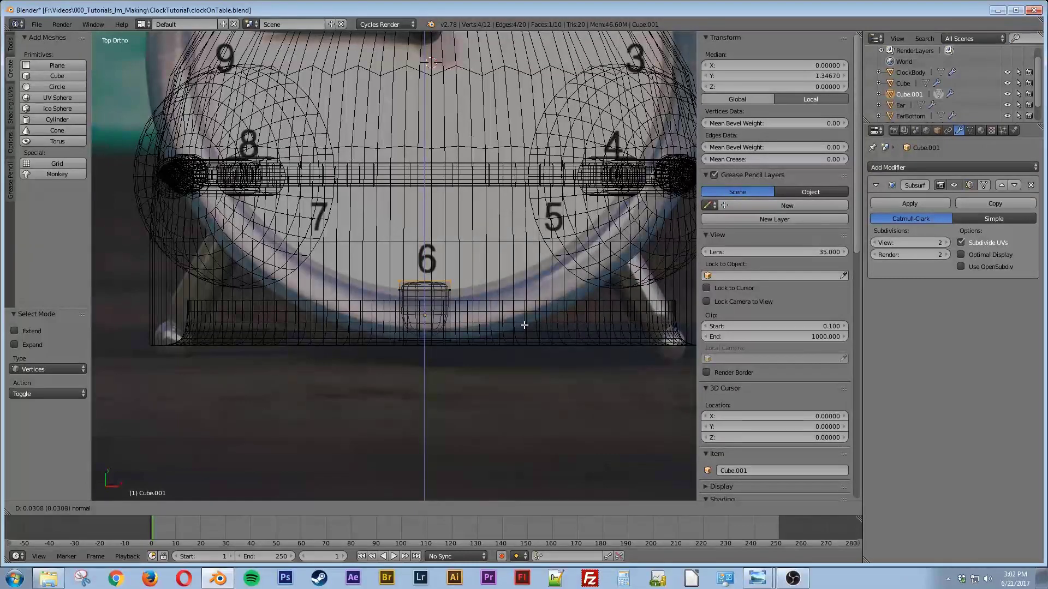
click(523, 318)
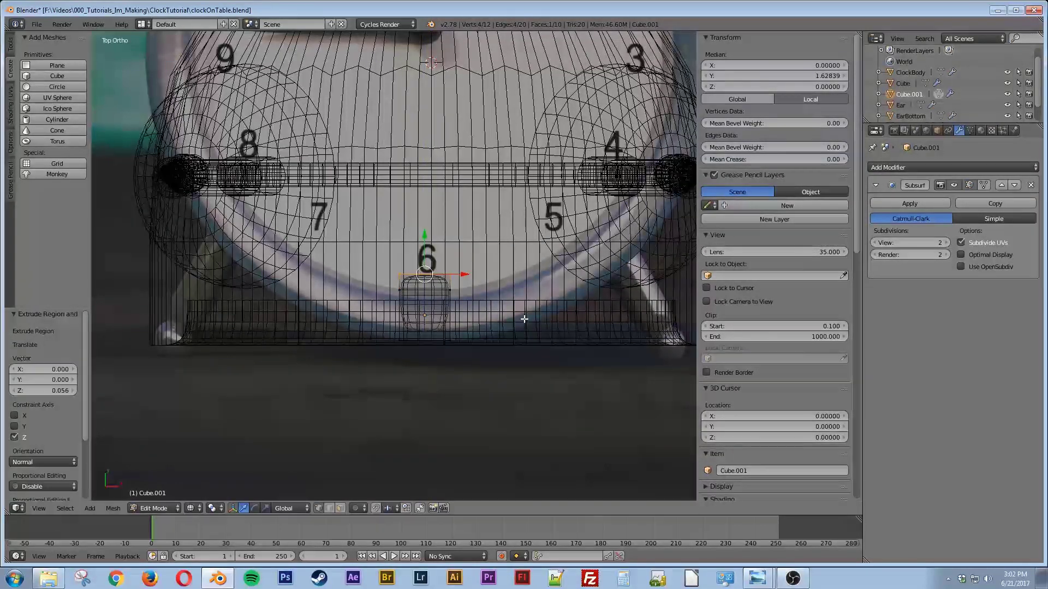
key(s)
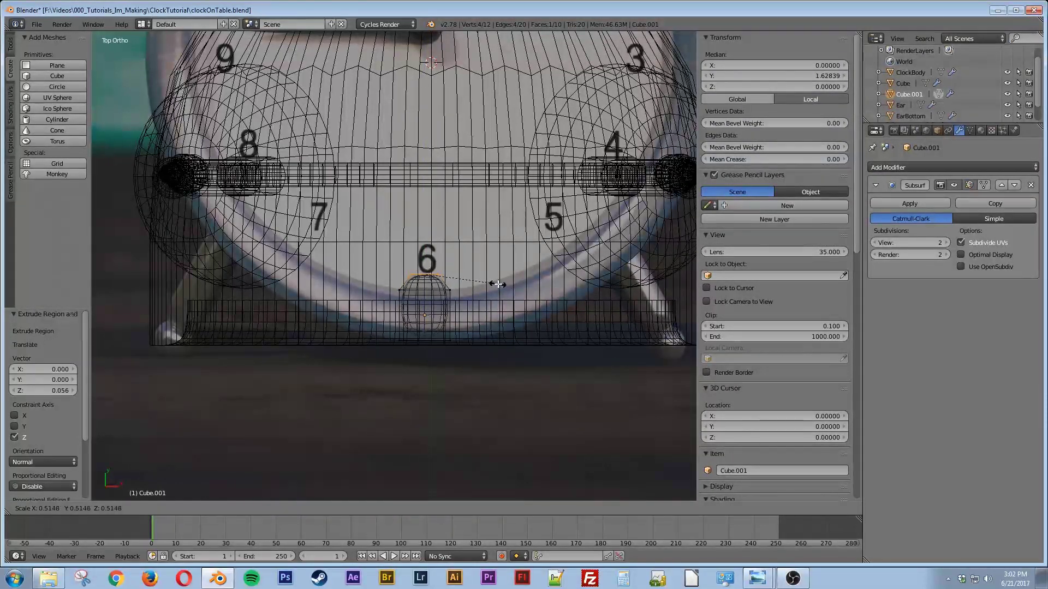
click(491, 284)
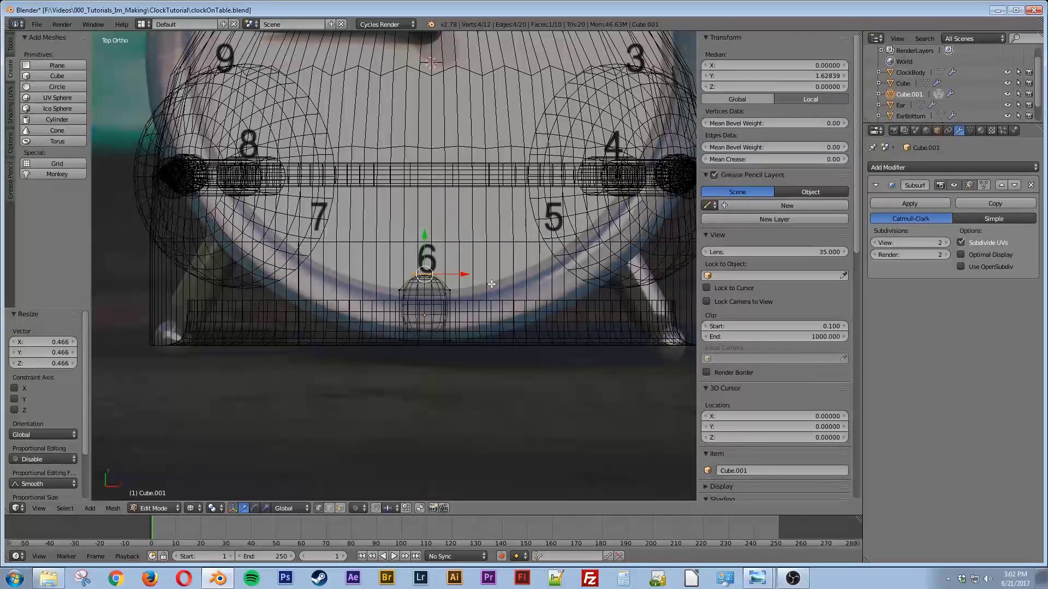
Extrude the rear end another 0.065, widen it by about 2.7, and extrude it about 0.295 further back
key(e)
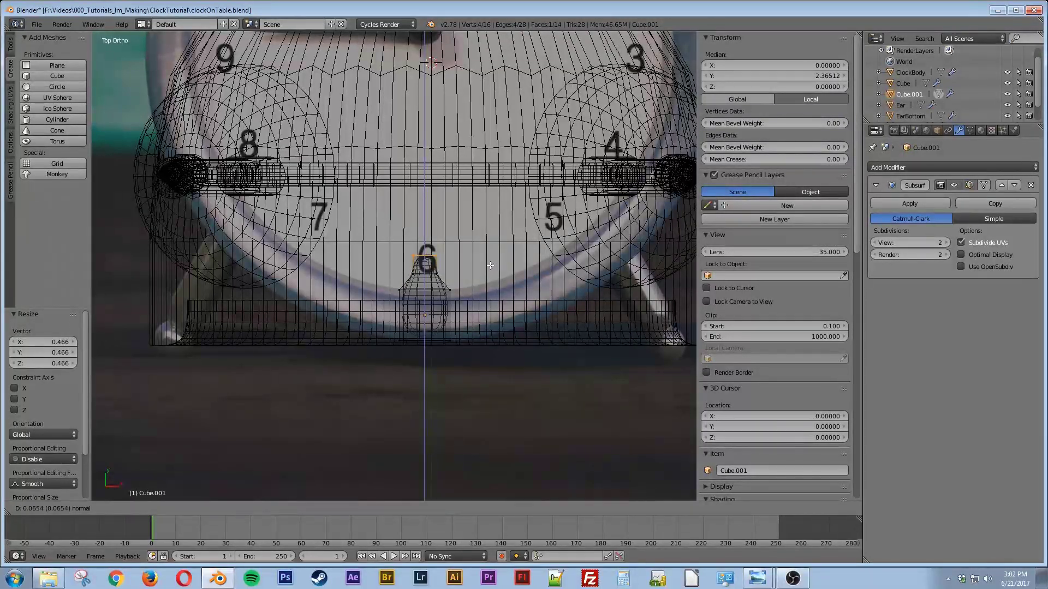
click(491, 266)
key(s)
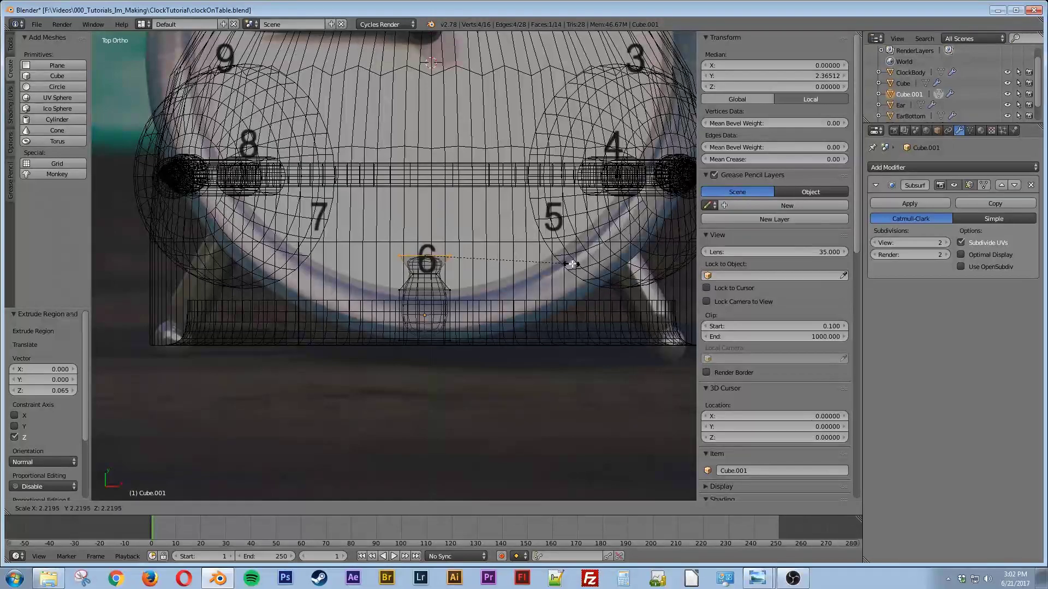
click(602, 266)
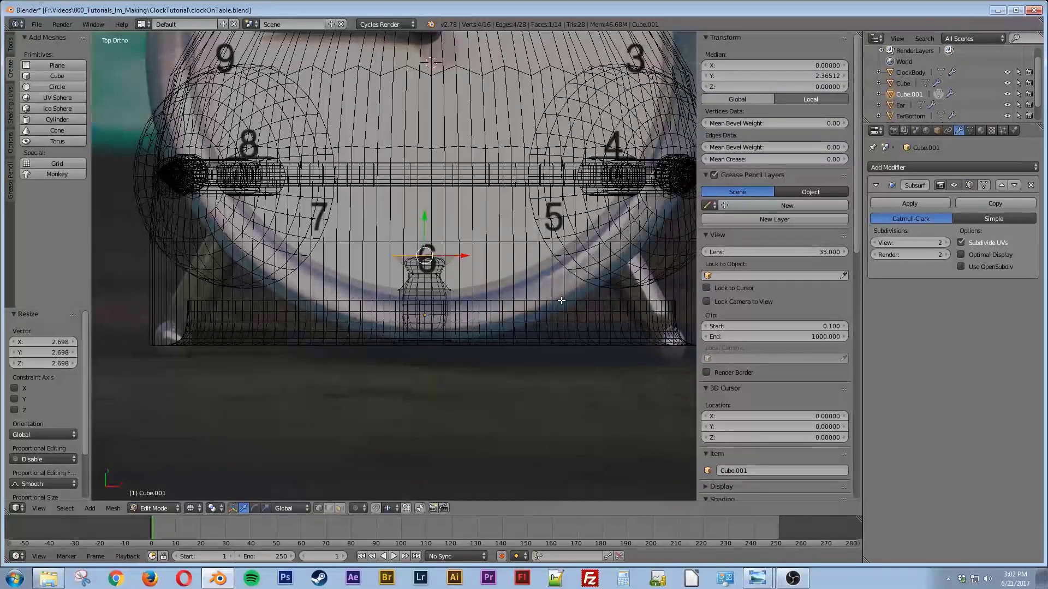
key(e)
click(556, 217)
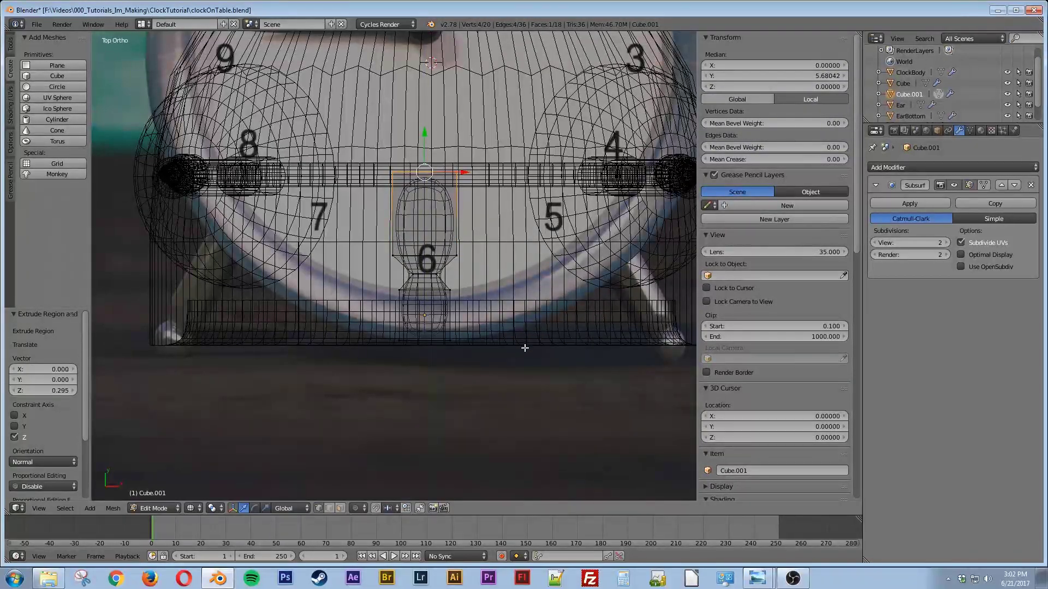
Return to Object Mode and move the hub forward along Y to about -1.03 in solid shading
key(Tab)
key(KP_1)
mouse_move(526, 394)
middle_down()
mouse_move(461, 329)
mouse_move(454, 359)
mouse_move(445, 347)
middle_up()
key(z)
drag(395, 224, 355, 234)
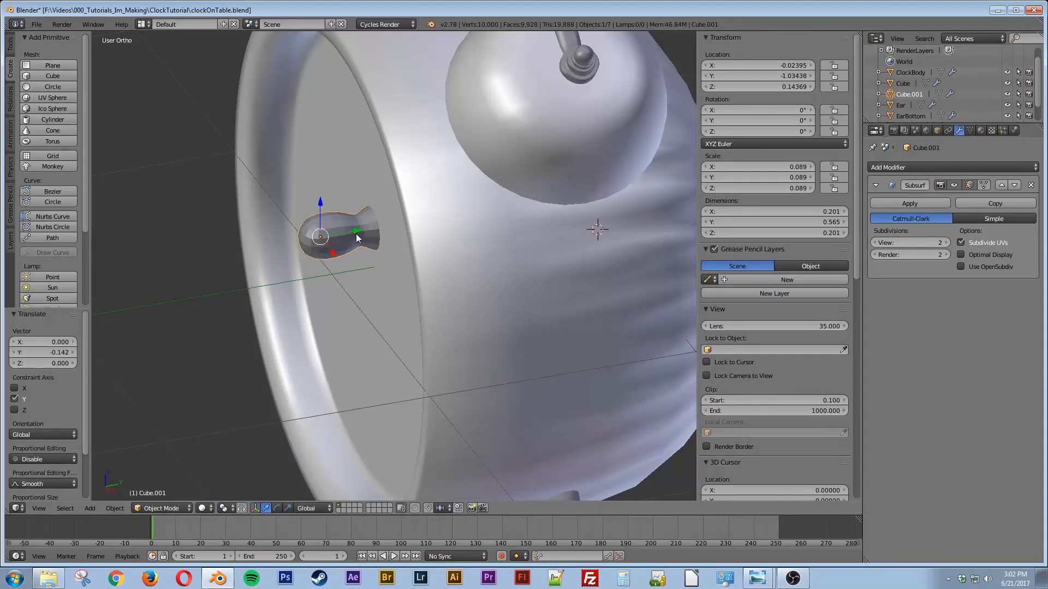
Shorten the hub in Edit Mode by moving its four front vertices about 0.1 backward along Y
key(Tab)
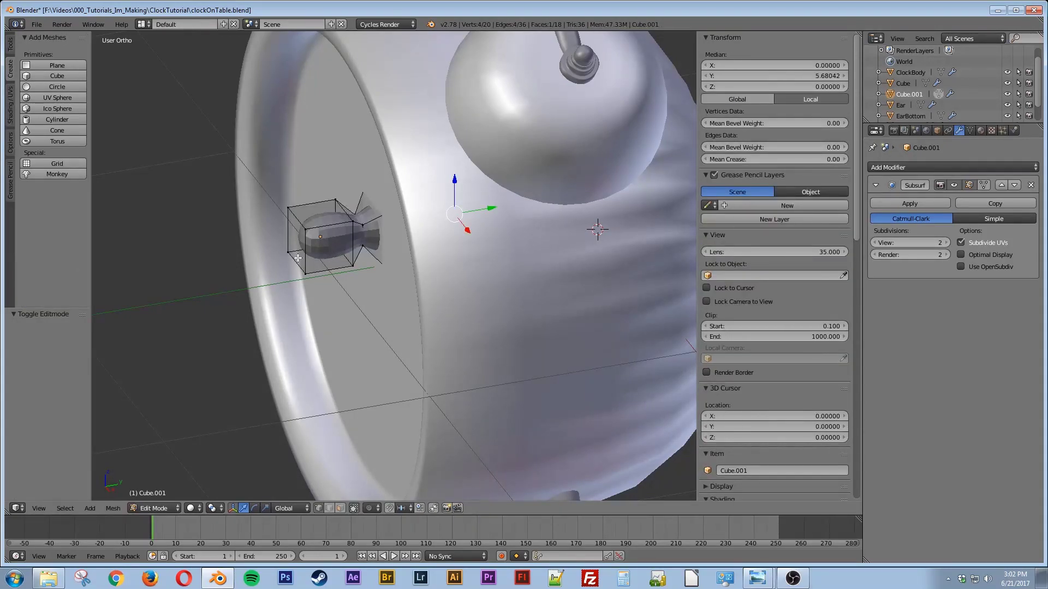
key(a)
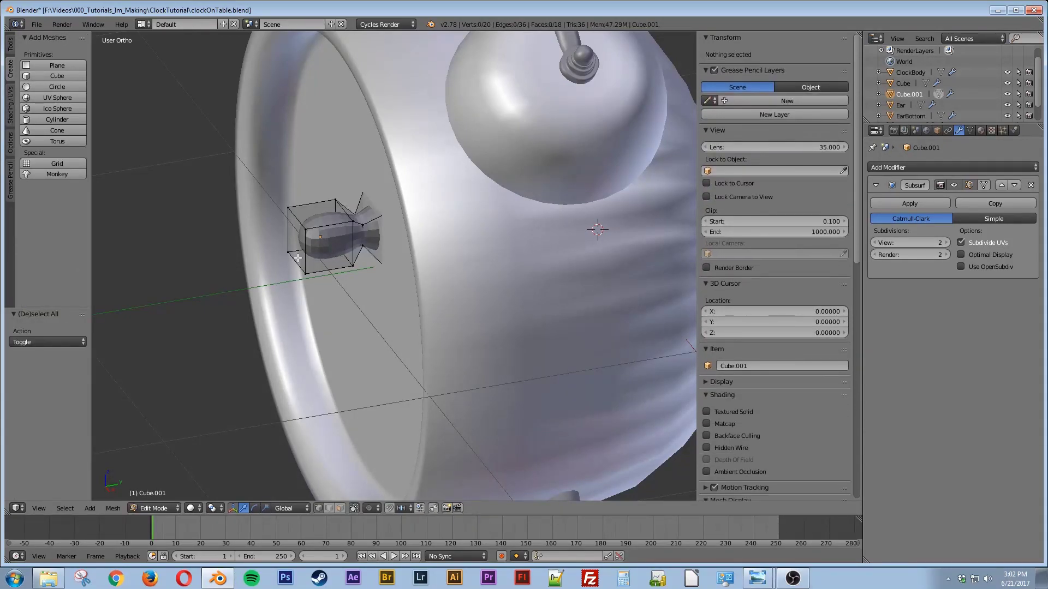
key(b)
drag(270, 176, 319, 309)
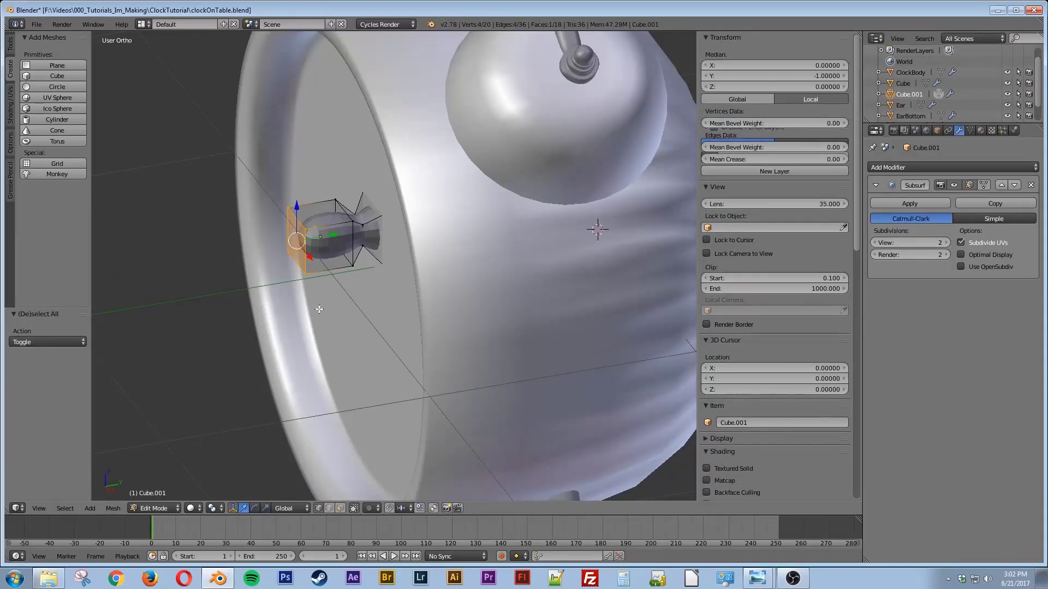
key(g)
key(y)
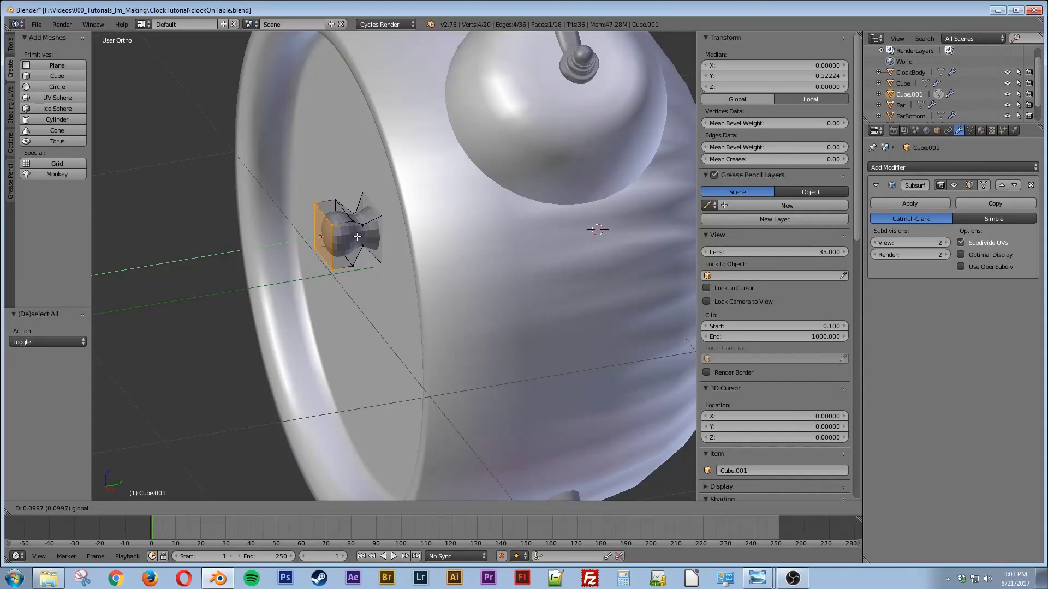
click(356, 236)
key(Tab)
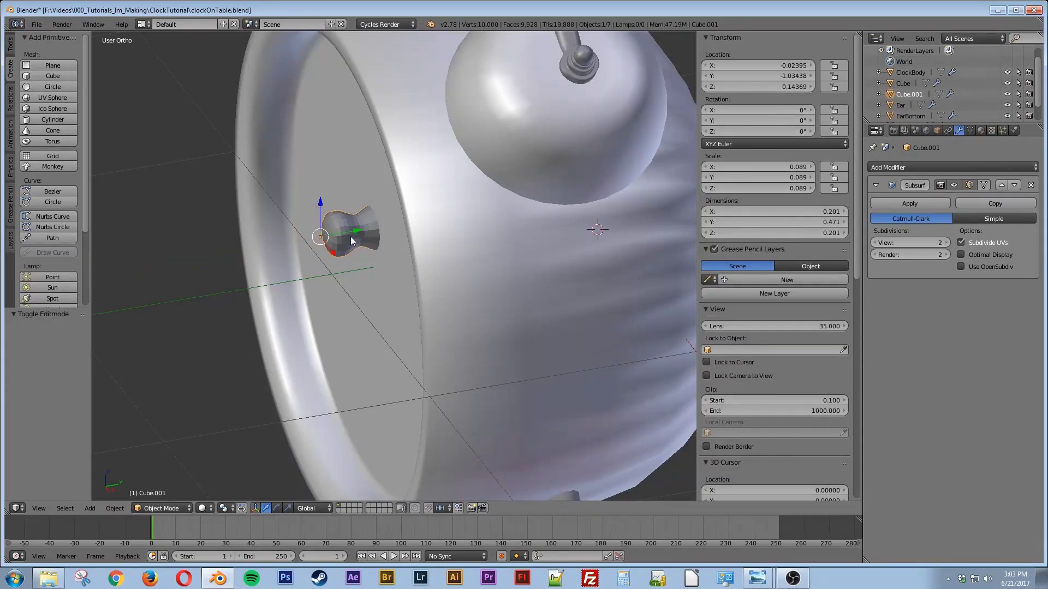
Move the hub backward along Y to about -1.004, checking its depth against the dial in a wireframe top view
key(g)
key(y)
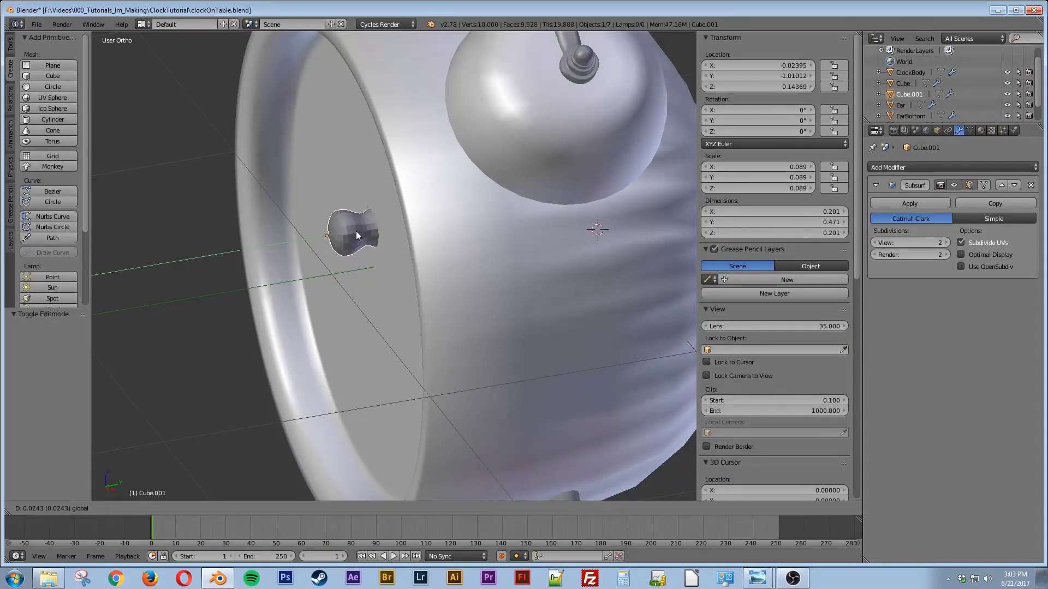
click(357, 232)
key(KP_7)
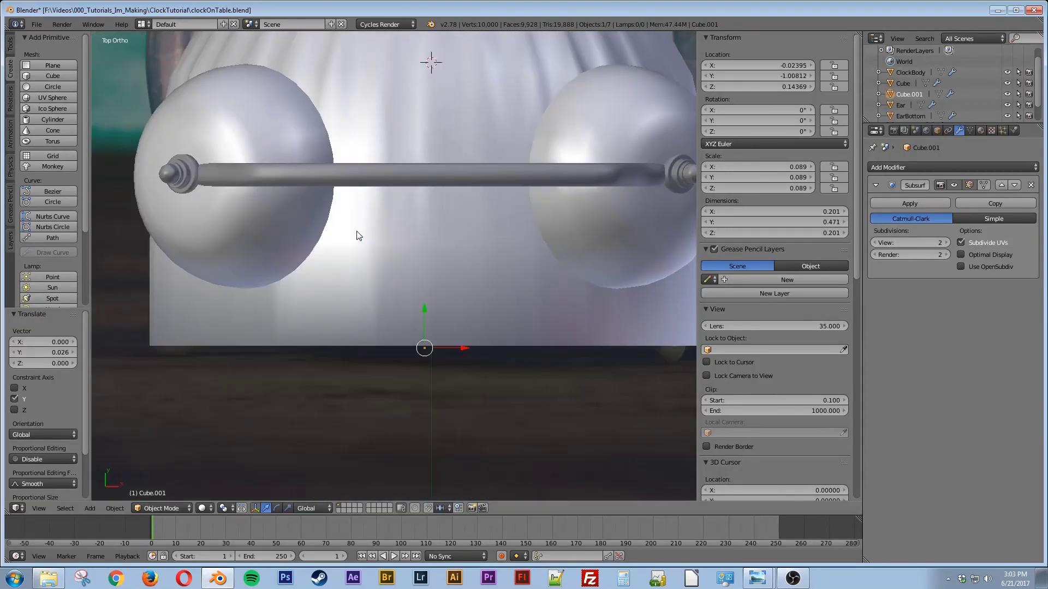
key(z)
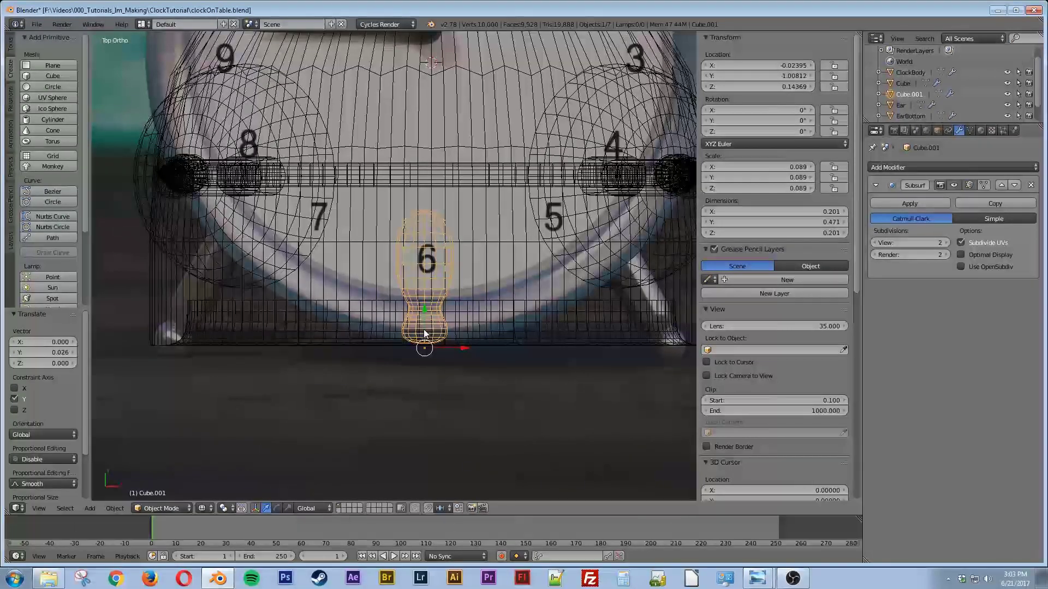
drag(426, 331, 425, 328)
mouse_move(407, 369)
middle_down()
mouse_move(386, 322)
mouse_move(350, 294)
mouse_move(363, 290)
mouse_move(334, 290)
mouse_move(386, 288)
middle_up()
key(z)
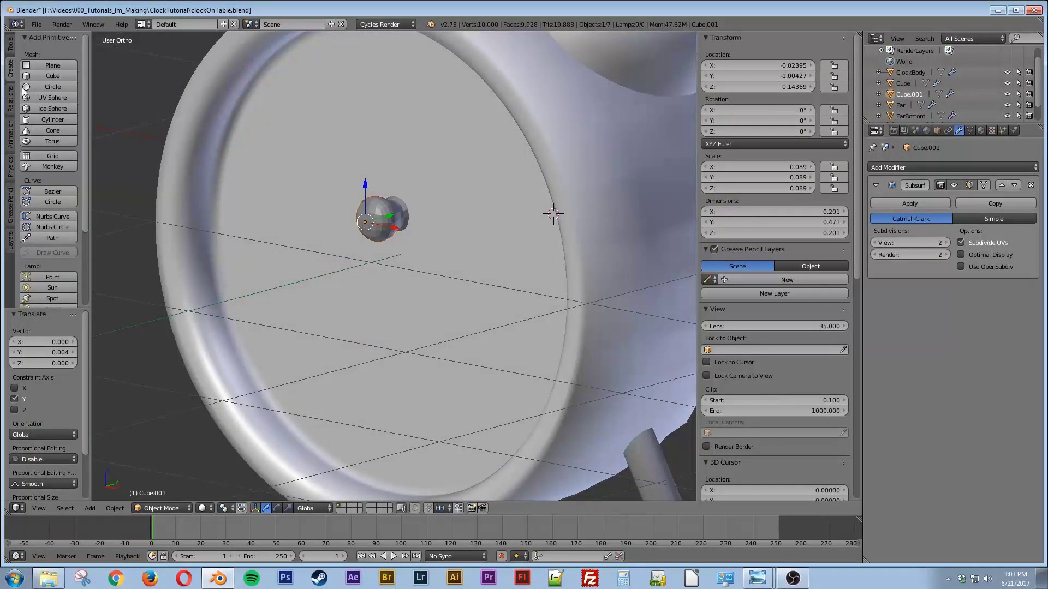
Apply smooth shading to the hub and check the whole clock in a rendered preview
click(10, 50)
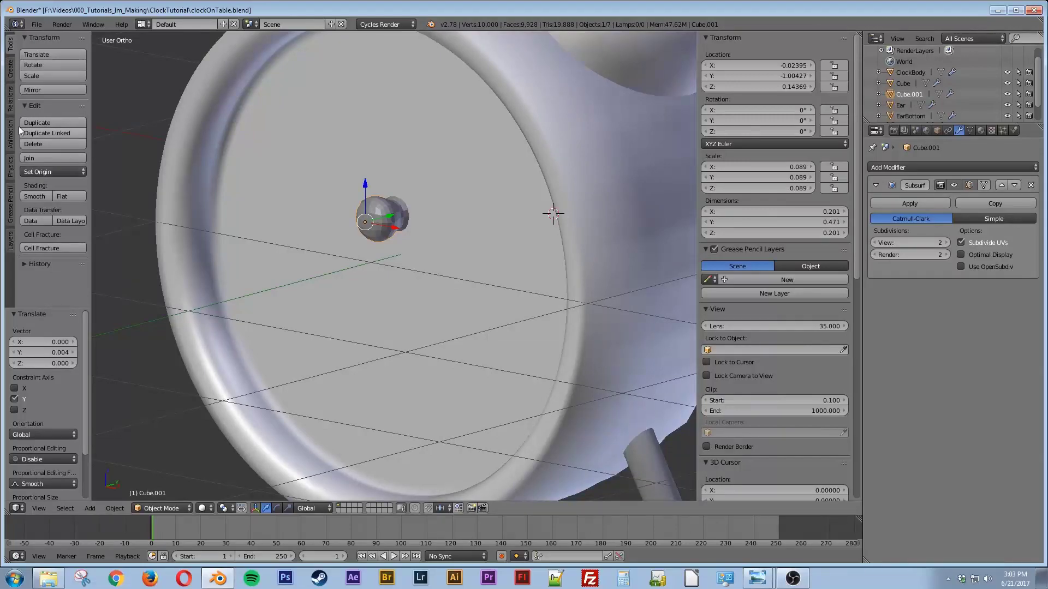
click(36, 197)
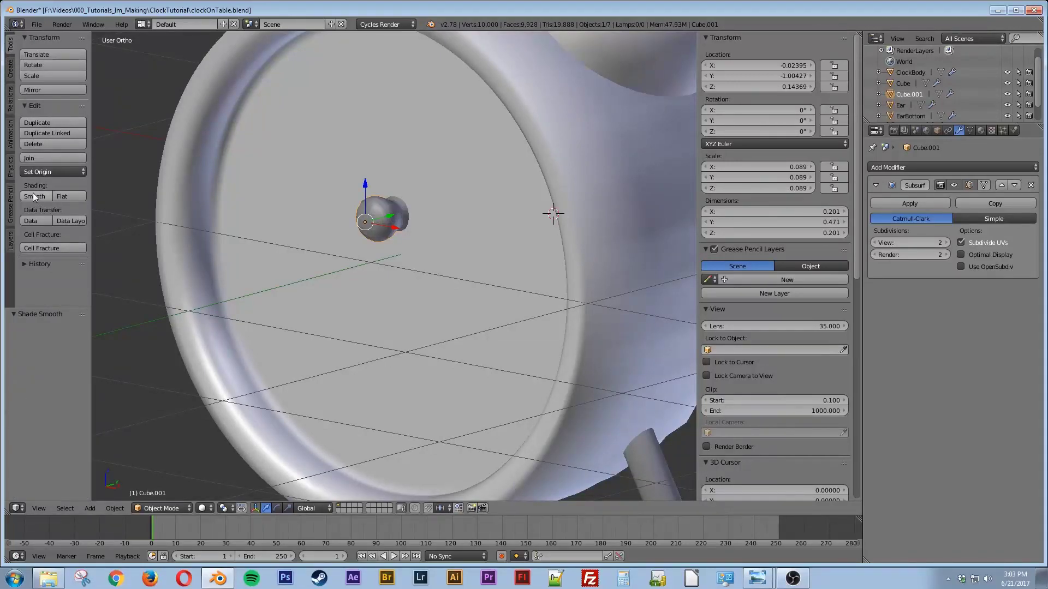
mouse_move(520, 259)
middle_down()
mouse_move(491, 268)
mouse_move(529, 271)
mouse_move(515, 273)
middle_up()
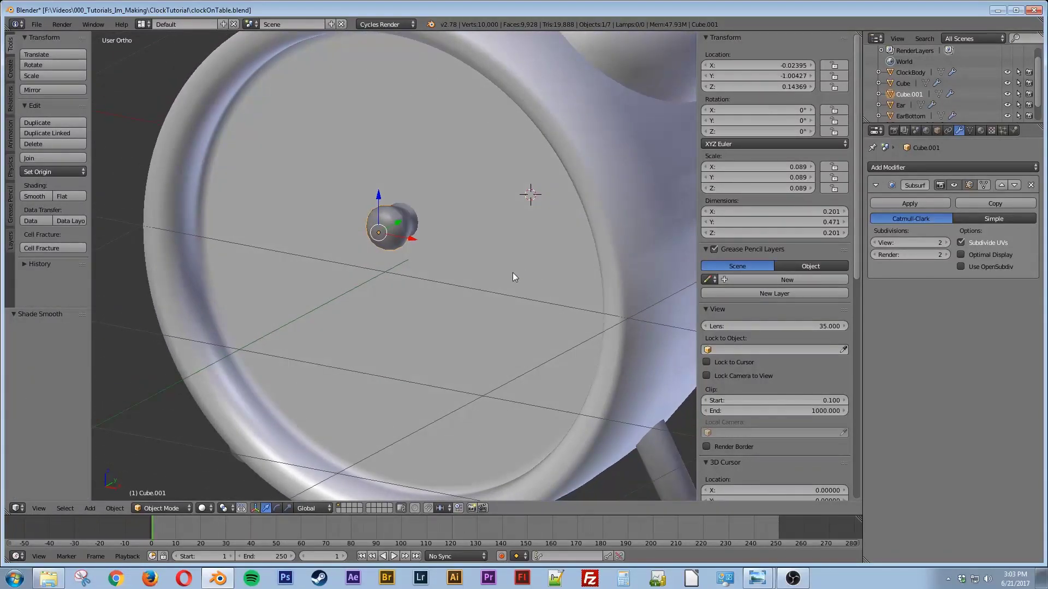
scroll(461, 306, down, 8)
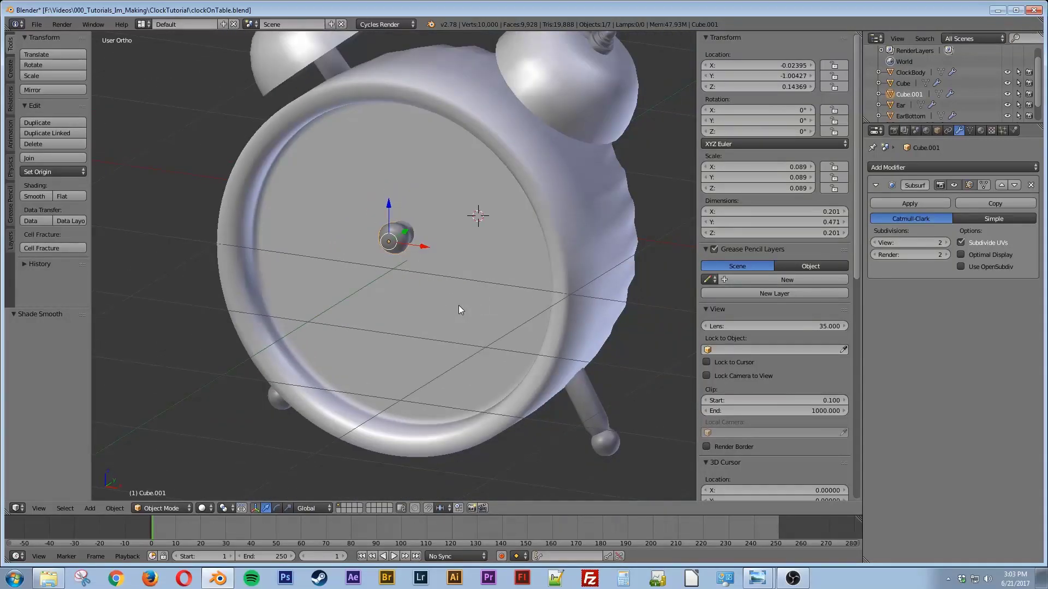
key(shift+z)
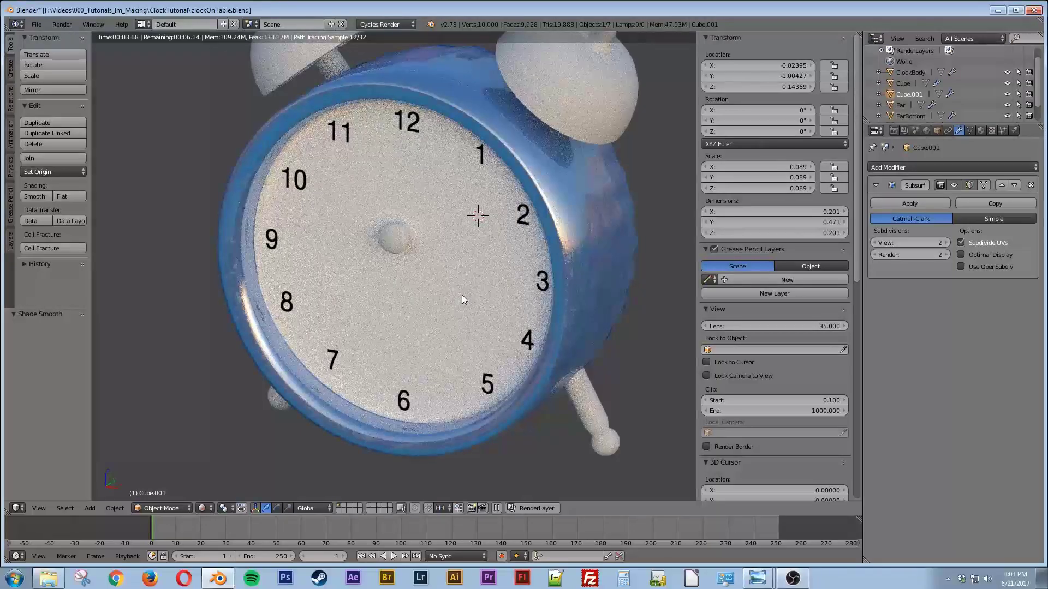
key(shift+z)
Centre the hub on the dial in front view, at about X -0.002 and Z 0.002
key(KP_1)
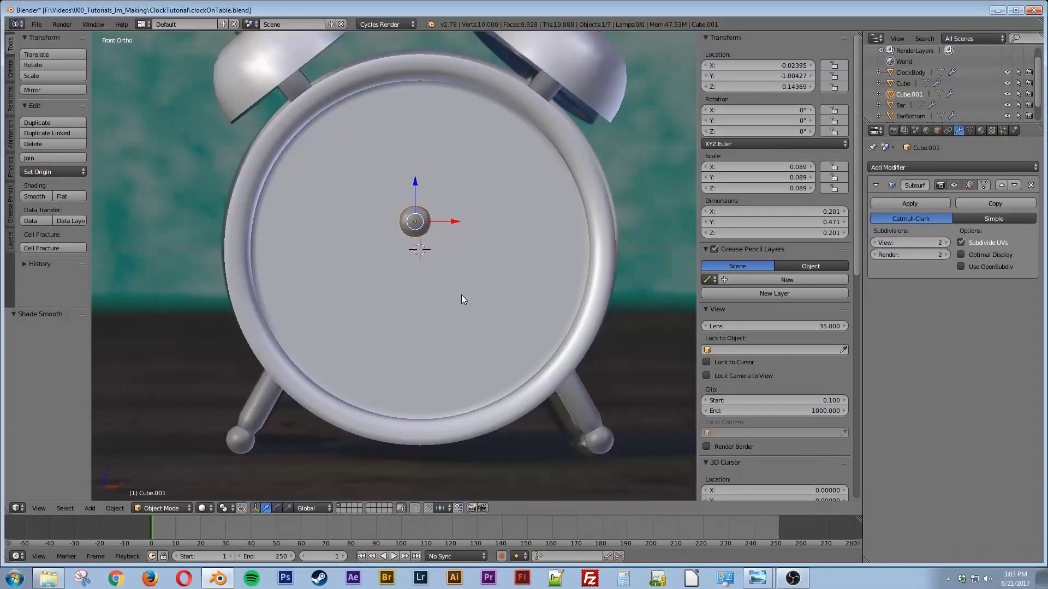
key(z)
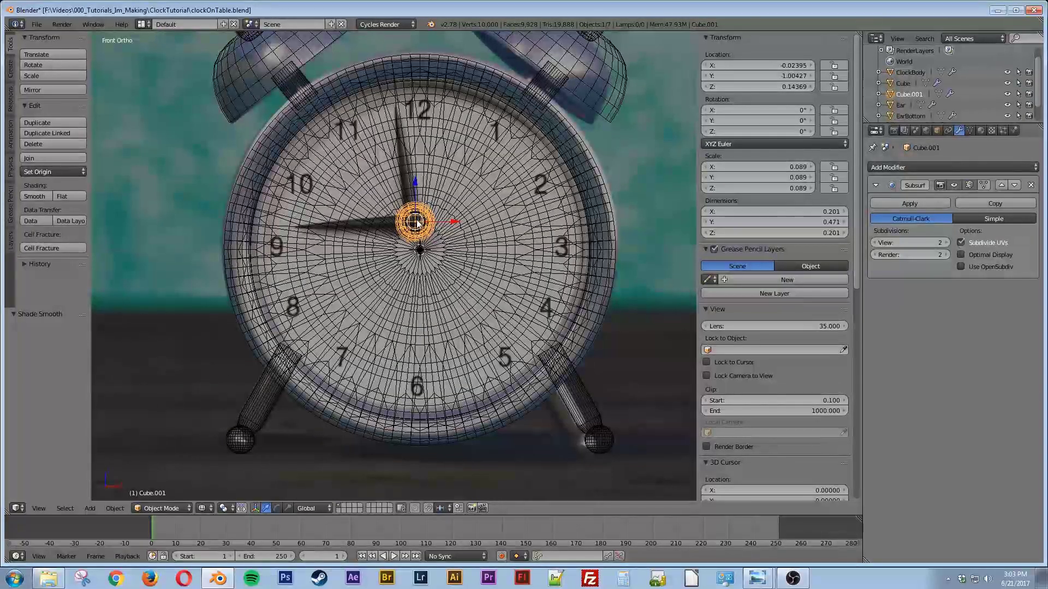
key(g)
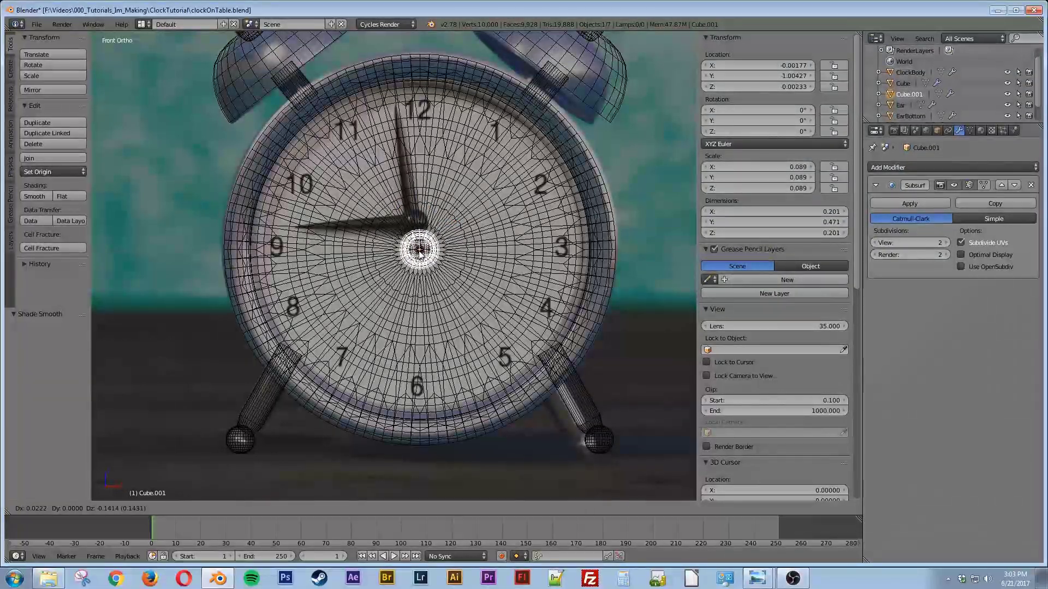
click(419, 252)
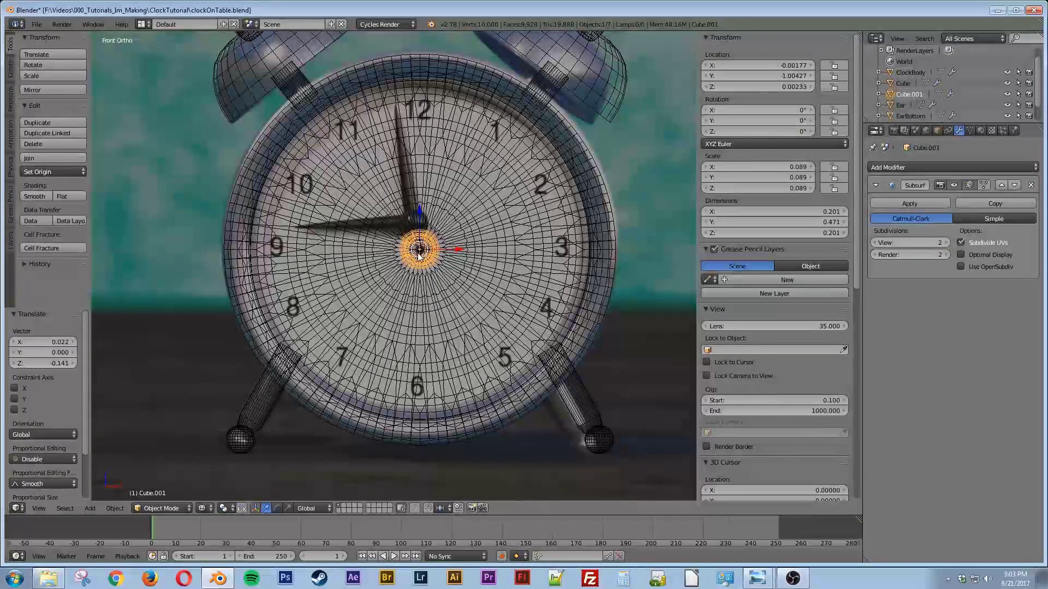
key(z)
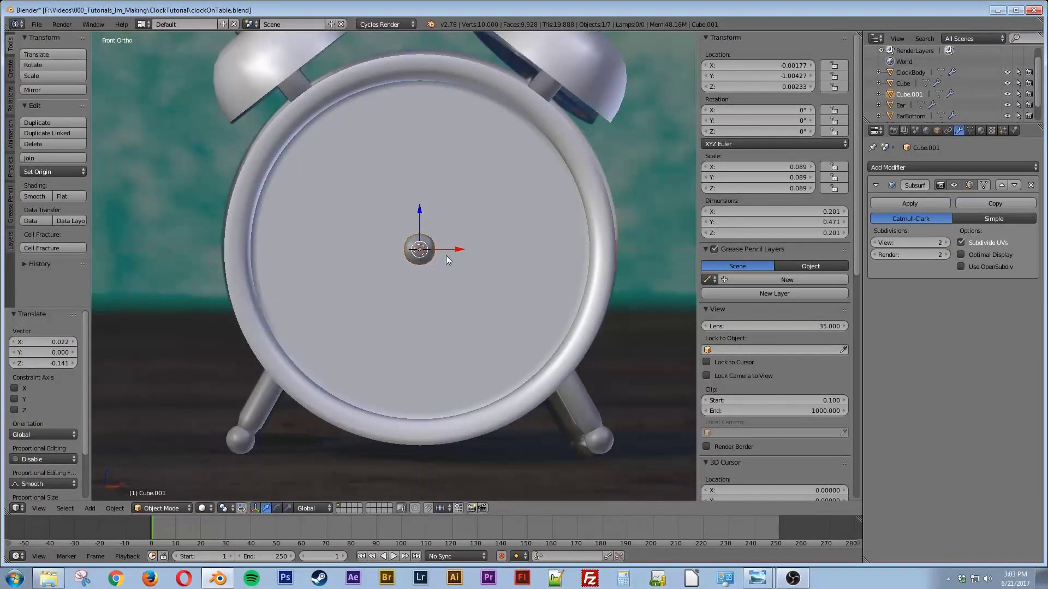
middle_drag(373, 194, 387, 274)
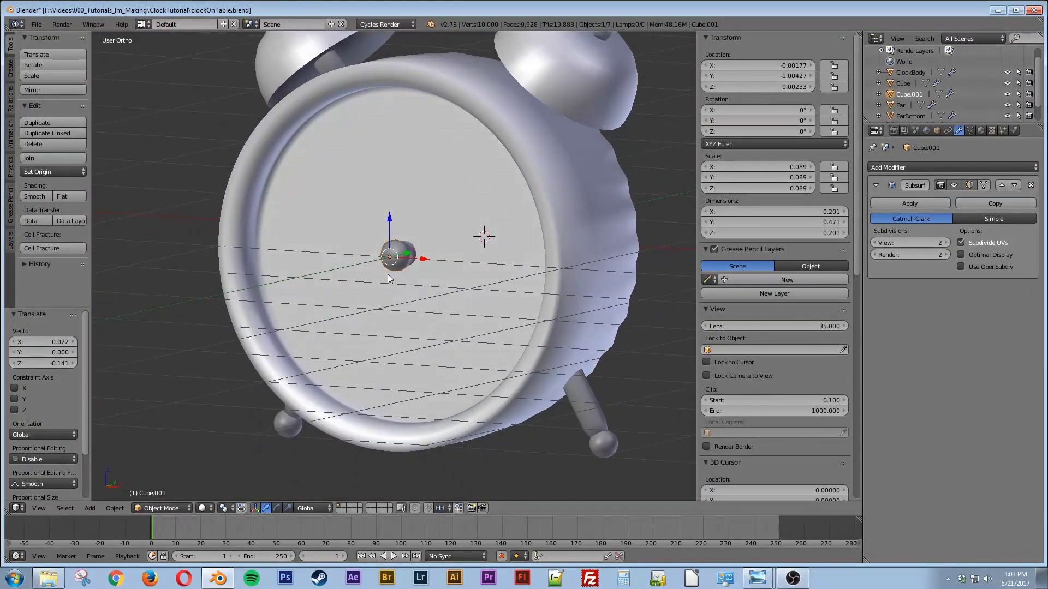
Add a new cube at the clock's centre and scale it down to about 0.198
key(KP_1)
key(shift+a)
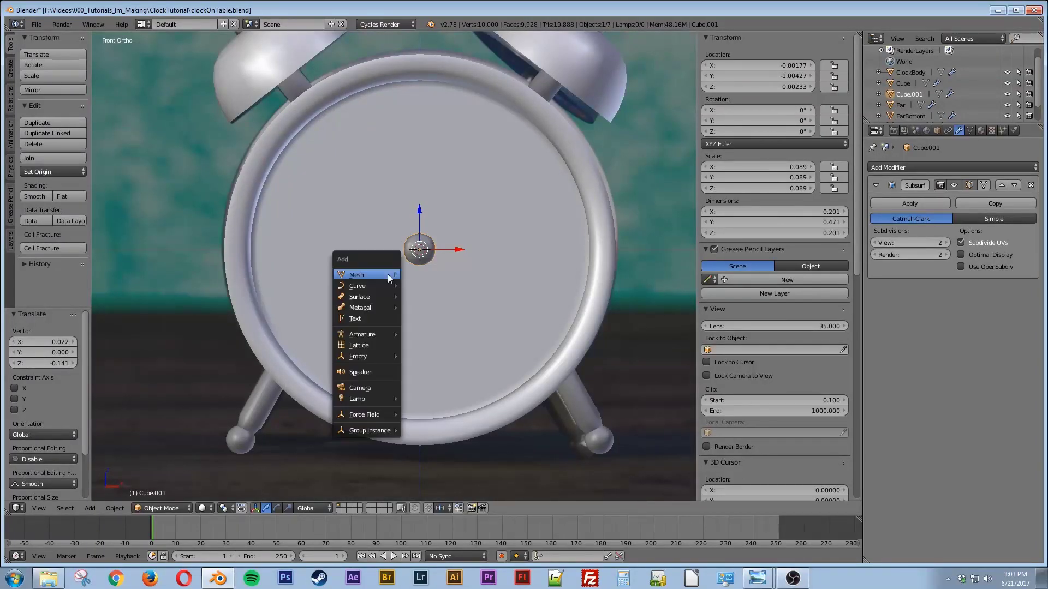
mouse_move(388, 274)
click(425, 289)
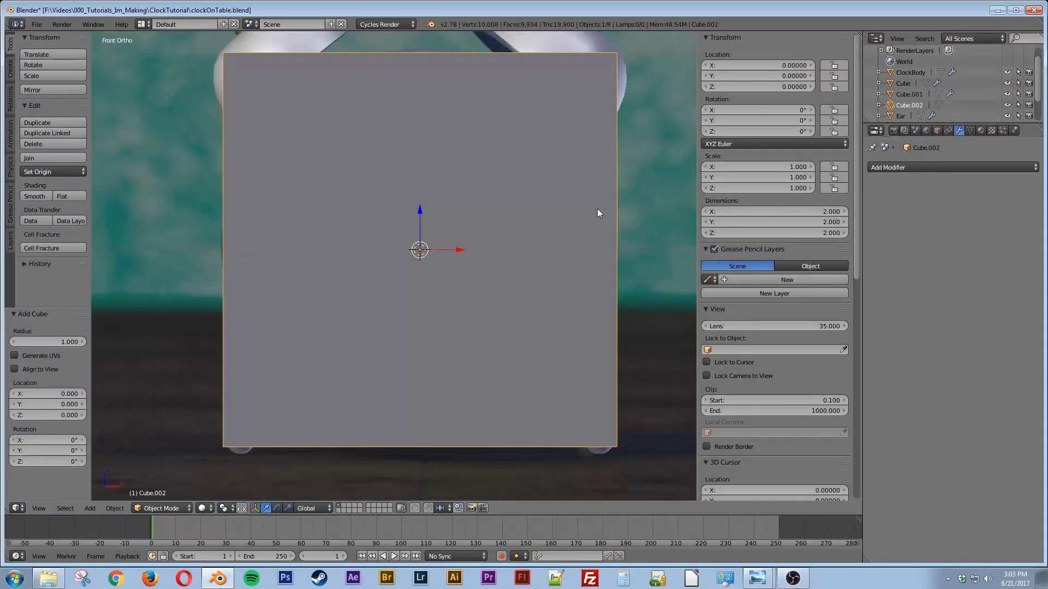
key(s)
click(472, 232)
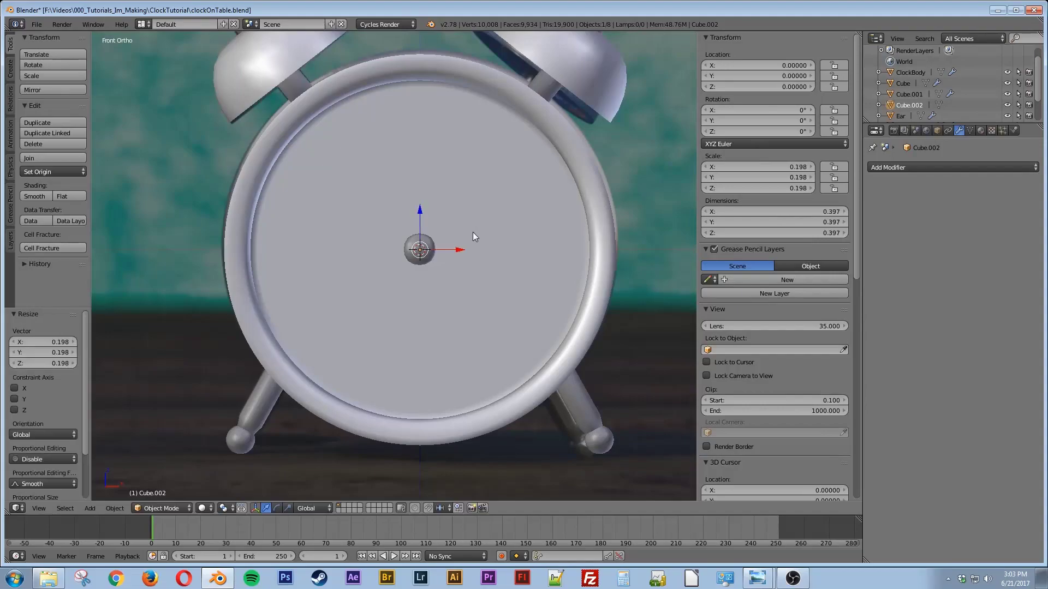
Move the new cube forward along Y to about -1.19, in front of the hub
key(z)
middle_drag(527, 261, 549, 215)
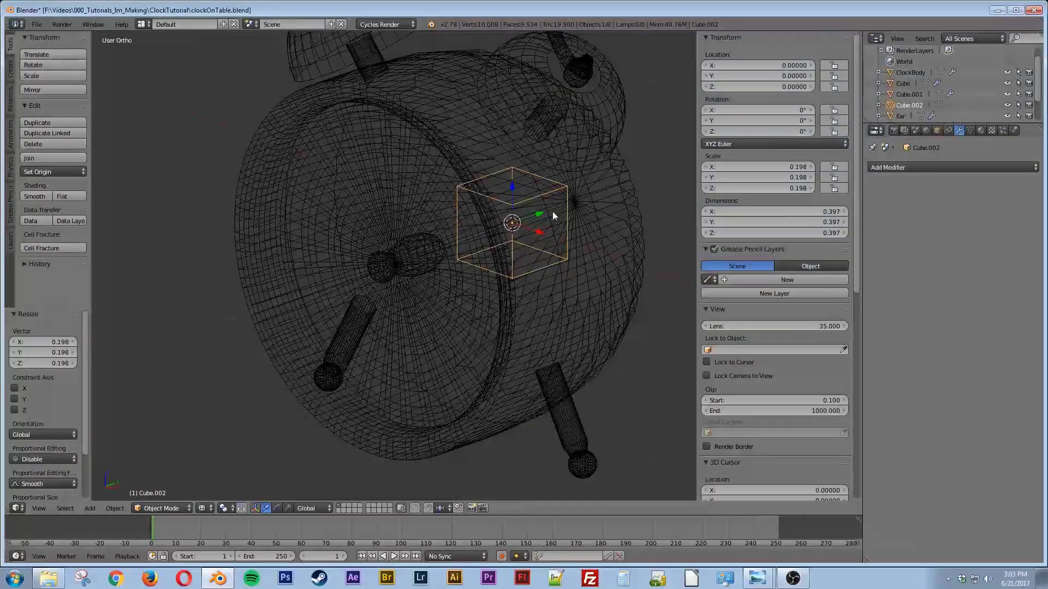
key(g)
key(y)
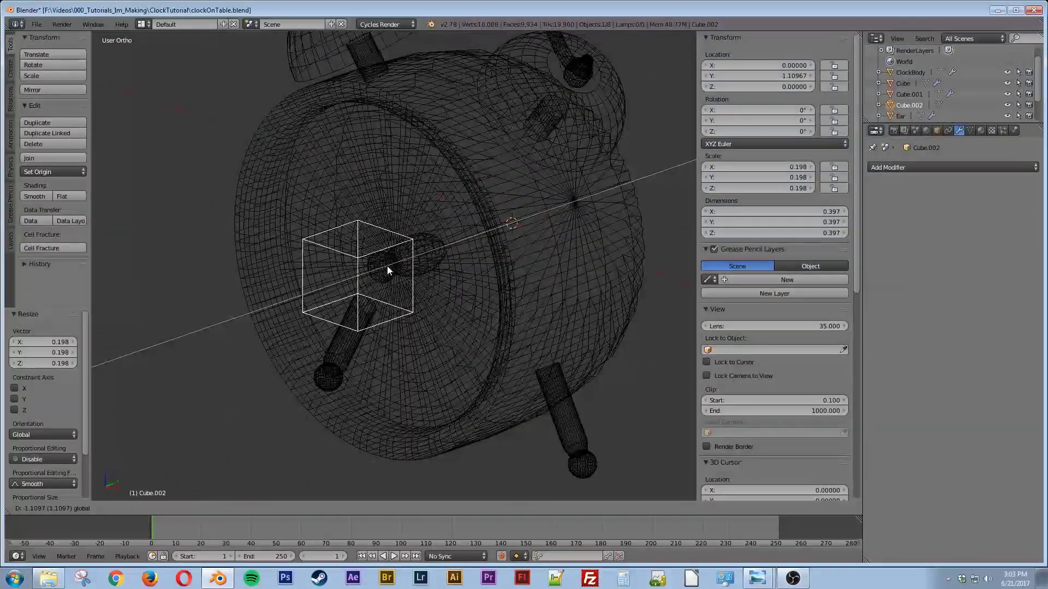
click(376, 269)
Scale the new cube to about 0.054 so it fits within the hub's outline, and raise it about 0.001 along Z
key(KP_1)
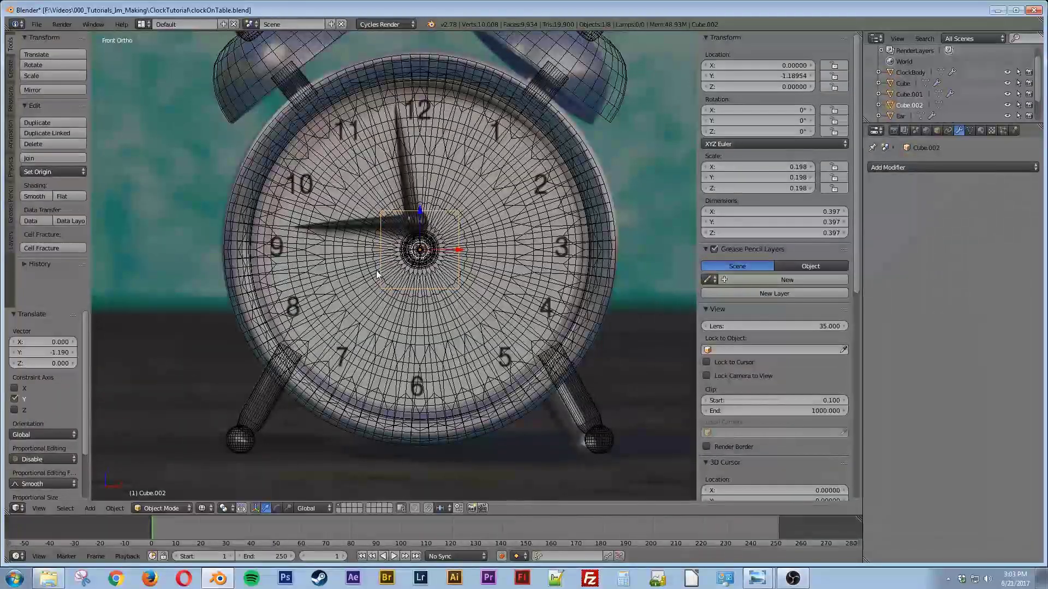
key(z)
key(s)
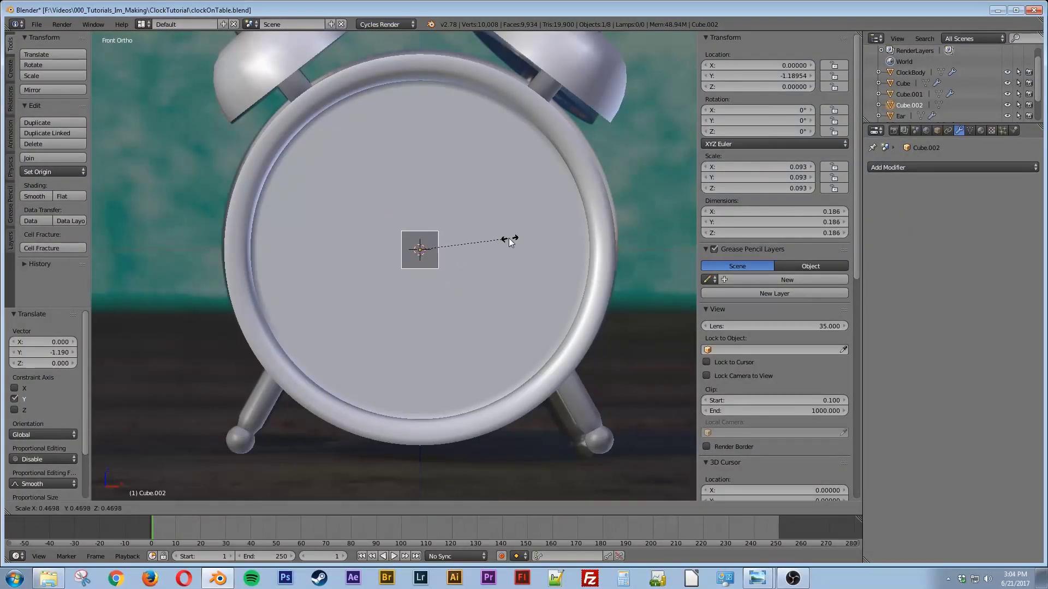
click(473, 251)
scroll(458, 290, down, 1)
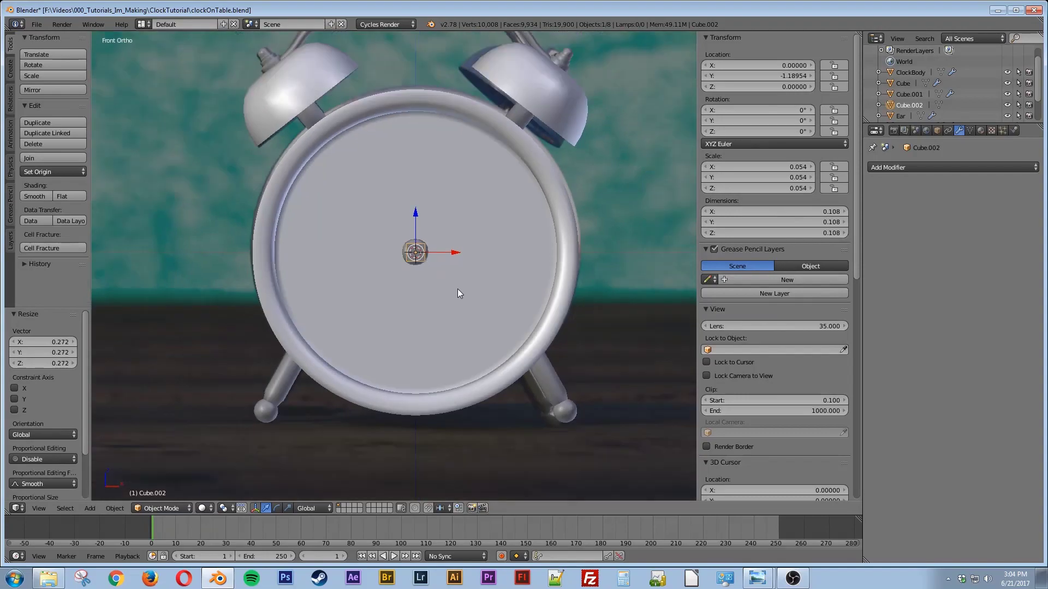
scroll(457, 289, up, 5)
mouse_move(413, 300)
shift+middle_down()
mouse_move(359, 318)
mouse_move(408, 299)
shift+middle_up()
key(g)
key(z)
click(363, 243)
Add a Subdivision Surface modifier with 2 view subdivisions to the small cube and shade it smooth
click(905, 166)
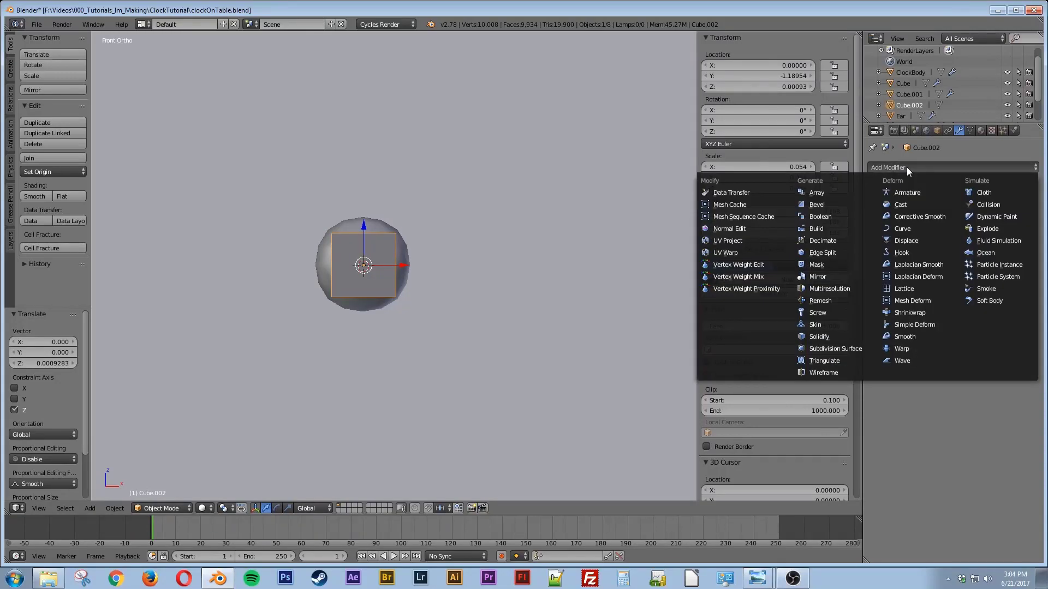
click(831, 347)
click(946, 242)
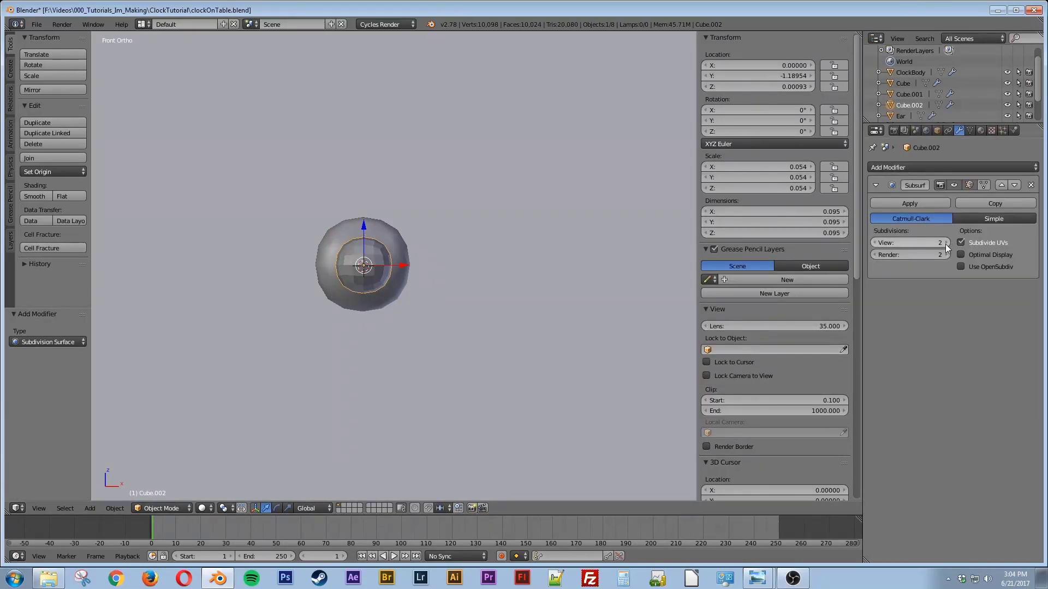
click(38, 196)
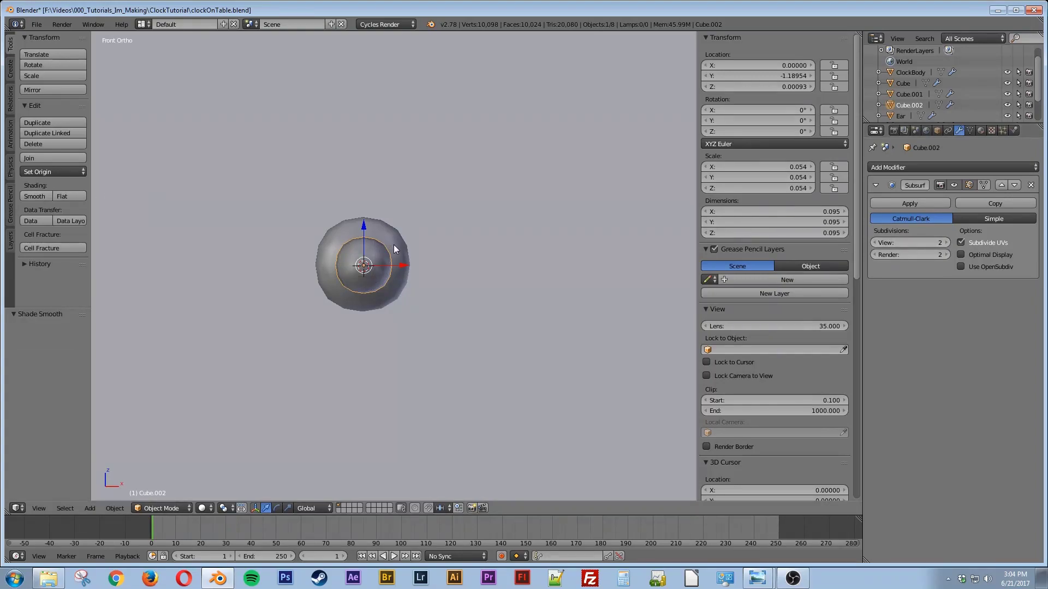
Select the small cube's upper four vertices, including the hidden ones, and raise them about 0.1 along Z
key(Tab)
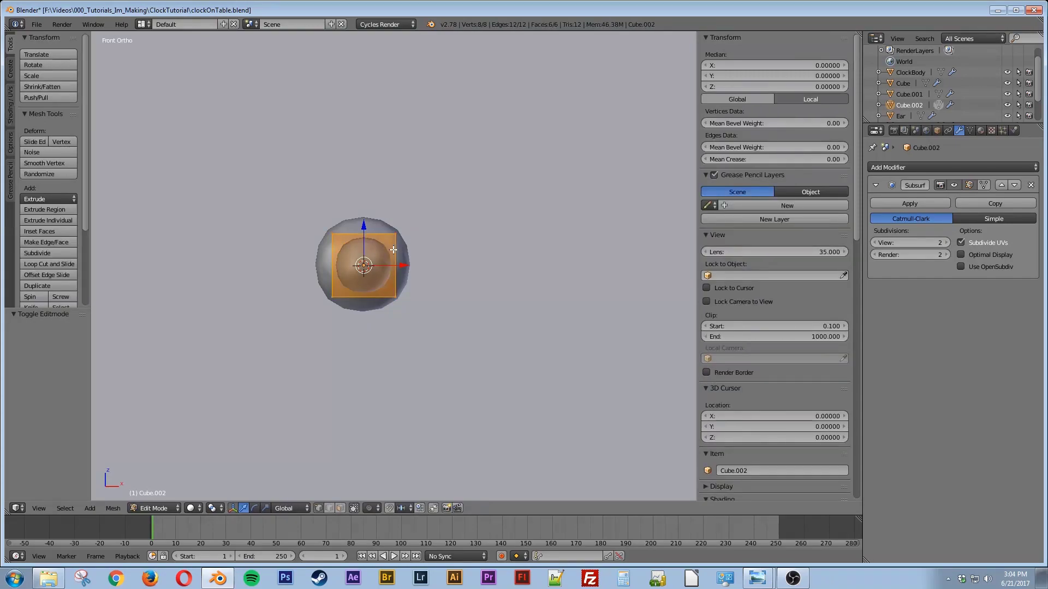
key(a)
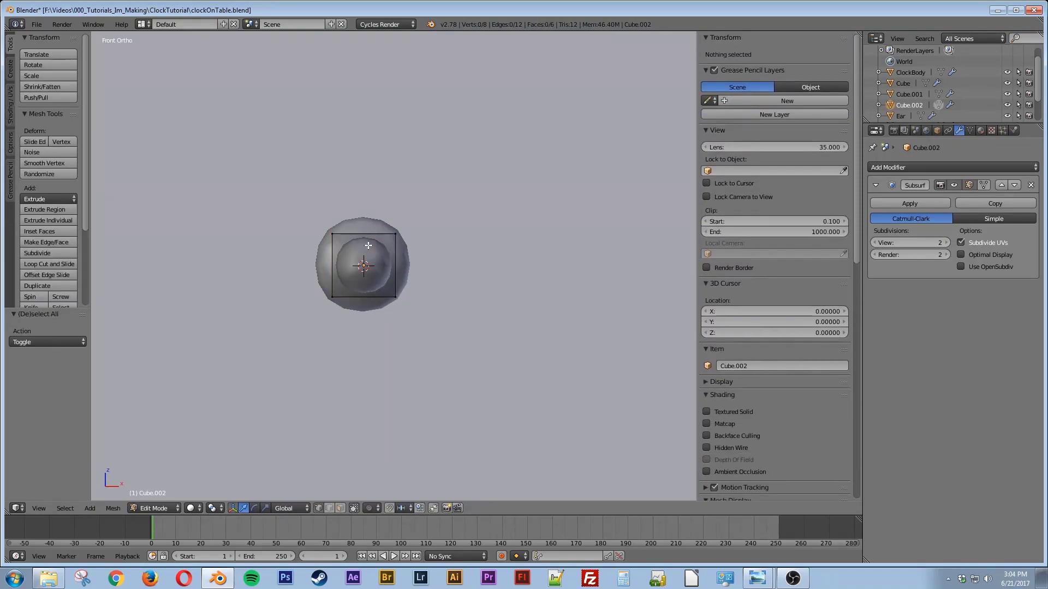
key(z)
key(b)
drag(299, 205, 393, 251)
key(z)
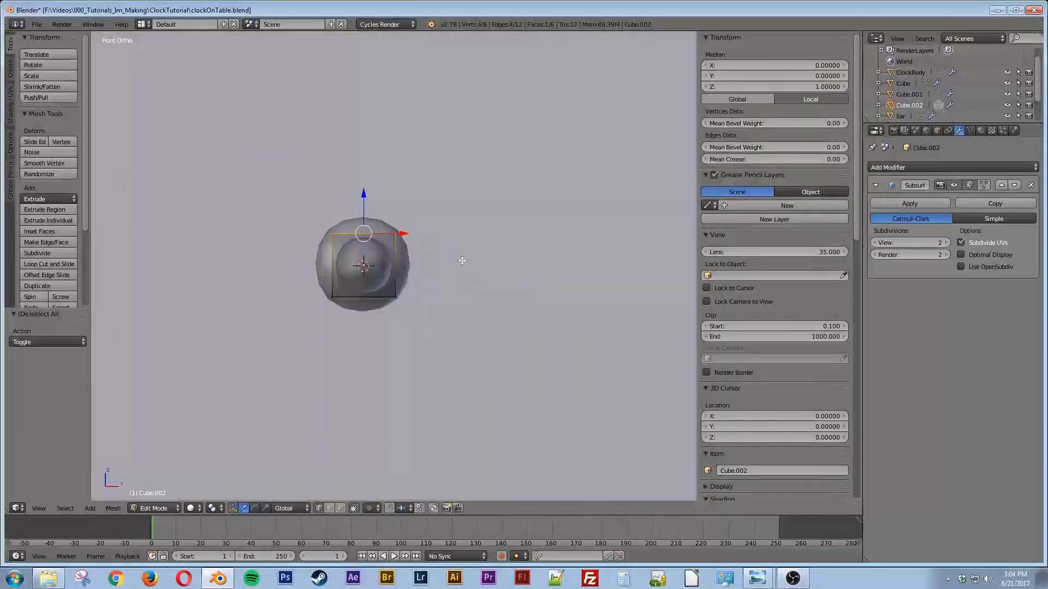
scroll(445, 278, down, 5)
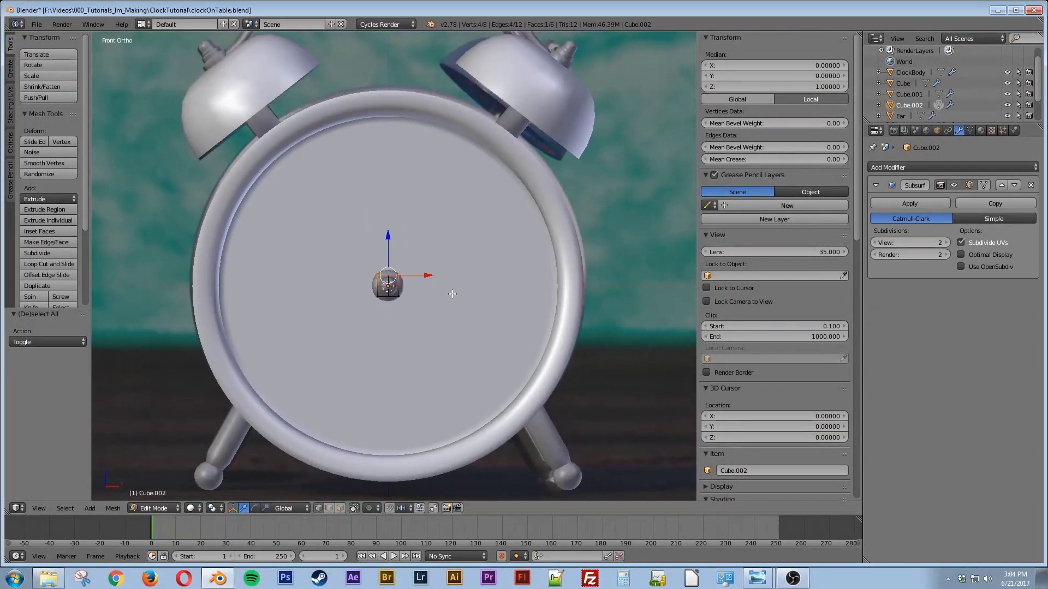
drag(387, 261, 390, 241)
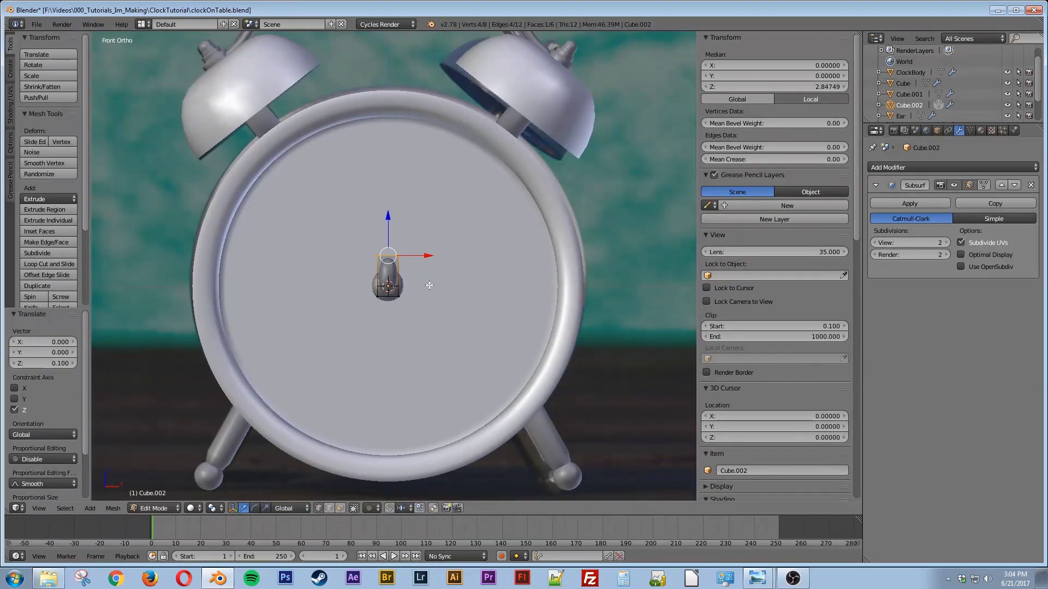
Extrude the raised face about 0.585 upward into a clock hand, with its tip scaled to about 0.439 and raised another 0.044
key(e)
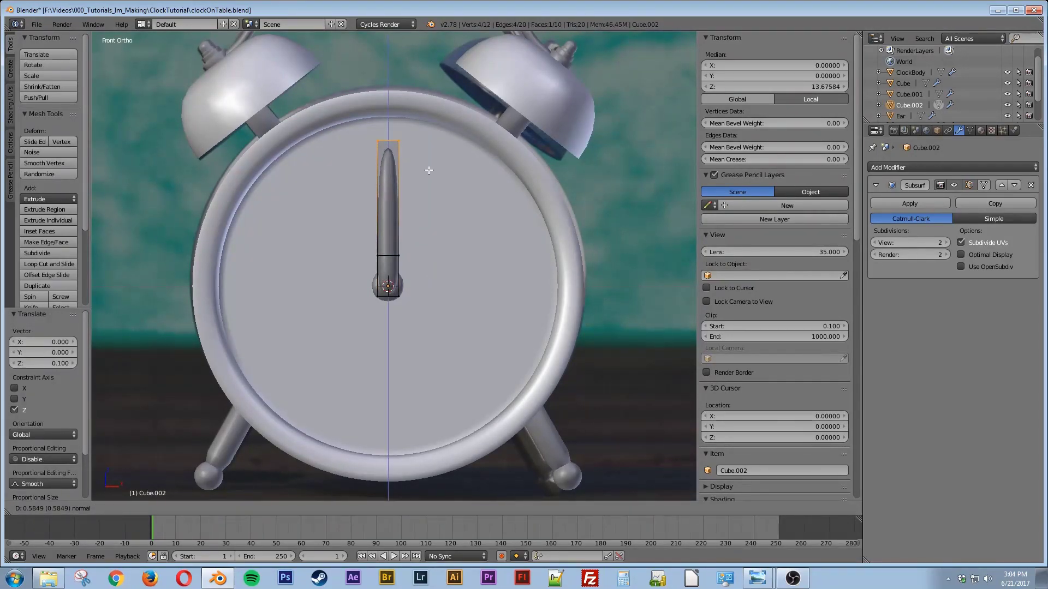
click(429, 169)
key(s)
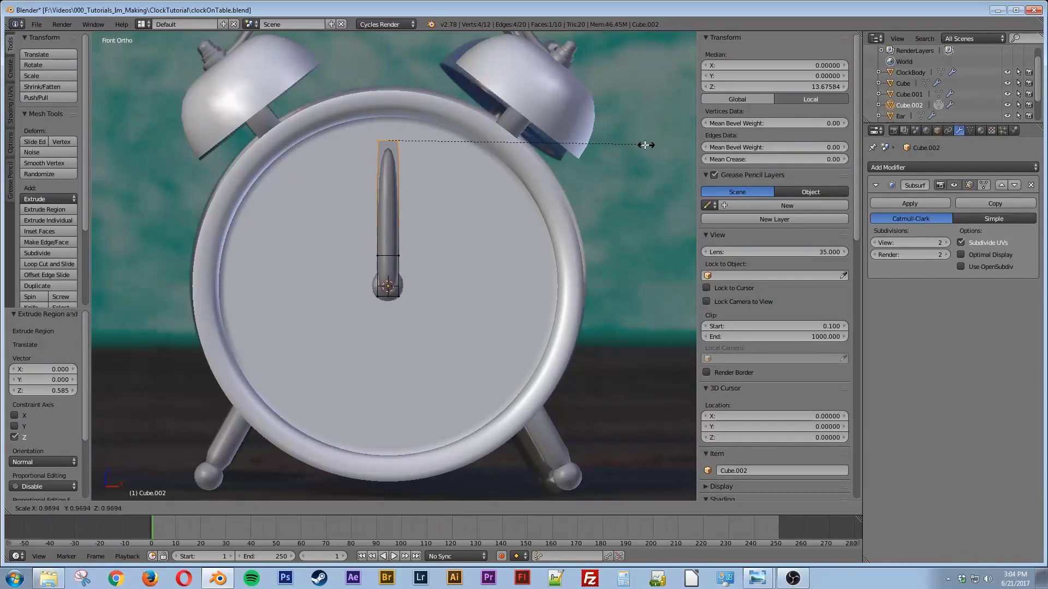
click(505, 139)
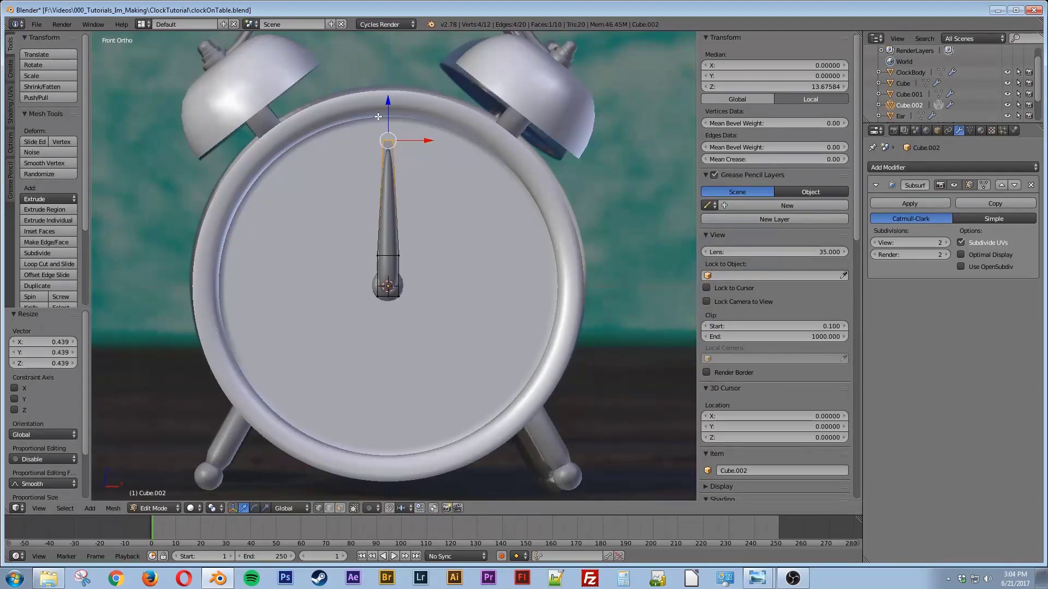
drag(388, 121, 387, 112)
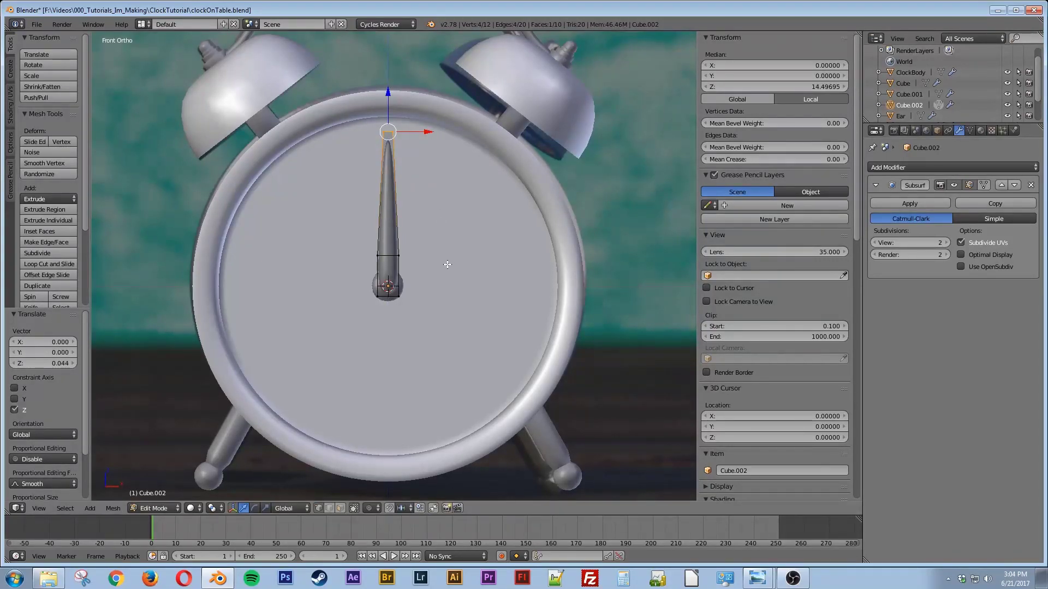
key(Tab)
Move the hand back along Y to about -0.90 so it sits within the hub
middle_drag(473, 283, 358, 317)
mouse_move(325, 282)
middle_down()
mouse_move(408, 315)
mouse_move(305, 286)
middle_up()
key(KP_7)
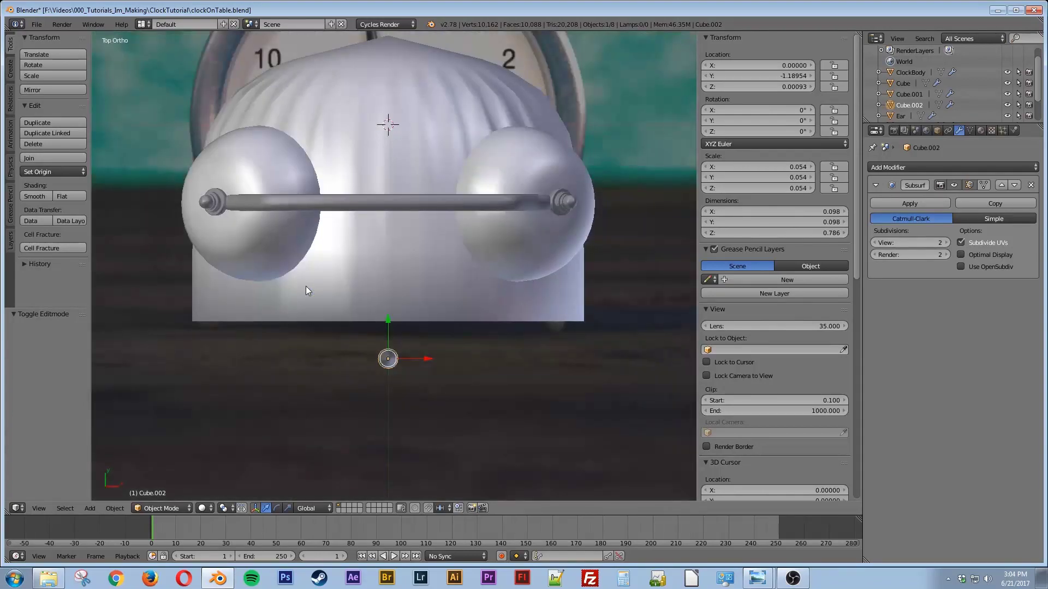
key(z)
drag(387, 337, 390, 283)
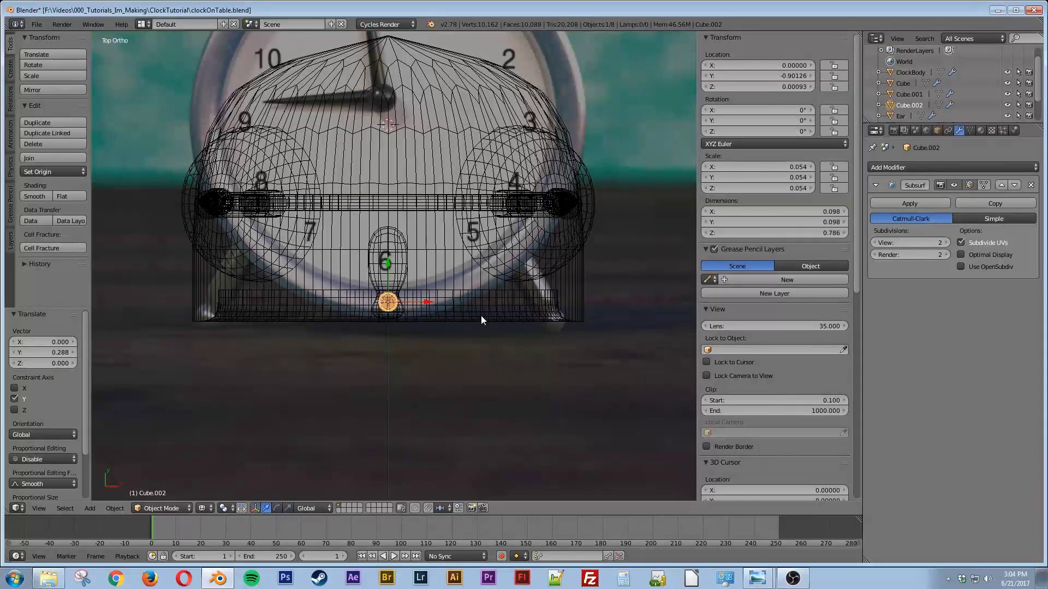
Flatten the hand along Y to a scale of about 0.019 and shift it to about -0.884 on Y
key(KP_1)
key(z)
mouse_move(516, 327)
middle_down()
mouse_move(404, 339)
mouse_move(427, 349)
middle_up()
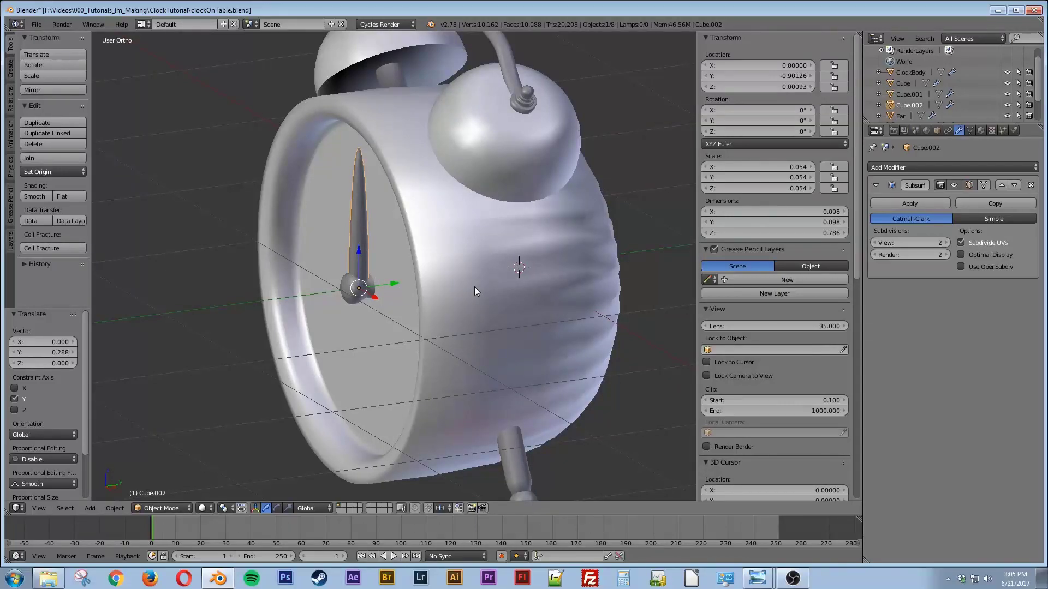
key(s)
key(y)
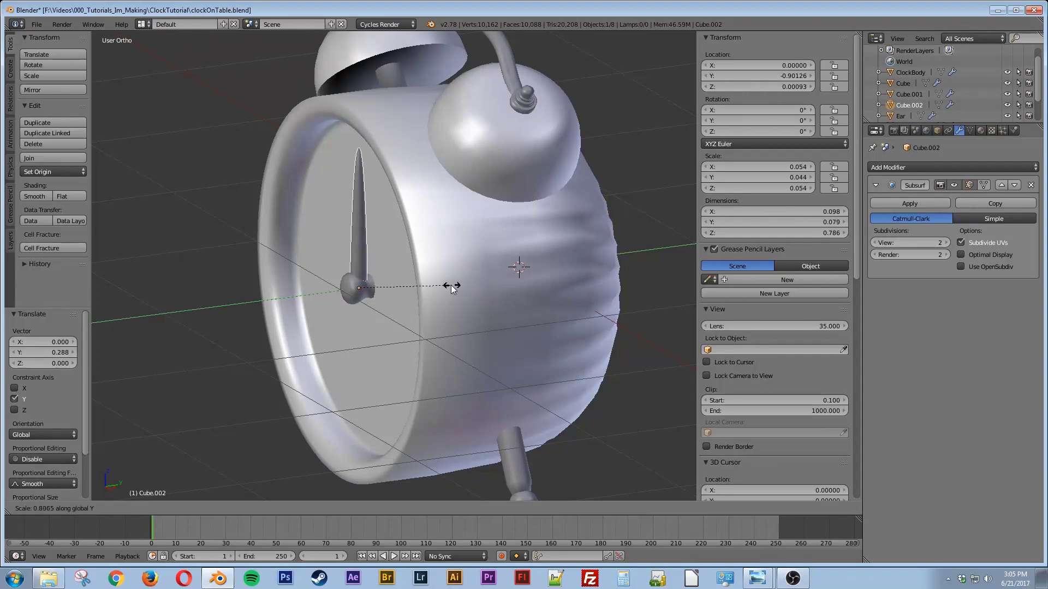
click(398, 277)
drag(394, 280, 395, 283)
Narrow the hand along X to a scale of about 0.041
middle_drag(379, 336, 467, 322)
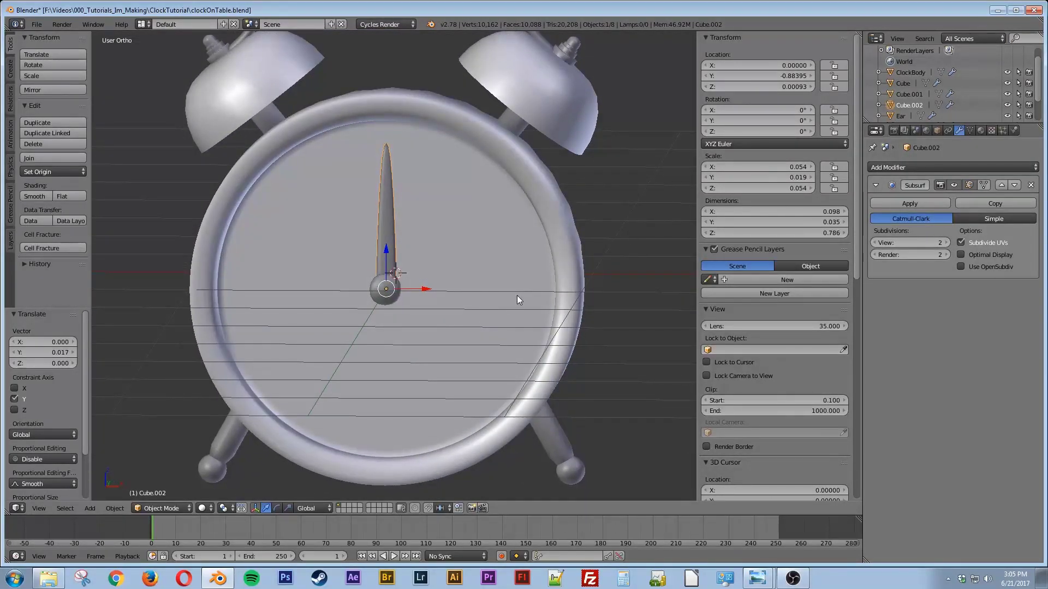
key(s)
key(x)
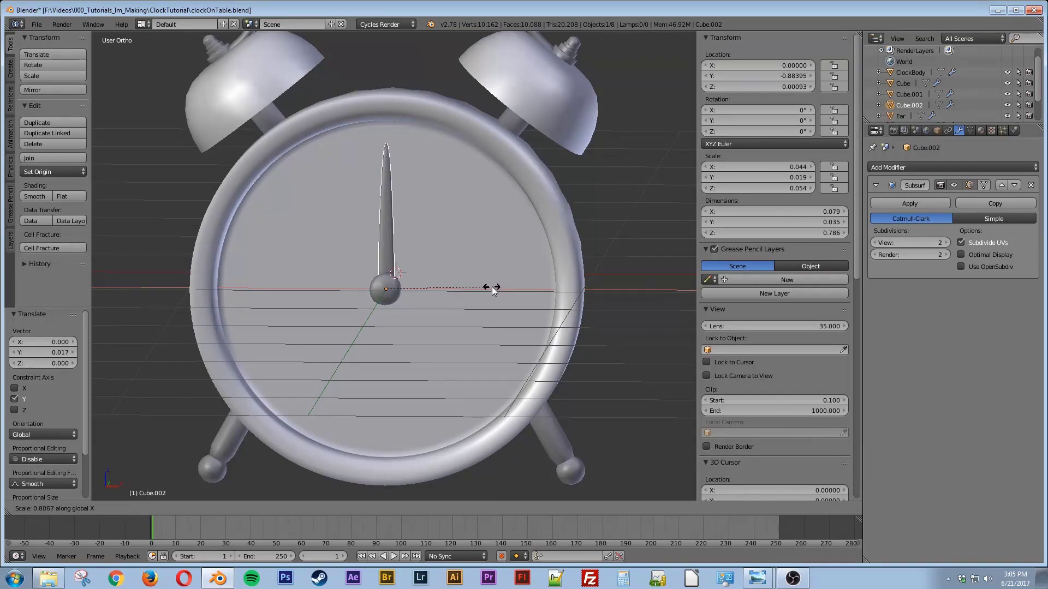
click(485, 286)
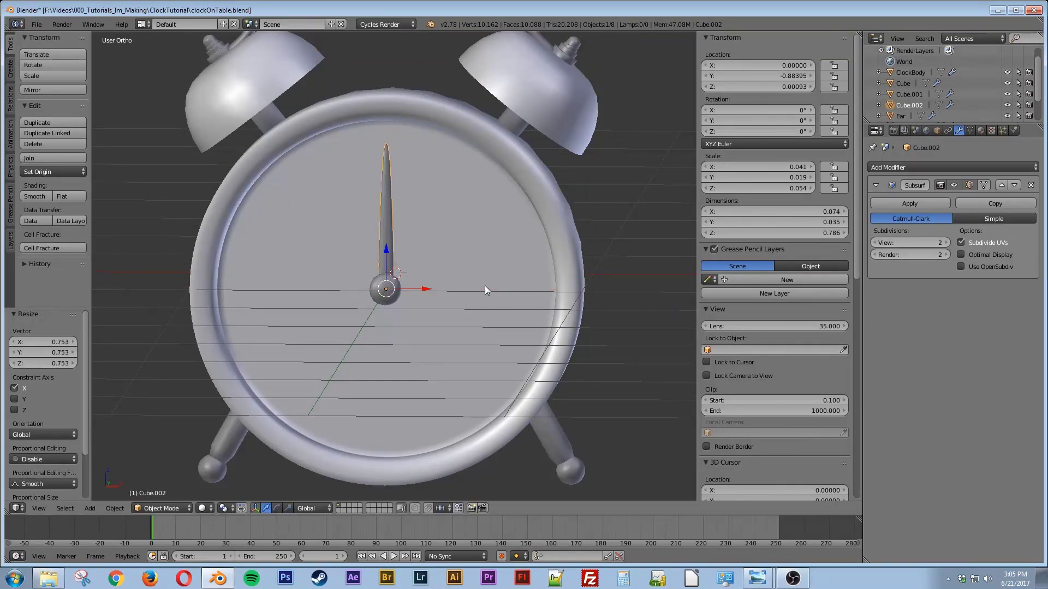
Rotate the hand about -7.5° in the front view so it points just before 12
key(KP_1)
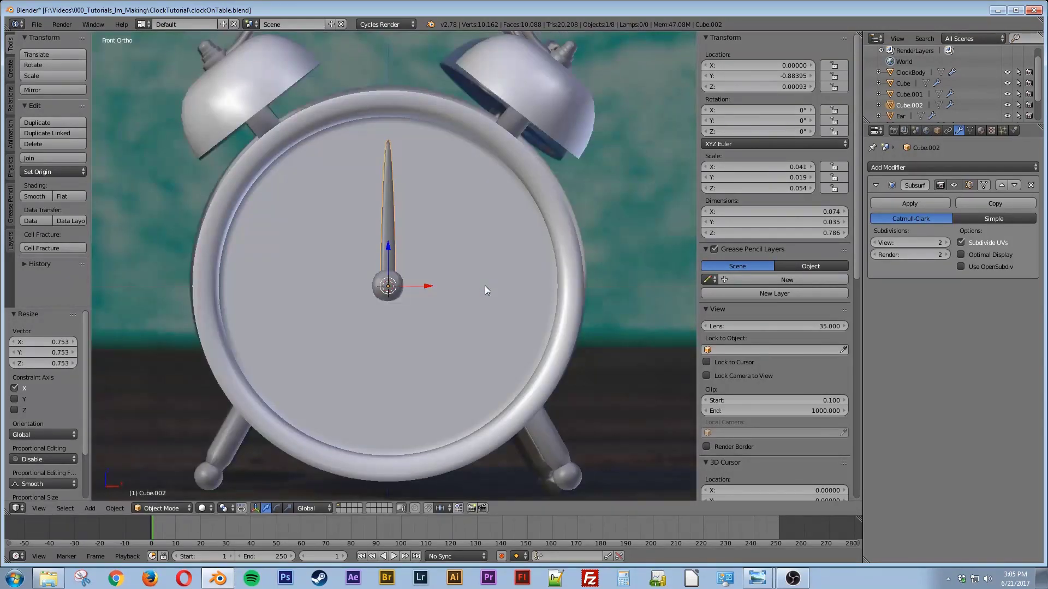
key(r)
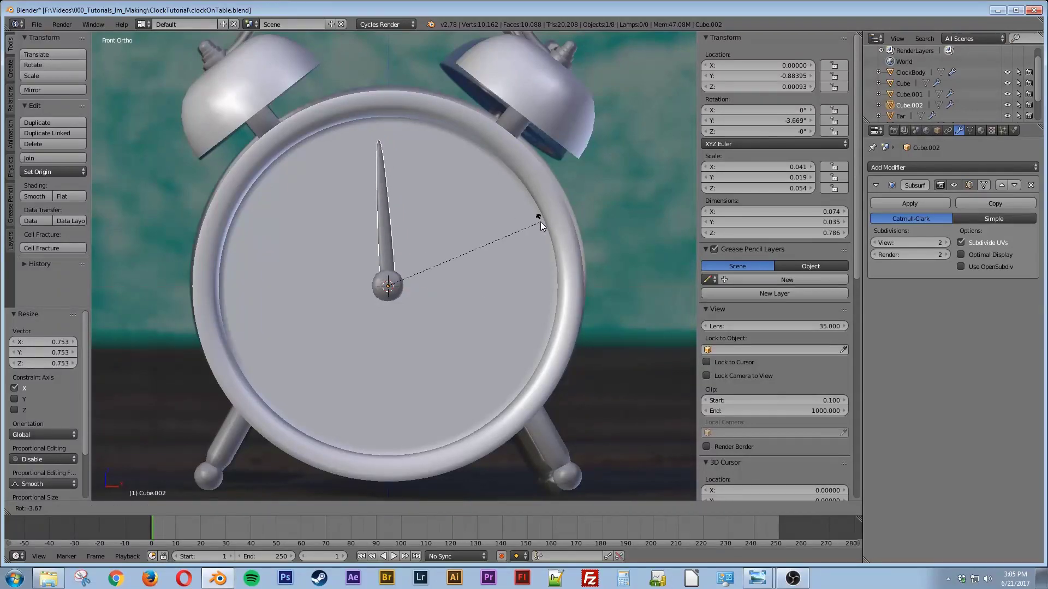
click(525, 217)
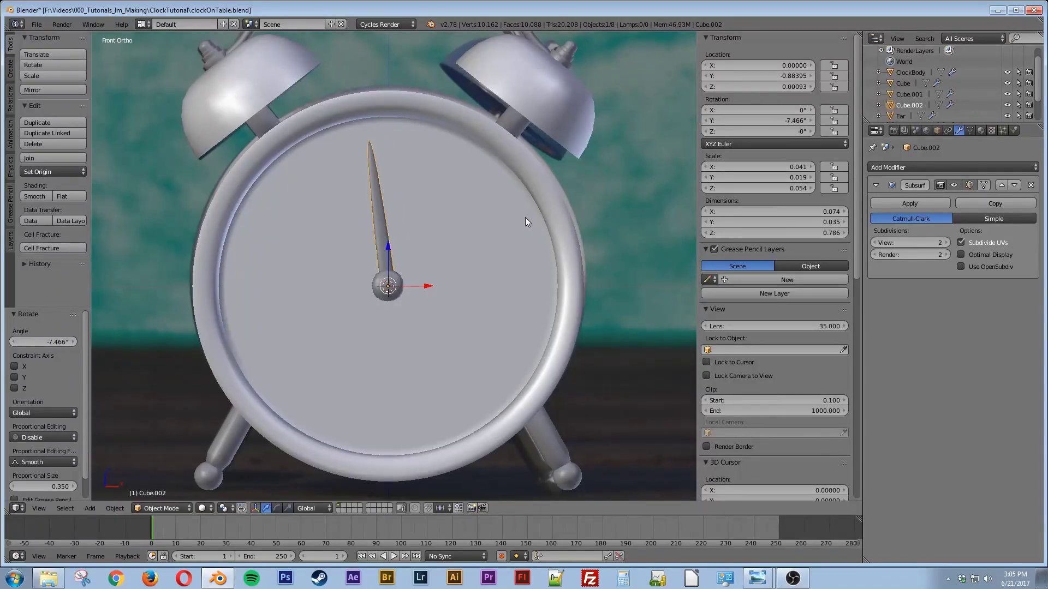
Duplicate the hand in place and rotate the copy about -44.3° towards the 10 o'clock position
key(shift+d)
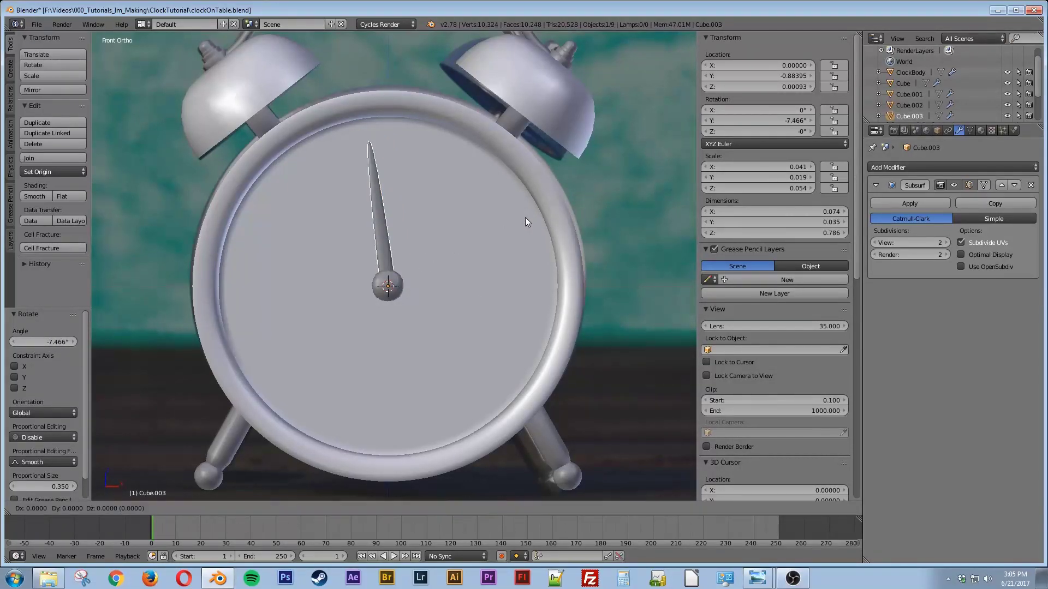
click(525, 217)
key(r)
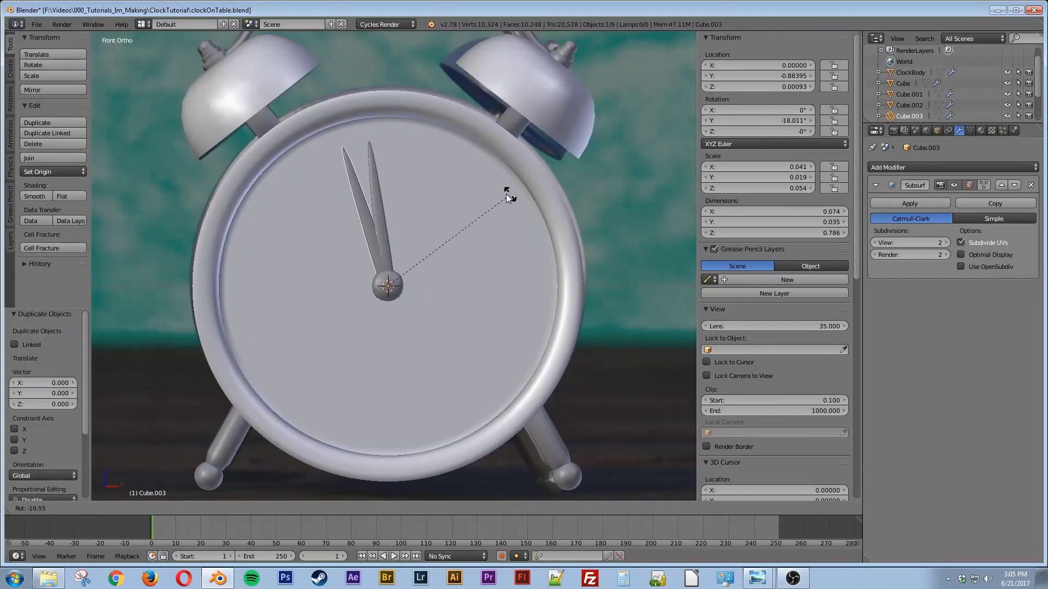
click(418, 206)
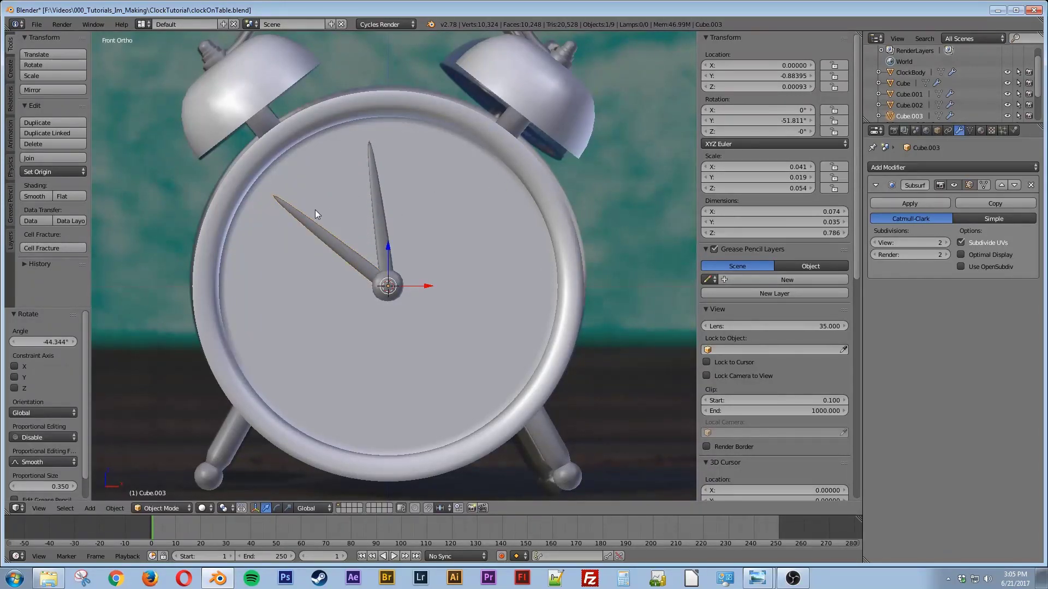
Pull the duplicated hand's tip inward along its local Z, shortening the hand to about 0.667
key(Tab)
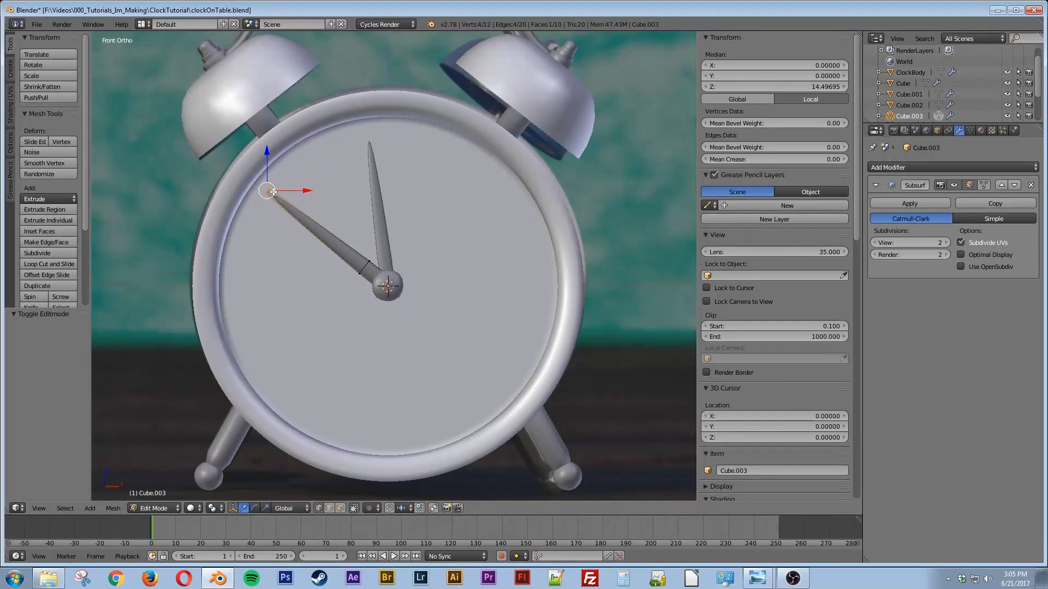
key(g)
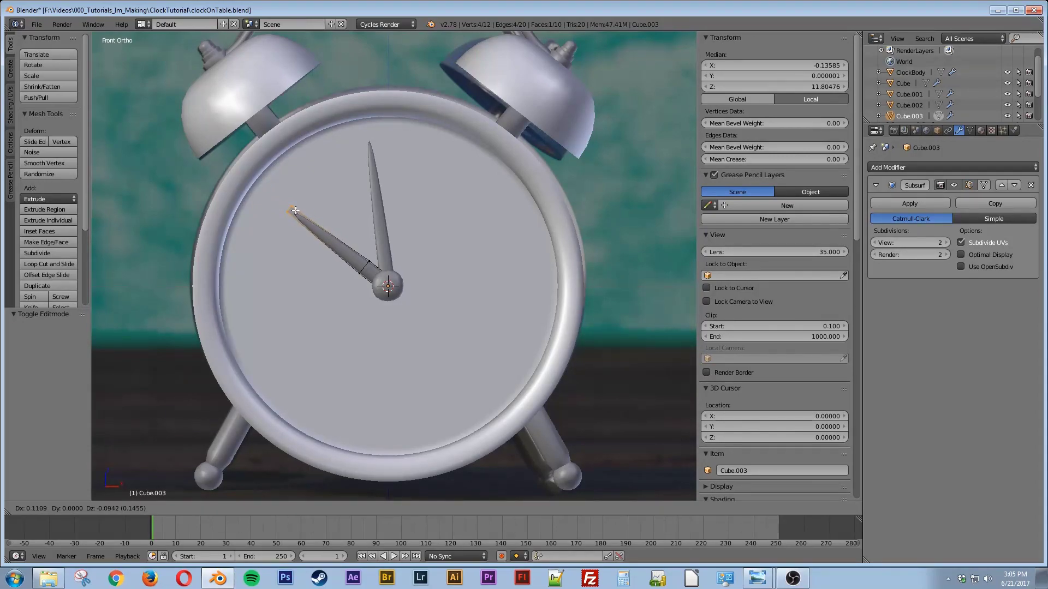
key(z)
key(z)
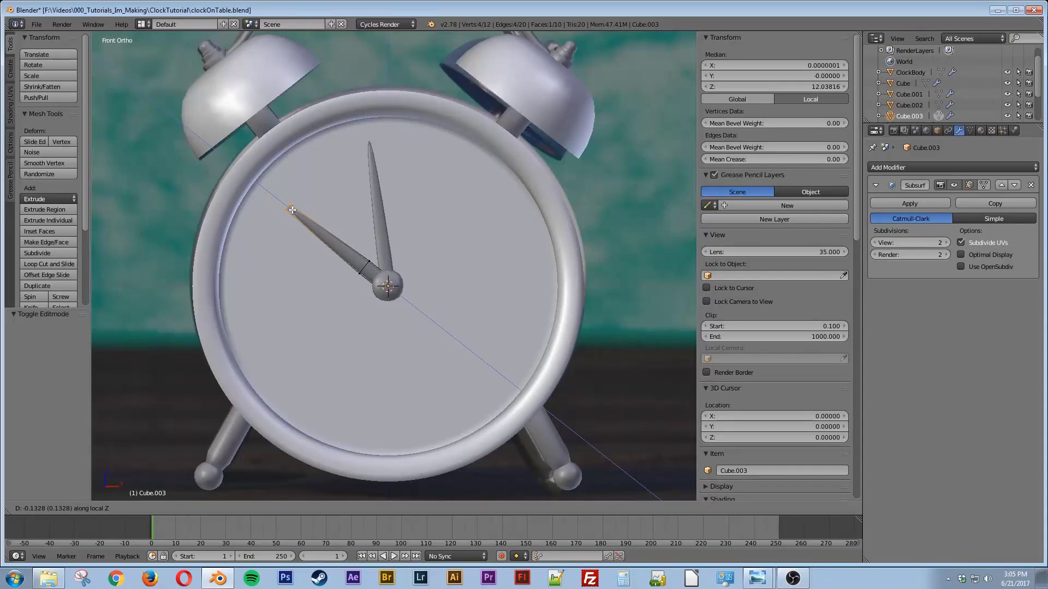
click(290, 209)
key(Tab)
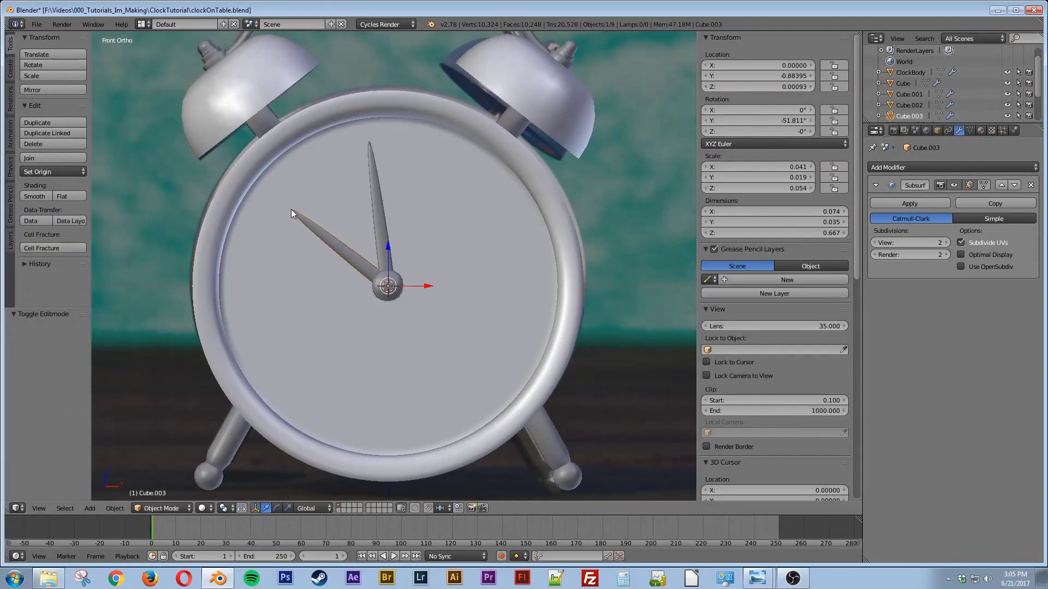
Rotate the short hand about -47.2° to point just below 9, checking it against the reference photo in wireframe
key(z)
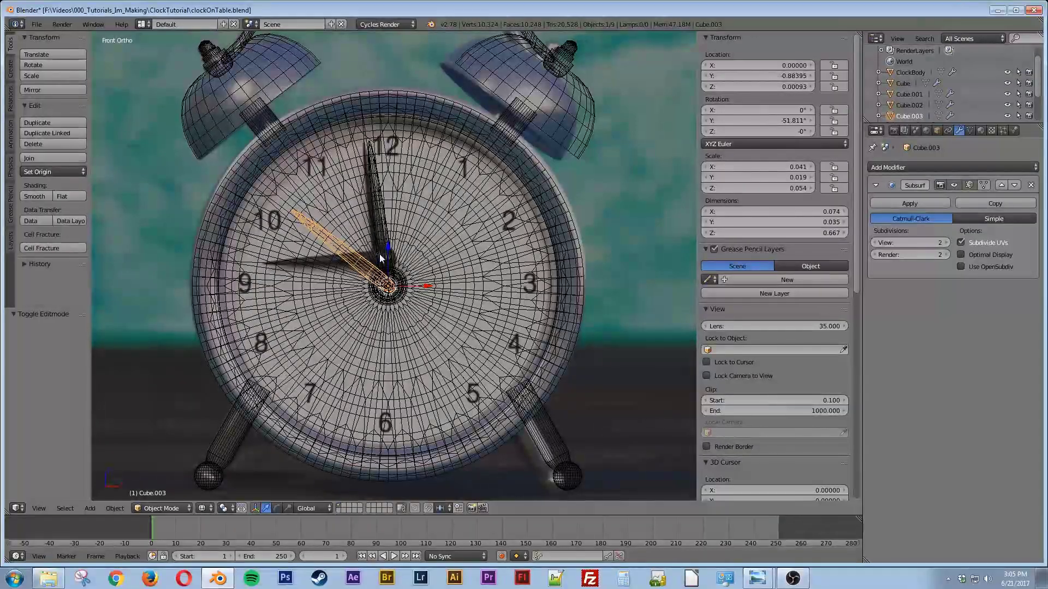
key(z)
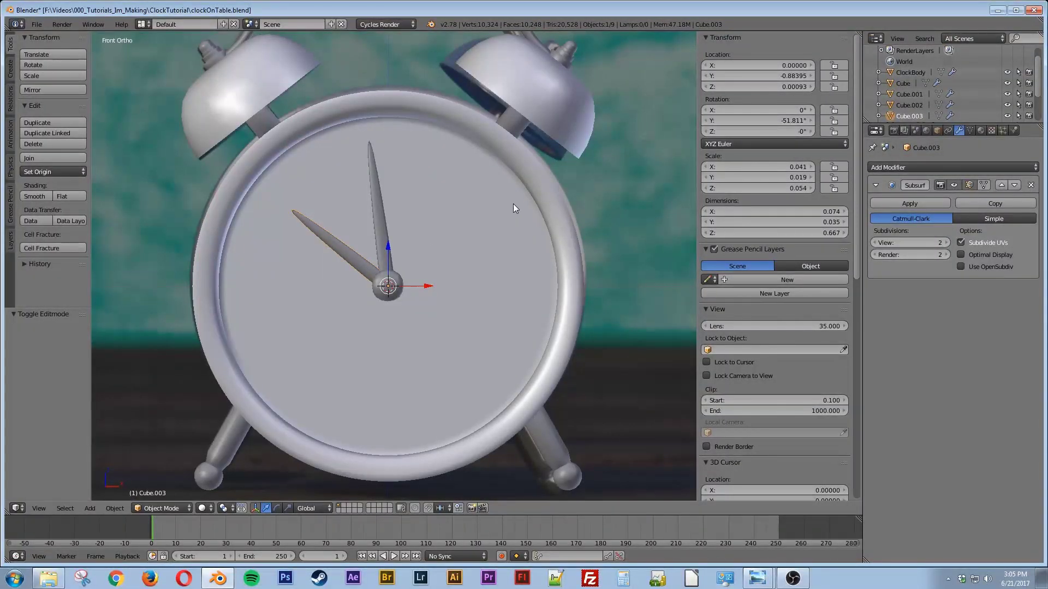
key(r)
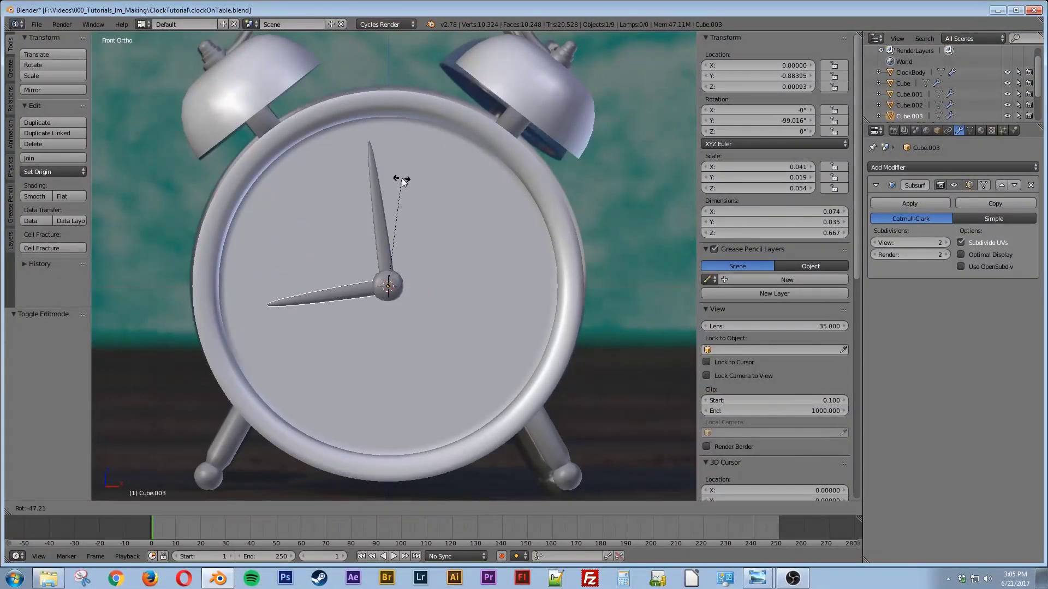
click(402, 180)
key(z)
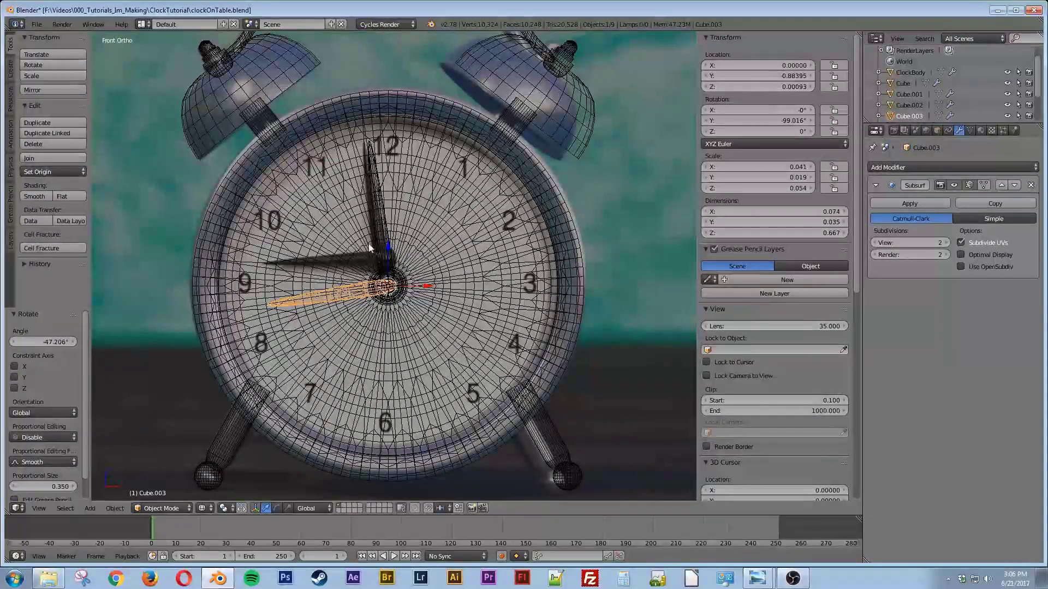
key(z)
Preview the clock with its hands in rendered shading, then return to solid shading
scroll(441, 359, up, 1)
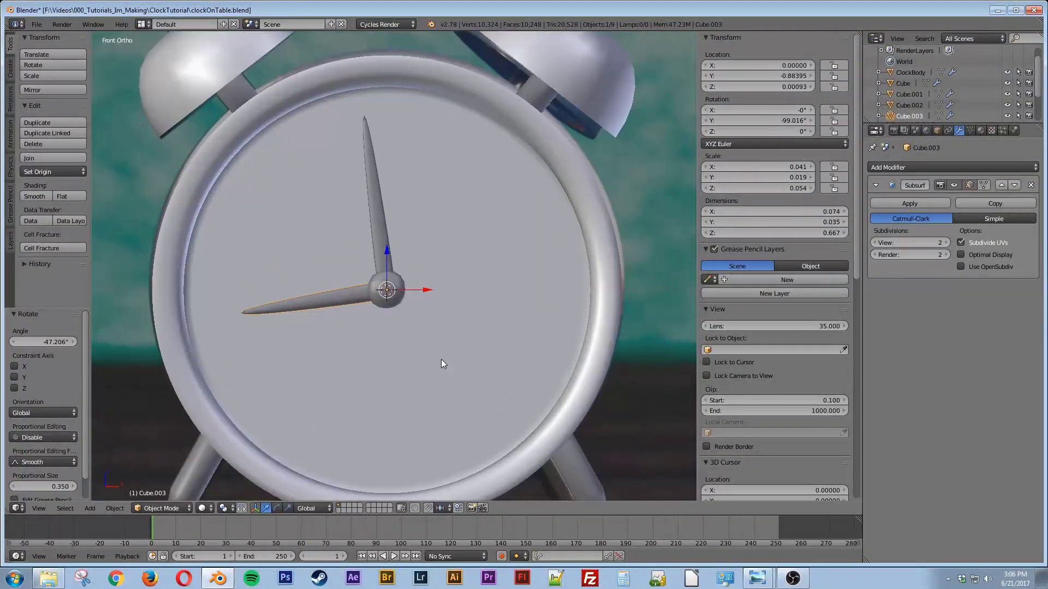
scroll(441, 359, down, 2)
key(shift+z)
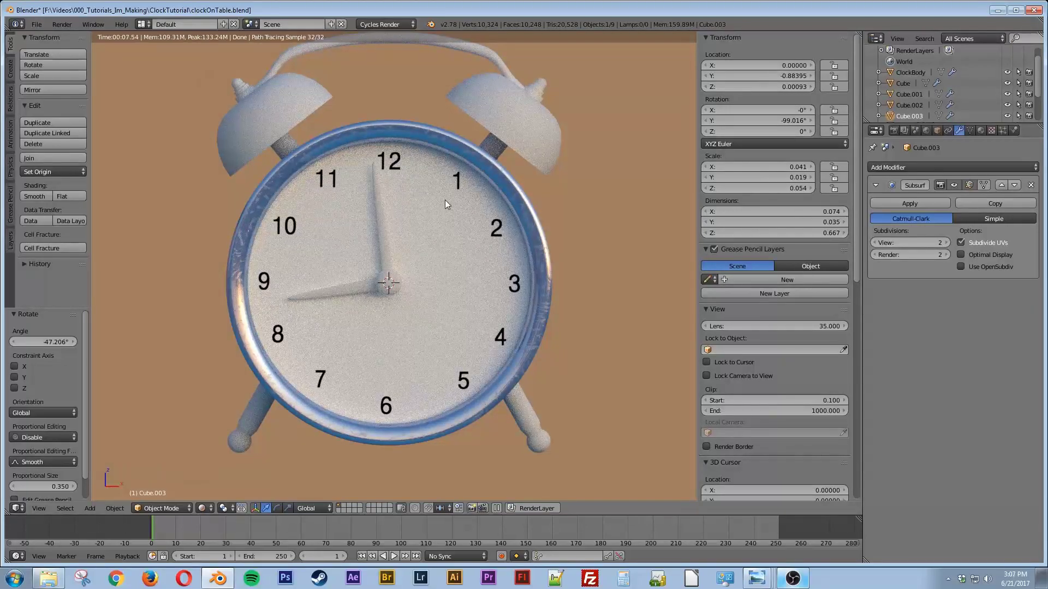
key(shift+z)
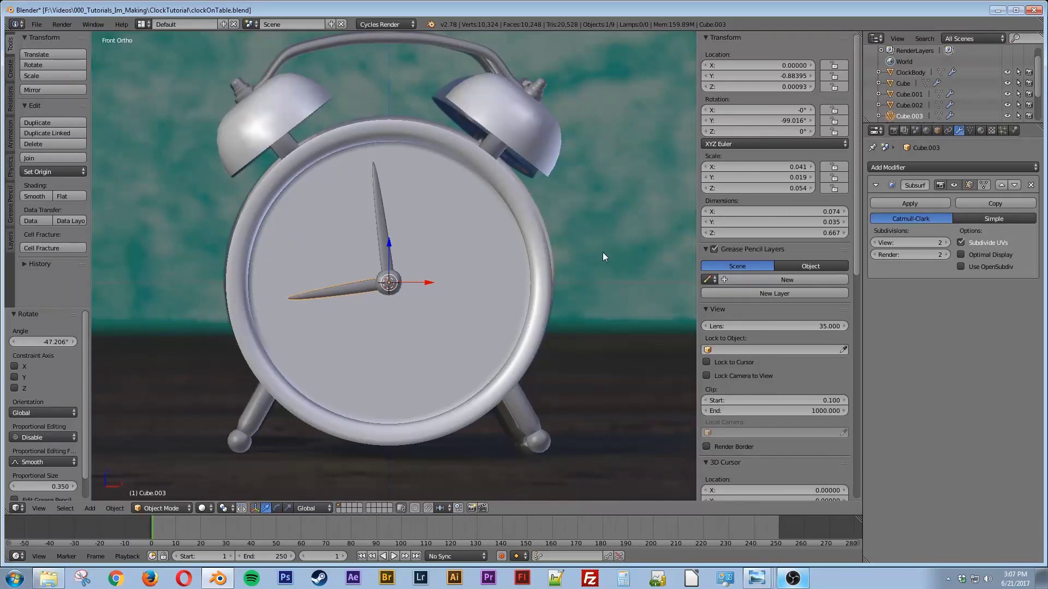
Add a new material to the short hand
click(980, 132)
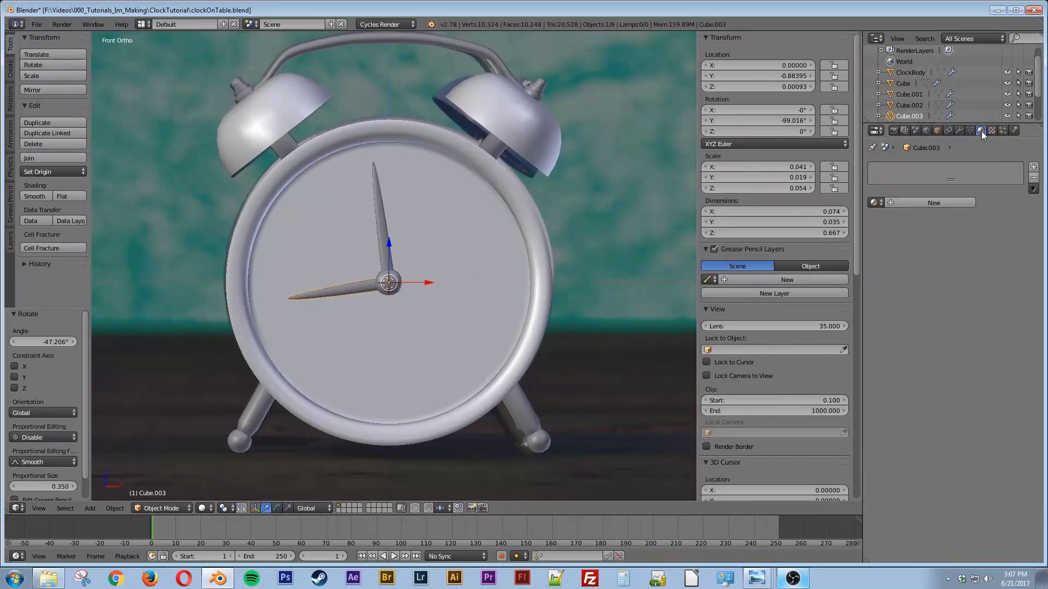
click(909, 202)
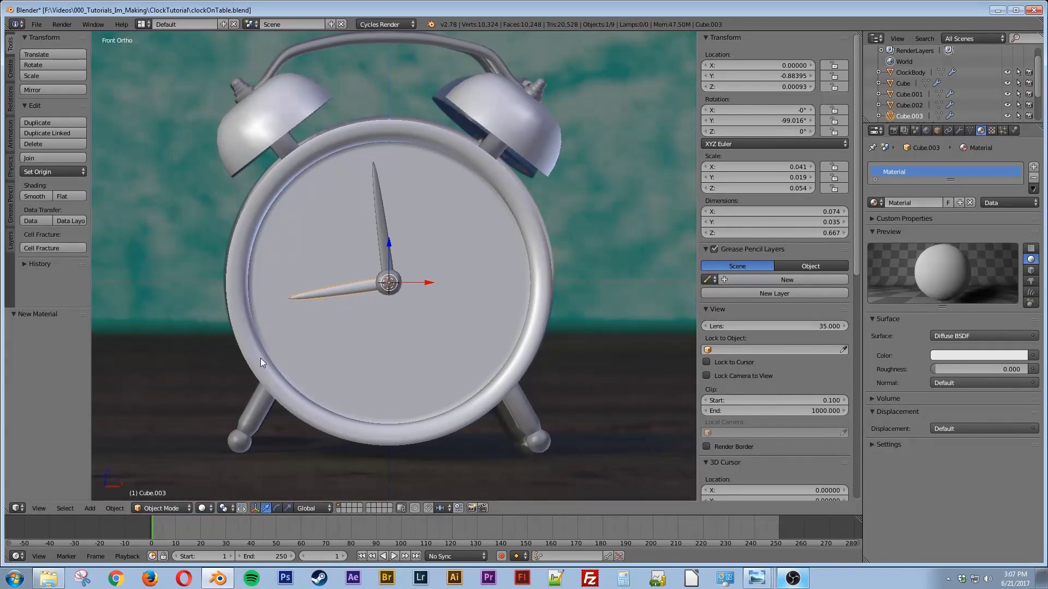
Split the 3D viewport horizontally into two areas and turn the lower one into a Node Editor
drag(7, 510, 18, 271)
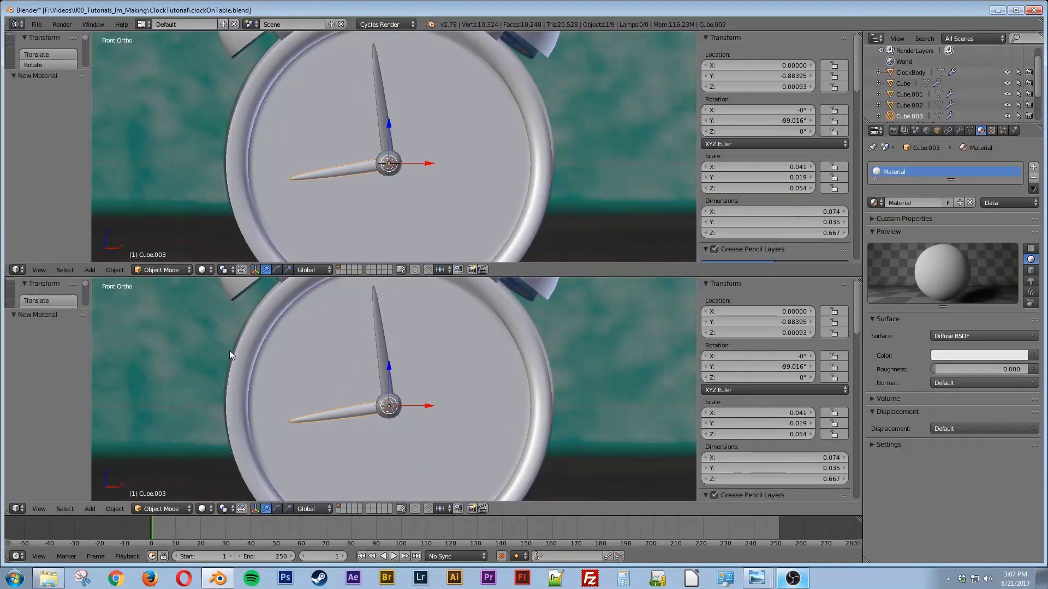
click(16, 509)
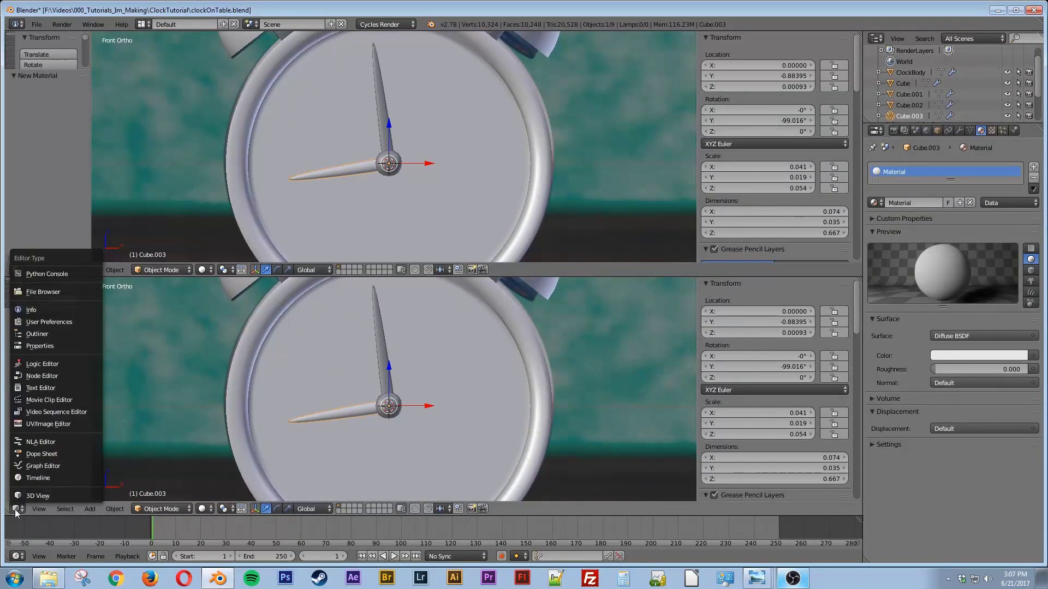
click(48, 376)
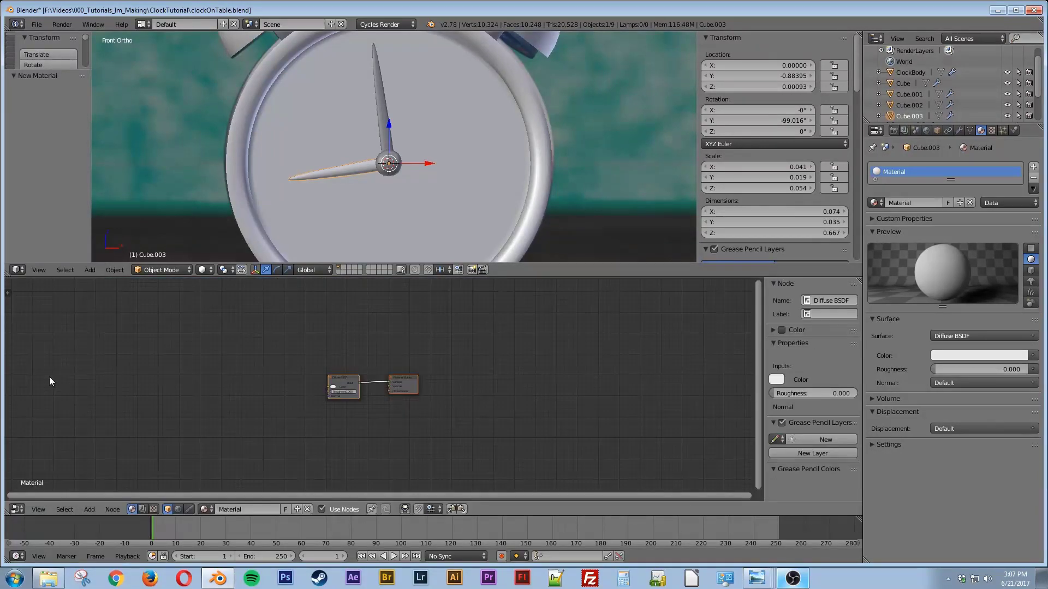
Darken the Diffuse BSDF colour of the short hand's material to near black, RGB 0.004
scroll(398, 427, up, 3)
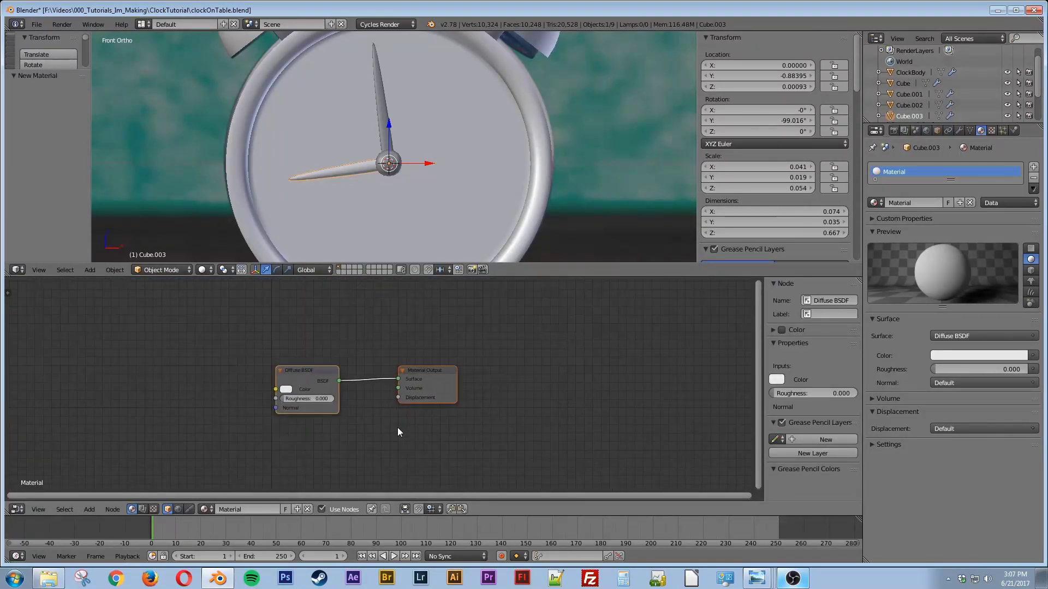
scroll(397, 427, up, 1)
middle_drag(375, 453, 435, 437)
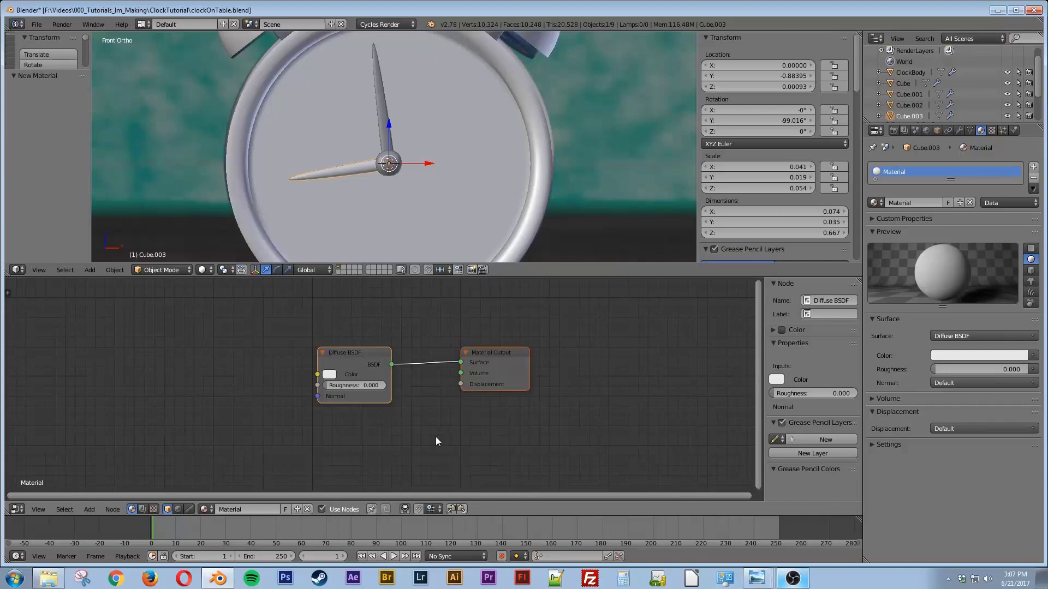
click(329, 375)
drag(408, 266, 409, 303)
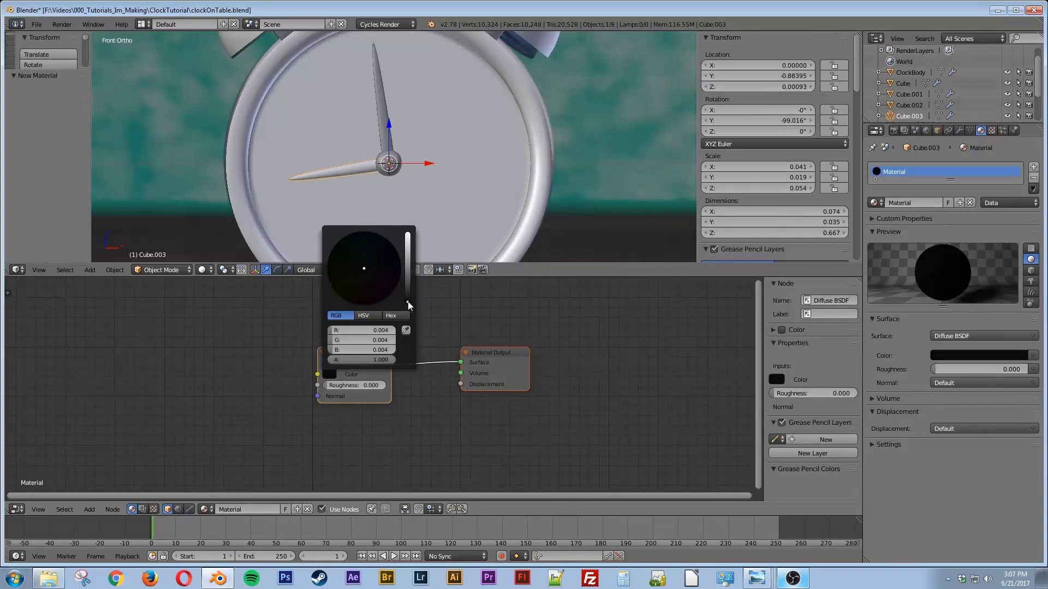
Add a Glossy BSDF node and place it directly below the Diffuse BSDF node
middle_drag(408, 433, 447, 380)
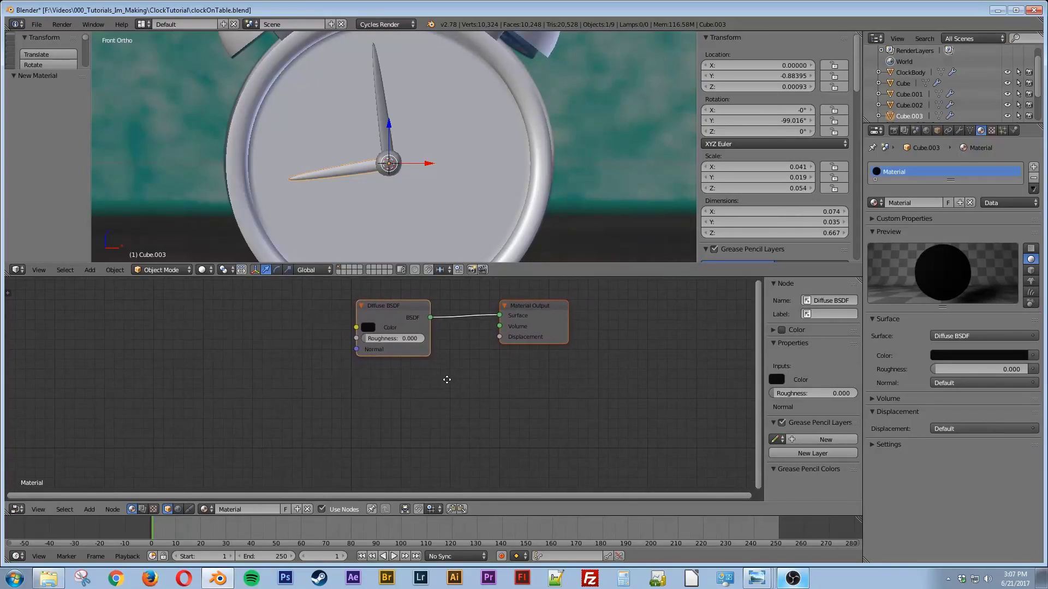
key(shift+a)
click(388, 414)
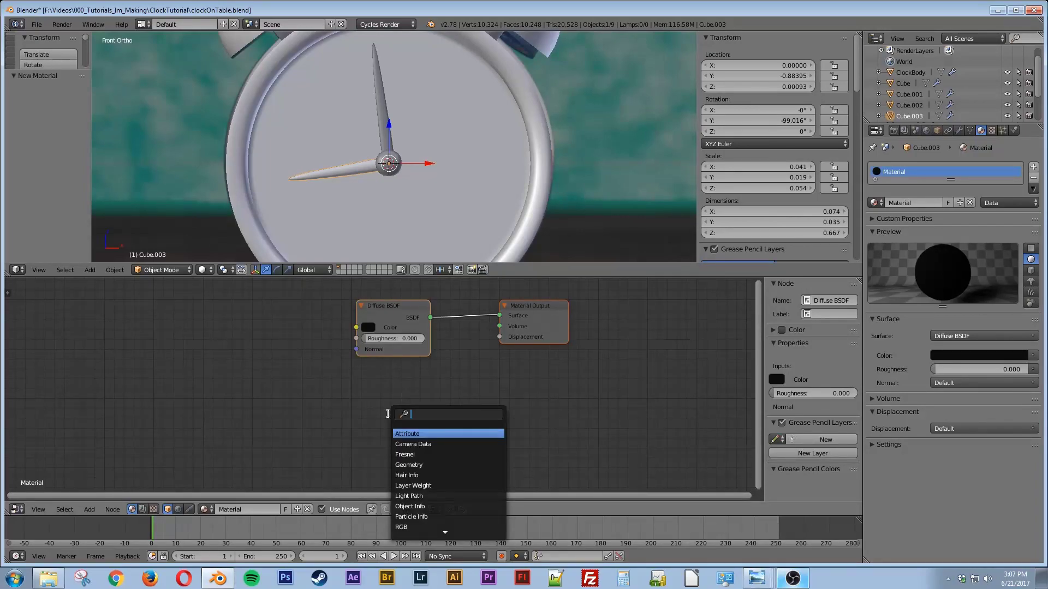
text(gloss)
key(Return)
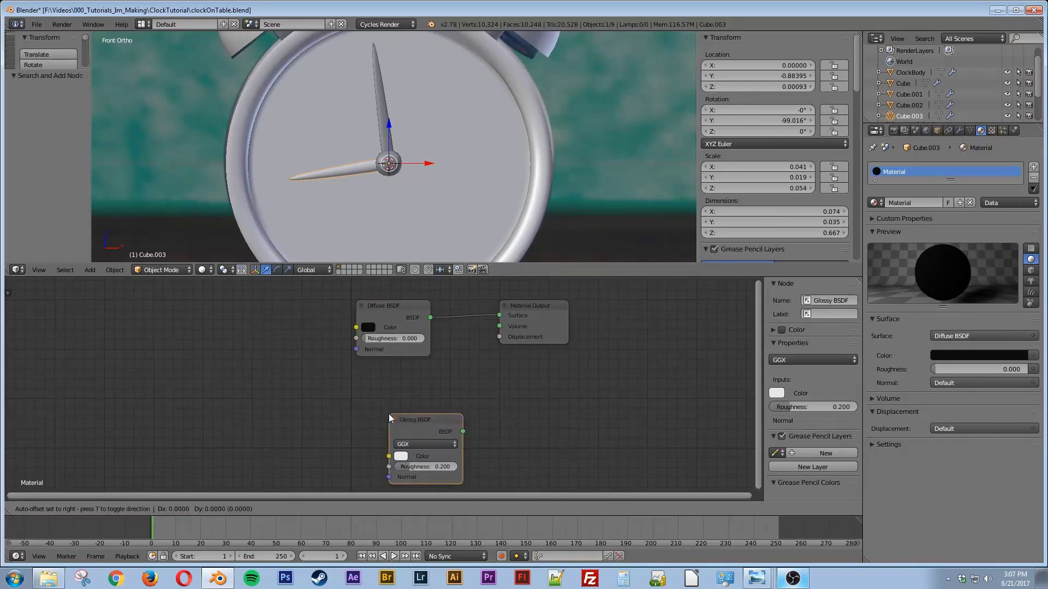
click(352, 369)
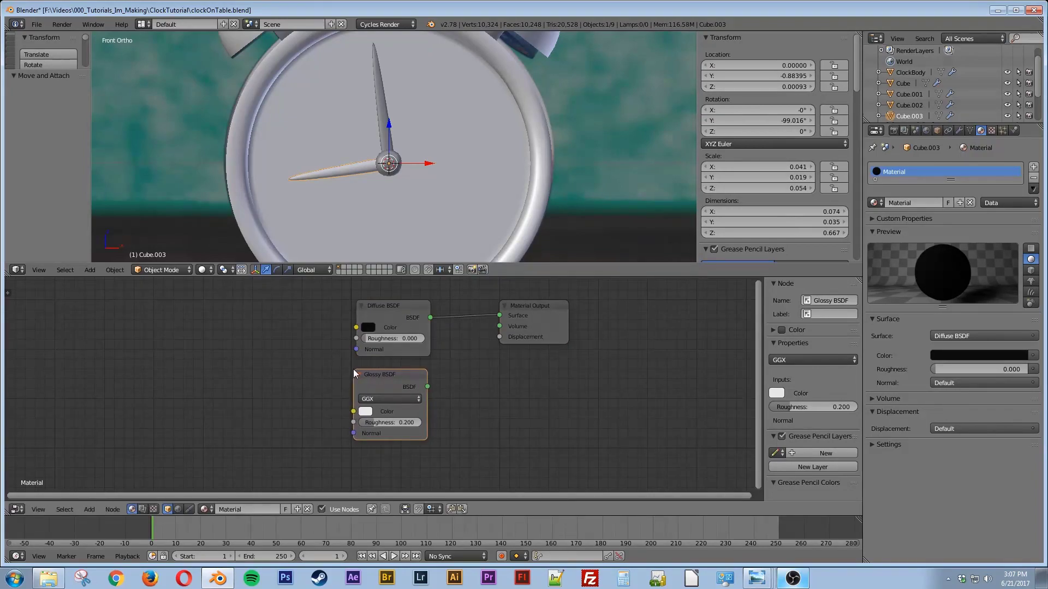
Insert a Mix Shader between the Diffuse BSDF and Material Output, and connect the Glossy BSDF to its second shader input
key(shift+a)
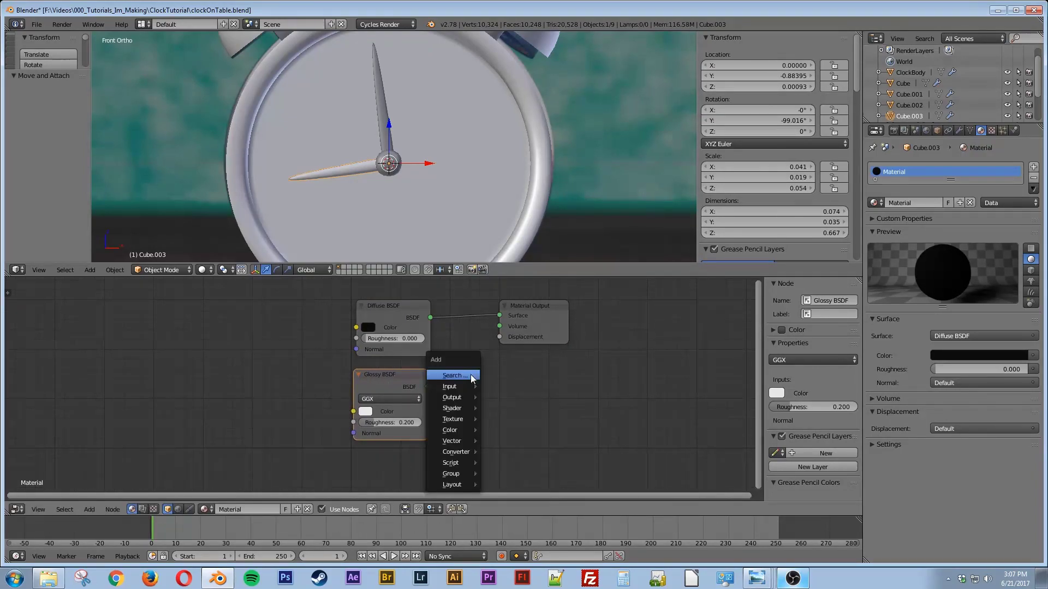
click(471, 374)
text(mix)
key(Return)
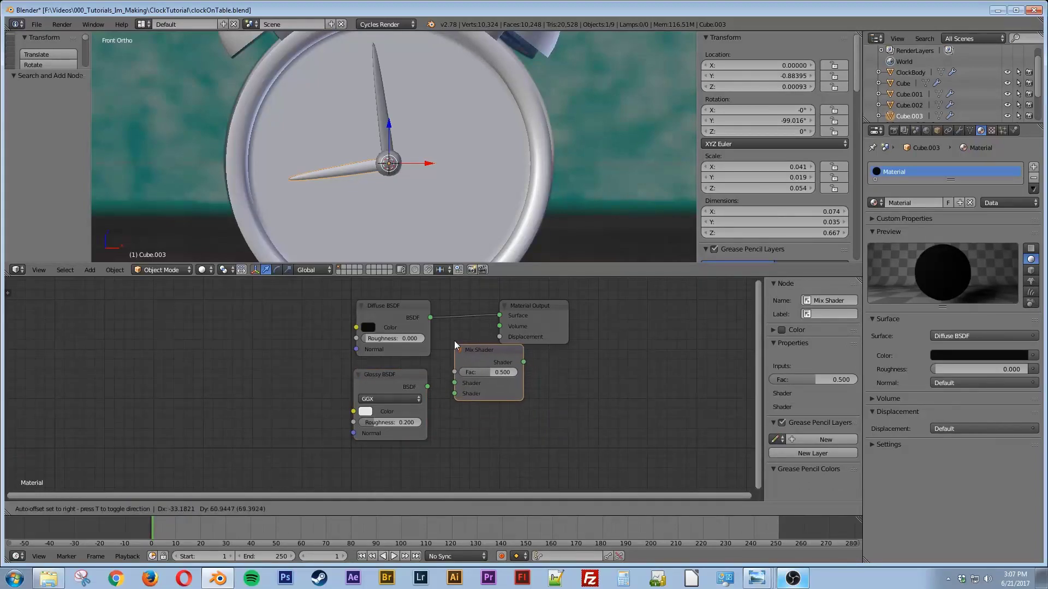
click(447, 315)
drag(428, 387, 471, 362)
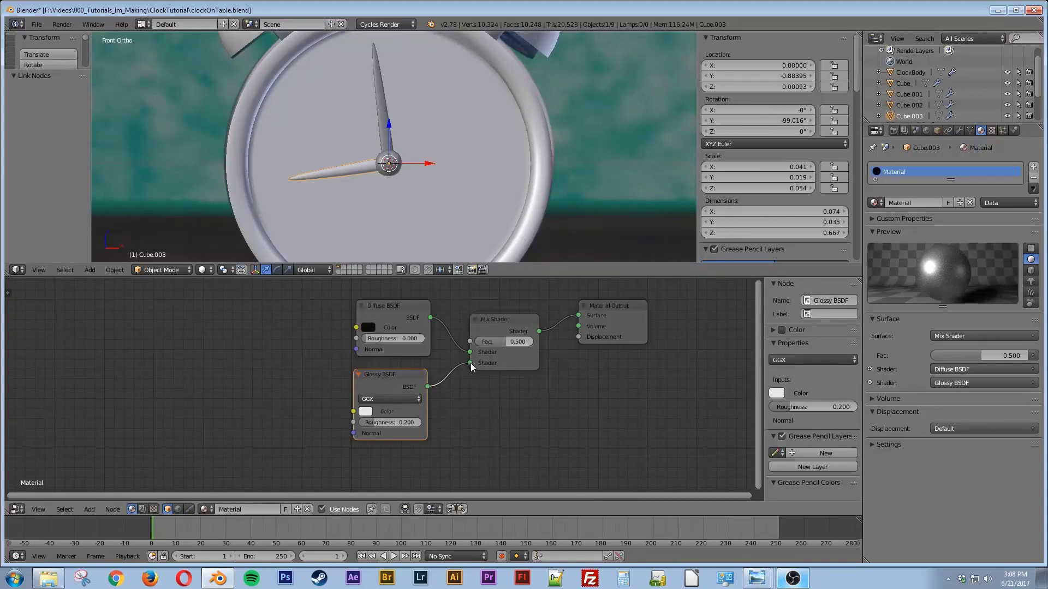
Add a Fresnel node beside the Glossy BSDF and connect its Fac output to the Glossy roughness
key(shift+a)
click(267, 385)
text(fre)
key(Return)
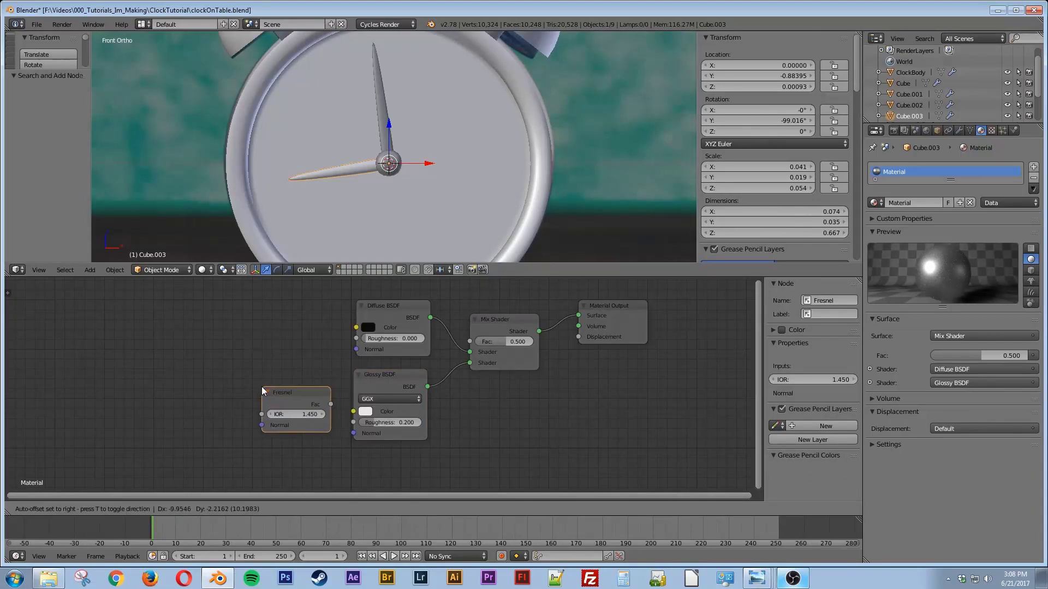
click(251, 390)
drag(320, 407, 353, 423)
Preview the clock in rendered shading and lower the Mix Shader factor to 0.100
key(shift+z)
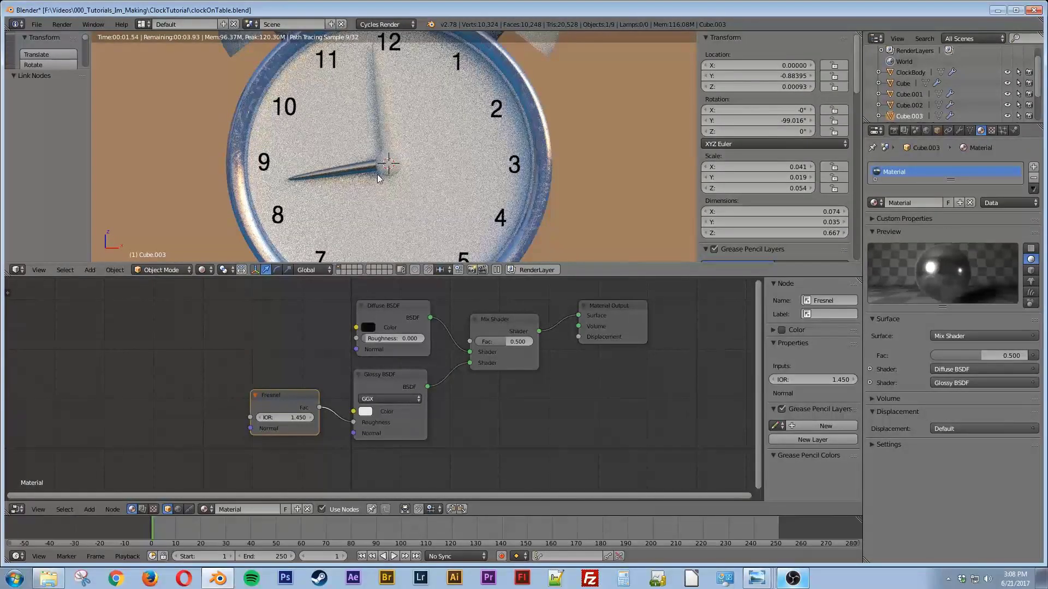
mouse_move(504, 342)
mouse_down()
mouse_move(525, 343)
mouse_move(486, 345)
mouse_up()
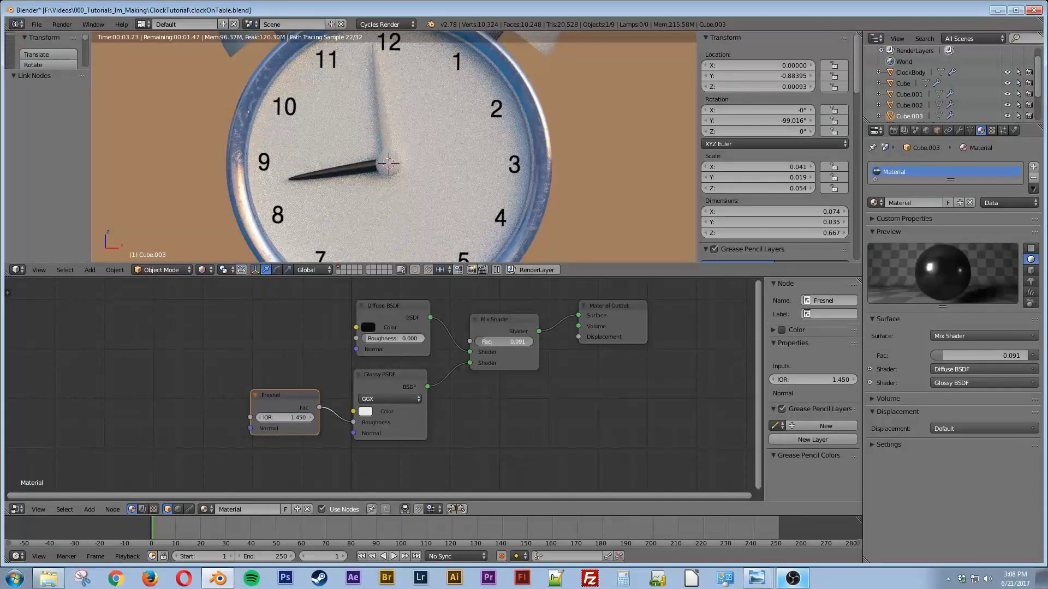
click(490, 342)
key(Return)
Assign the short hand's black material, Material, to the long hand and the centre hub
right_click(384, 125)
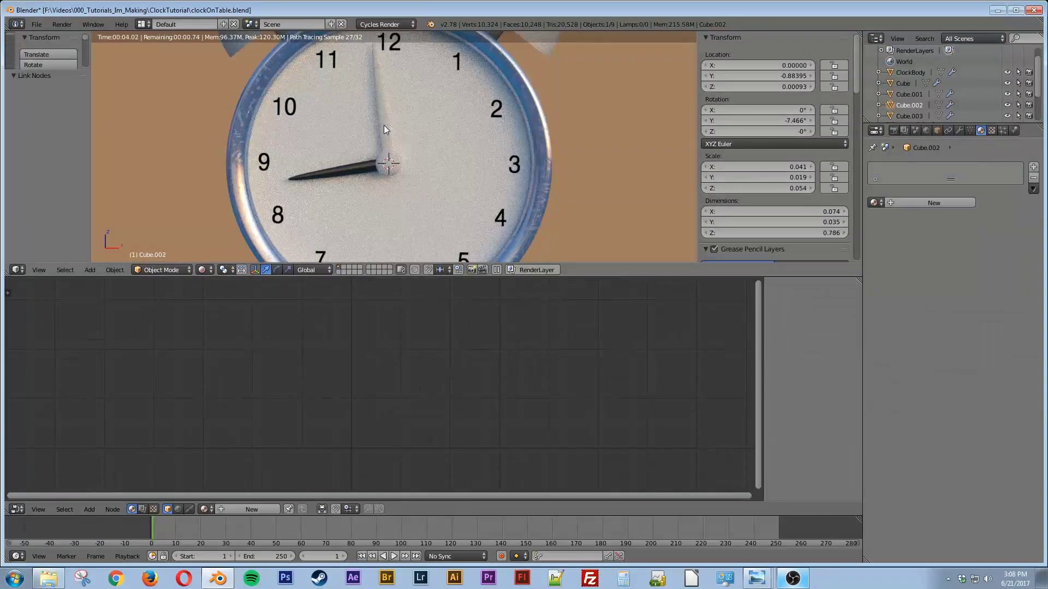
click(875, 203)
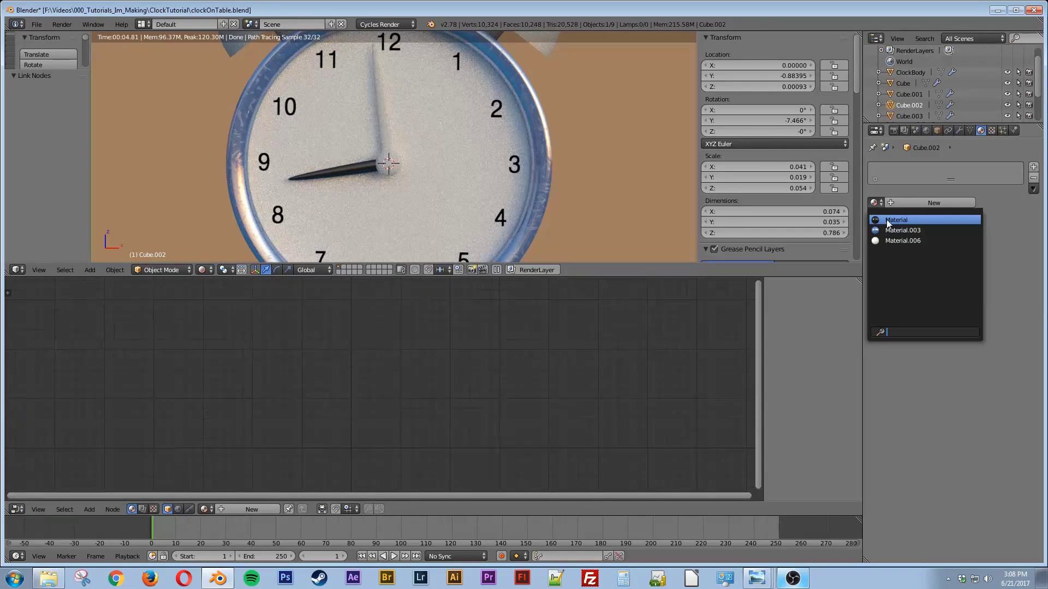
click(888, 220)
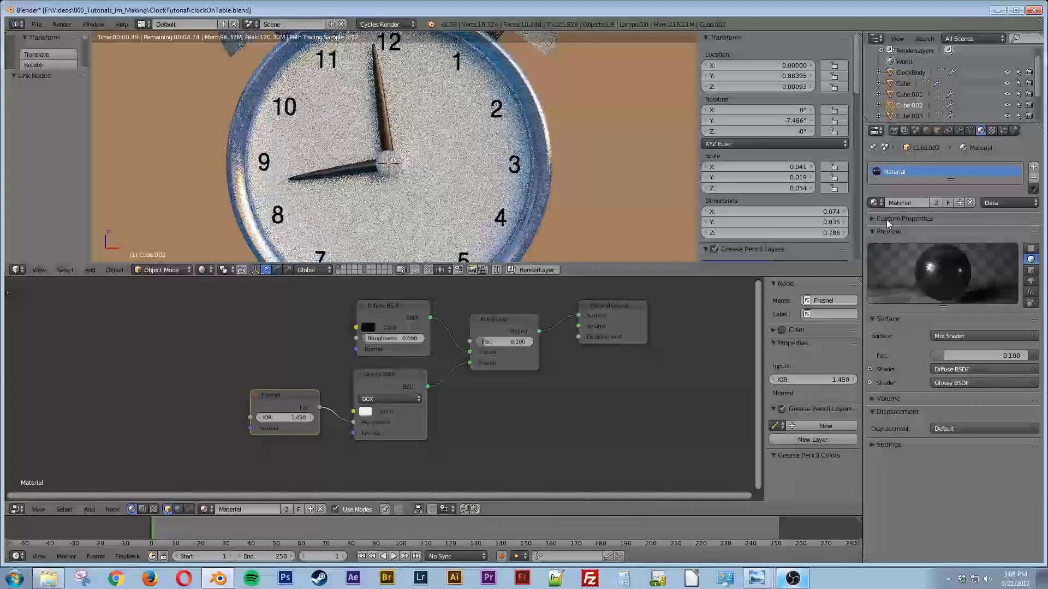
right_click(386, 166)
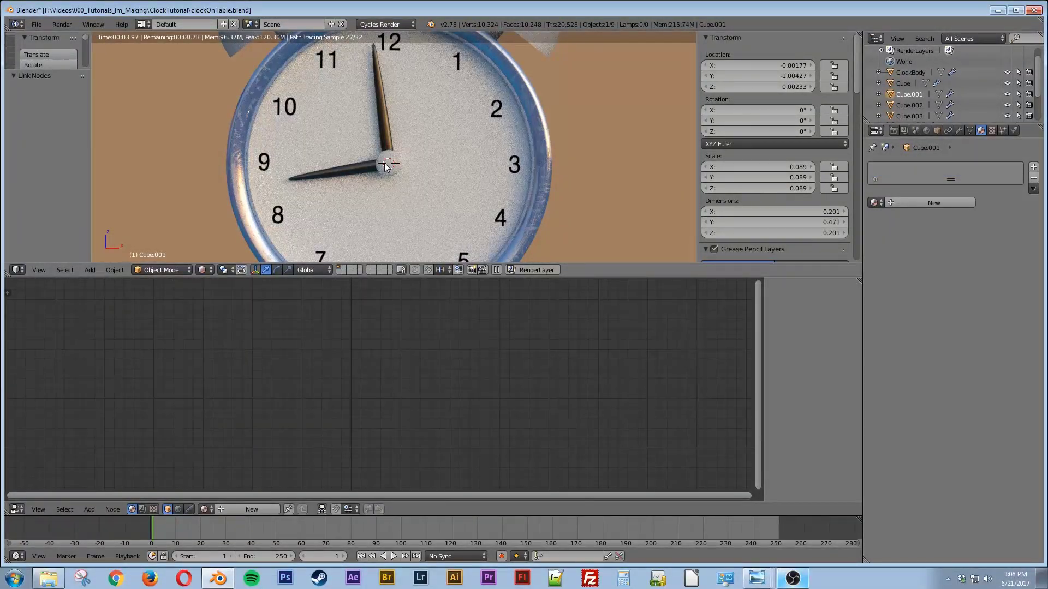
click(874, 202)
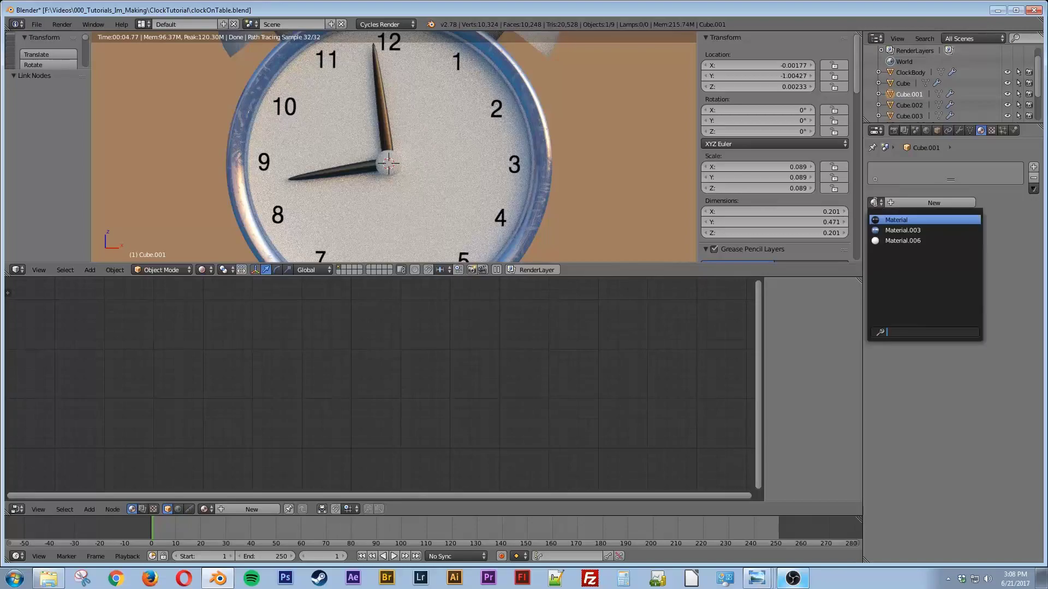
click(896, 220)
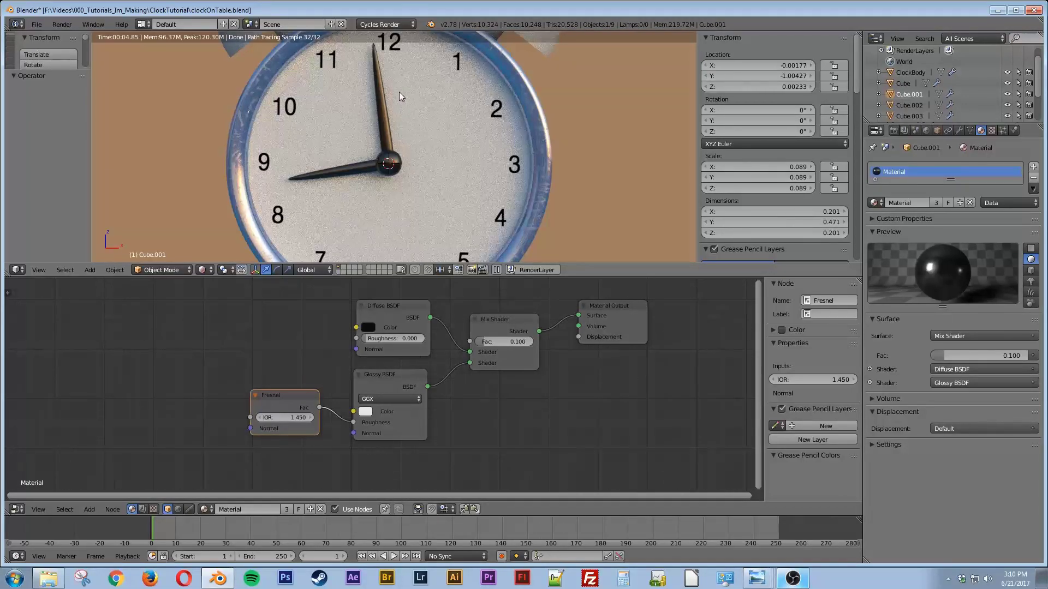
Assign the existing black material, Material, to the supports beneath the bells
shift+middle_drag(398, 90, 432, 159)
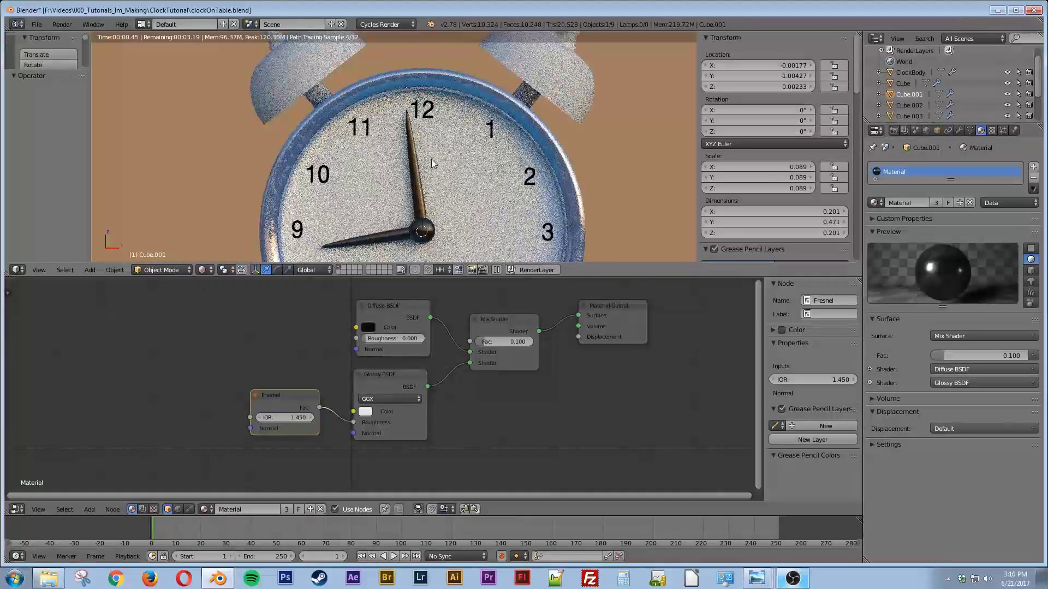
right_click(321, 95)
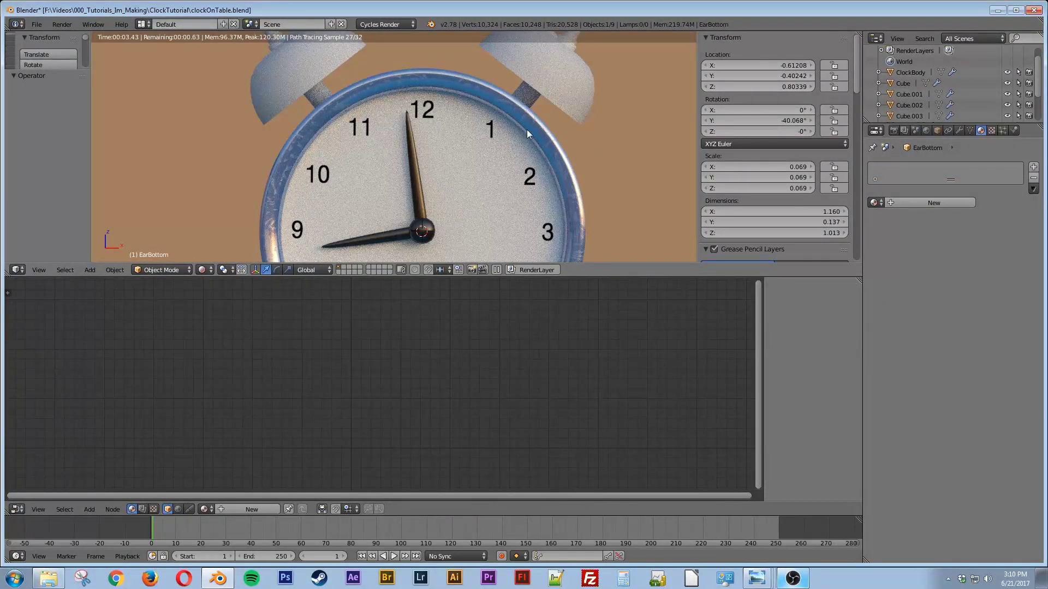
click(875, 202)
click(889, 221)
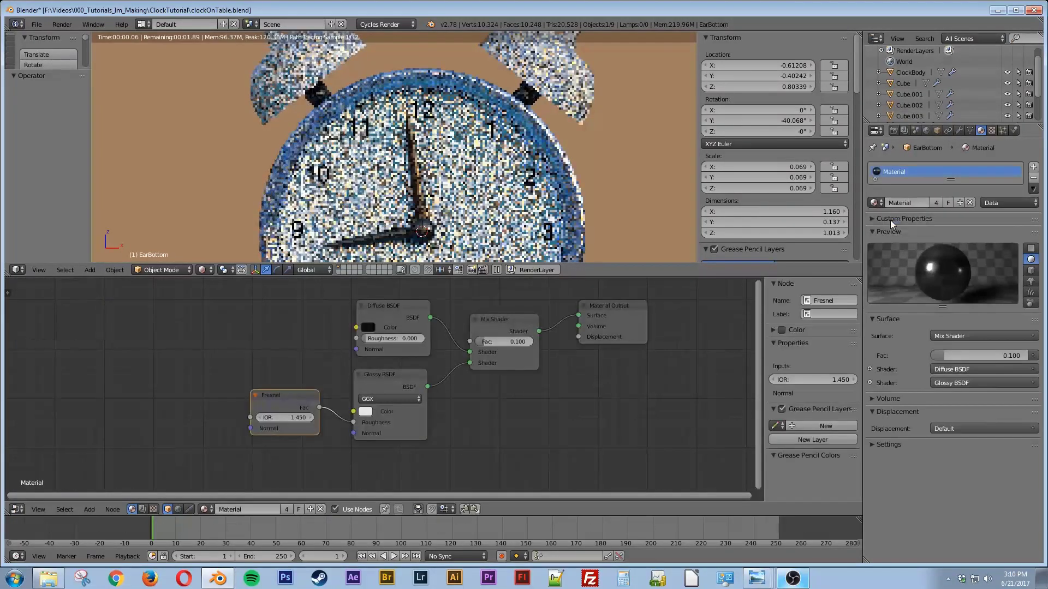
Duplicate the bell supports' material as a separate new one and lighten its Diffuse BSDF colour to grey
click(958, 202)
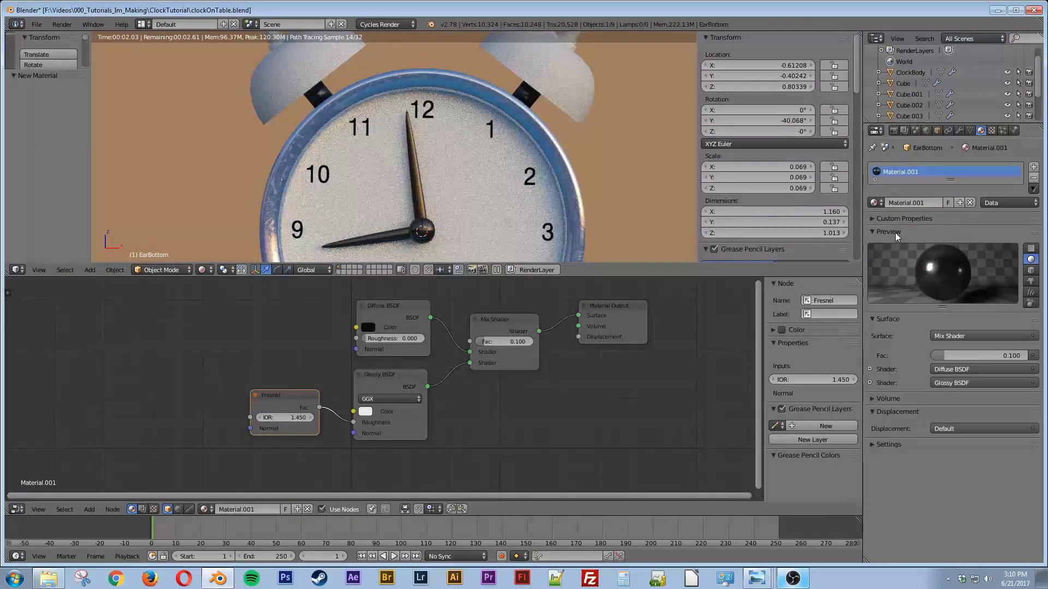
click(368, 327)
click(447, 218)
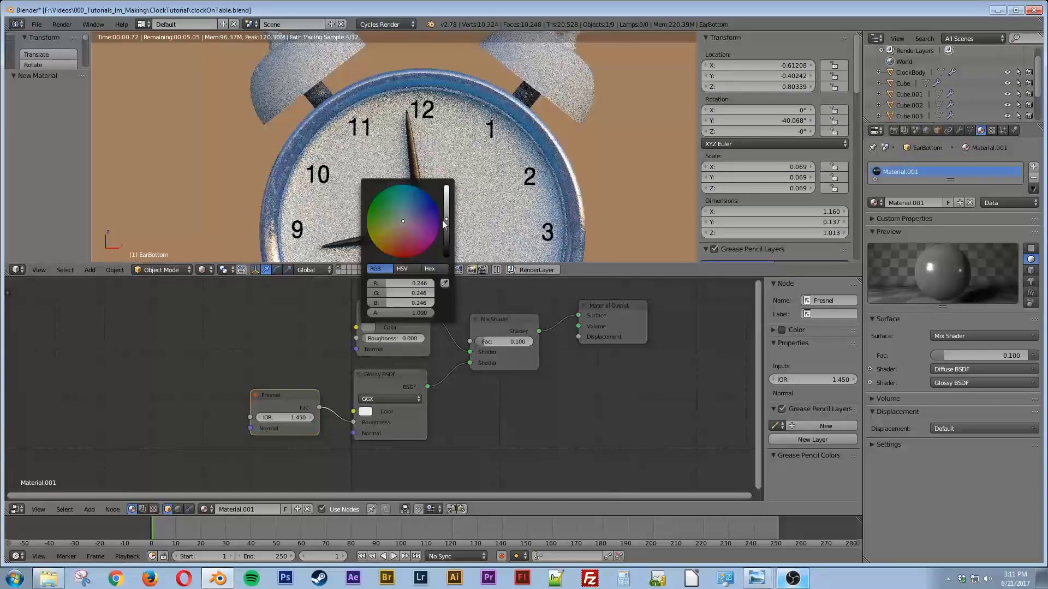
drag(447, 215, 447, 205)
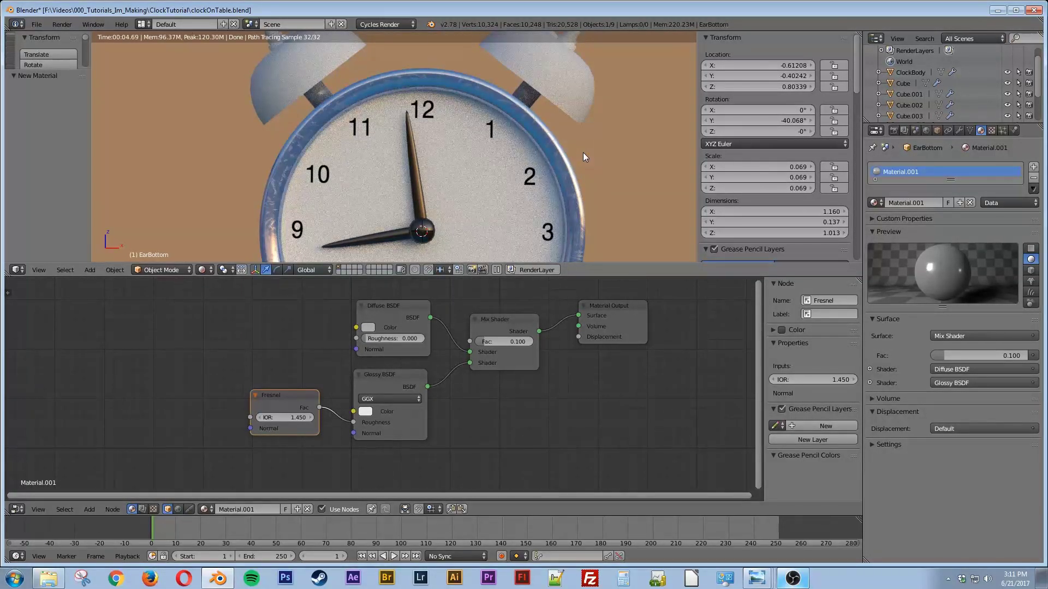
Assign the existing blue metallic material, Material.003, to the bells
shift+middle_drag(564, 125, 574, 187)
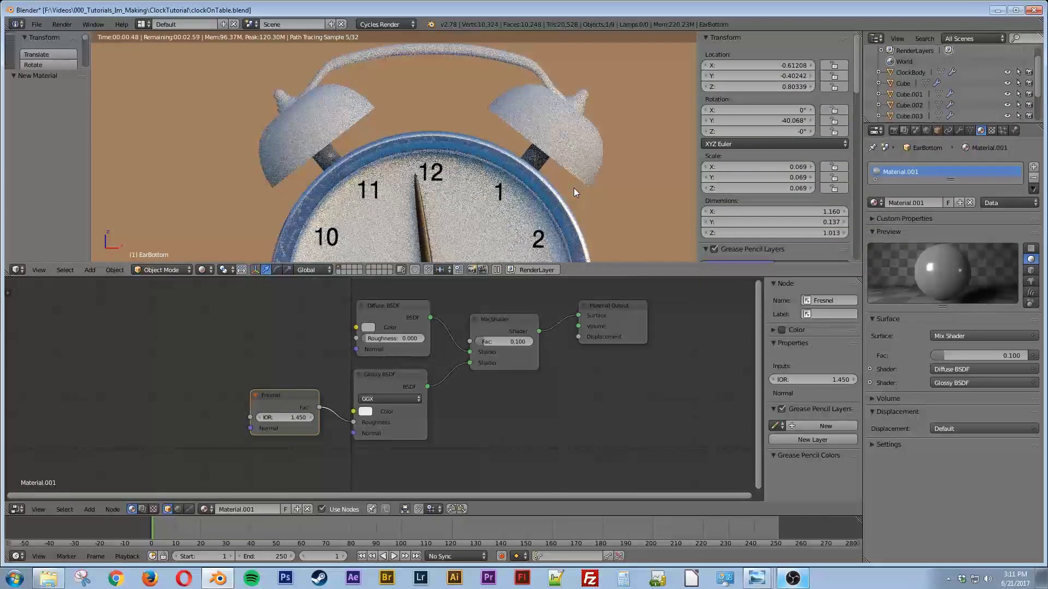
right_click(543, 140)
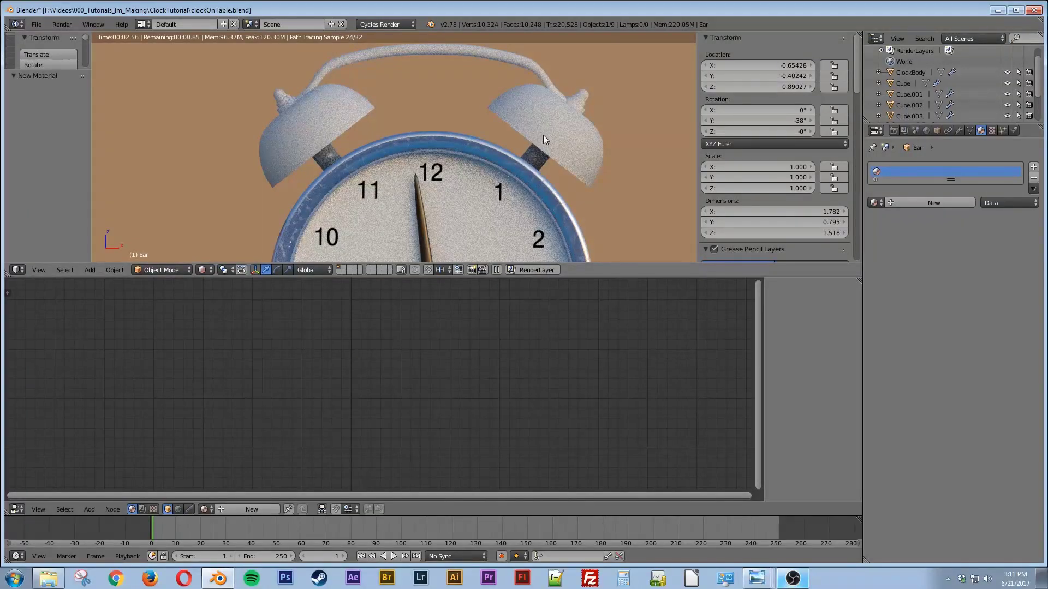
click(874, 202)
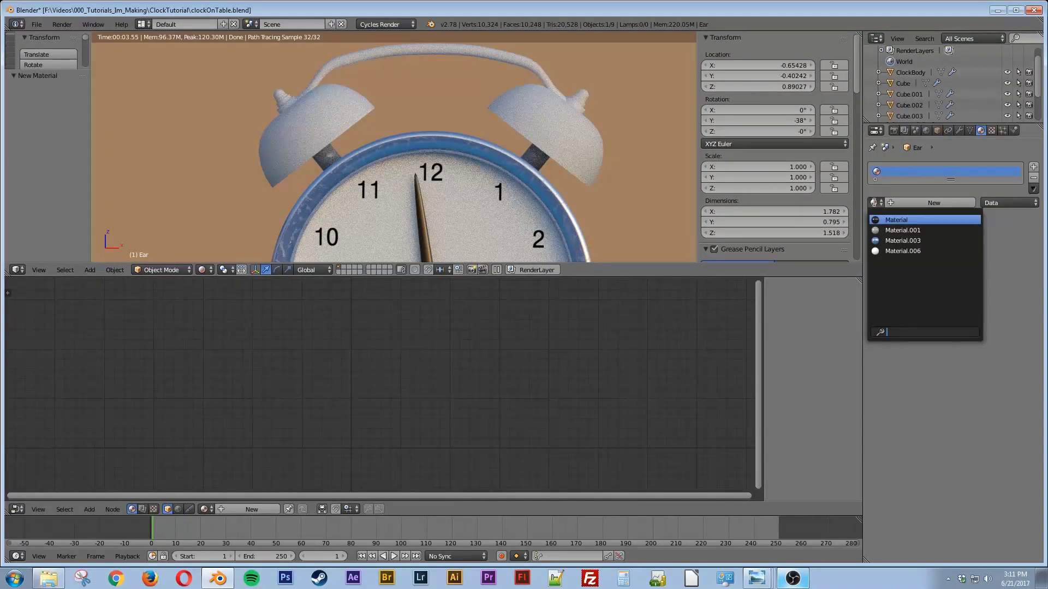
click(893, 240)
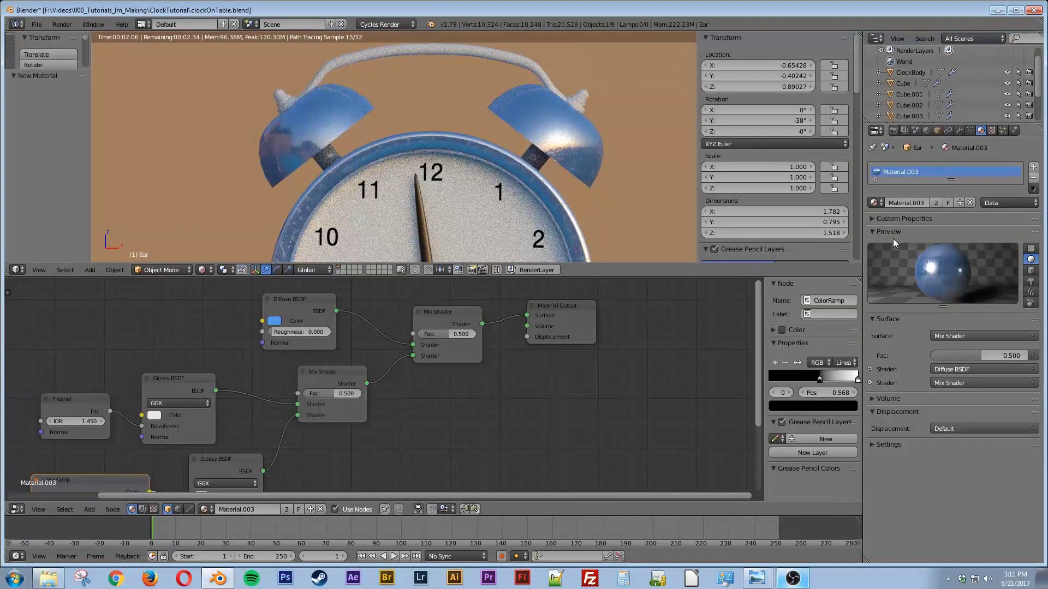
Assign the grey material, Material.001, to the knobs on top of the bells
right_click(581, 98)
click(873, 202)
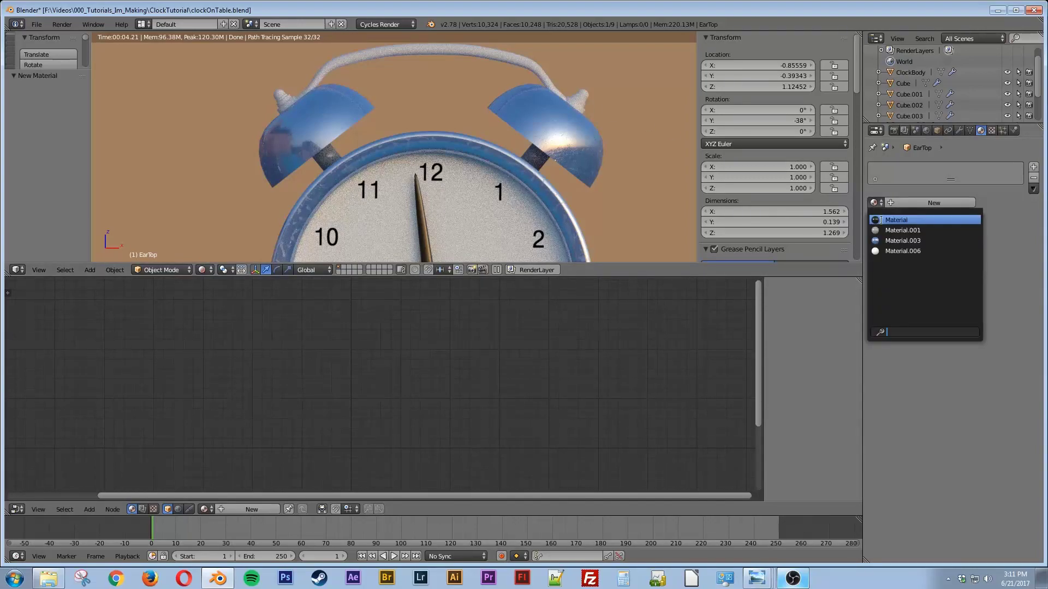
click(901, 230)
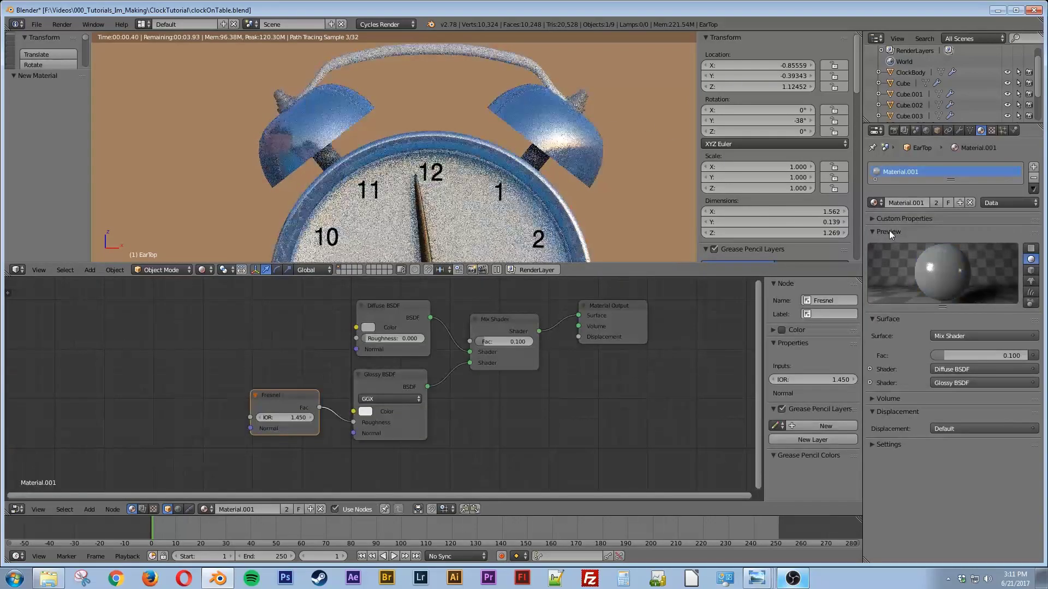
Assign the existing grey material, Material.001, to the carrying handle above the bells
right_click(515, 64)
click(873, 202)
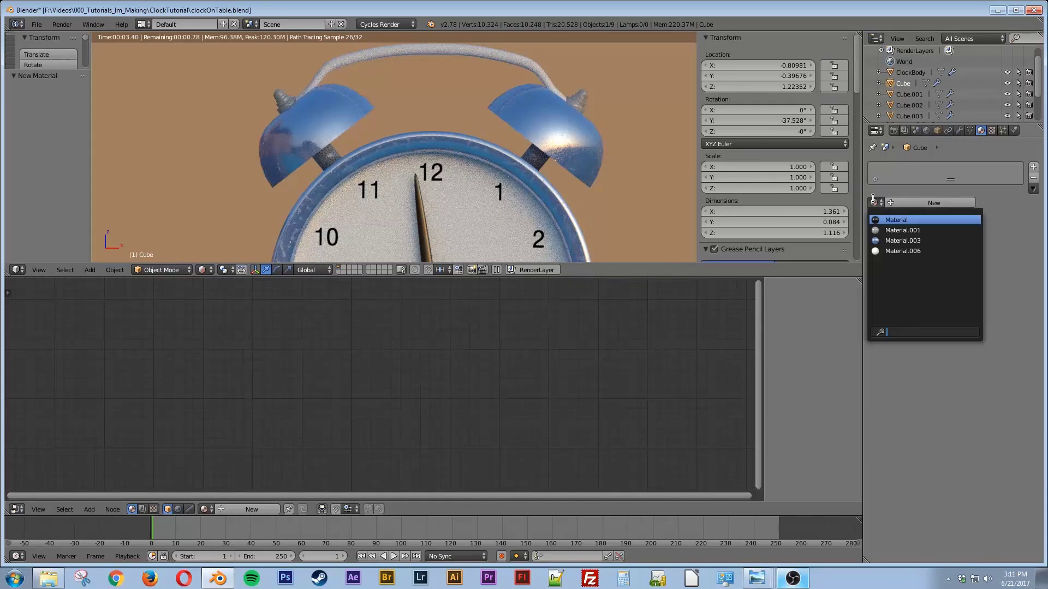
click(894, 230)
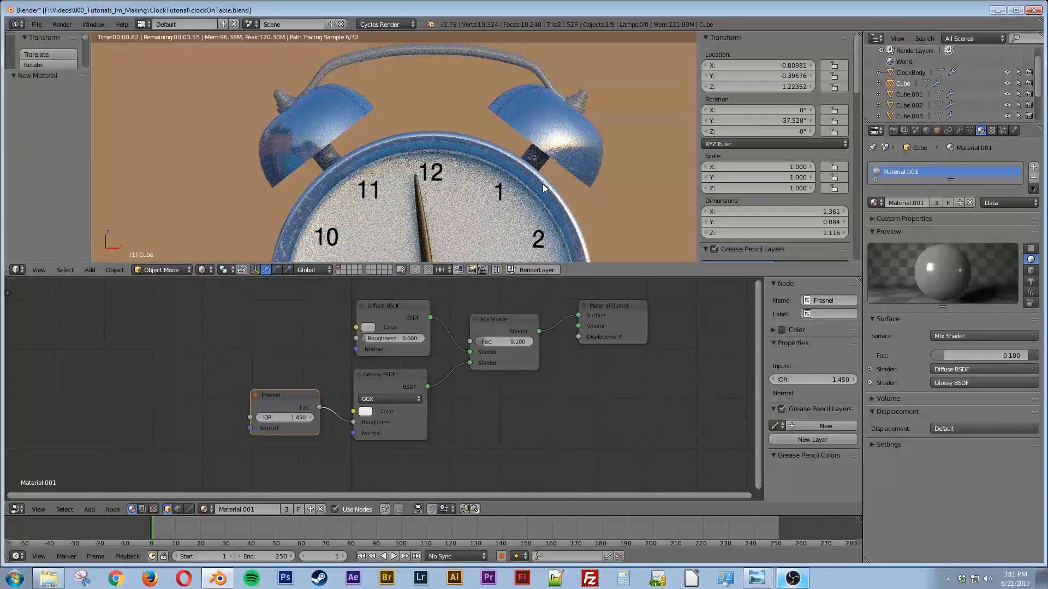
Assign the existing grey material, Material.001, to the clock's legs
scroll(466, 205, down, 5)
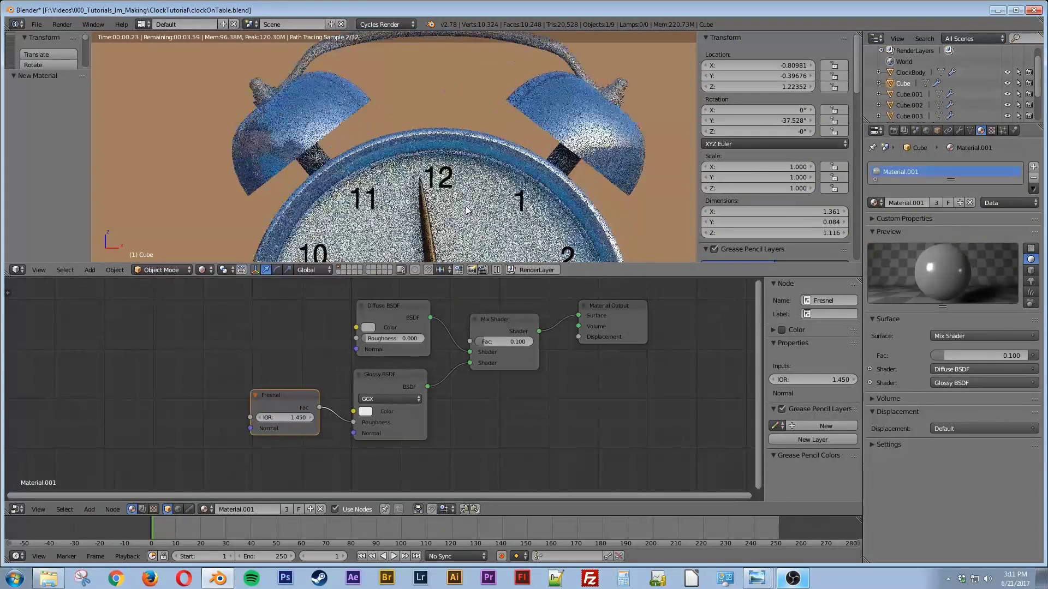
scroll(472, 161, down, 2)
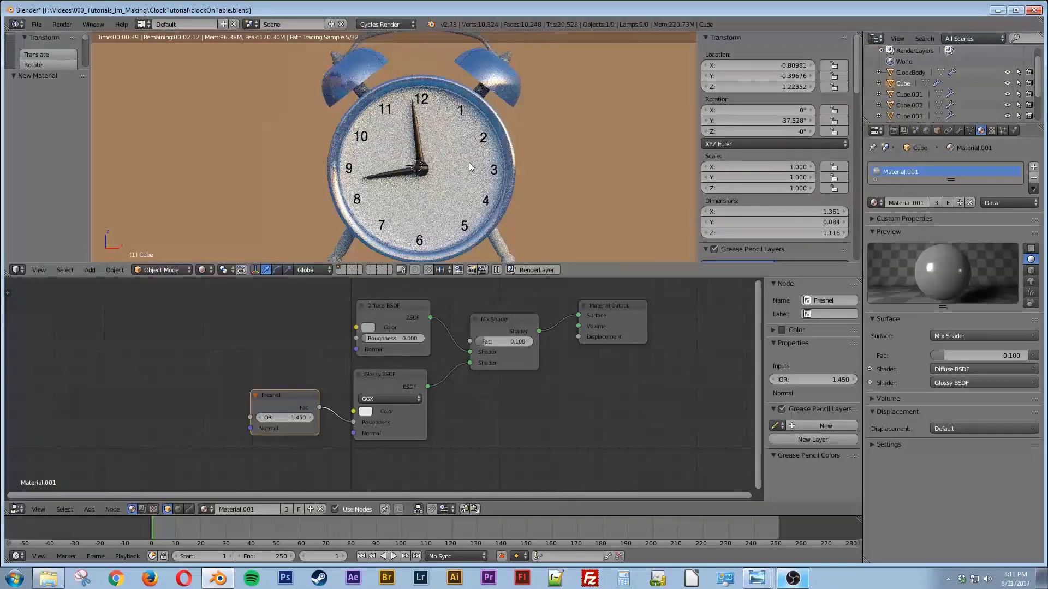
right_click(352, 227)
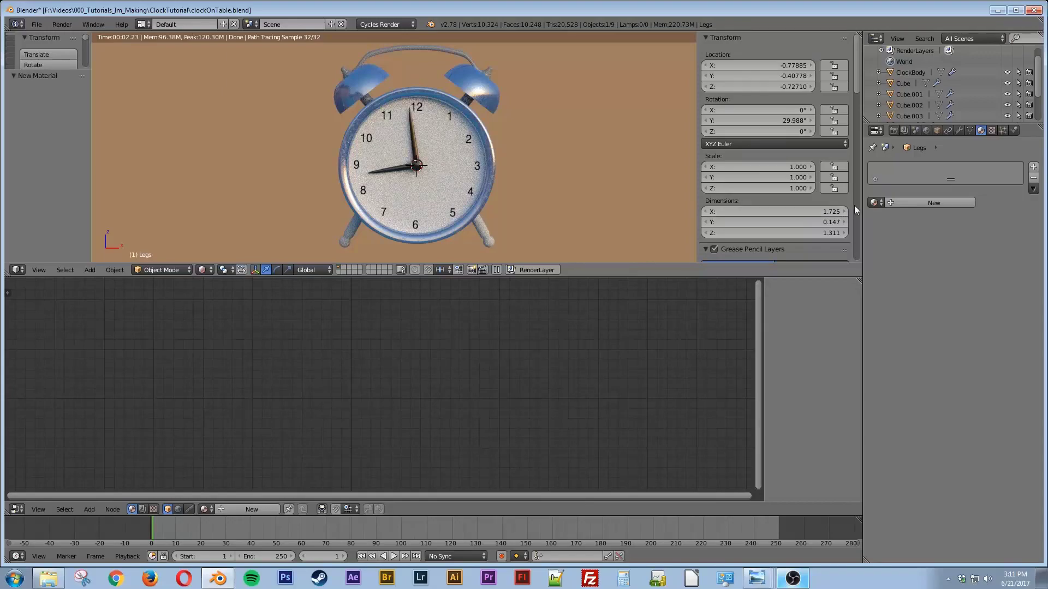
click(874, 202)
click(895, 227)
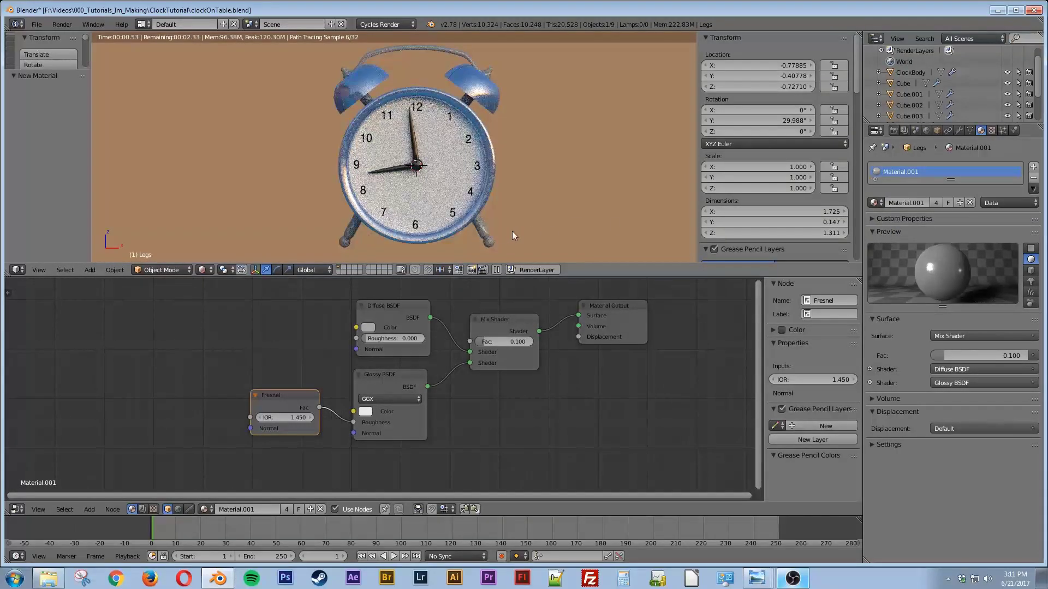
Make the grey material glossier by setting its Mix Shader factor to 0.5
scroll(514, 224, up, 1)
shift+middle_drag(514, 224, 512, 202)
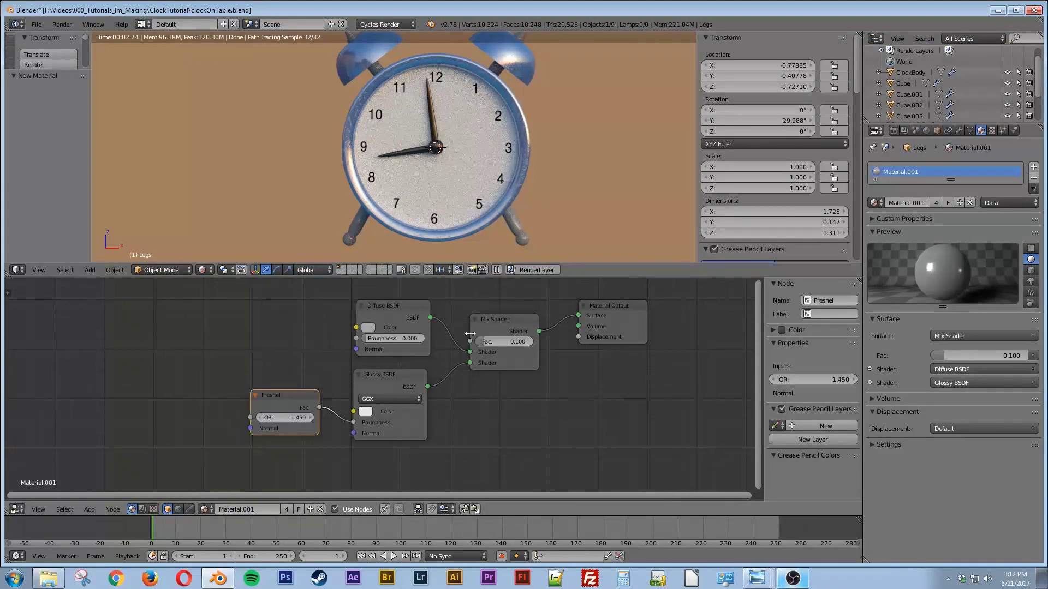
drag(489, 340, 542, 340)
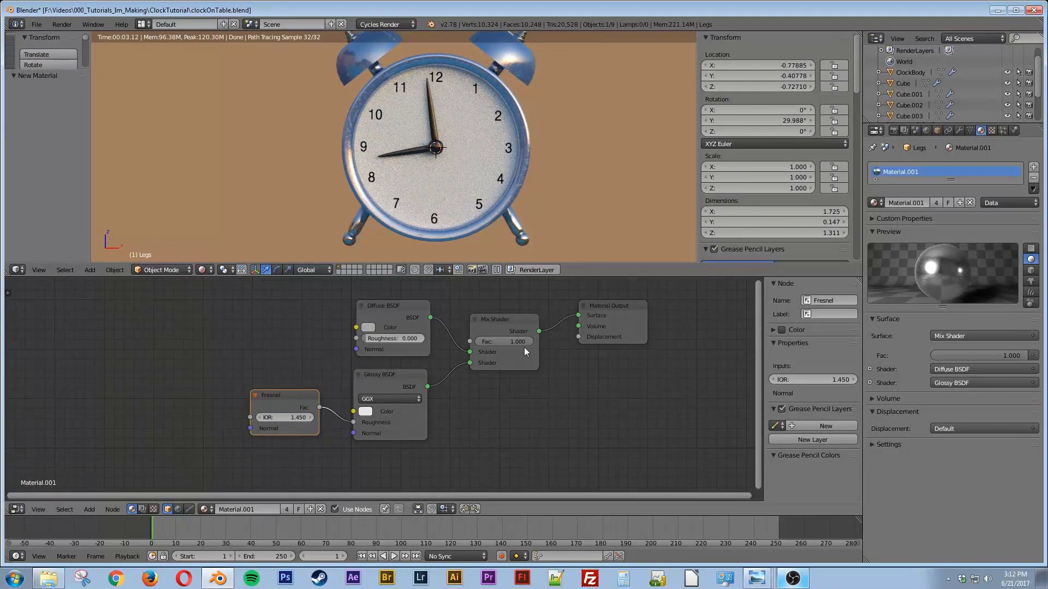
drag(528, 344, 505, 342)
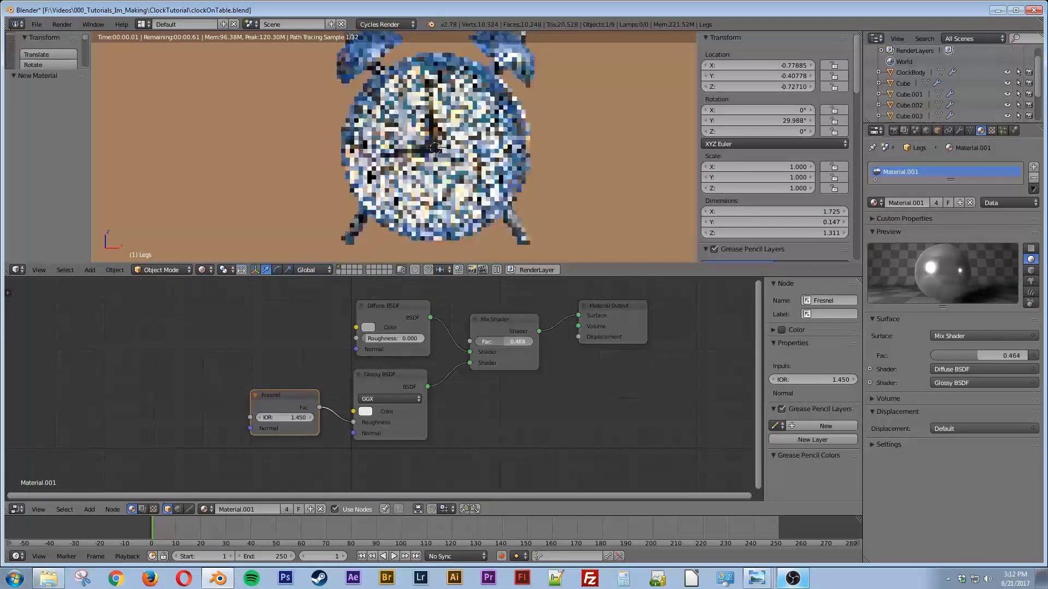
click(503, 340)
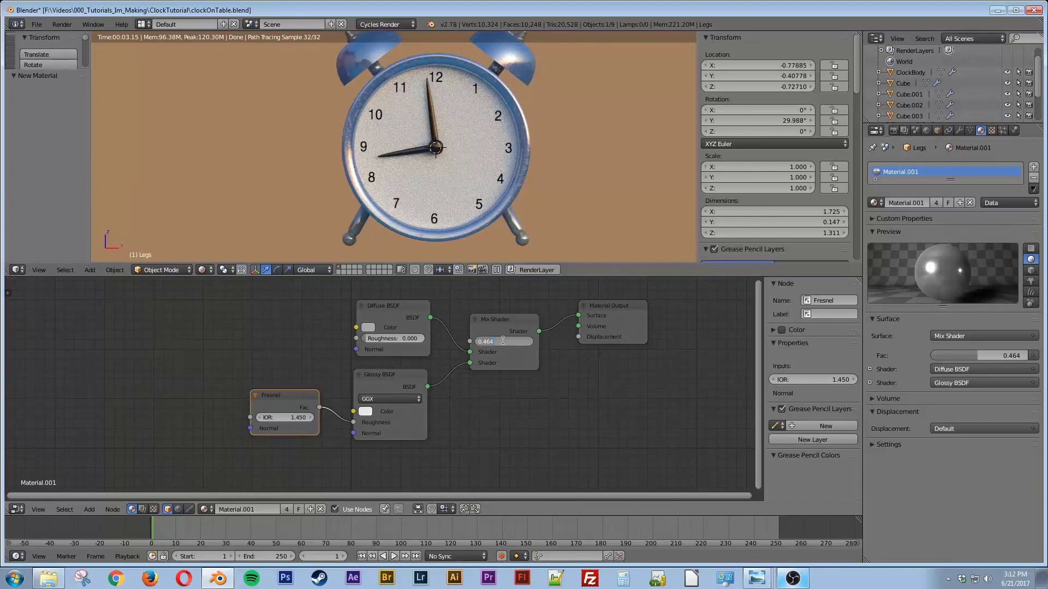
text(.5)
key(Return)
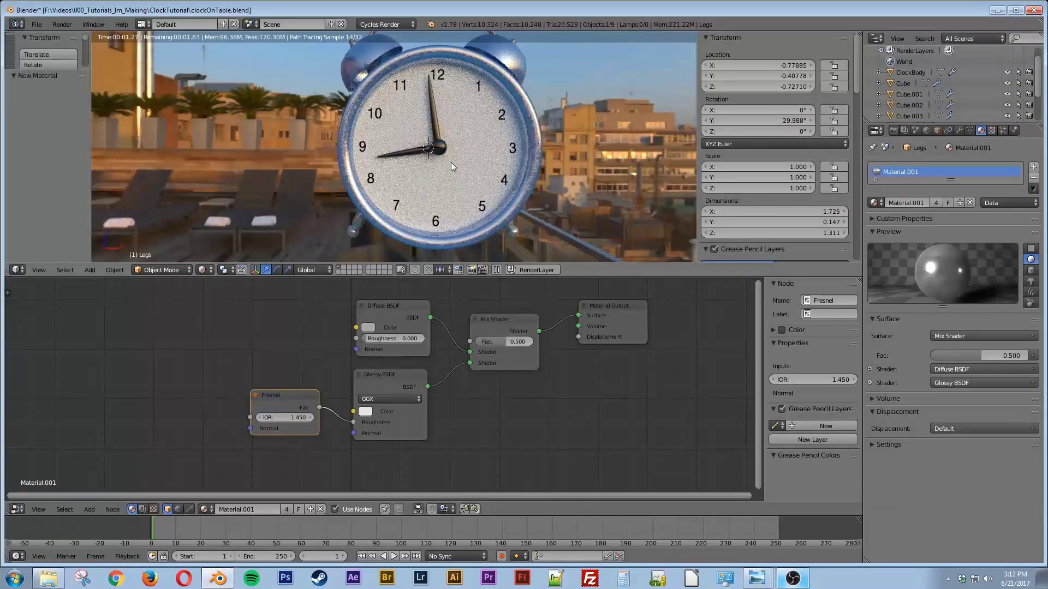
scroll(449, 166, down, 4)
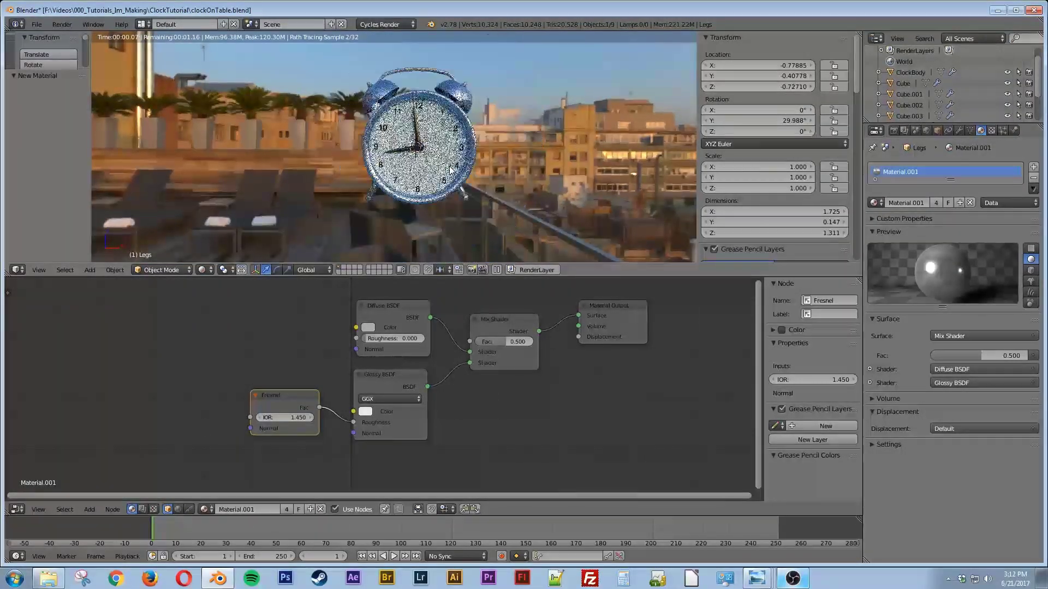
mouse_move(434, 164)
middle_down()
mouse_move(506, 174)
mouse_move(431, 174)
mouse_move(428, 164)
middle_up()
scroll(428, 164, down, 2)
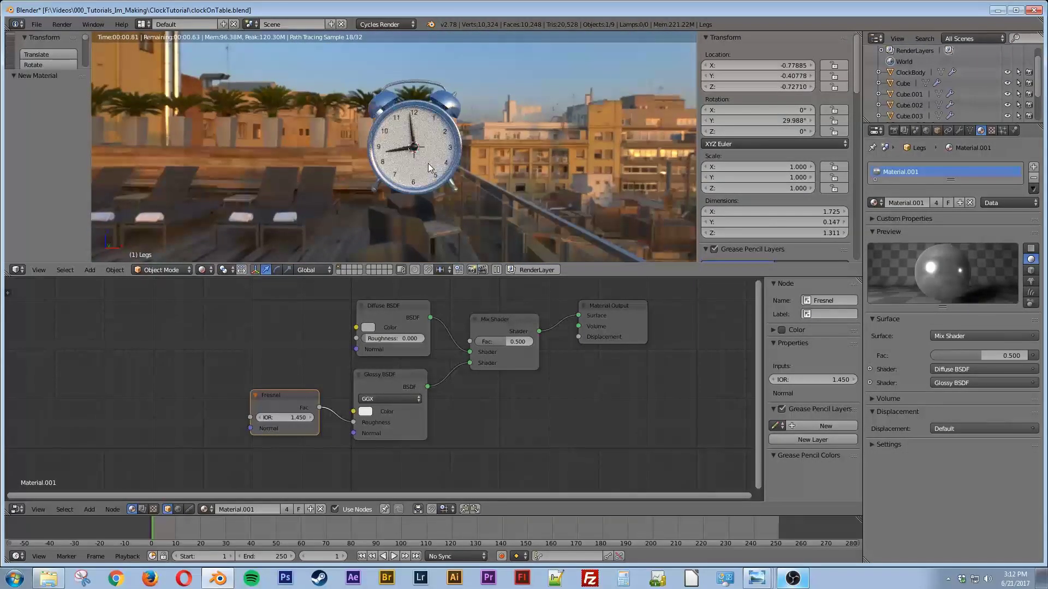
scroll(428, 164, up, 5)
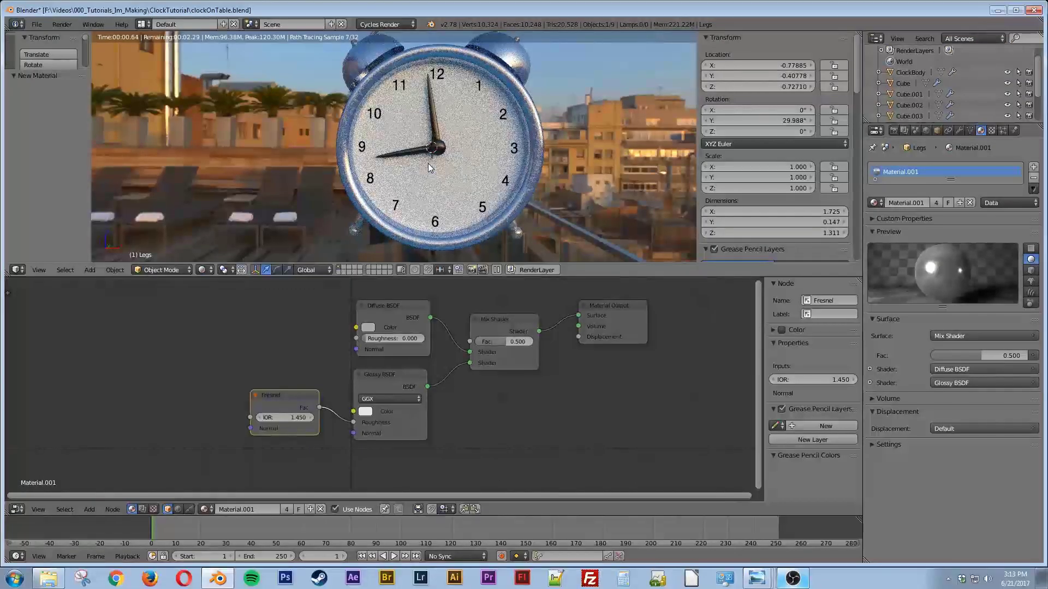
scroll(428, 164, down, 2)
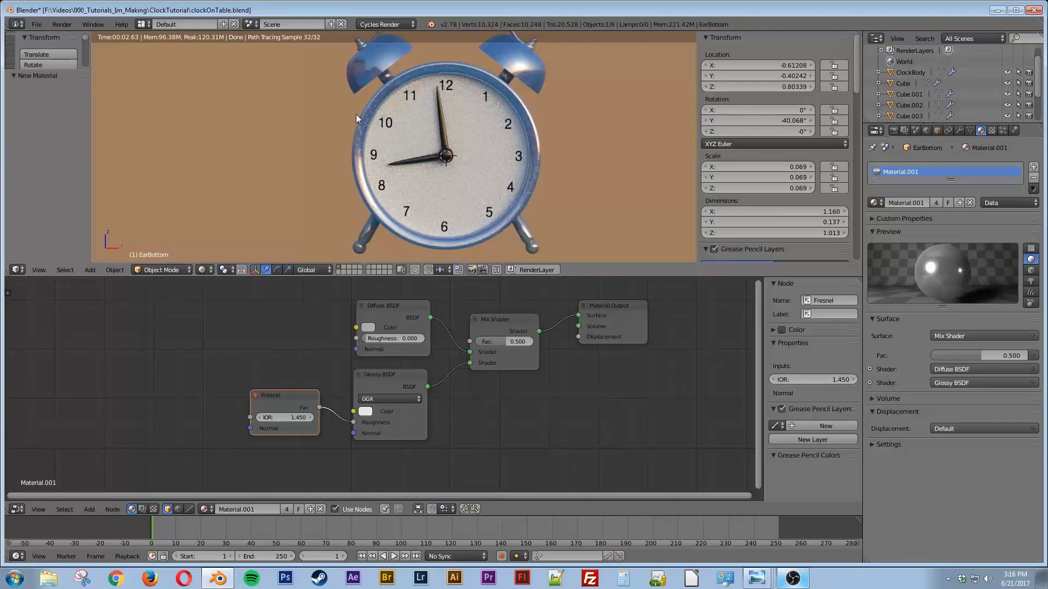
Duplicate the bells' blue metallic material as a separate new one
scroll(411, 109, up, 4)
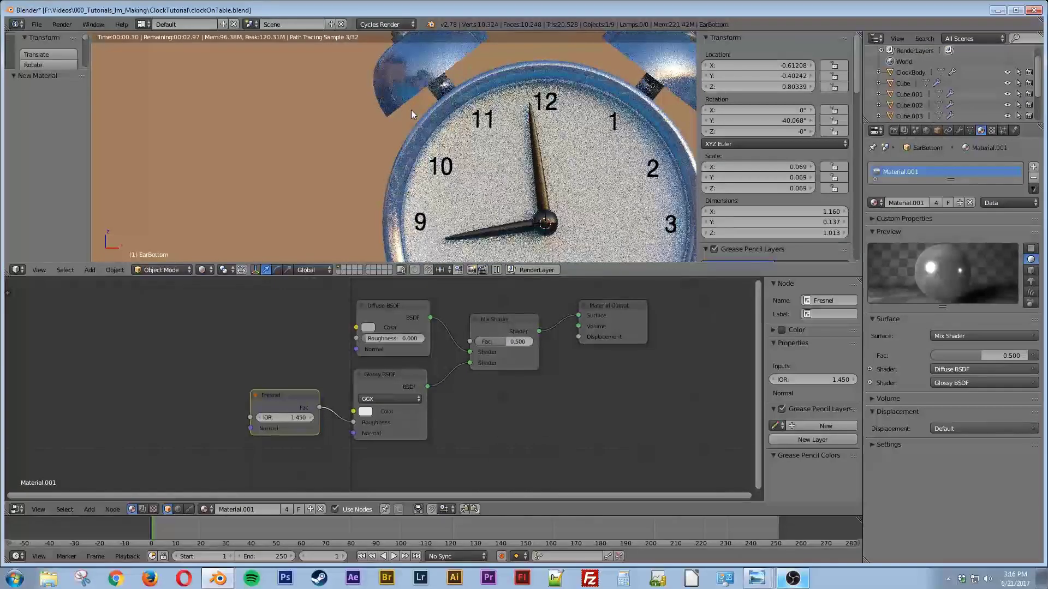
scroll(411, 153, up, 3)
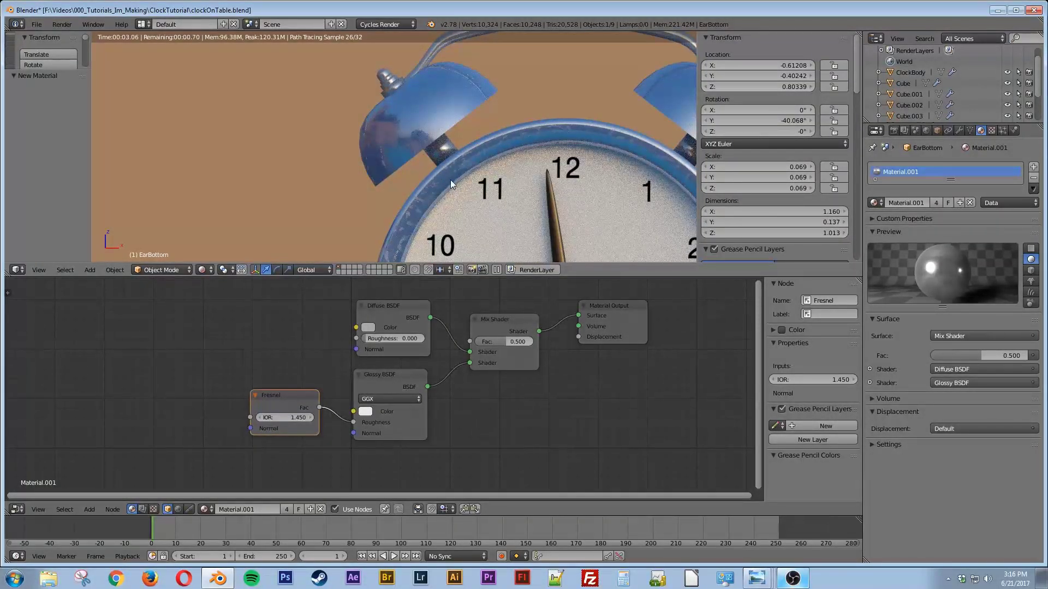
right_click(420, 115)
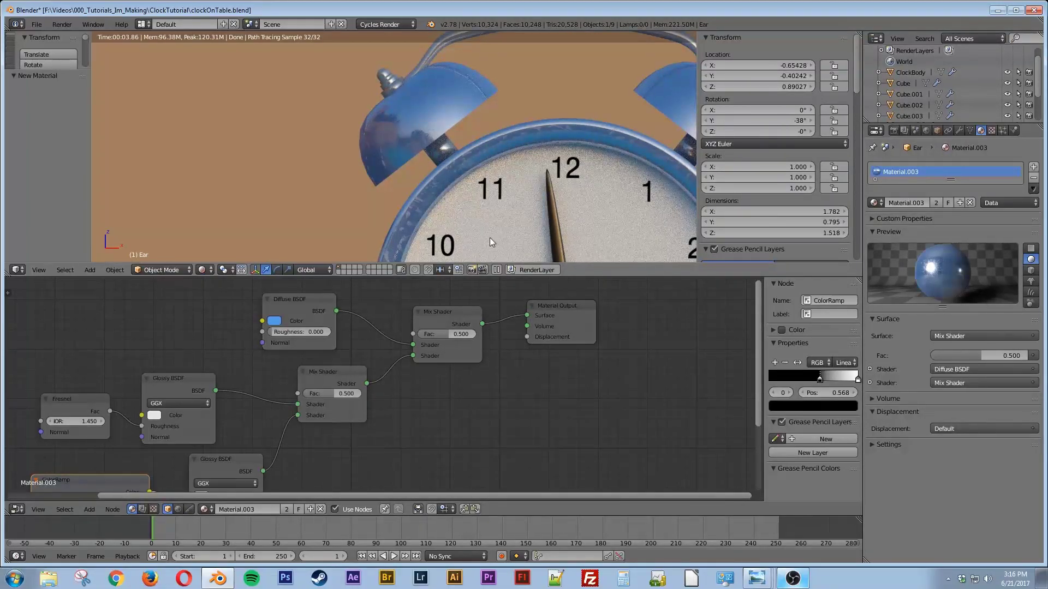
click(959, 203)
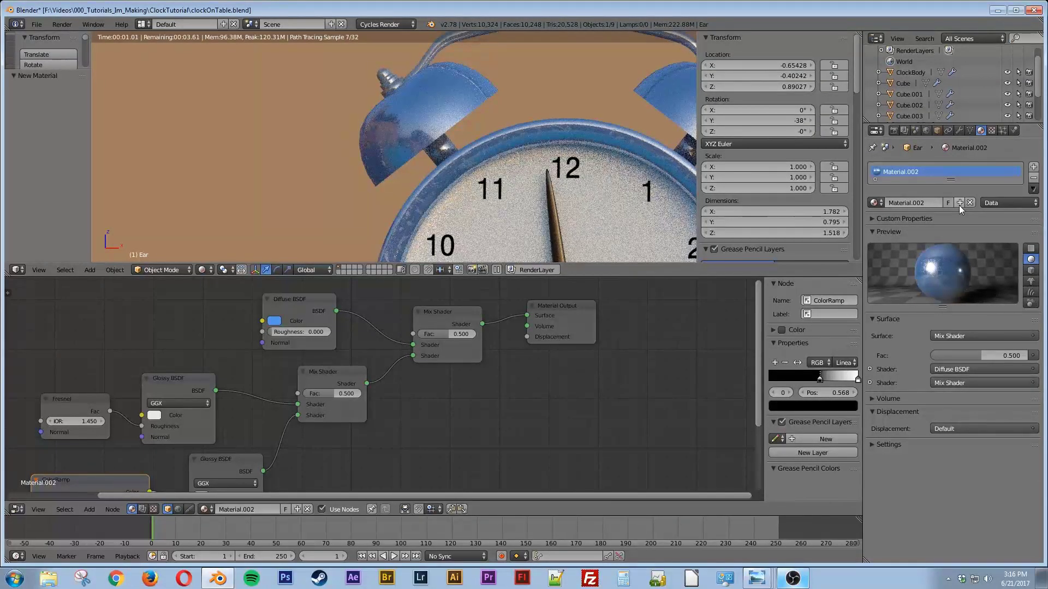
Set the Noise Texture distortion to 5 in the bells' new material
middle_drag(388, 421, 498, 365)
mouse_move(334, 476)
middle_down()
mouse_move(439, 407)
mouse_move(468, 413)
middle_up()
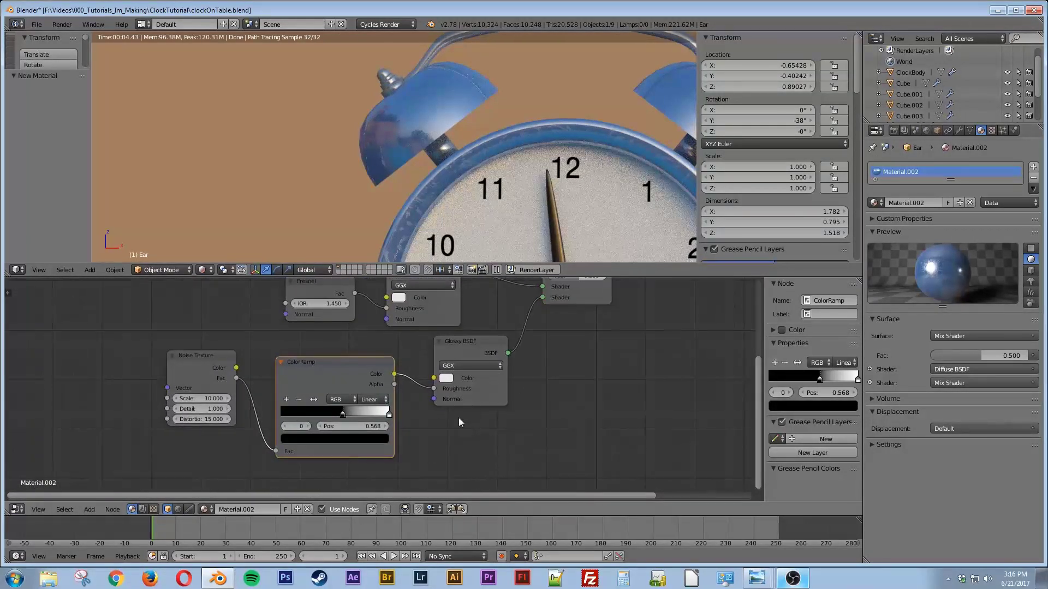
middle_drag(422, 451, 509, 414)
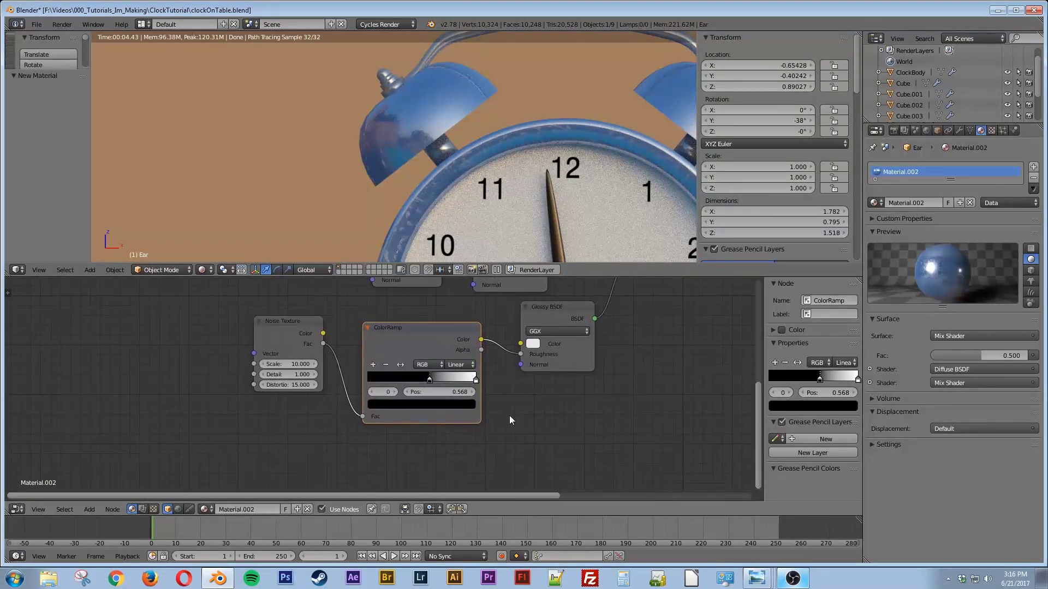
click(284, 385)
text(5)
key(Return)
Adjust the bells' ColorRamp, placing the black stop at about 0.445 and the white stop at about 0.864
drag(429, 375, 451, 376)
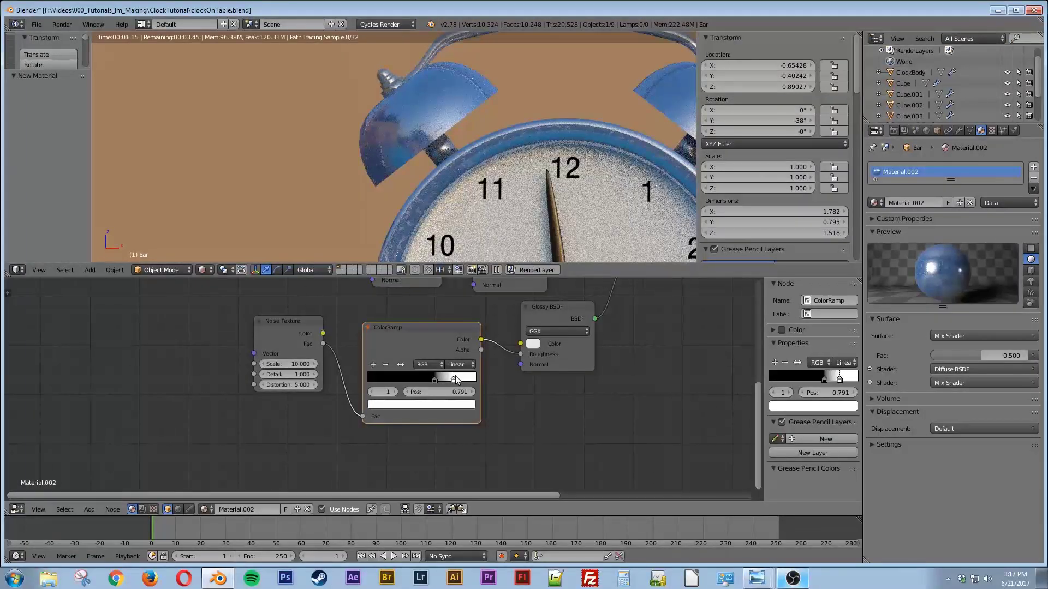
drag(453, 378, 405, 380)
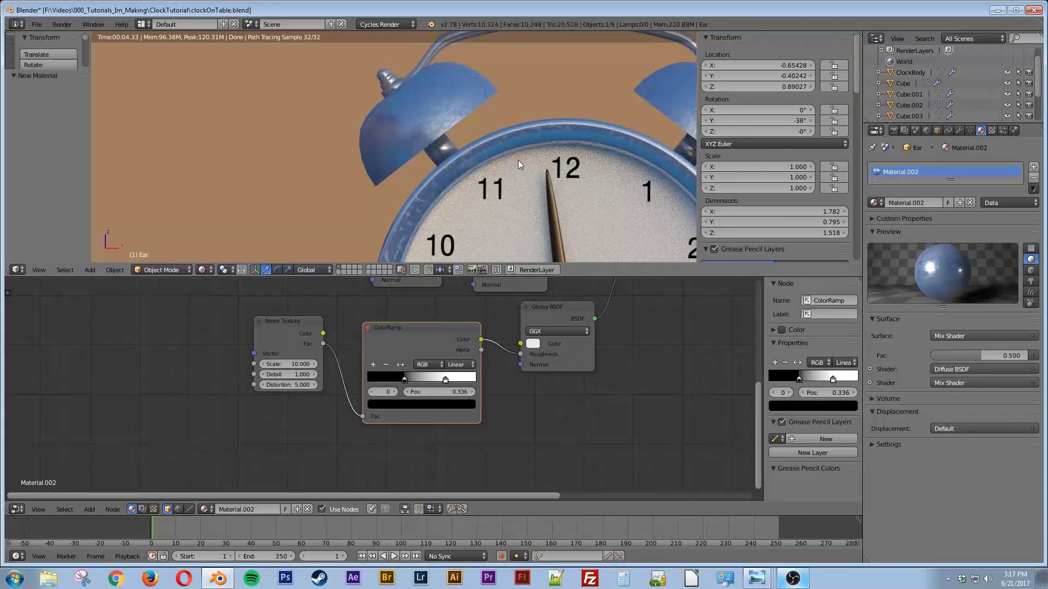
scroll(517, 159, up, 1)
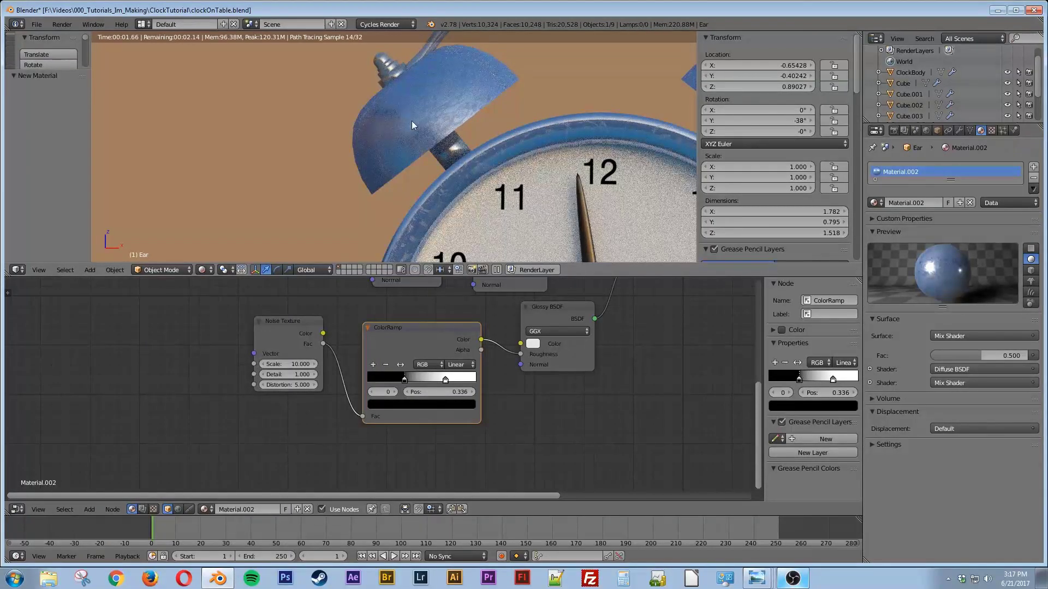
scroll(511, 146, down, 3)
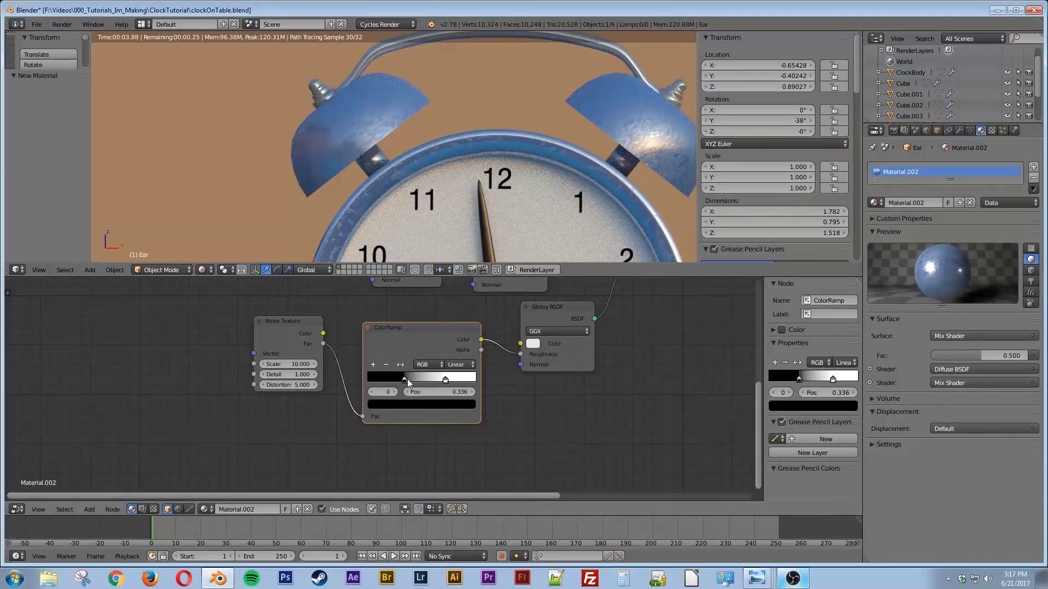
drag(404, 379, 417, 378)
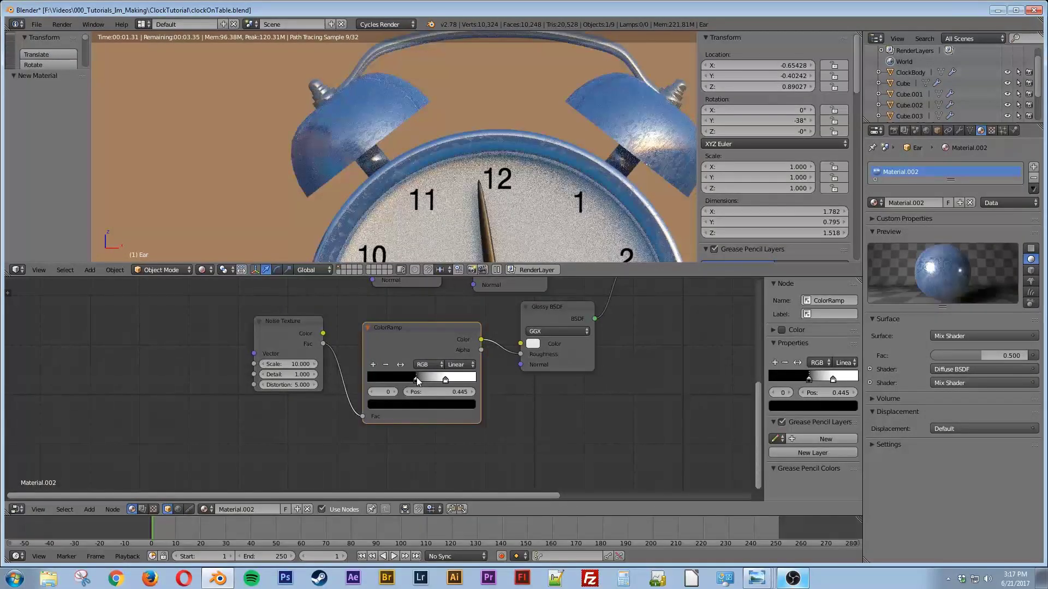
drag(445, 379, 454, 380)
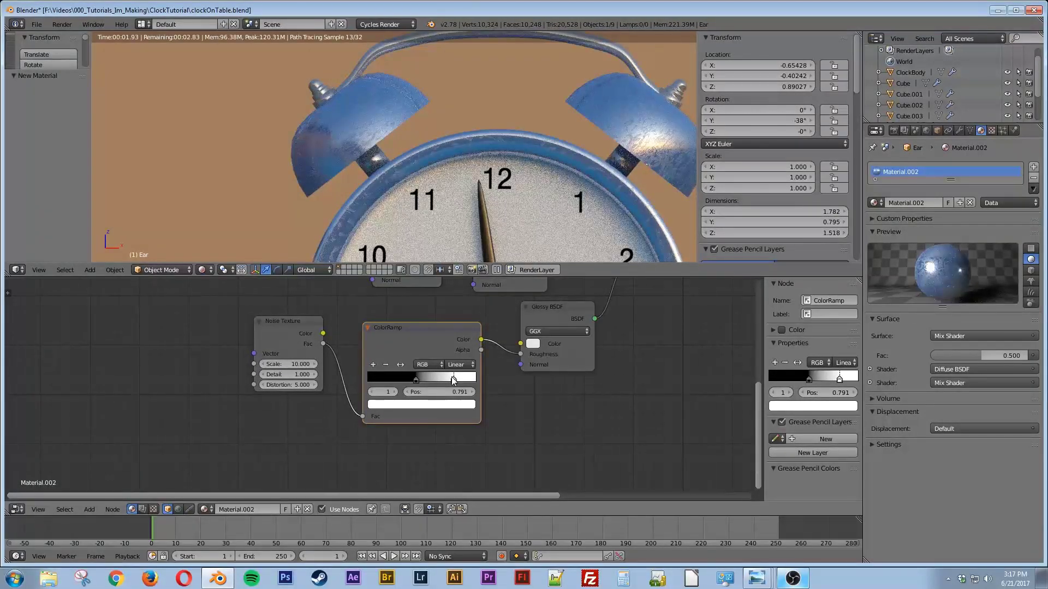
drag(453, 380, 461, 379)
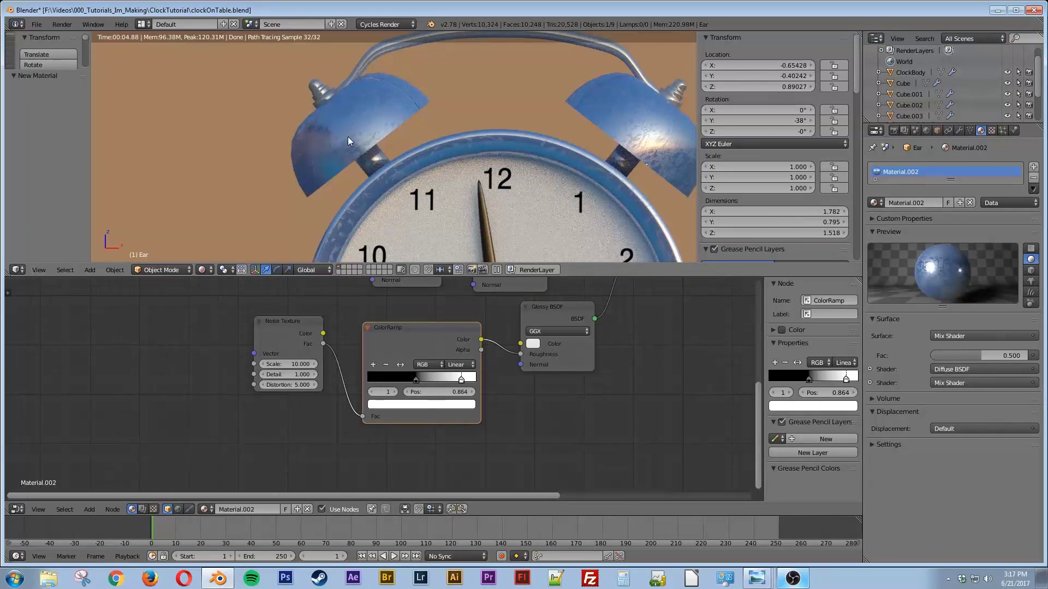
Extrude the vertex loop on the bell's open lower rim and scale it inward to about 0.915
key(Tab)
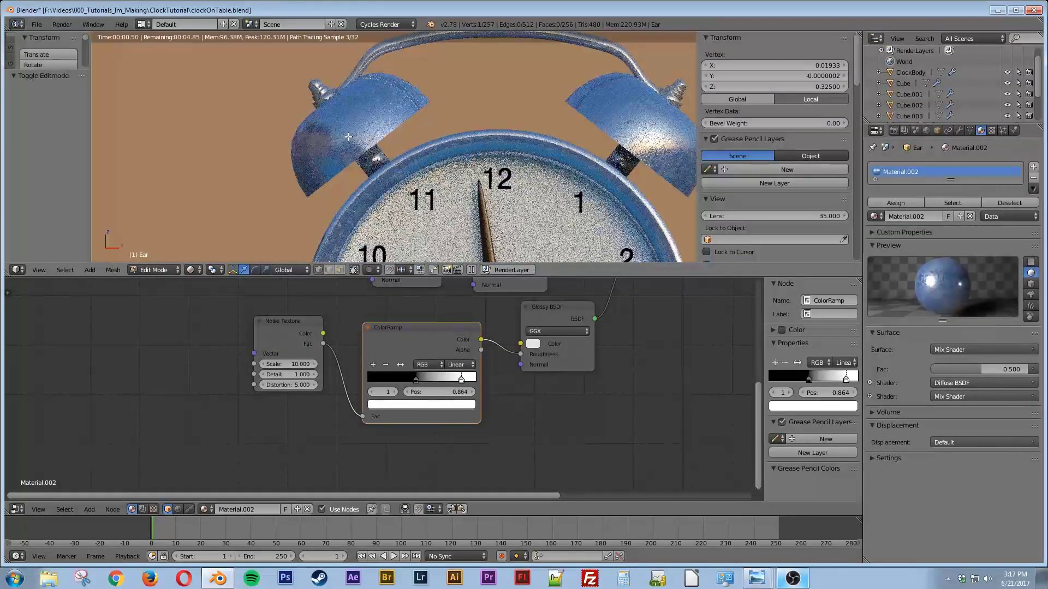
key(shift+z)
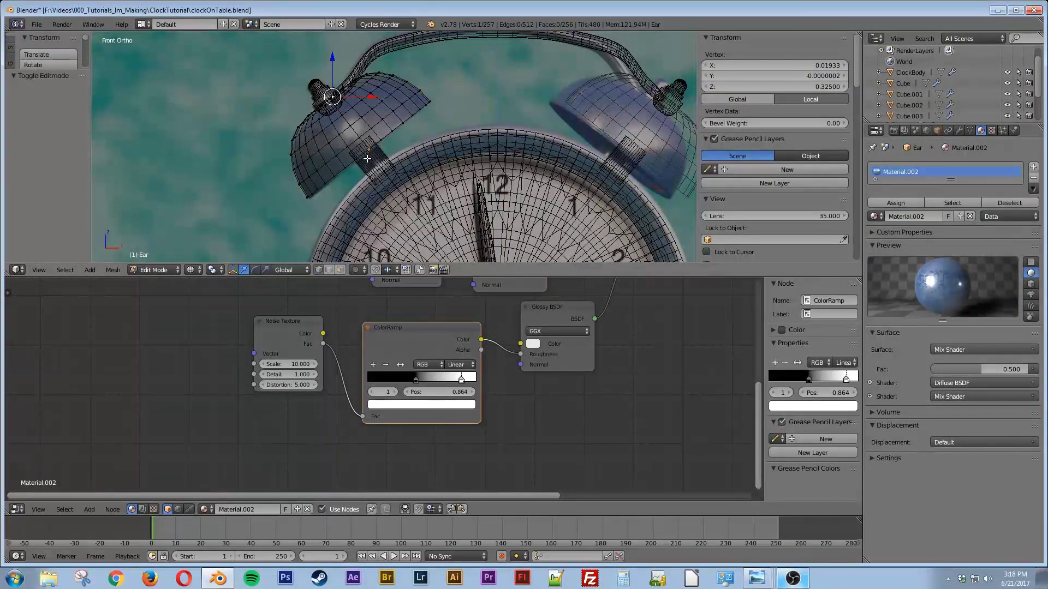
key(a)
key(c)
drag(312, 205, 434, 108)
right_click(453, 172)
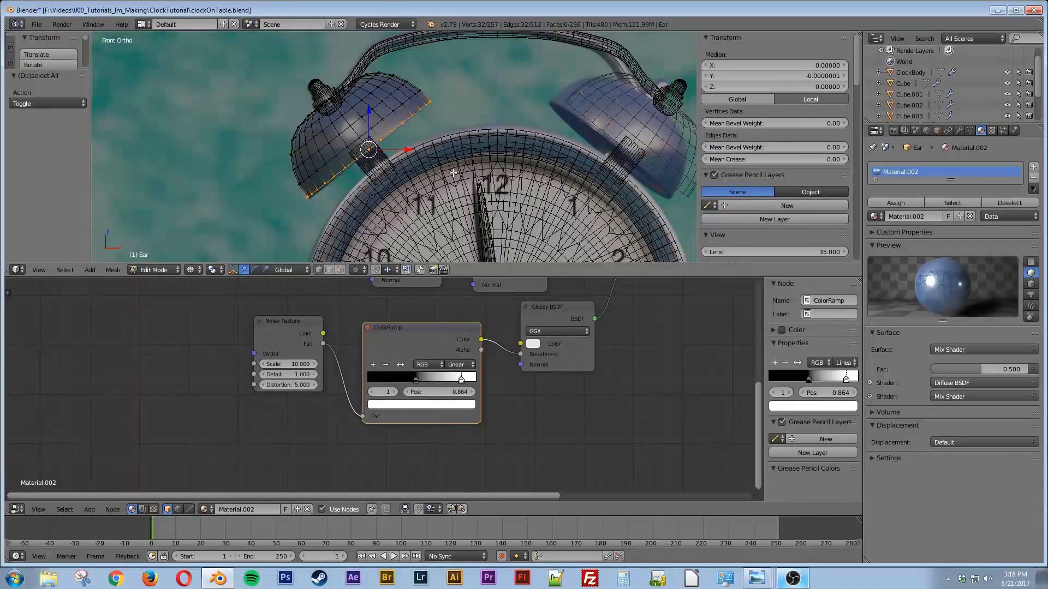
mouse_move(419, 226)
middle_down()
mouse_move(398, 229)
mouse_move(411, 234)
middle_up()
key(e)
key(s)
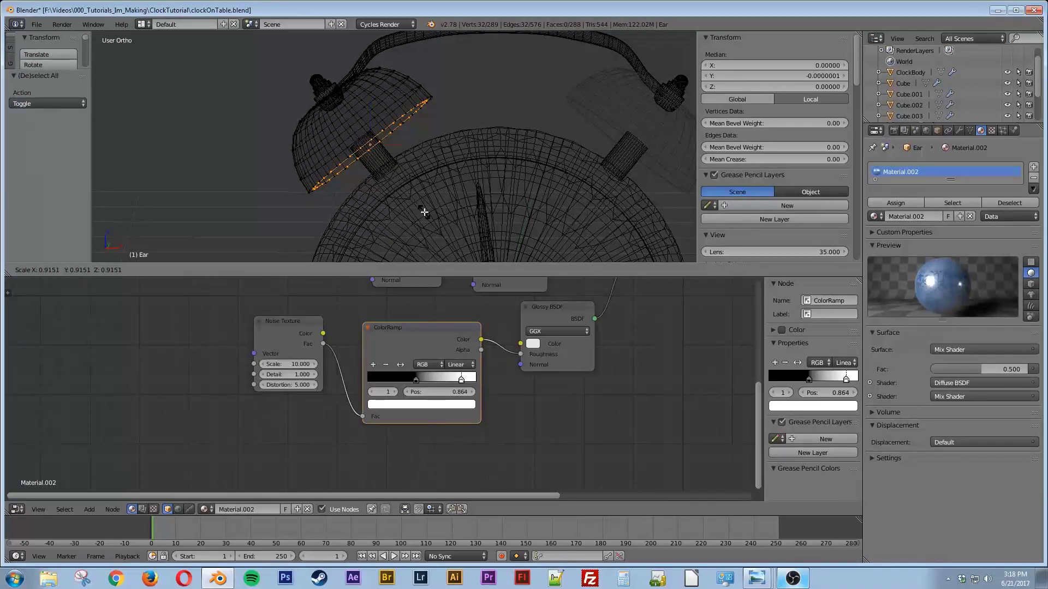
click(424, 213)
Scale the bell's extruded inner rim loop up by a factor of about 1.039 to narrow the lip
key(z)
middle_drag(456, 201, 422, 188)
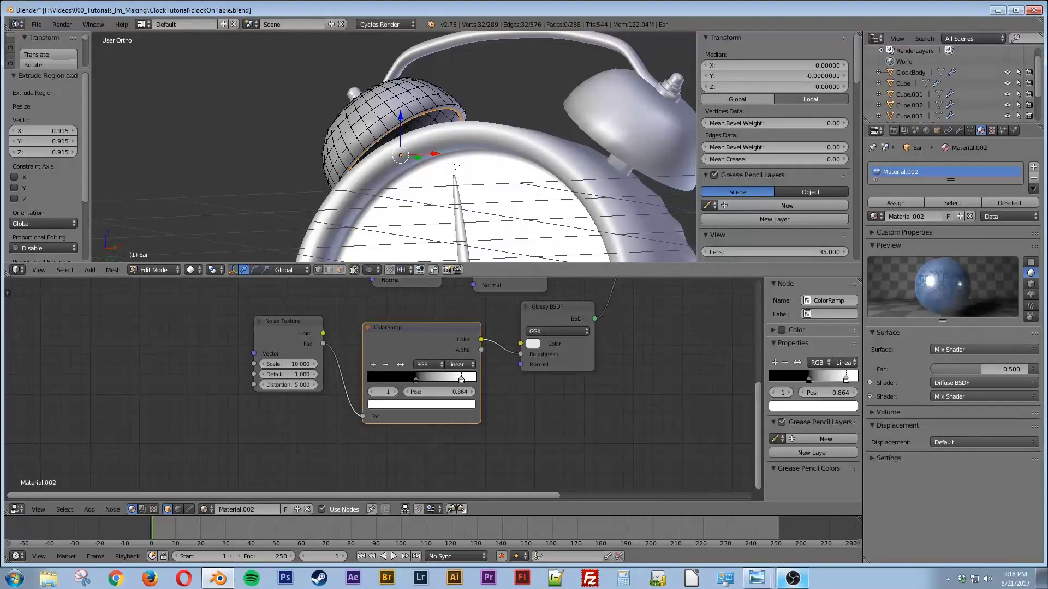
key(s)
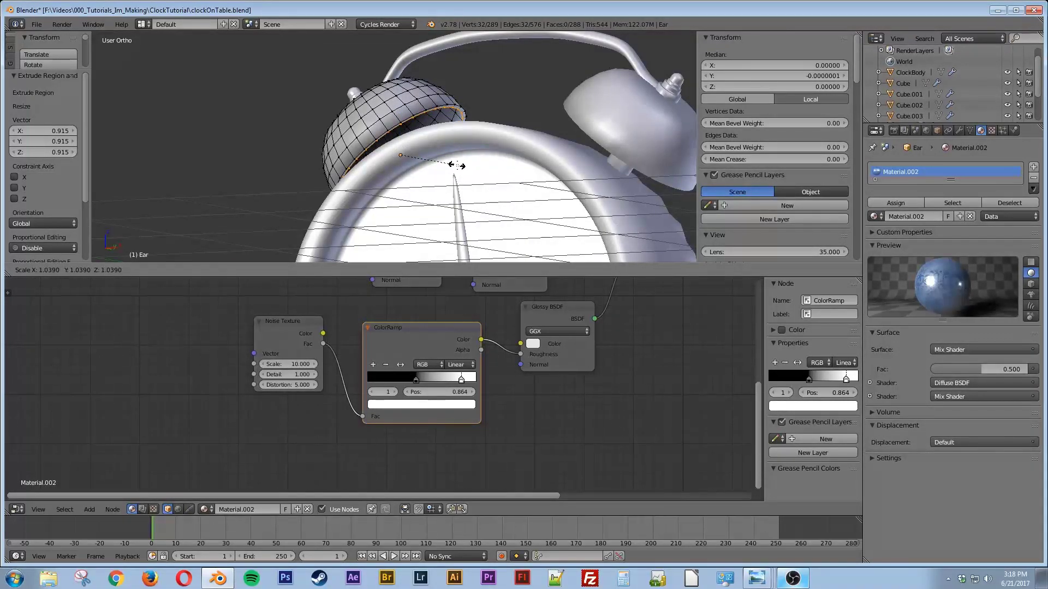
click(457, 165)
middle_drag(457, 165, 471, 201)
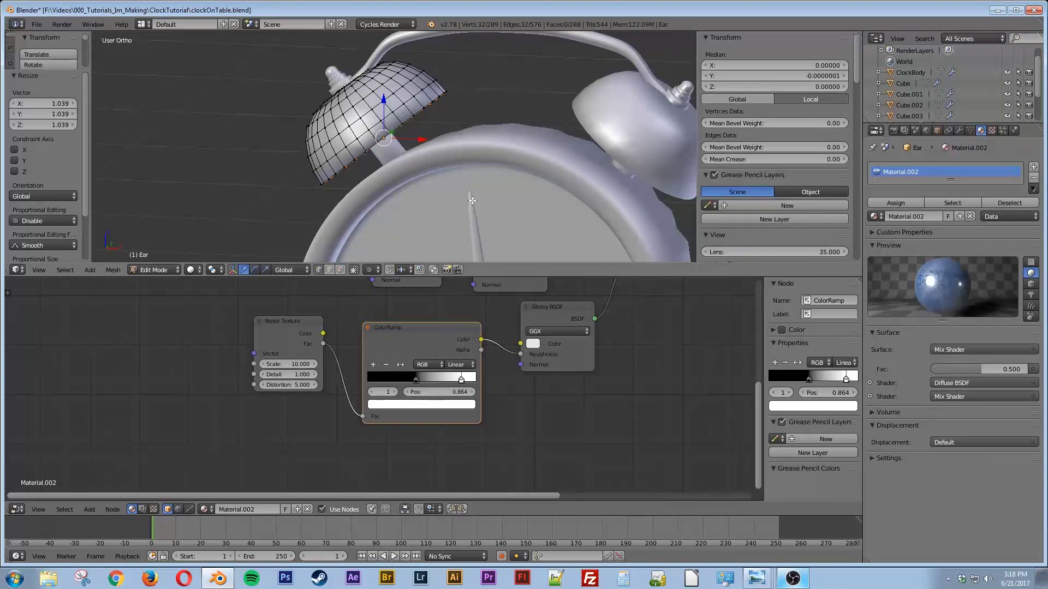
Extrude the bell's inner rim loop about 0.047 along local Z into the bell and leave mesh editing
key(z)
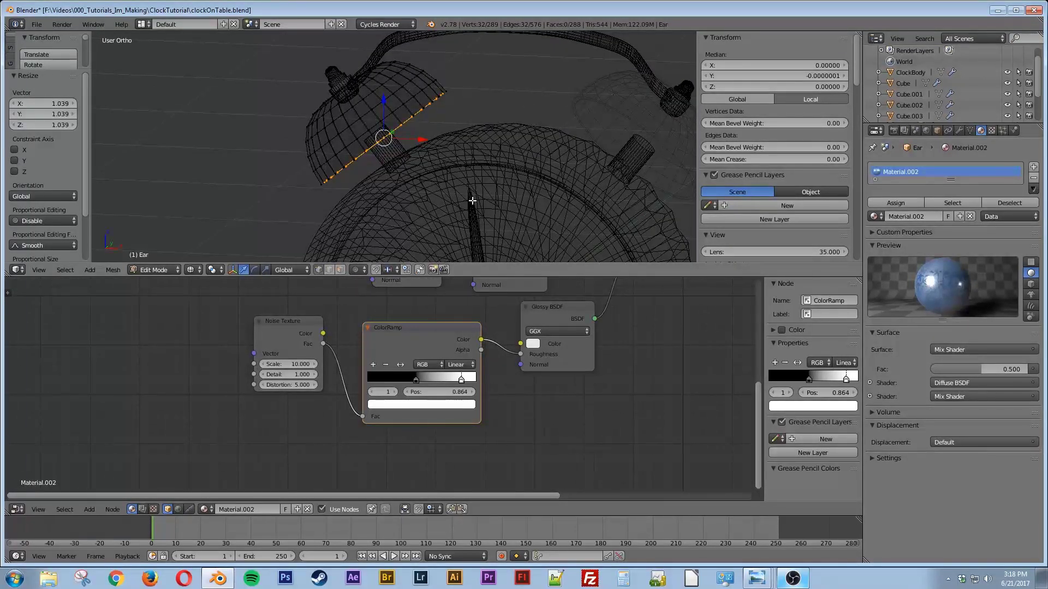
key(e)
key(z)
key(z)
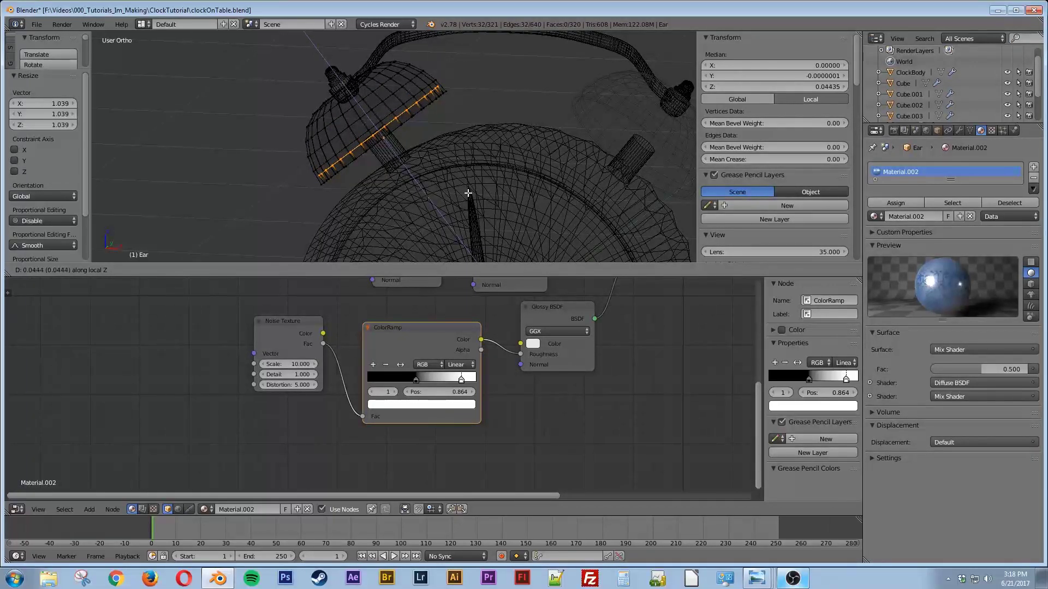
click(468, 193)
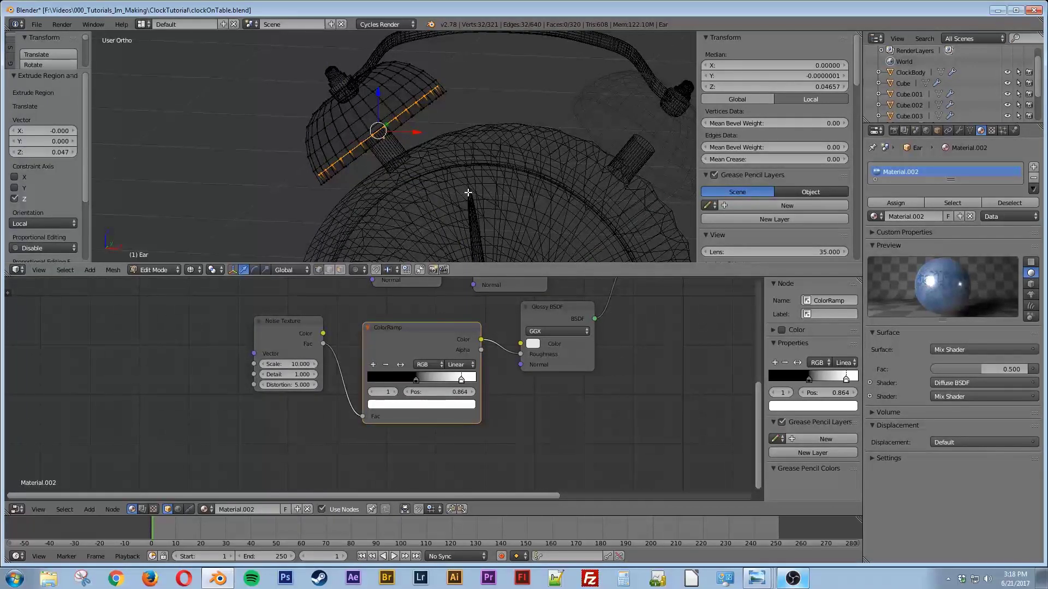
key(Tab)
Examine the bells' rim thickness and the whole clock in rendered shading, from the front and then in perspective from the side
key(shift+z)
mouse_move(474, 202)
middle_down()
mouse_move(487, 199)
mouse_move(478, 212)
middle_up()
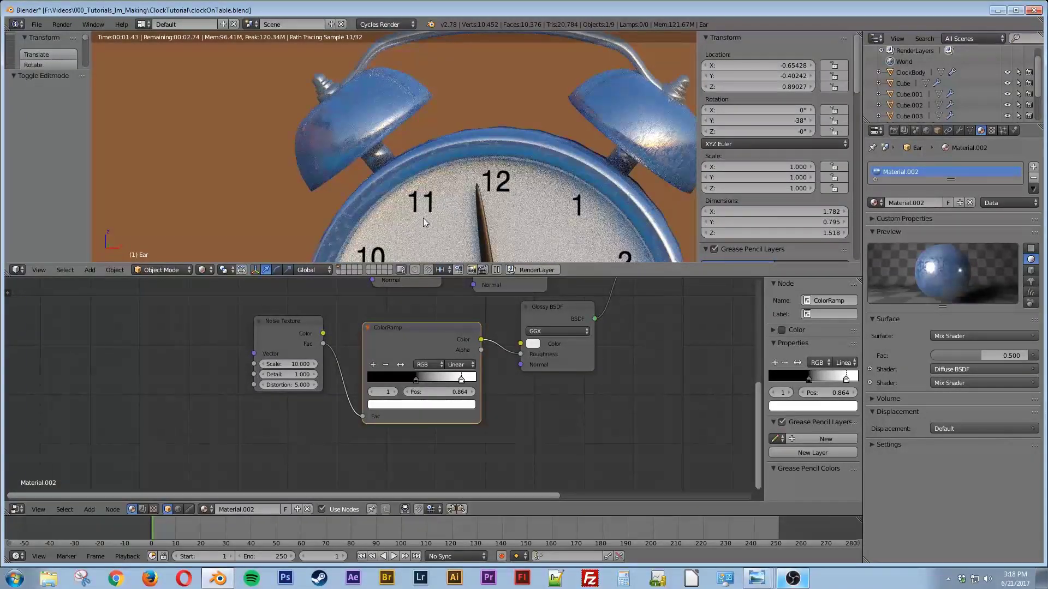
middle_drag(385, 209, 377, 204)
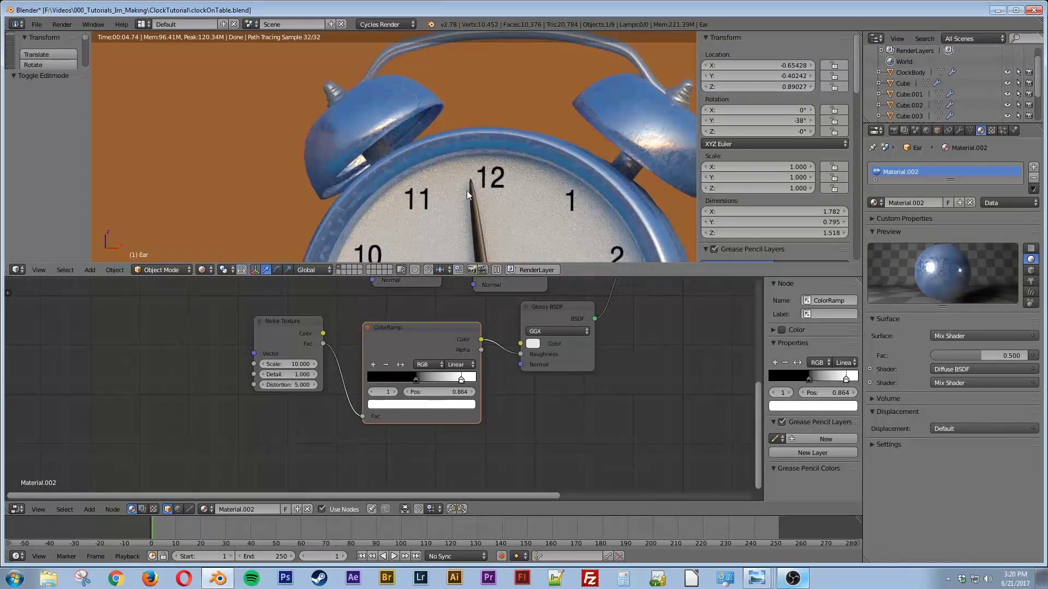
scroll(447, 198, down, 6)
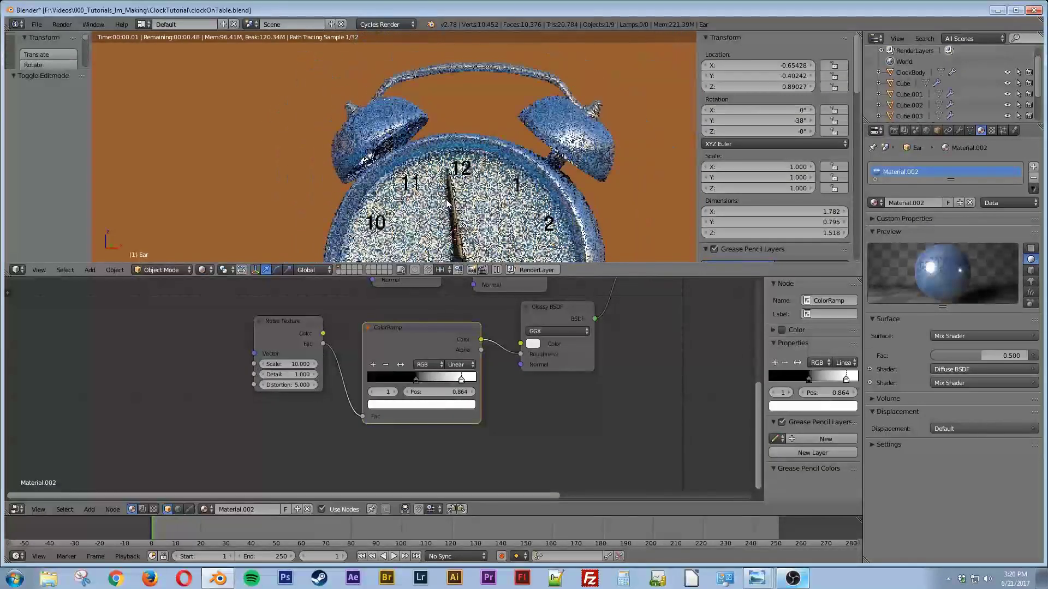
scroll(431, 209, down, 2)
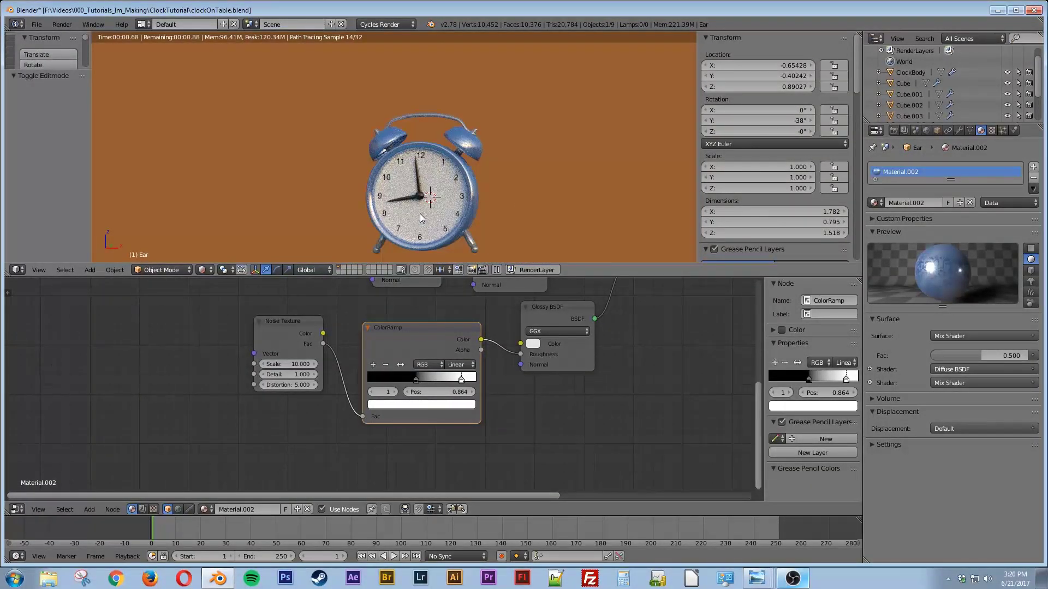
key(KP_5)
shift+middle_drag(418, 214, 466, 195)
middle_drag(396, 136, 376, 185)
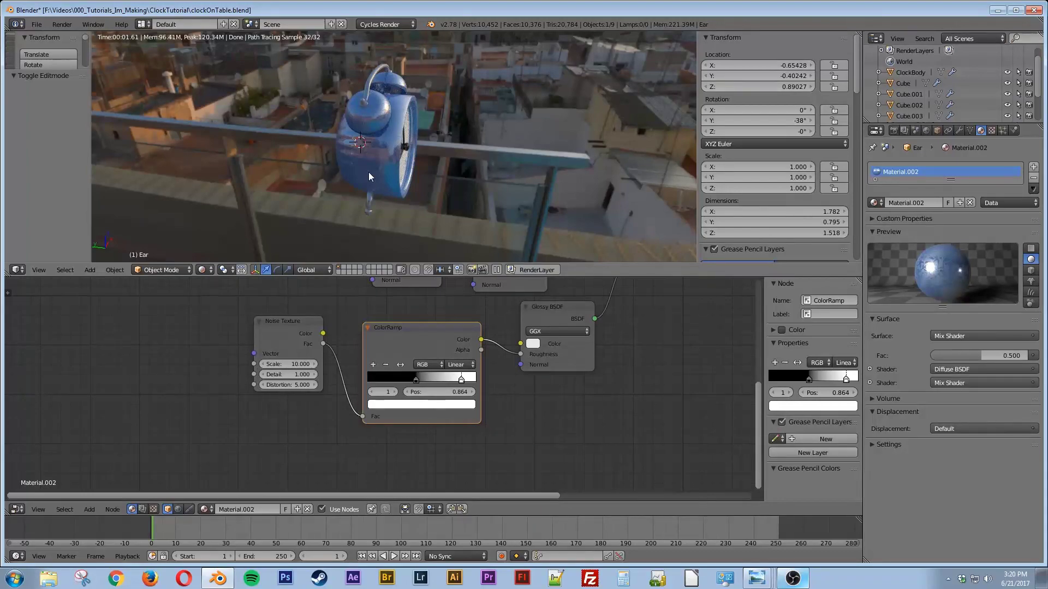
Select the clock body in wireframe display and view it from the top
key(z)
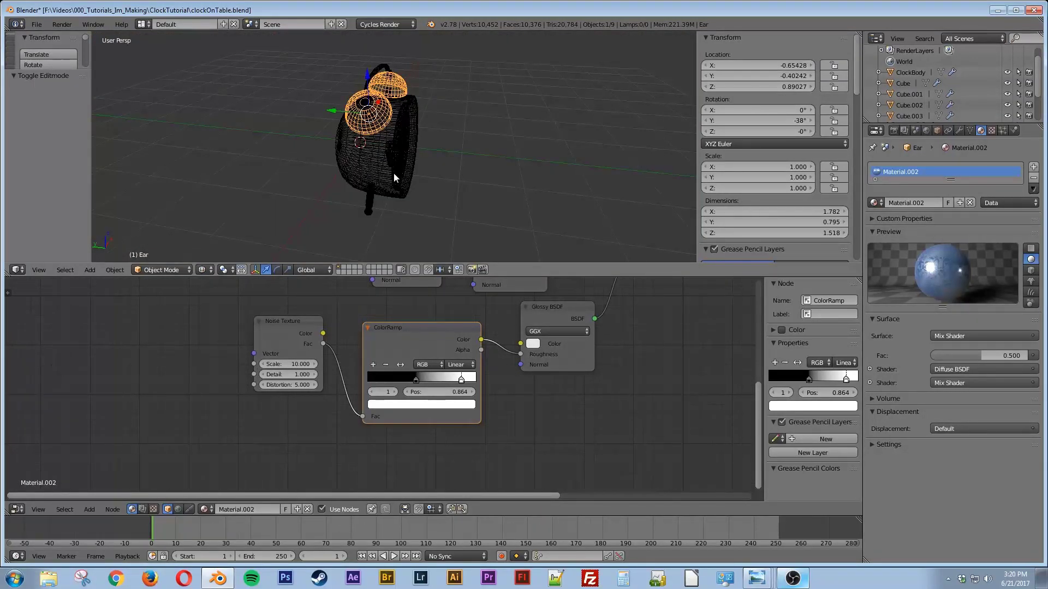
right_click(356, 166)
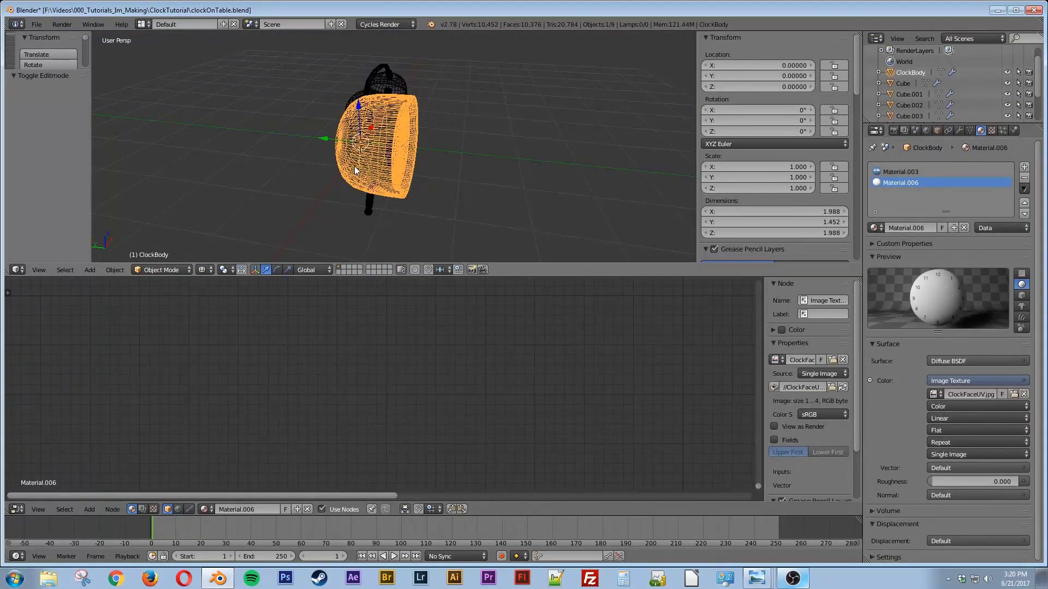
key(KP_7)
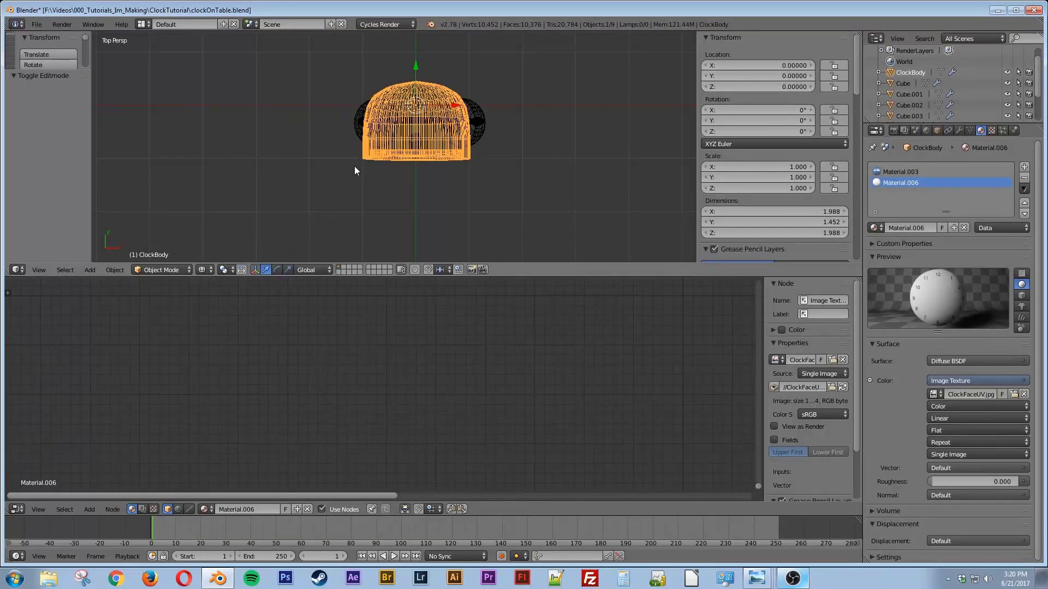
Move the clock body's back rim vertices about -0.497 along Y to shorten the body
key(Tab)
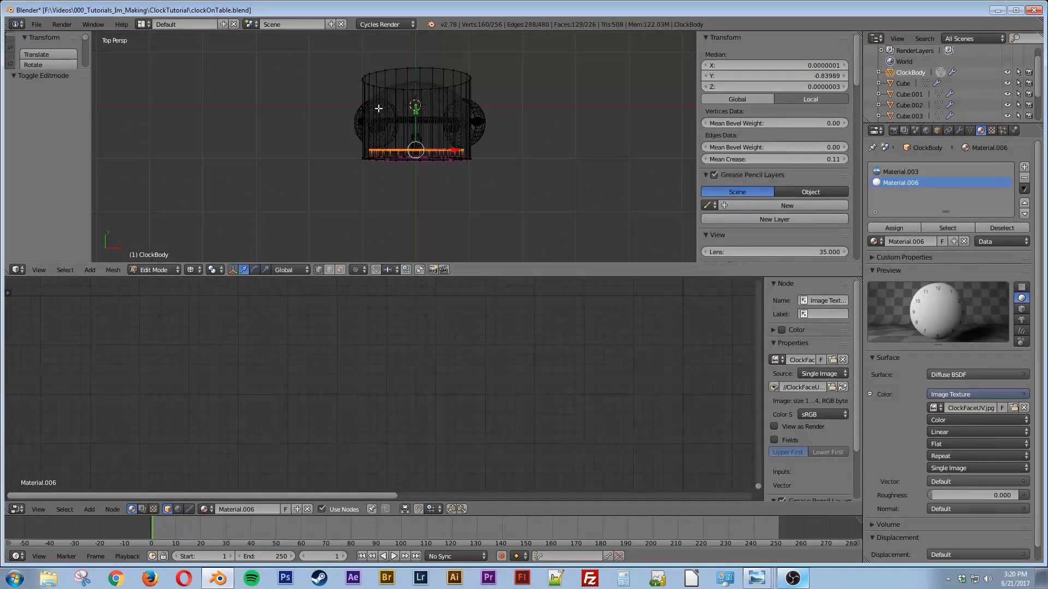
key(a)
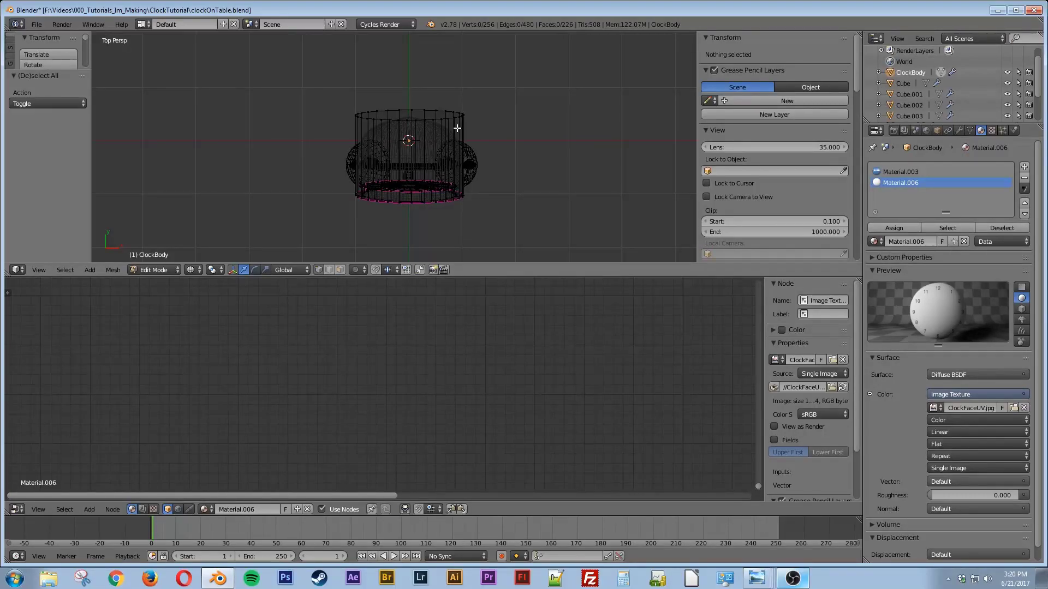
key(KP_5)
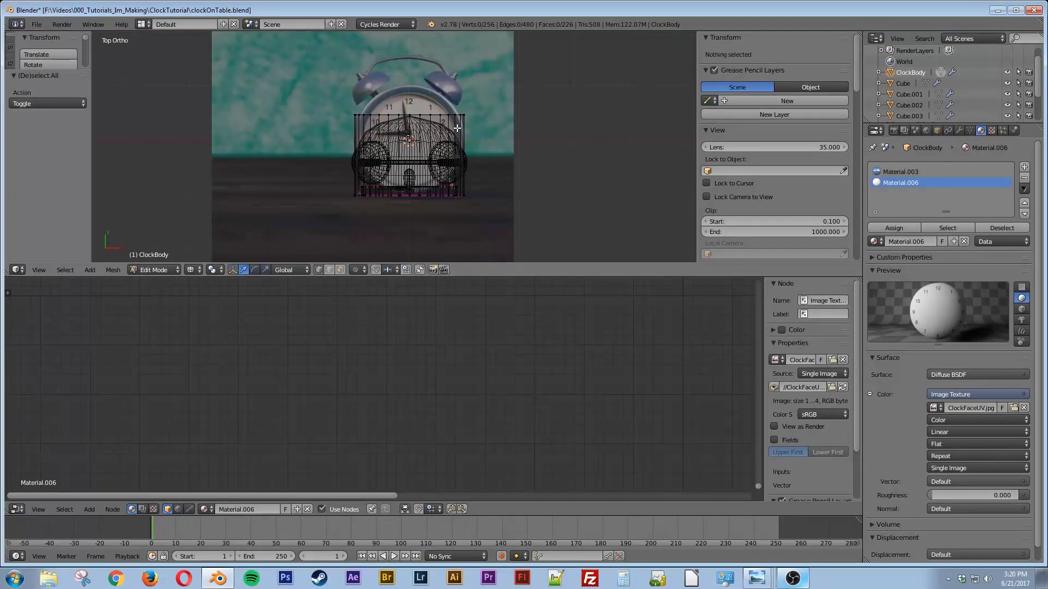
key(b)
drag(314, 92, 511, 131)
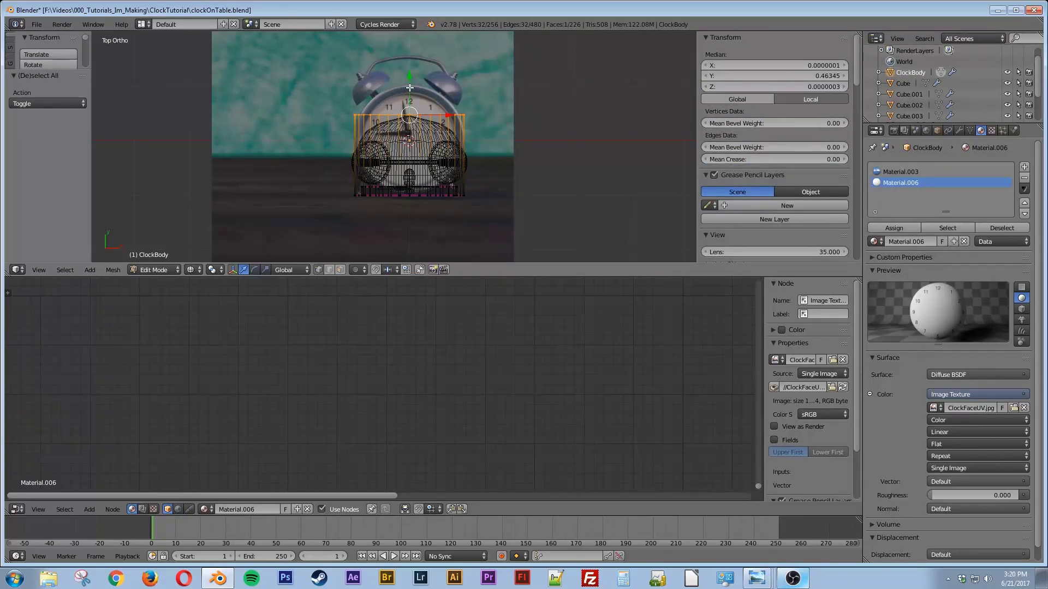
key(g)
key(y)
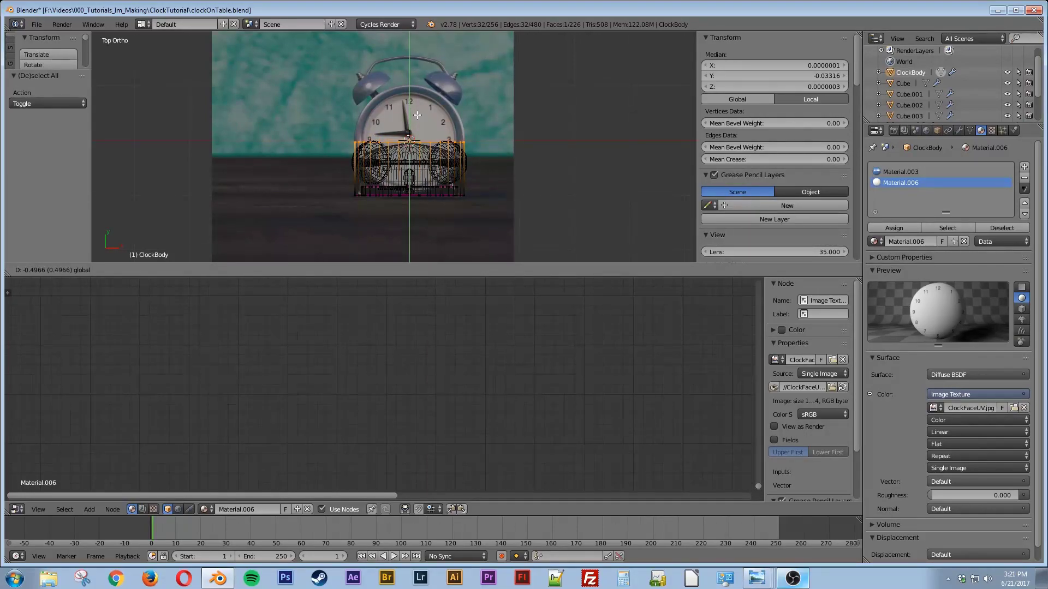
click(417, 115)
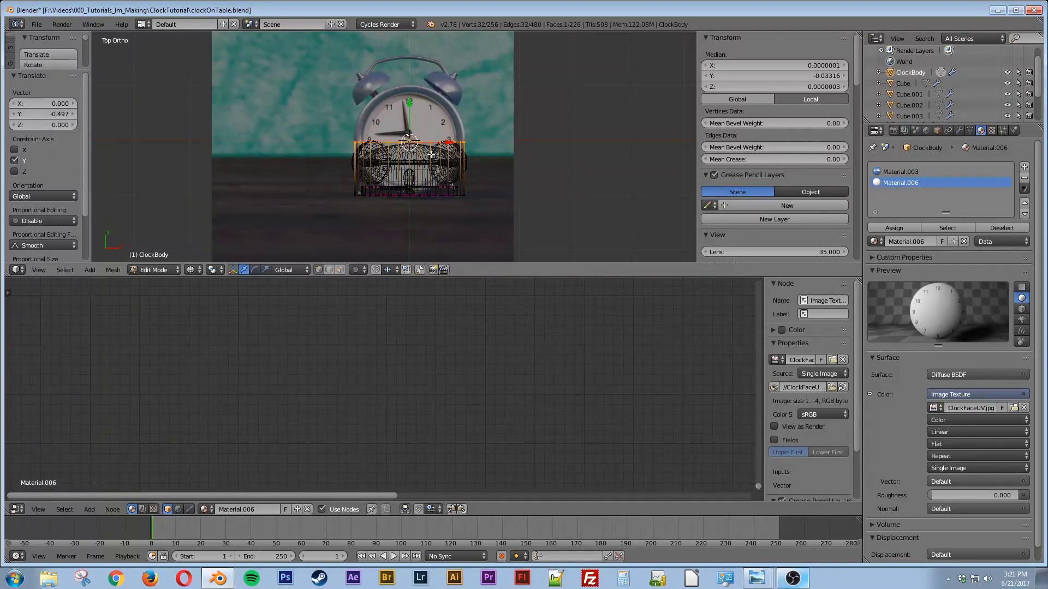
key(Tab)
Switch the viewport to solid shading and select the bells together with the handle above them
mouse_move(407, 191)
middle_down()
mouse_move(402, 202)
mouse_move(463, 143)
mouse_move(439, 165)
mouse_move(456, 170)
mouse_move(431, 127)
mouse_move(451, 128)
mouse_move(418, 74)
middle_up()
key(z)
right_click(418, 80)
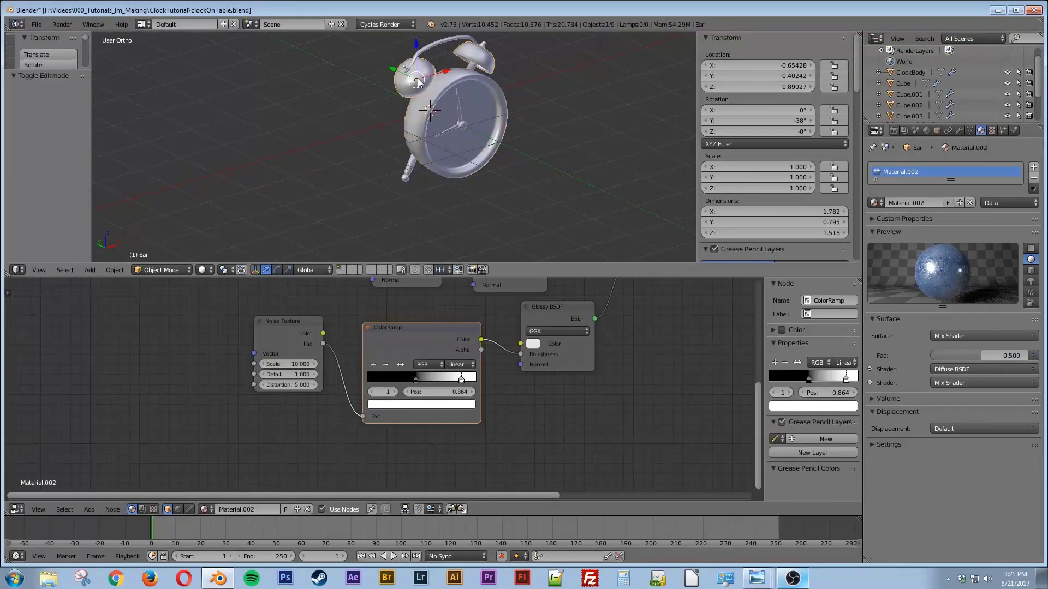
shift+right_click(442, 44)
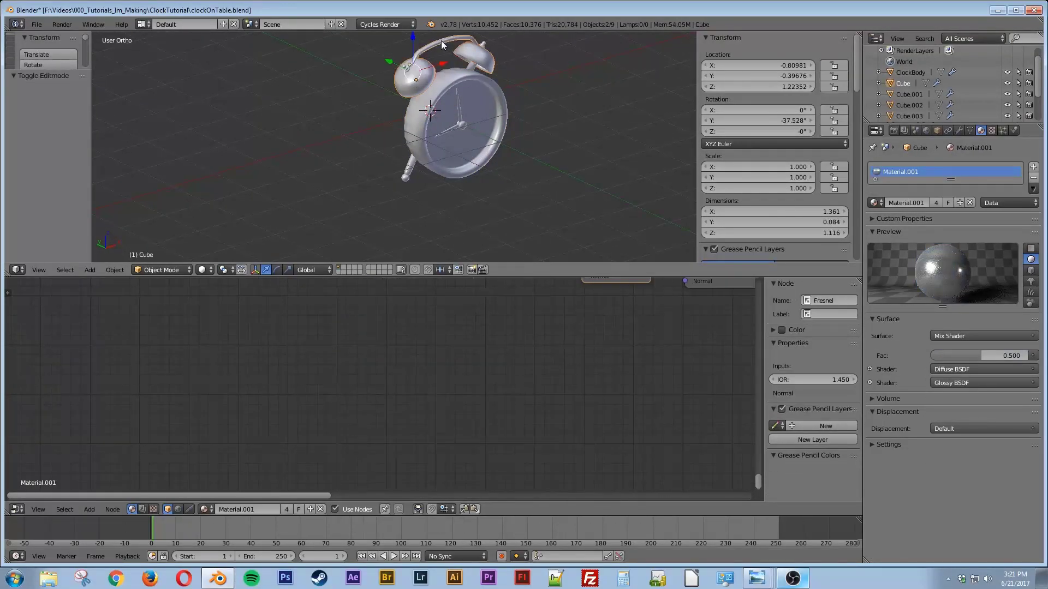
shift+middle_drag(455, 148, 466, 203)
scroll(426, 165, up, 4)
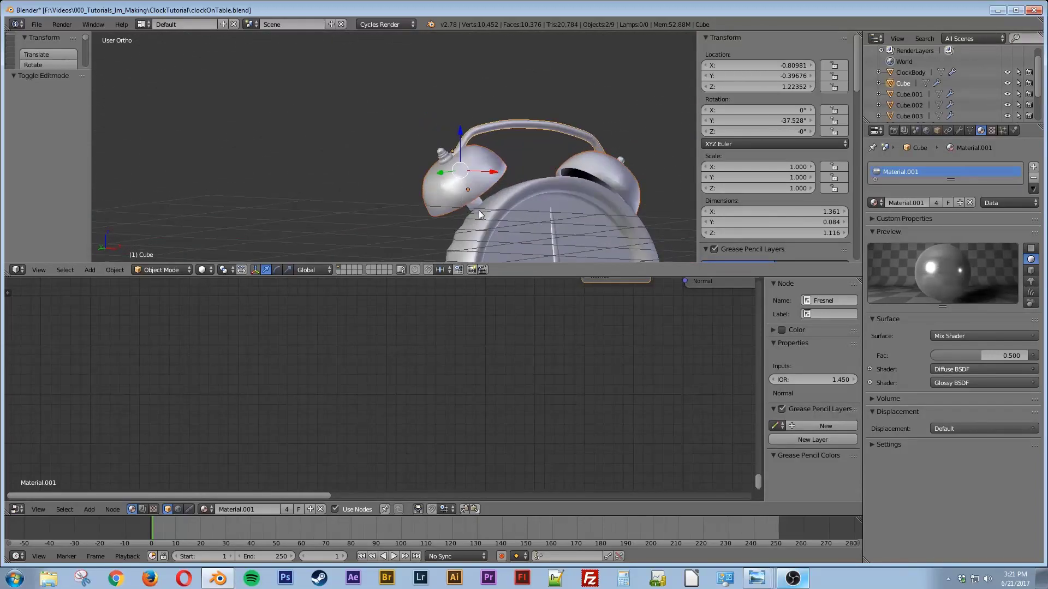
Add the posts beneath the bells to the current selection, leaving the clock body out
shift+right_click(479, 206)
shift+right_click(480, 205)
shift+right_click(478, 208)
shift+right_click(477, 211)
middle_drag(496, 224, 477, 171)
shift+right_click(441, 176)
shift+right_click(445, 175)
scroll(454, 153, down, 2)
scroll(454, 153, up, 4)
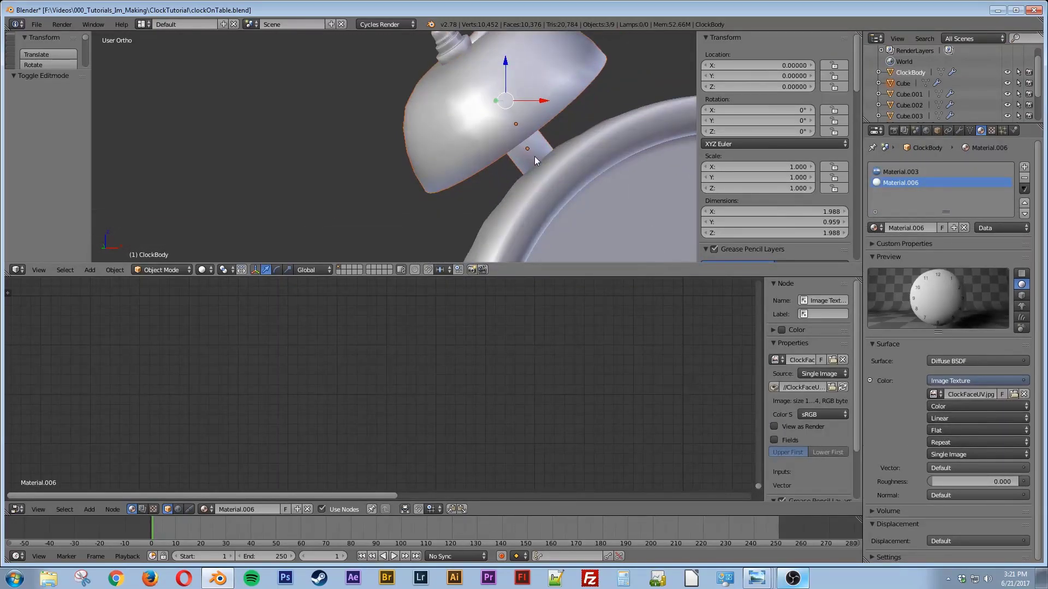
shift+right_click(539, 149)
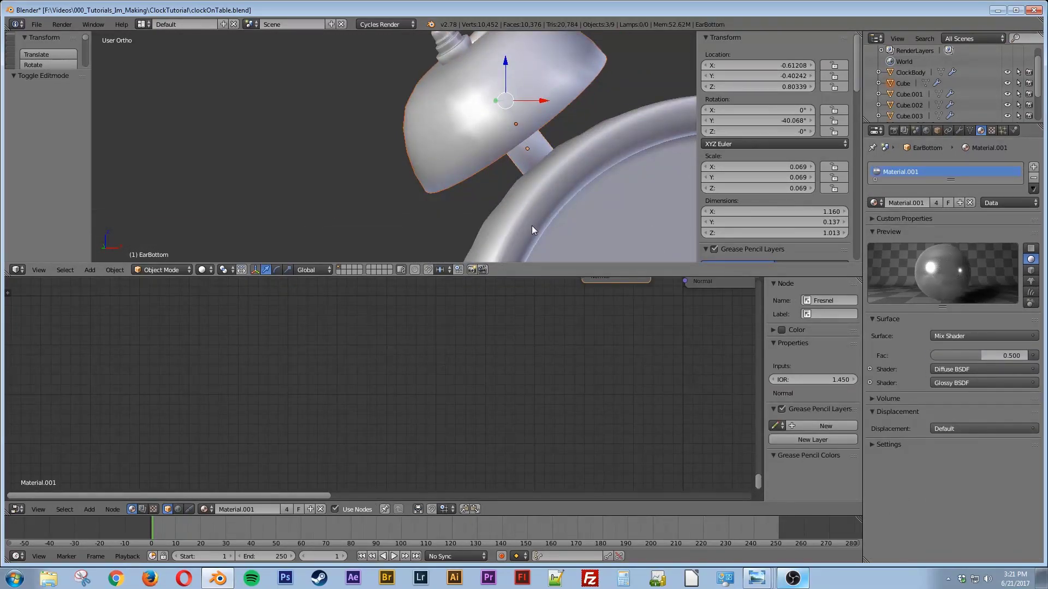
Add the clock's legs to the selection and switch to the top orthographic view
shift+middle_drag(532, 225, 527, 199)
scroll(523, 221, up, 3)
scroll(523, 222, down, 4)
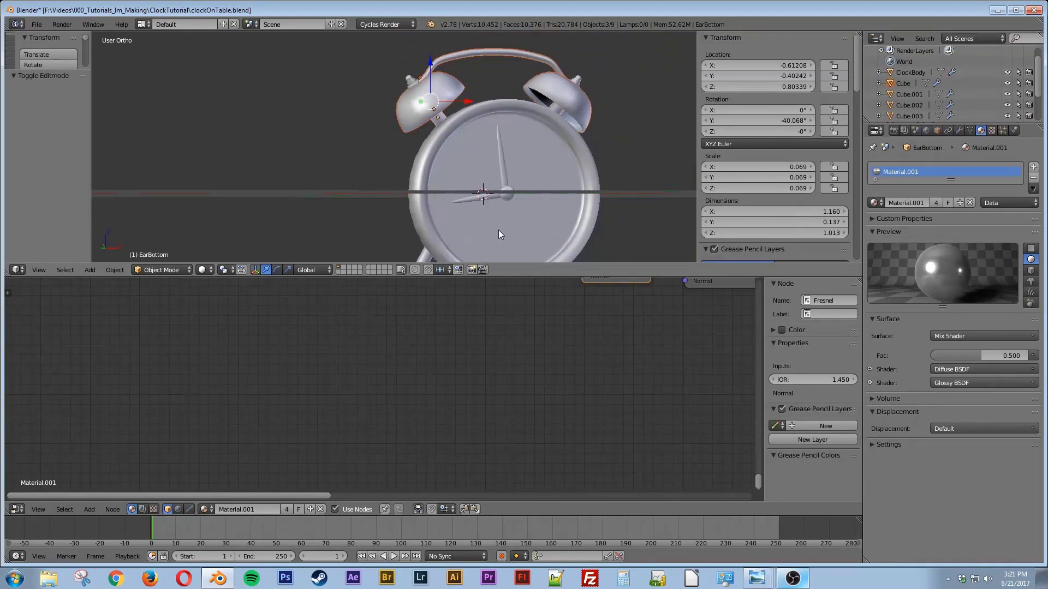
shift+middle_drag(496, 232, 451, 172)
shift+right_click(441, 180)
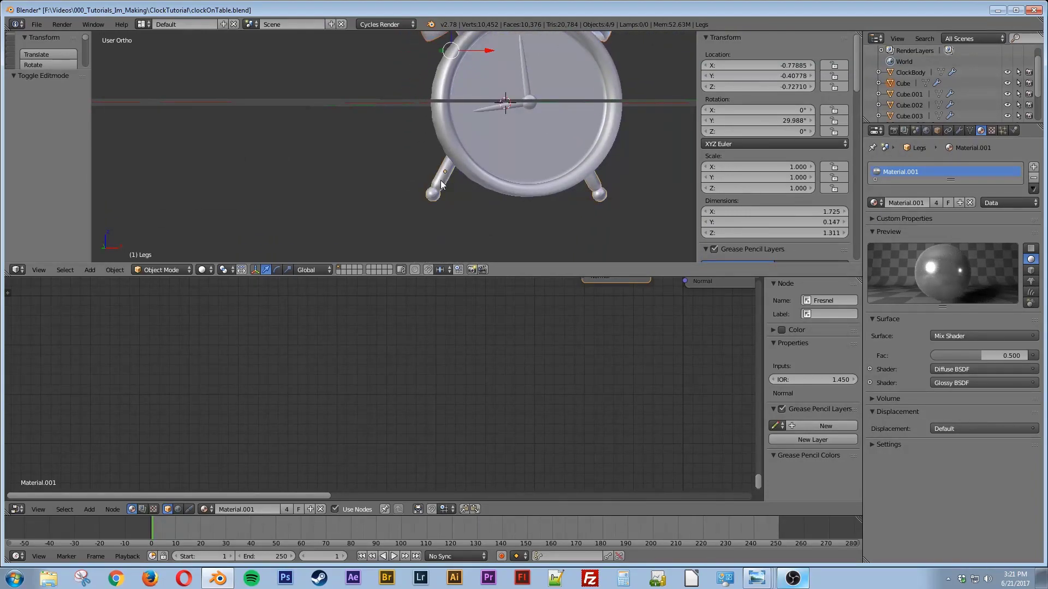
key(KP_1)
key(KP_7)
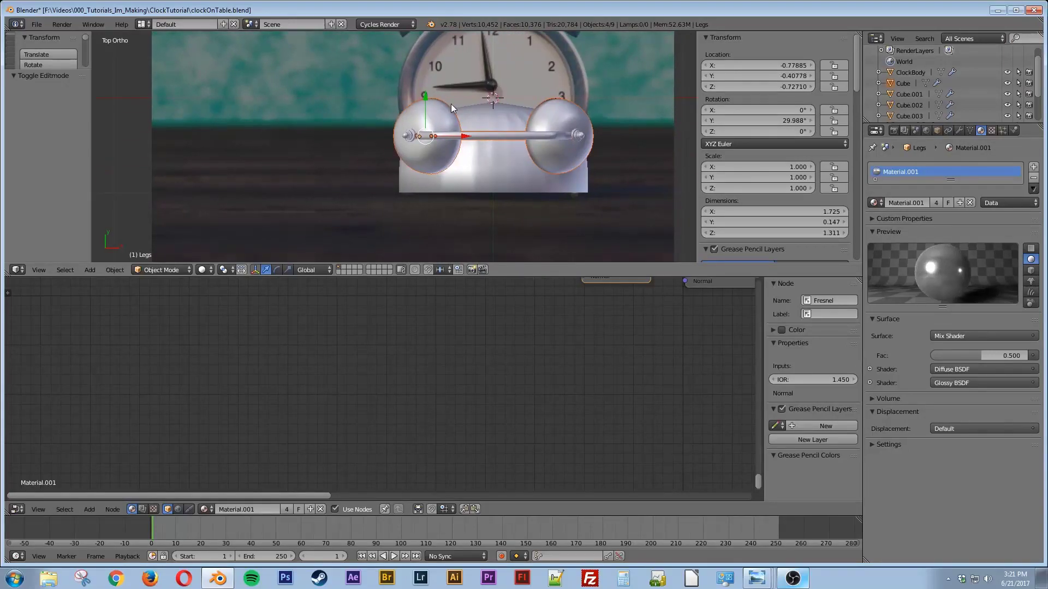
Add the bell tops to the selection and move all selected parts about -0.247 along Y
drag(426, 96, 424, 123)
key(ctrl+z)
shift+right_click(410, 137)
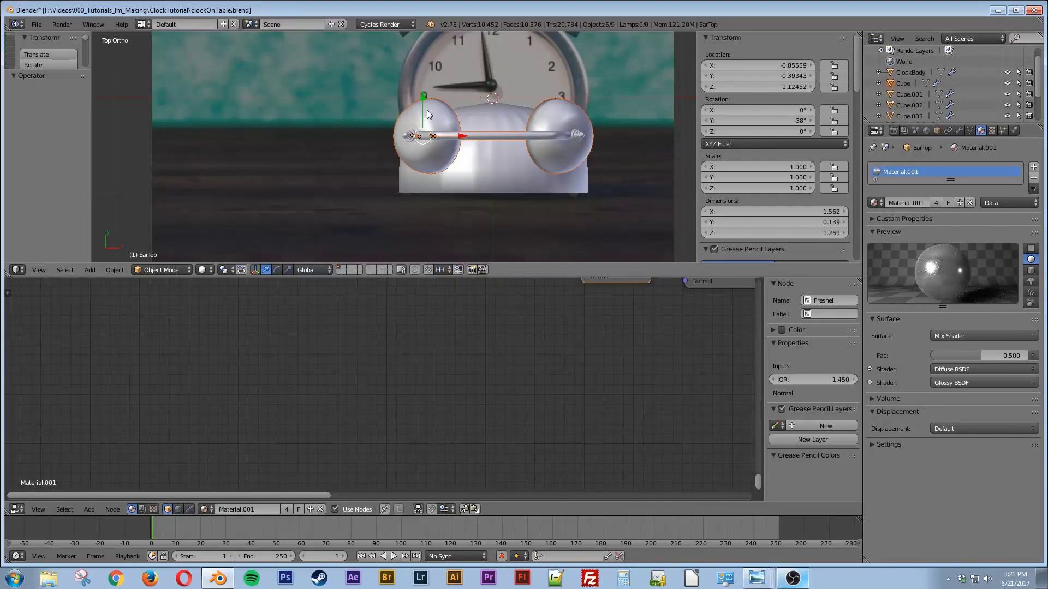
drag(422, 97, 440, 121)
middle_drag(483, 199, 445, 121)
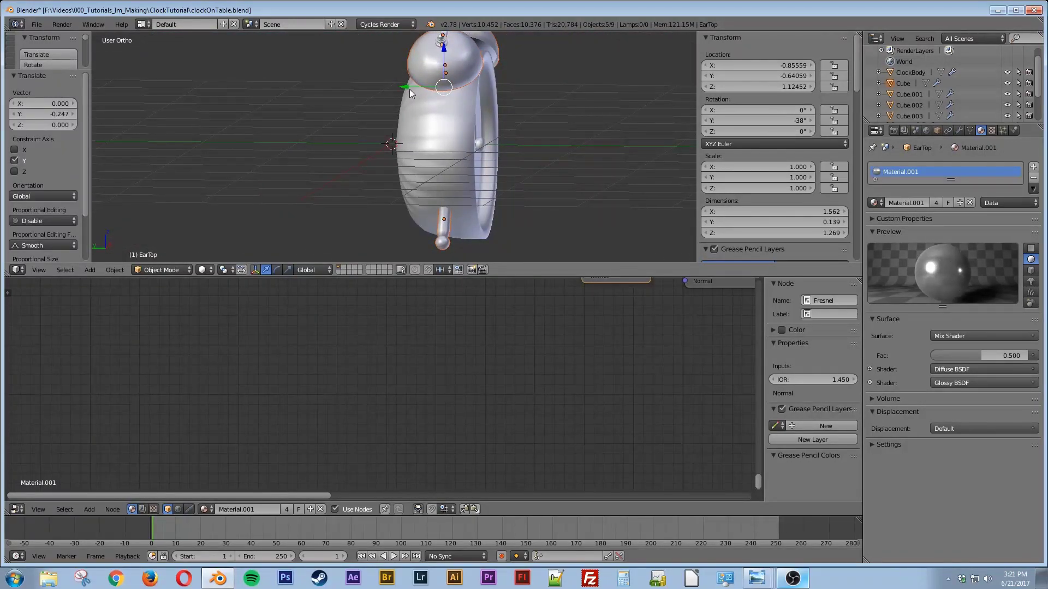
key(KP_7)
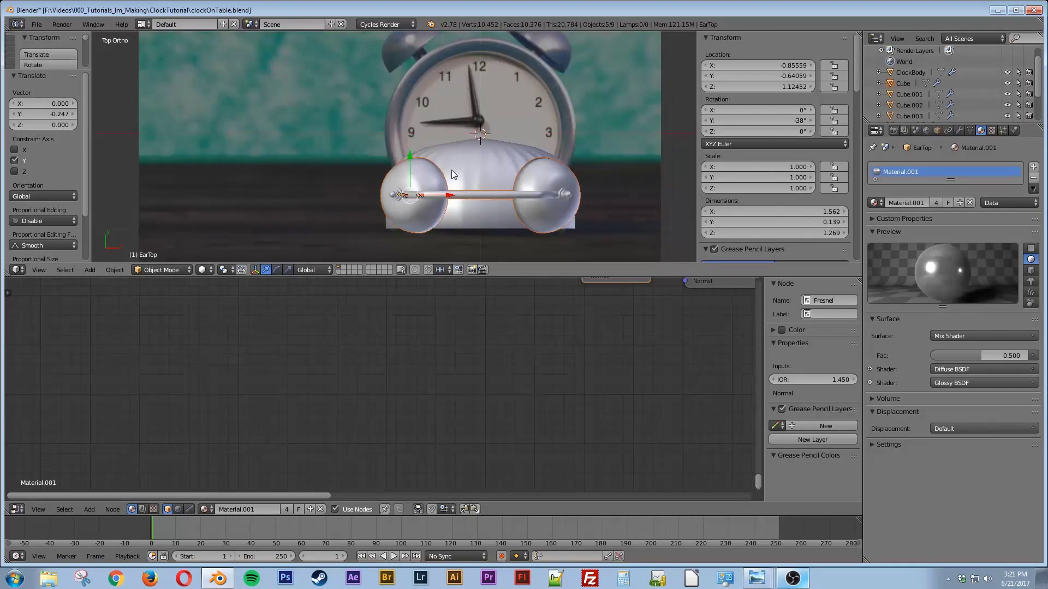
Select only the legs and nudge them about -0.017 along Y in the right side view
middle_drag(451, 169, 571, 133)
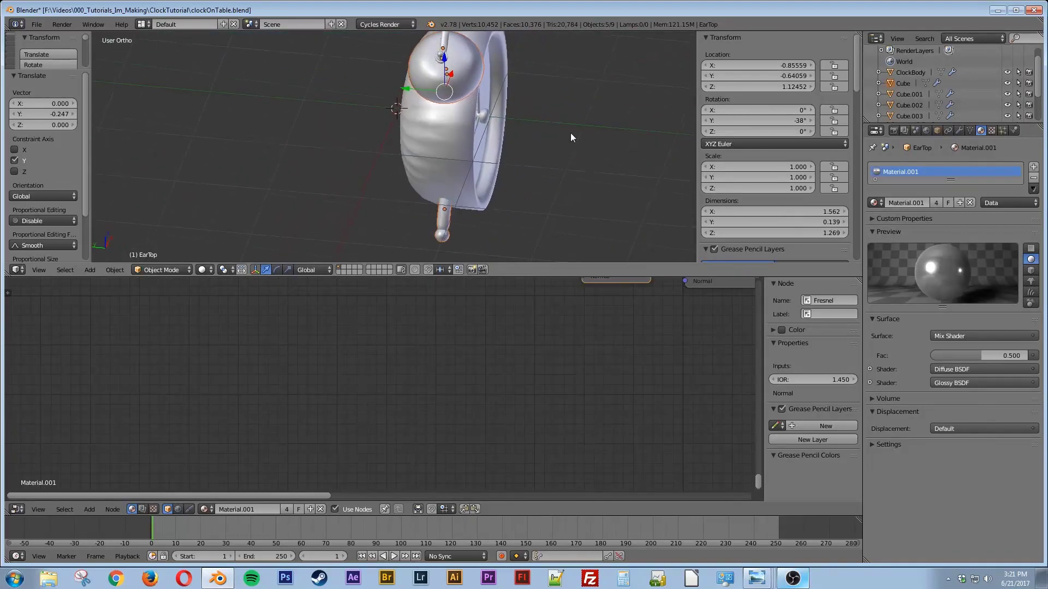
right_click(441, 223)
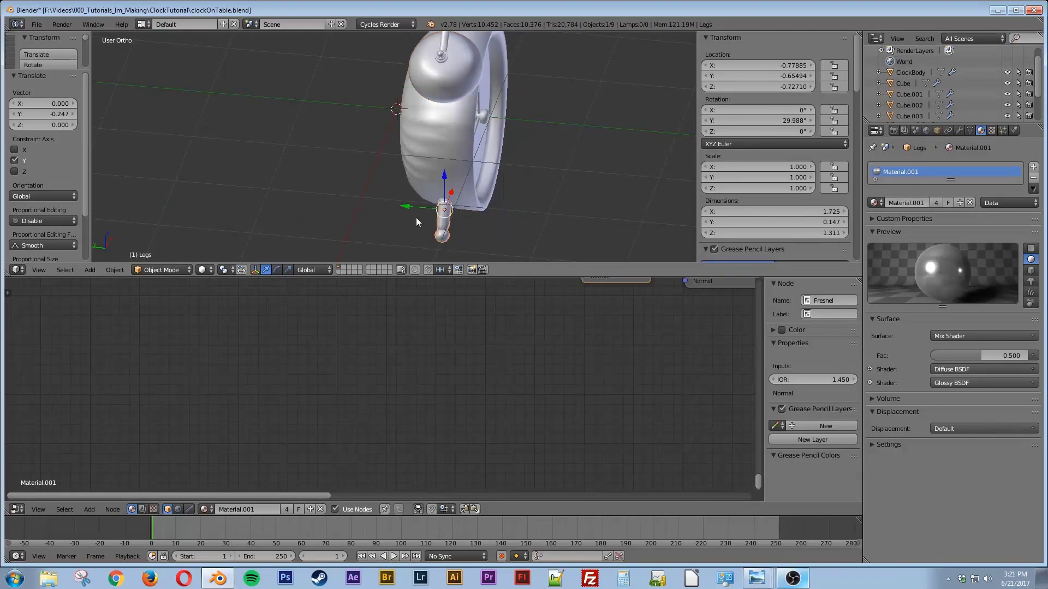
key(KP_1)
key(KP_3)
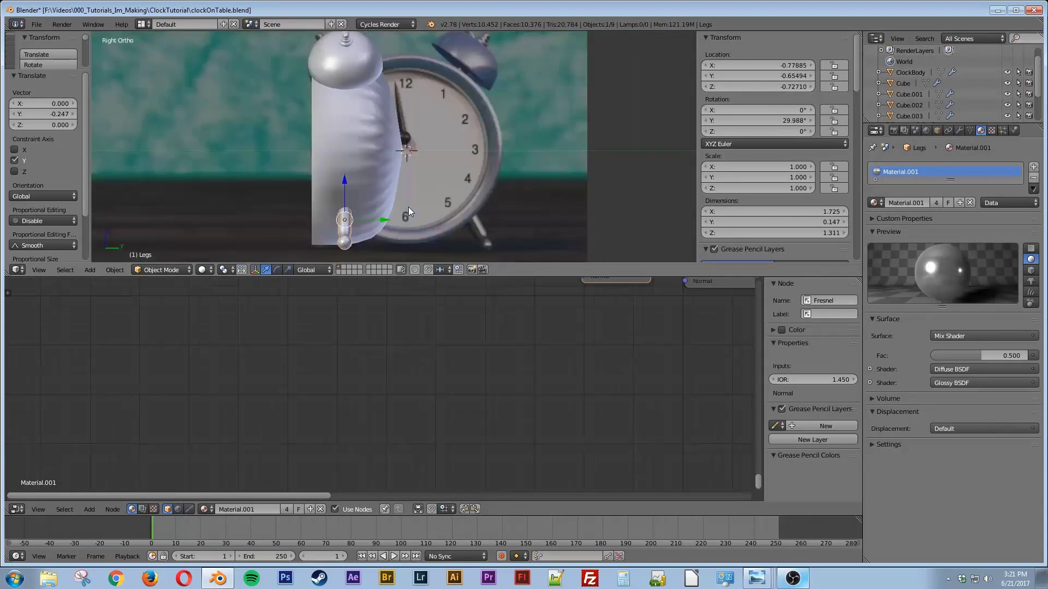
drag(388, 217, 384, 219)
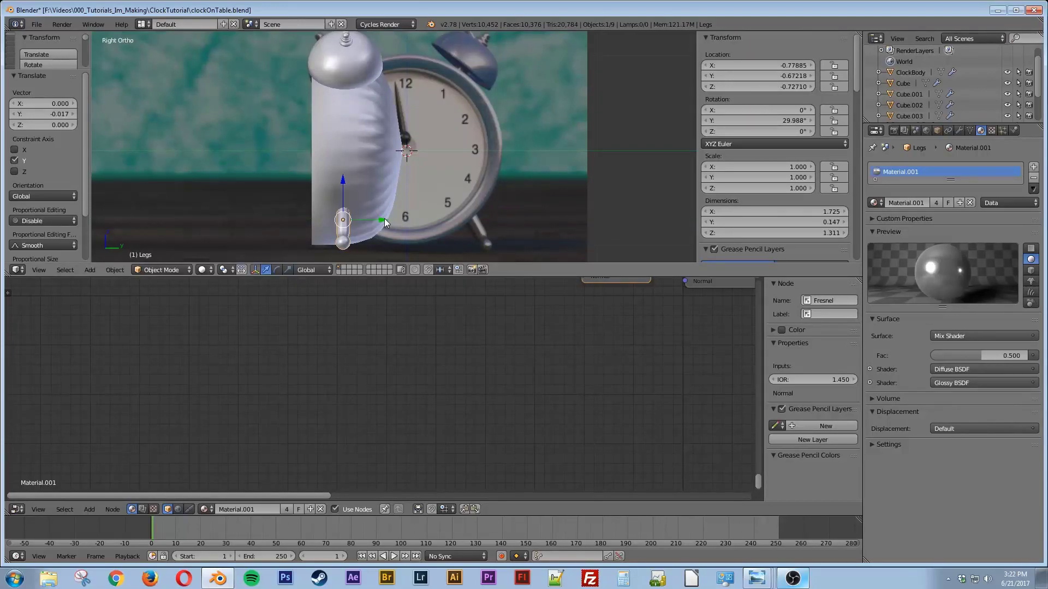
Examine the shortened clock from the front and at an angle in a rendered preview, then return to solid shading
key(KP_1)
key(KP_0)
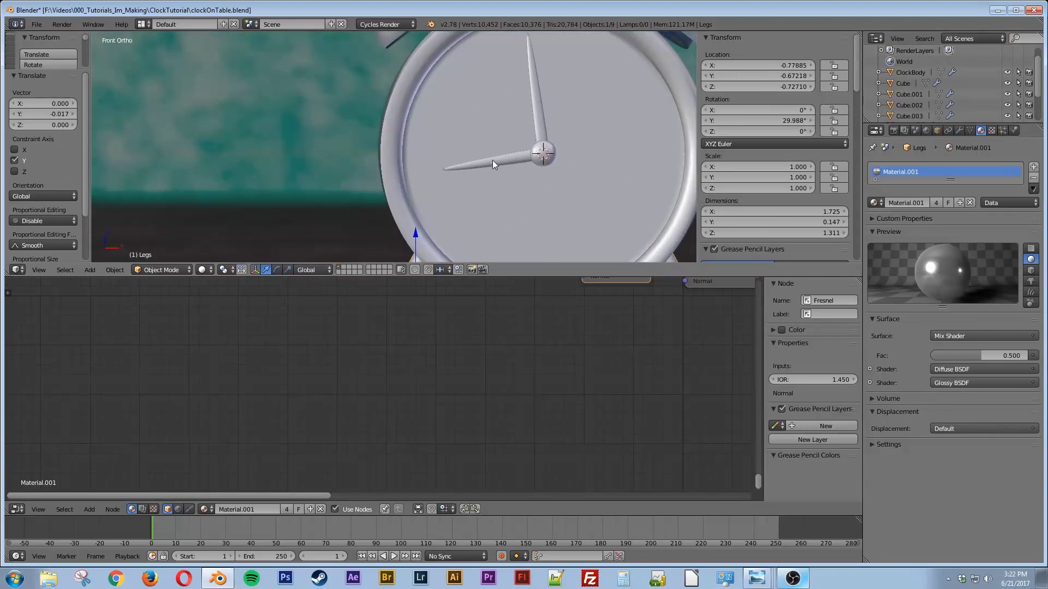
key(shift+z)
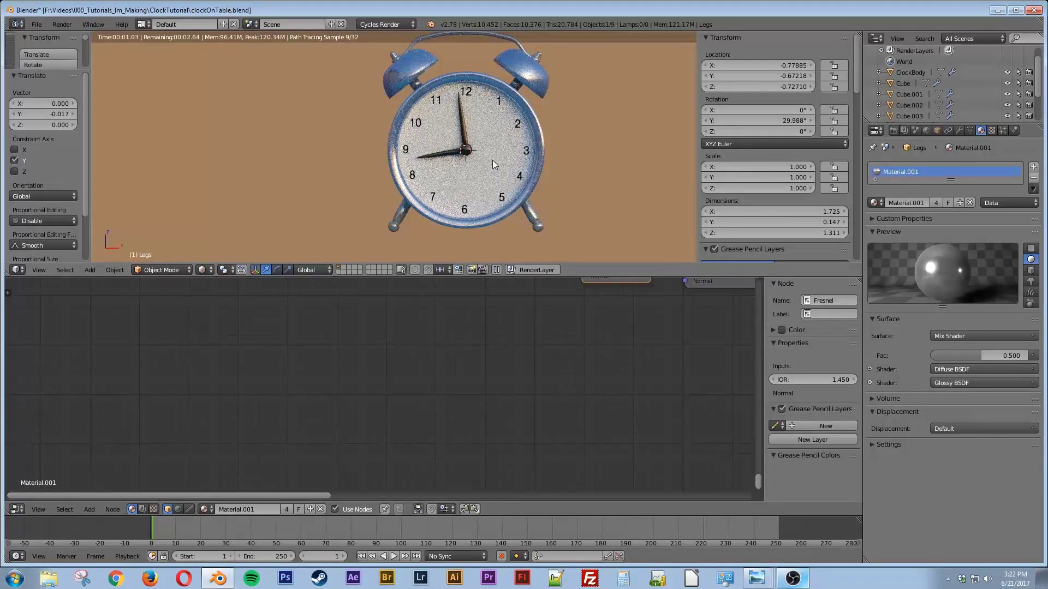
scroll(492, 160, up, 3)
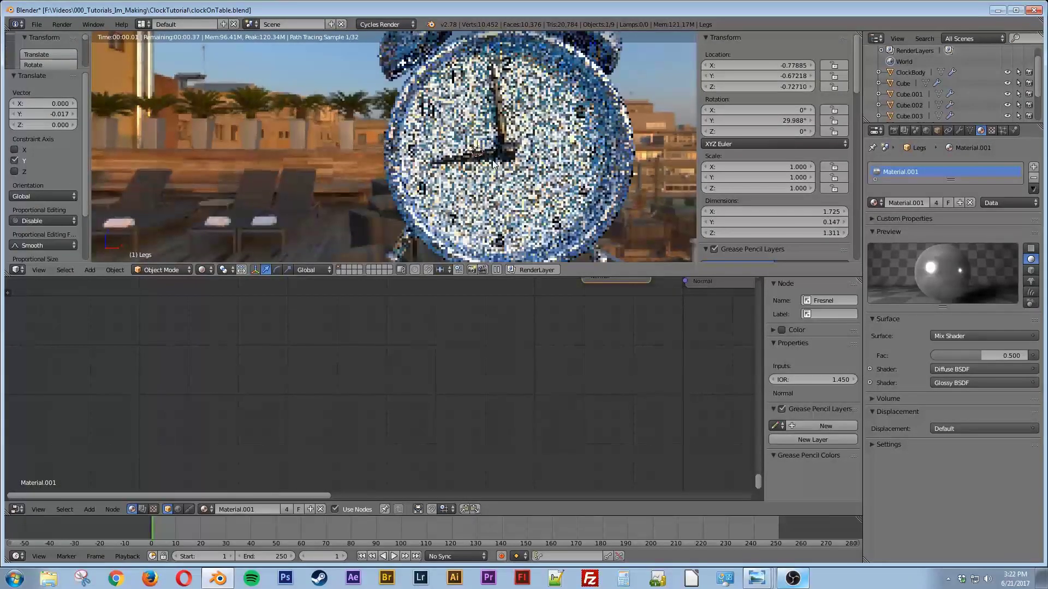
scroll(492, 162, down, 3)
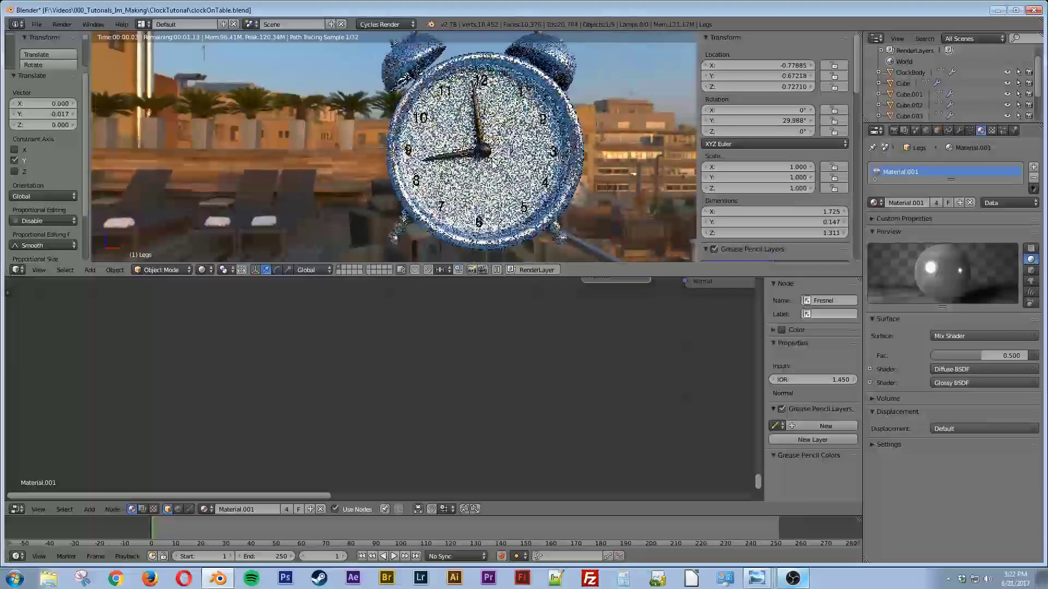
middle_drag(487, 163, 423, 178)
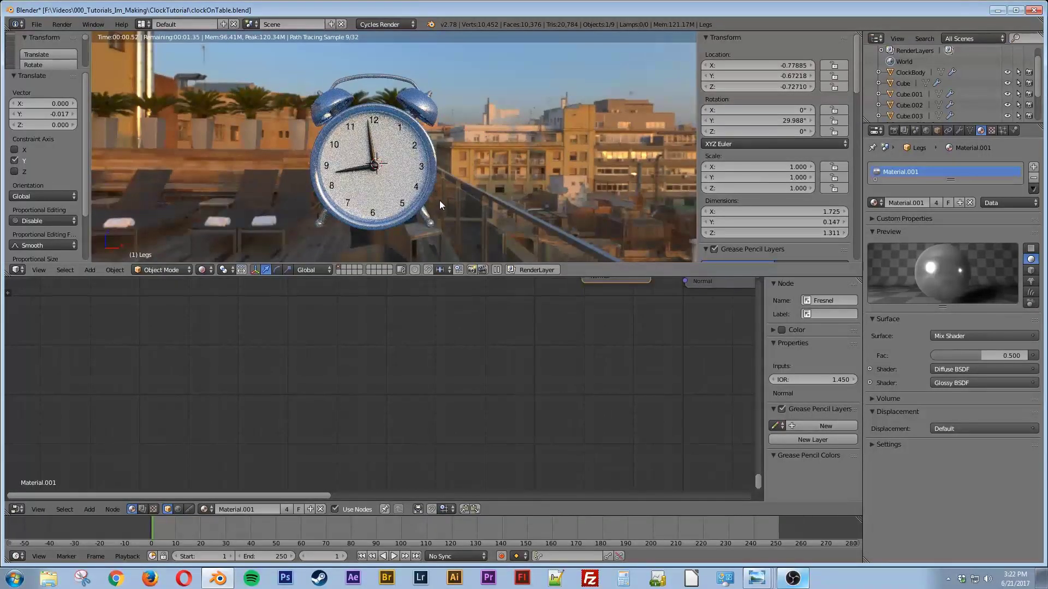
middle_drag(357, 182, 384, 198)
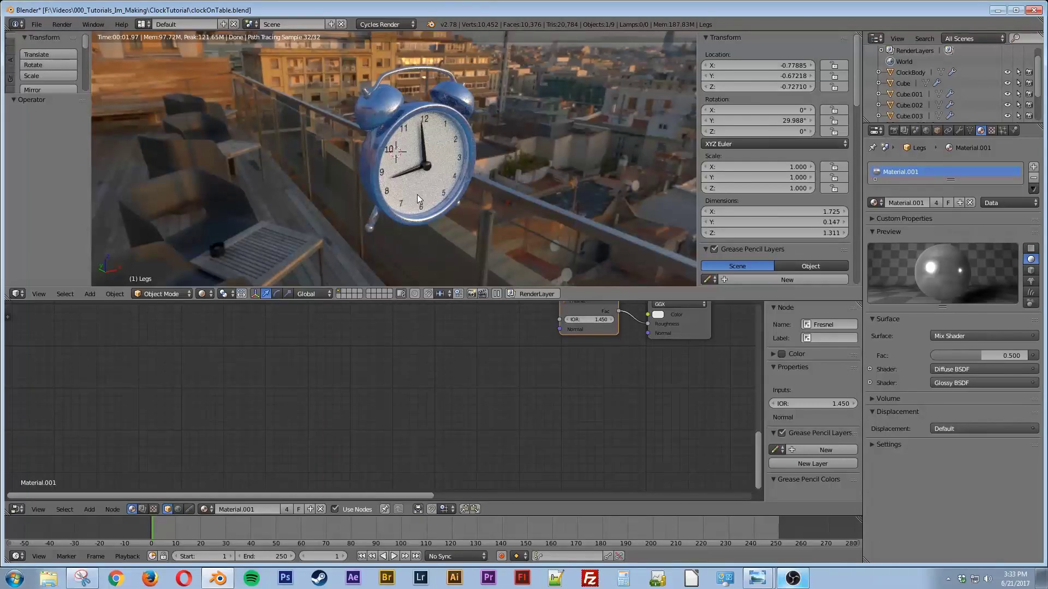
key(shift+z)
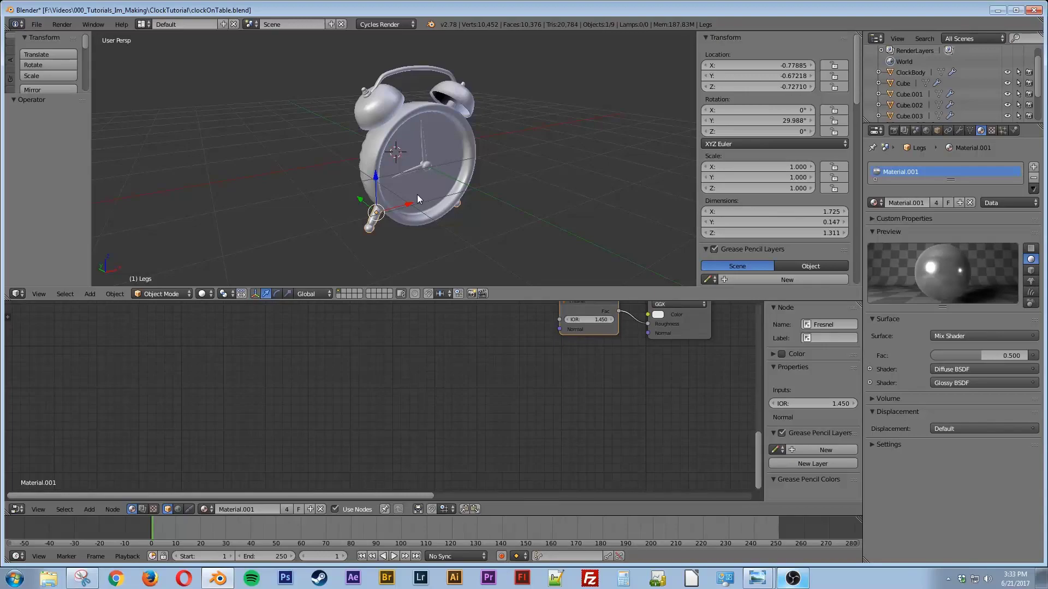
Add a plane mesh at the origin and scale it by 15
scroll(417, 194, down, 3)
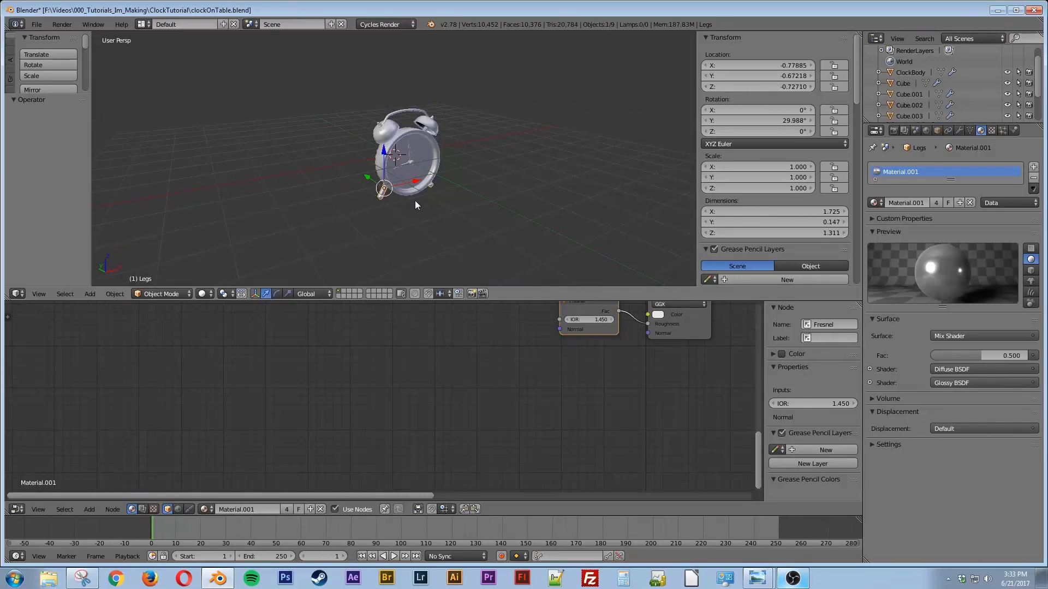
key(shift+a)
mouse_move(414, 200)
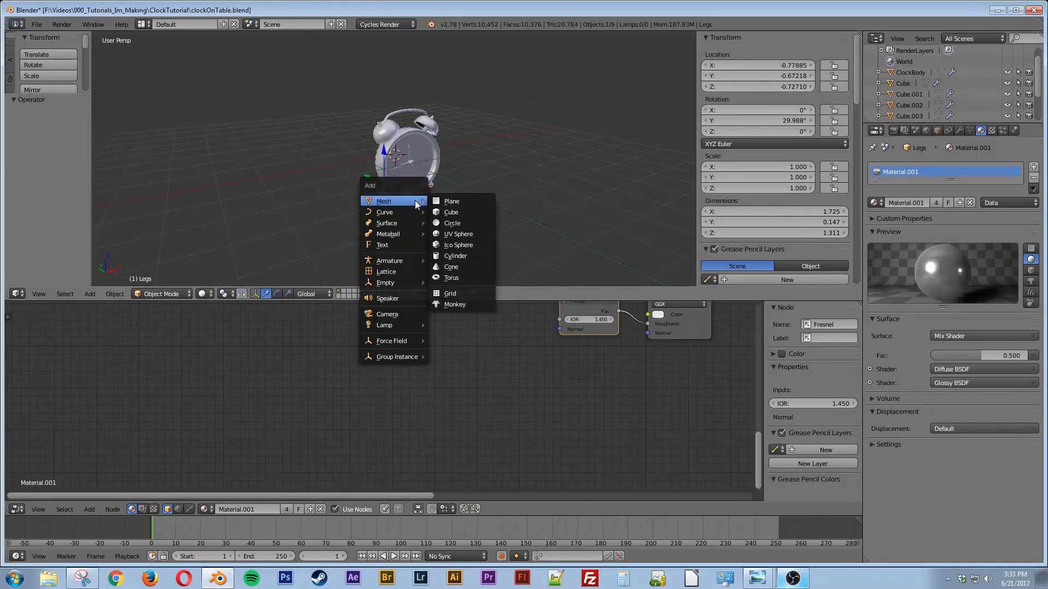
click(451, 205)
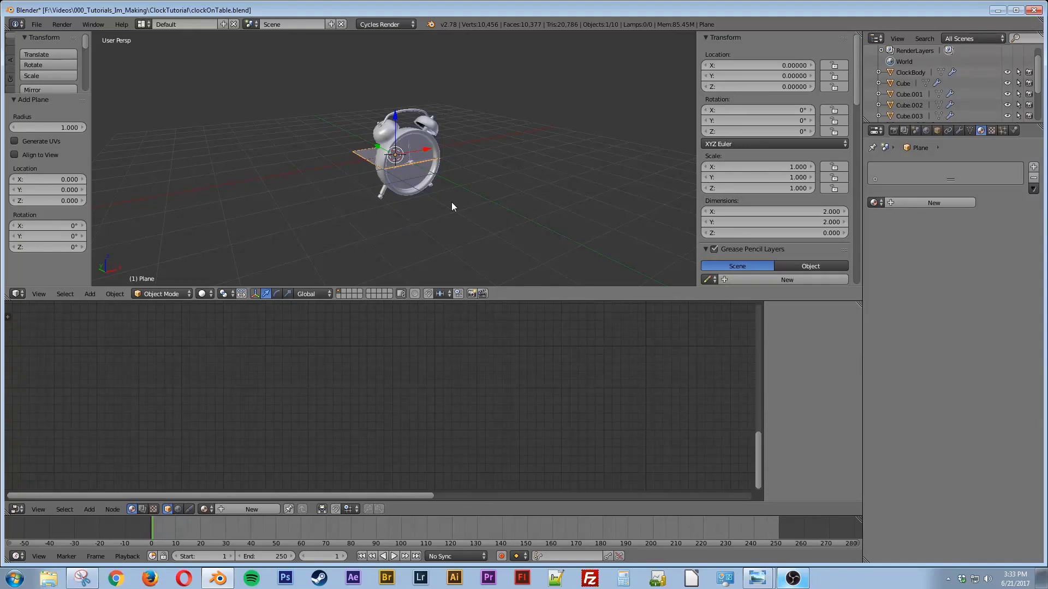
key(s)
text(15)
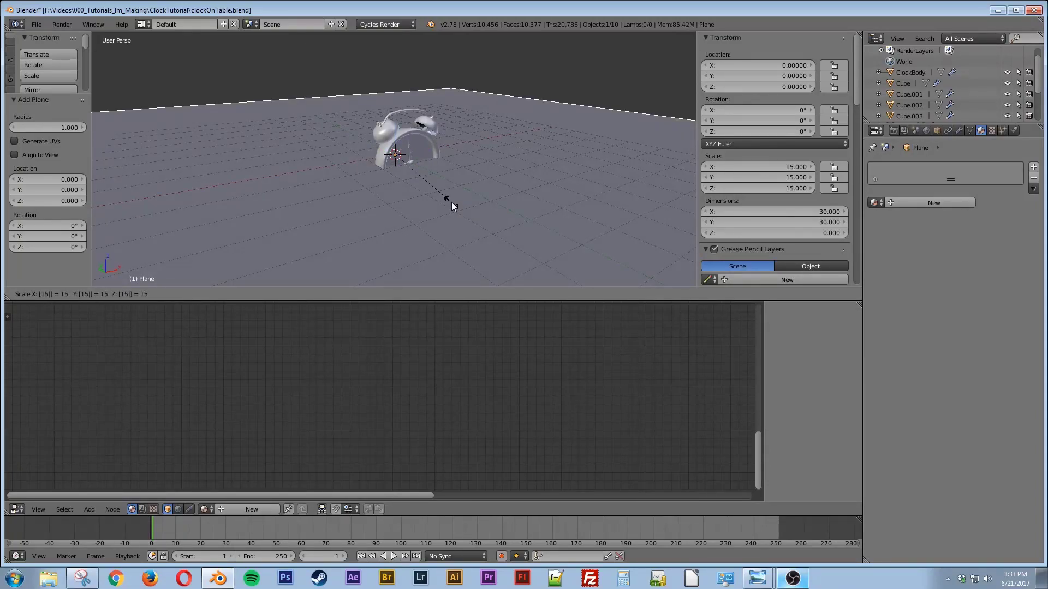
key(Return)
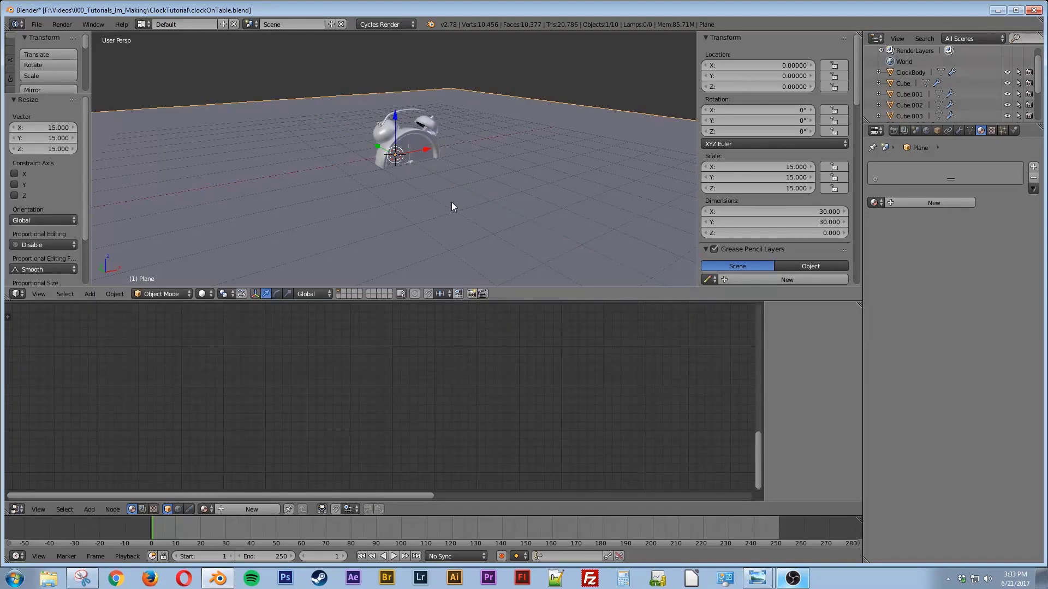
Rotate the plane 90 degrees around the X axis so it stands upright
key(r)
key(x)
text(90)
key(Return)
Move the upright plane about 48.86 along Y to place it far behind the clock
mouse_move(452, 202)
middle_down()
mouse_move(417, 224)
mouse_move(447, 195)
middle_up()
scroll(448, 195, down, 2)
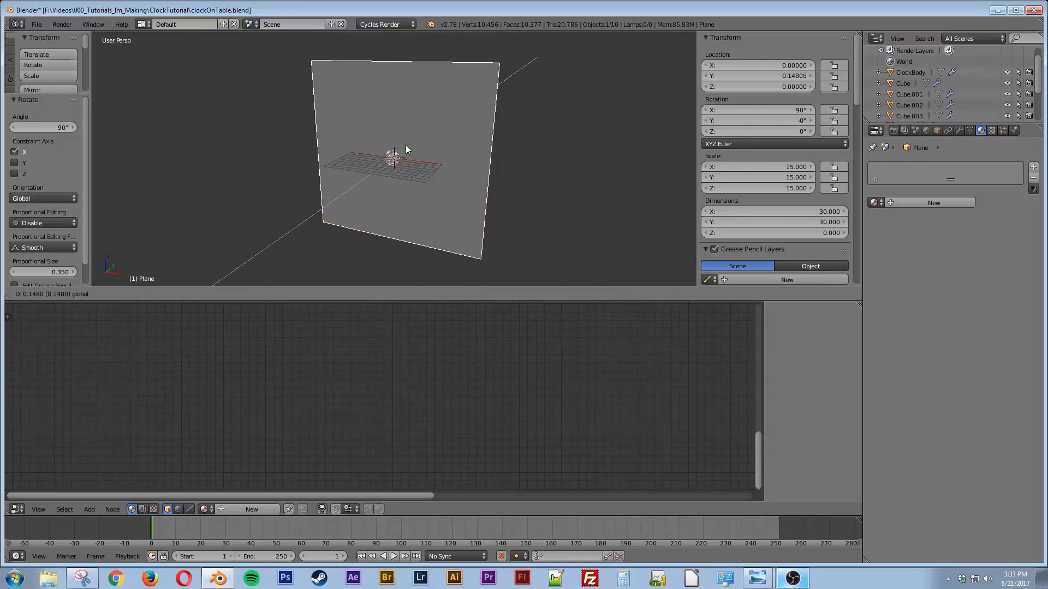
key(g)
key(y)
click(474, 105)
middle_drag(455, 161, 464, 225)
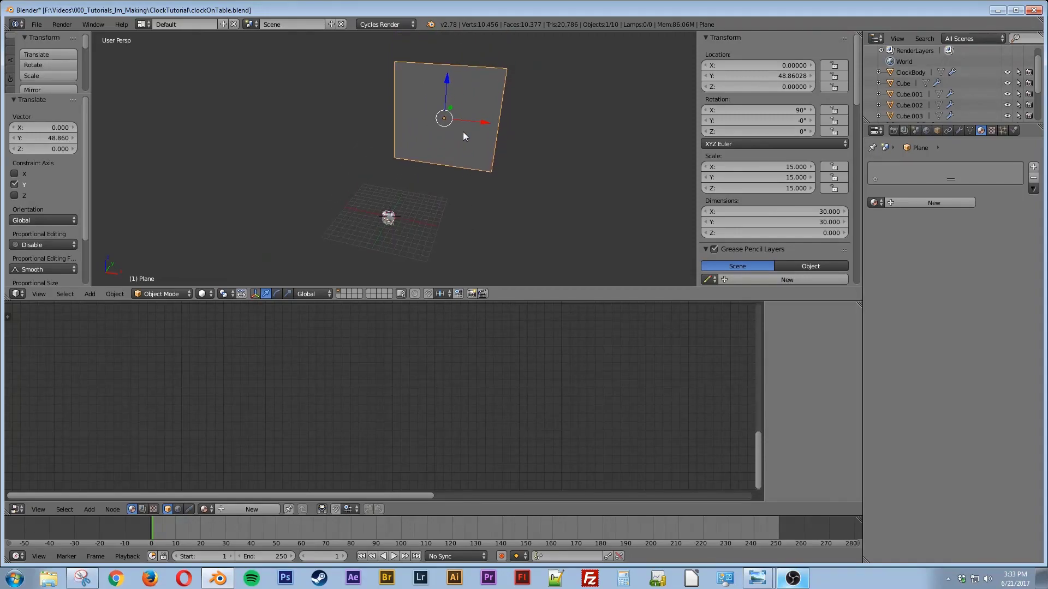
Move the upright plane along Y to about 47.56, slightly closer to the clock
key(g)
key(y)
click(449, 108)
middle_drag(435, 237, 450, 231)
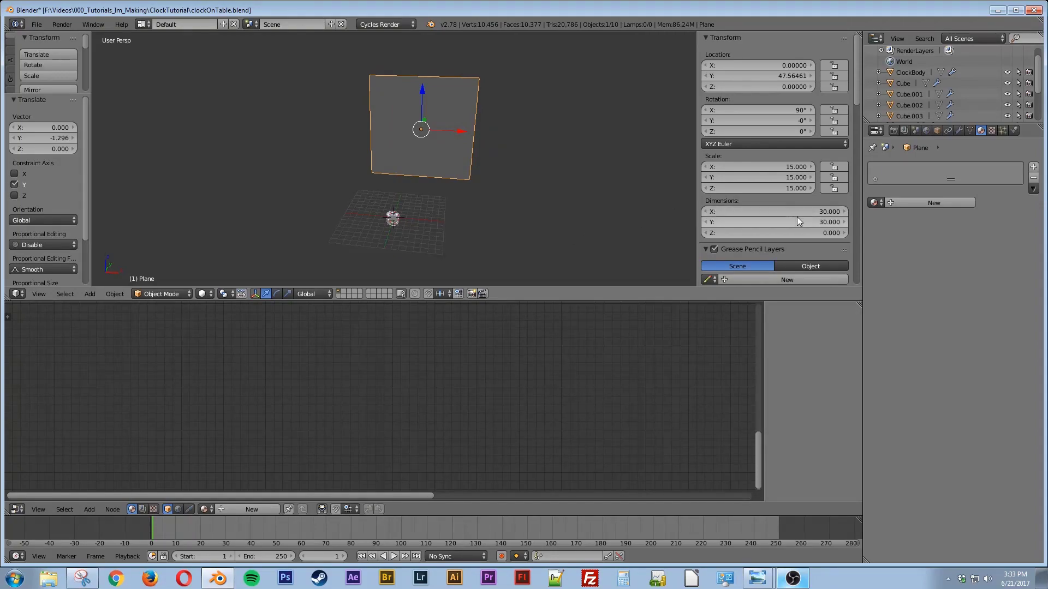
Give the upright plane a new diffuse material whose color uses the image texture TexturesCom_PaperDecorative0059_2_M.jpg
click(909, 202)
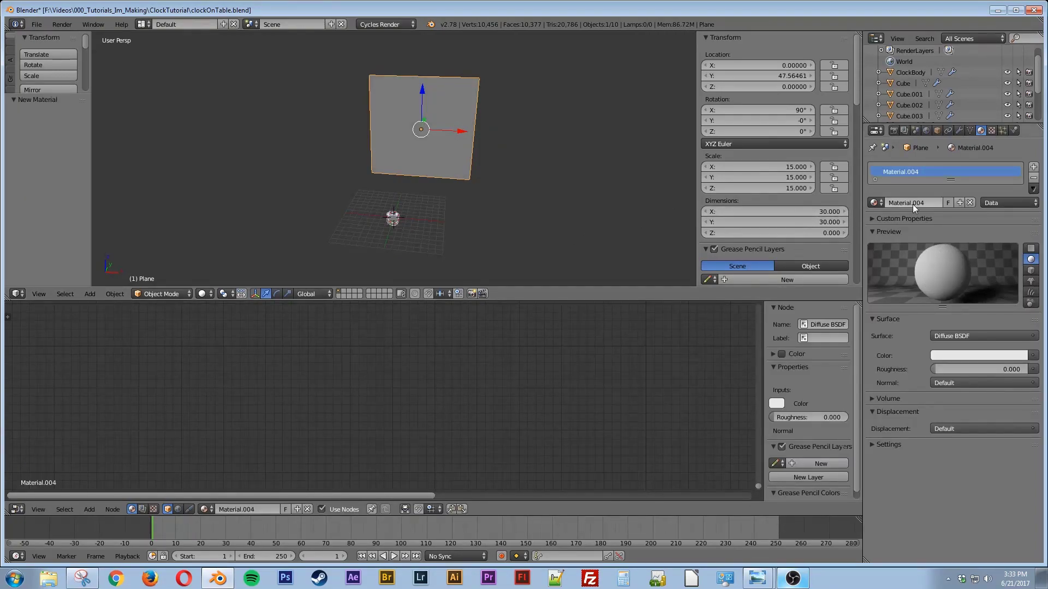
click(1033, 355)
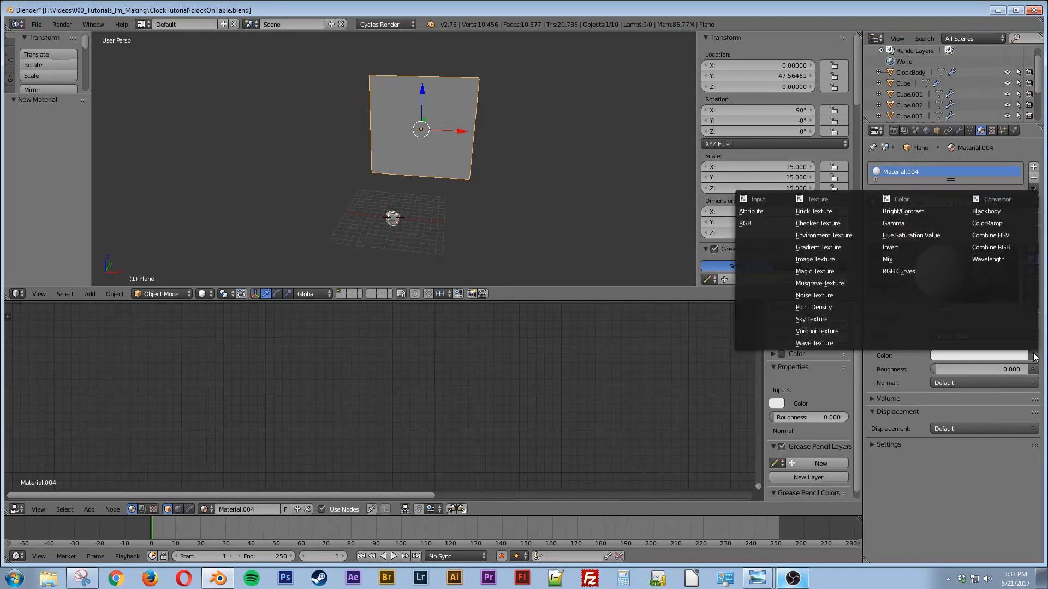
click(822, 259)
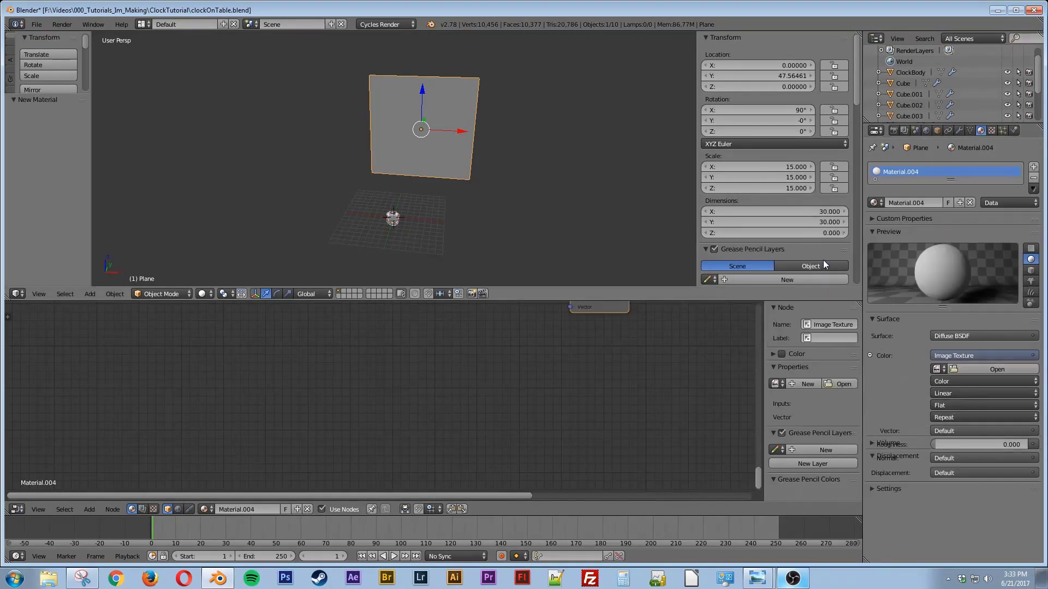
click(977, 369)
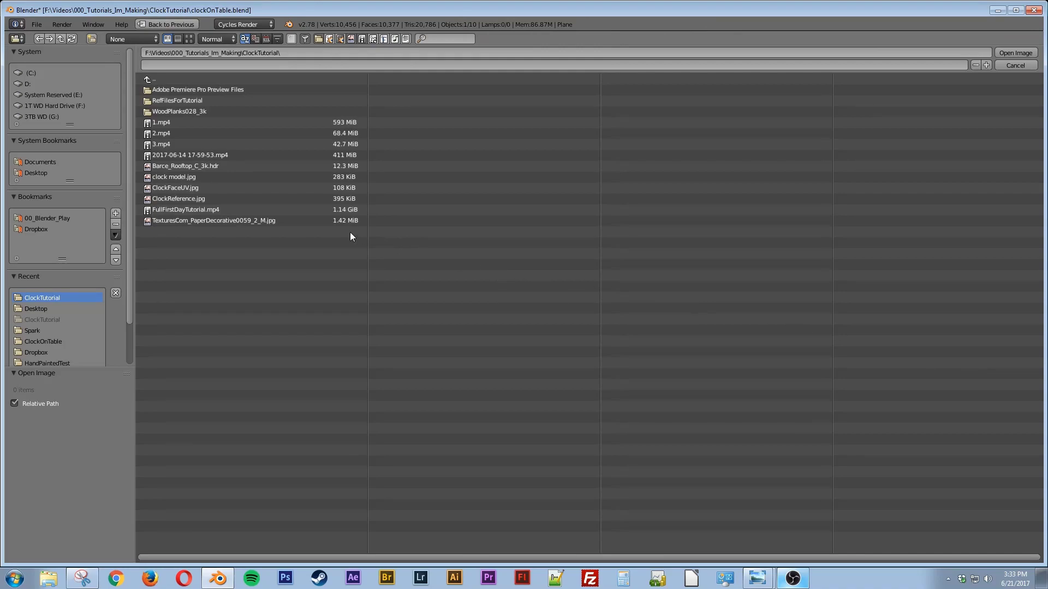
click(219, 218)
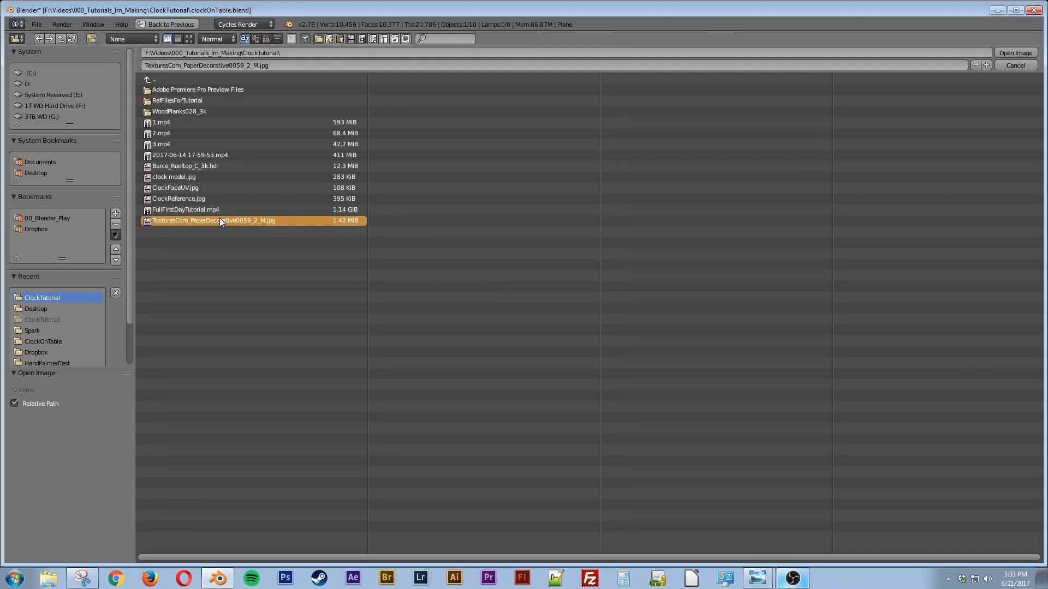
double_click(253, 221)
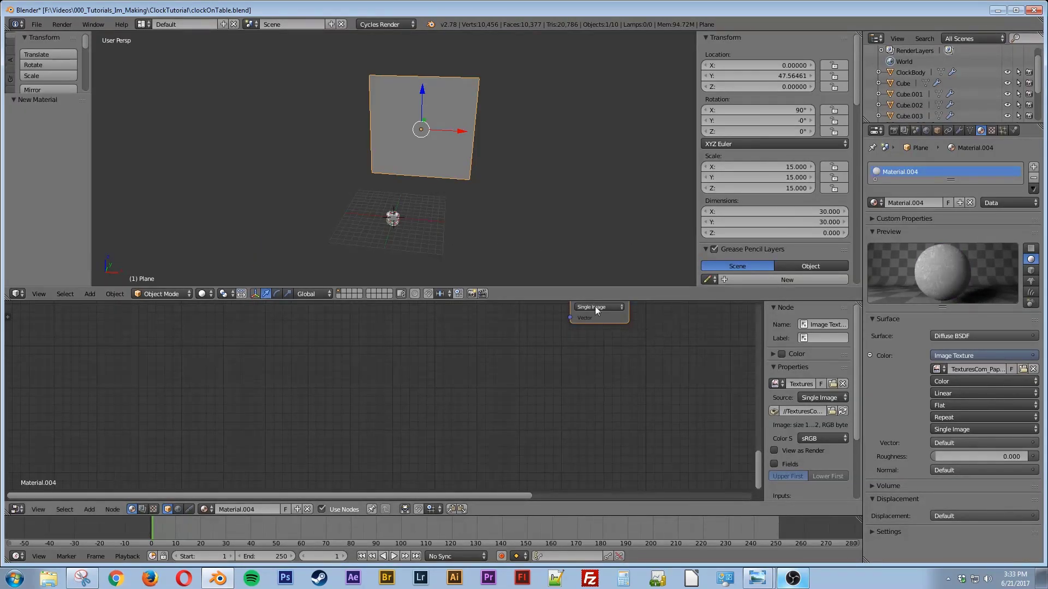
Change the lower editor to the UV/Image Editor and unwrap the upright plane
click(17, 509)
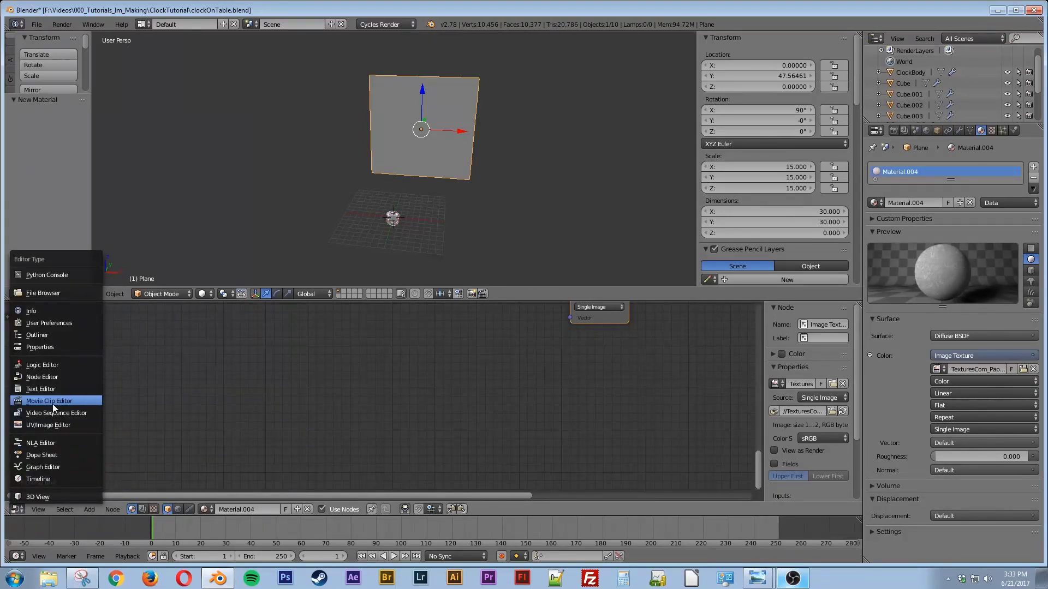
click(51, 424)
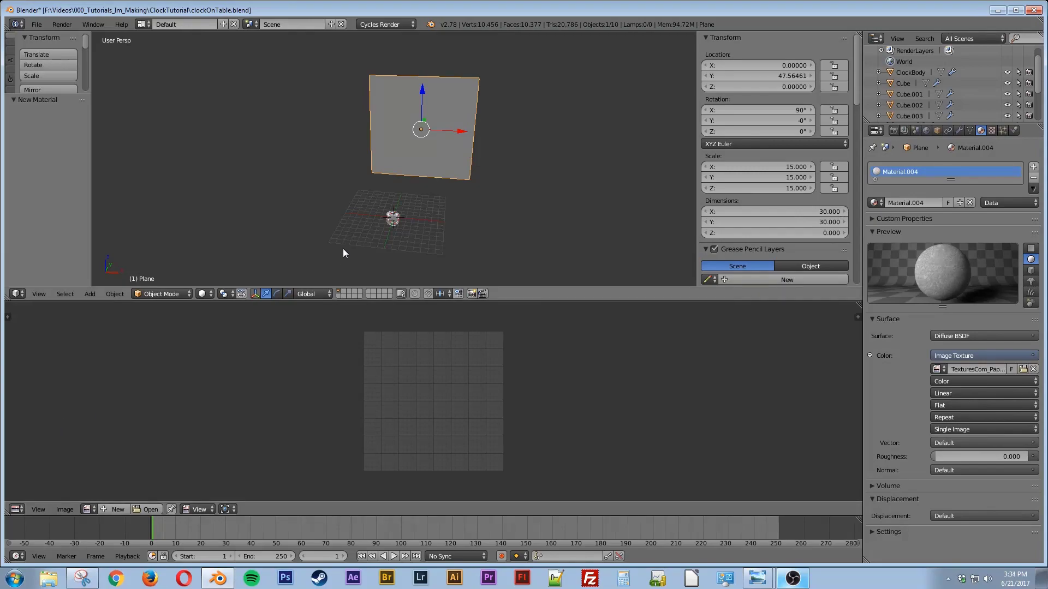
key(Tab)
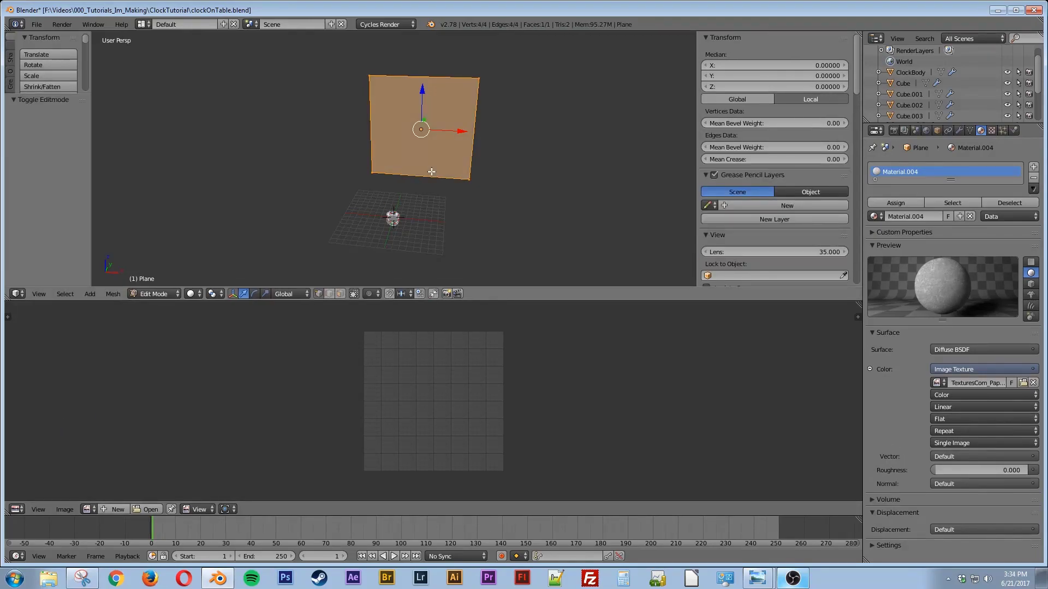
key(u)
click(431, 171)
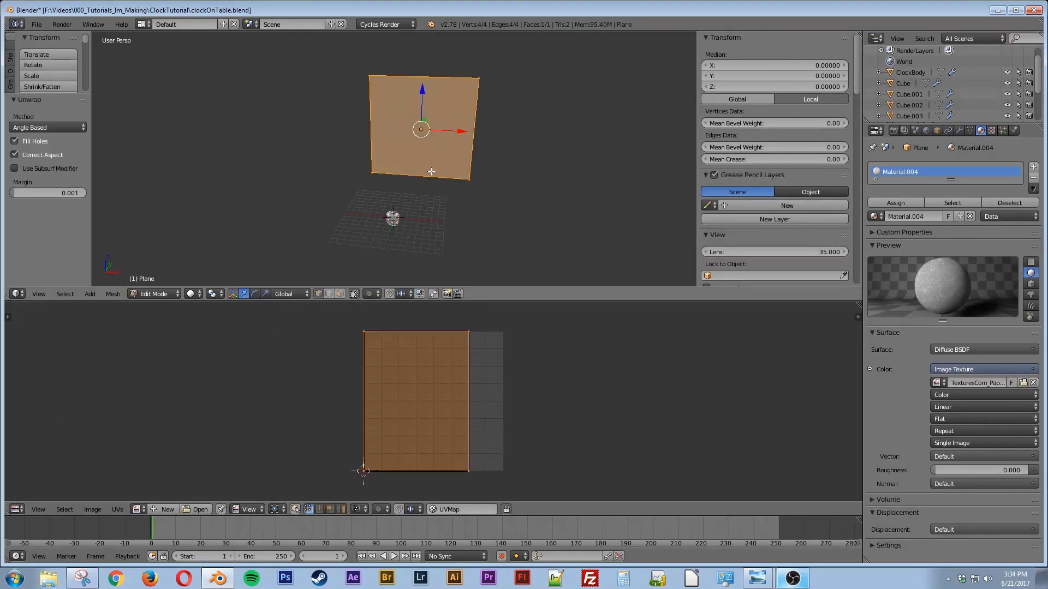
Show the PaperDecorative texture behind the plane's UV layout and return to Object Mode
click(137, 509)
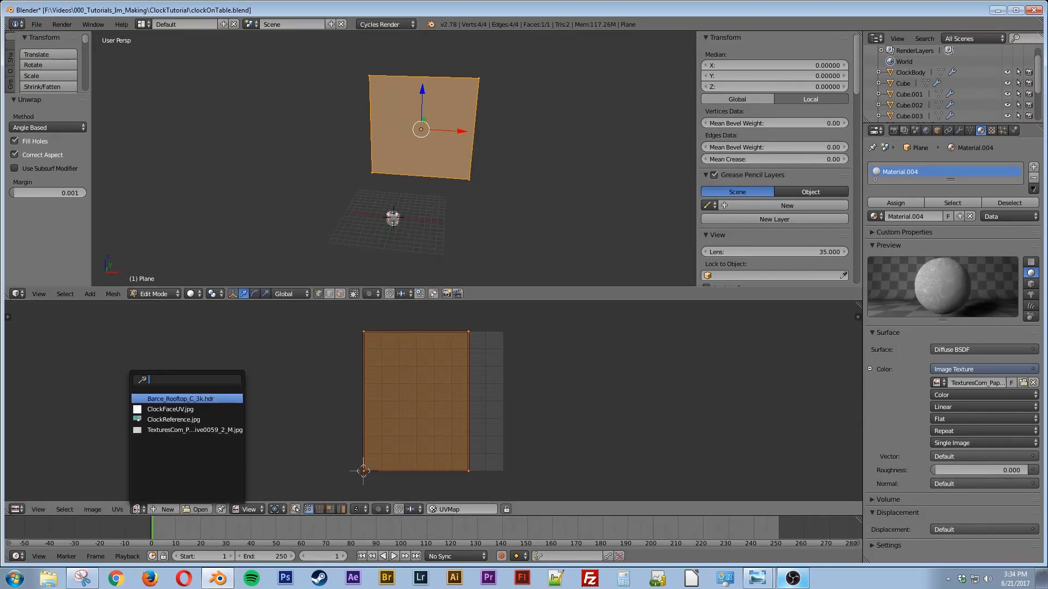
click(169, 431)
scroll(493, 451, down, 8)
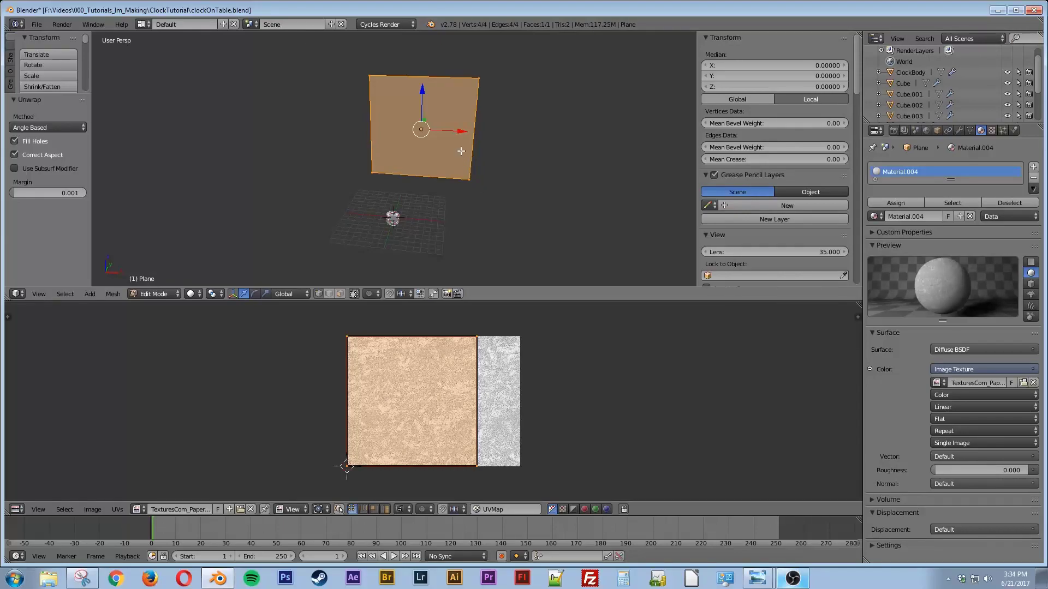
key(Tab)
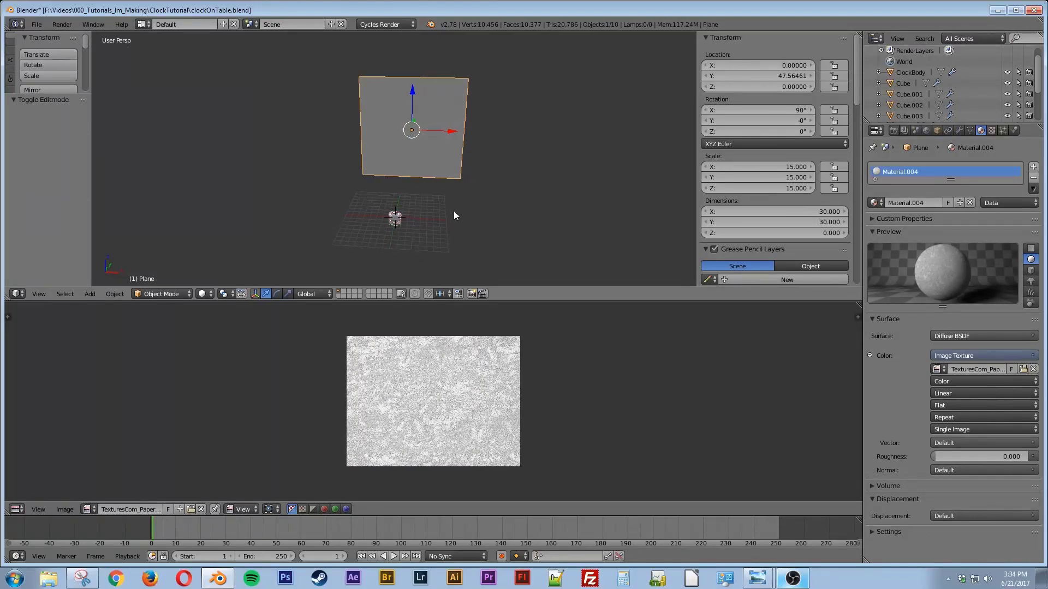
Examine the textured background plane behind the clock from the front in a rendered preview, then return to solid shading
key(shift+z)
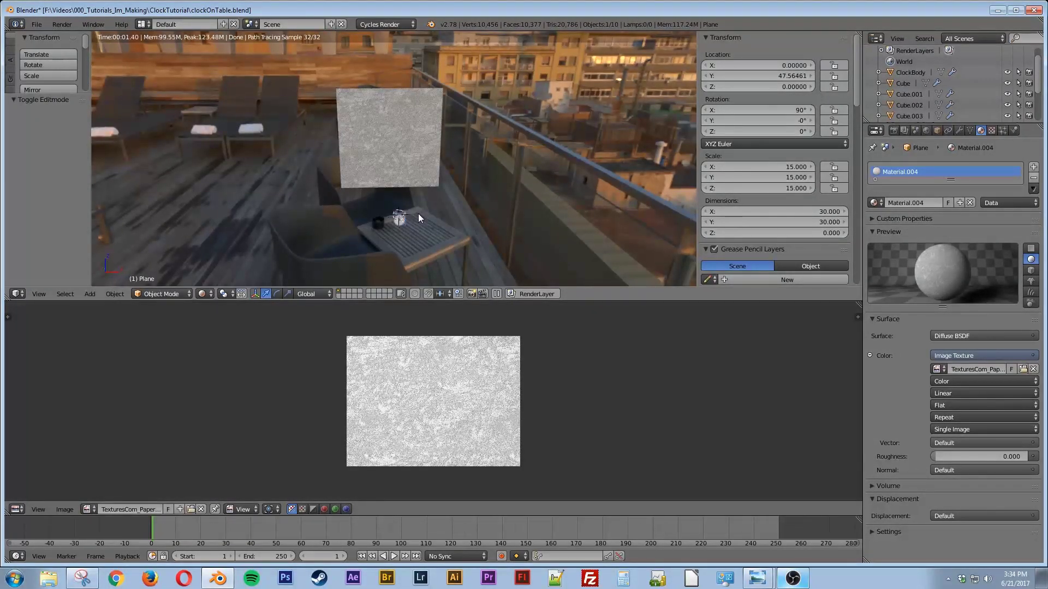
key(KP_1)
scroll(418, 214, down, 2)
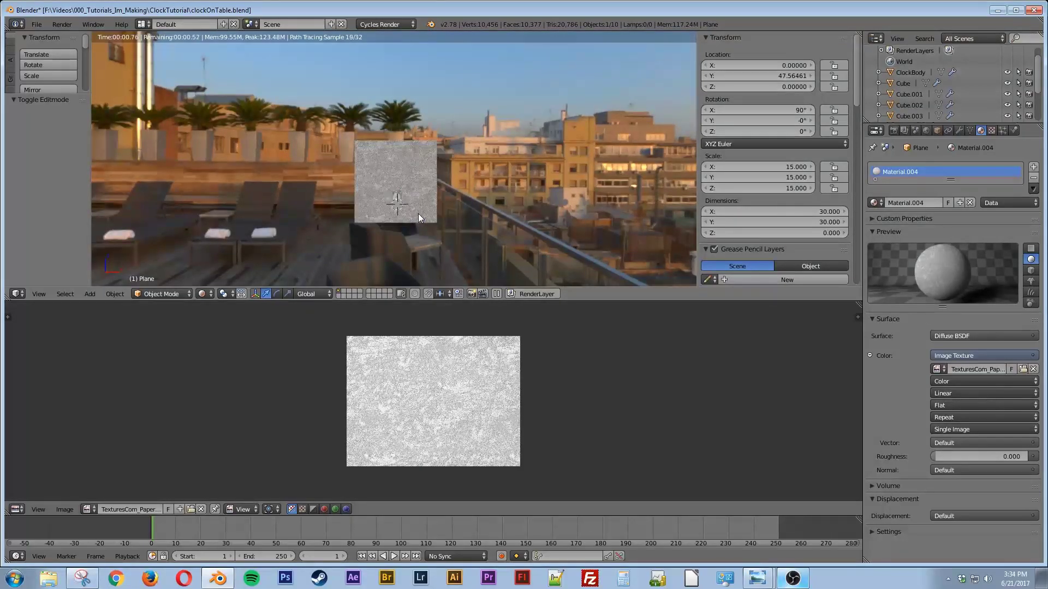
scroll(418, 214, up, 5)
shift+middle_drag(421, 234, 425, 188)
scroll(421, 236, up, 3)
shift+middle_drag(429, 245, 429, 203)
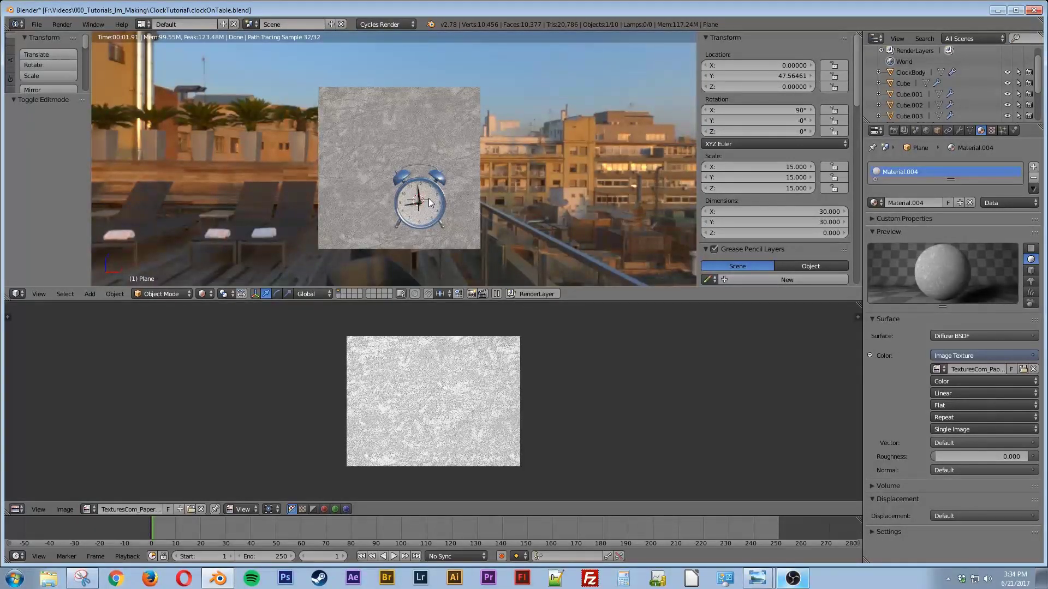
key(shift+z)
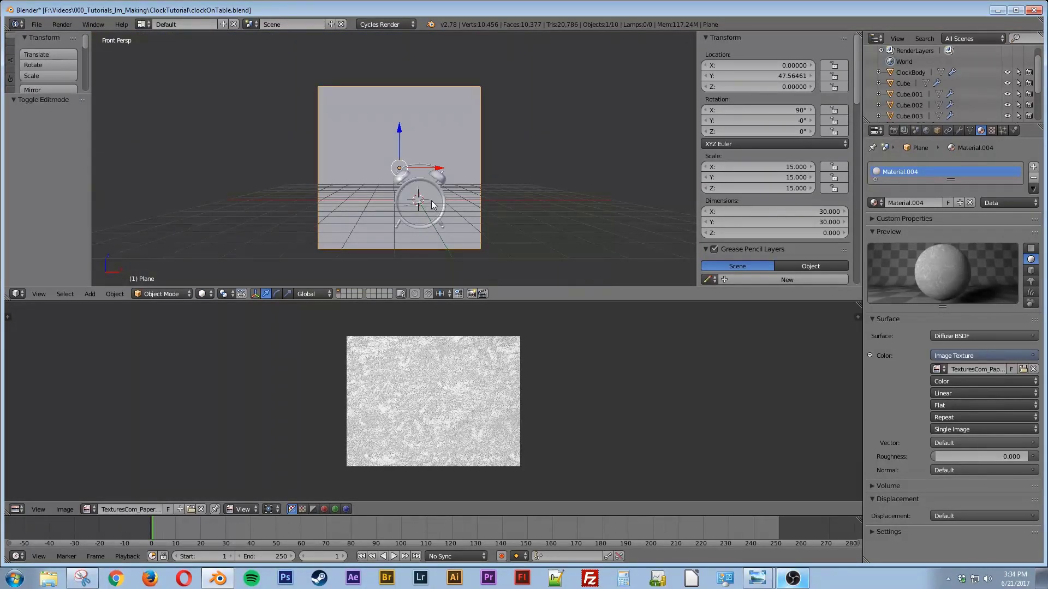
Add a camera and align it to the front view of the clock
middle_drag(429, 203, 428, 223)
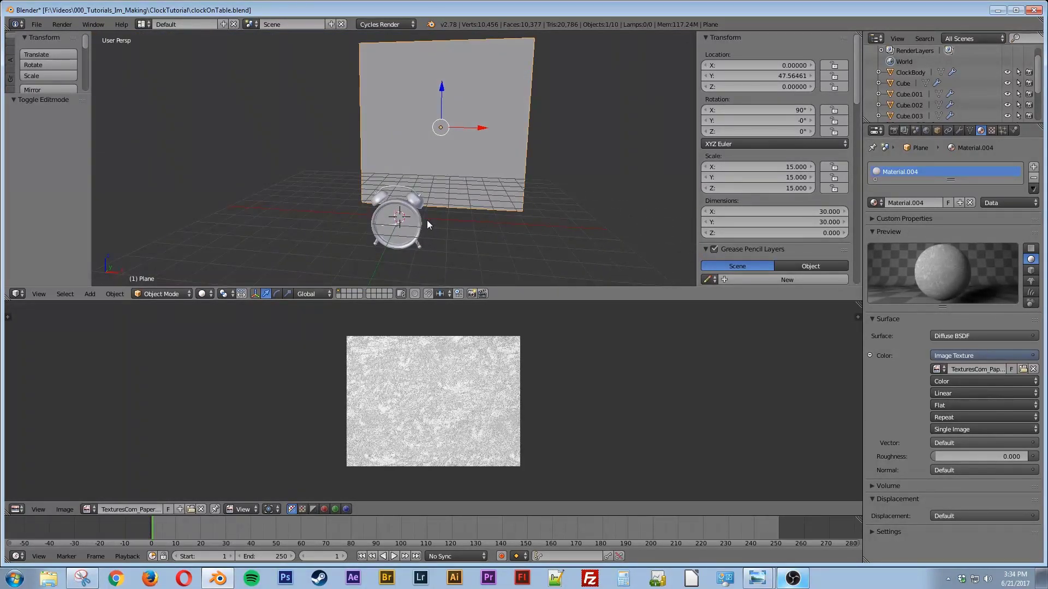
key(shift+a)
mouse_move(427, 221)
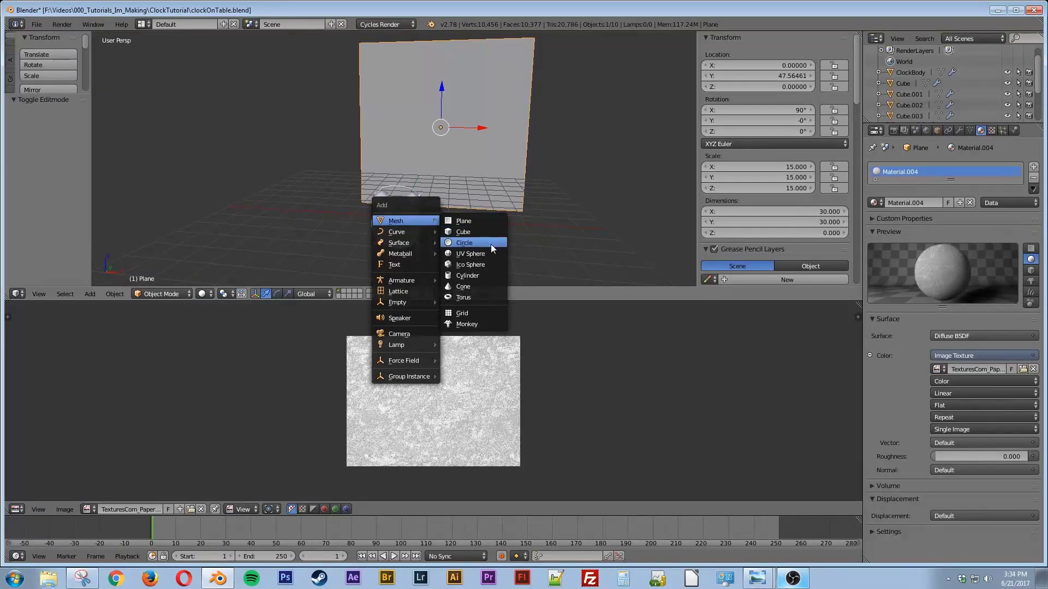
click(396, 335)
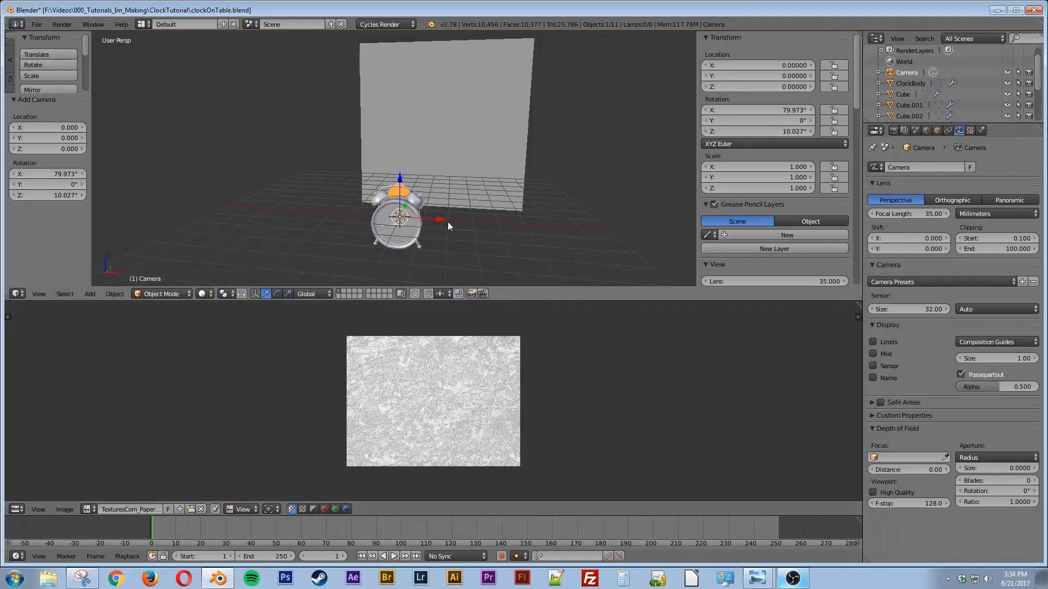
key(KP_1)
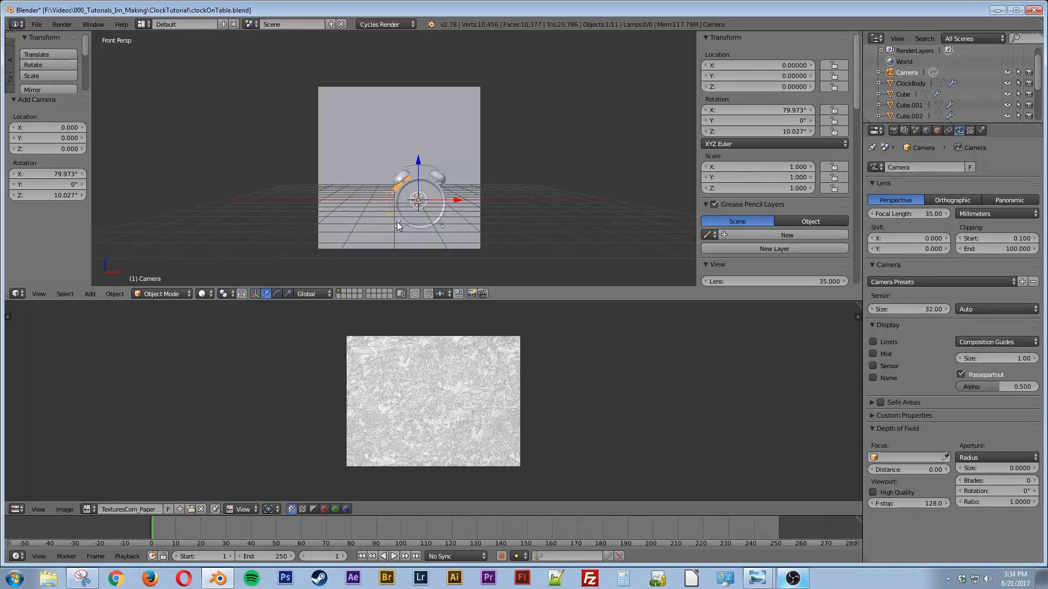
key(ctrl+alt+KP_0)
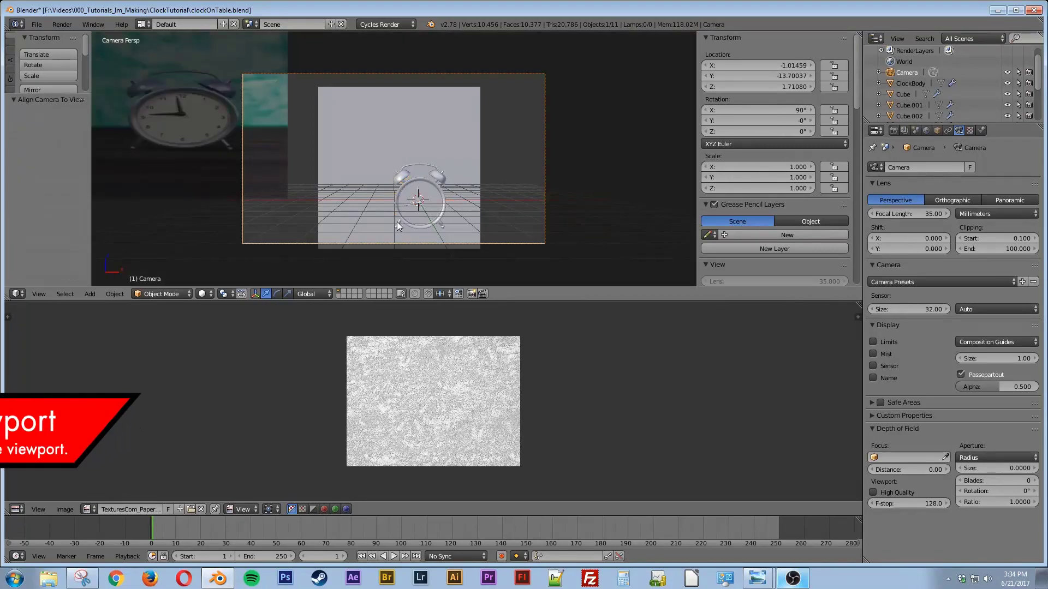
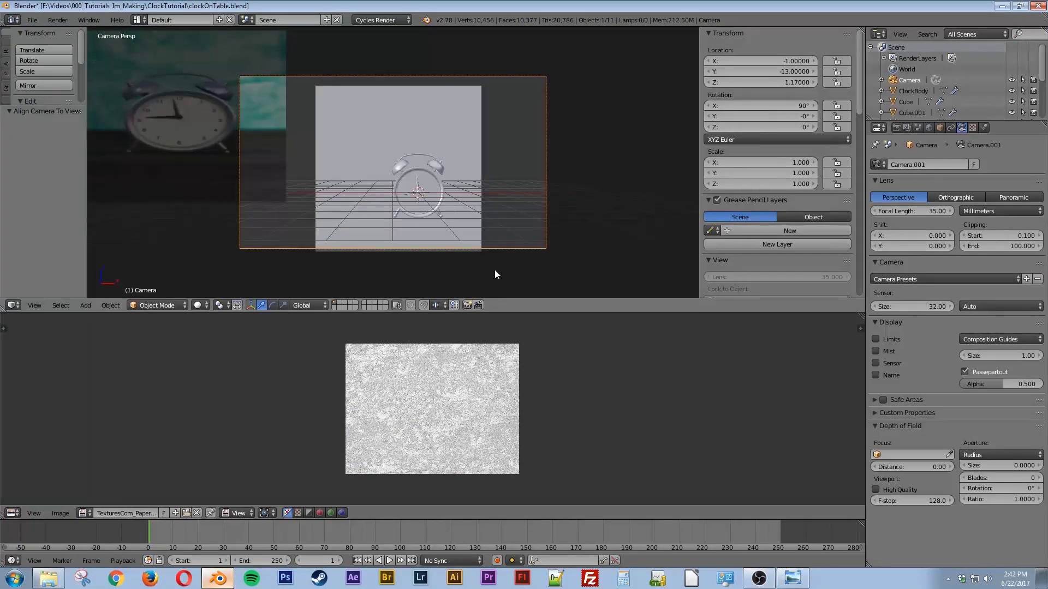
Set the camera's focal length to 80 mm and lower its Z location to 0.25 to frame the whole clock
click(901, 211)
text(80)
key(Return)
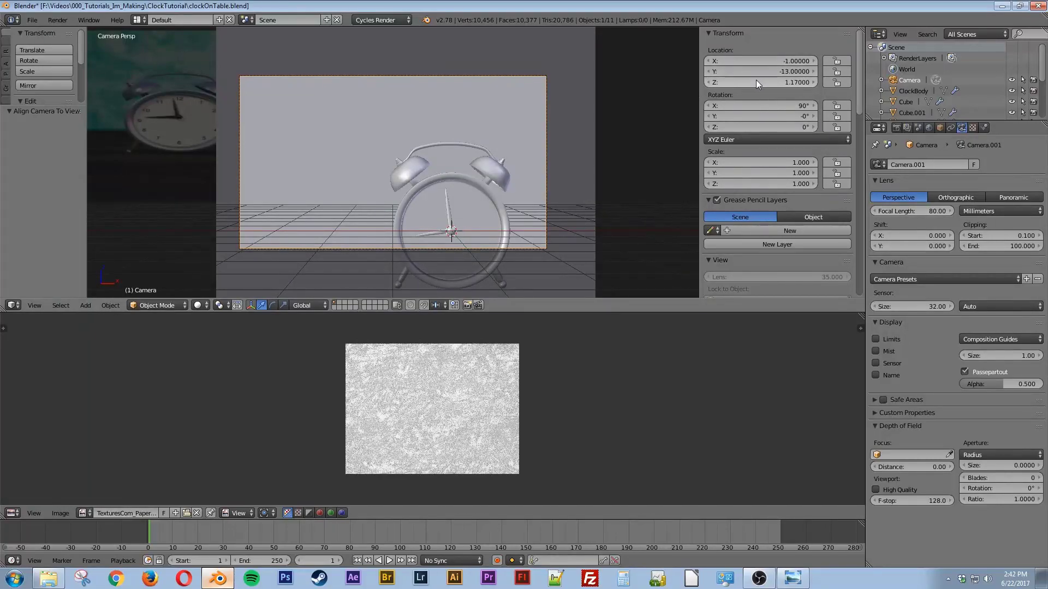
drag(745, 80, 667, 81)
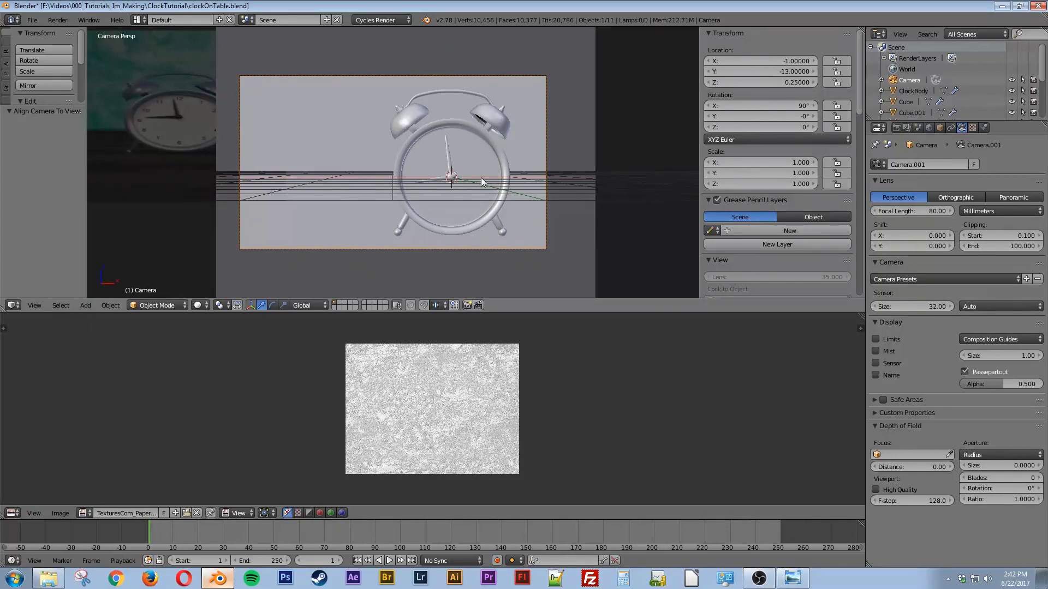
Add a horizontal plane mesh at the origin and scale it up well beyond the grid as a tabletop
key(KP_0)
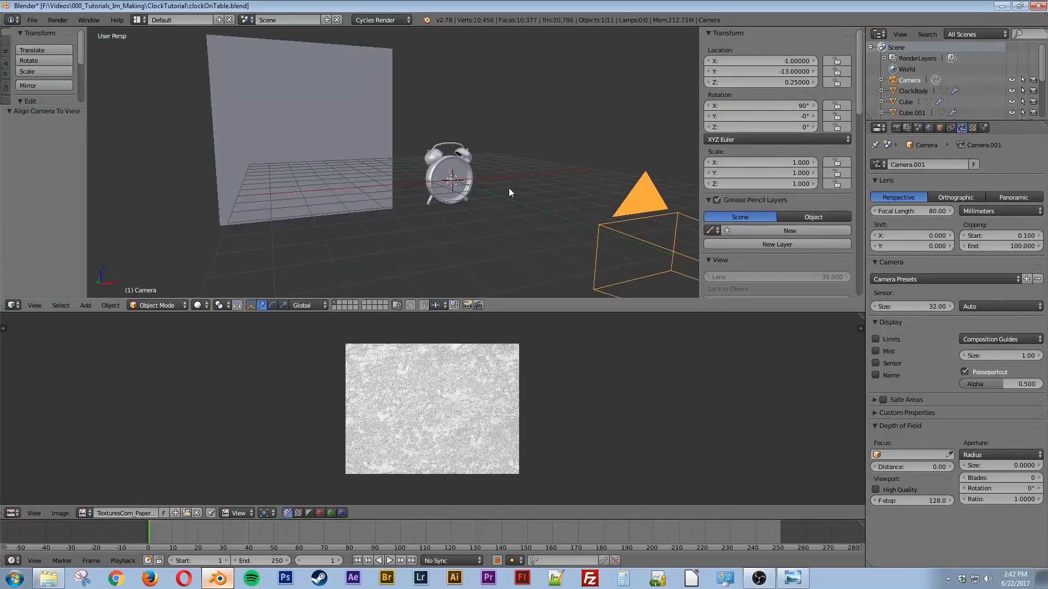
key(shift+a)
mouse_move(494, 78)
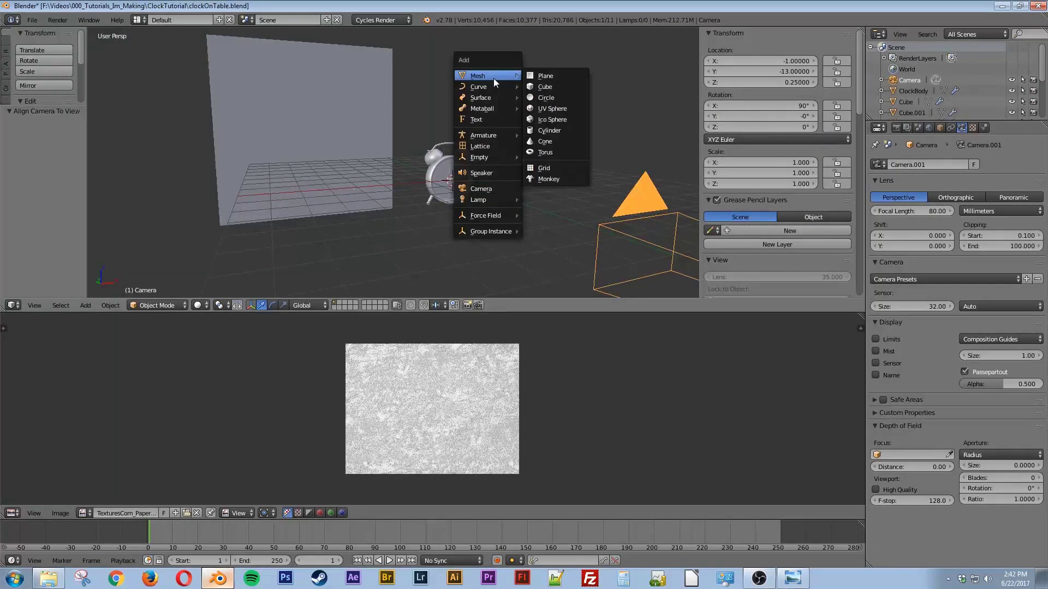
click(548, 76)
middle_drag(551, 149, 444, 197)
scroll(444, 198, down, 6)
key(s)
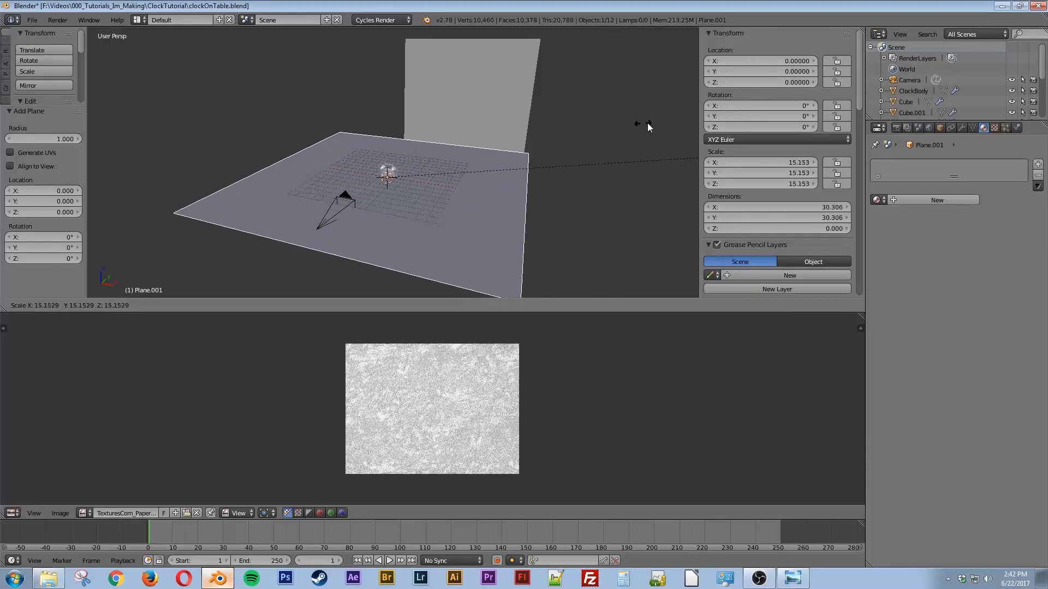
click(172, 131)
Shift the horizontal plane along Y to about 22.11, enlarge it to a scale of about 27.14, and check it through the camera
middle_drag(465, 218, 458, 194)
drag(384, 165, 470, 145)
key(s)
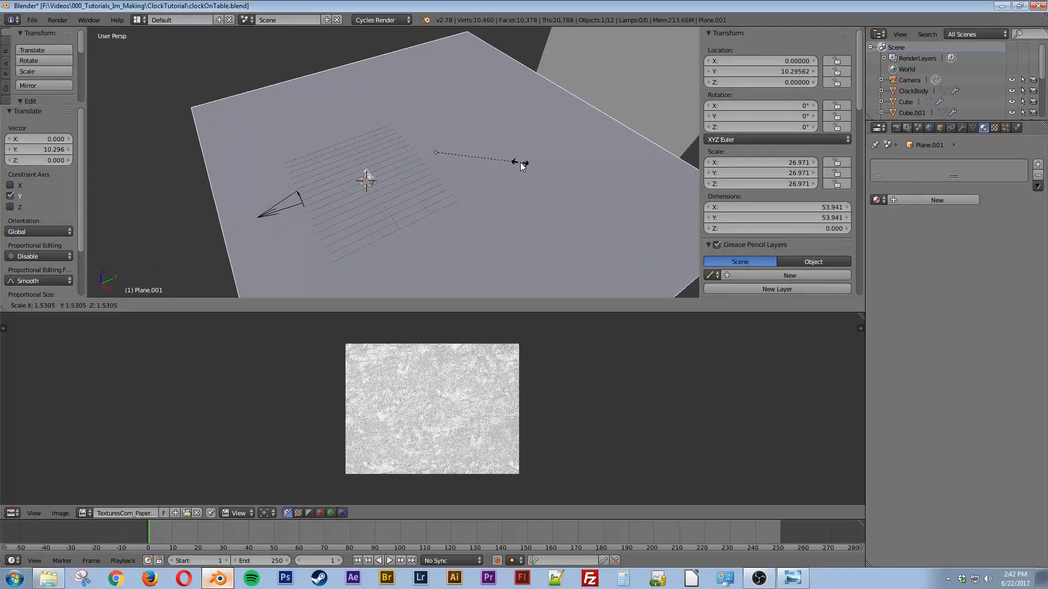
click(519, 162)
drag(469, 137, 533, 125)
key(KP_0)
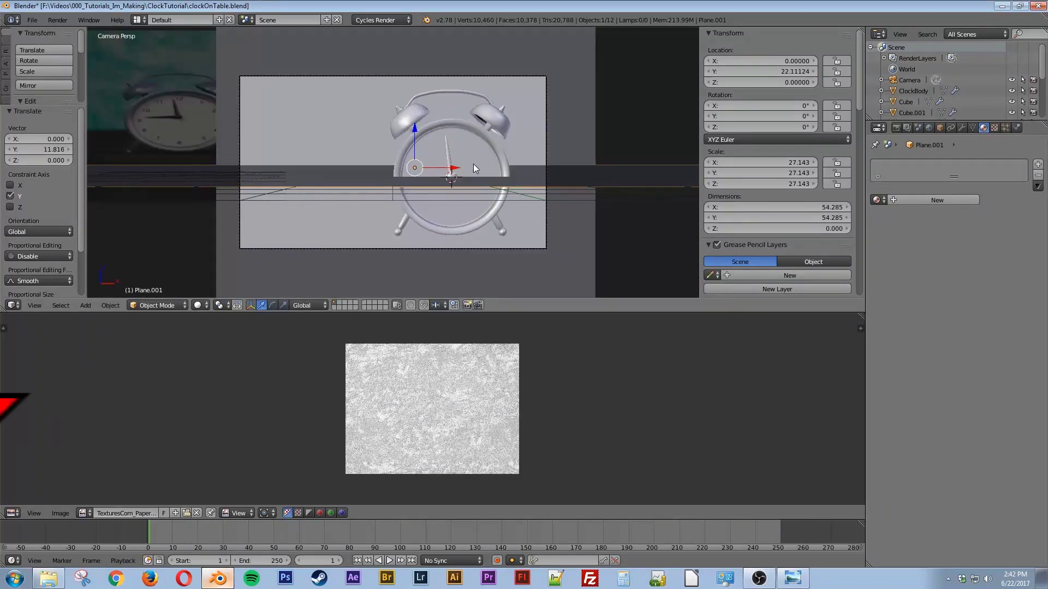
Enlarge the horizontal plane to a scale of about 34.93 and look at it through the camera
middle_drag(499, 163, 454, 198)
scroll(453, 203, down, 6)
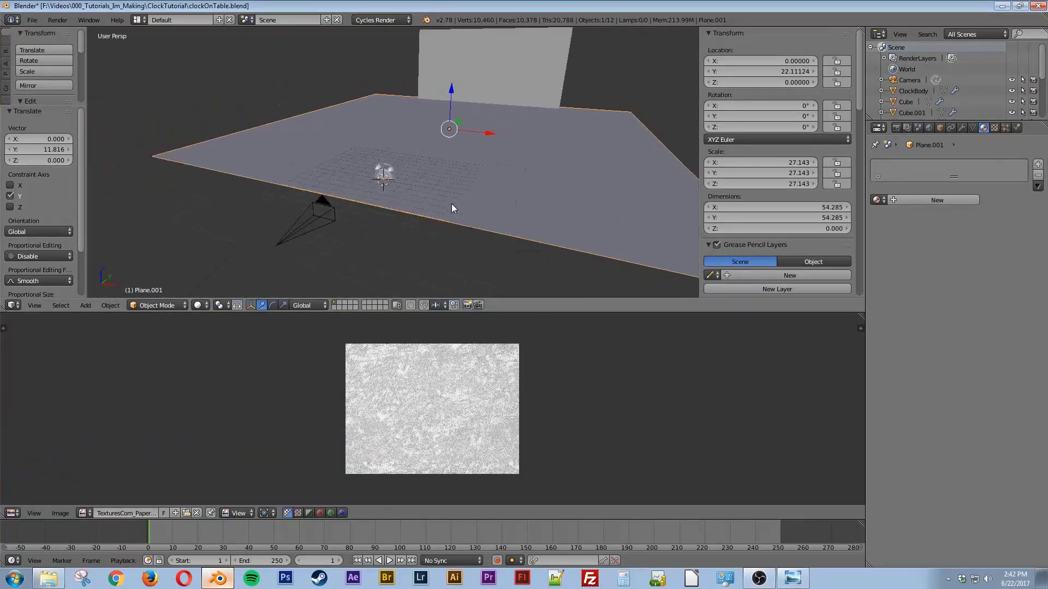
key(s)
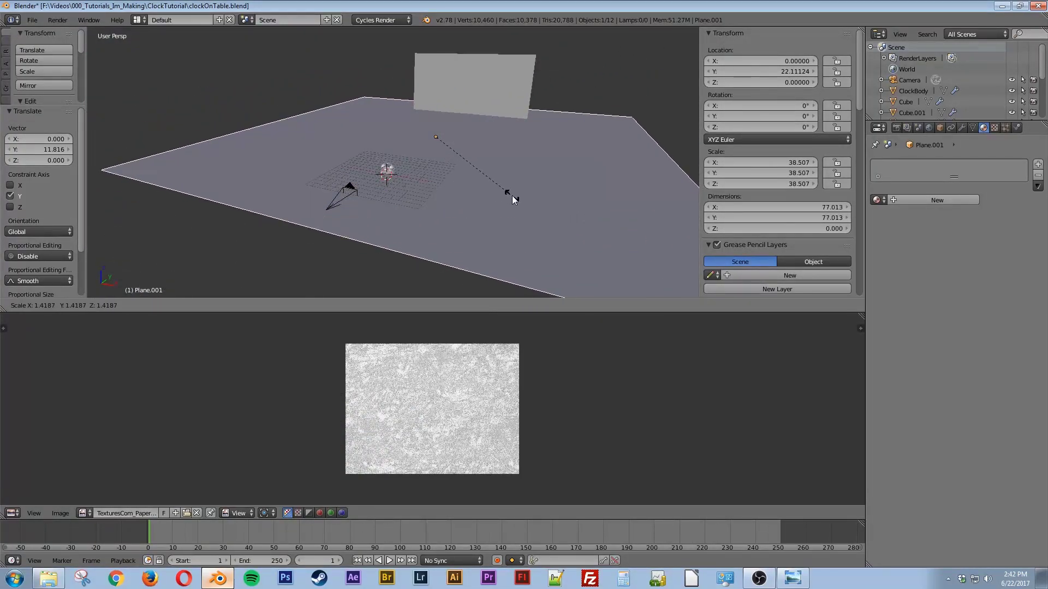
click(505, 190)
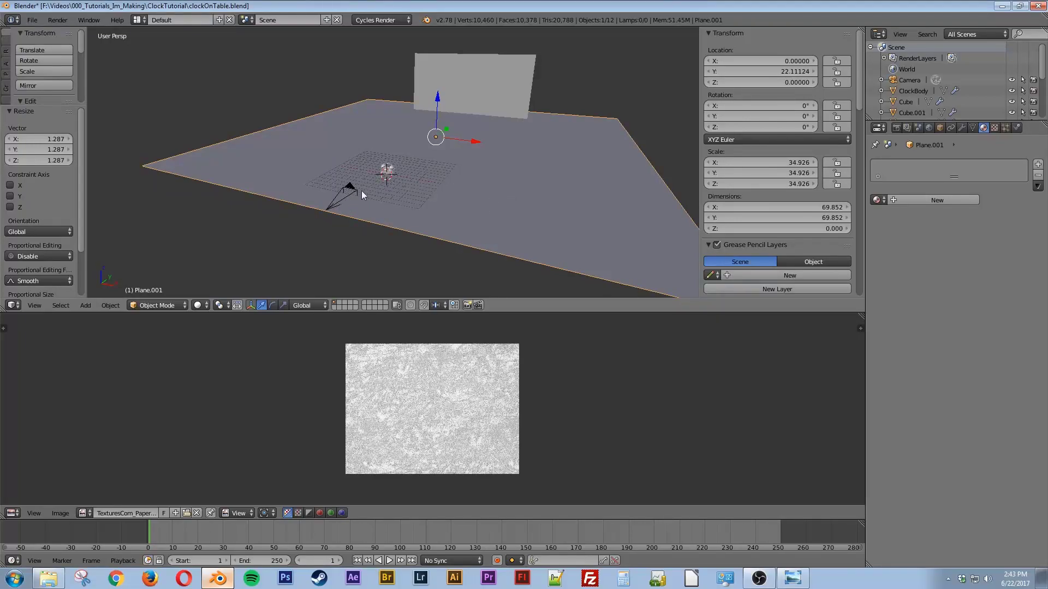
key(KP_0)
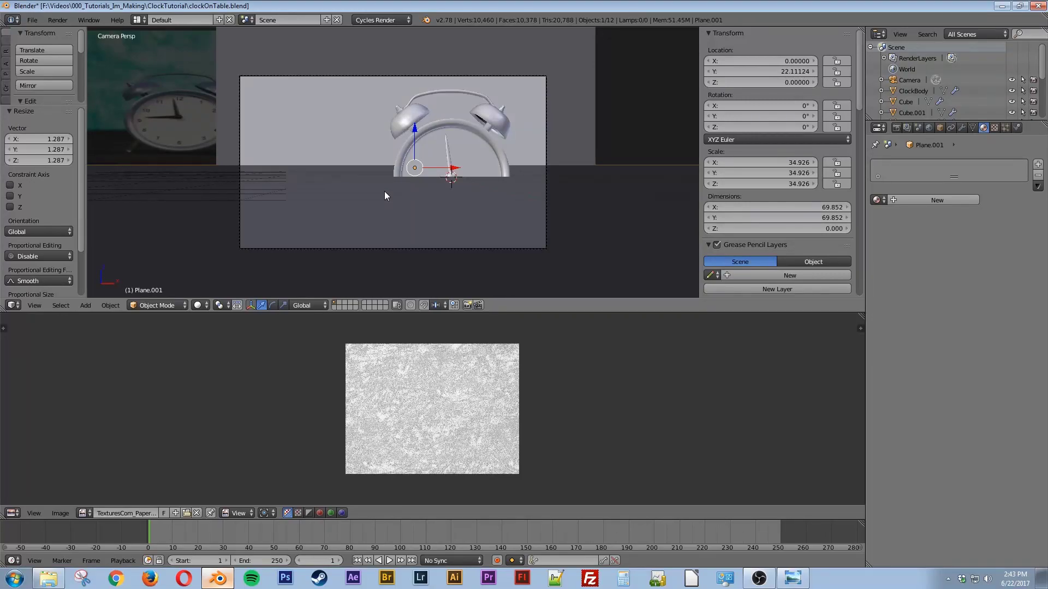
Lower the tabletop plane along Z to about -1.035 so it meets the clock's feet, and check it in a rendered camera preview
key(KP_1)
key(KP_5)
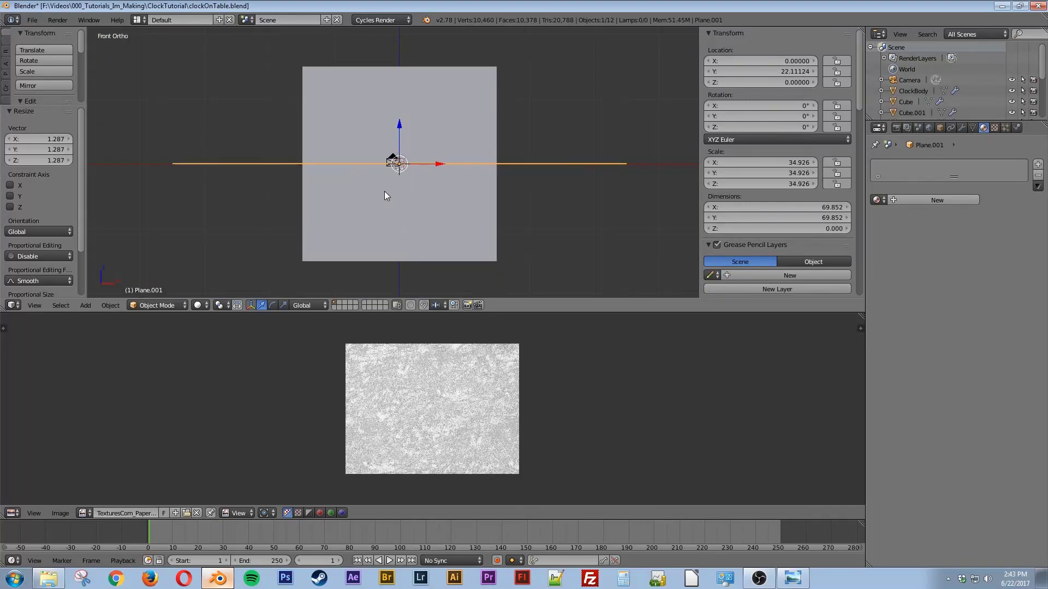
scroll(415, 163, down, 3)
scroll(416, 163, up, 8)
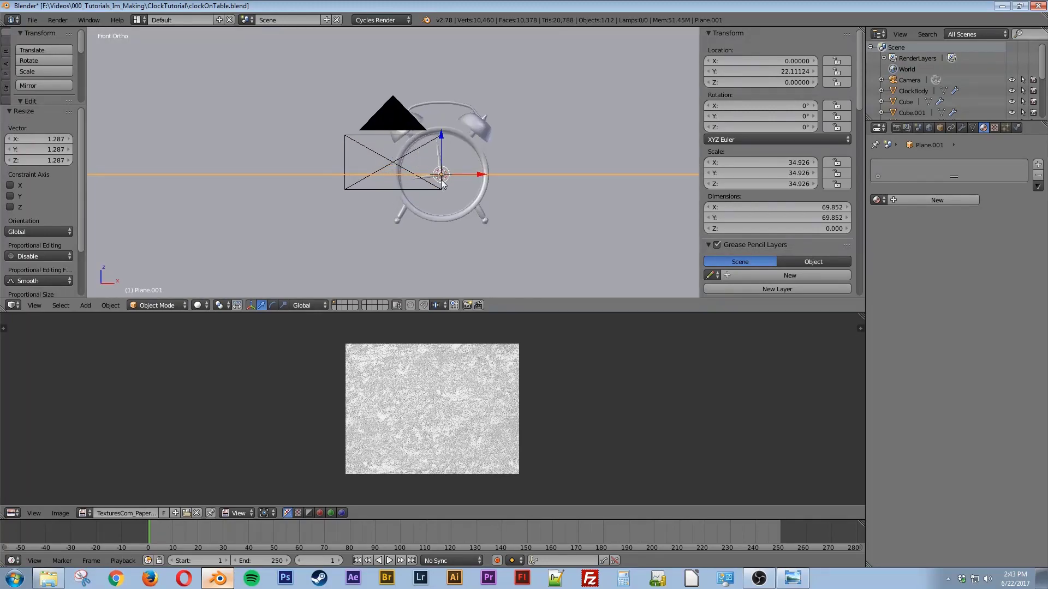
drag(477, 146, 490, 231)
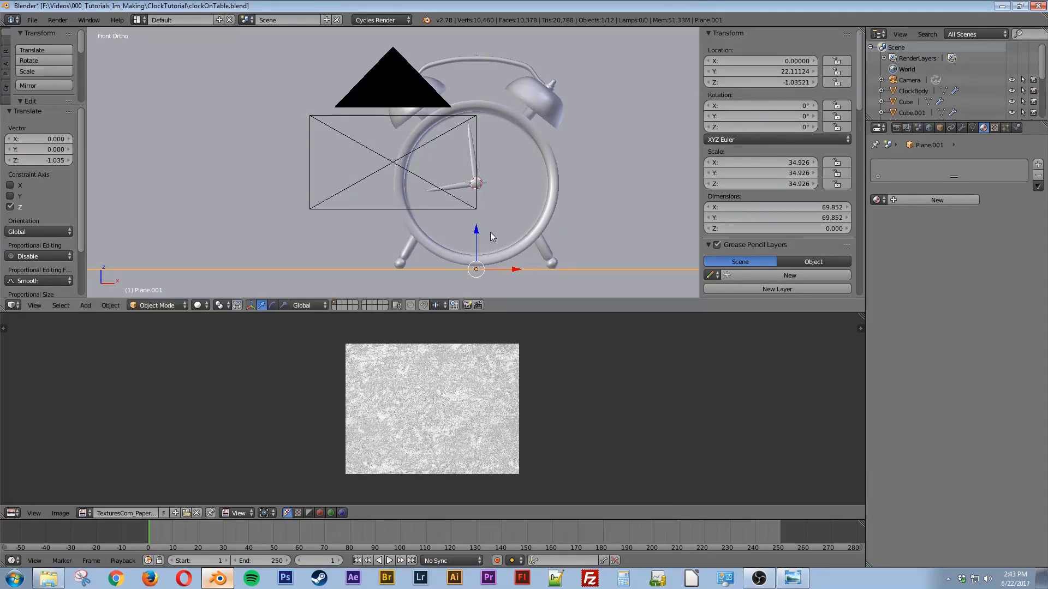
key(KP_0)
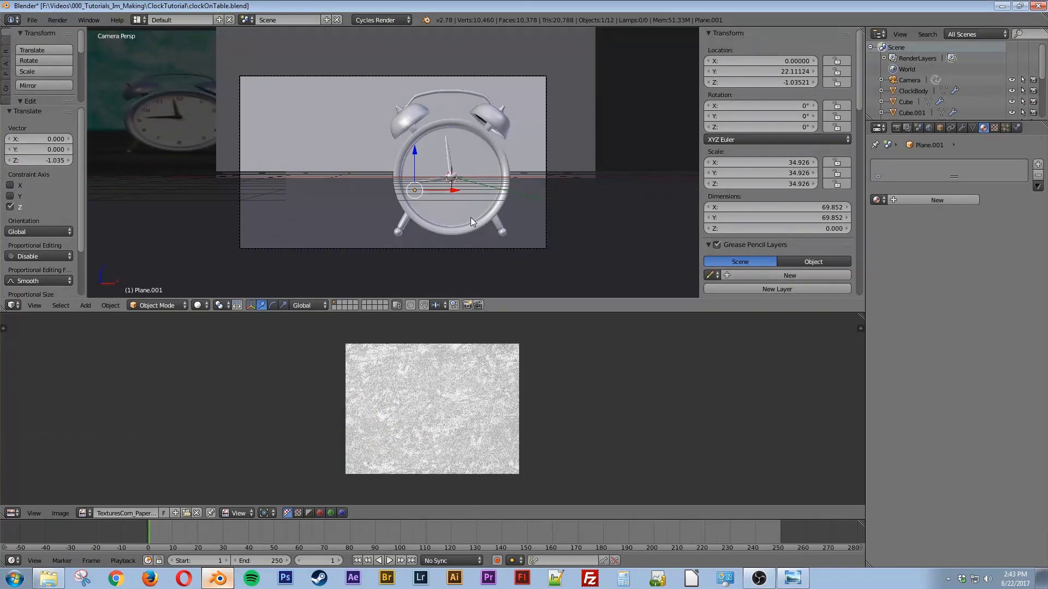
key(shift+z)
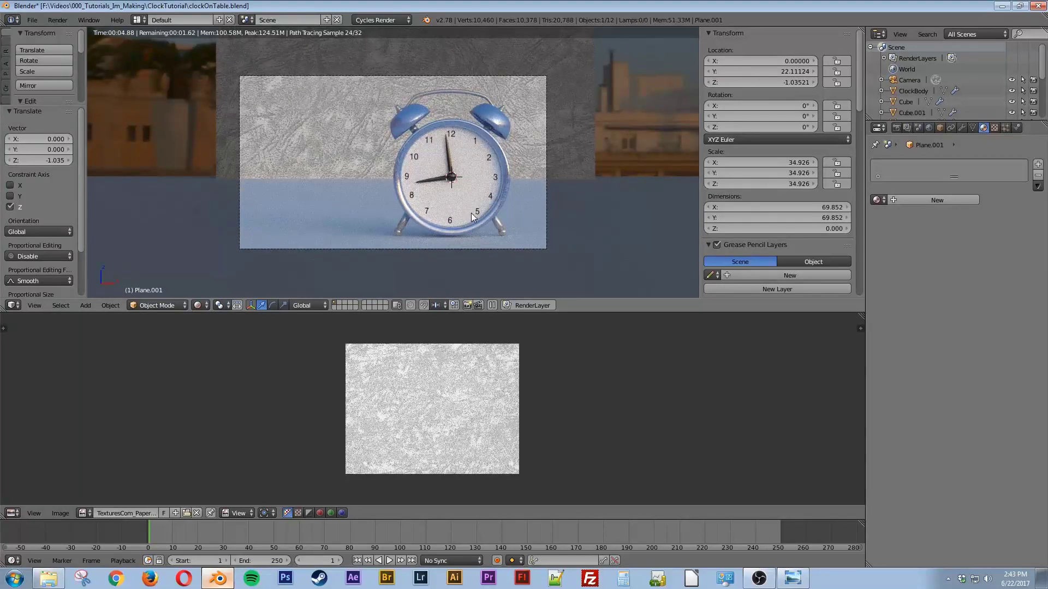
key(shift+z)
Select all the clock parts, move them about 4.31 along Y away from the camera, and check the framing in a rendered preview
middle_drag(413, 196, 480, 212)
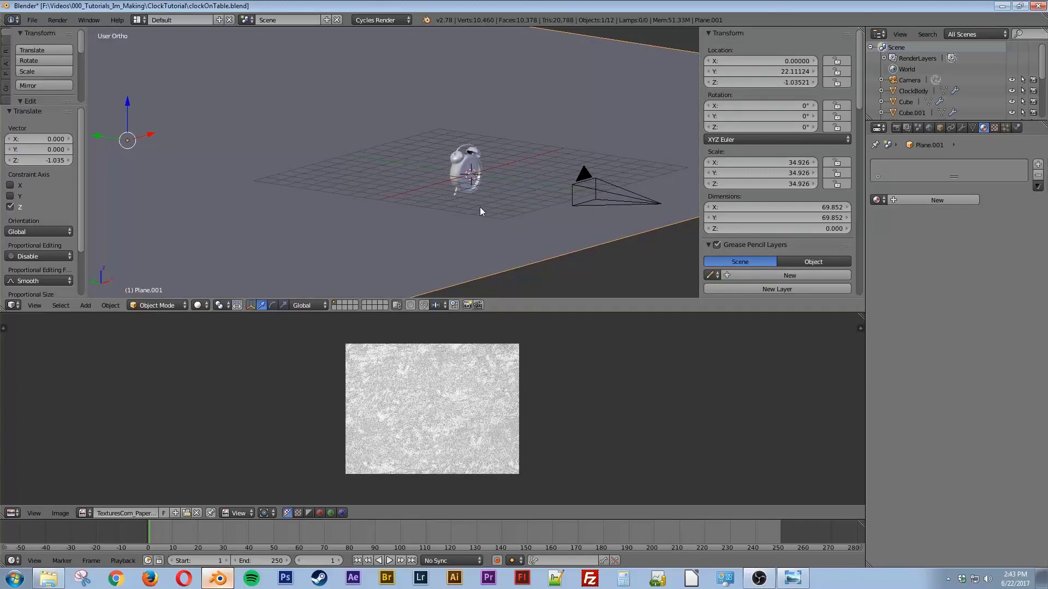
key(shift+z)
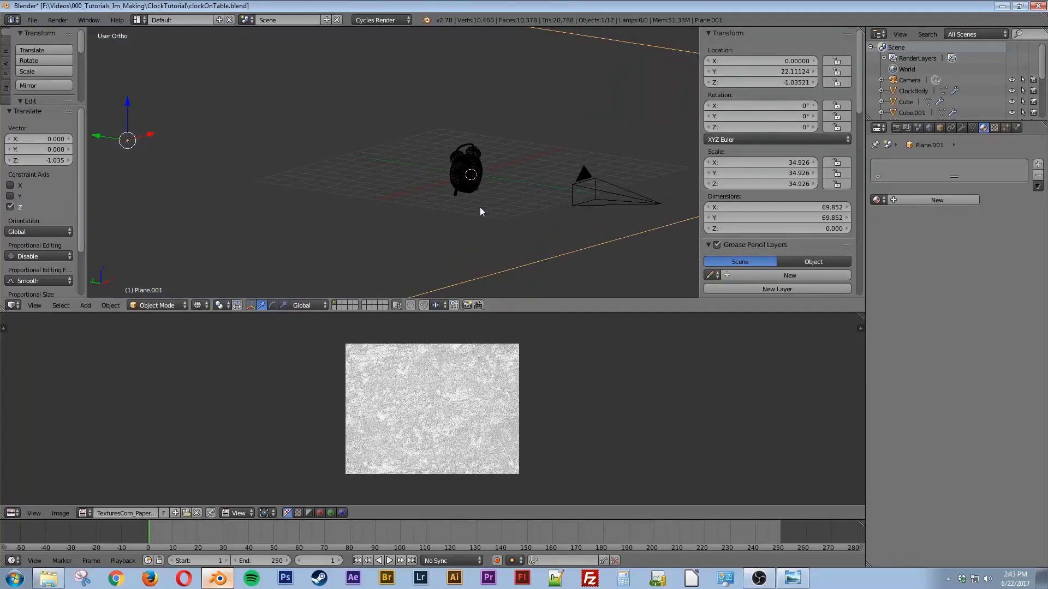
key(a)
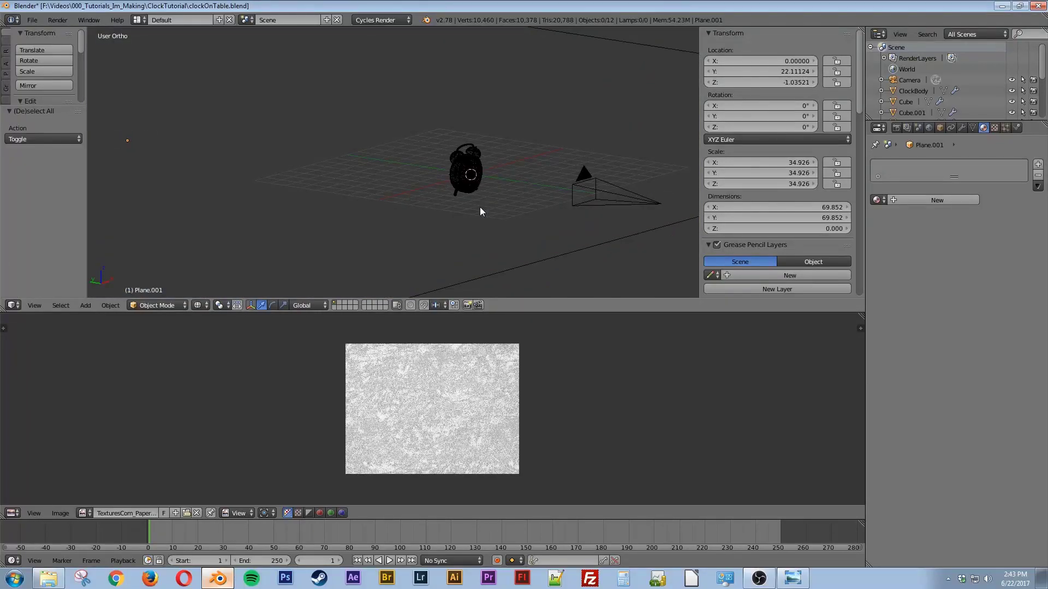
key(shift+b)
drag(426, 122, 502, 219)
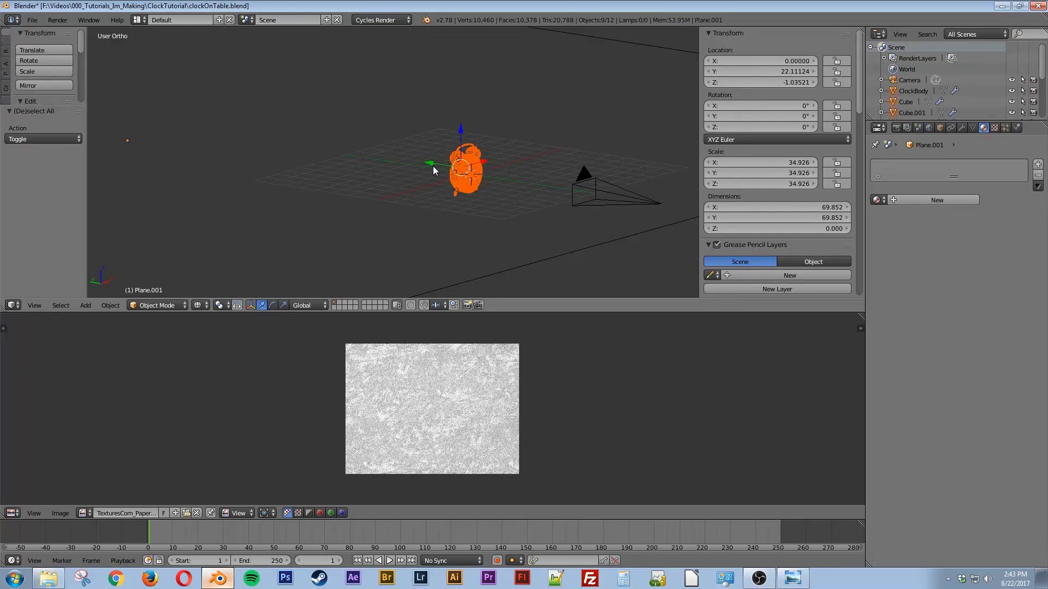
drag(431, 163, 365, 146)
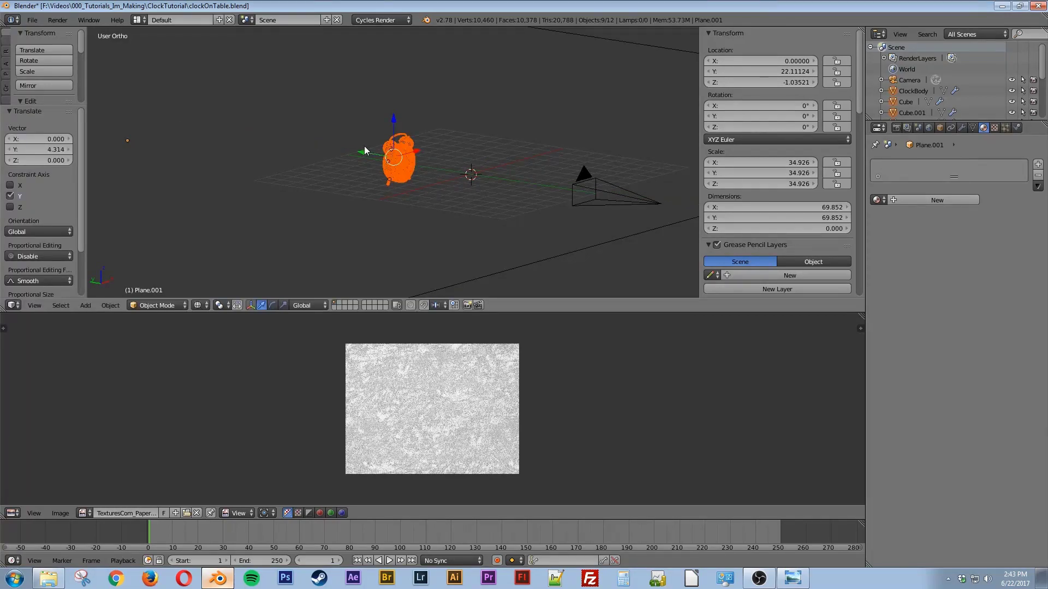
key(a)
key(KP_0)
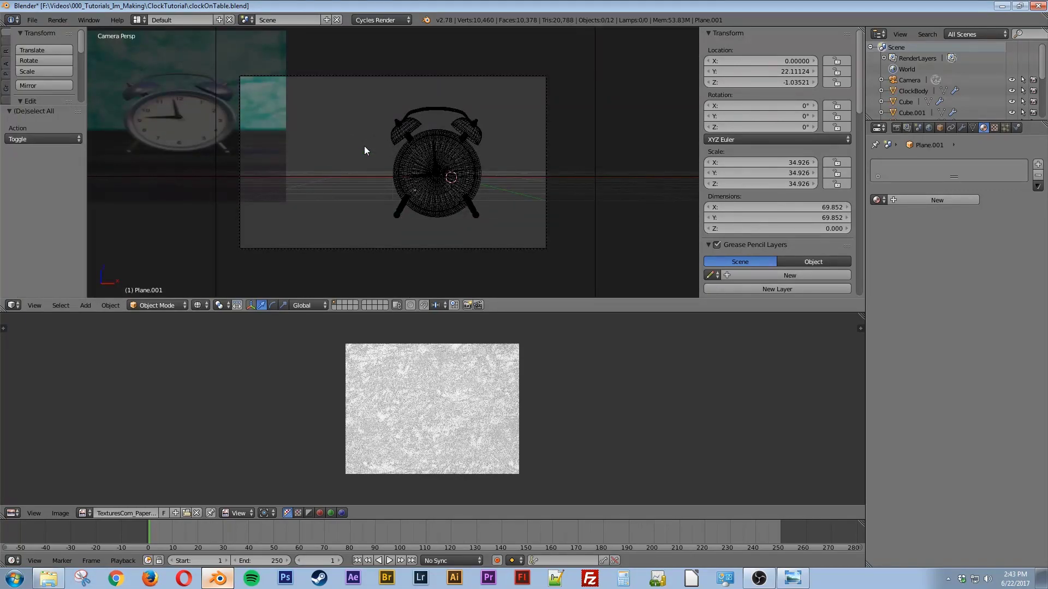
key(z)
key(shift+z)
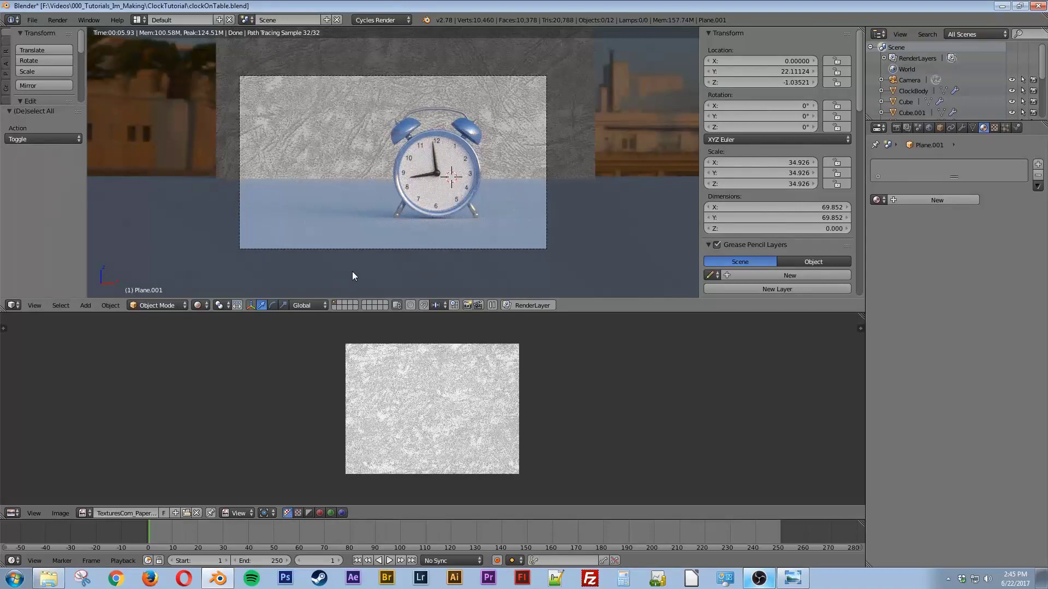
key(shift+z)
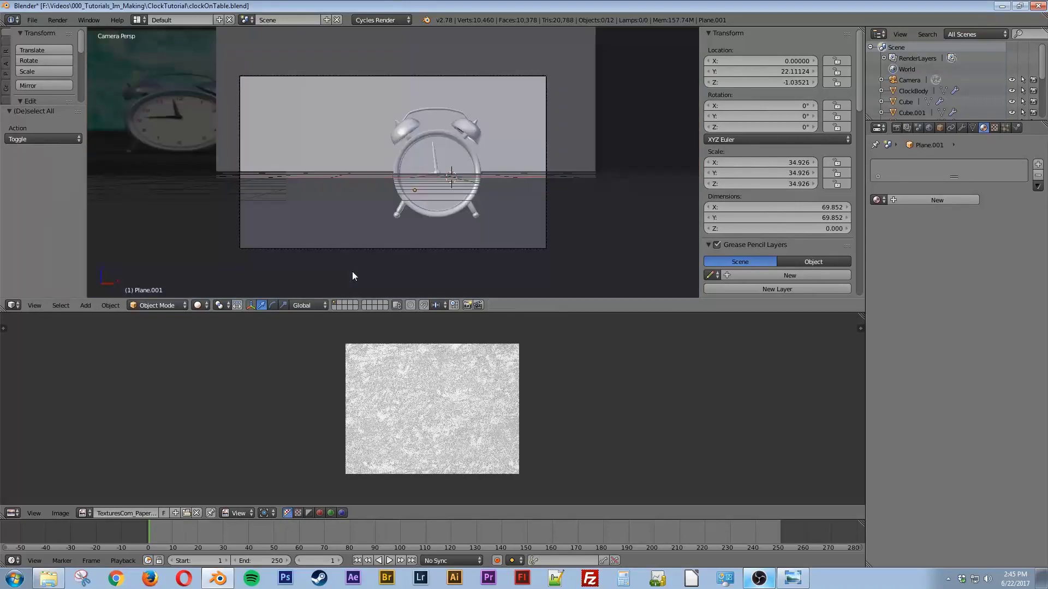
Apply the scale of the tabletop plane
right_click(353, 227)
key(ctrl+a)
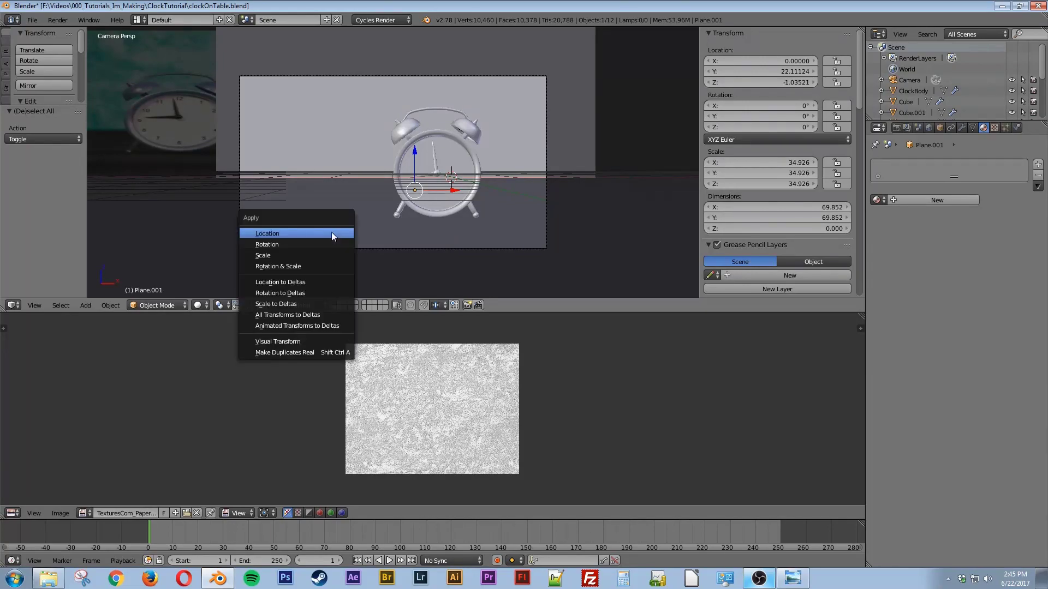
click(299, 254)
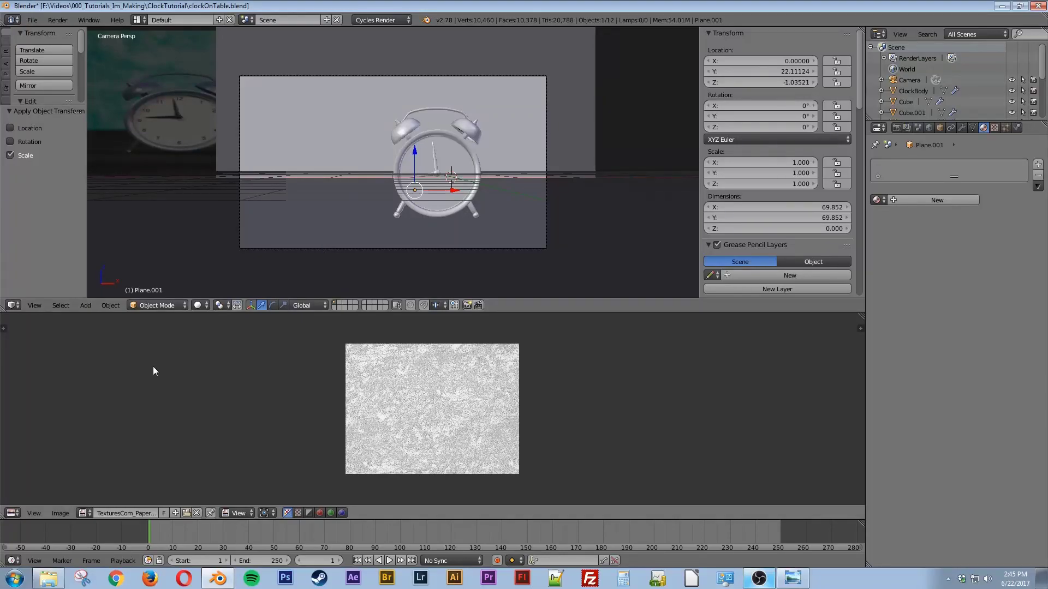
Switch the image editor area to the Node Editor and create a new material for the tabletop plane
click(12, 513)
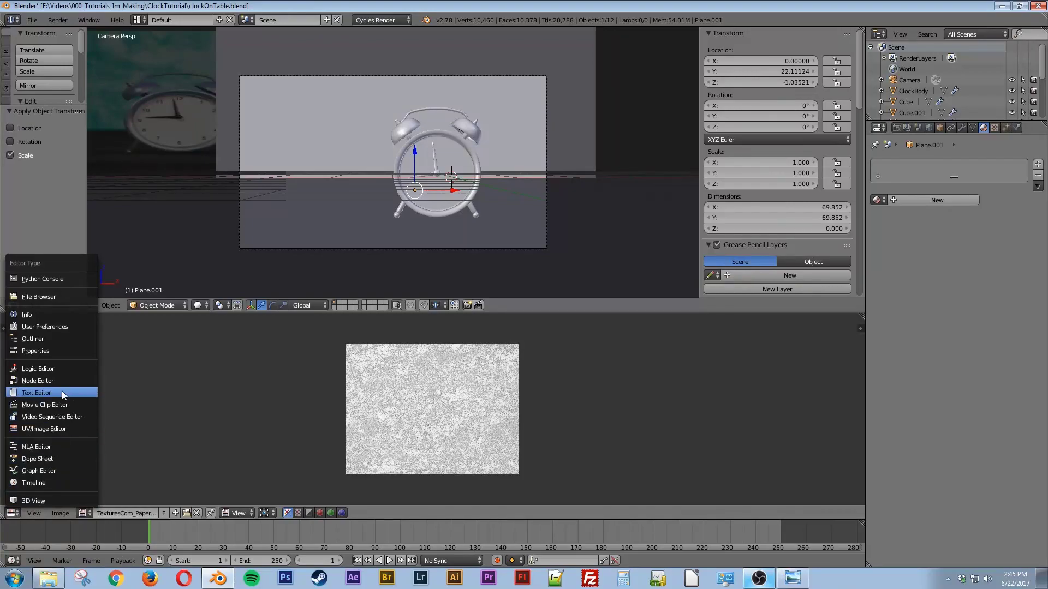
click(45, 381)
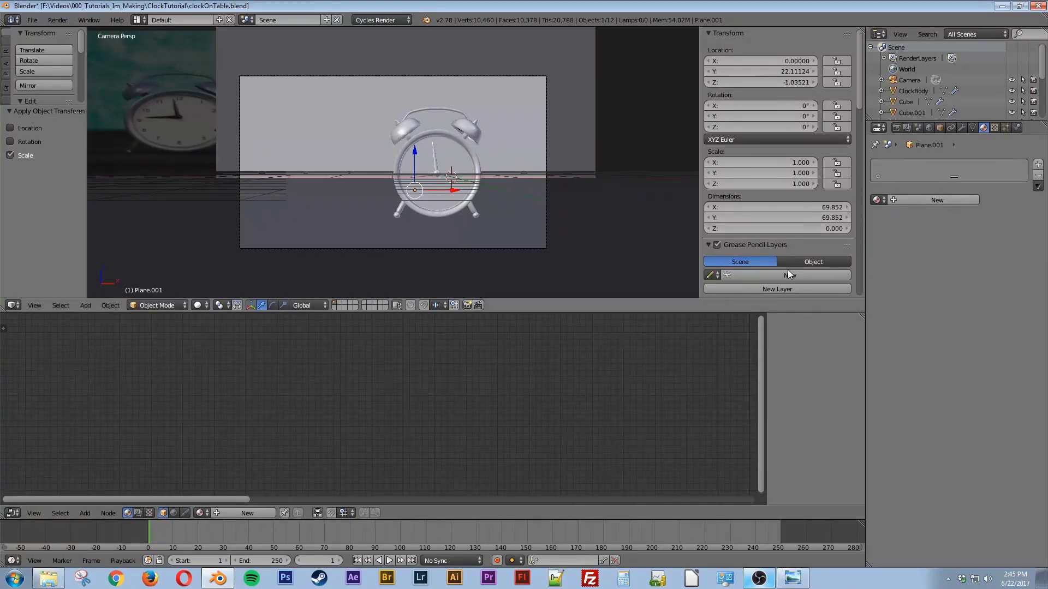
click(915, 201)
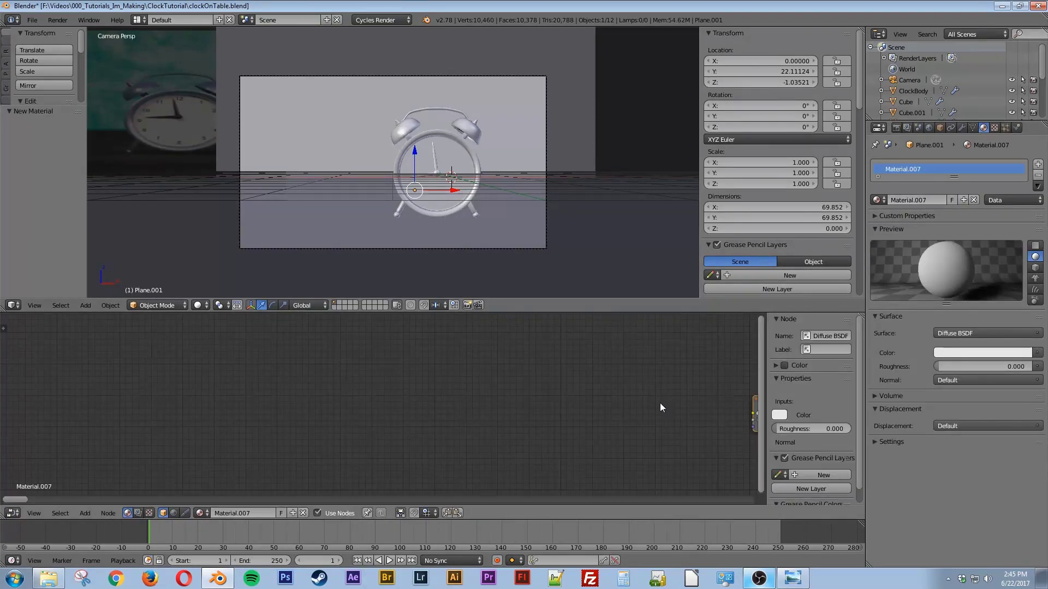
middle_drag(659, 401, 267, 373)
scroll(273, 396, down, 2)
scroll(274, 397, up, 5)
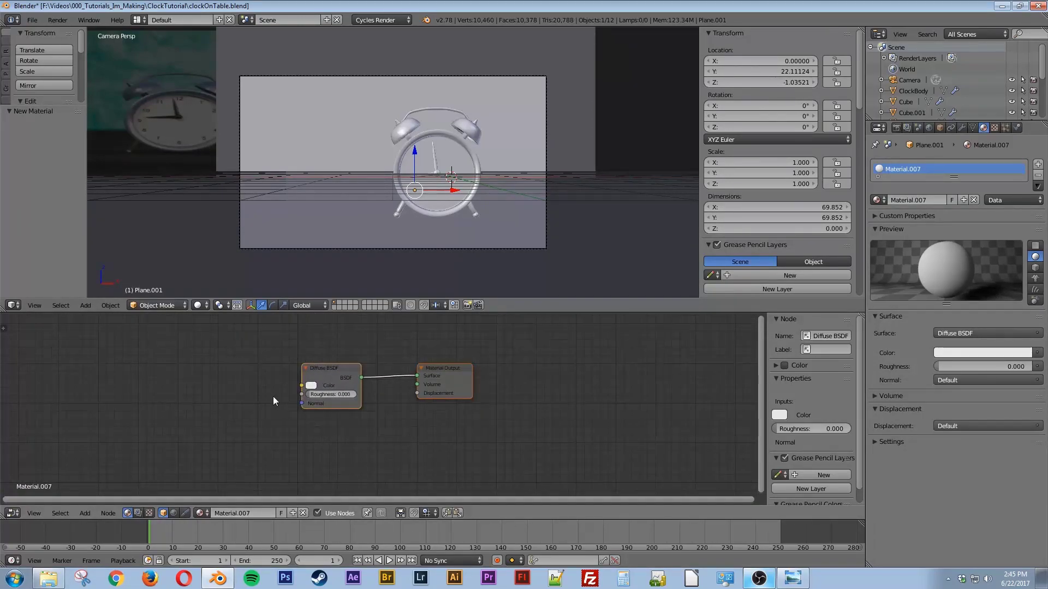
Delete the Diffuse BSDF node from the tabletop material
click(333, 370)
middle_drag(344, 464, 374, 465)
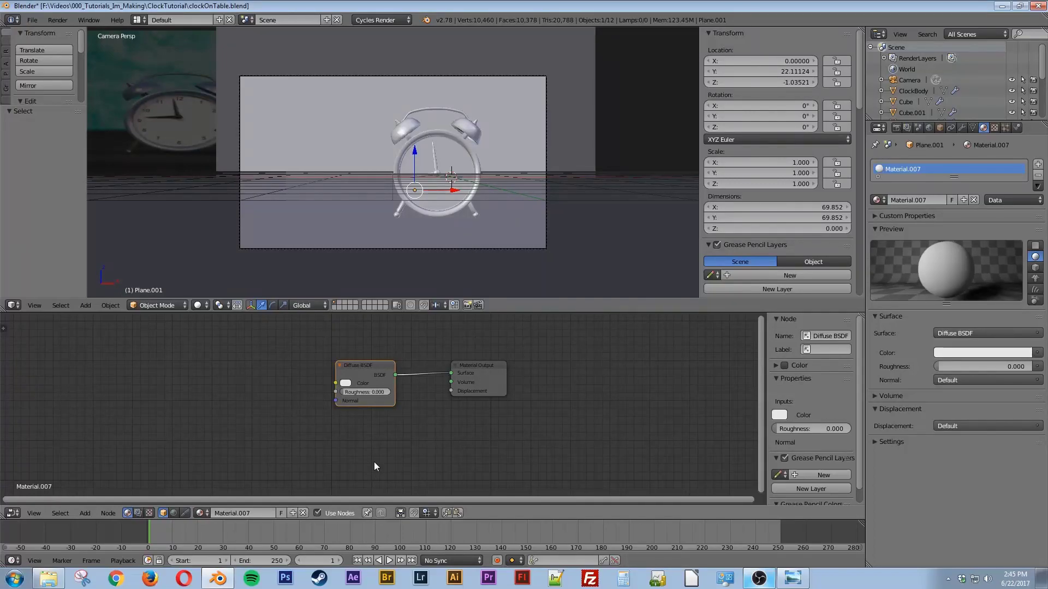
key(x)
Add an Image Texture node well ahead of the Material Output and place a duplicate of it directly below
middle_drag(274, 423, 343, 420)
key(shift+a)
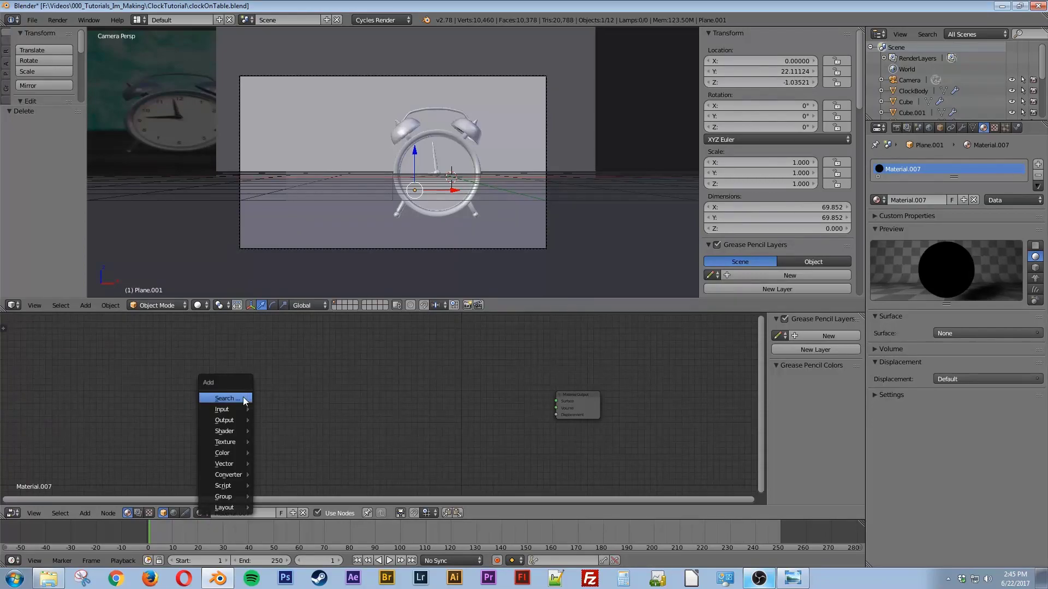
click(243, 397)
text(ima)
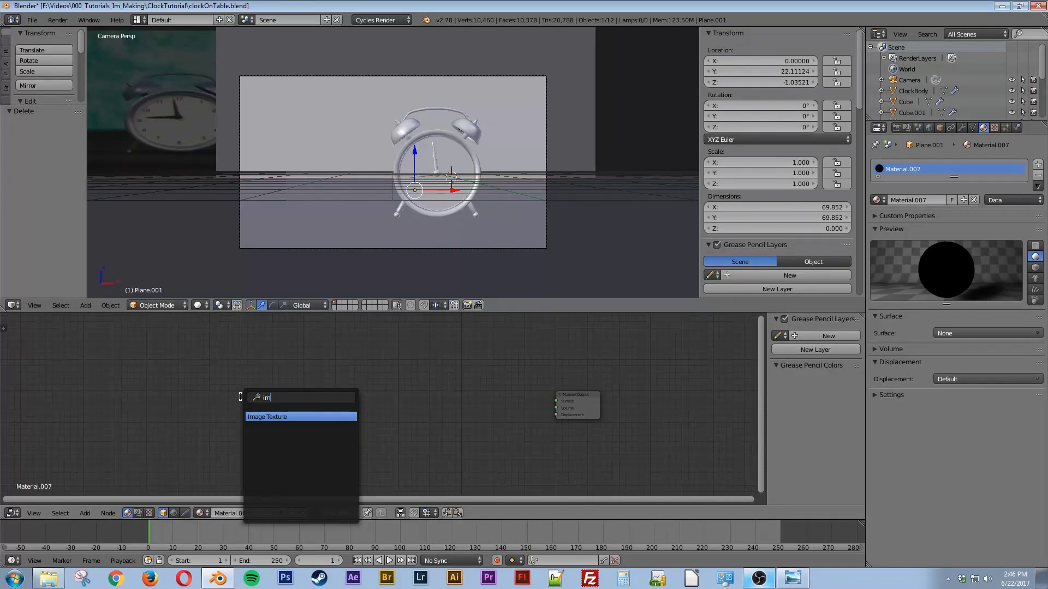
key(Return)
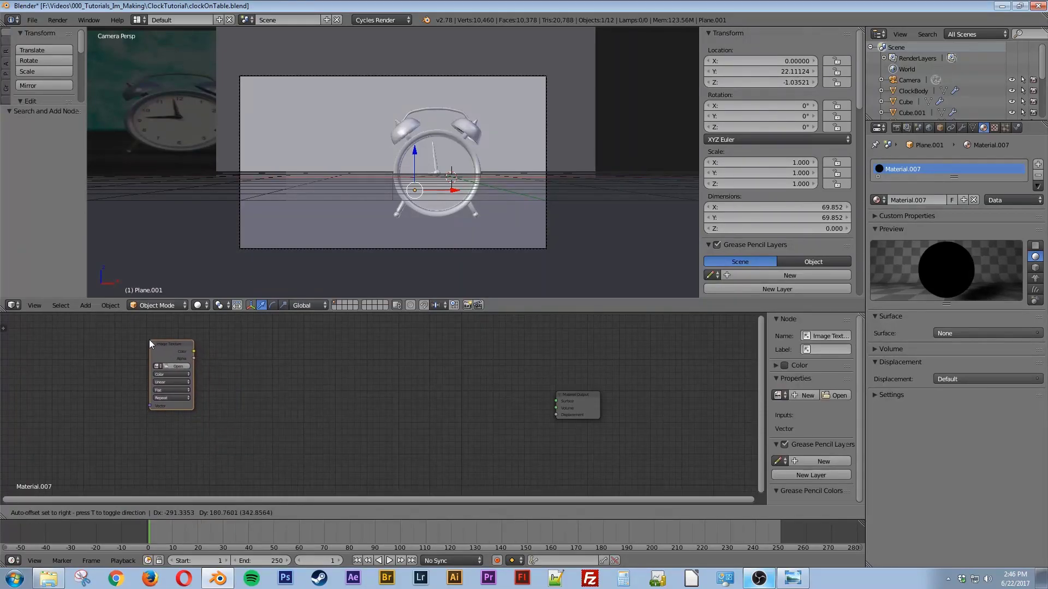
click(140, 332)
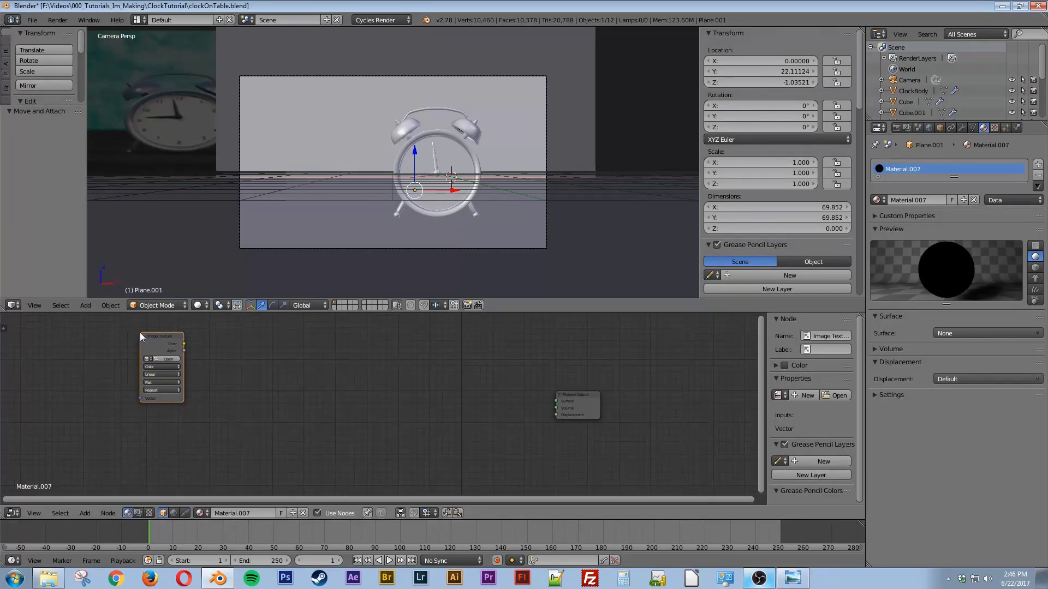
key(shift+d)
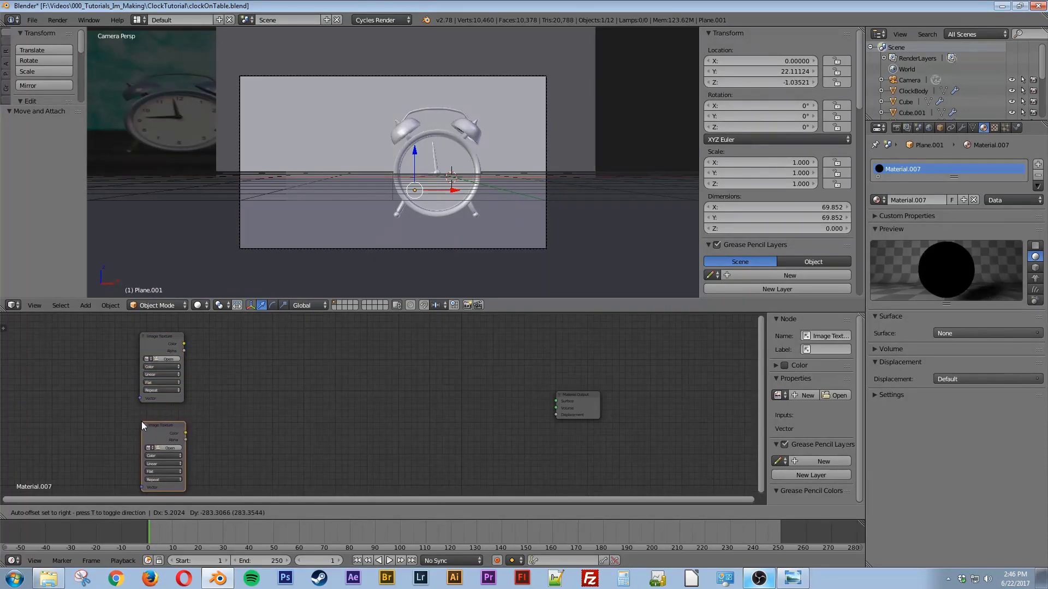
click(139, 414)
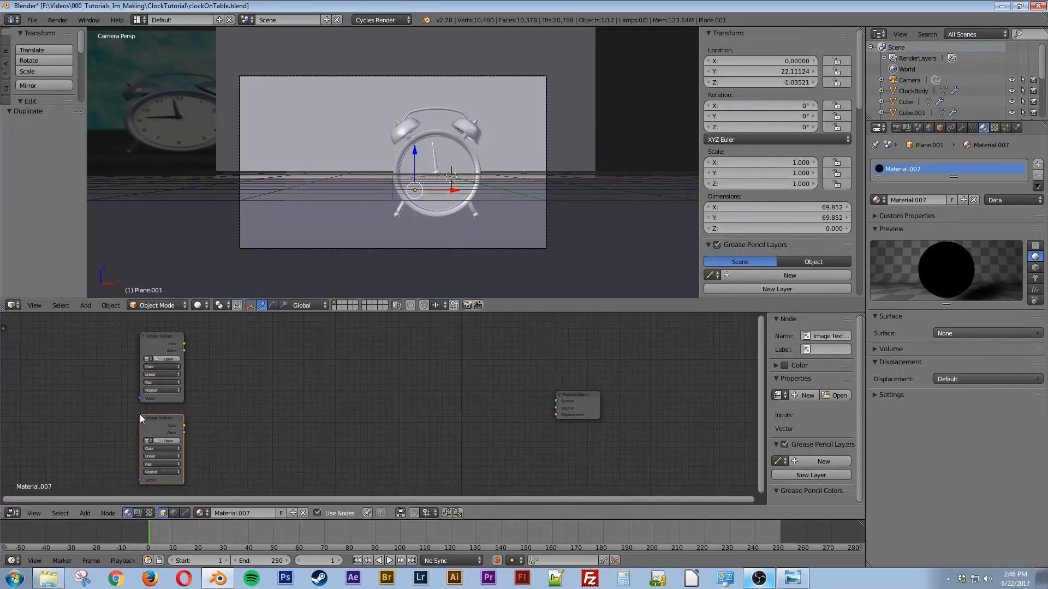
Load WoodPlanks028_COL_VAR1_3K.jpg from the WoodPlanks028_3k folder into the upper Image Texture node
click(163, 360)
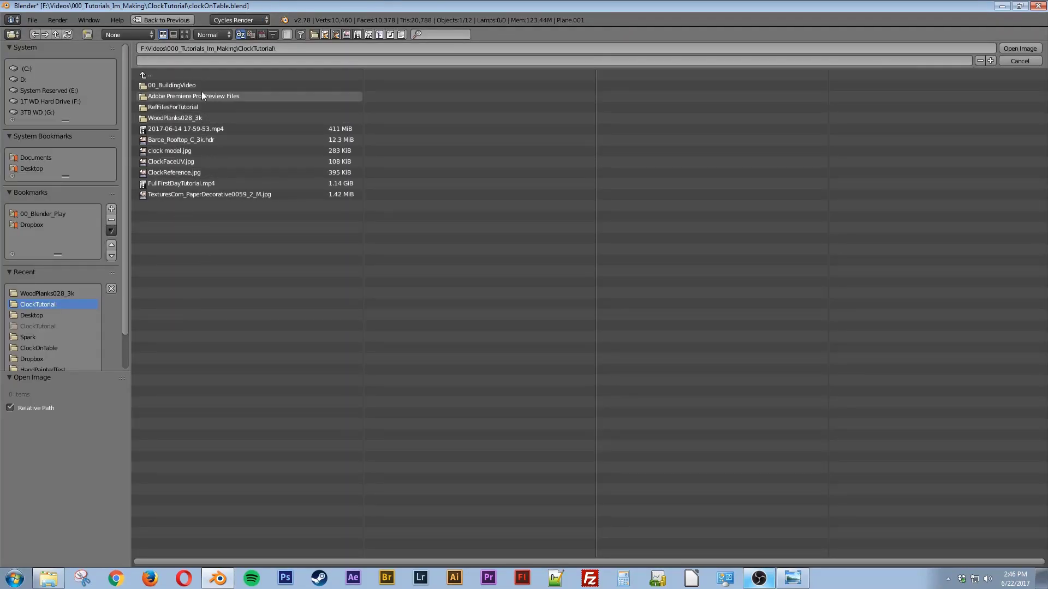
click(173, 117)
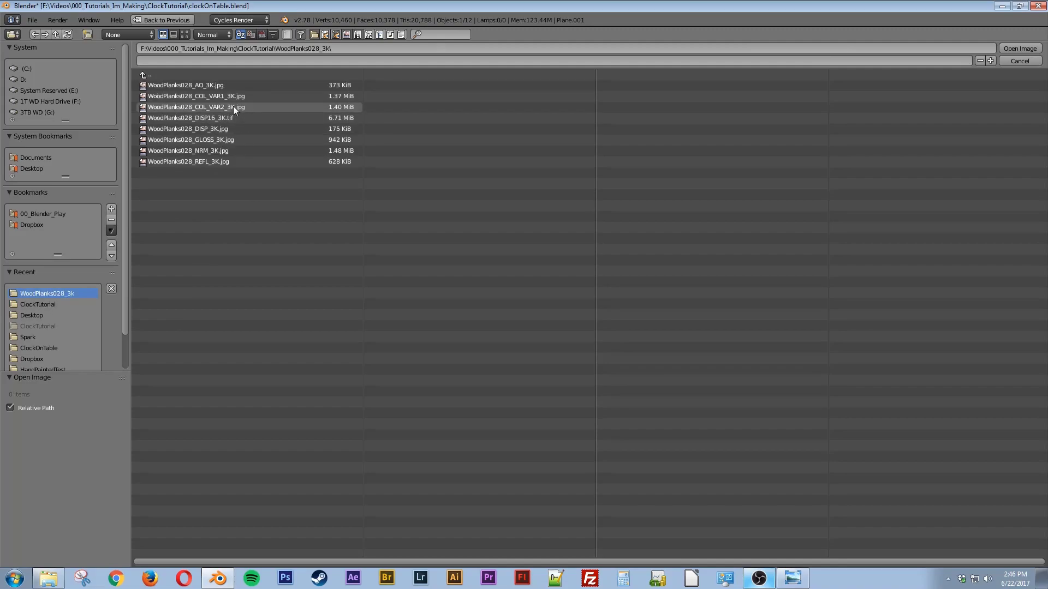
double_click(254, 95)
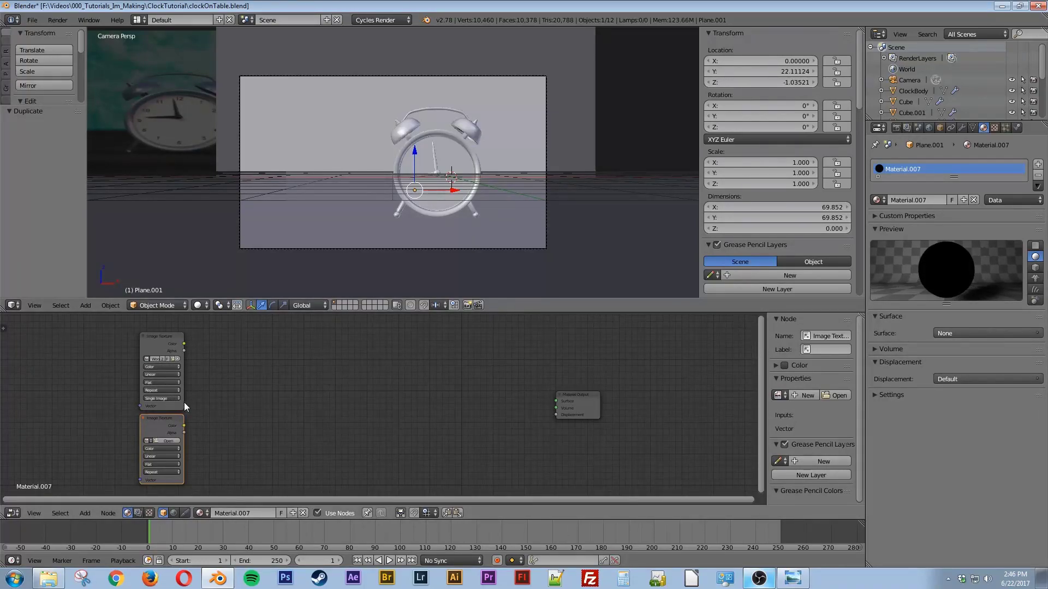
Load WoodPlanks028_AO_3K.jpg from the WoodPlanks028_3k folder into the lower Image Texture node
click(166, 441)
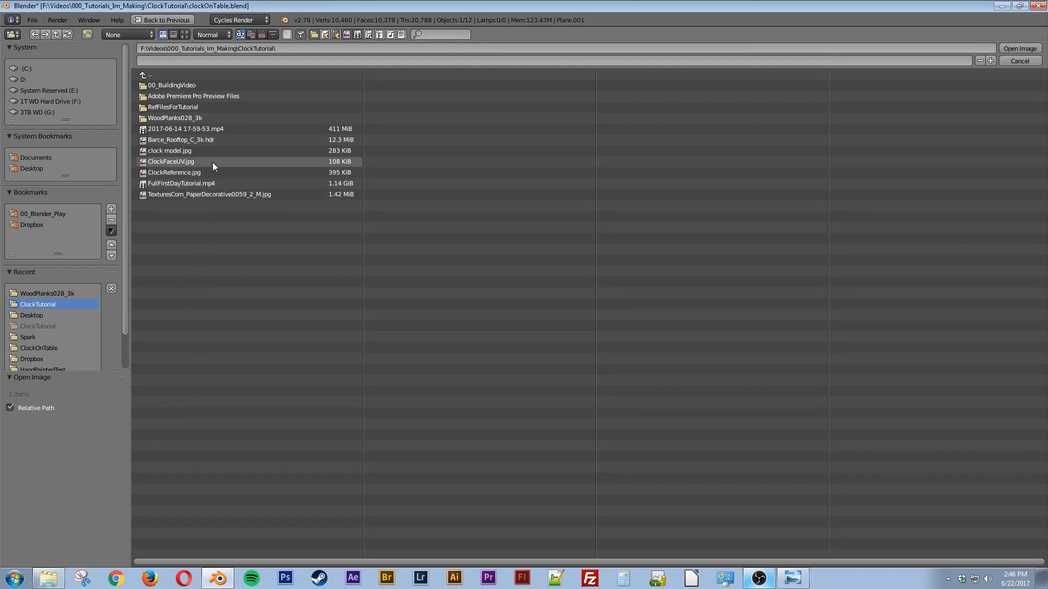
click(190, 119)
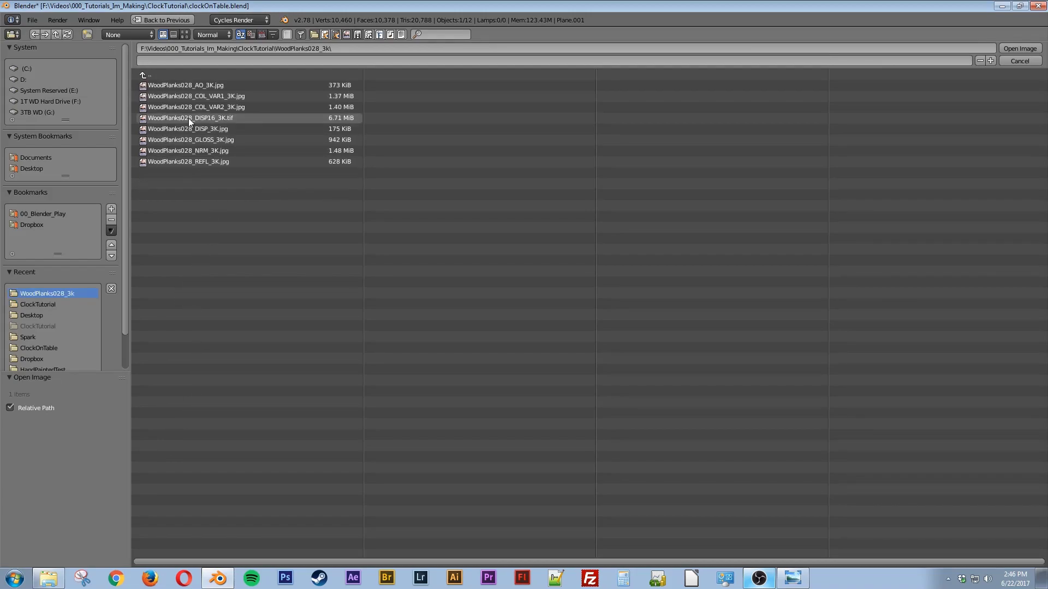
double_click(198, 85)
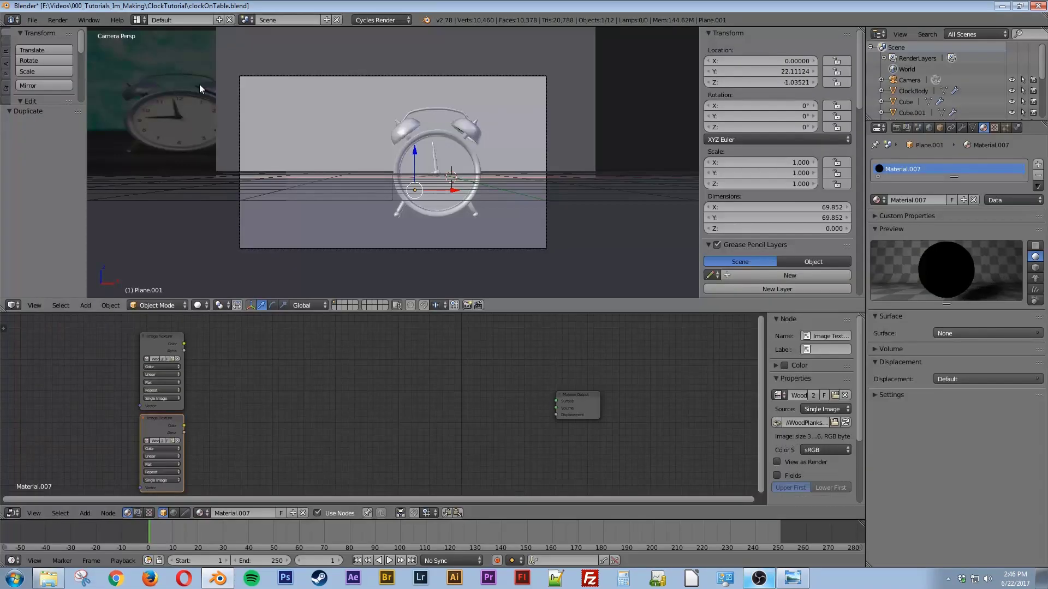
Add a MixRGB node beside the two wood Image Texture nodes and set its blend type to Multiply
key(shift+a)
click(230, 388)
text(mix)
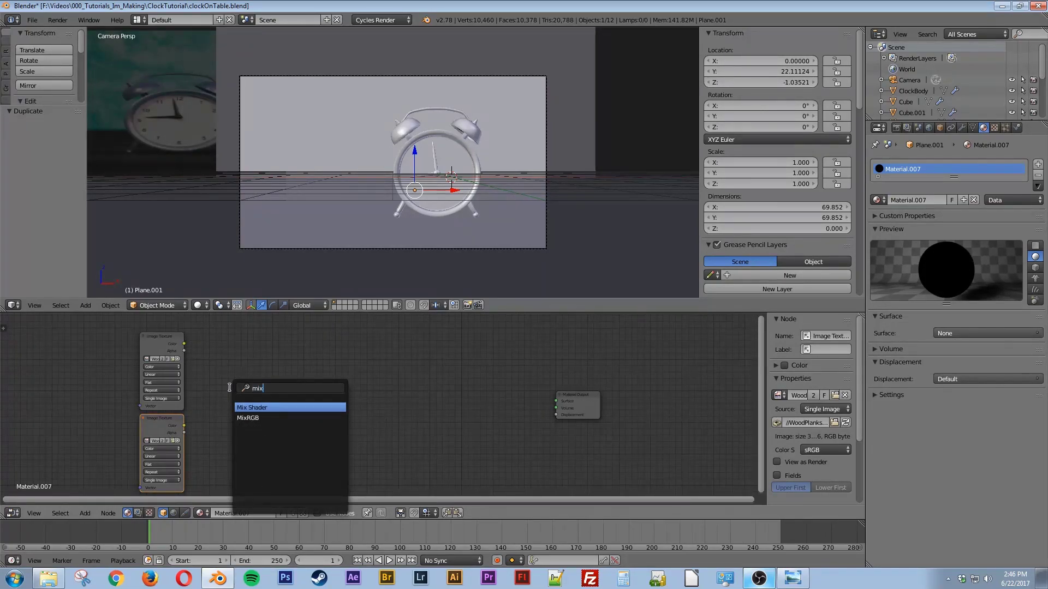
click(267, 417)
click(213, 344)
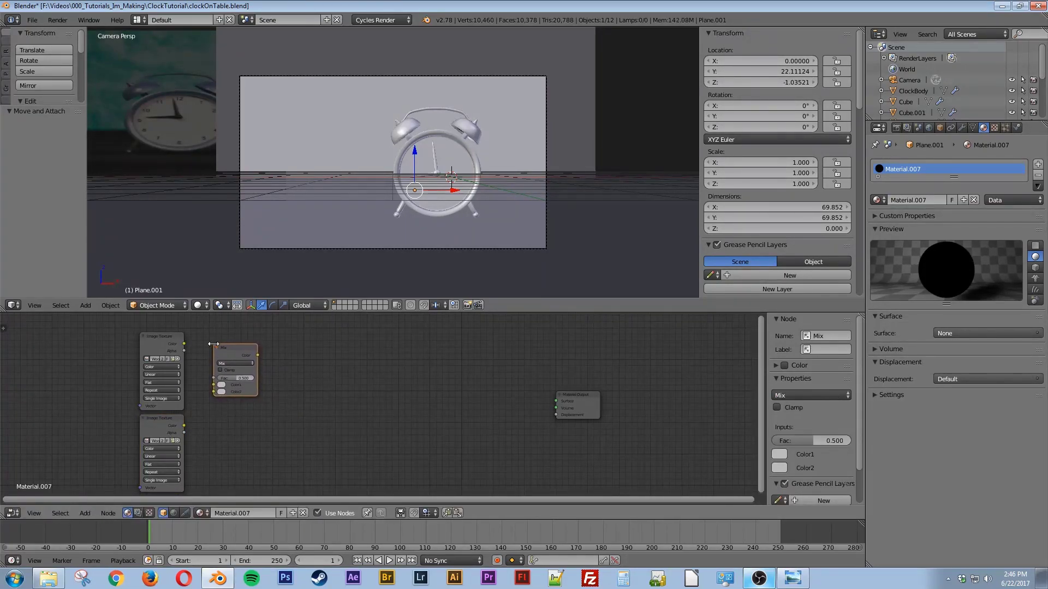
click(245, 363)
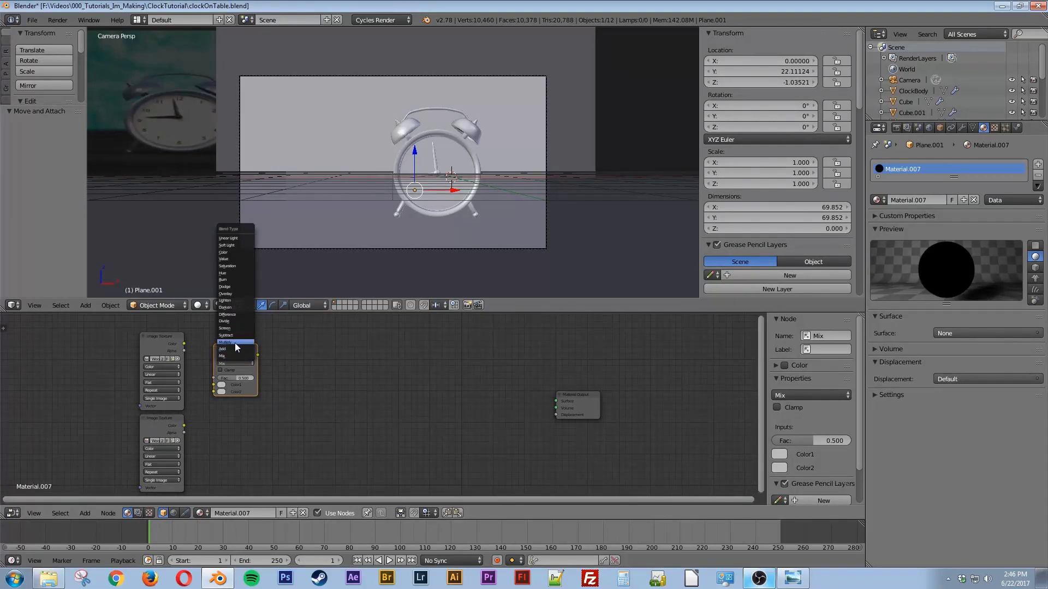
click(236, 343)
Connect the upper texture's Color output to Color1 and the lower texture's Color output to Color2 of the Multiply node
drag(184, 343, 189, 346)
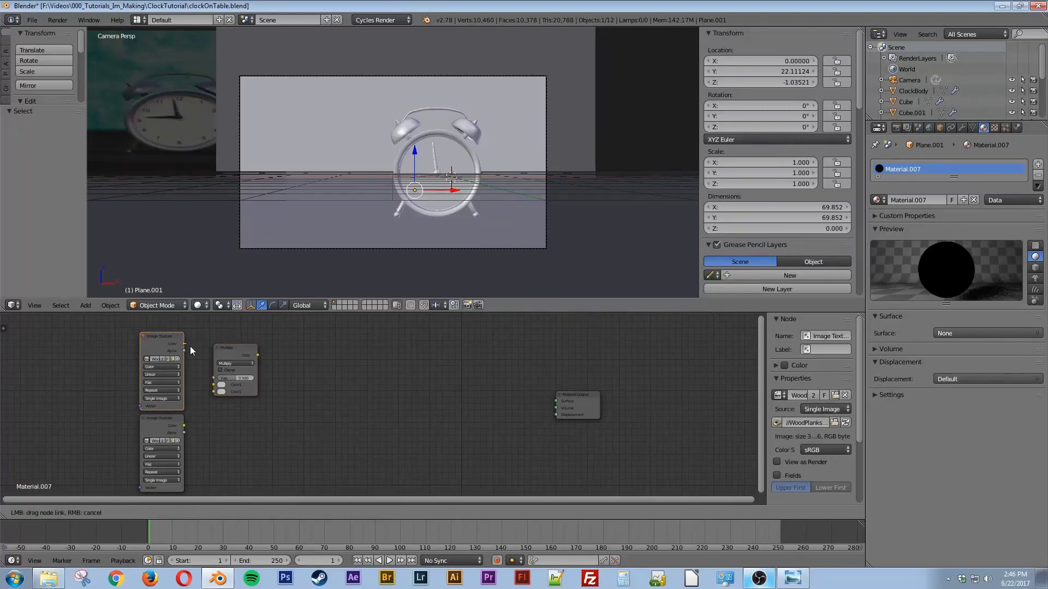
drag(214, 385, 214, 385)
drag(184, 425, 213, 392)
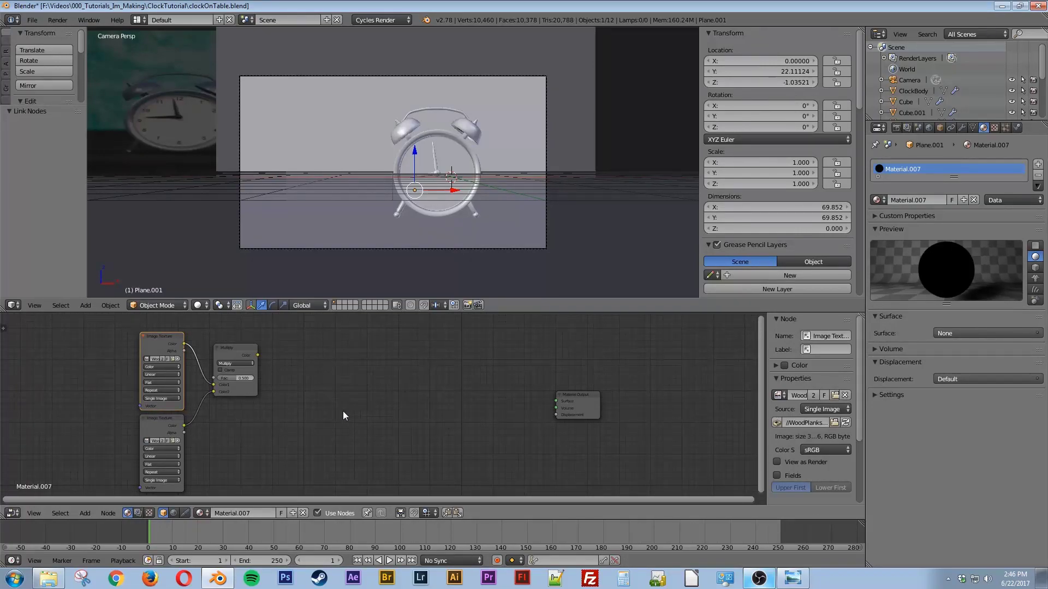
Add another Image Texture node between the Multiply node and the Material Output, and place a duplicate directly below it
key(shift+a)
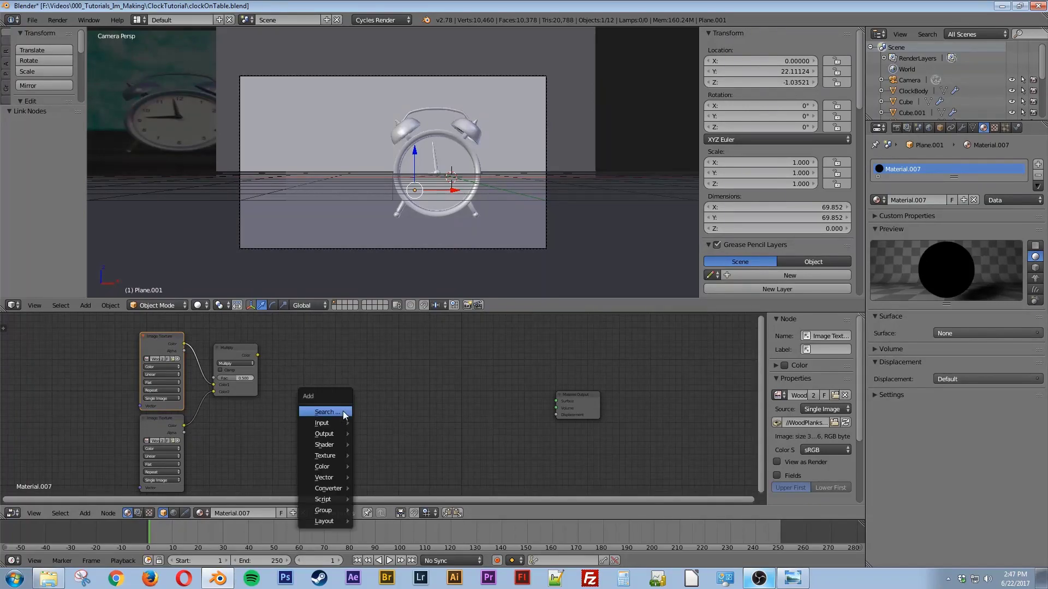
click(343, 412)
text(ima)
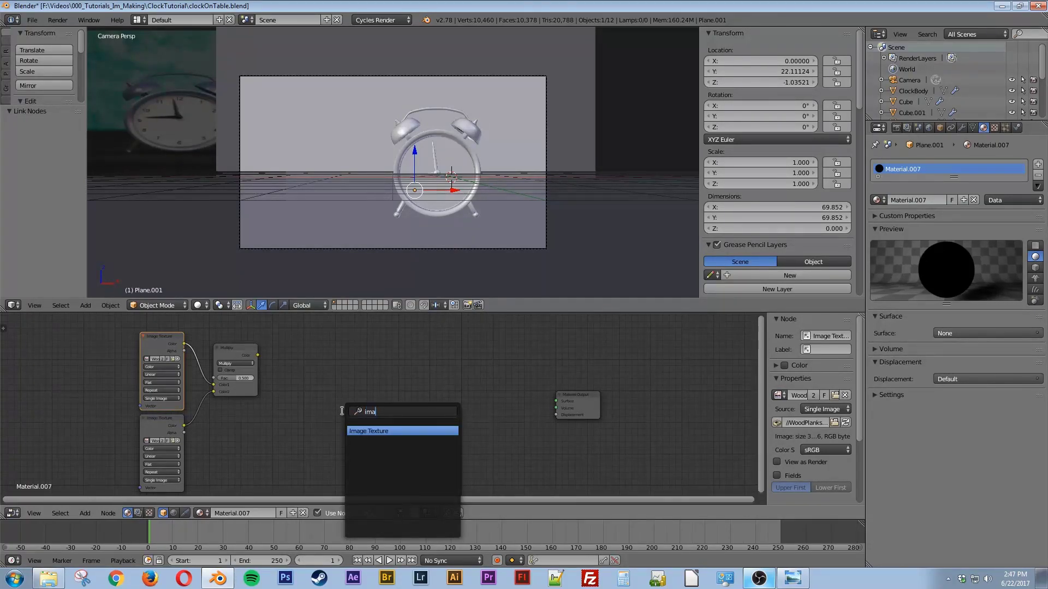
key(Return)
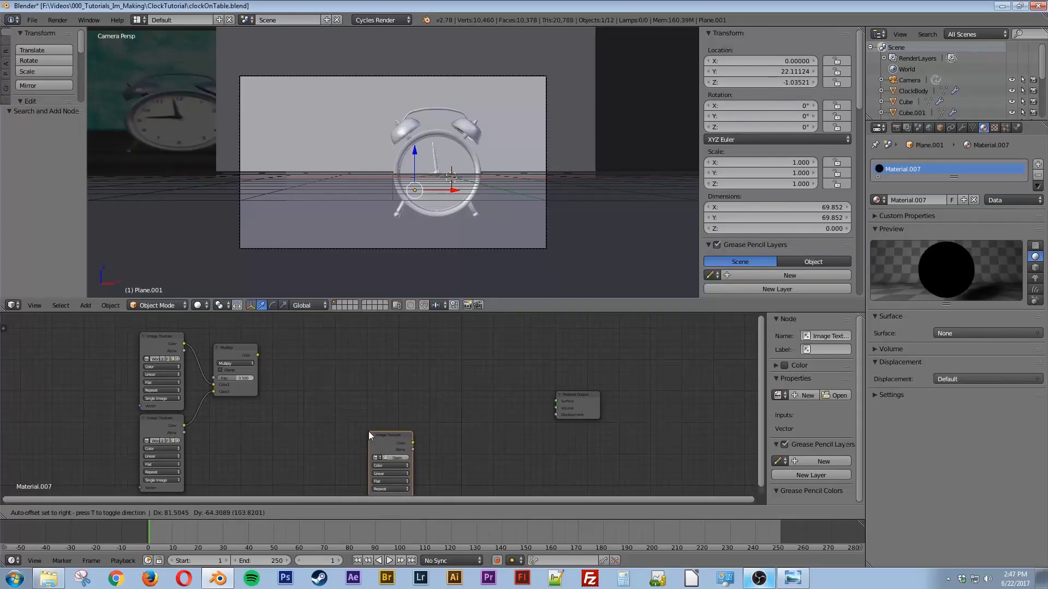
click(372, 416)
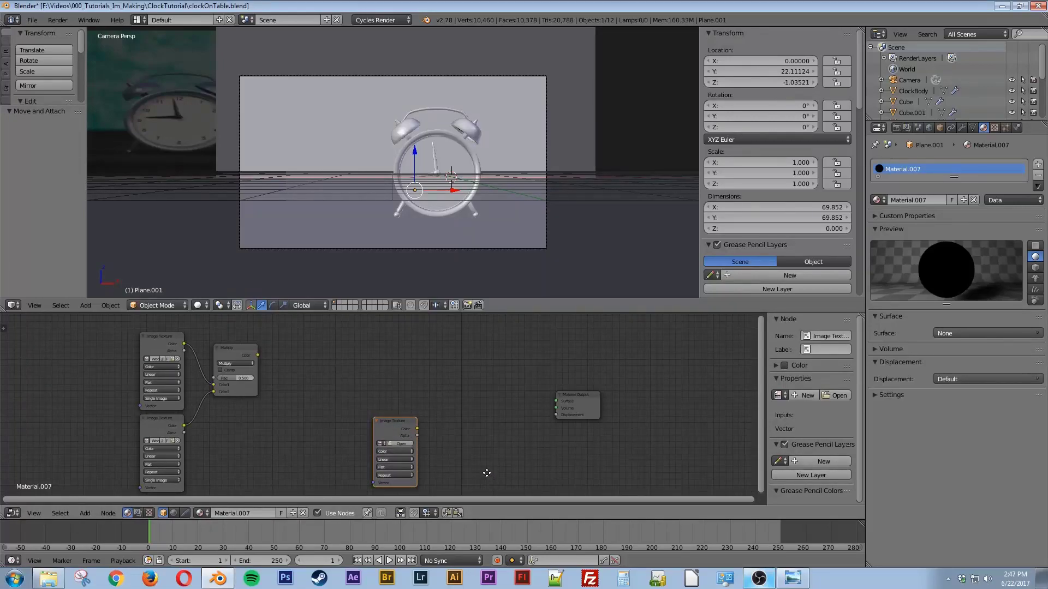
middle_drag(486, 473, 470, 399)
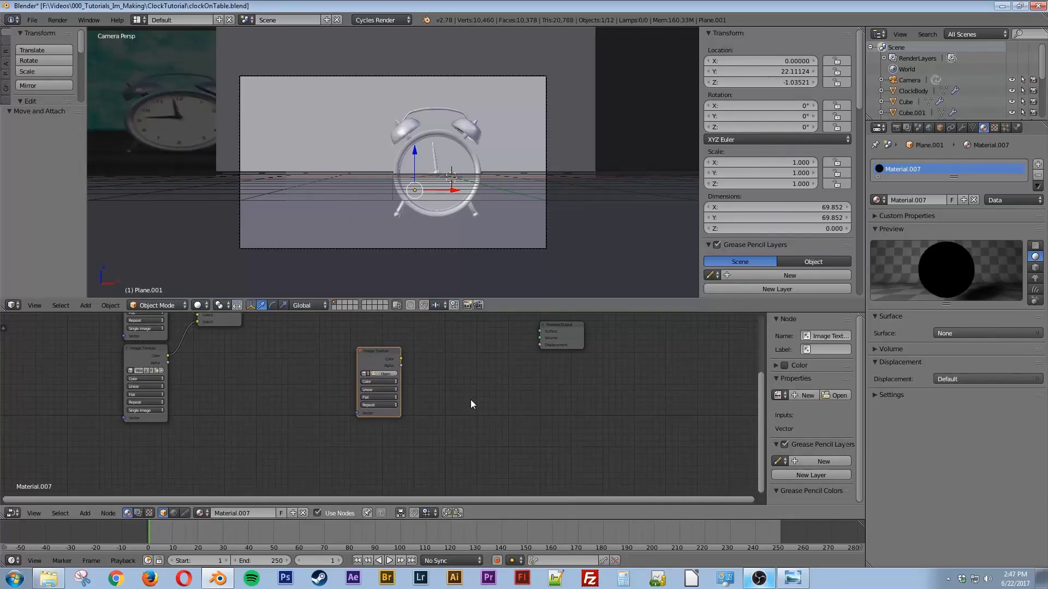
key(shift+d)
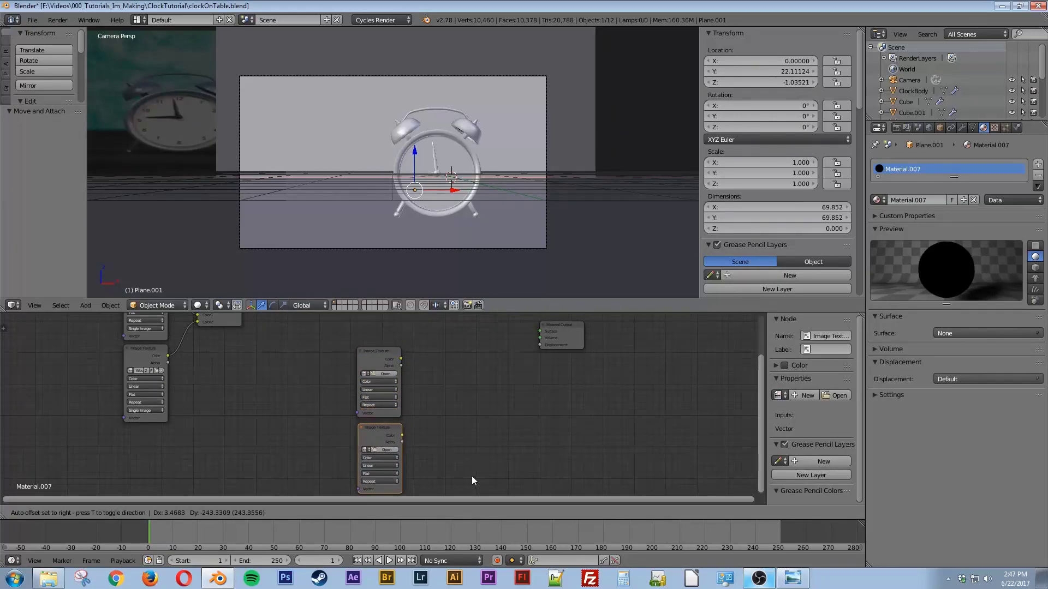
click(472, 479)
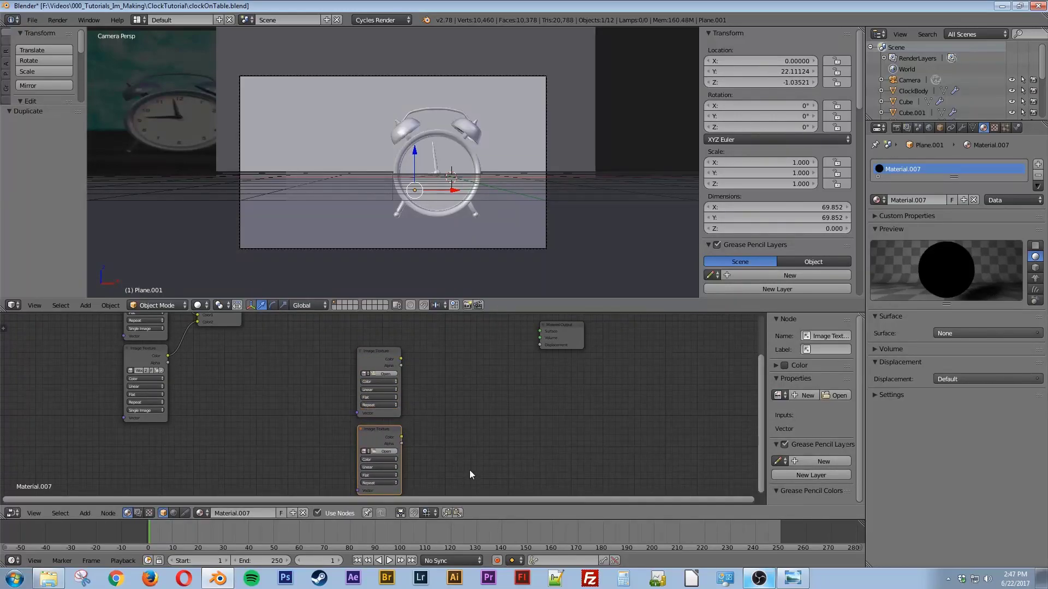
Load WoodPlanks028_NRM_3K.jpg from the WoodPlanks028_3k folder into the upper of the two new Image Texture nodes
click(380, 374)
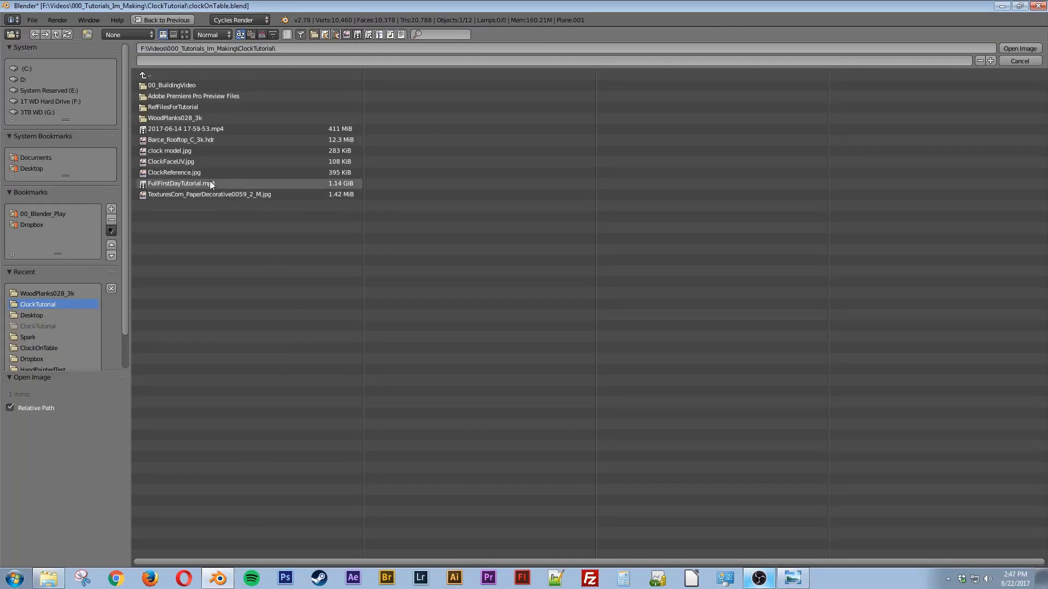
click(181, 117)
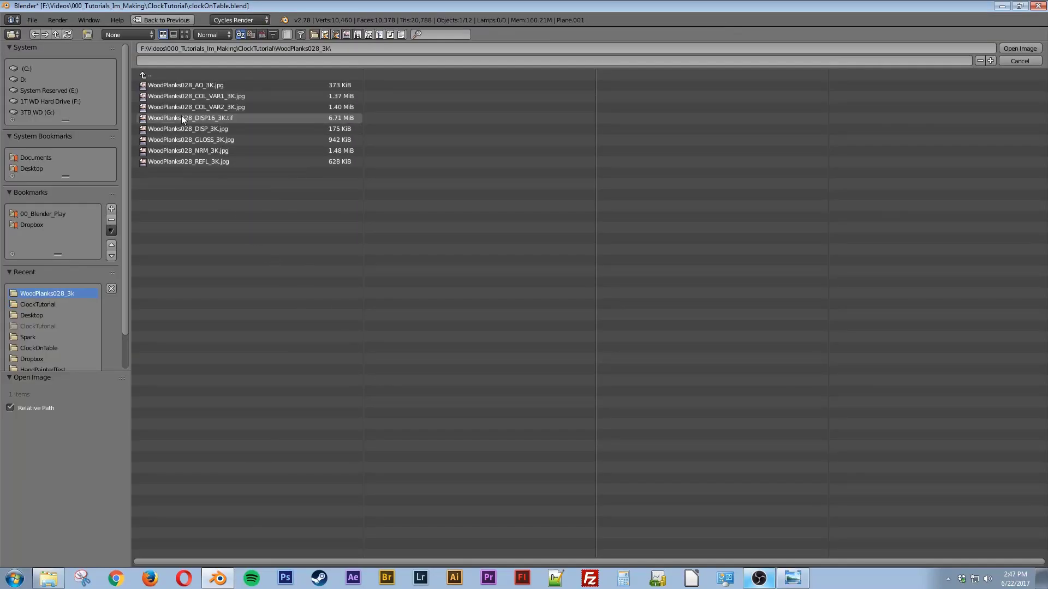
double_click(214, 151)
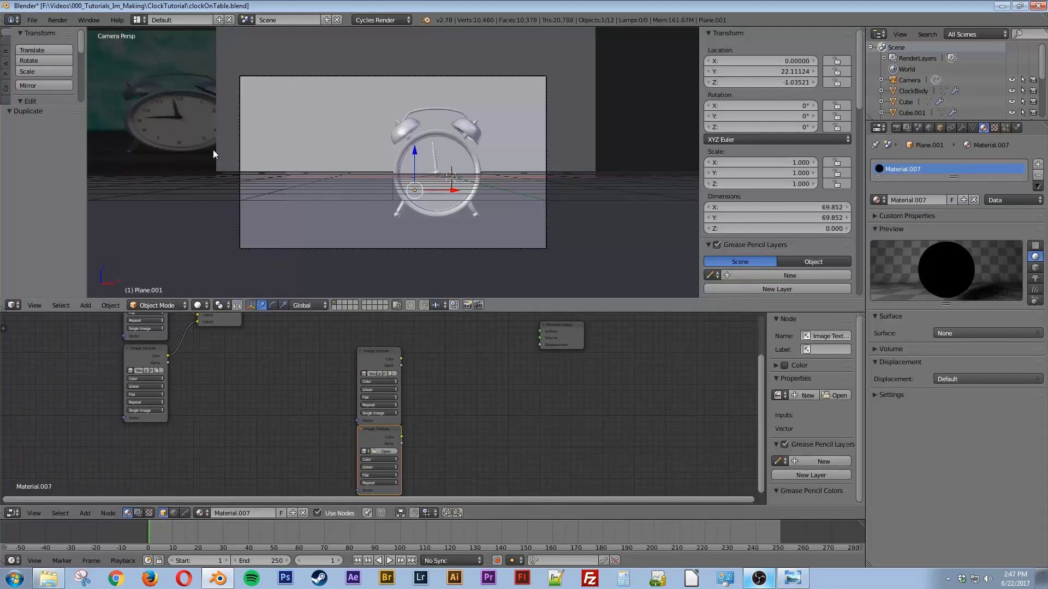
Load WoodPlanks028_GLOSS_3K.jpg into the lower new Image Texture node and shift that node slightly down, clear of the one above
click(384, 451)
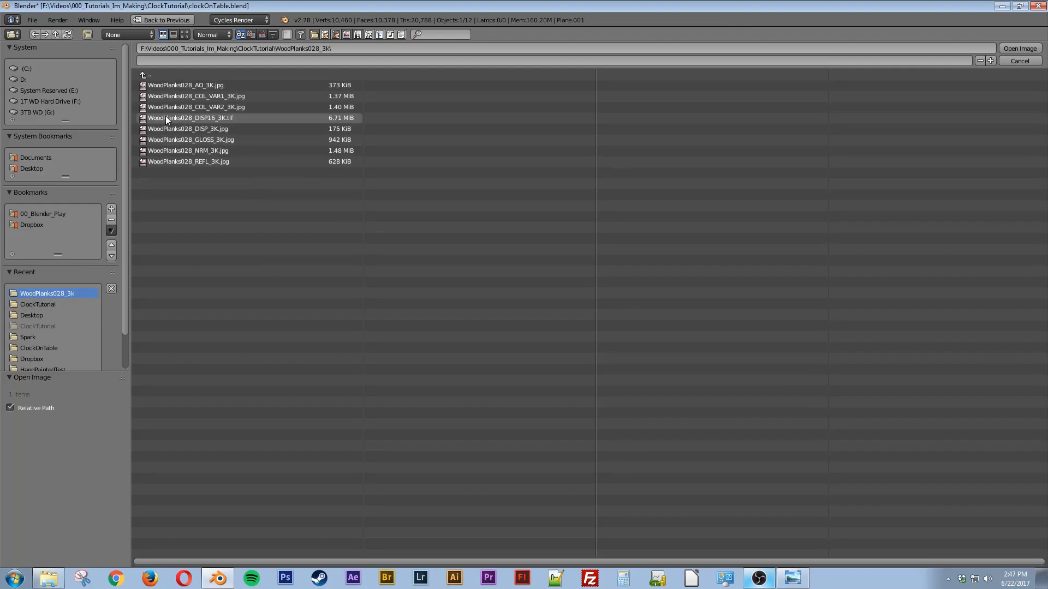
double_click(219, 140)
key(g)
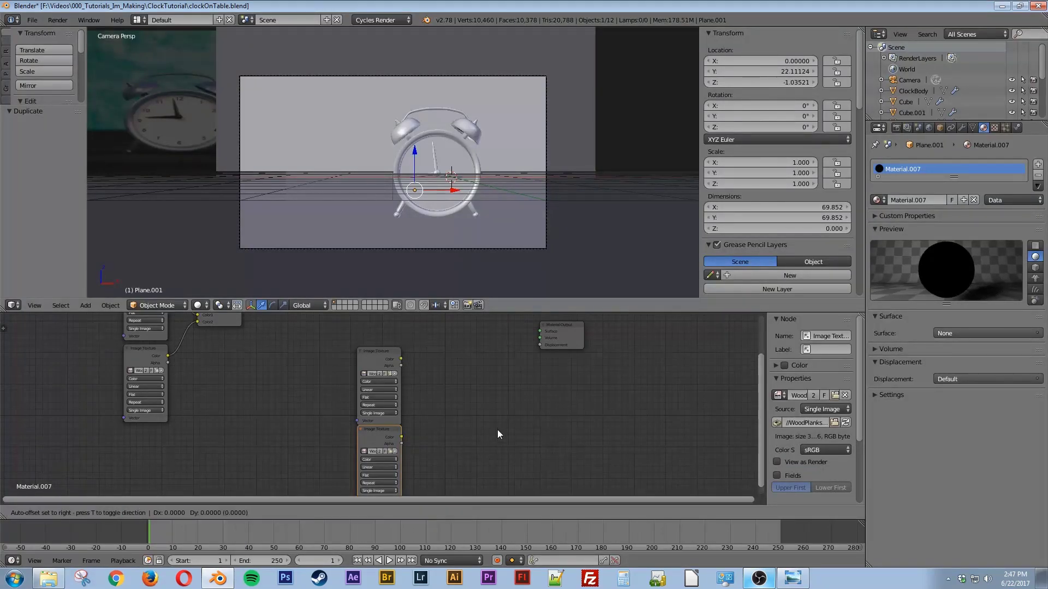
click(497, 435)
Set the color space of both the normal and gloss Image Texture nodes to Non-Color Data
middle_drag(499, 436, 483, 388)
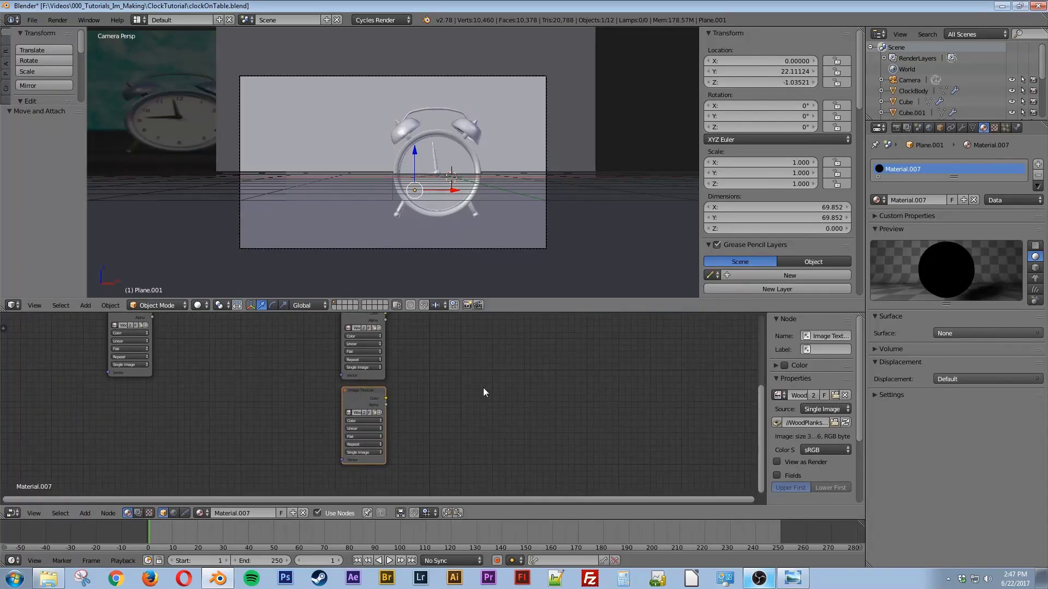
click(354, 336)
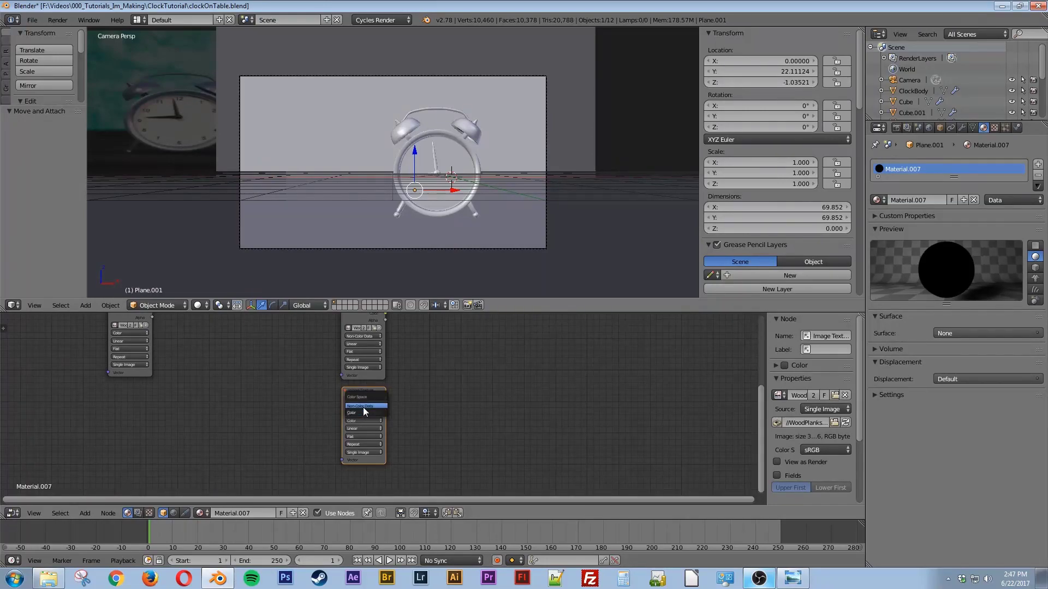
click(363, 406)
Add a Normal Map node beside the normal Image Texture and connect the texture's Color output to its Color input
middle_drag(451, 374, 372, 405)
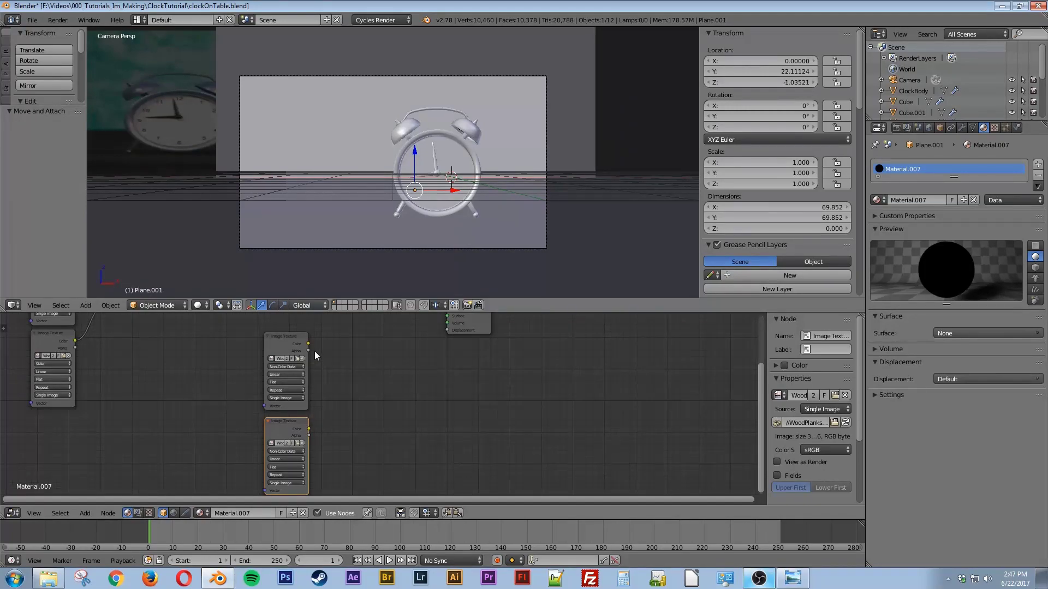
key(shift+a)
click(346, 354)
text(nor)
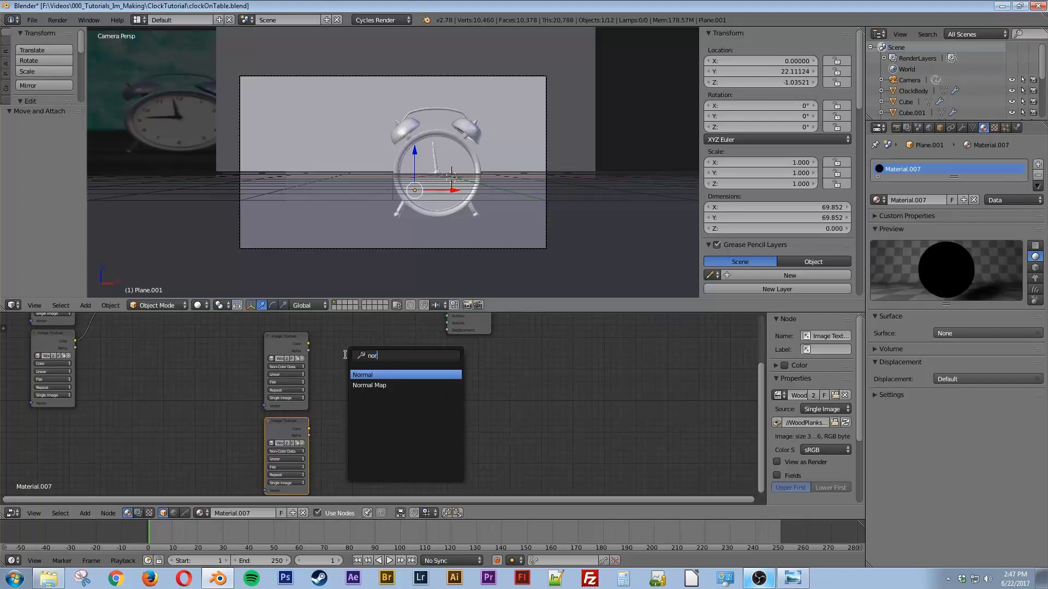
click(397, 386)
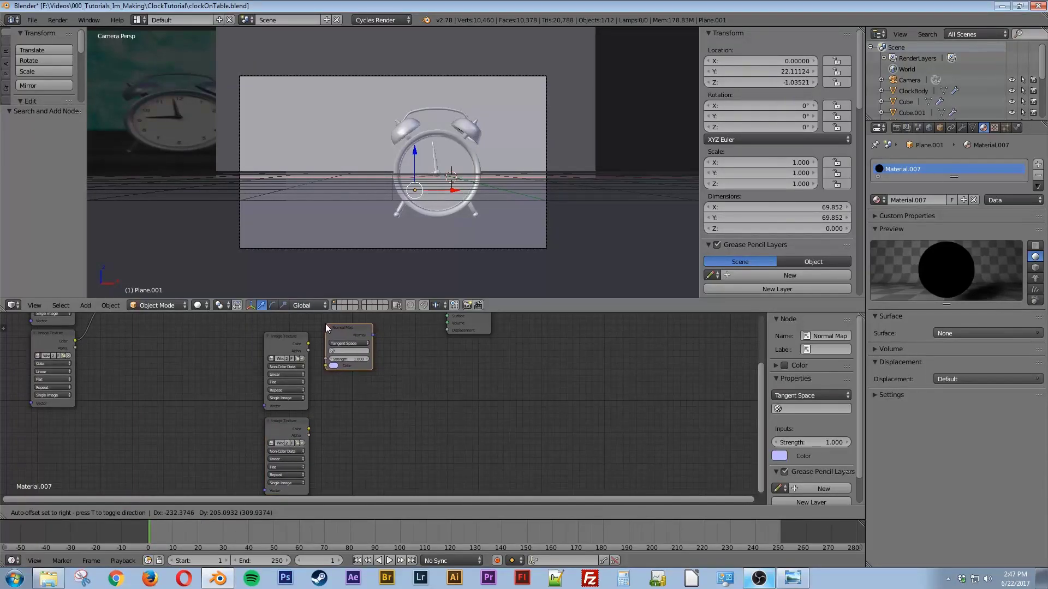
click(325, 323)
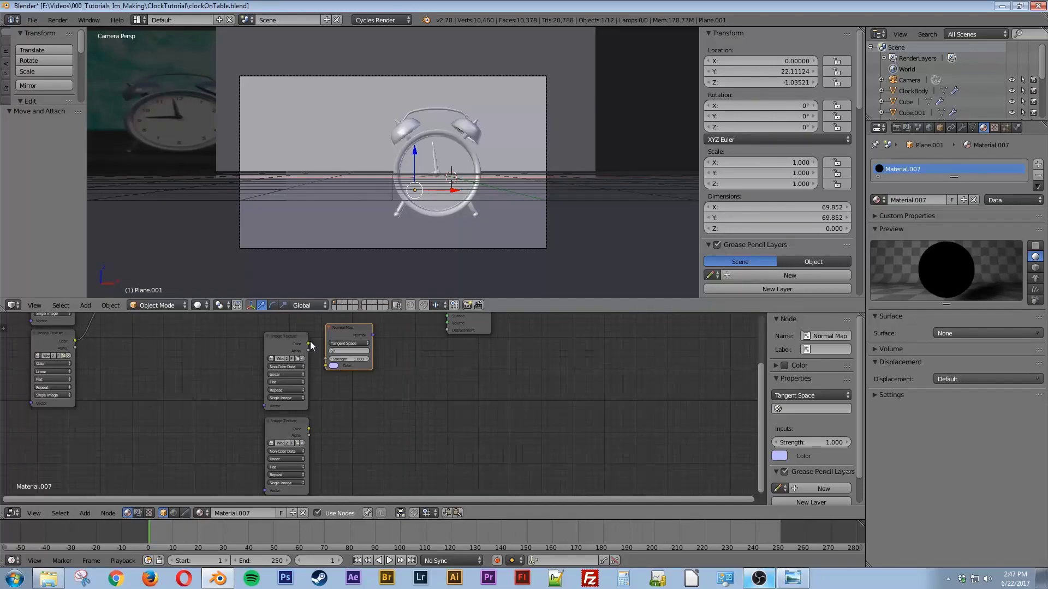
drag(308, 343, 325, 364)
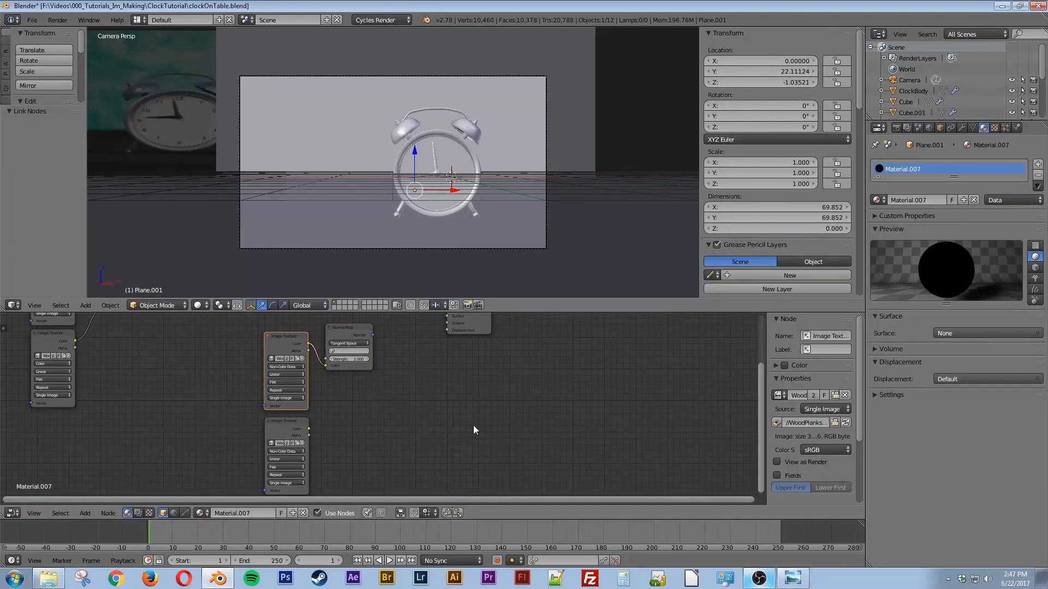
Move the Material Output node farther away from the Normal Map node to make room for shaders
scroll(473, 424, down, 1)
scroll(473, 425, down, 1)
drag(456, 331, 538, 340)
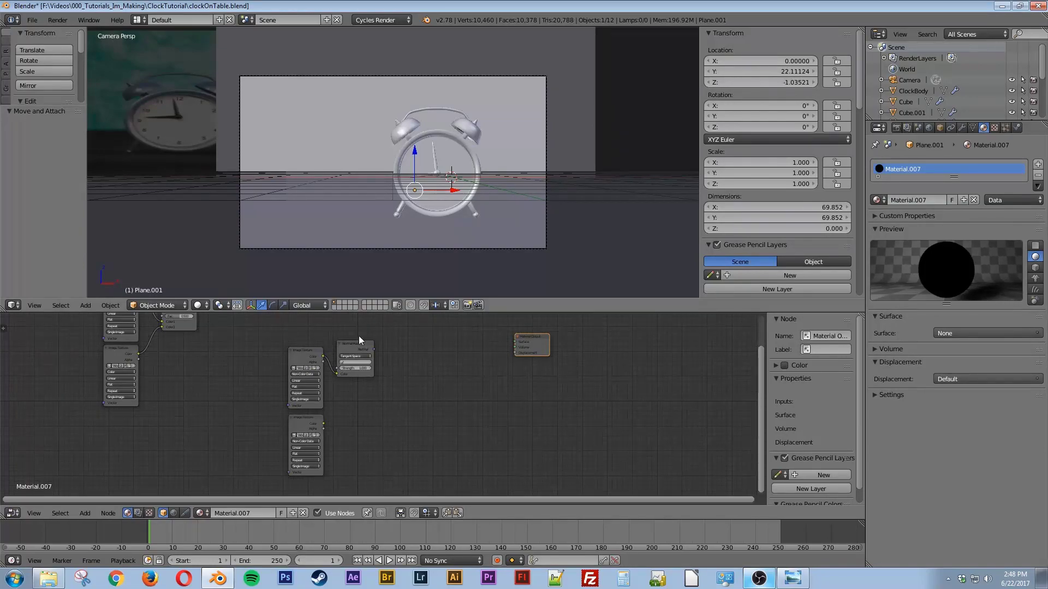
Add a Glossy BSDF node after the Normal Map node and connect the Normal output to the shader's Normal input
key(shift+a)
click(382, 353)
text(glossy)
key(Return)
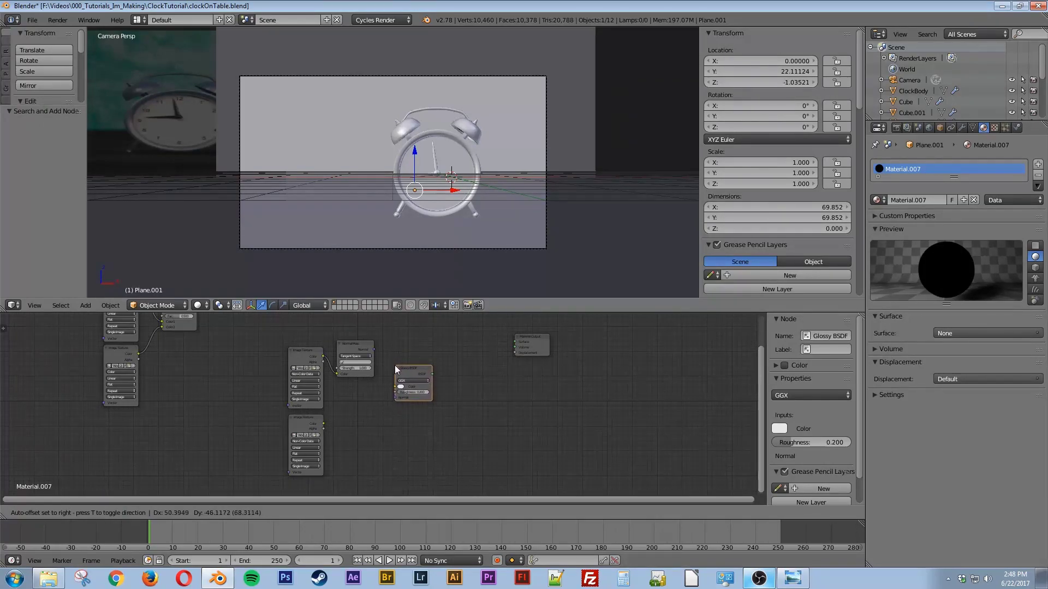
click(394, 365)
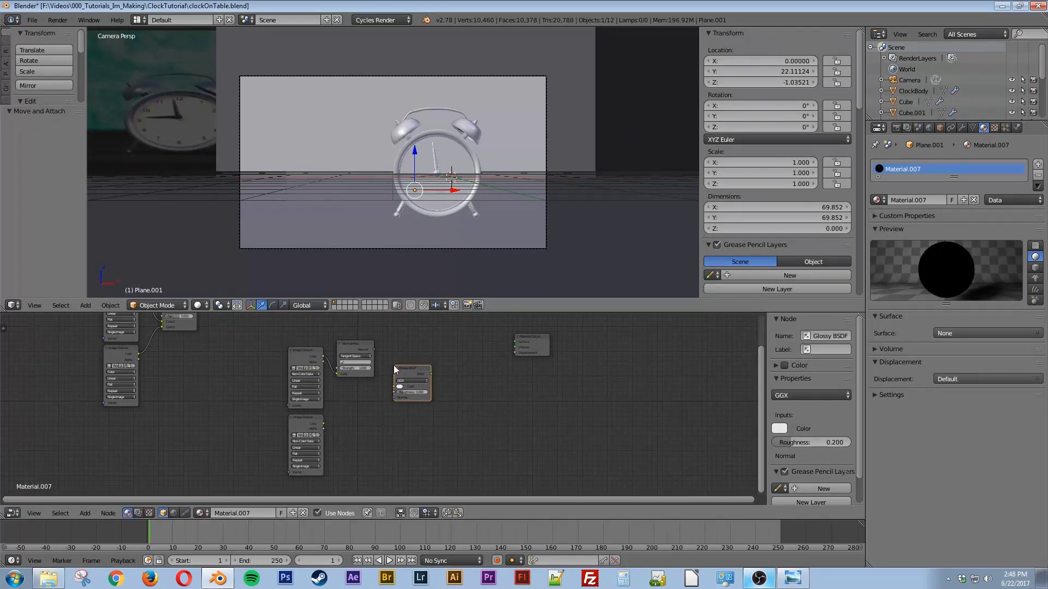
drag(373, 348, 394, 398)
Add a Diffuse BSDF node above the Glossy BSDF and connect the Normal Map output to its Normal input
middle_drag(417, 395, 398, 421)
key(shift+a)
click(407, 377)
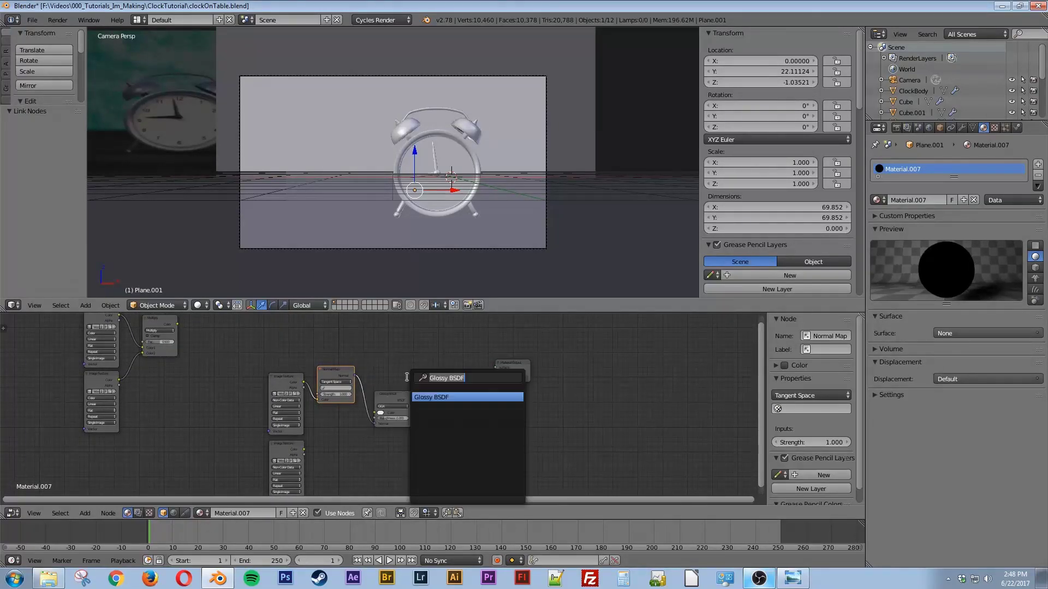
text(diff)
key(Return)
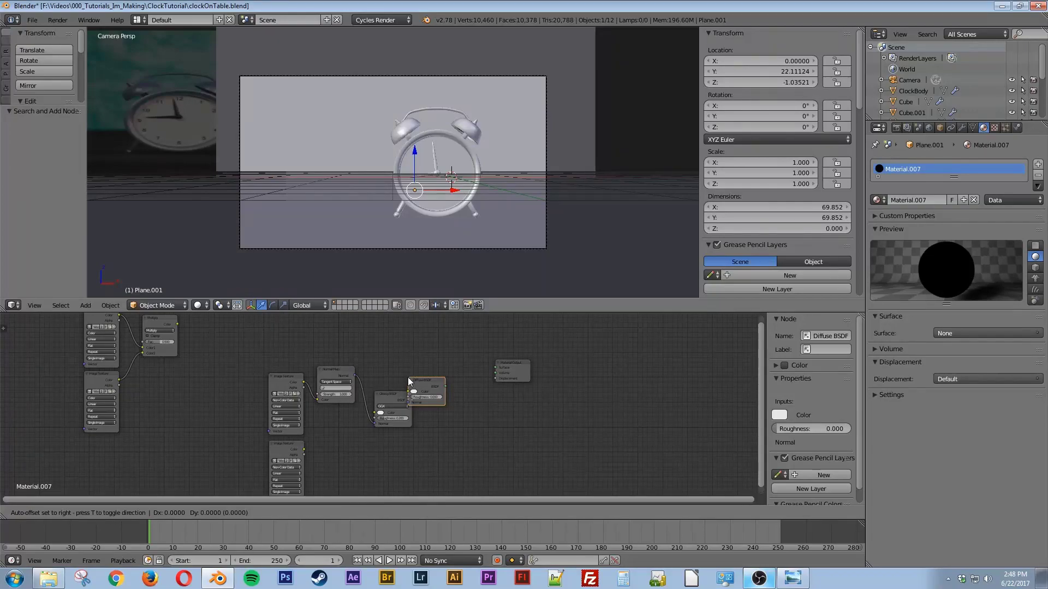
click(395, 349)
drag(355, 378, 397, 374)
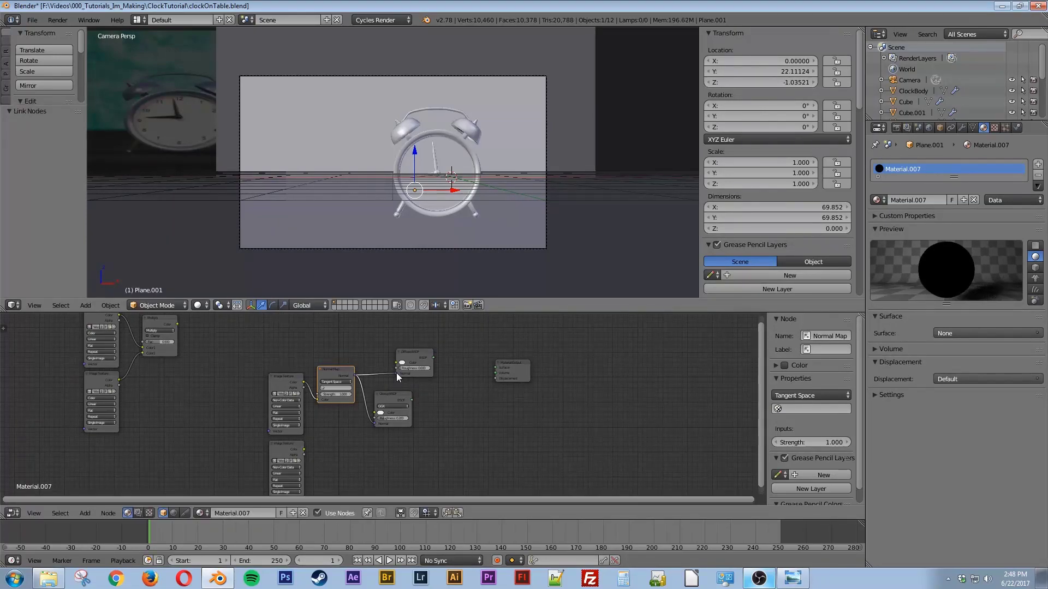
Add a Mix Shader node between the Diffuse BSDF and the Material Output
key(shift+a)
click(462, 380)
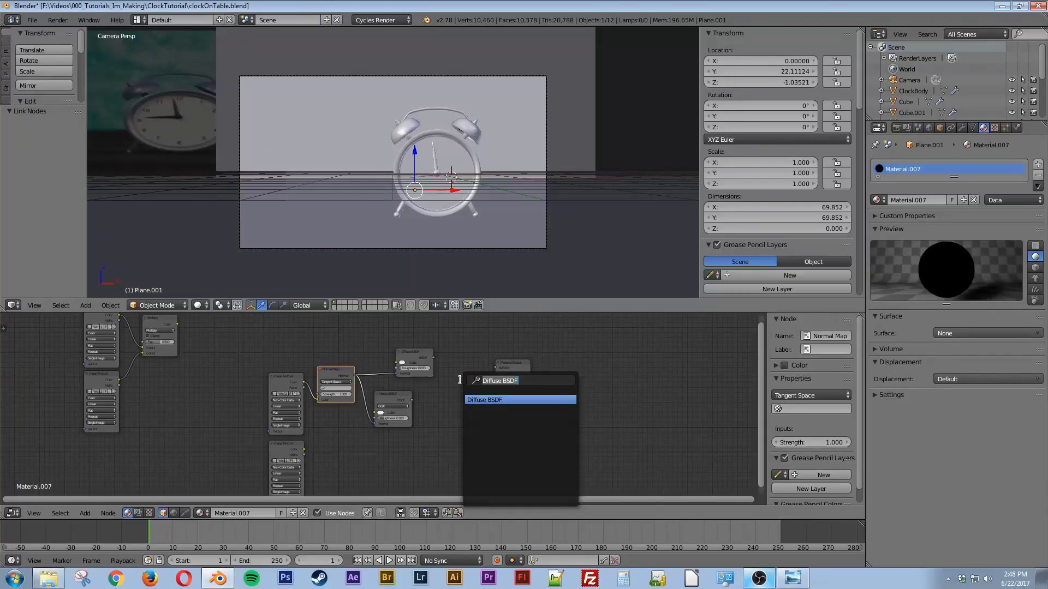
text(mix)
key(Return)
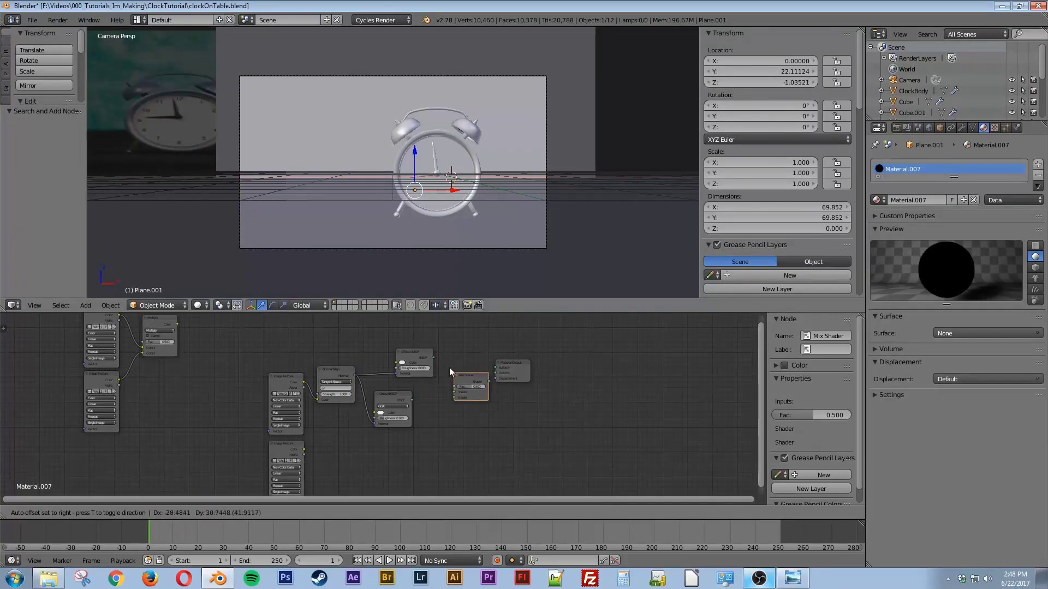
click(447, 352)
Connect Diffuse BSDF to the Mix Shader's first Shader input, Glossy BSDF to the second, and the mix output to Surface
drag(433, 358, 497, 372)
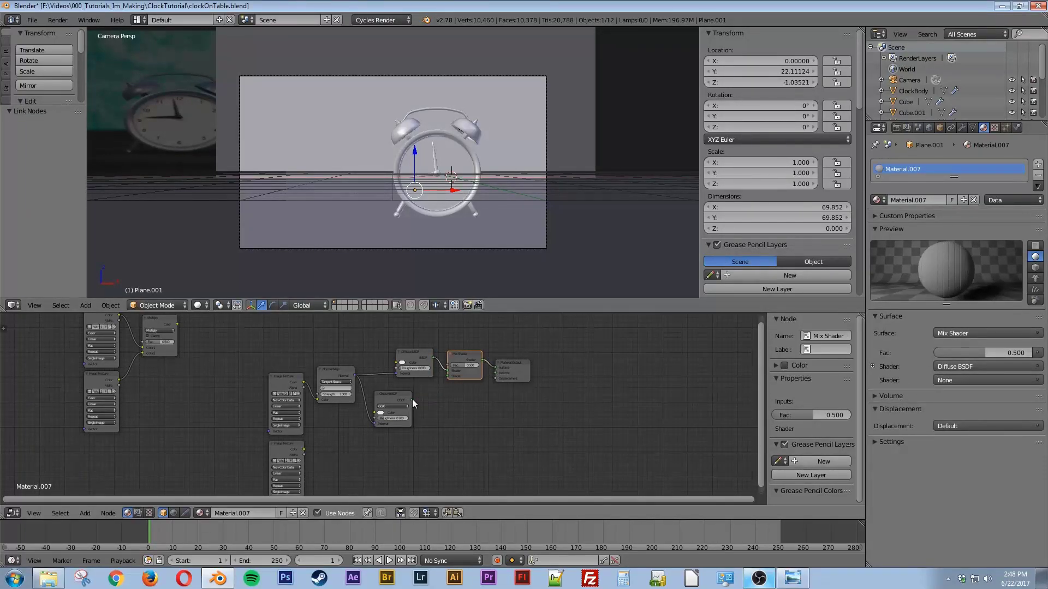
drag(412, 398, 449, 377)
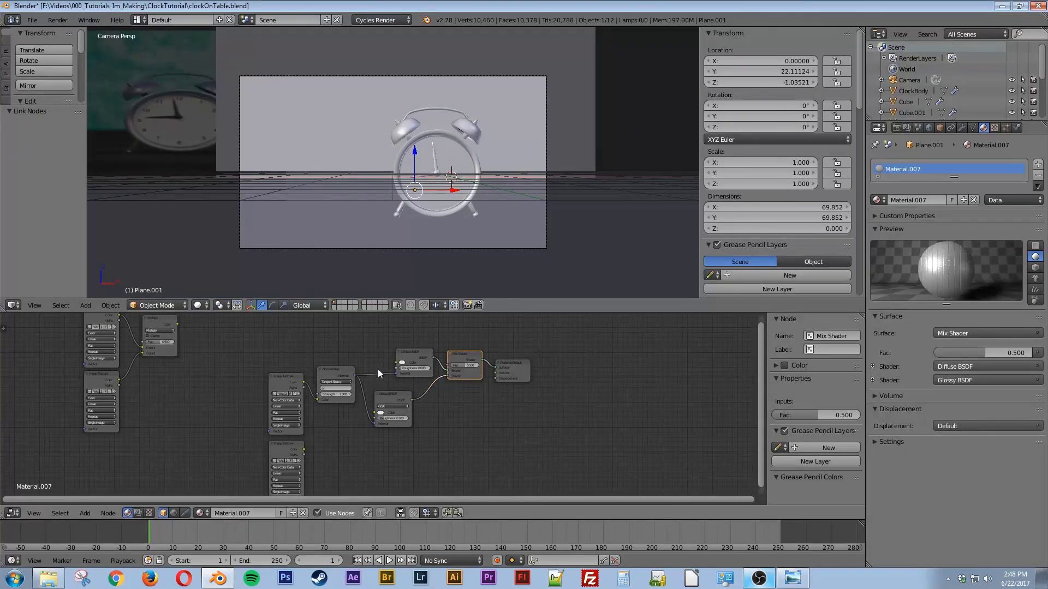
middle_drag(341, 333, 410, 388)
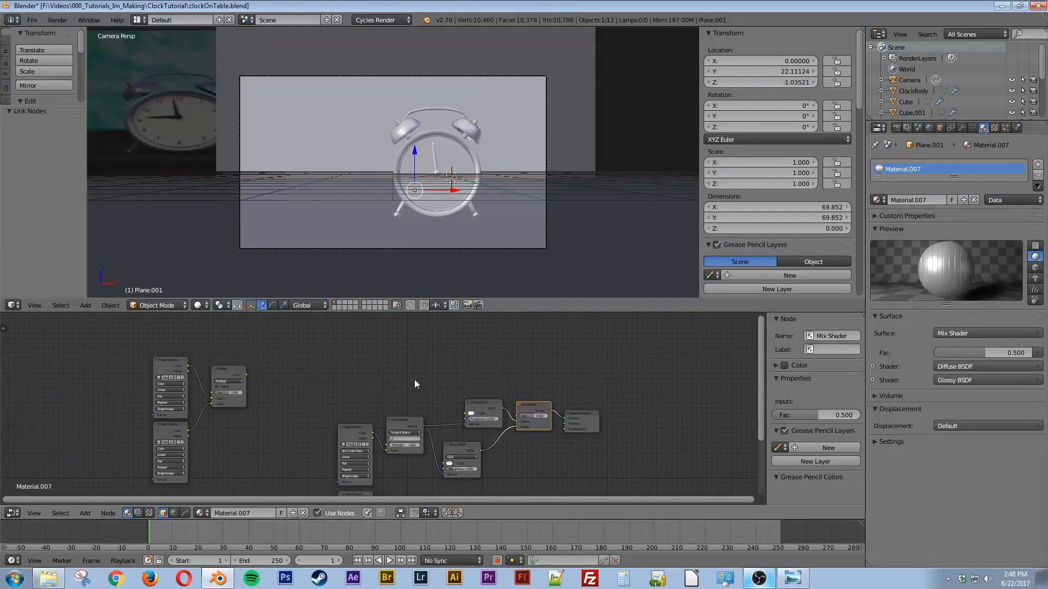
Add an Image Texture node above the Diffuse BSDF node in the tabletop material
key(shift+a)
click(415, 380)
text(i)
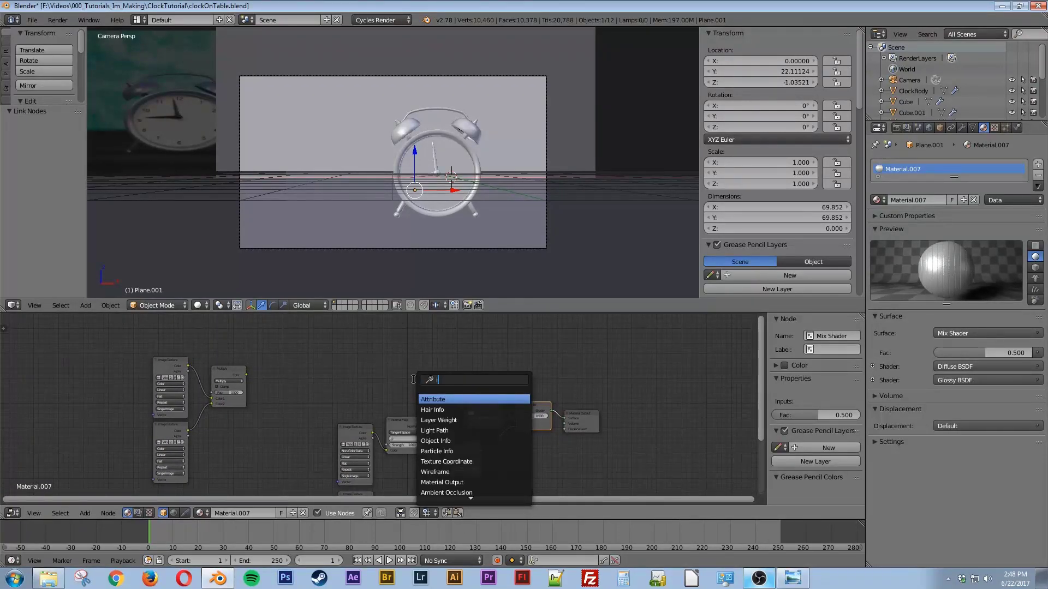
text(m)
key(Return)
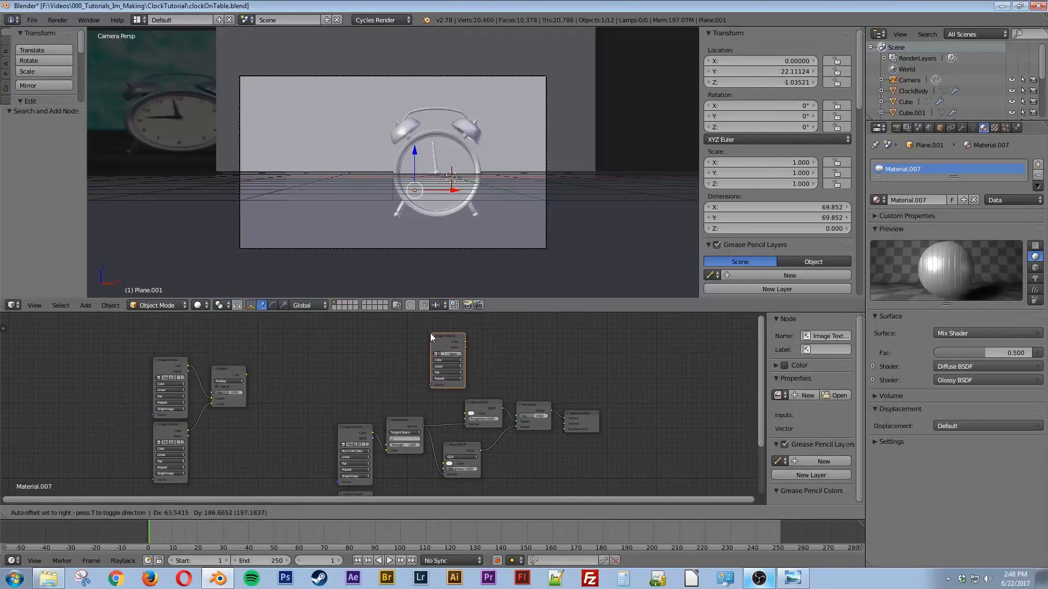
click(430, 333)
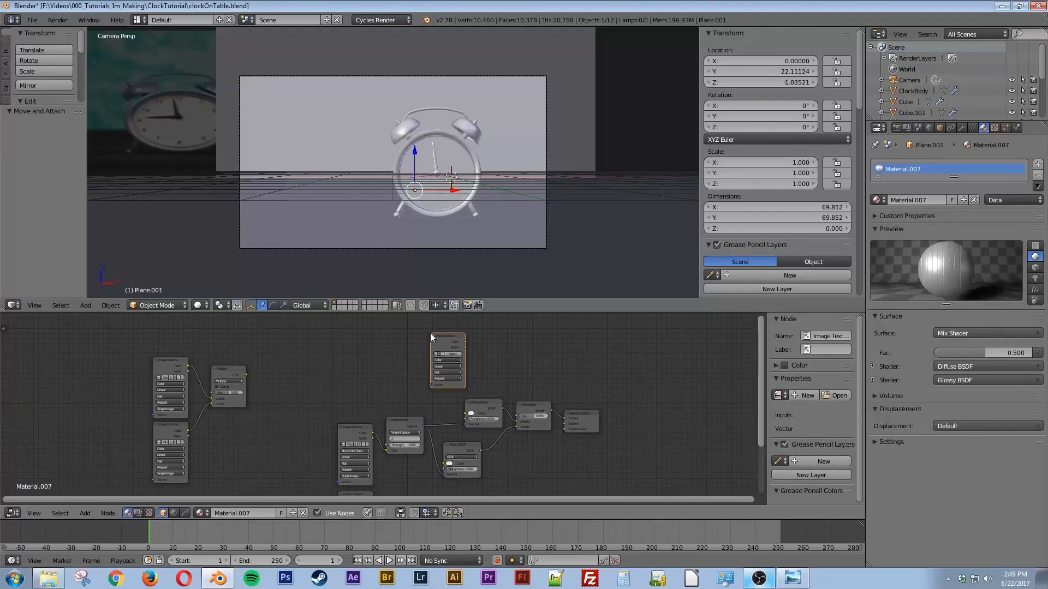
Load WoodPlanks028_REFL_3K.jpg into the new Image Texture node and connect its Color output to the Mix Shader's Fac input
click(451, 353)
click(169, 118)
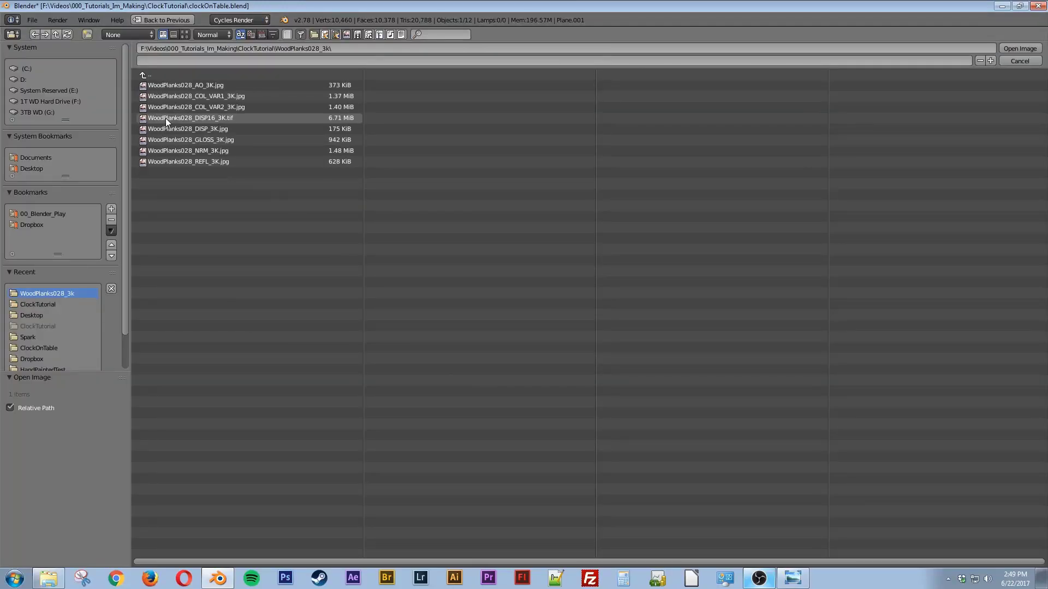
double_click(212, 162)
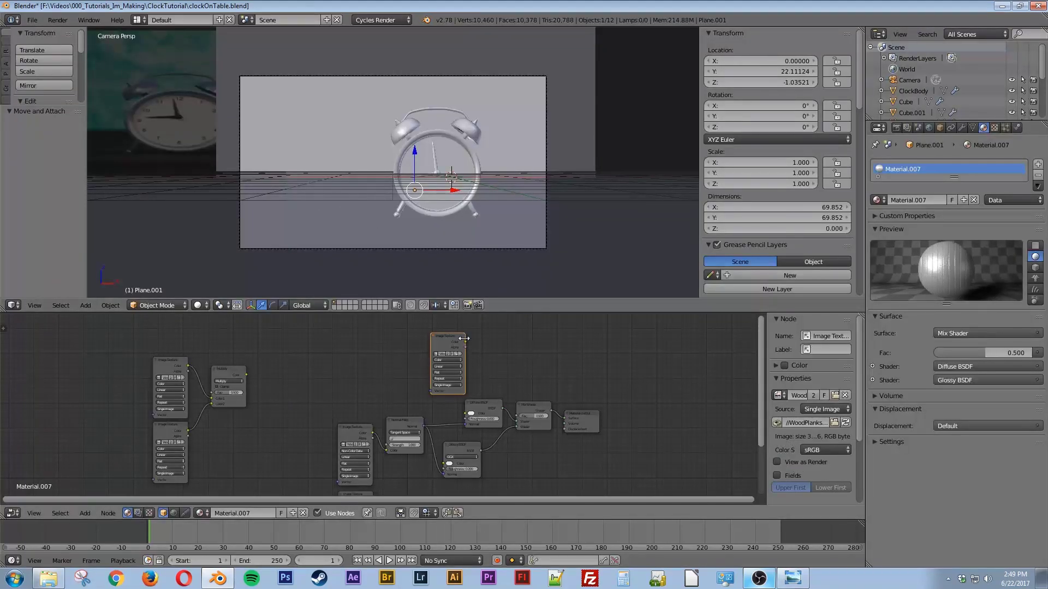
drag(465, 341, 520, 419)
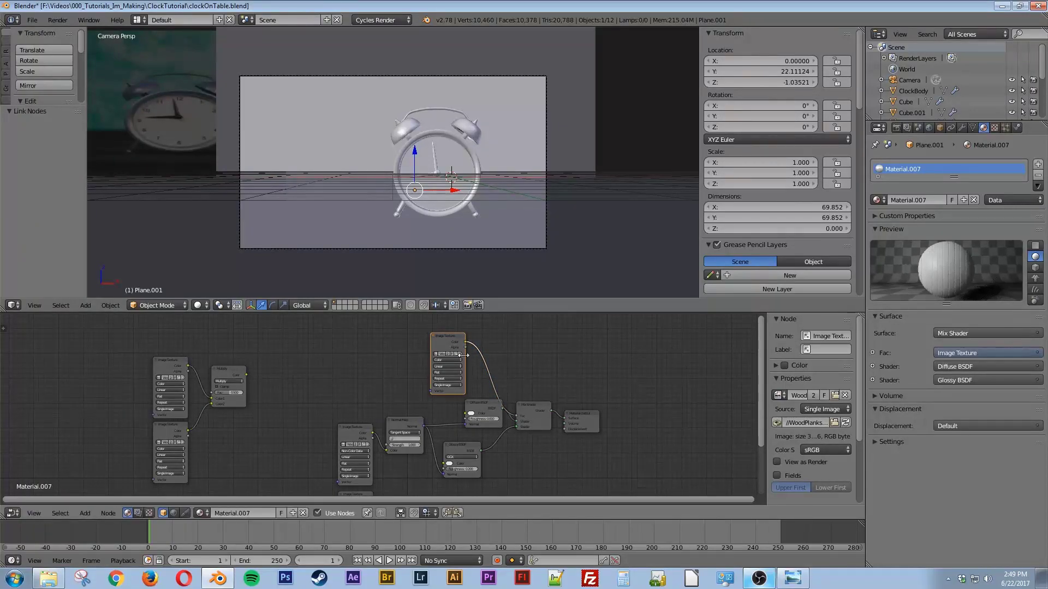
drag(441, 338, 440, 329)
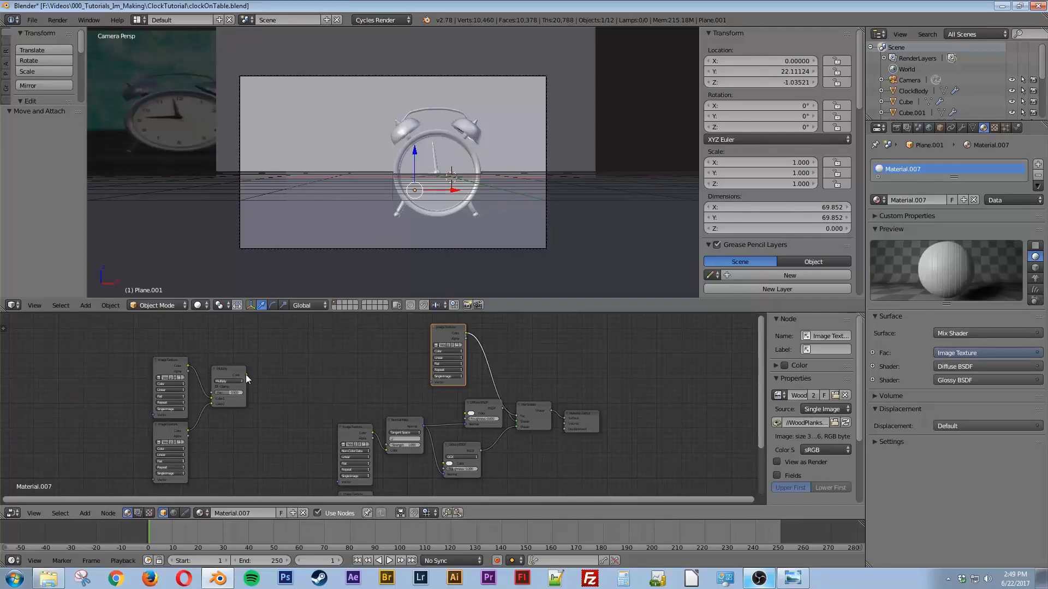
Connect the Multiply node's Color output to the Diffuse BSDF's Color input and check the tabletop in a rendered preview
drag(245, 374, 467, 412)
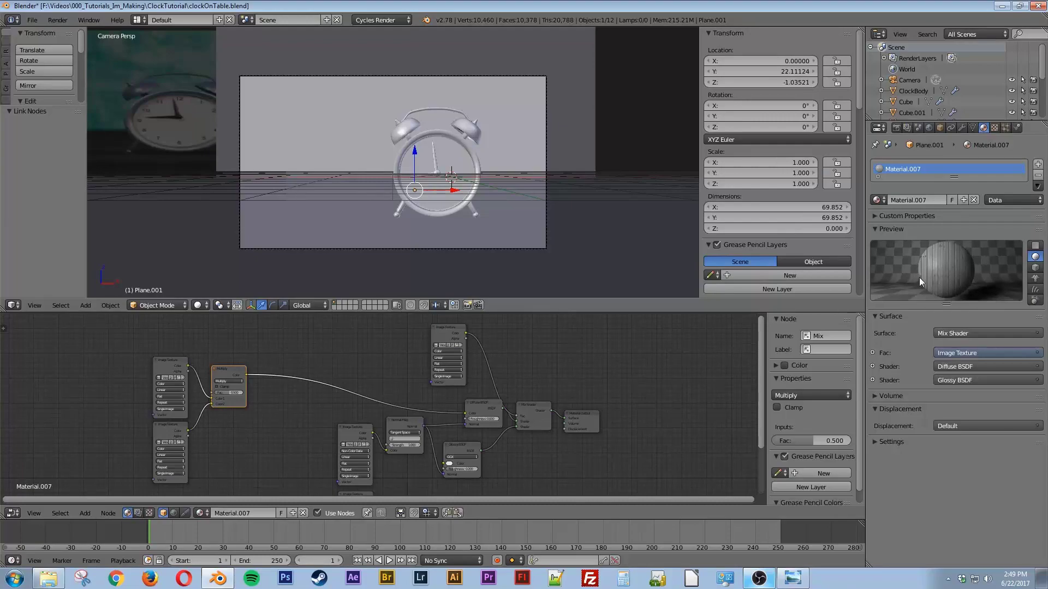
key(shift+z)
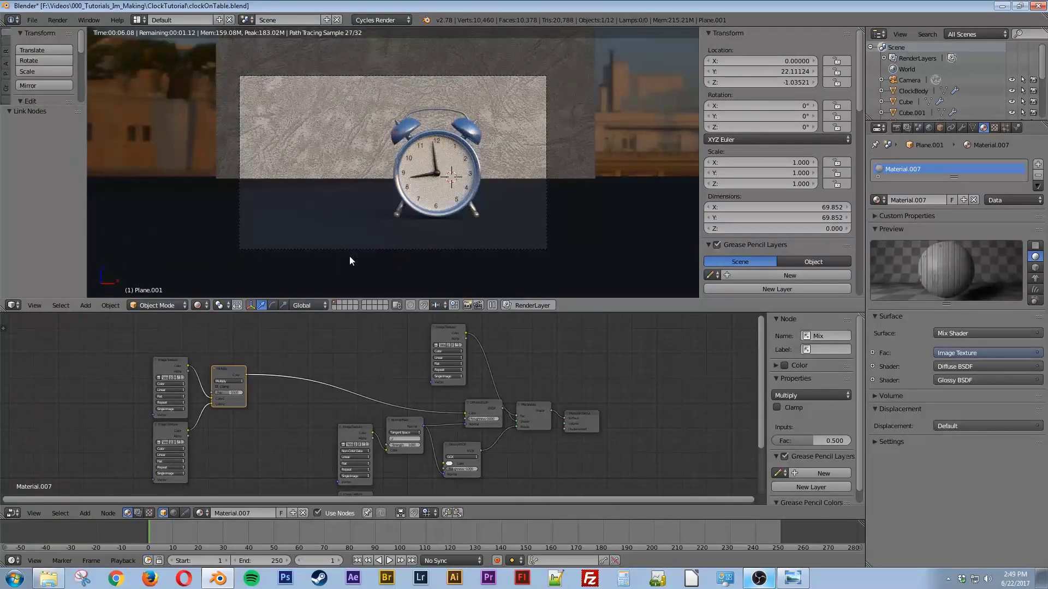
key(shift+z)
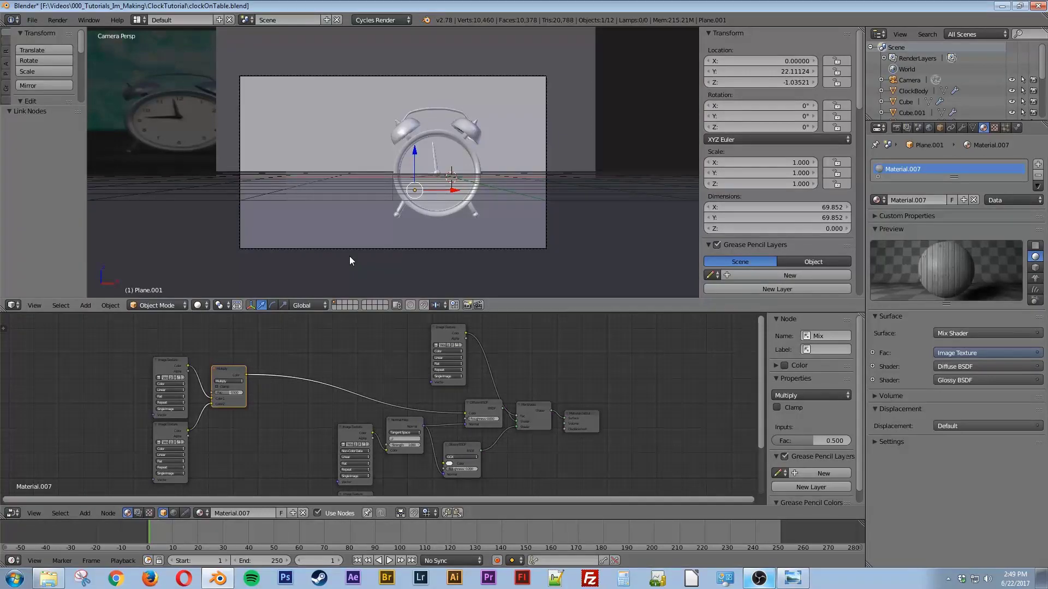
Unwrap the tabletop plane's UVs and preview the wood texture in rendered shading
key(Tab)
key(u)
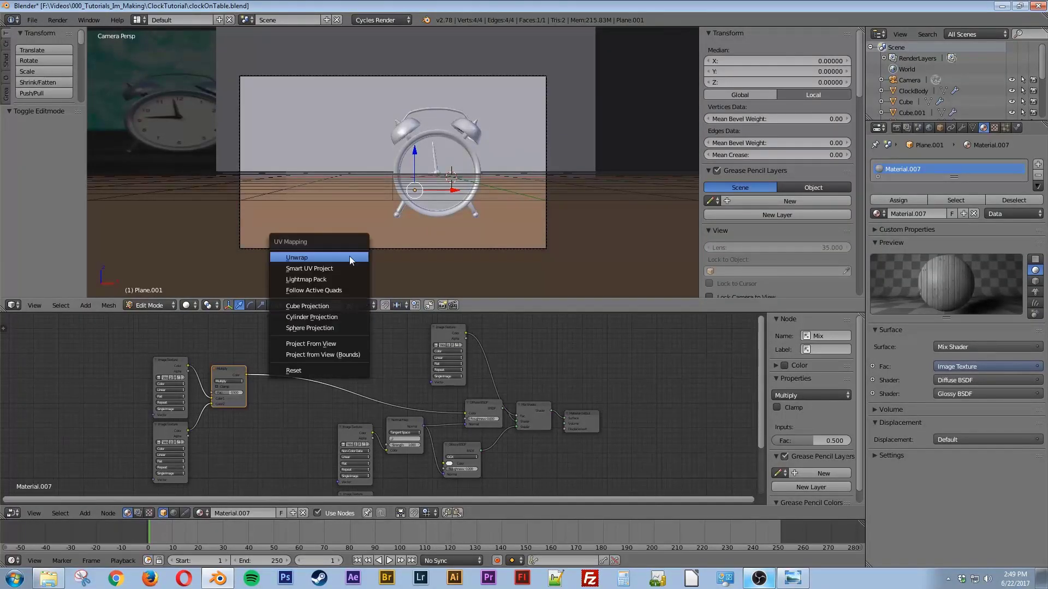
click(346, 257)
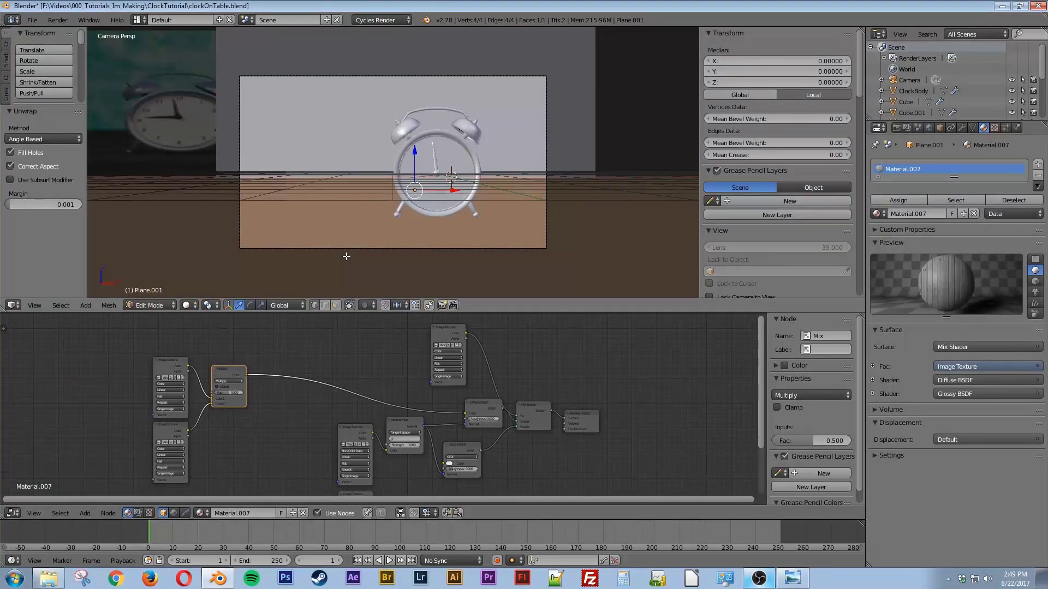
key(Tab)
key(shift+z)
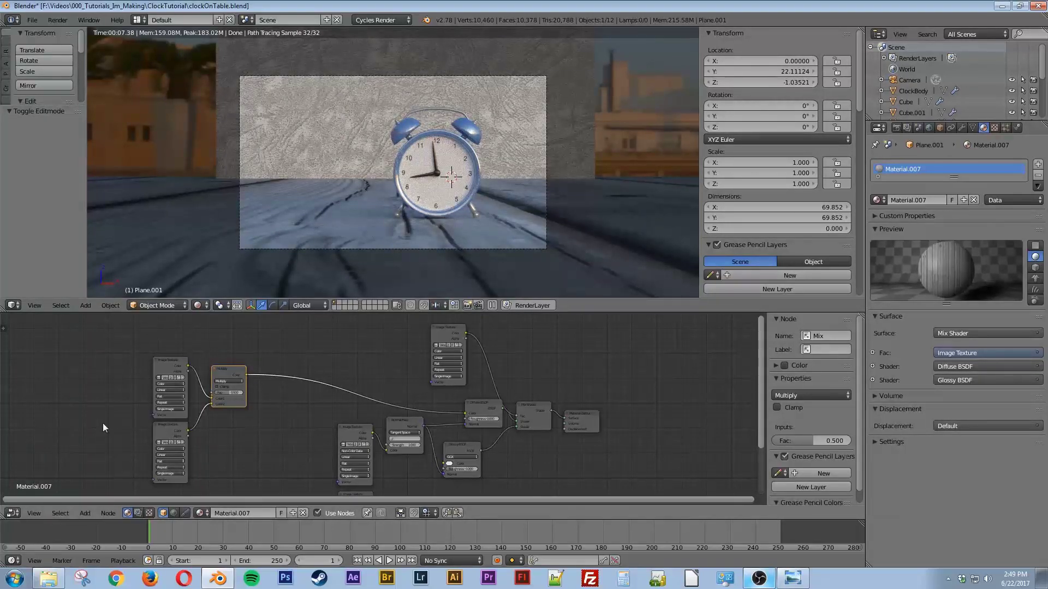
Switch the node area to the UV/Image Editor and display WoodPlanks028_COL_VAR1_3K.jpg
click(12, 512)
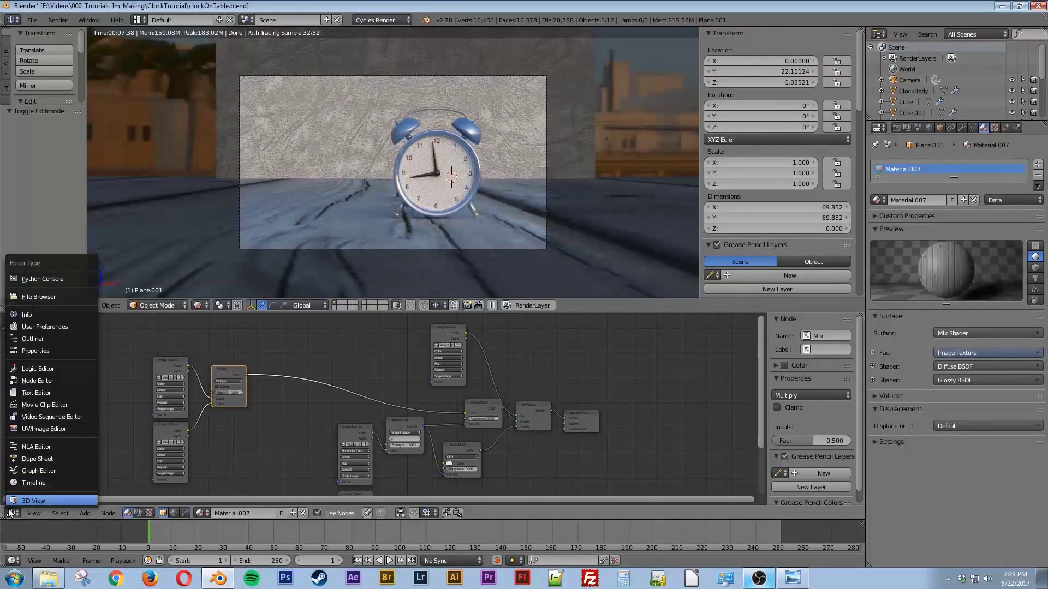
click(44, 429)
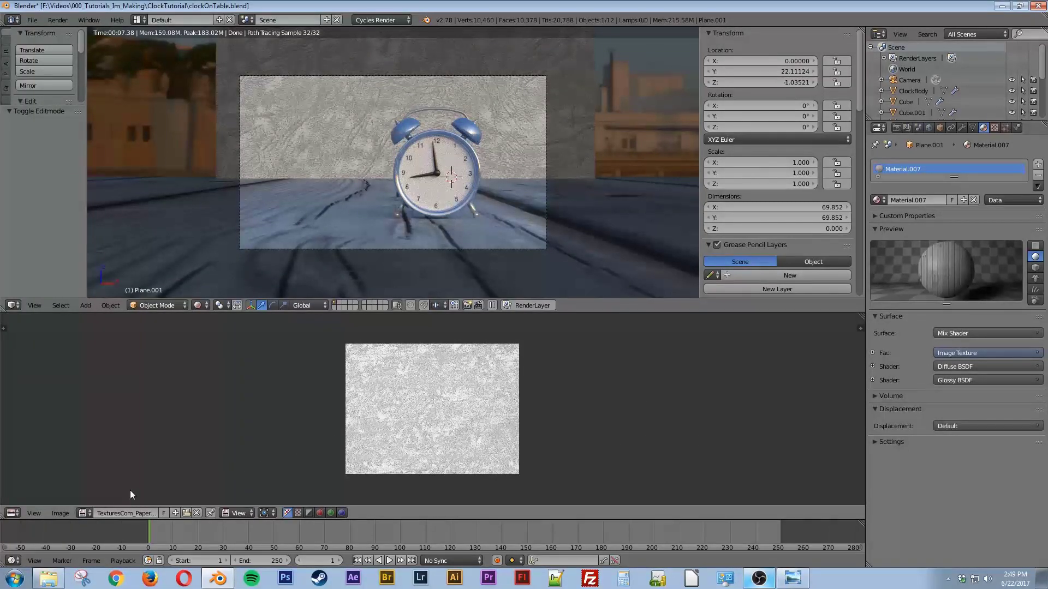
click(83, 512)
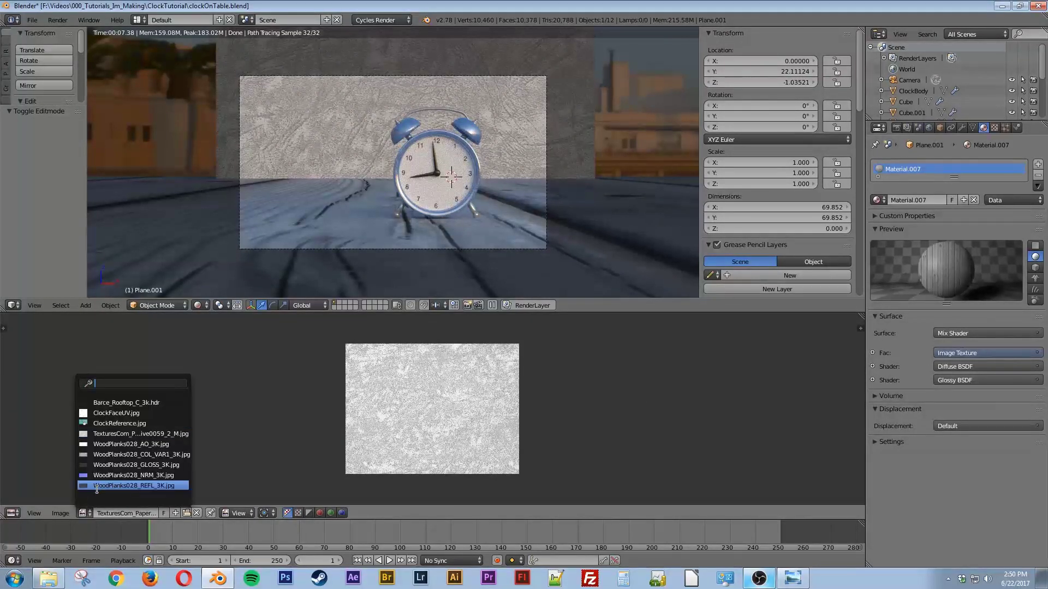
click(128, 454)
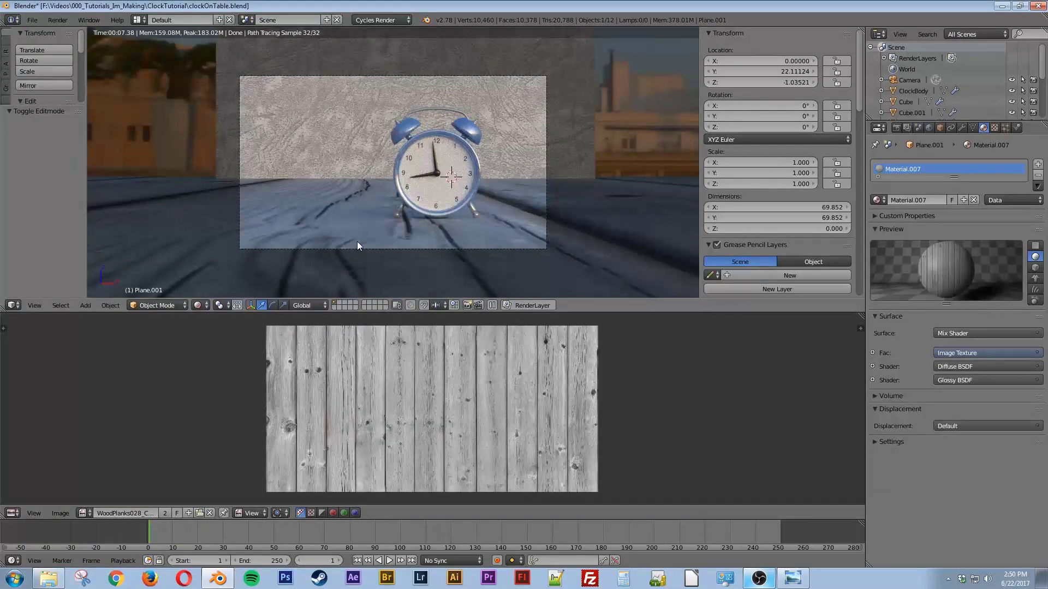
Scale the tabletop plane's UVs up by about 3.23 and rotate them 90 degrees
key(Tab)
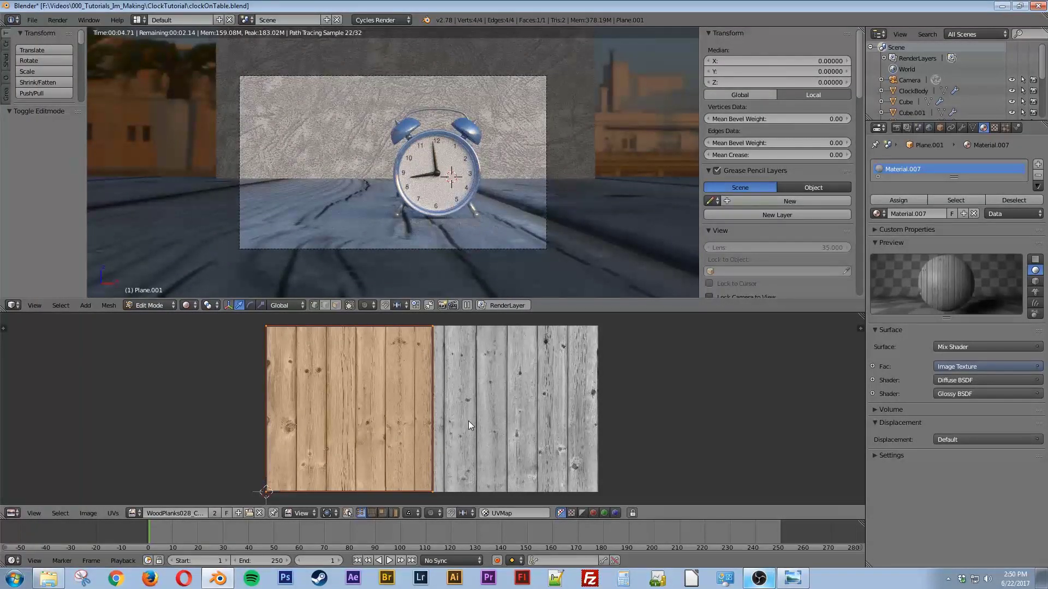
key(s)
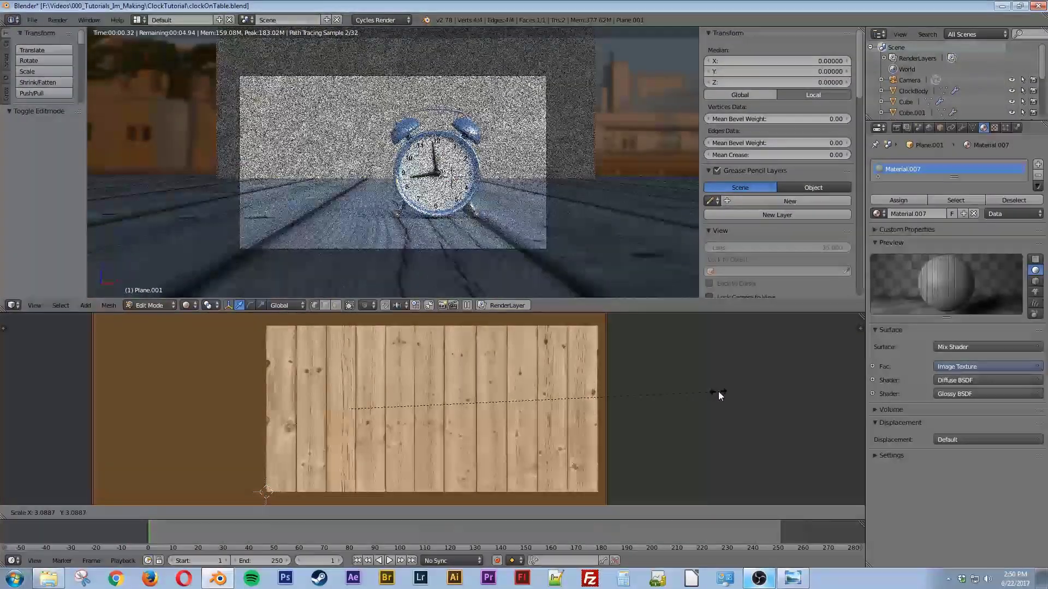
click(735, 385)
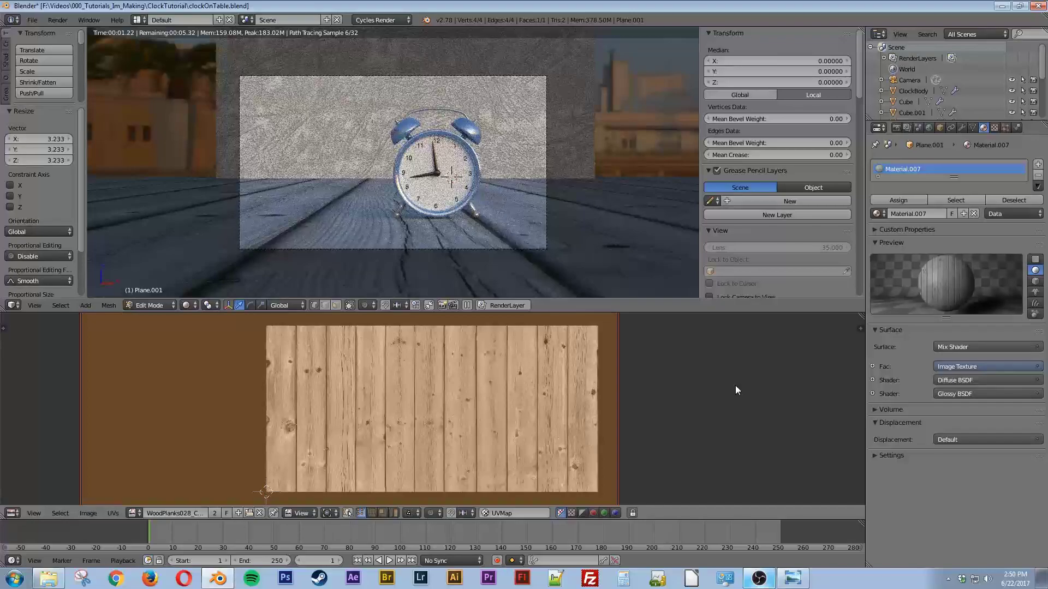
key(r)
key(9)
key(0)
key(Return)
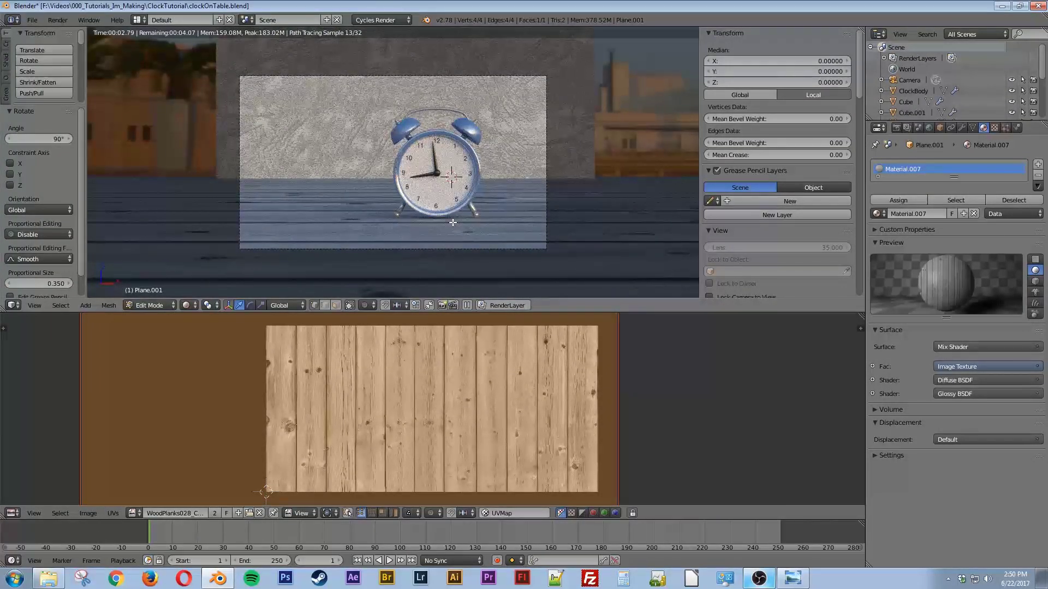
Inspect the planks from above, scale the tabletop UVs down by about 0.877, and return to the camera view
middle_drag(387, 190, 415, 201)
scroll(431, 196, up, 3)
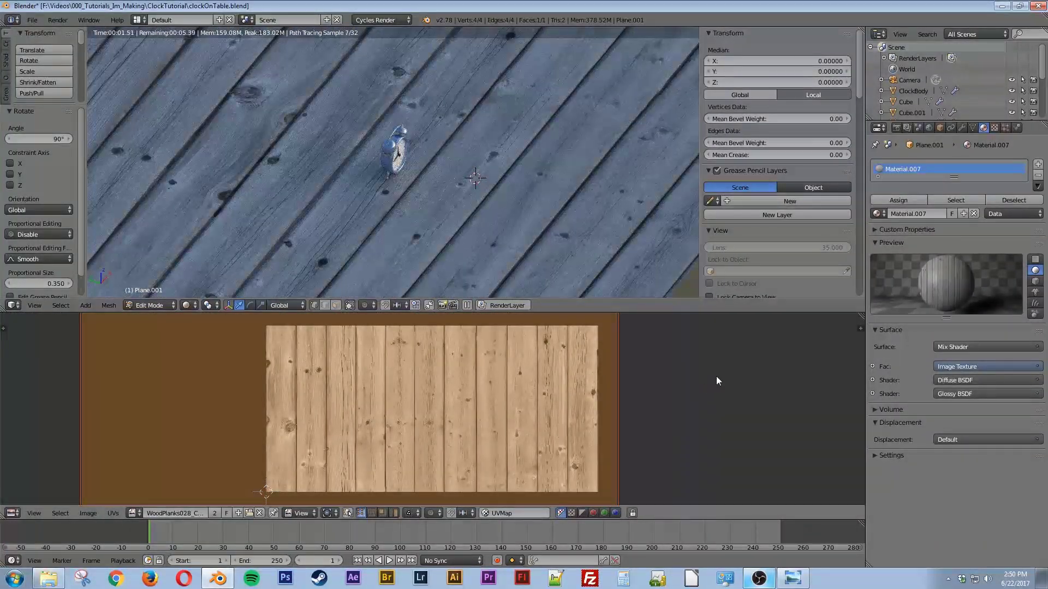
key(s)
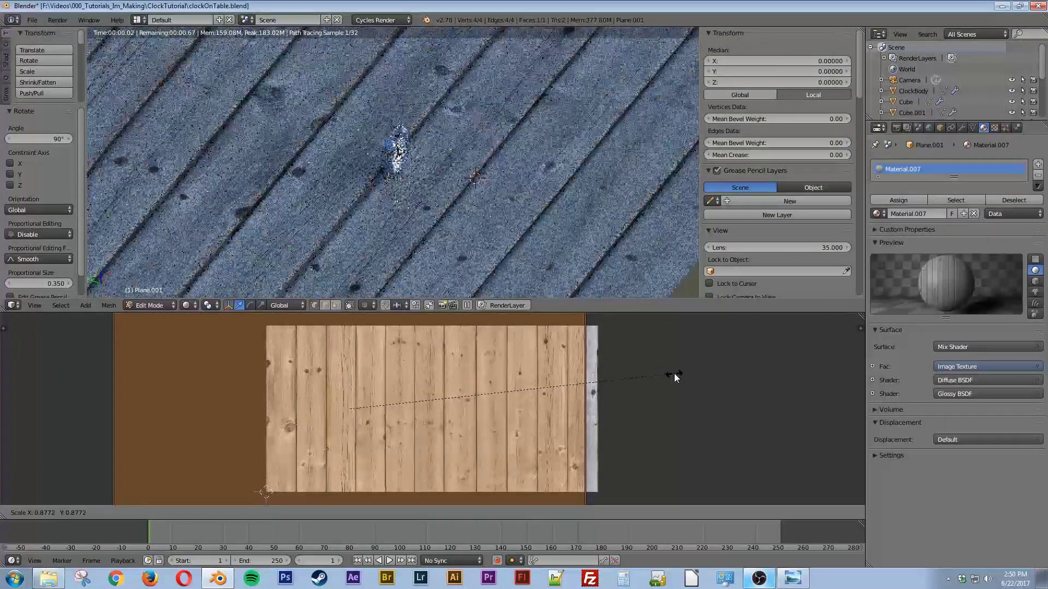
click(674, 375)
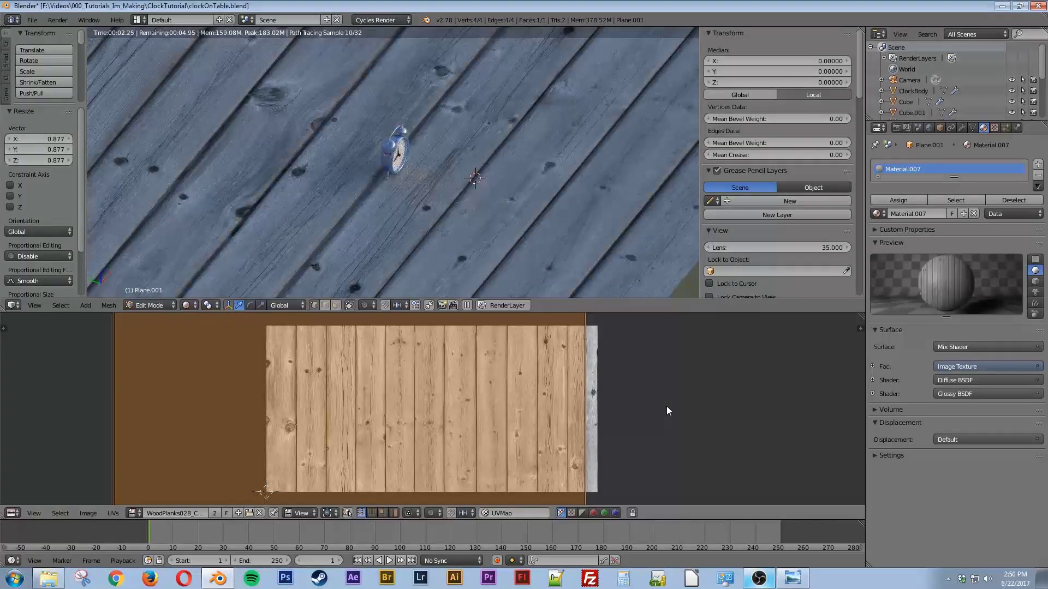
key(KP_0)
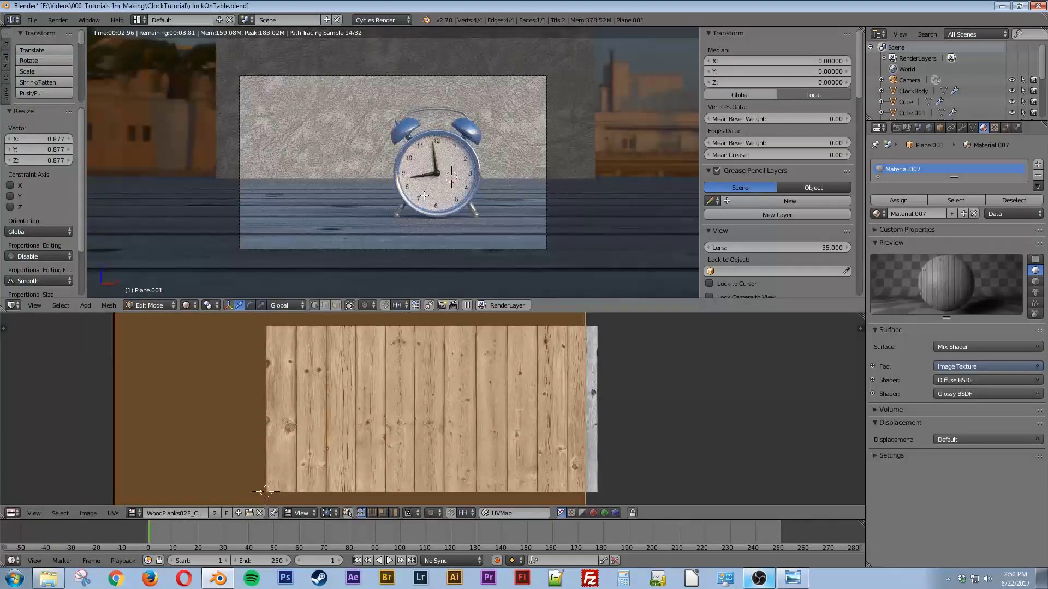
Restore the Node Editor, leave Edit Mode on the tabletop plane, and show the scene in rendered shading
key(shift+z)
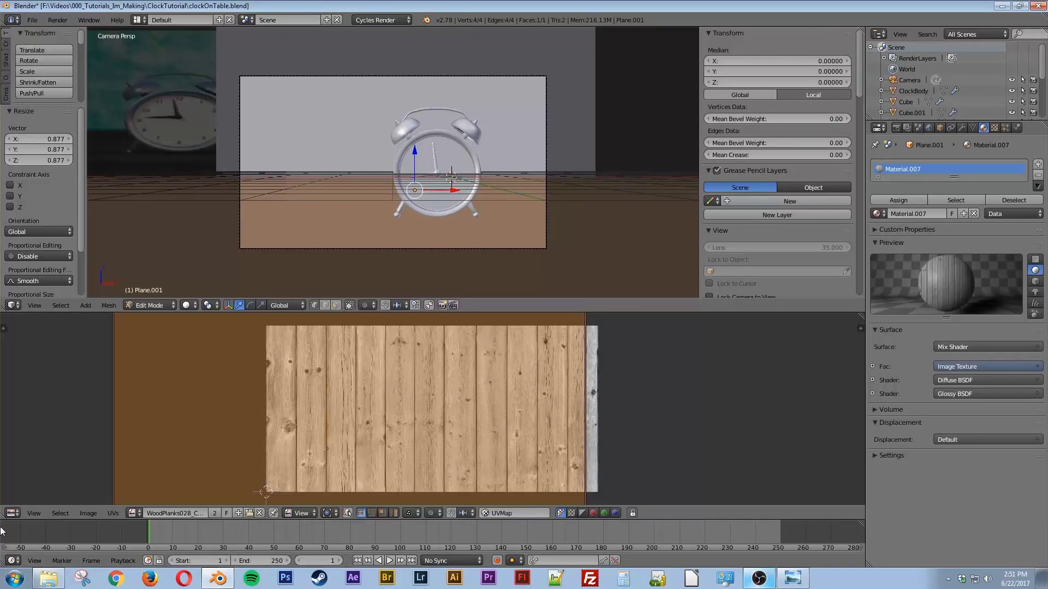
click(13, 513)
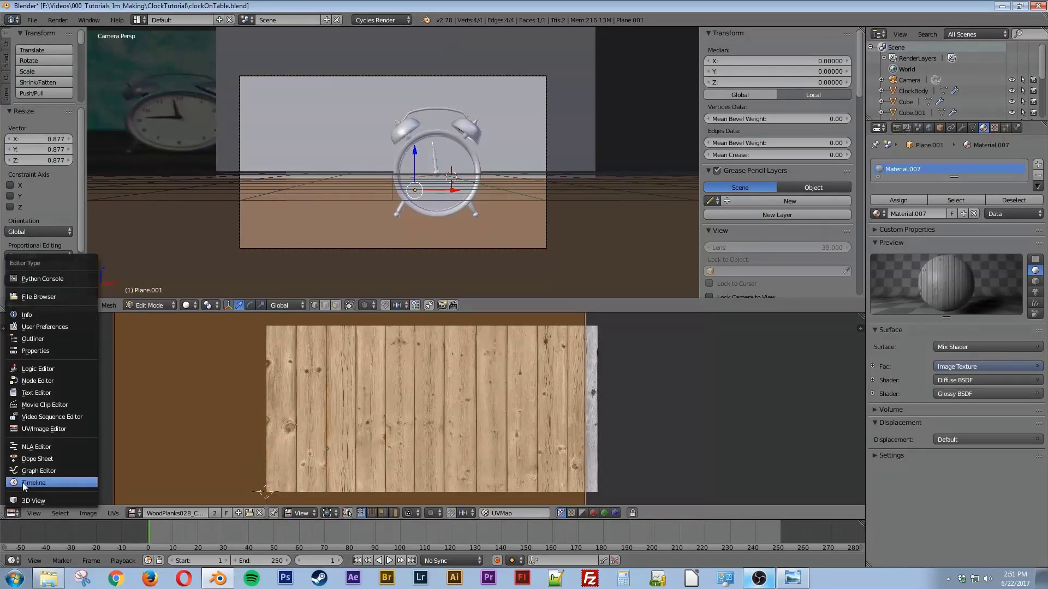
click(45, 381)
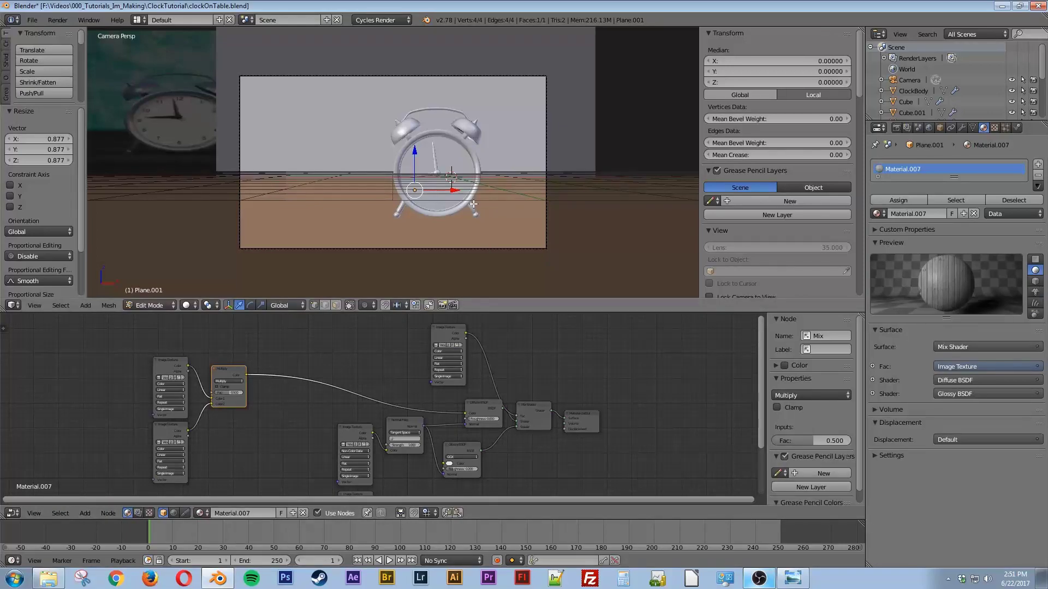
key(Tab)
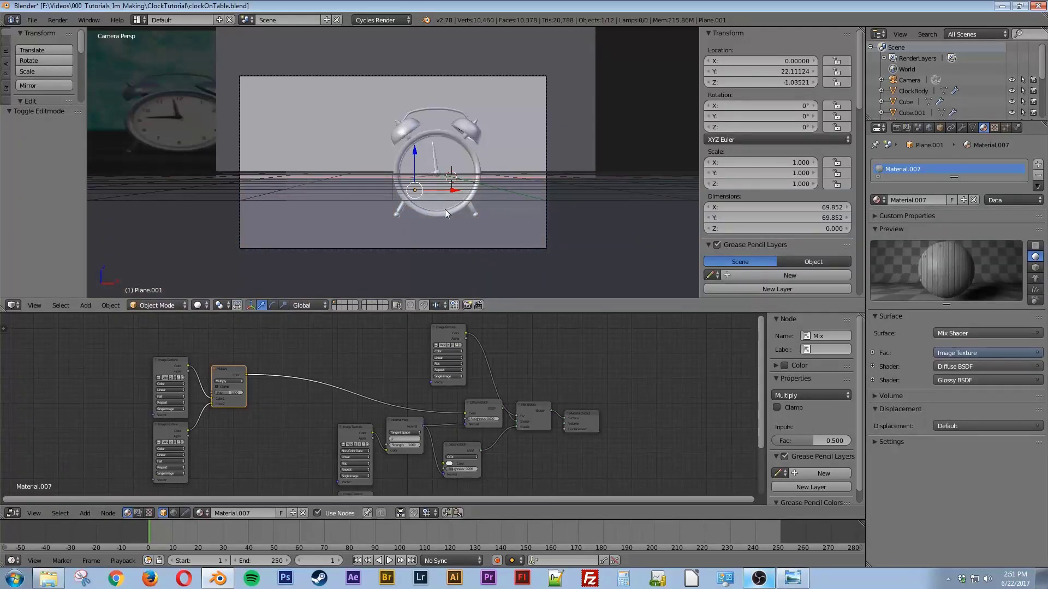
key(shift+z)
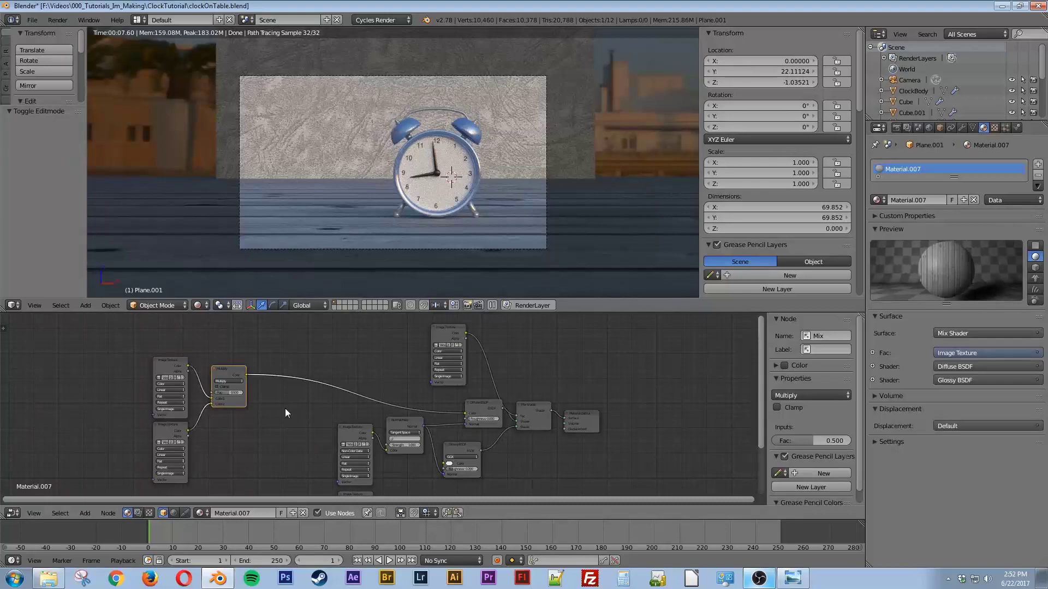
Insert a Hue/Saturation node on the link between the Multiply node and the Diffuse BSDF
key(shift+a)
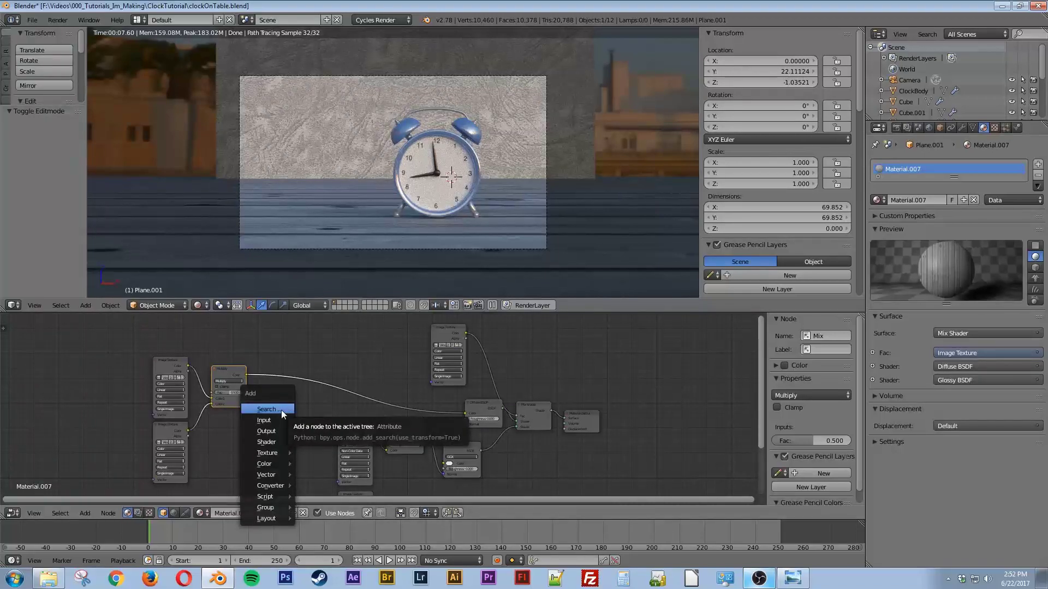
click(281, 409)
text(hue)
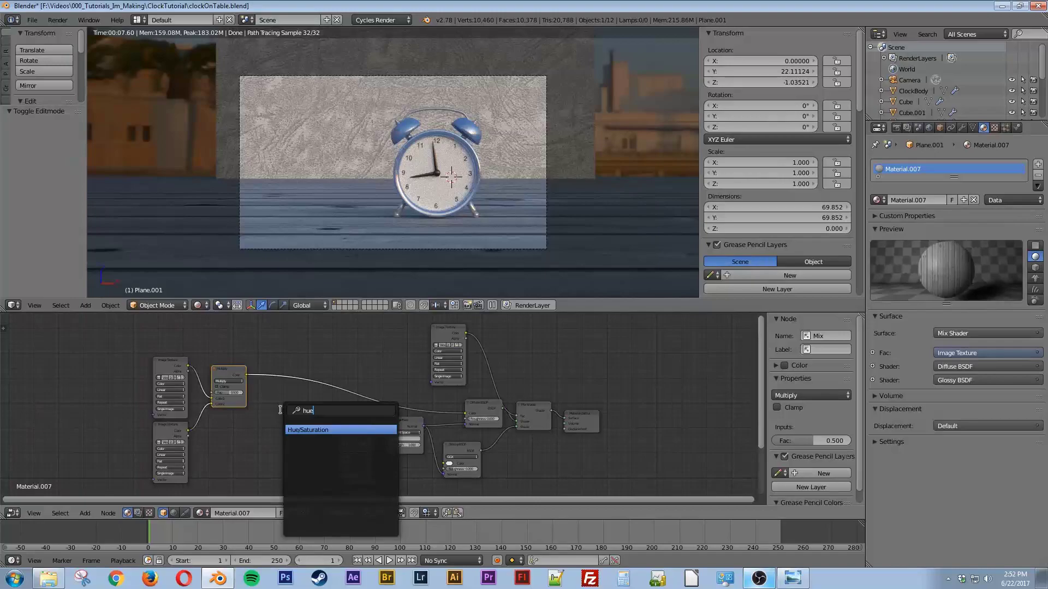
key(Return)
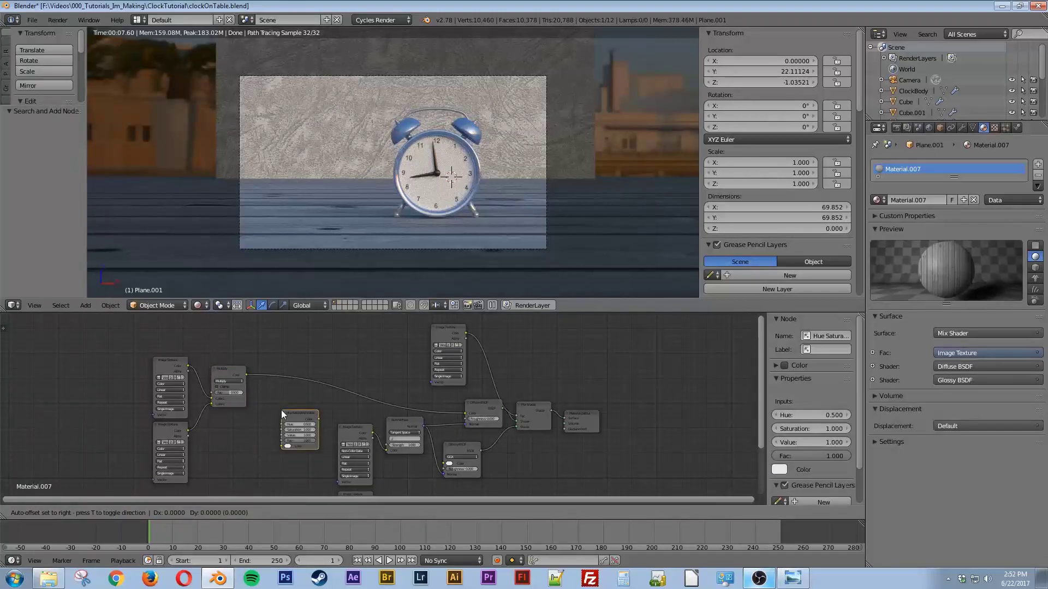
click(269, 365)
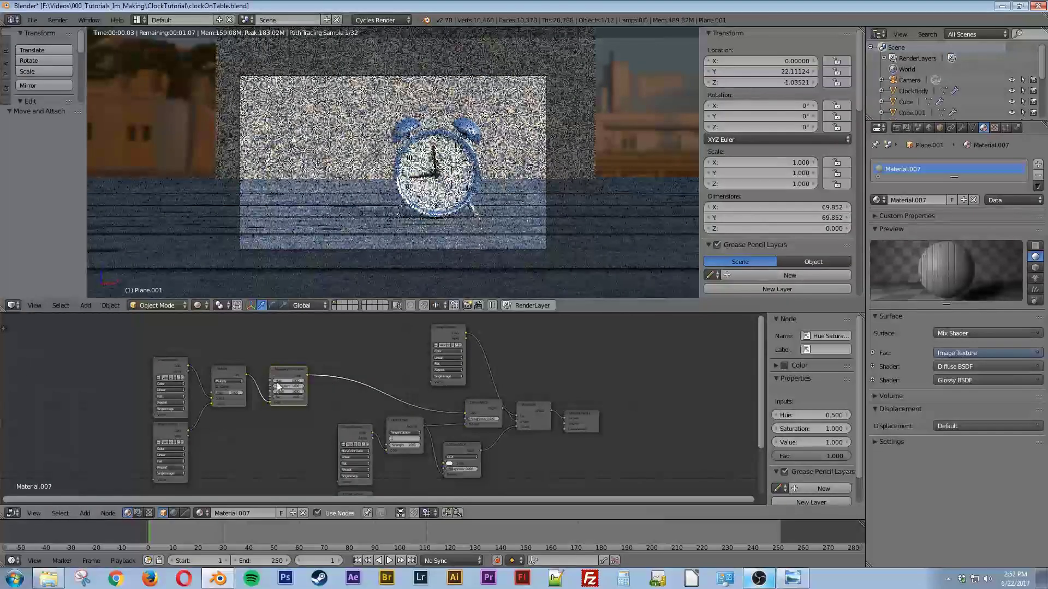
scroll(287, 434, up, 2)
scroll(287, 434, up, 2)
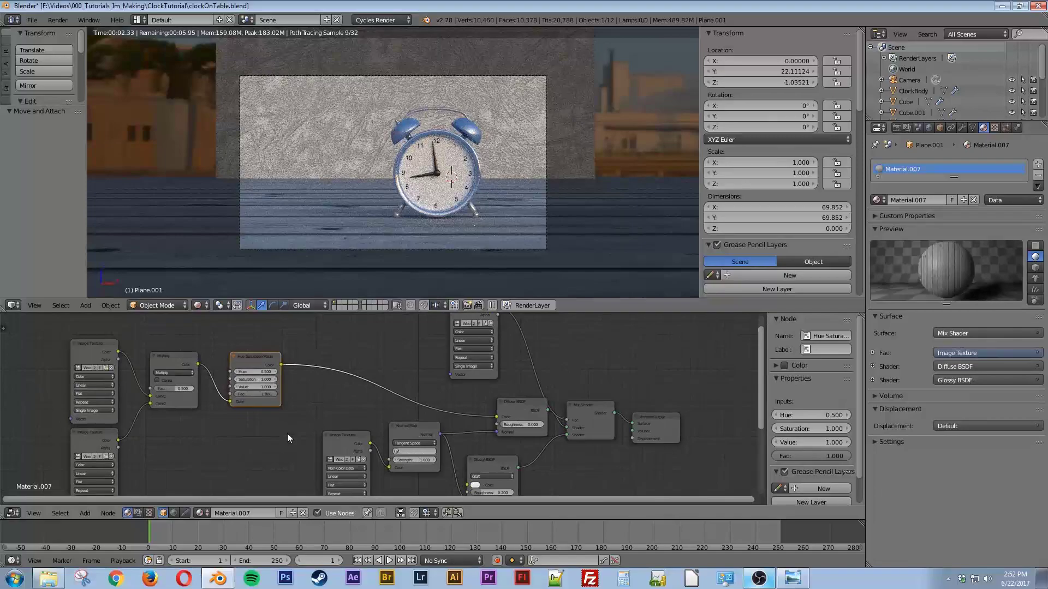
Set the tabletop material's Hue/Saturation node to Hue 0 and Value 0.15
middle_drag(185, 444, 250, 441)
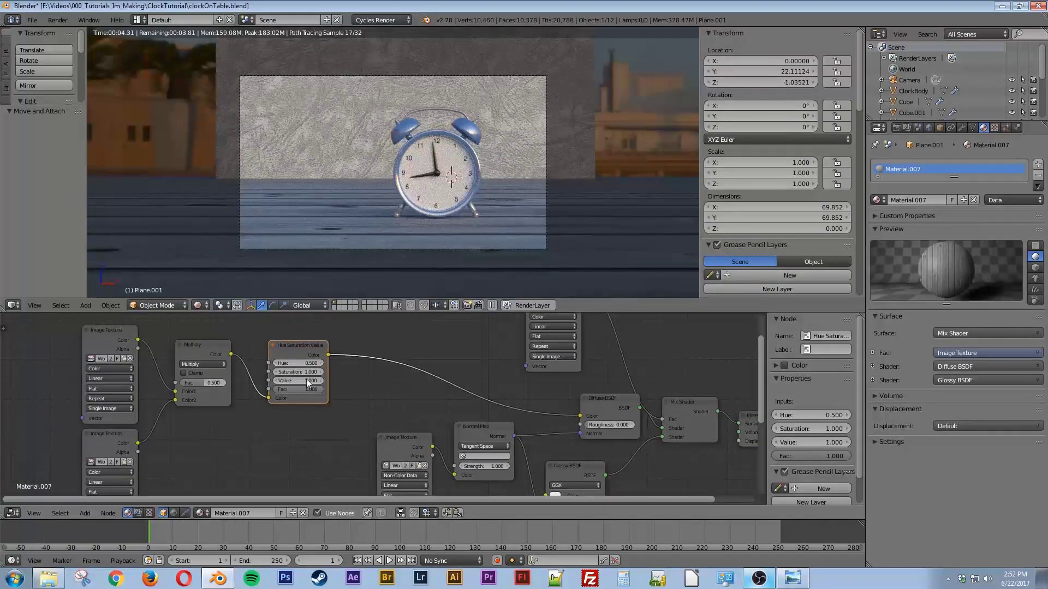
click(310, 363)
text(0)
key(Return)
click(290, 378)
text(0.15)
key(Return)
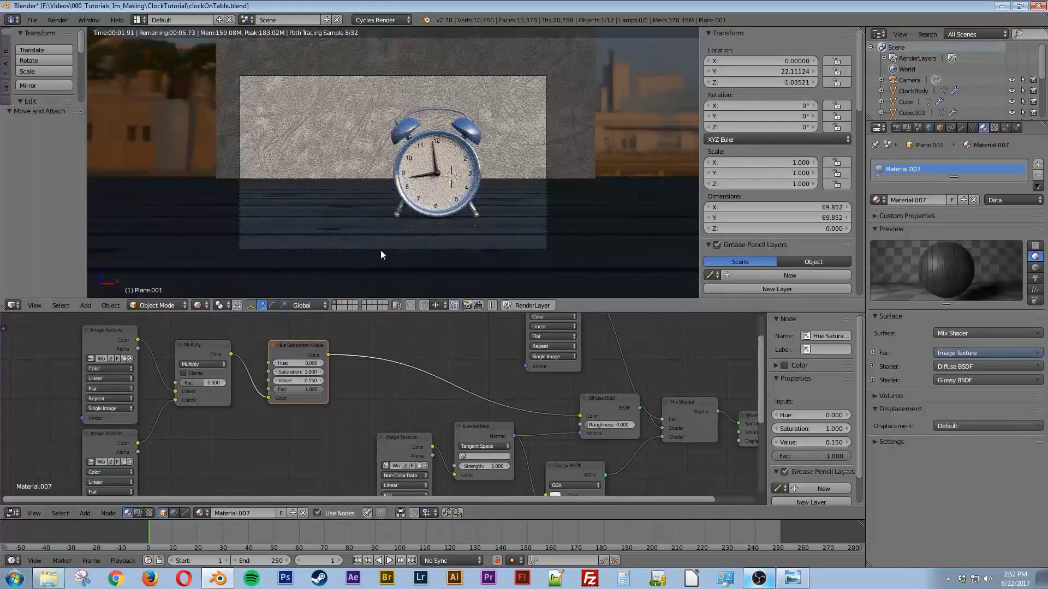
Insert an RGB Curves node between the Hue/Saturation node and Diffuse BSDF, and raise its red curve at about X 0.459, Y 0.5625
key(shift+a)
click(377, 391)
text(rgb)
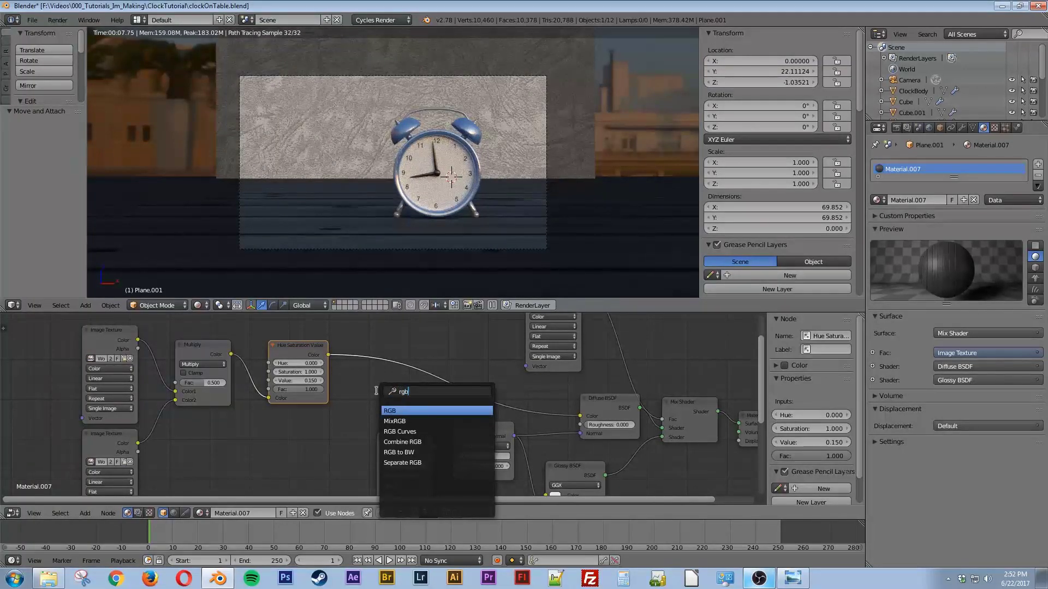
click(410, 431)
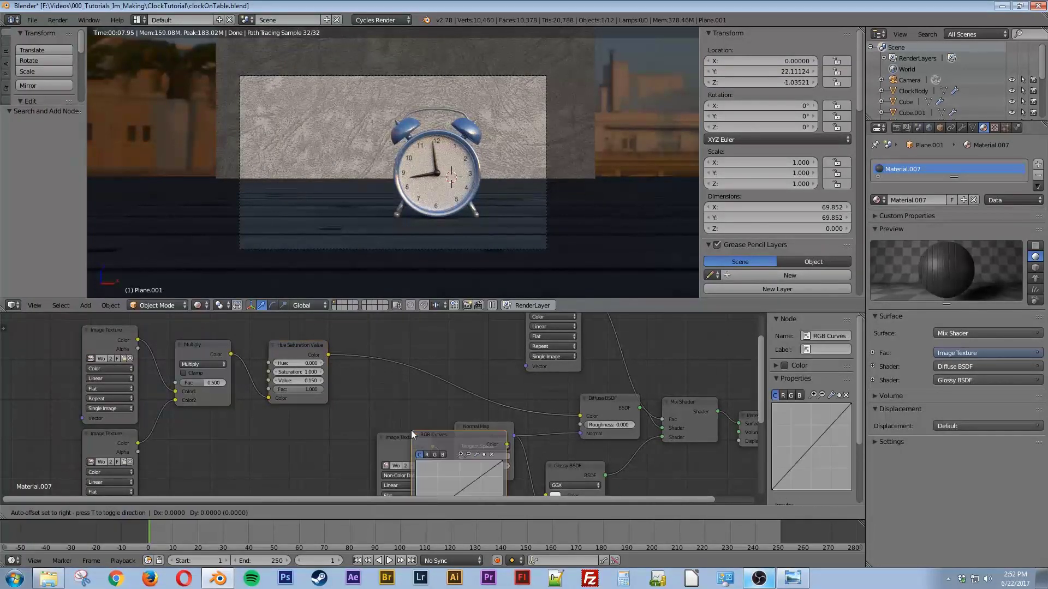
click(352, 337)
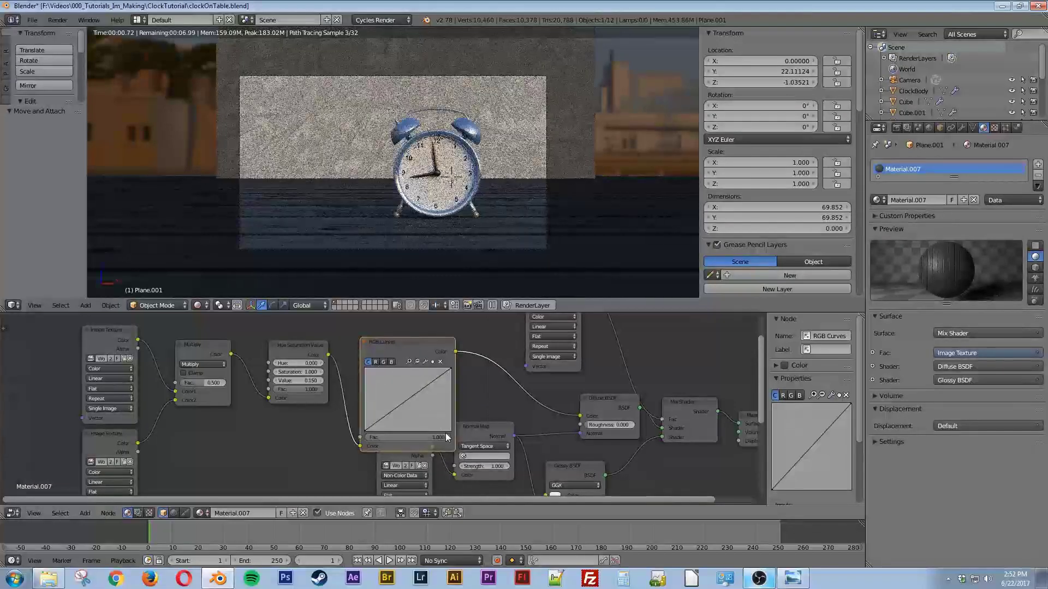
key(g)
click(453, 392)
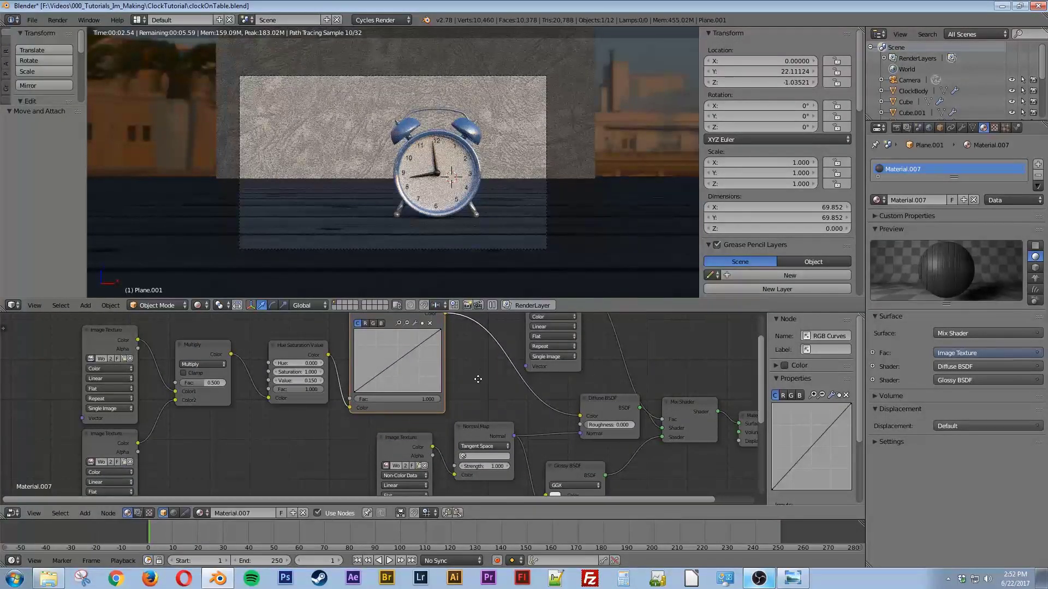
middle_drag(484, 369, 472, 394)
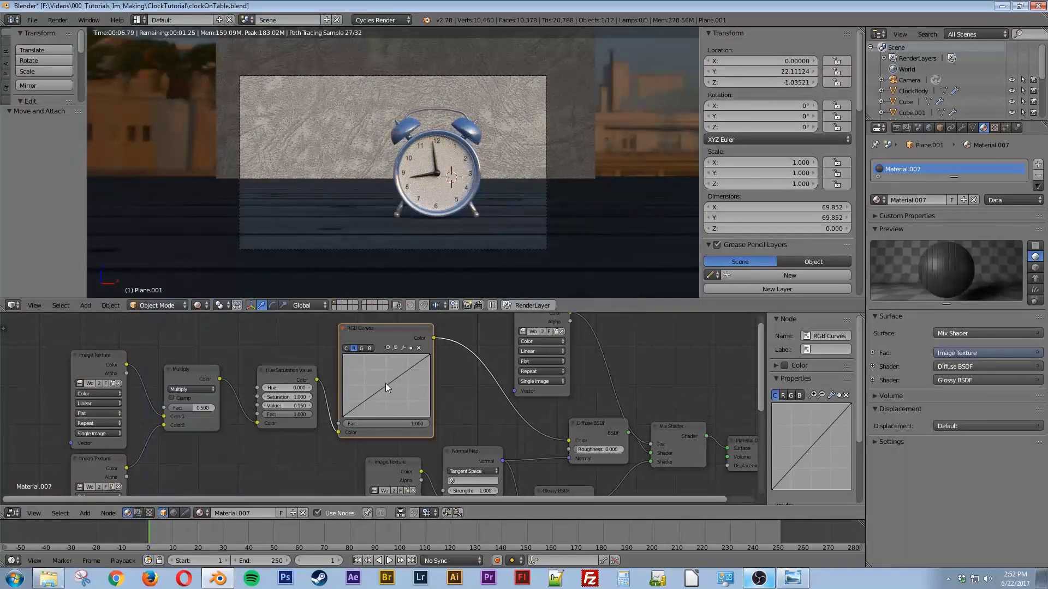
drag(385, 385, 382, 381)
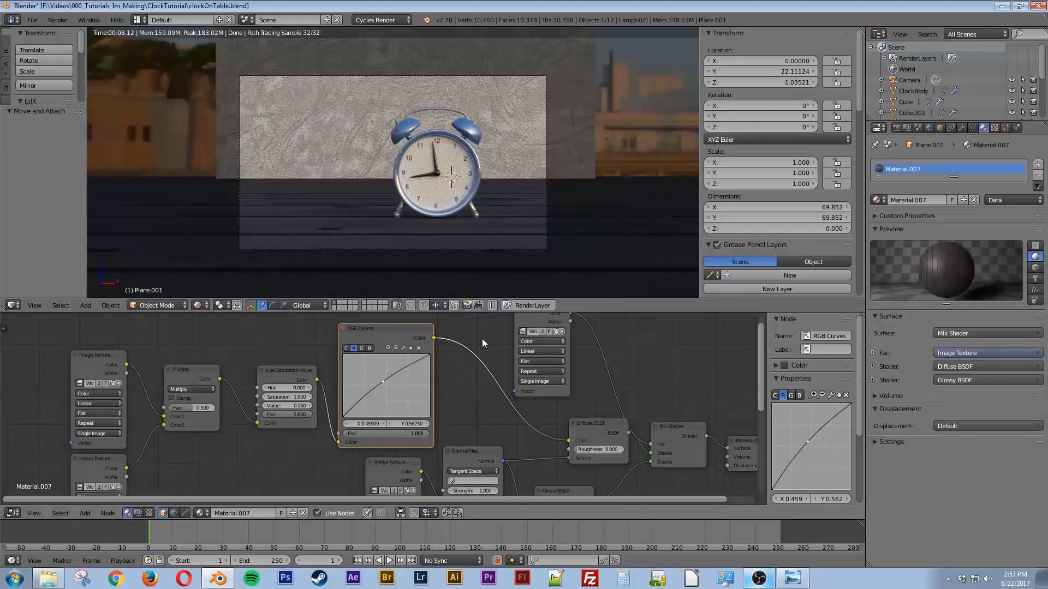
Insert a Bright/Contrast node on the link between RGB Curves and the Diffuse BSDF, close to the RGB Curves node
middle_drag(473, 401, 434, 404)
key(shift+a)
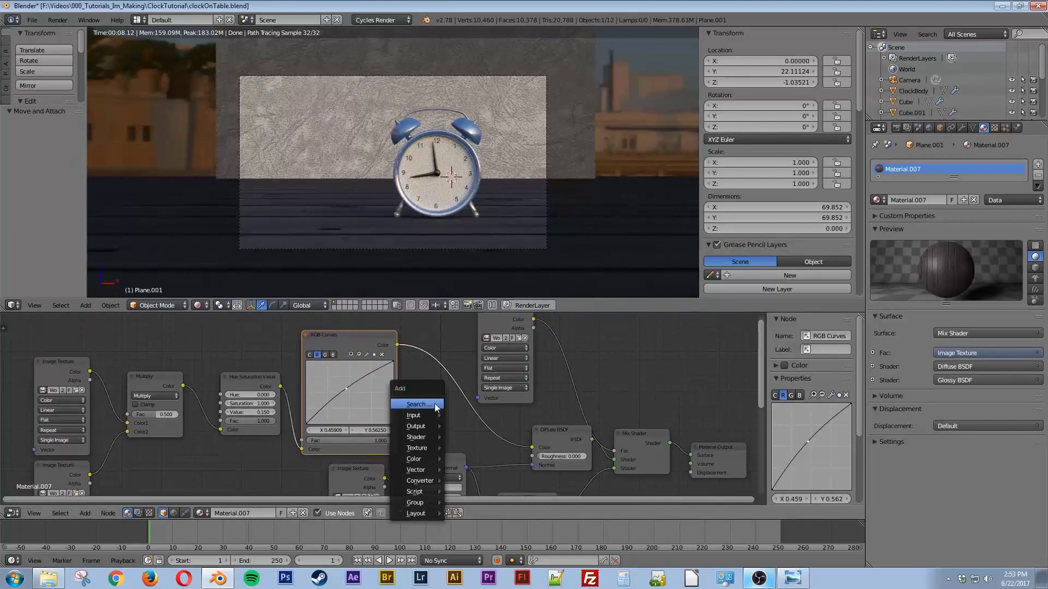
click(435, 405)
text(brig)
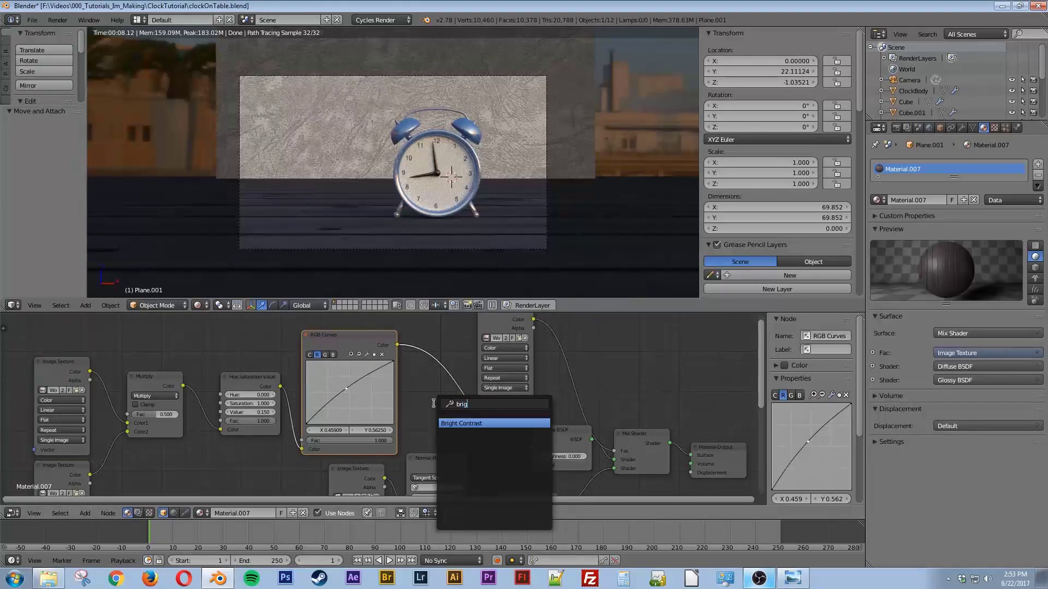
key(Return)
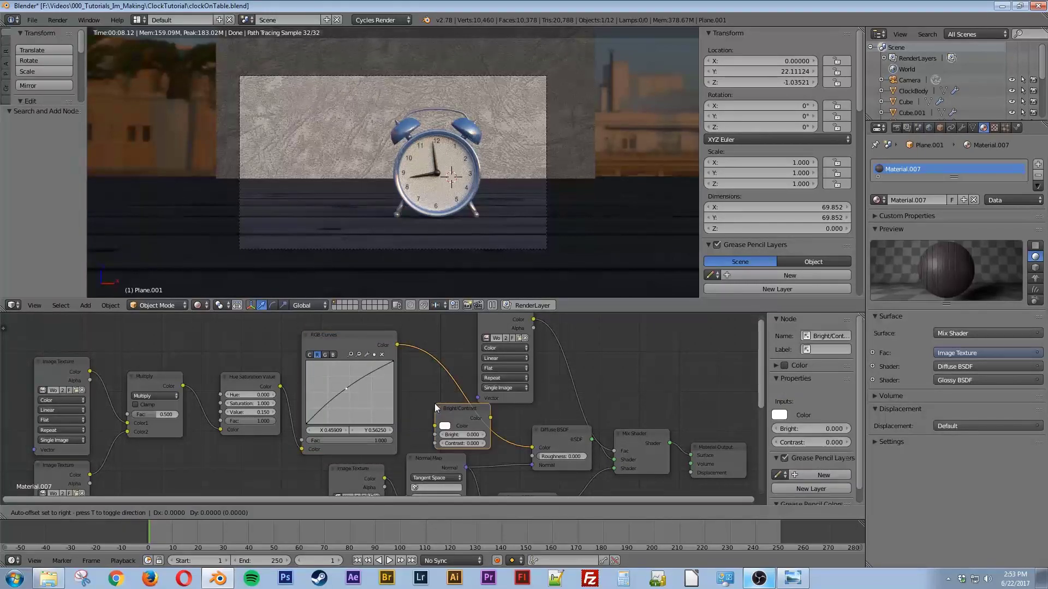
click(406, 351)
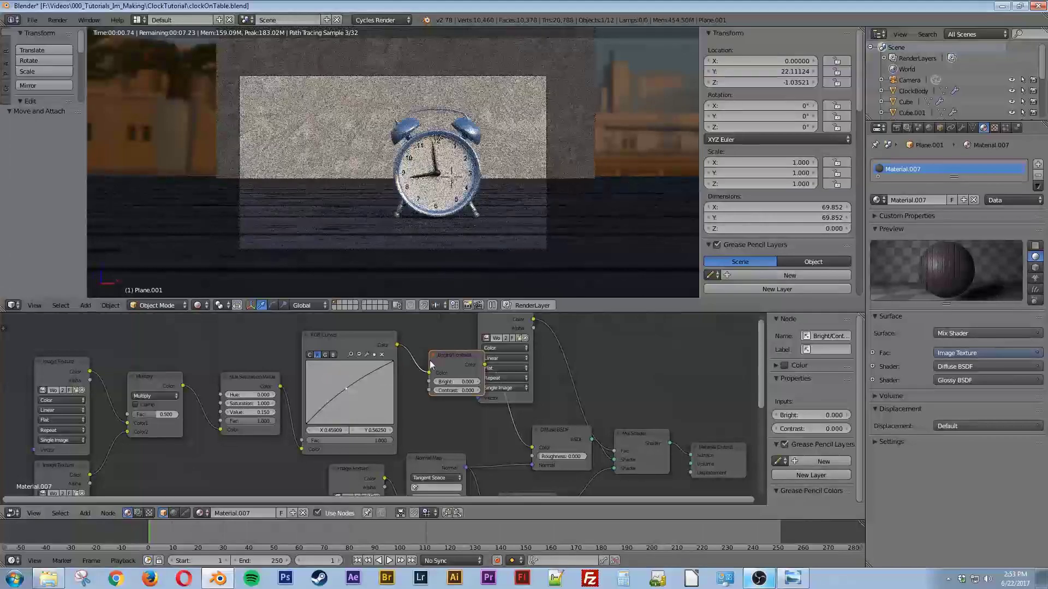
key(g)
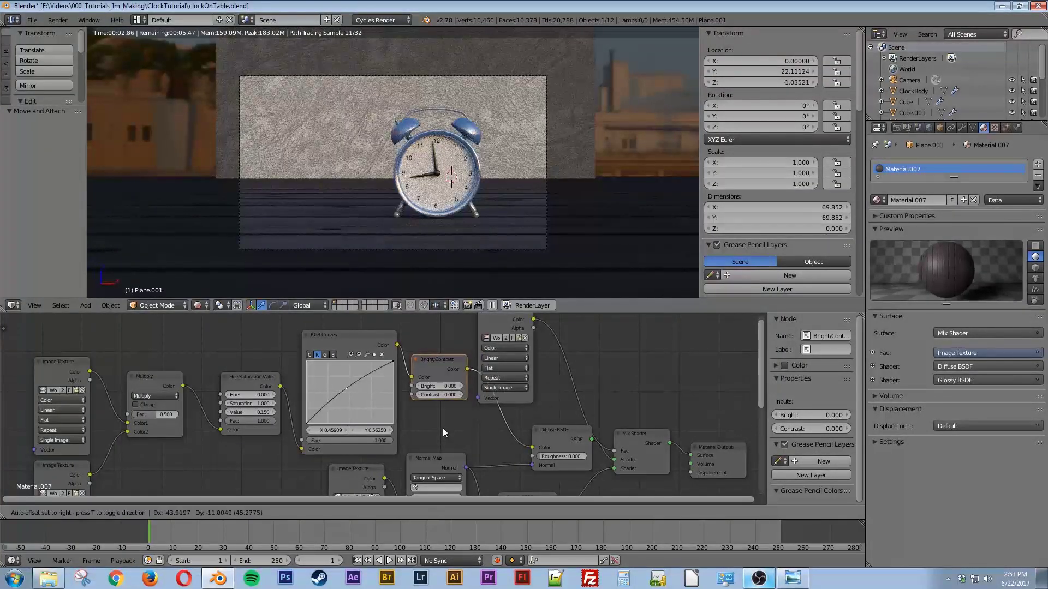
click(443, 428)
Move the Image Texture node that feeds the Mix Shader factor clear of the Bright/Contrast node
right_click(489, 324)
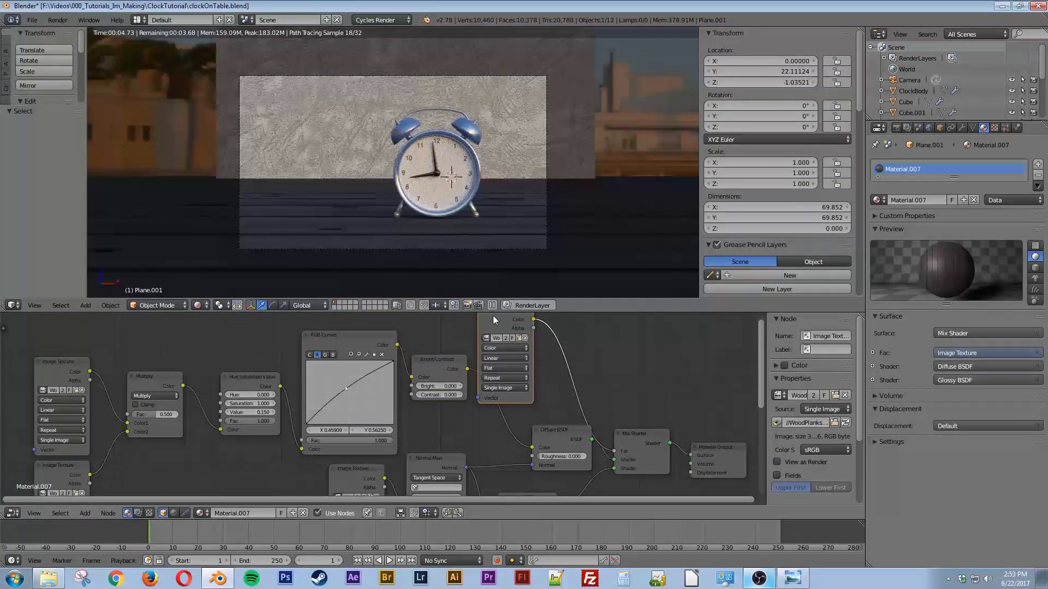
key(g)
click(514, 477)
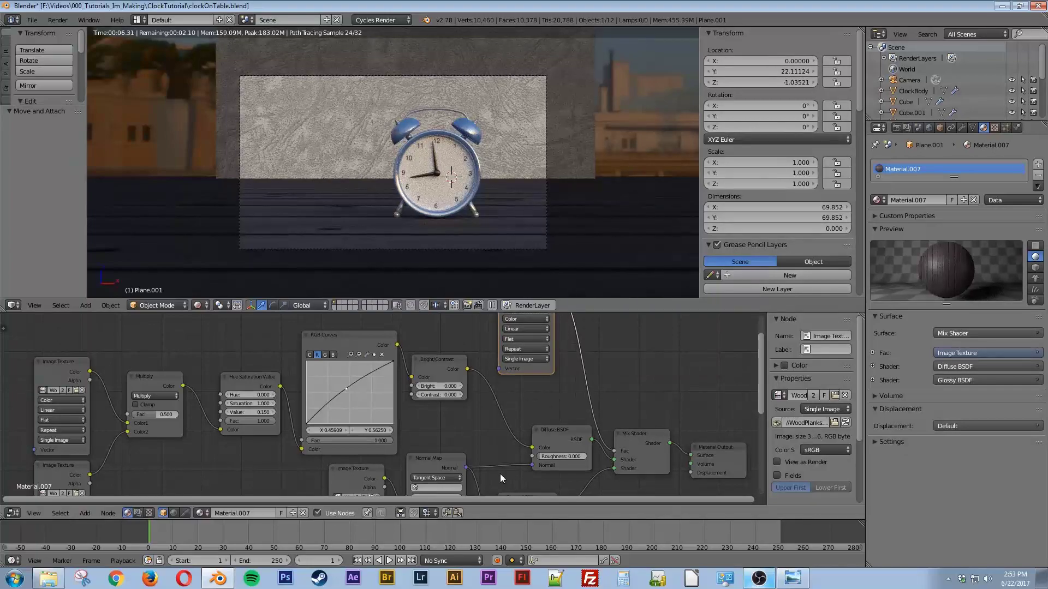
Set the Bright/Contrast node's Contrast to 0.1 and fine-tune the middle point of the RGB Curves node's red curve
click(436, 393)
text(.1)
key(Return)
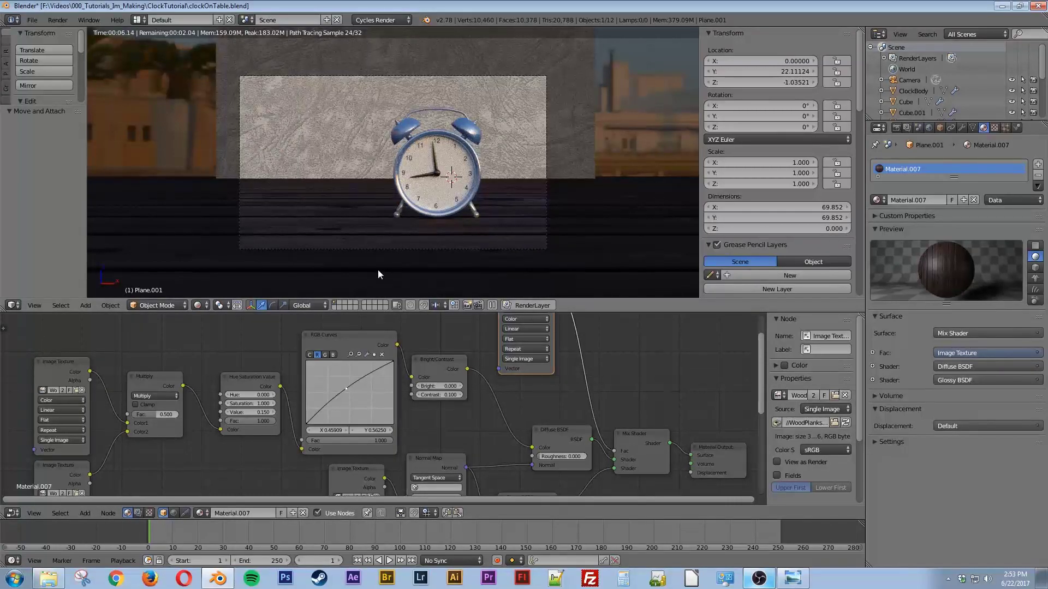
mouse_move(346, 389)
mouse_down()
mouse_move(358, 398)
mouse_move(348, 388)
mouse_up()
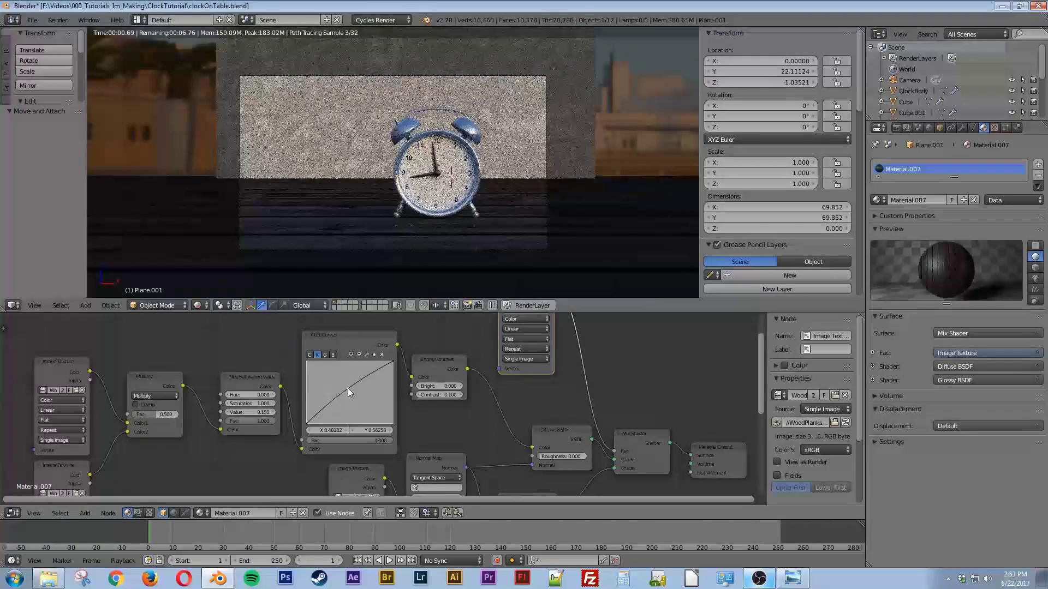
drag(348, 388, 346, 387)
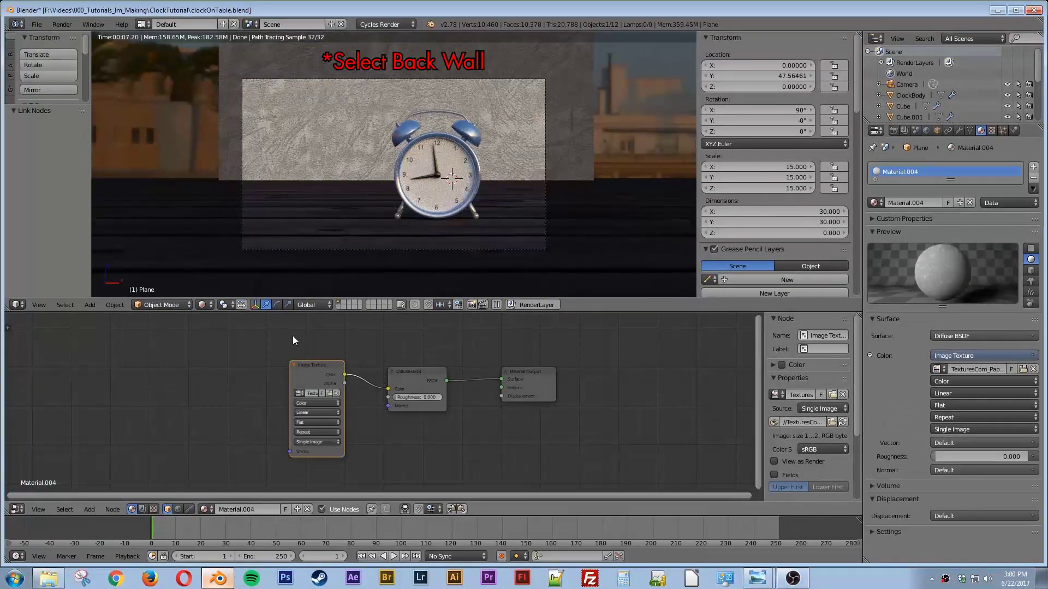
Move the back wall's Image Texture node away from the Diffuse BSDF and insert an RGB Curves node on their link
click(319, 365)
drag(319, 365, 83, 355)
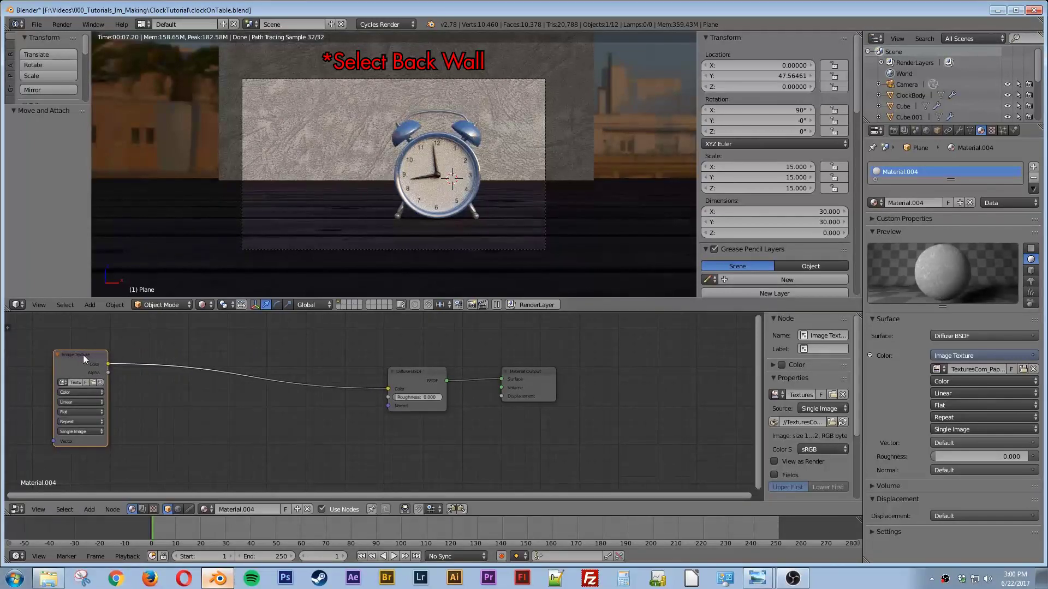
key(shift+a)
click(182, 408)
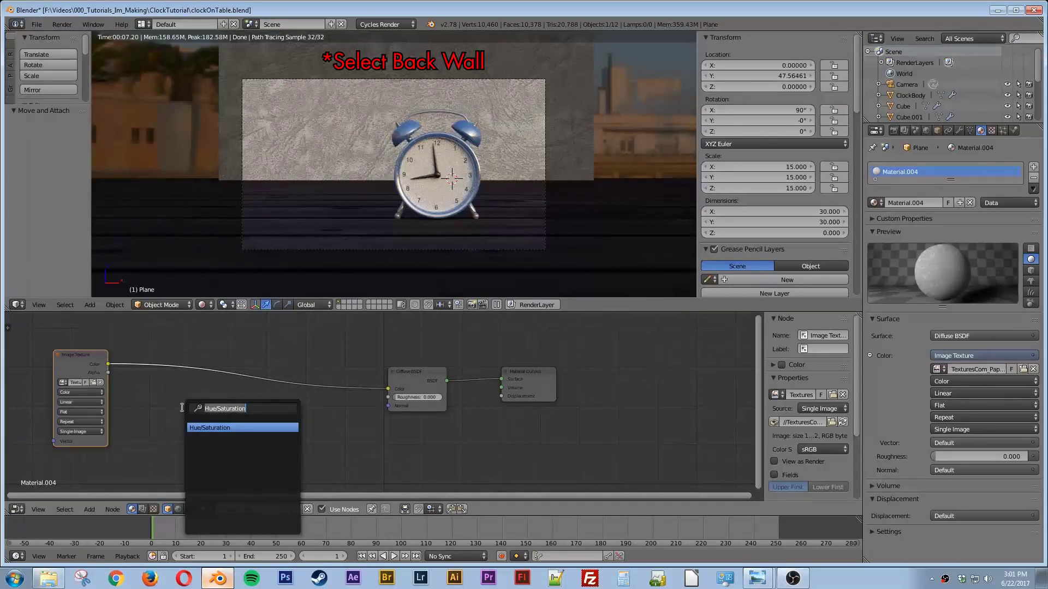
text(rgb)
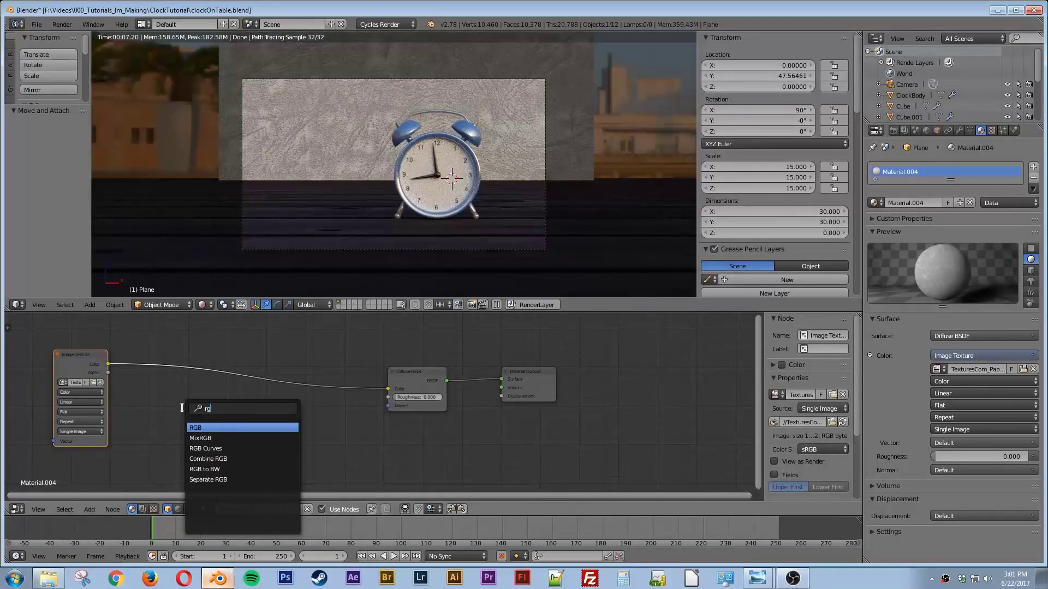
click(220, 448)
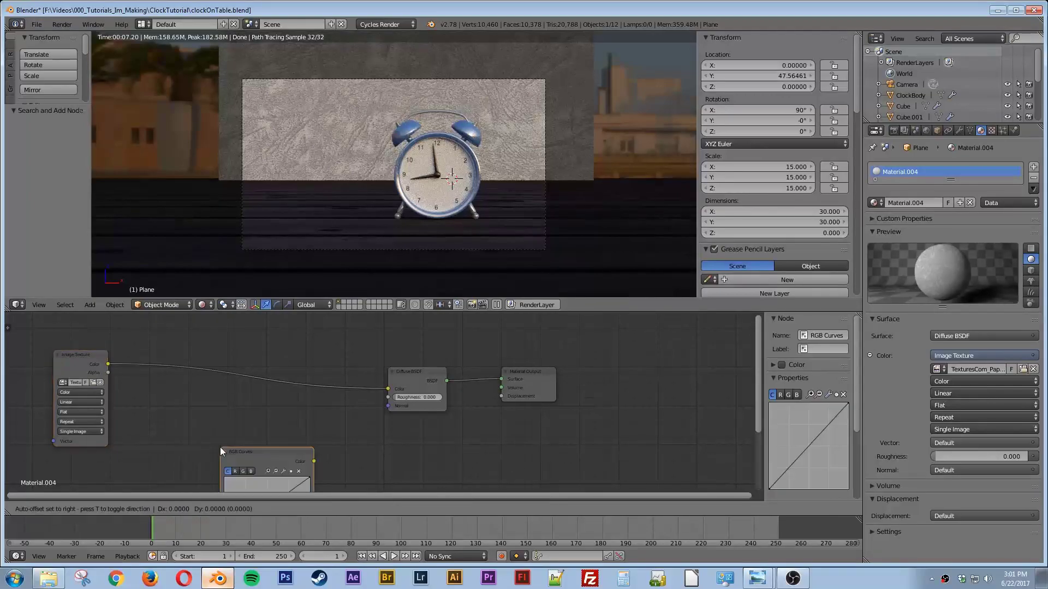
click(136, 351)
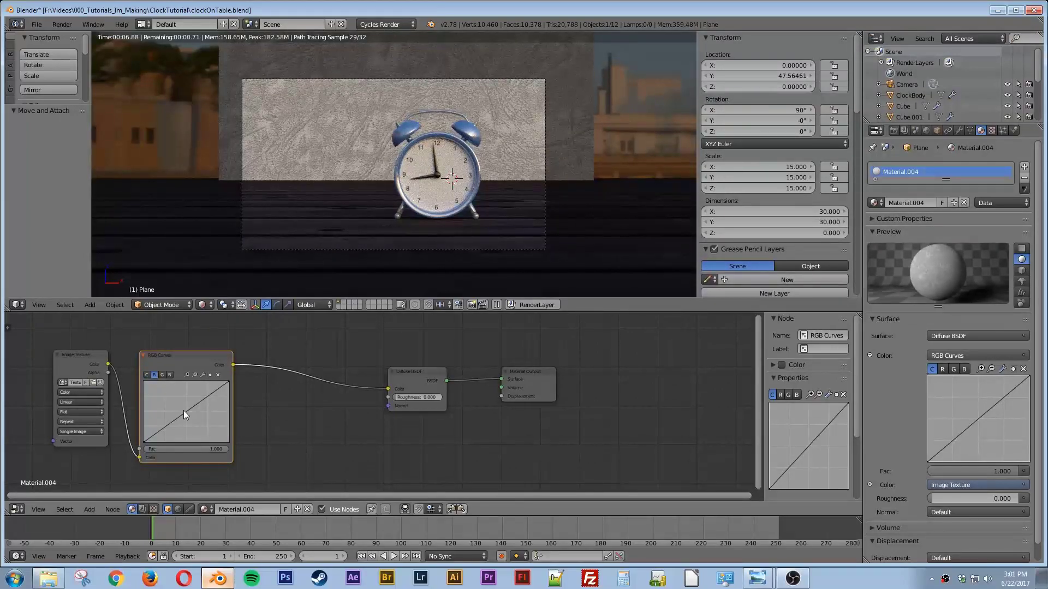
Lower the wall's red curve at about X 0.718, Y 0.325 and raise its green curve at about X 0.368, Y 0.65
drag(185, 415, 204, 422)
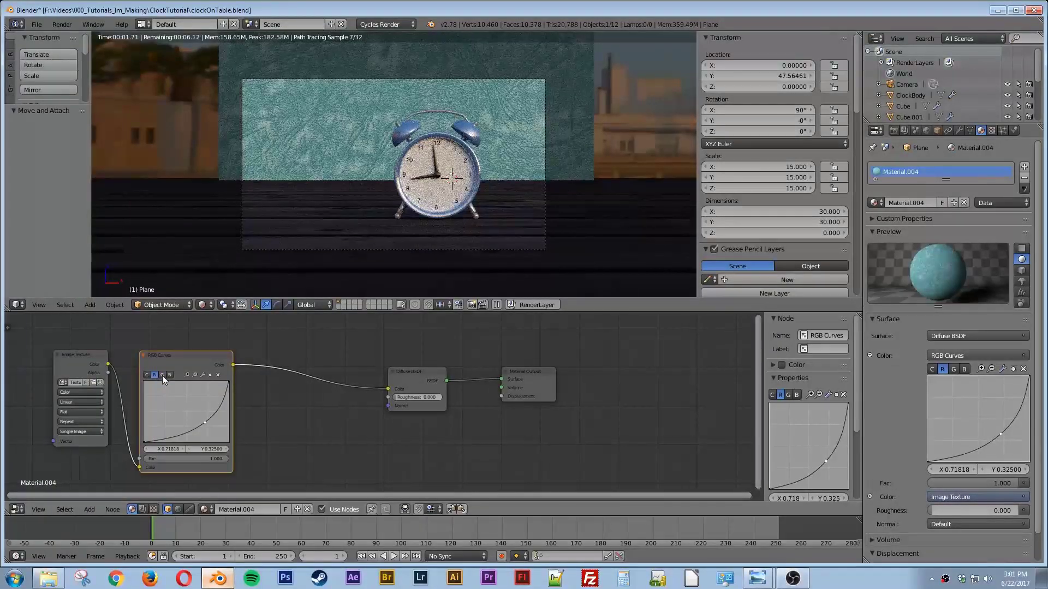
click(162, 375)
drag(185, 412, 175, 401)
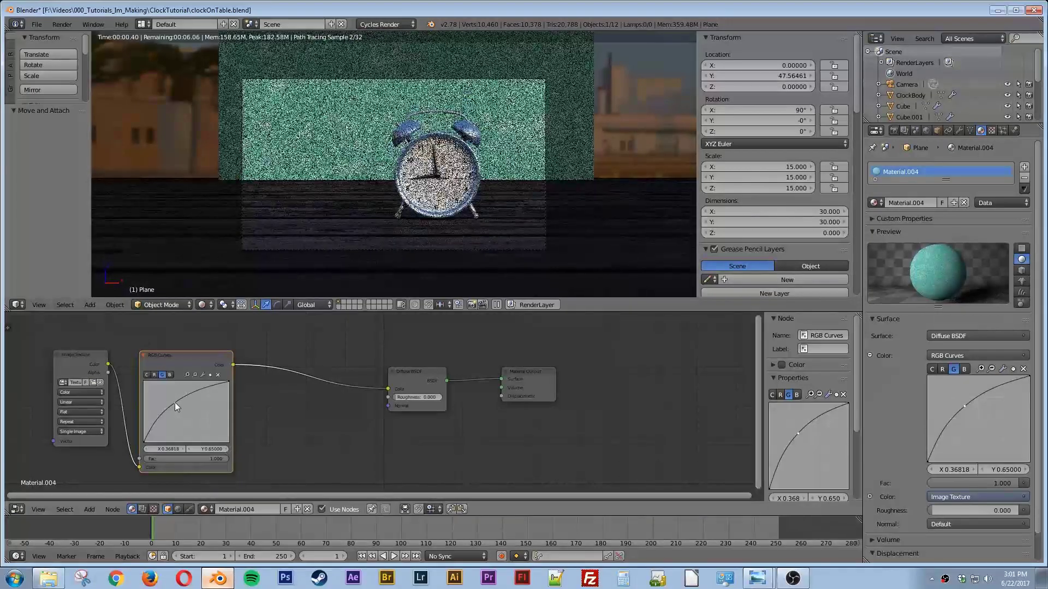
Raise the blue curve's start to about Y 0.4875, pull its upper end inward, and place a middle point at about X 0.35, Y 0.7875
click(170, 374)
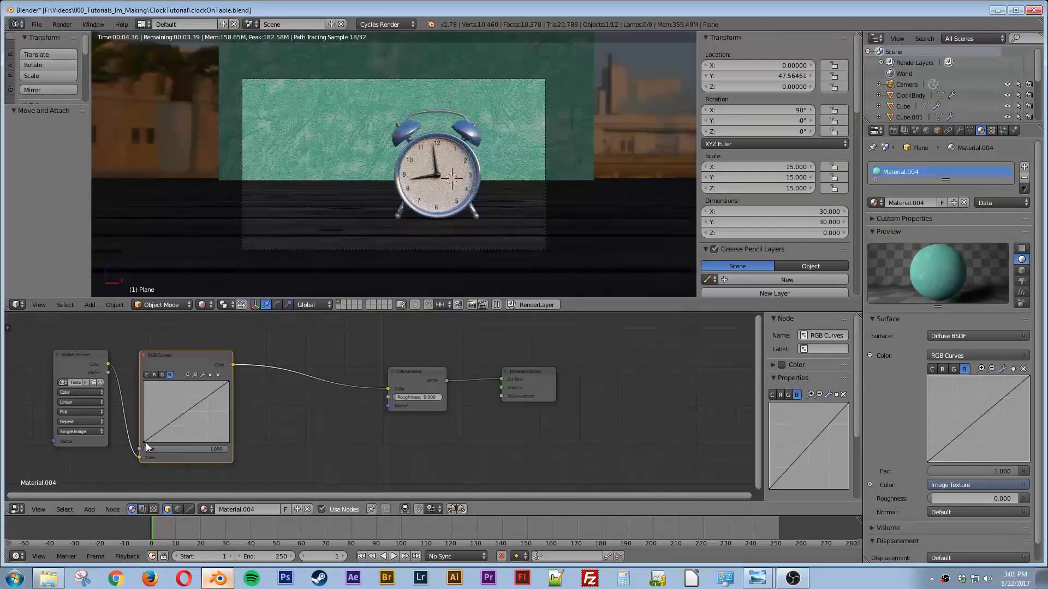
drag(144, 442, 143, 412)
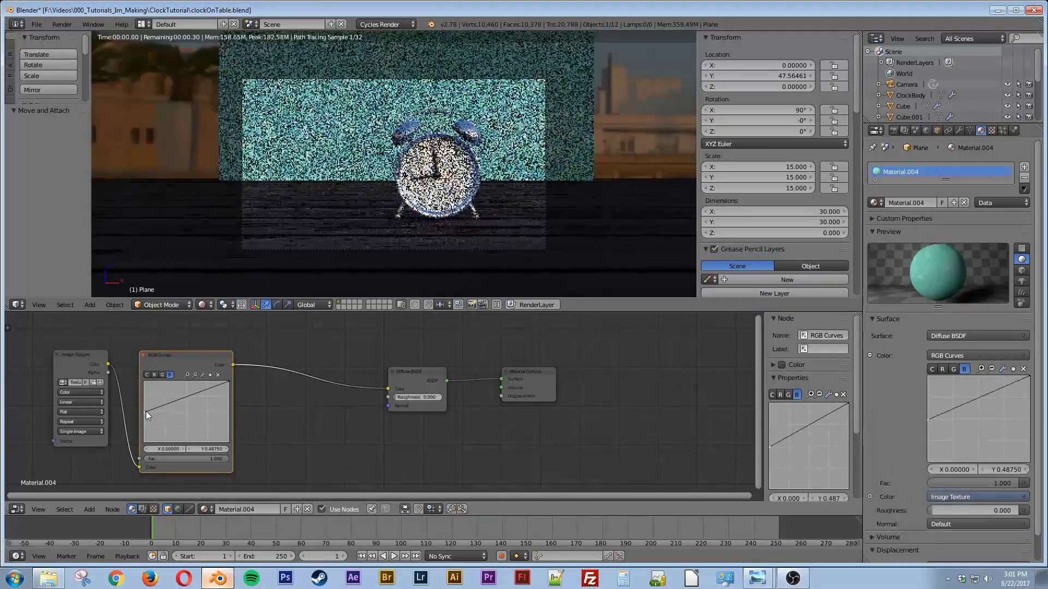
drag(228, 381, 173, 394)
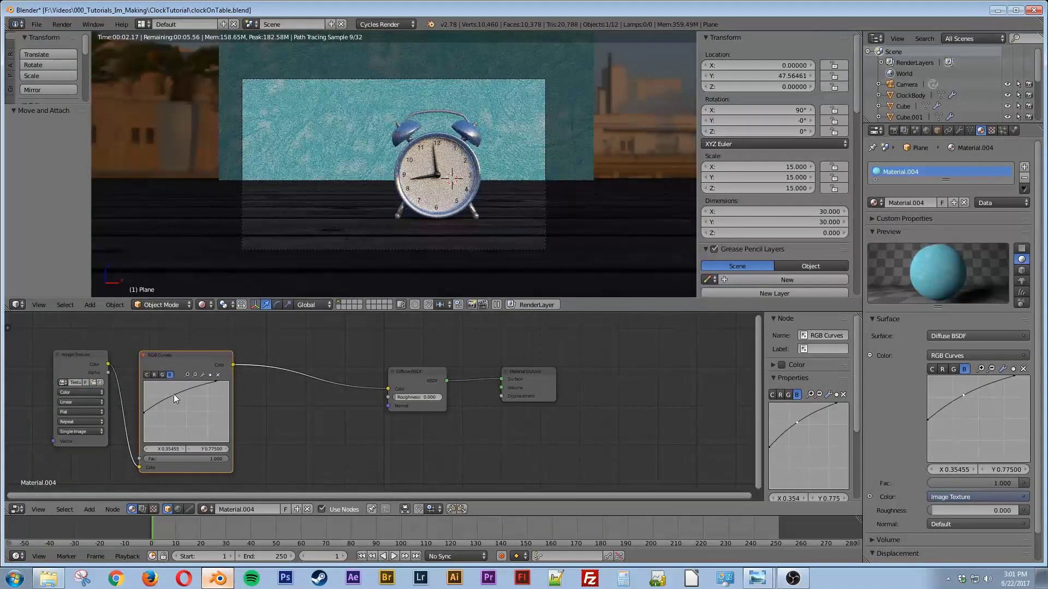
drag(174, 394, 181, 402)
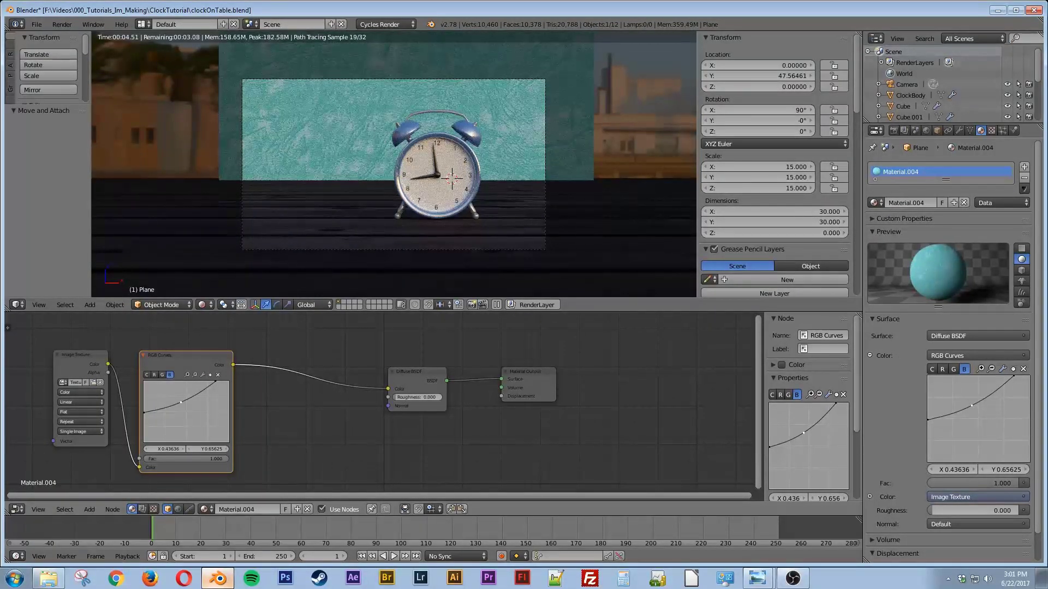
drag(181, 401, 179, 399)
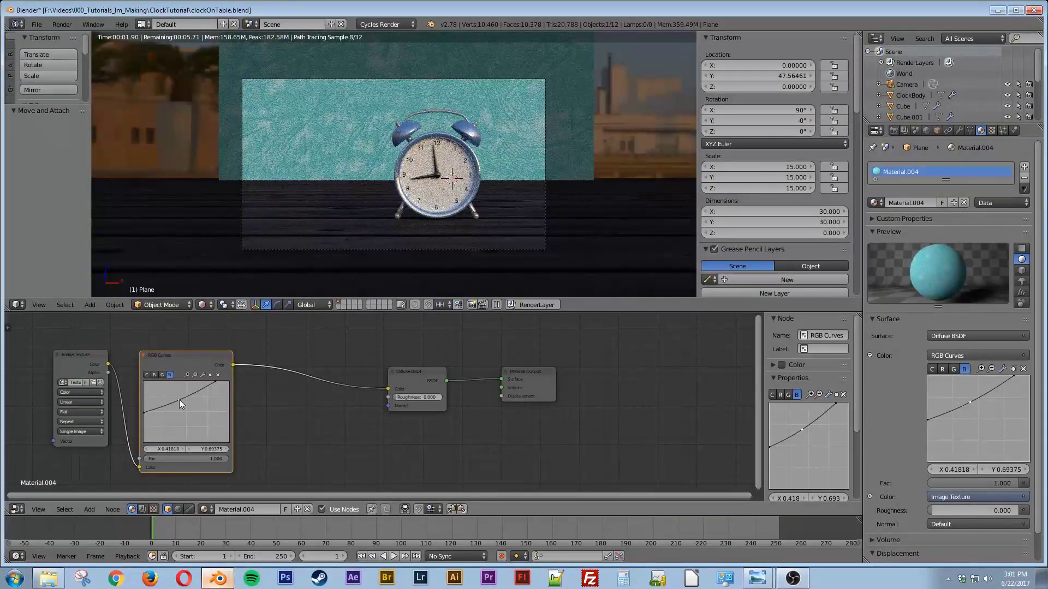
drag(179, 399, 178, 397)
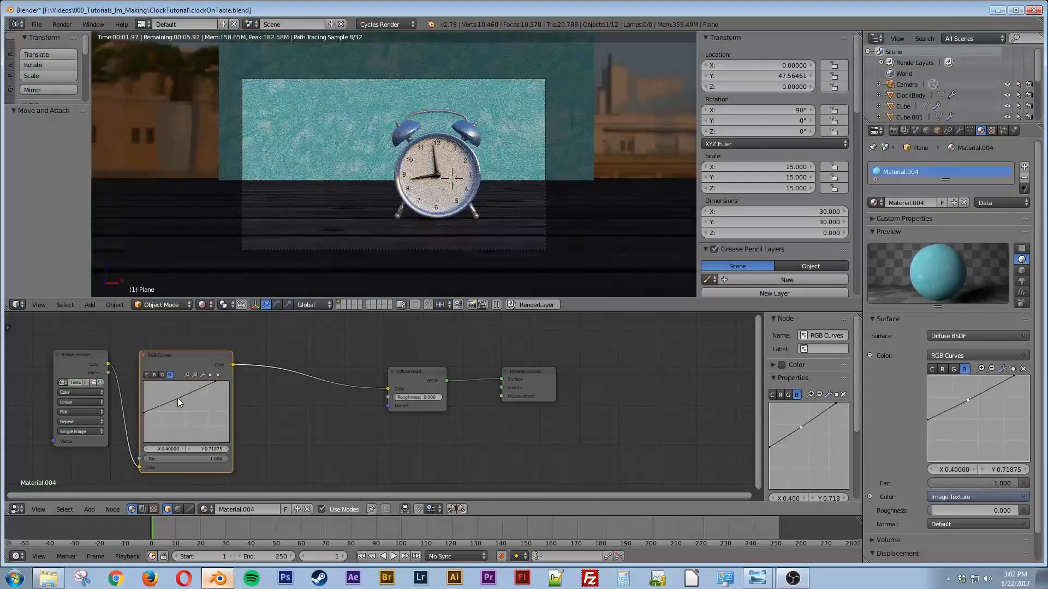
drag(178, 397, 173, 394)
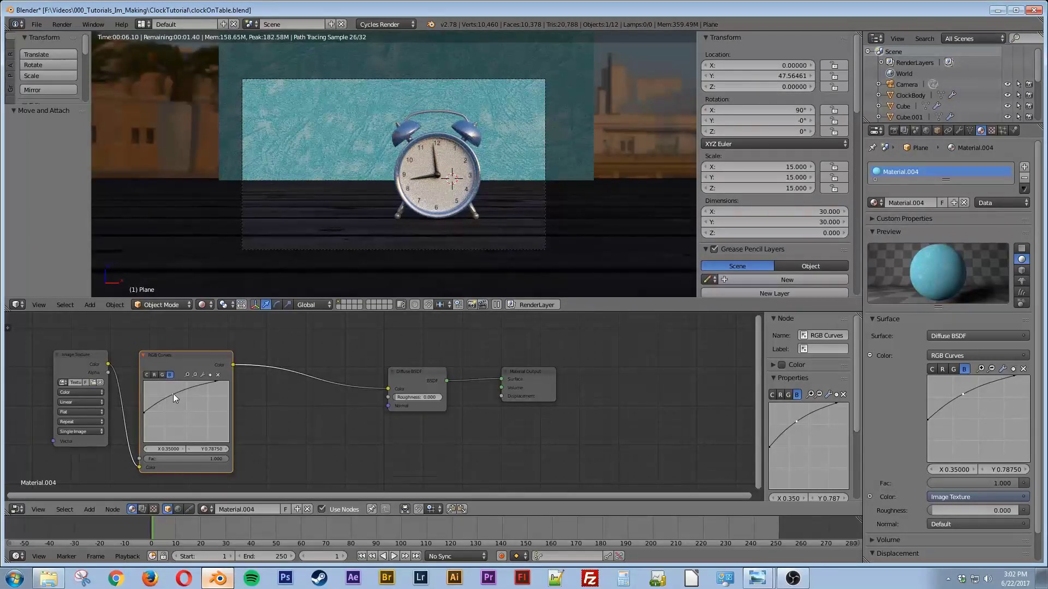
Insert a Hue/Saturation node between the wall's RGB Curves and Diffuse BSDF nodes and set its Value to 0.8
key(shift+a)
click(284, 417)
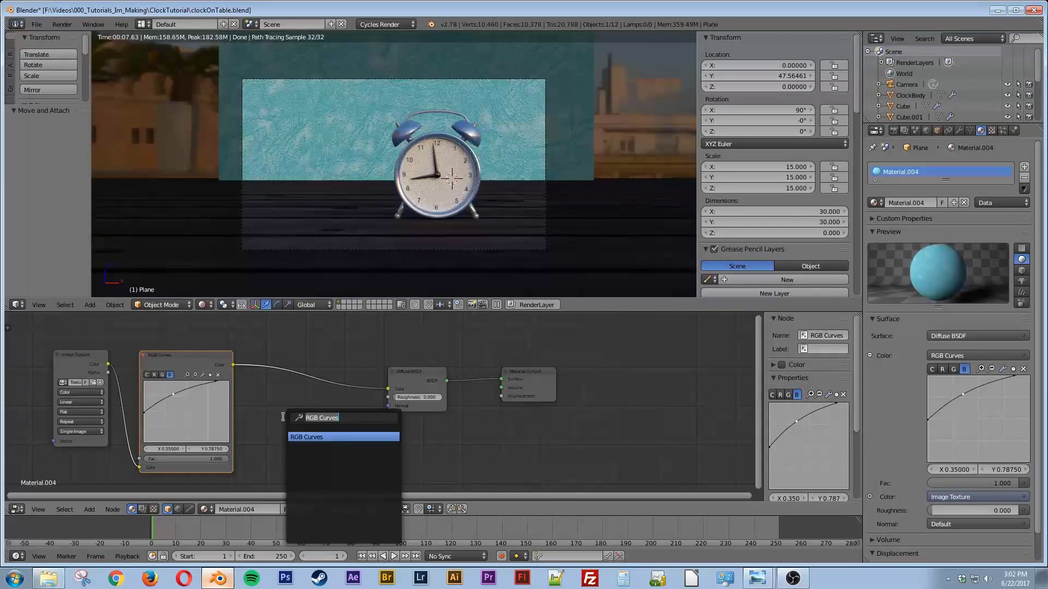
text(hue)
key(Return)
click(279, 356)
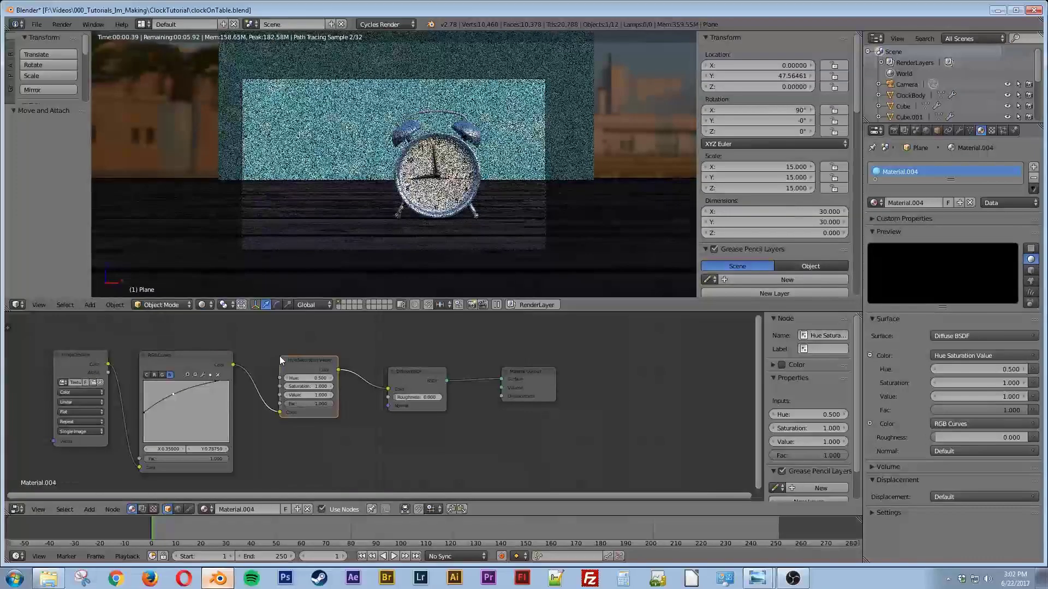
click(306, 392)
text(0.8)
key(Return)
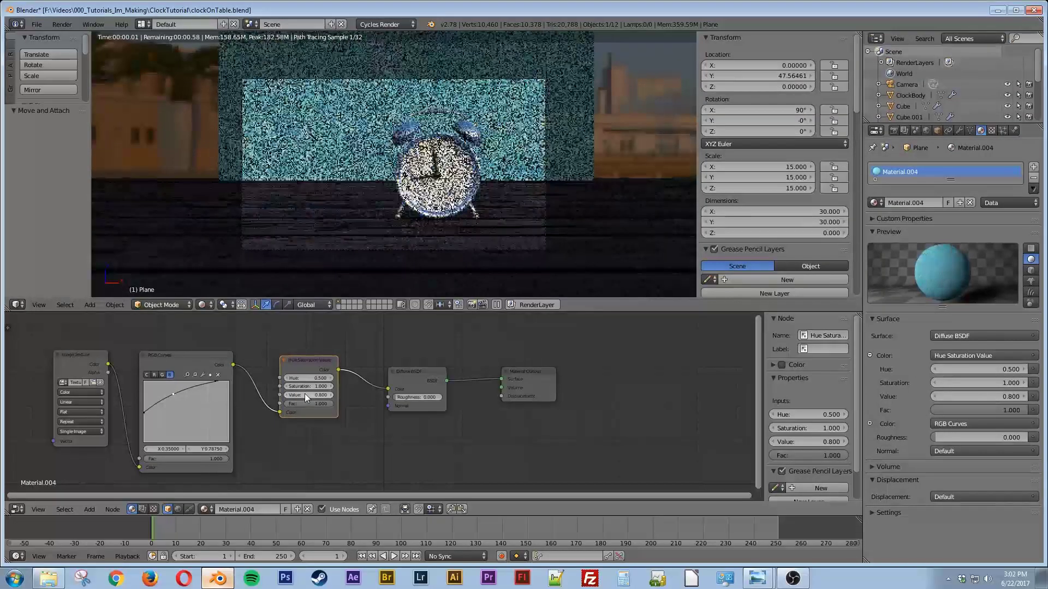
Set the Saturation of the wall's Hue/Saturation node to 1.5 after trying 2
click(312, 385)
text(2)
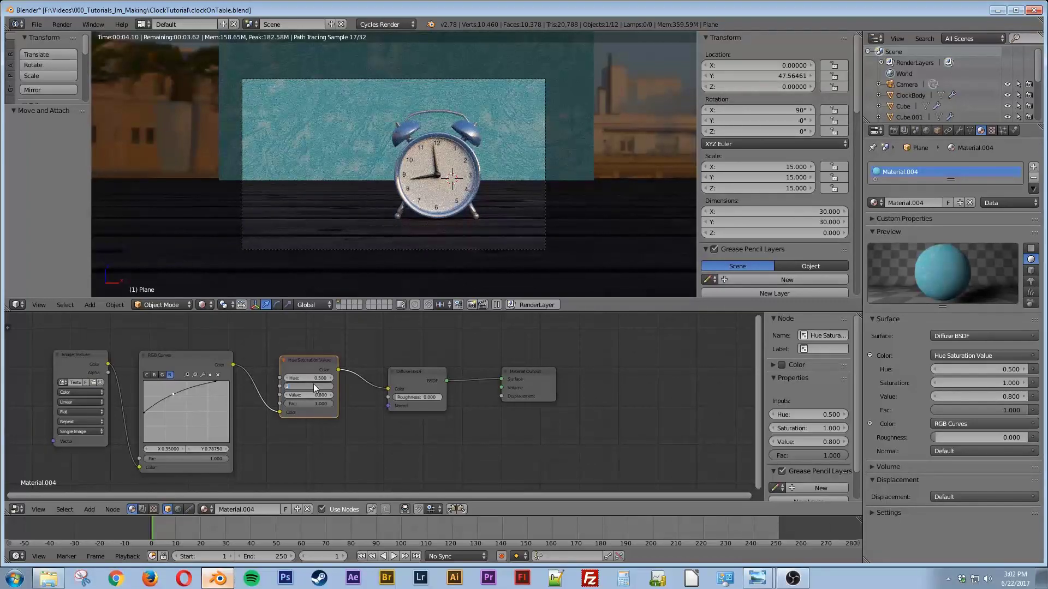
key(Return)
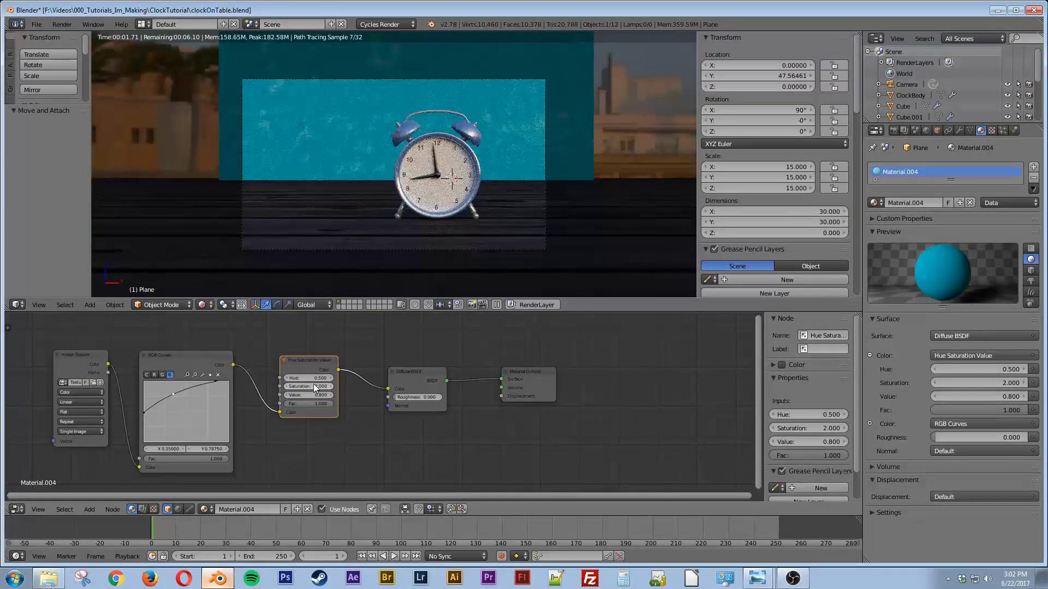
click(311, 385)
text(1.5)
key(Return)
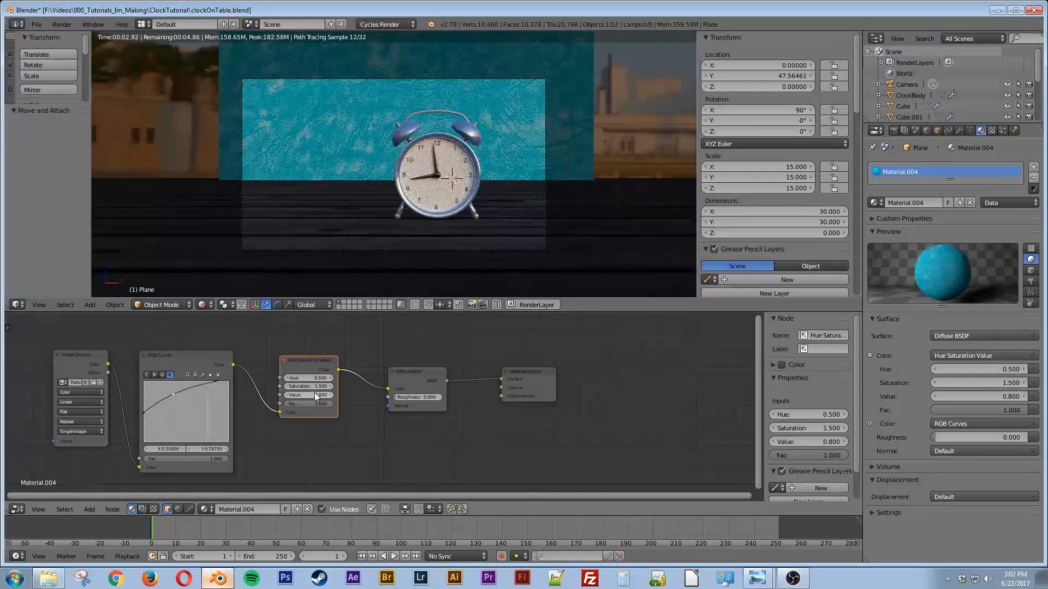
Try the wall's Hue/Saturation Value at 2.0 and 0.5, and return it to 0.8
drag(304, 394, 467, 394)
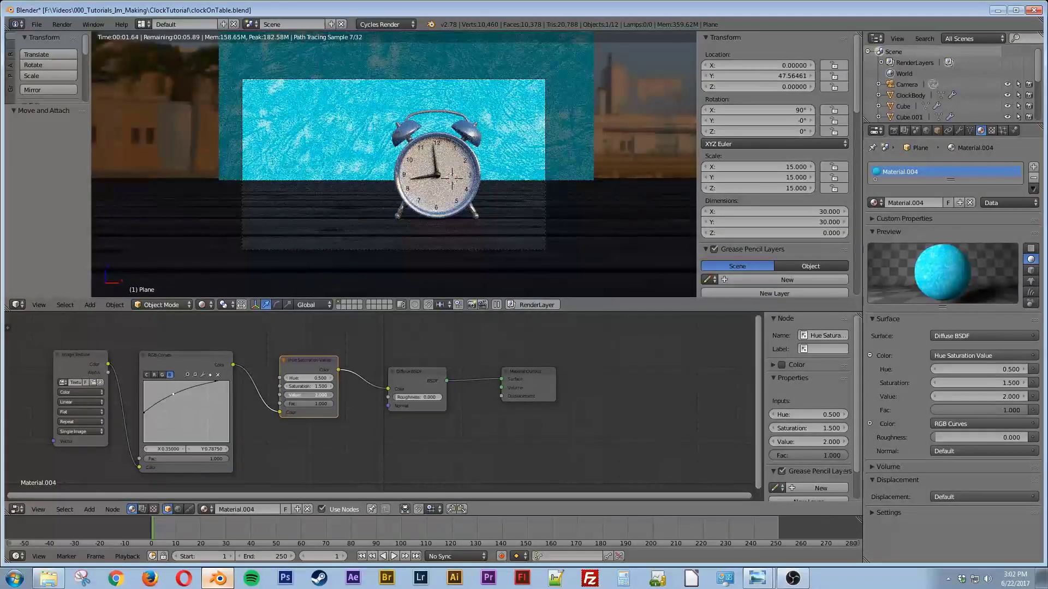
click(299, 394)
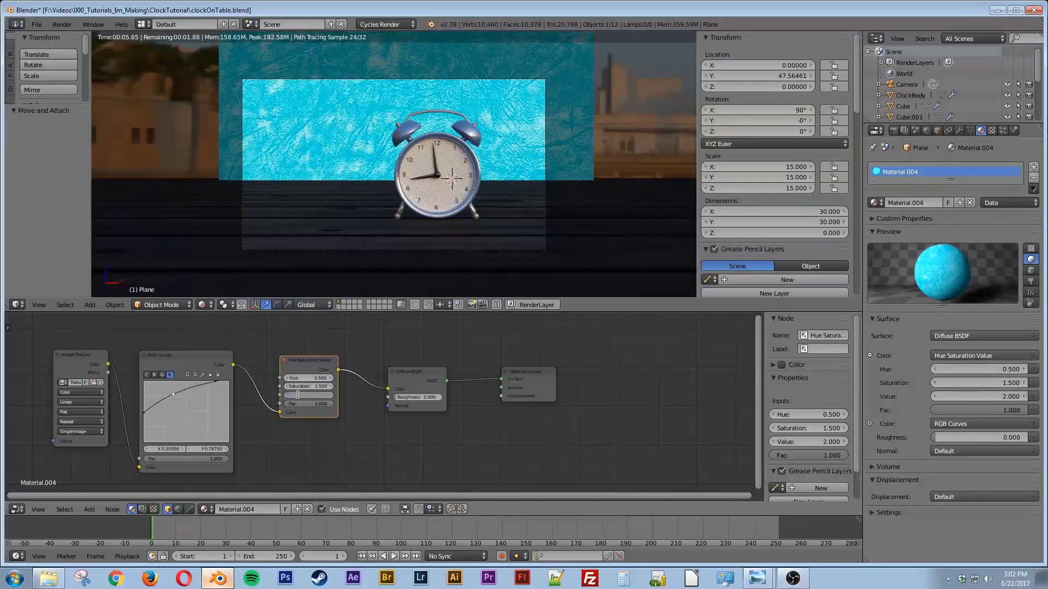
text(0.5)
key(Return)
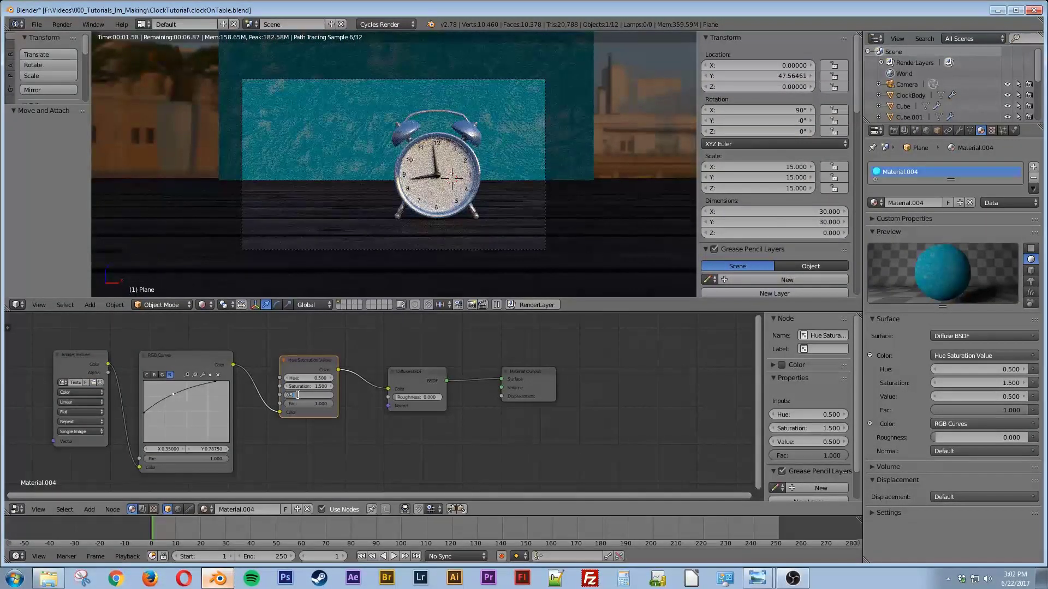
text(0.8)
key(Return)
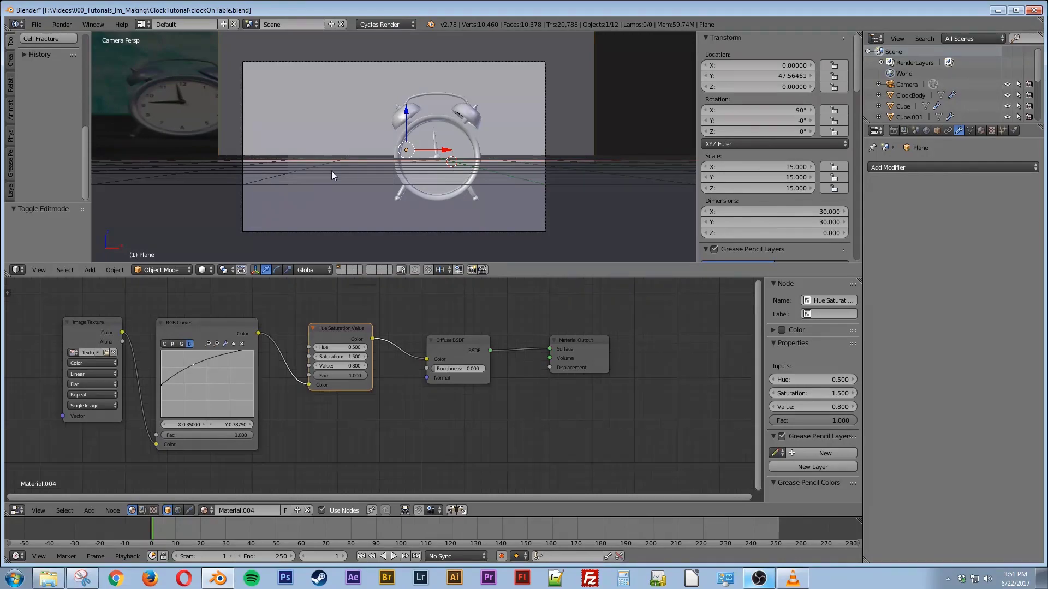
Subdivide the tabletop plane's mesh with 40 cuts and return to Object Mode
right_click(333, 194)
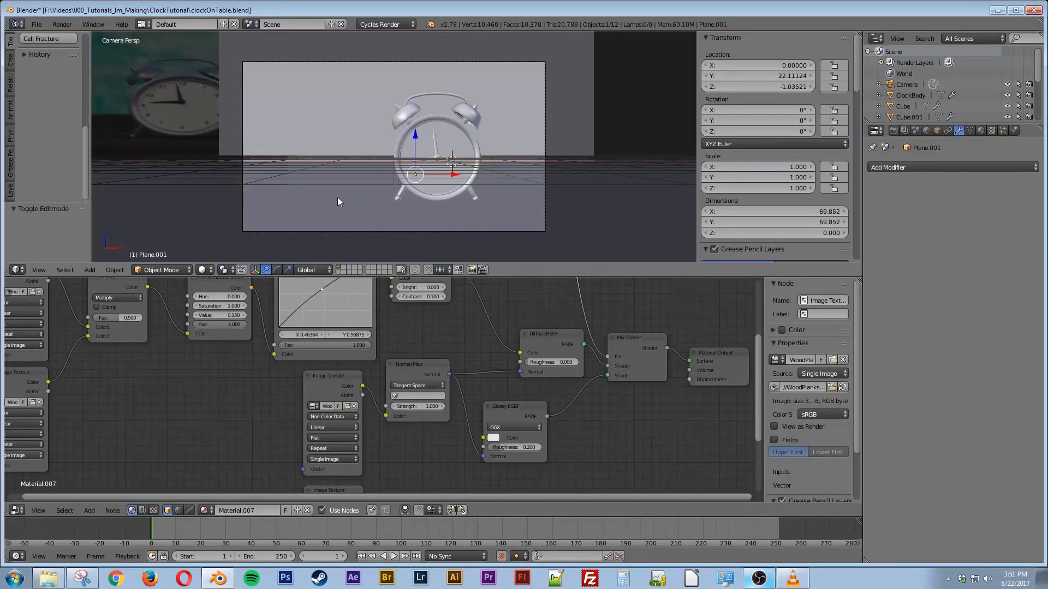
middle_drag(350, 176, 381, 202)
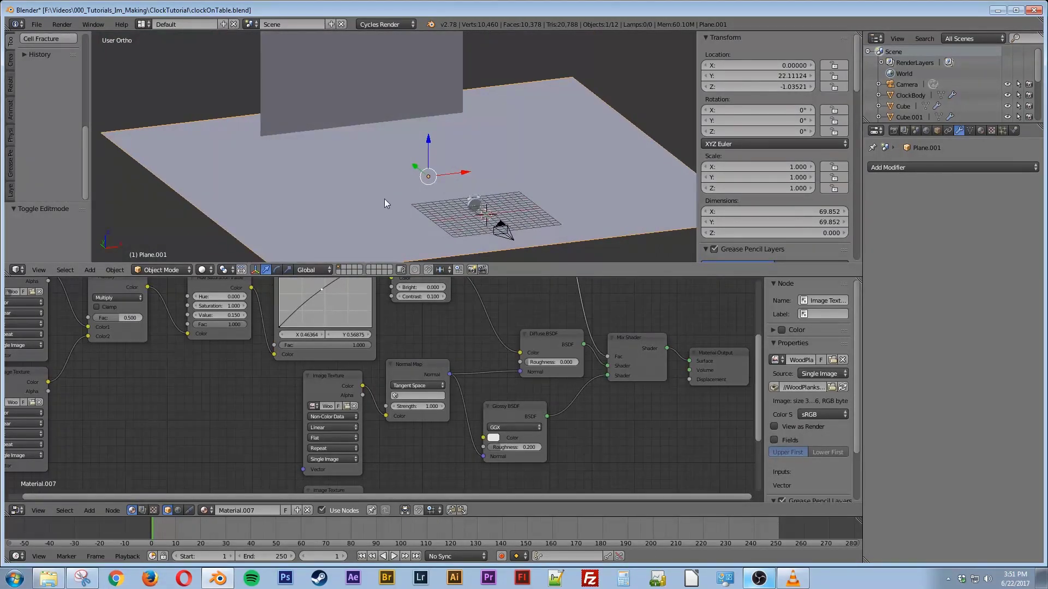
key(Tab)
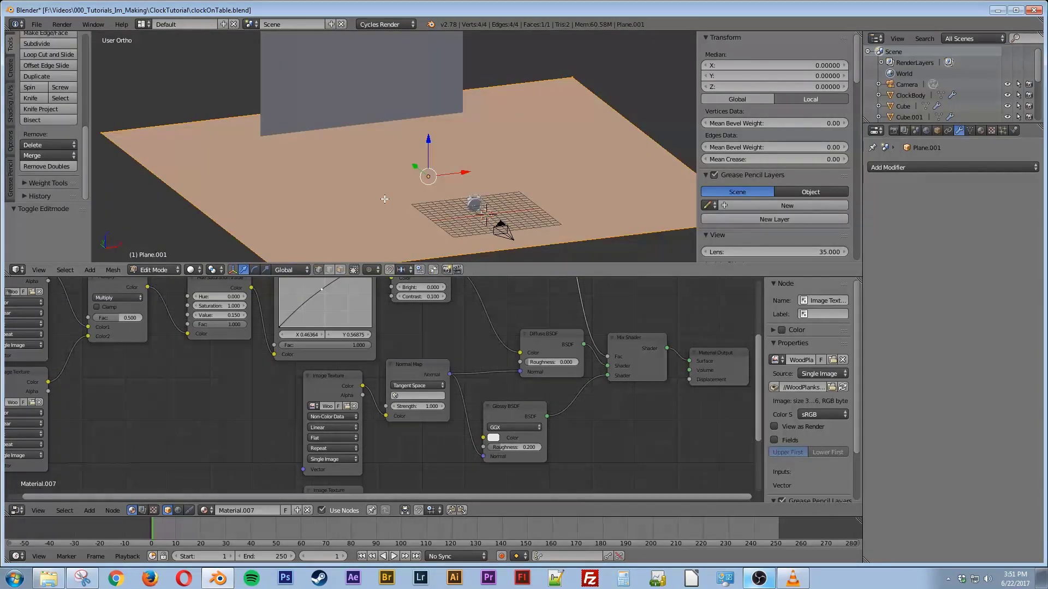
key(space)
text(sub)
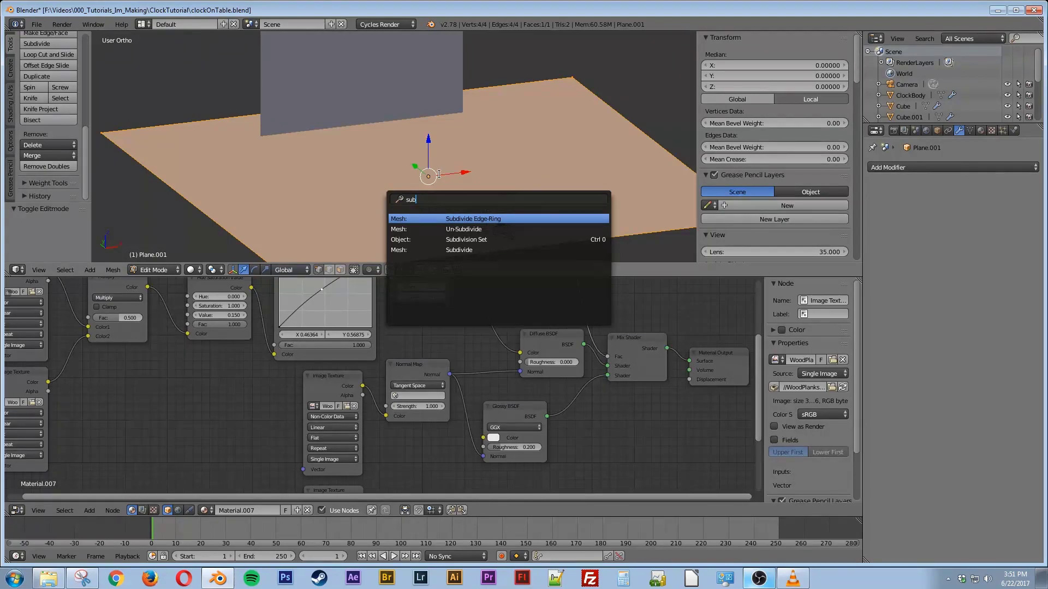
click(469, 250)
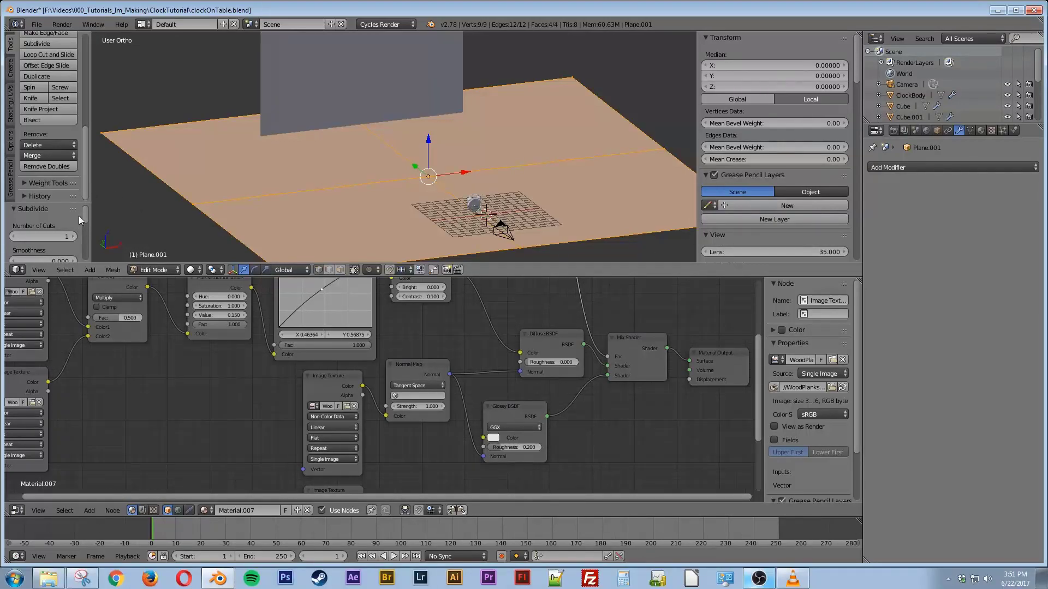
click(48, 235)
text(40)
key(Return)
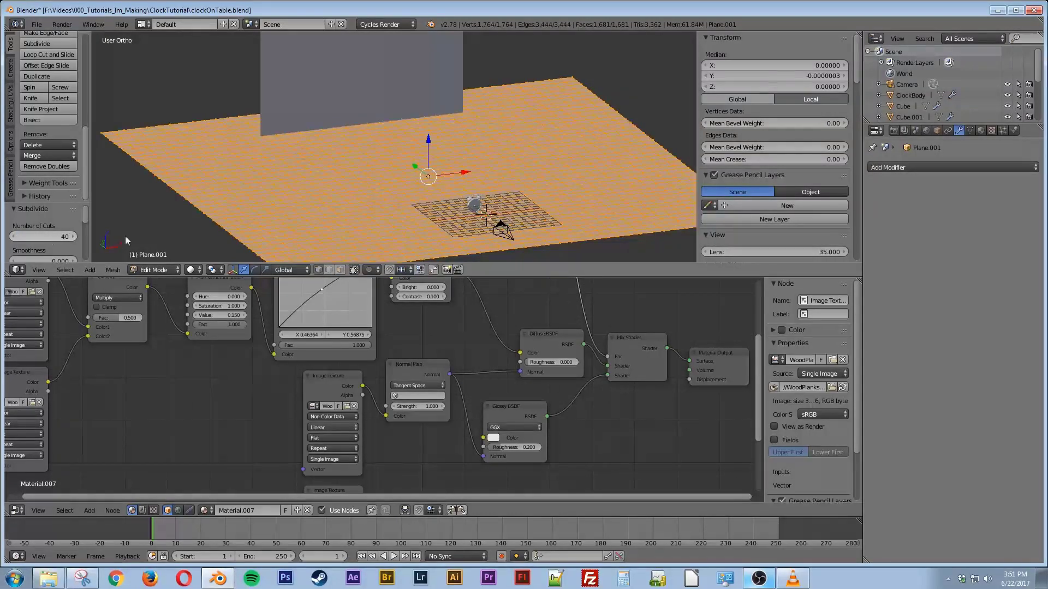
key(Tab)
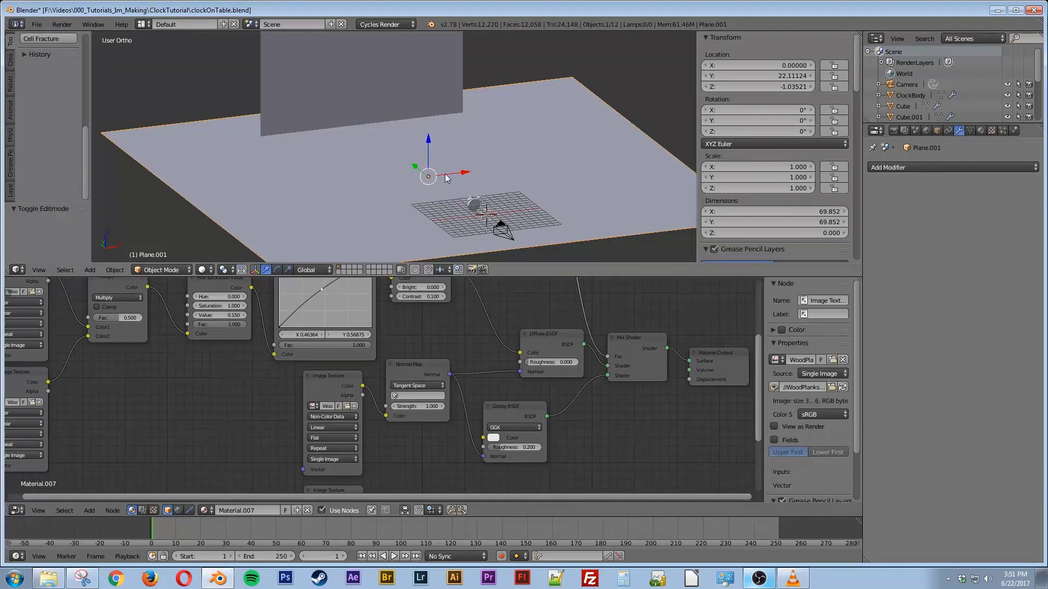
Add a Displace modifier to the tabletop with a new image texture using WoodPlanks028_DISP_3K.jpg from the WoodPlanks028_3k folder
click(912, 165)
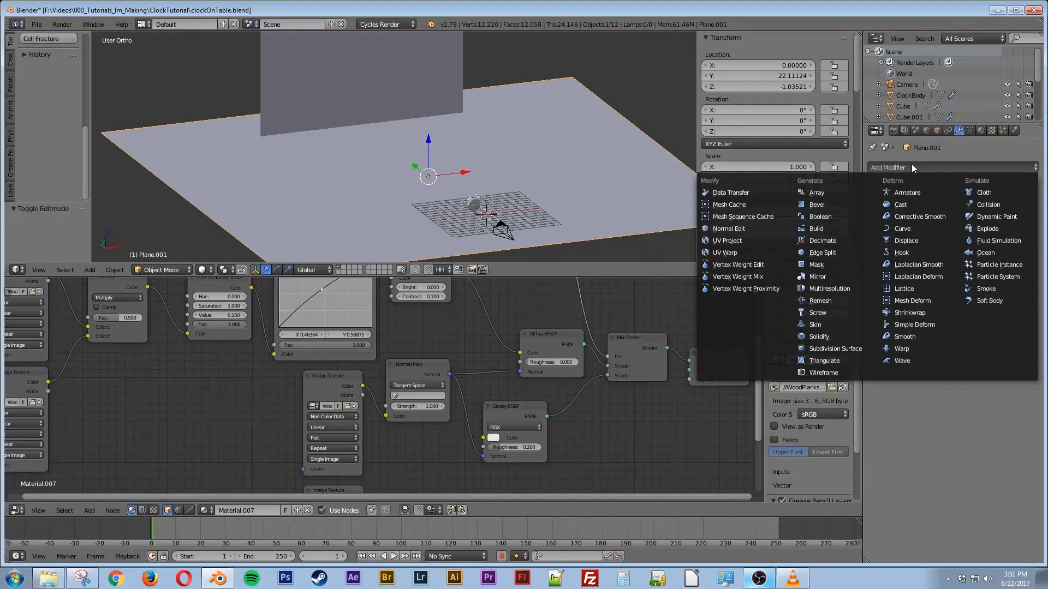
click(903, 238)
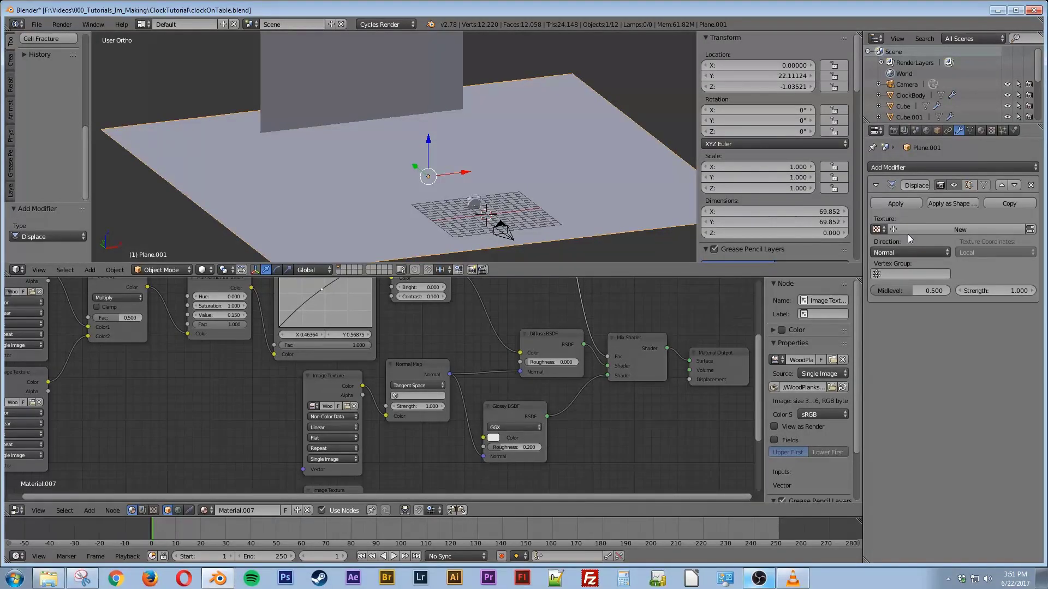
click(938, 229)
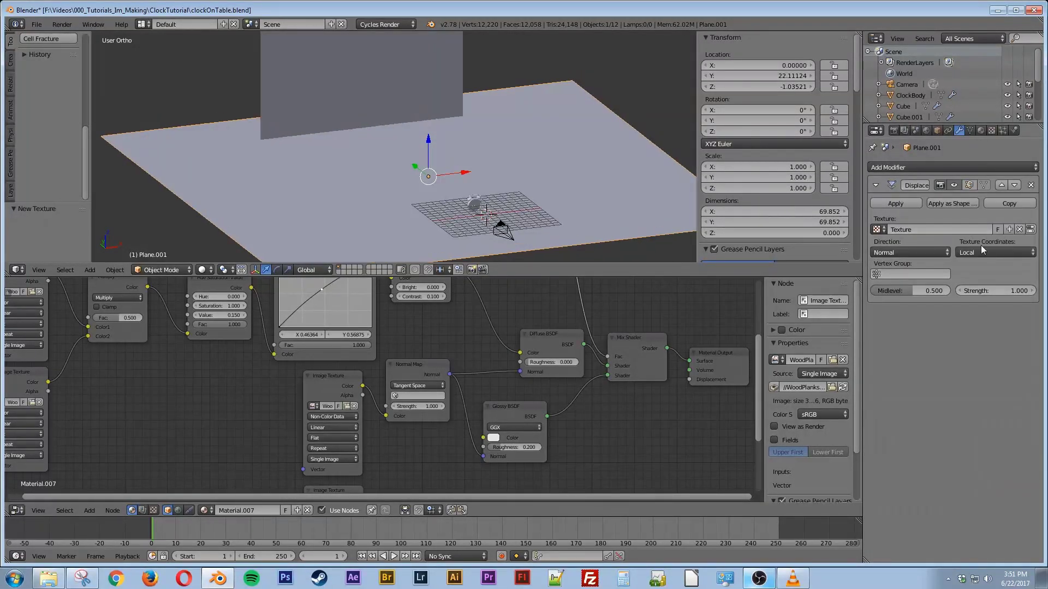
click(1030, 230)
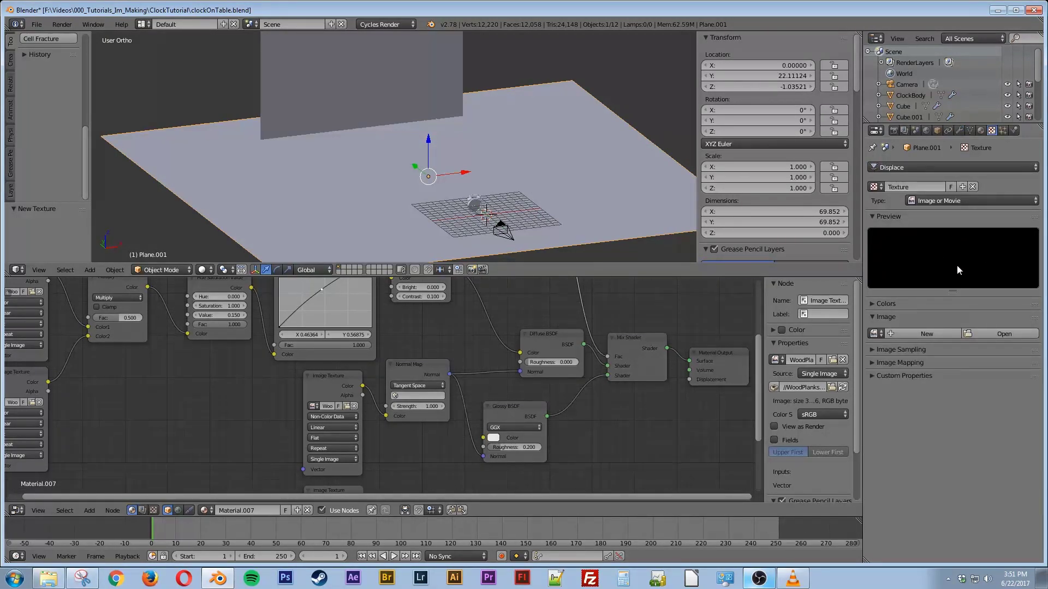
click(991, 334)
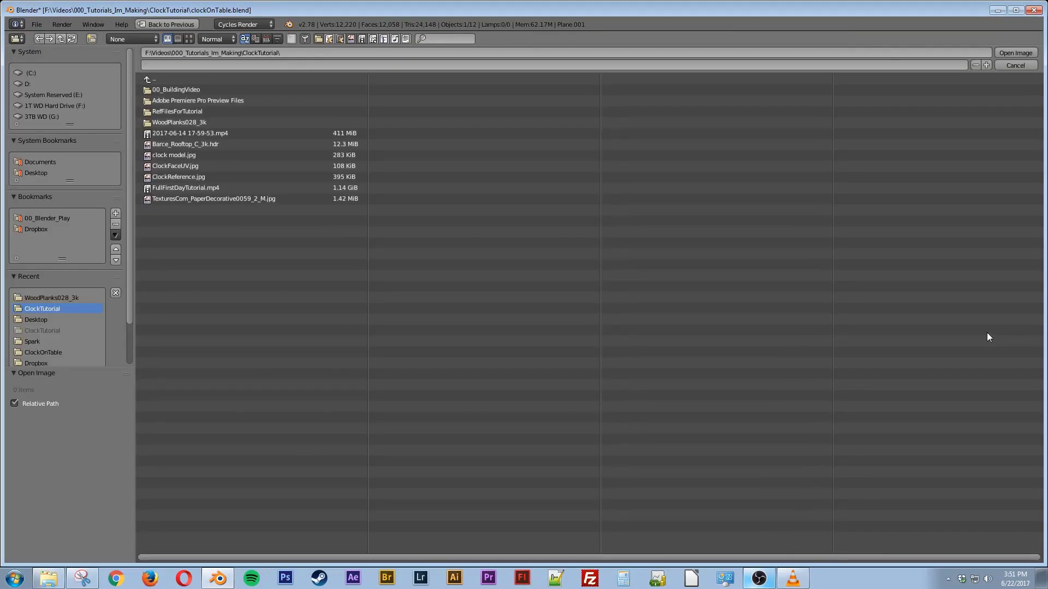
click(165, 123)
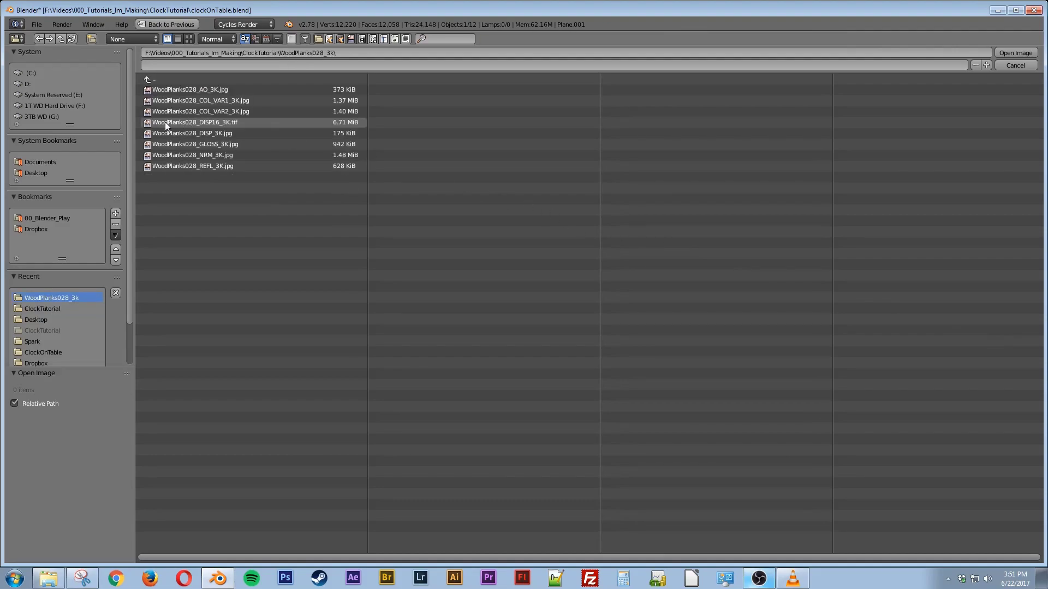
double_click(239, 132)
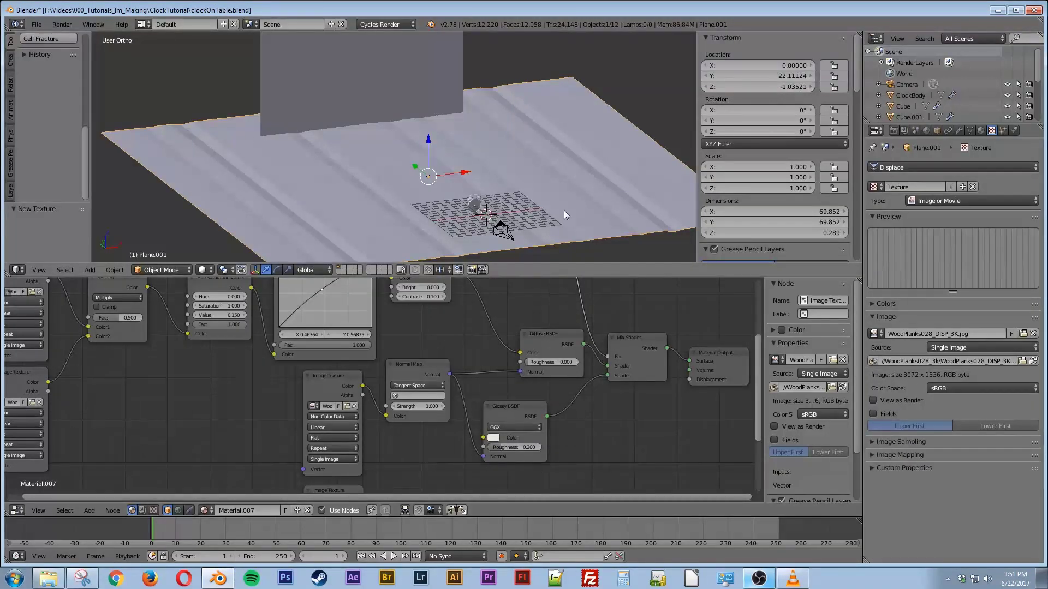
Set the tabletop Displace modifier's texture coordinates to UV
middle_drag(352, 177, 397, 185)
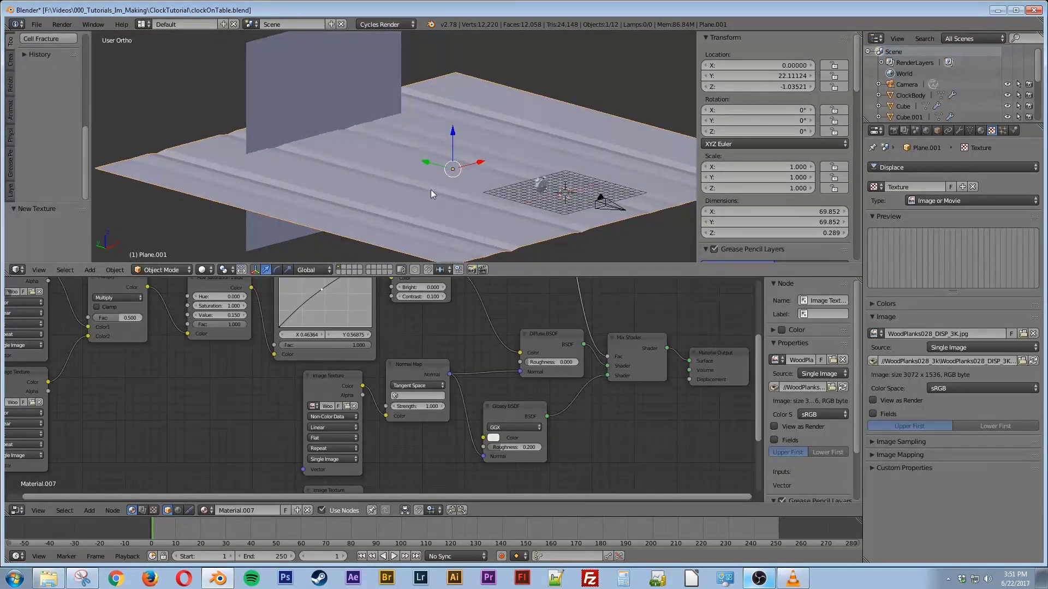
click(958, 130)
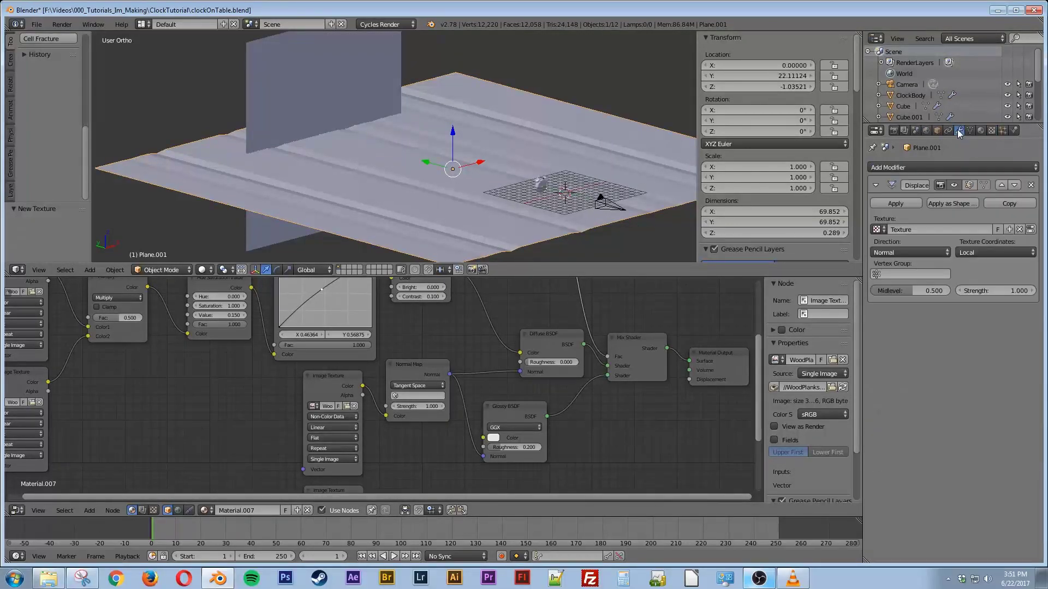
click(983, 250)
click(969, 204)
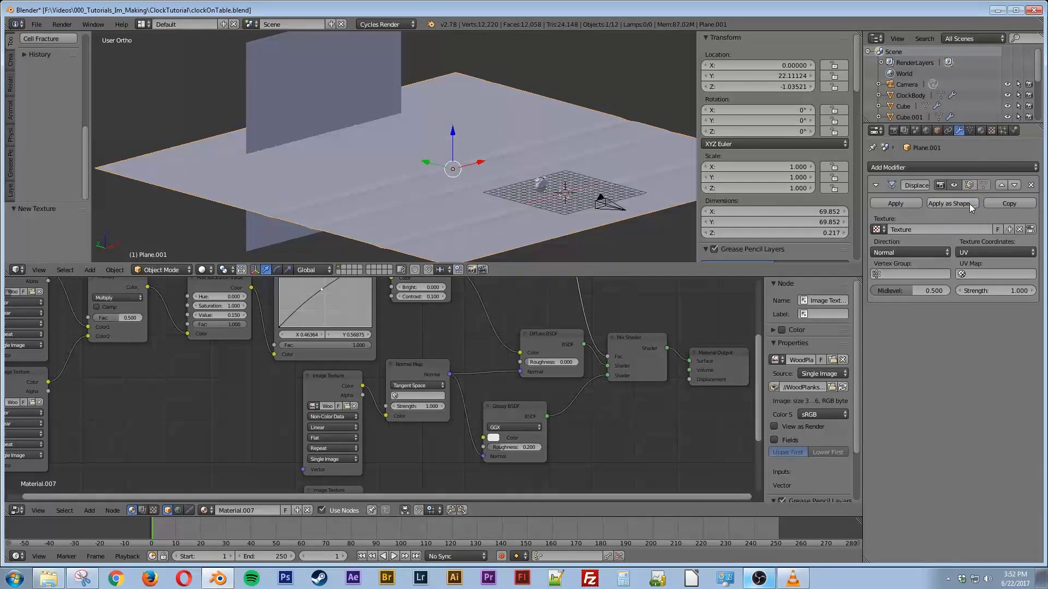
middle_drag(484, 198, 529, 189)
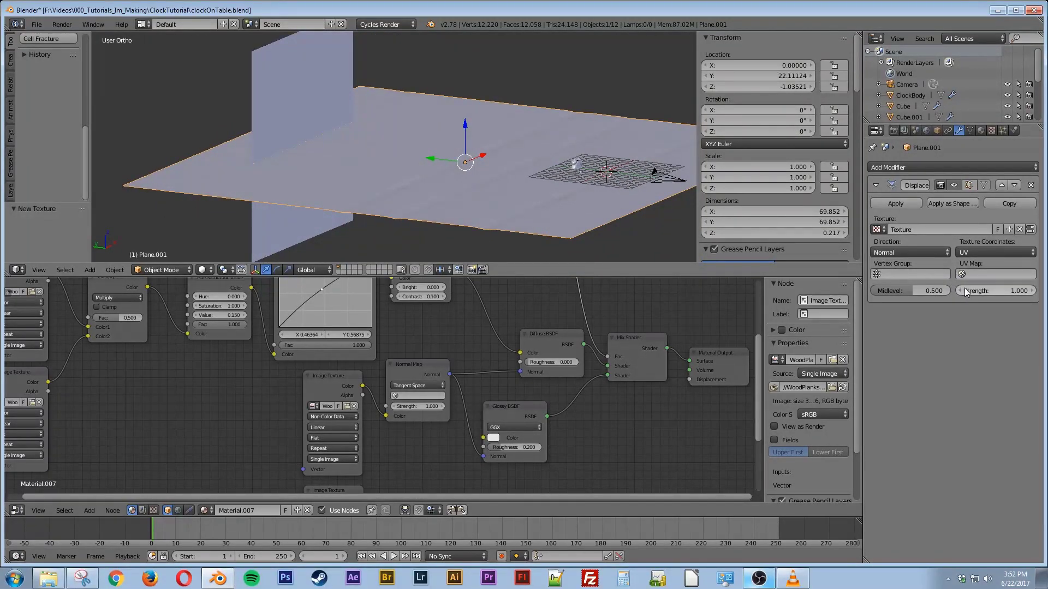
Raise the Displace modifier's Strength to 5.9 and save the scene over the existing clockOnTable.blend file
drag(985, 290, 1015, 290)
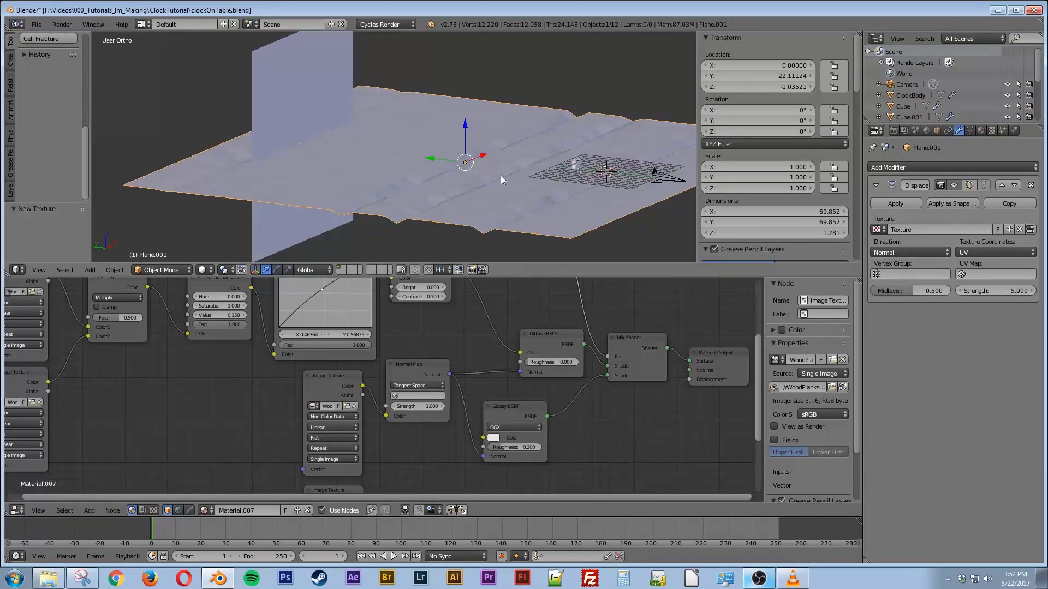
middle_drag(500, 175, 501, 195)
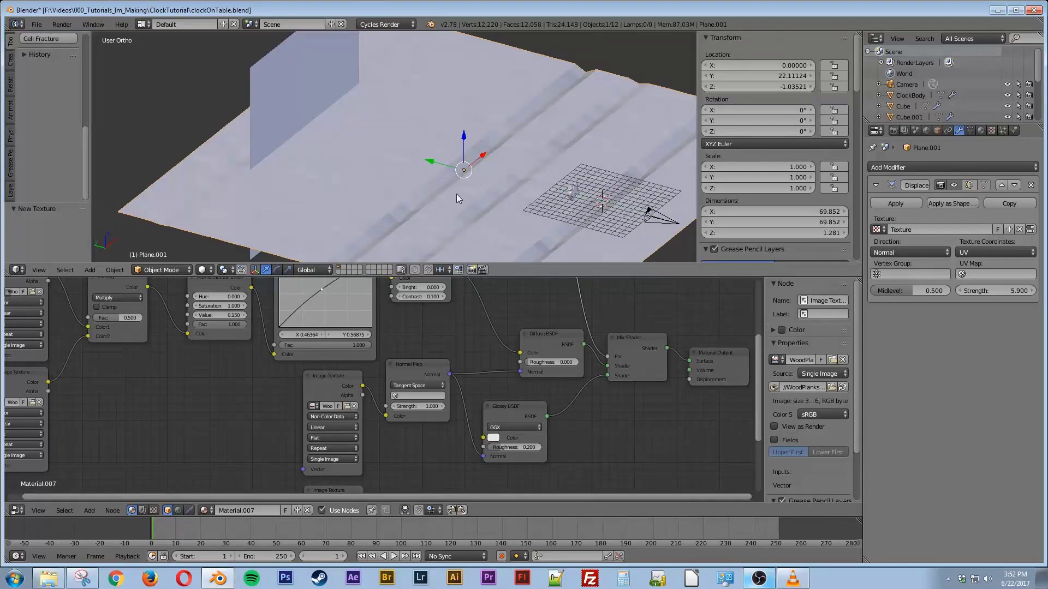
middle_drag(448, 197, 453, 146)
middle_drag(535, 186, 531, 173)
shift+middle_drag(523, 114, 485, 156)
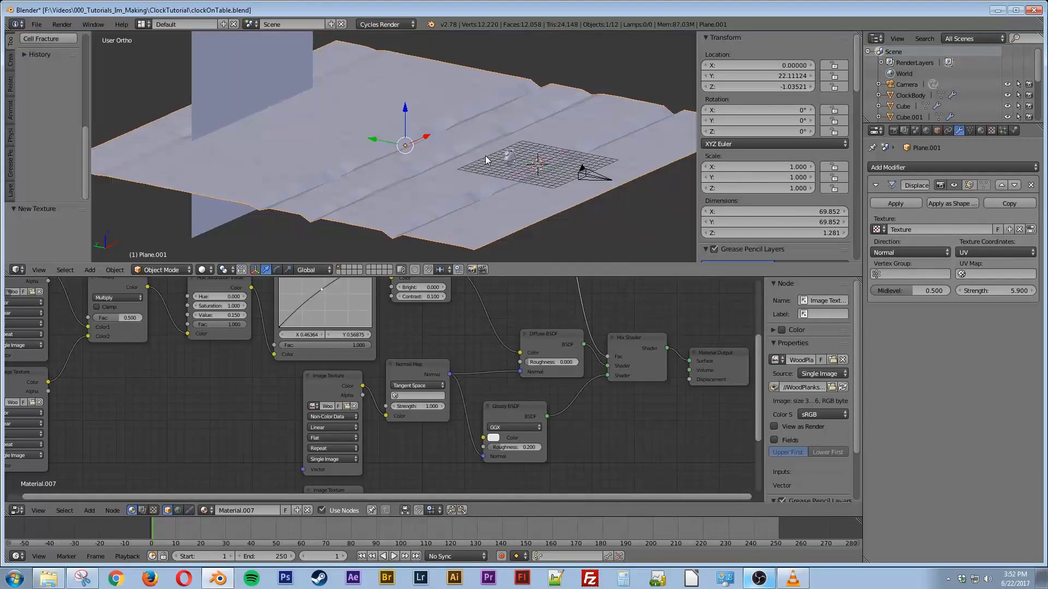
key(ctrl+s)
click(383, 163)
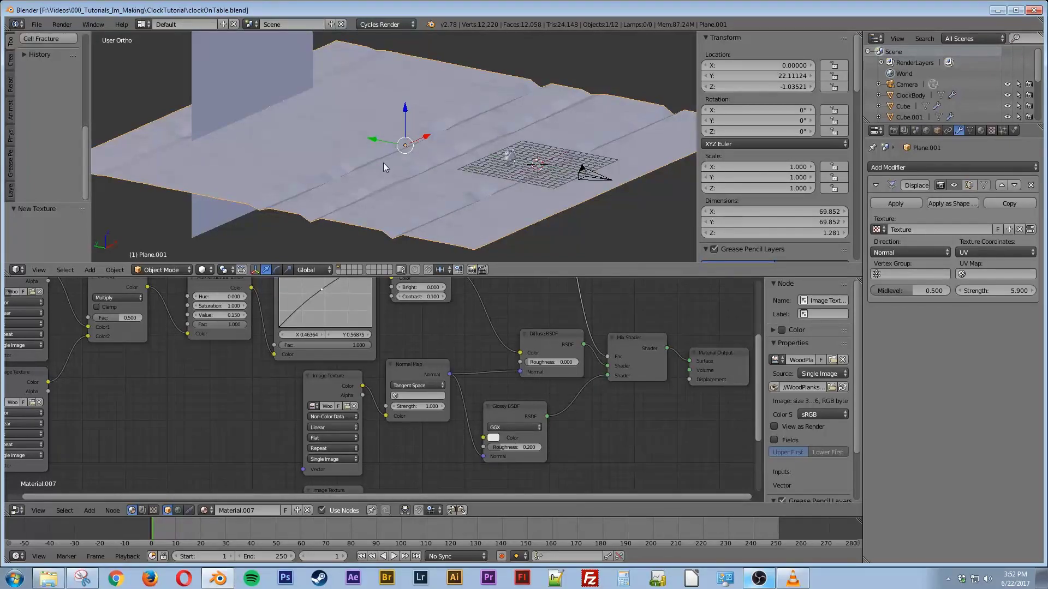
Add a Subdivision Surface modifier to the tabletop and move it above the Displace modifier
click(903, 168)
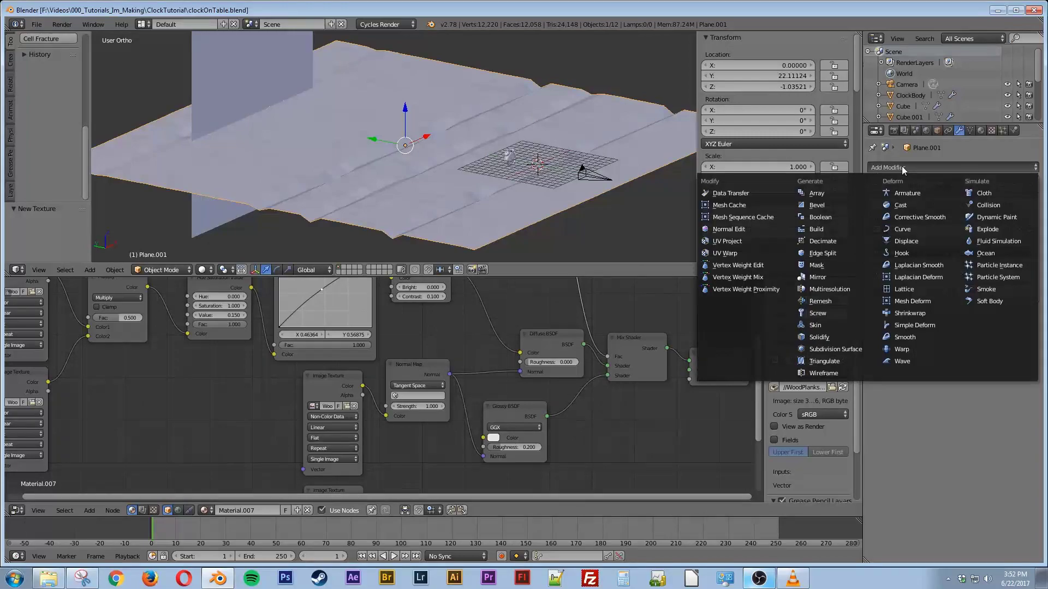
click(833, 349)
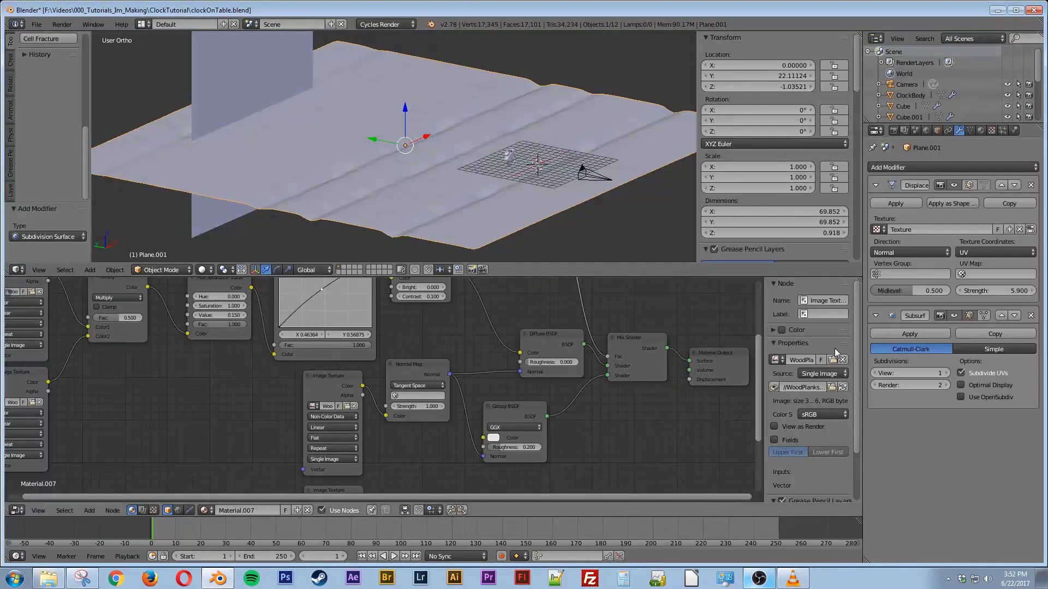
click(1001, 316)
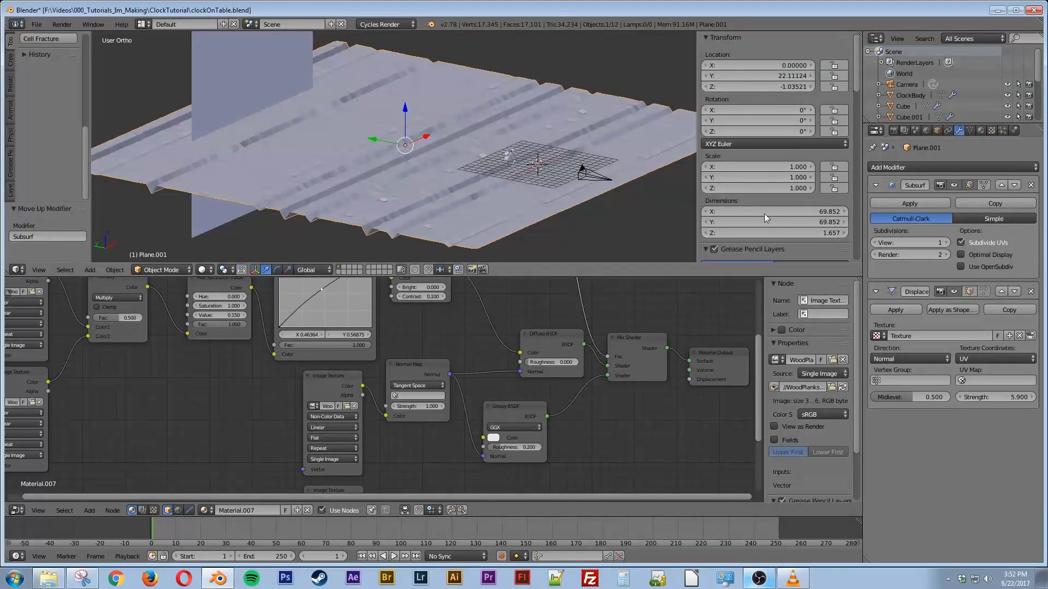
middle_drag(486, 140, 510, 147)
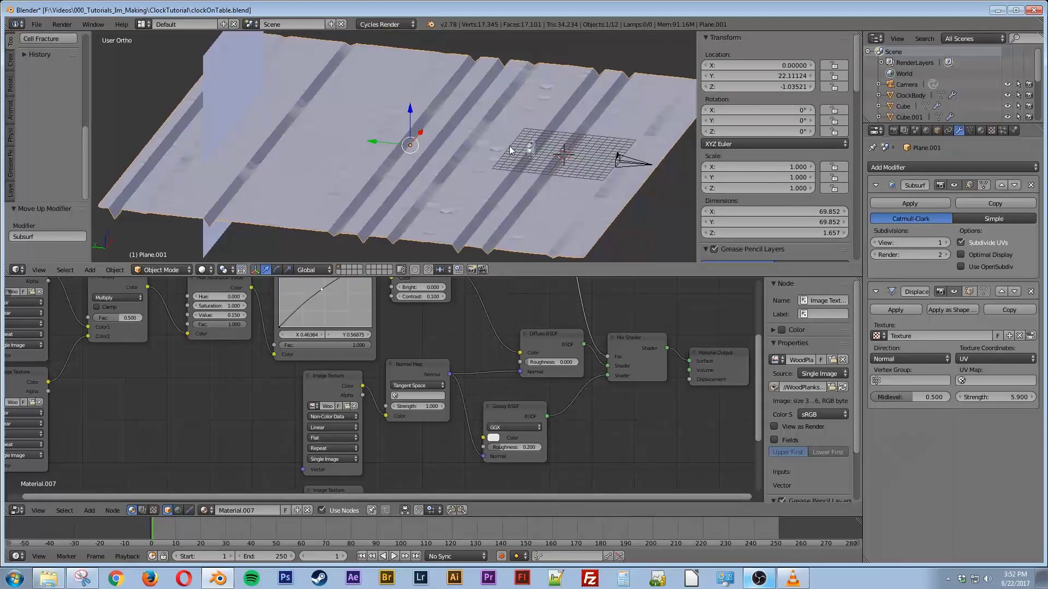
Set the tabletop Subdivision Surface modifier's View subdivisions to 2 and inspect the displaced planks
click(946, 245)
middle_drag(511, 181, 477, 191)
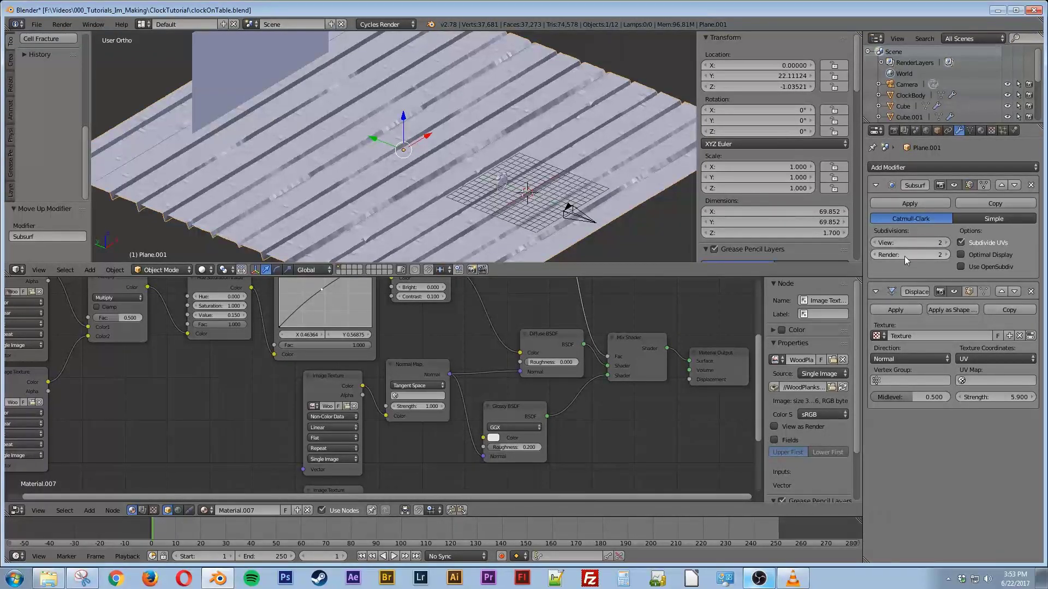
middle_drag(449, 210, 488, 180)
scroll(475, 177, up, 2)
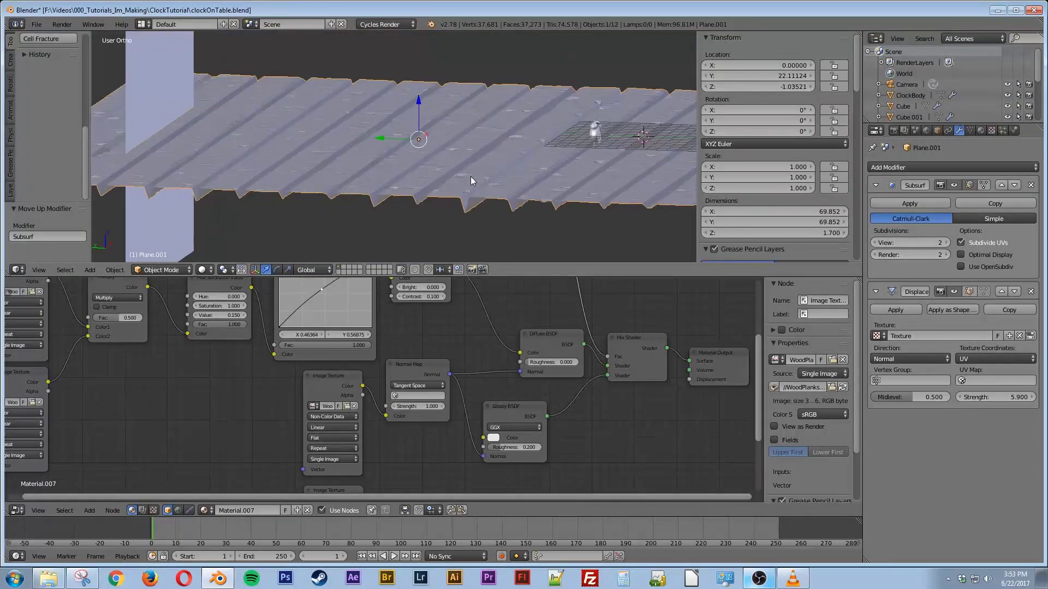
Lower the tabletop Displace modifier's Strength to 4.3 and preview the render through the camera
scroll(473, 177, up, 1)
drag(995, 397, 963, 397)
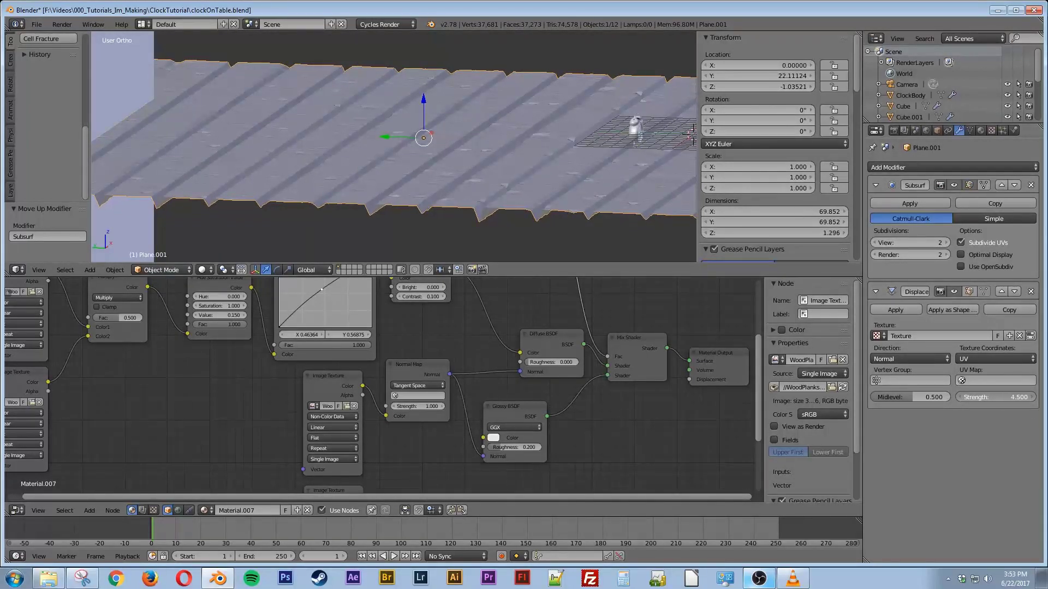
mouse_move(577, 187)
middle_down()
mouse_move(561, 198)
mouse_move(580, 203)
mouse_move(591, 191)
mouse_move(572, 189)
middle_up()
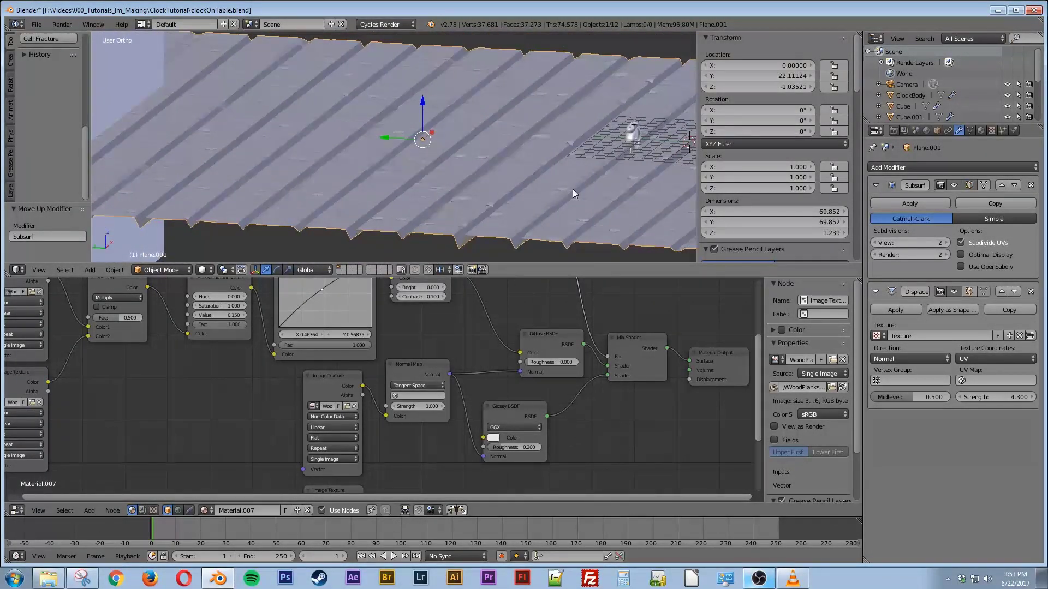
key(KP_0)
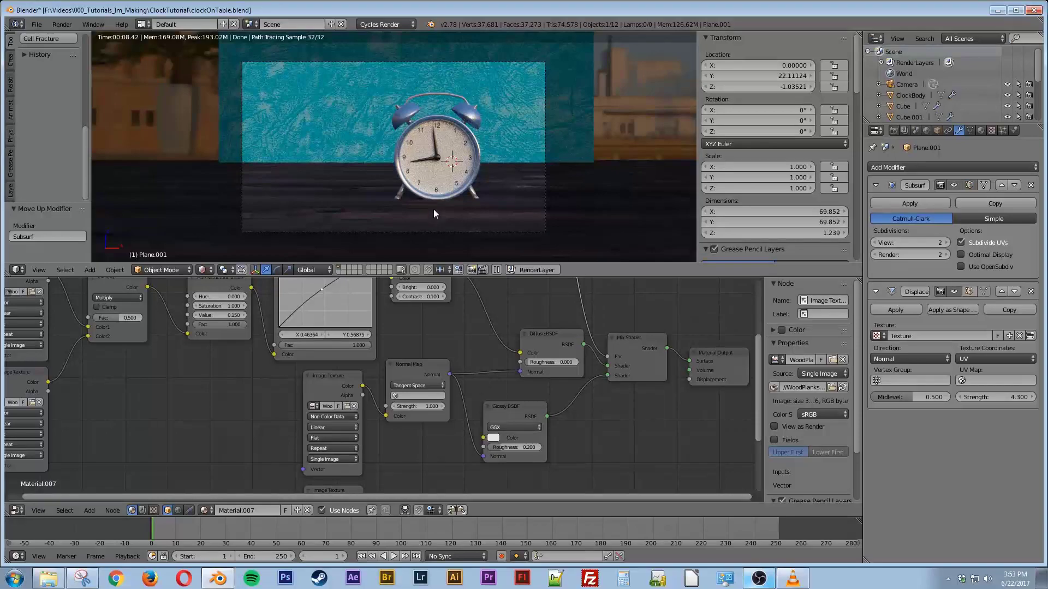
key(shift+z)
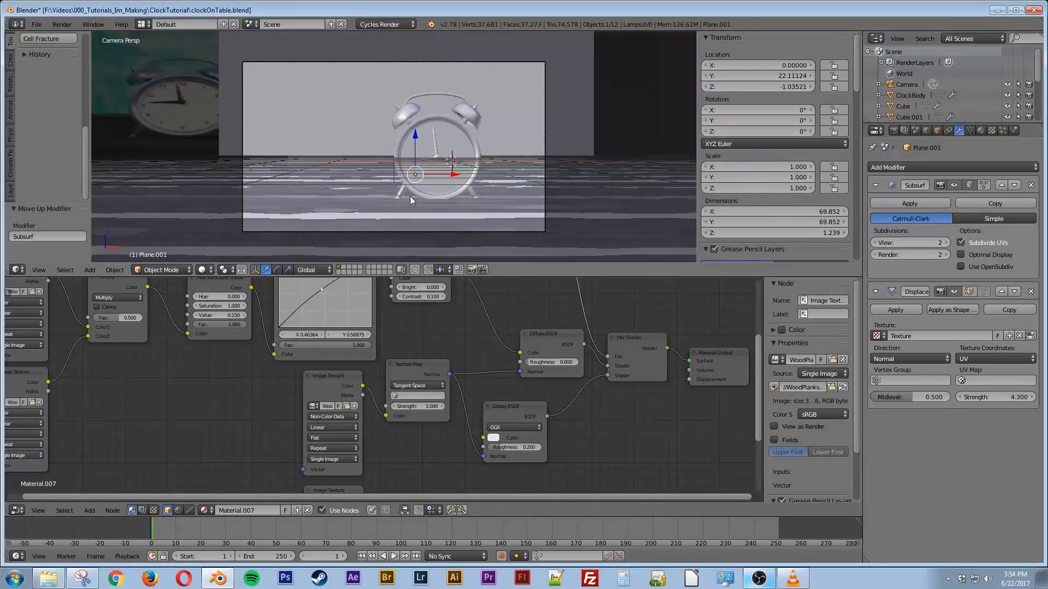
Try a Midlevel of 0.333 on the tabletop's Displace modifier in front view and undo it
key(KP_1)
scroll(384, 131, up, 4)
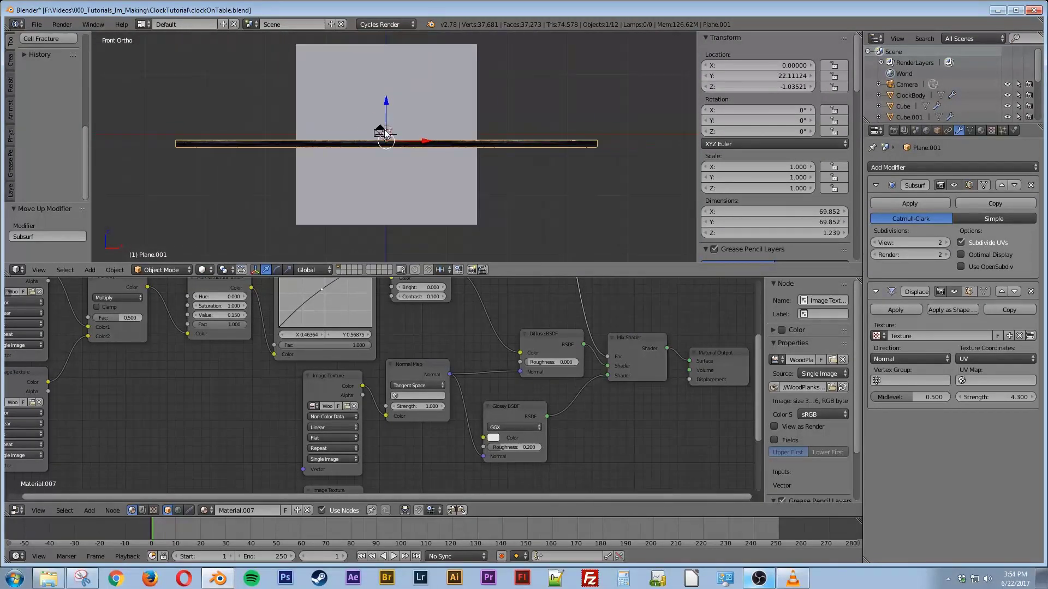
scroll(382, 133, up, 1)
shift+middle_drag(381, 130, 388, 188)
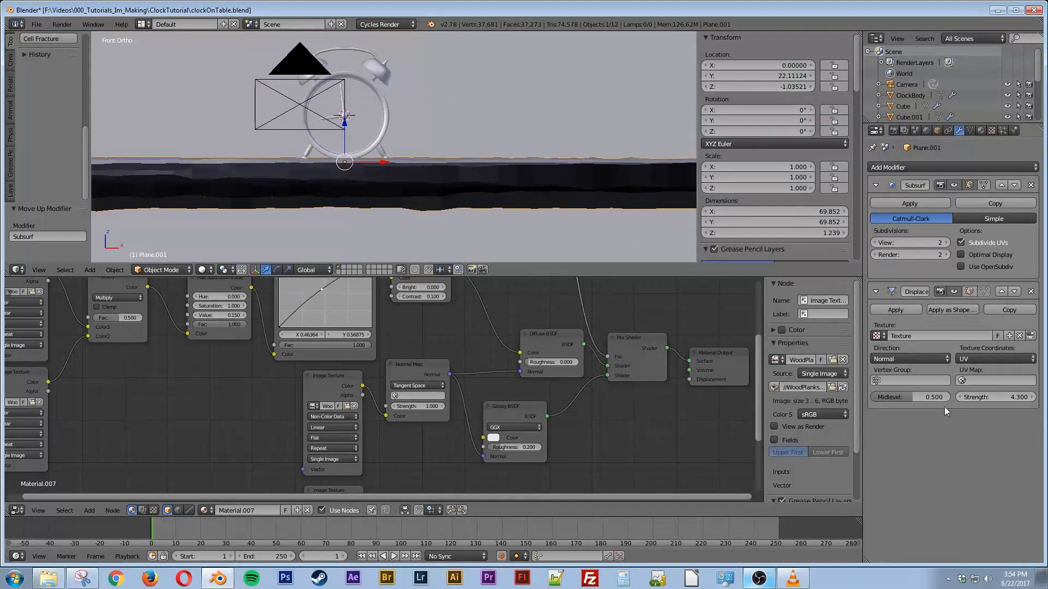
mouse_move(916, 397)
mouse_down()
mouse_move(944, 397)
mouse_move(890, 397)
mouse_move(900, 397)
mouse_up()
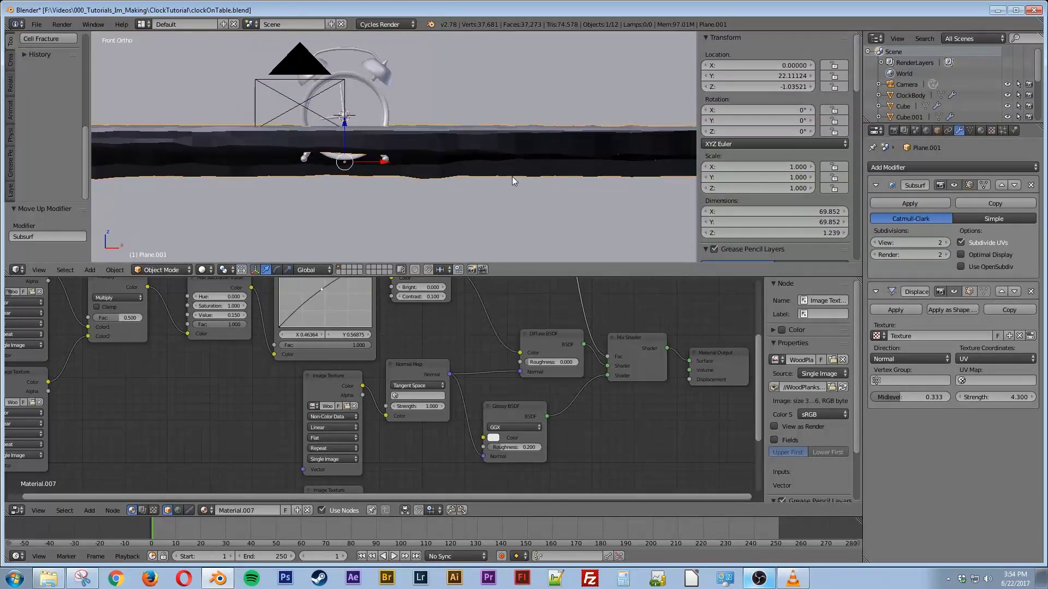
key(ctrl+z)
Lower the tabletop by 0.083 along Z beneath the clock's feet and check it in a rendered camera preview
scroll(312, 184, up, 5)
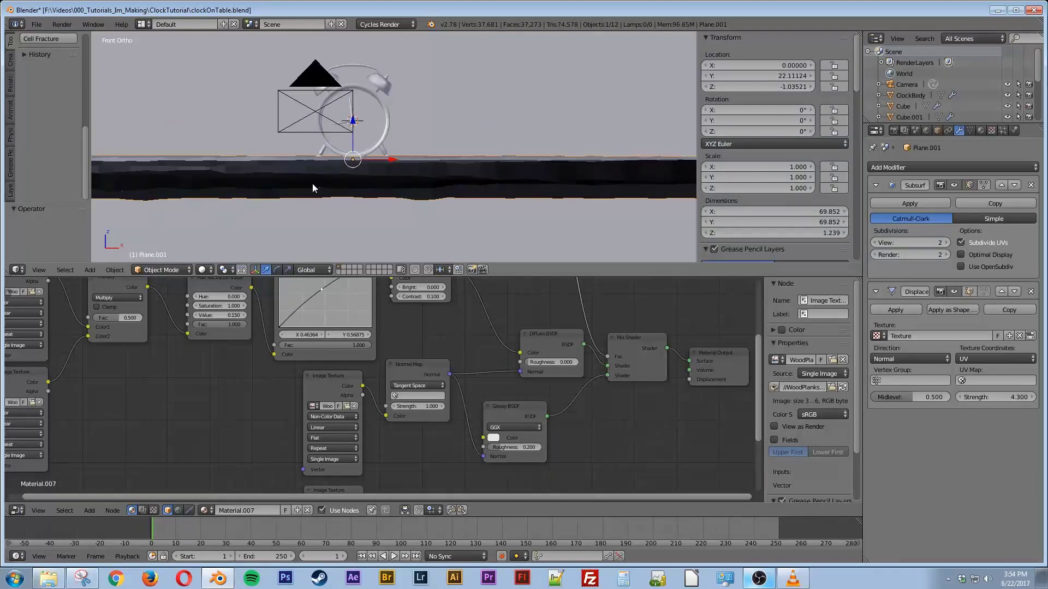
drag(271, 146, 277, 157)
key(KP_0)
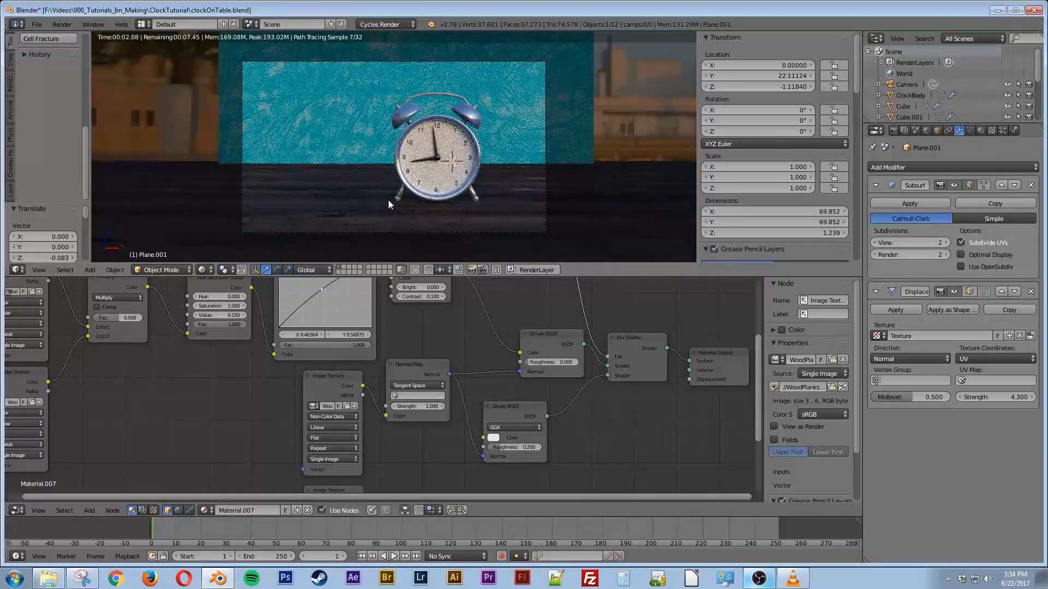
key(shift+z)
Select all the clock parts in wireframe and move them 2.017 along Y so the clock clears the plank groove
mouse_move(415, 189)
middle_down()
mouse_move(457, 210)
mouse_move(559, 150)
middle_up()
shift+middle_drag(560, 150, 365, 142)
scroll(355, 215, down, 3)
scroll(355, 215, up, 8)
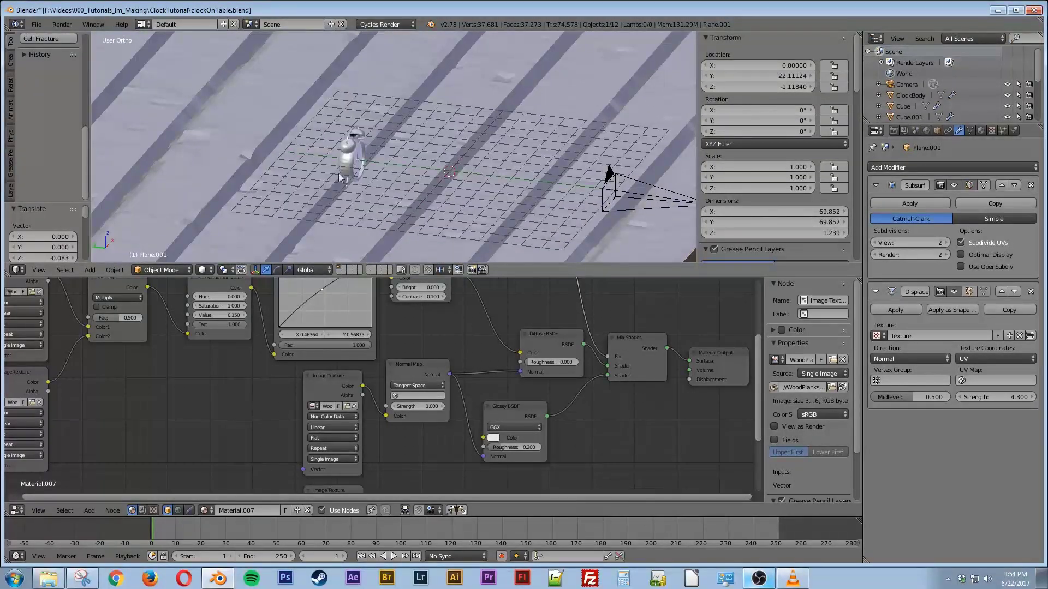
key(z)
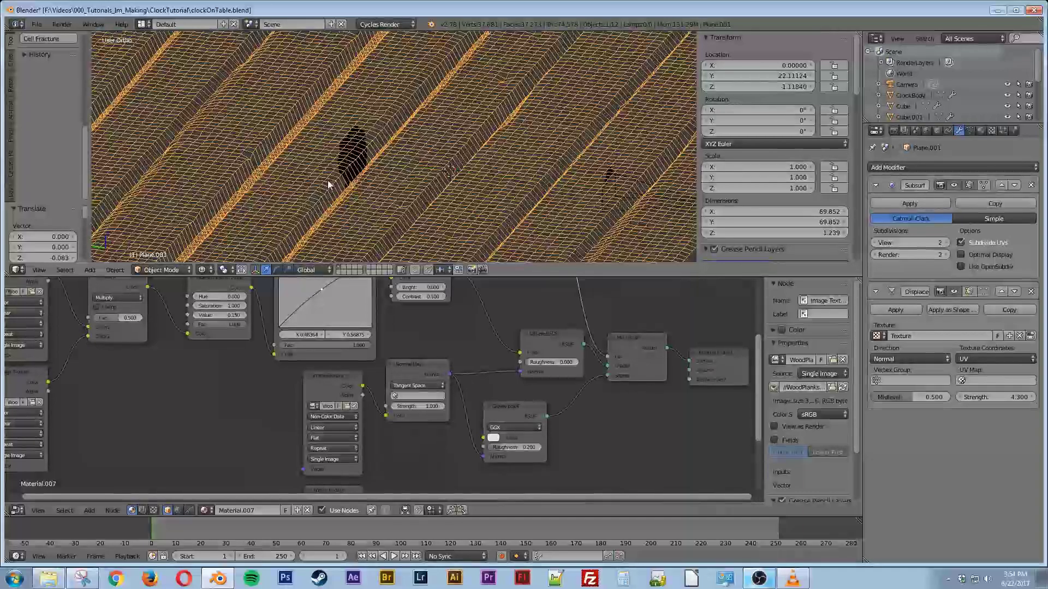
key(a)
middle_drag(402, 195, 414, 176)
key(KP_1)
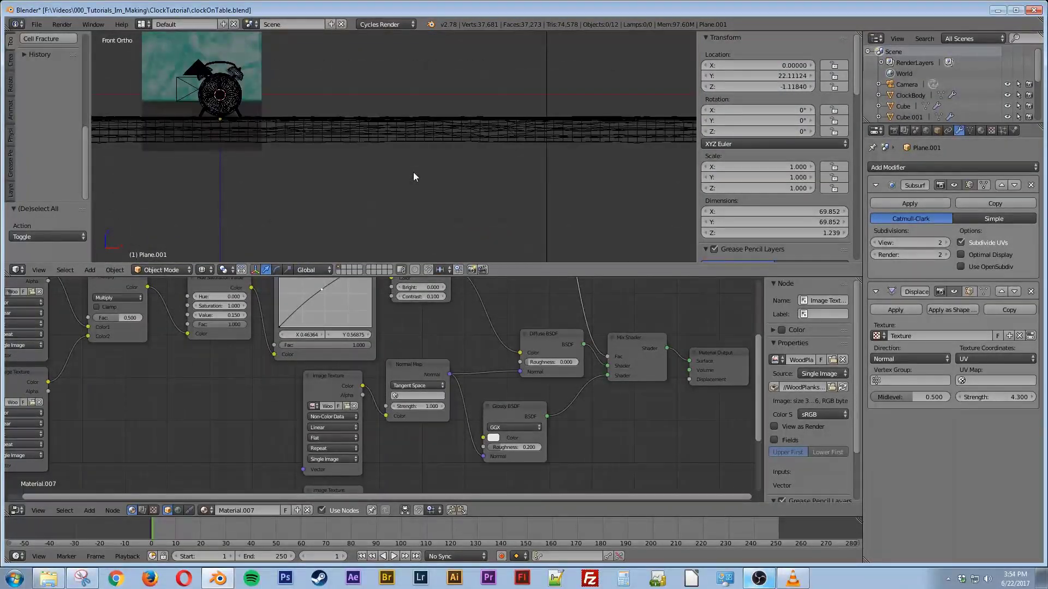
key(KP_3)
shift+middle_drag(405, 93, 434, 162)
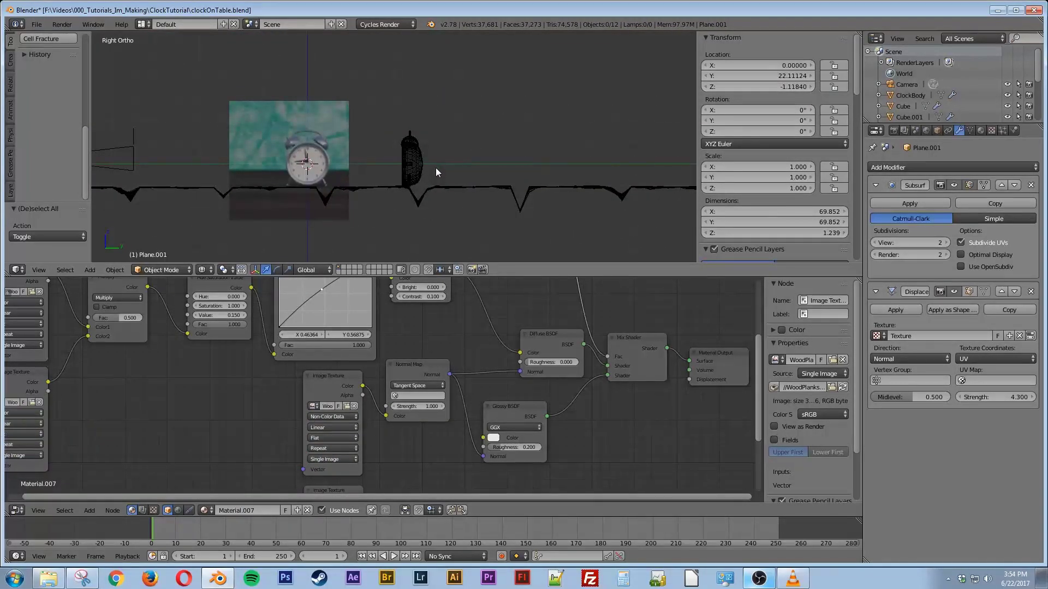
scroll(435, 168, up, 5)
key(b)
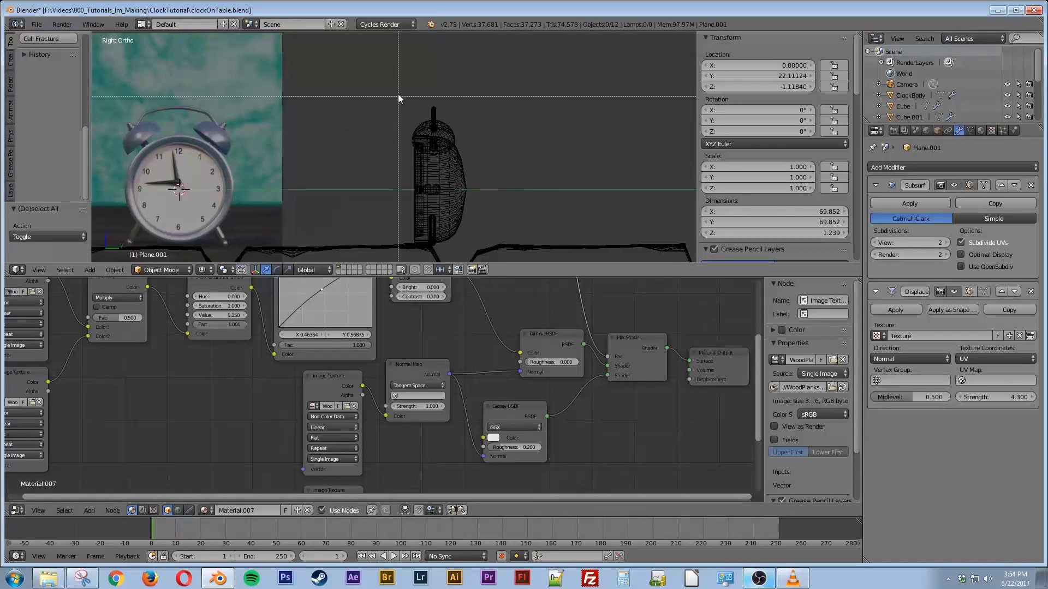
drag(384, 68, 485, 228)
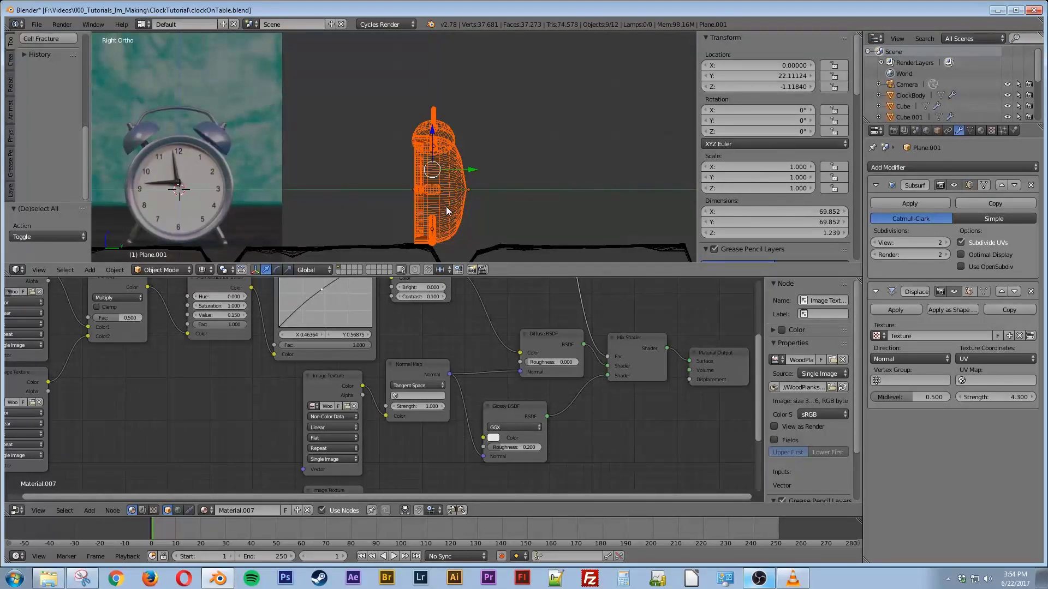
key(KP_7)
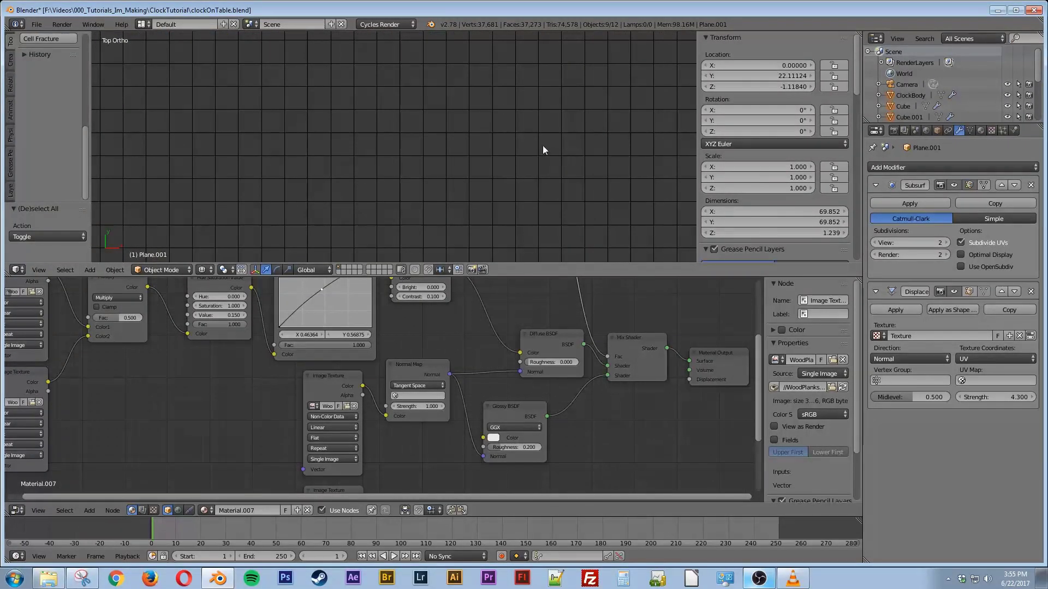
scroll(365, 106, down, 4)
shift+middle_drag(365, 112, 527, 131)
middle_drag(420, 211, 474, 184)
key(z)
middle_drag(423, 215, 472, 182)
drag(352, 187, 295, 185)
key(KP_0)
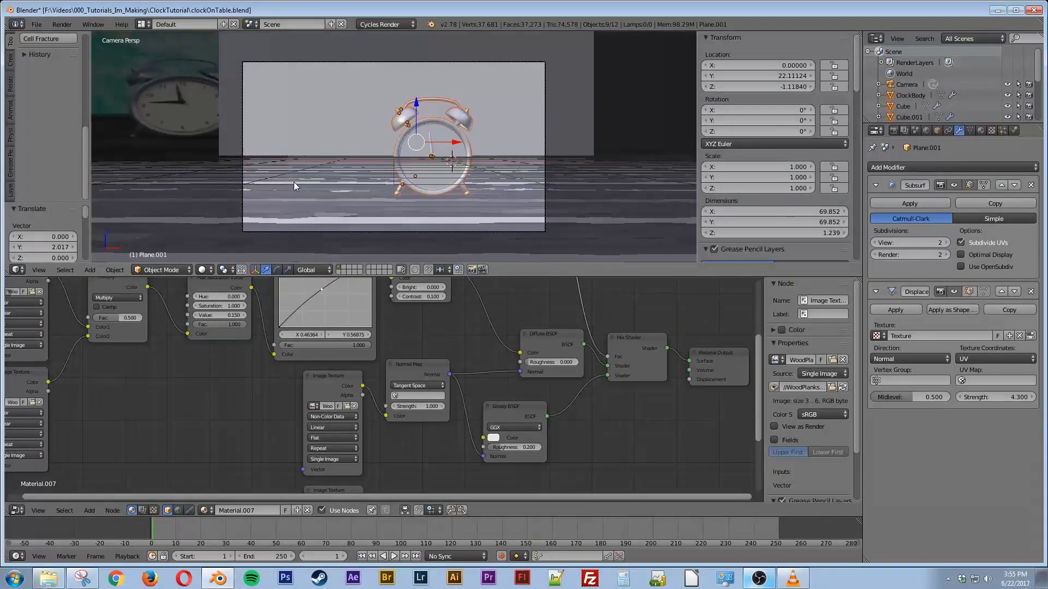
Reduce the tabletop Subdivision Surface modifier's View subdivisions to 1 and preview the render
click(873, 243)
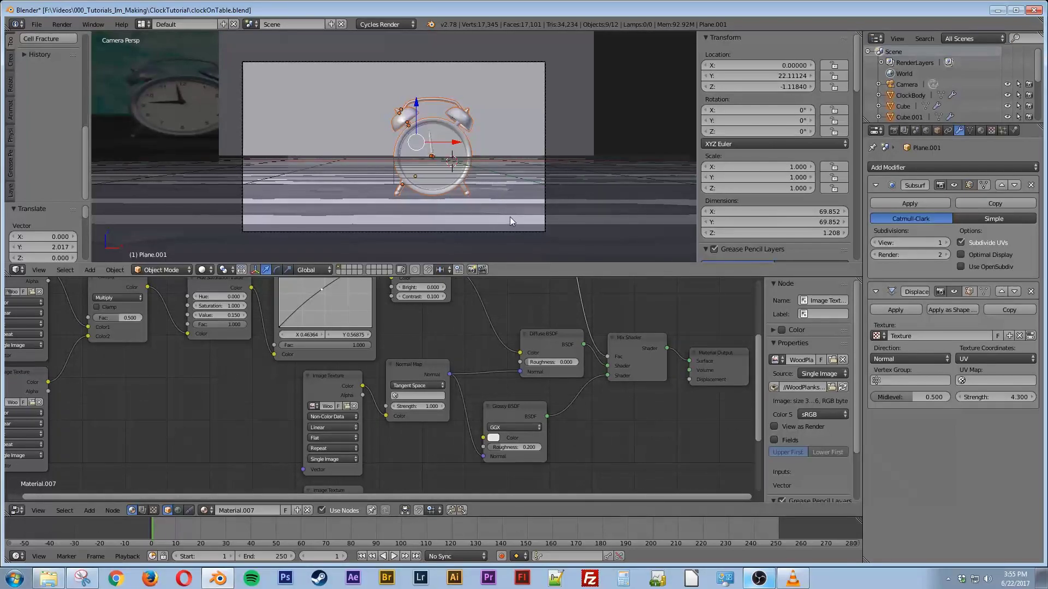
key(shift+z)
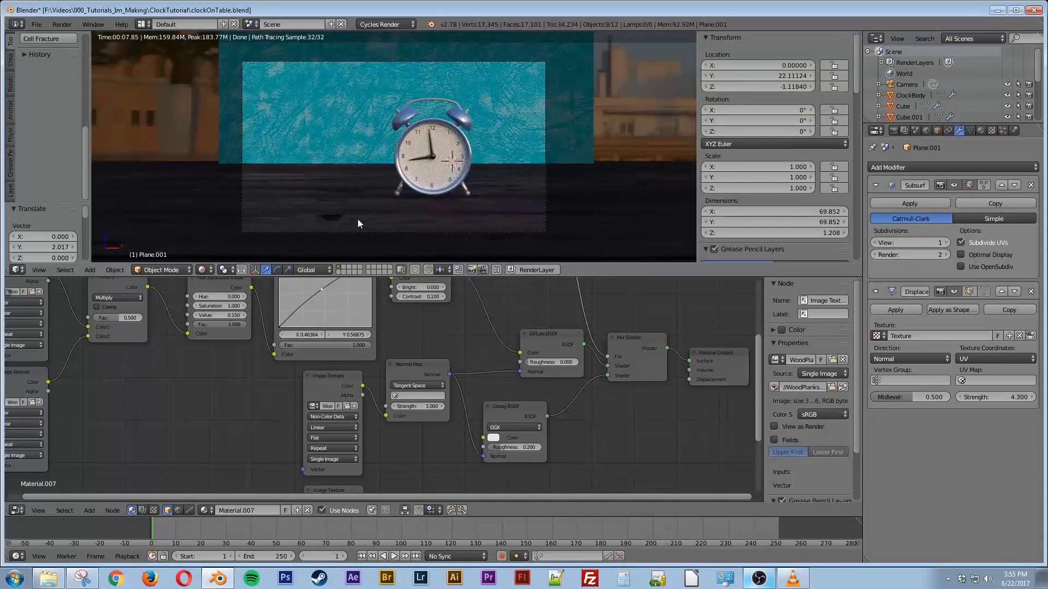
key(shift+z)
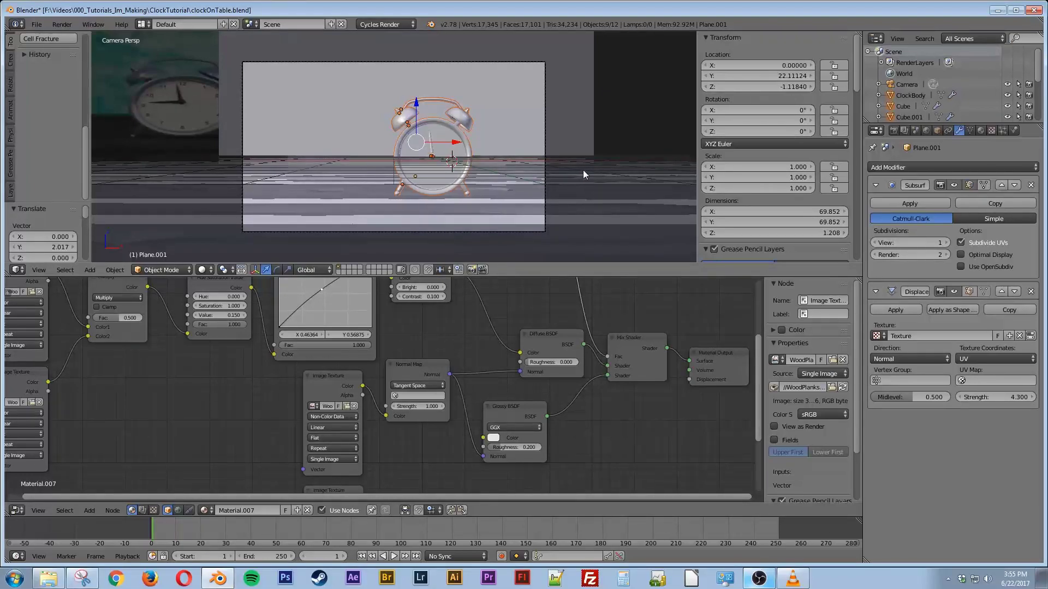
Set the camera's depth of field to focus on ClockBody and its aperture type to F-stop
click(908, 83)
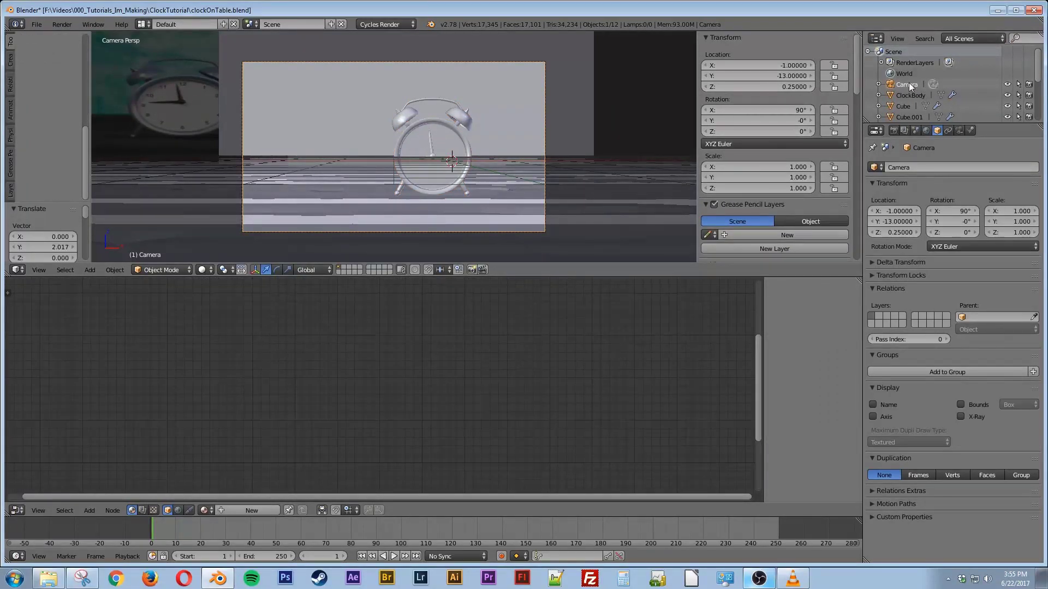
click(959, 131)
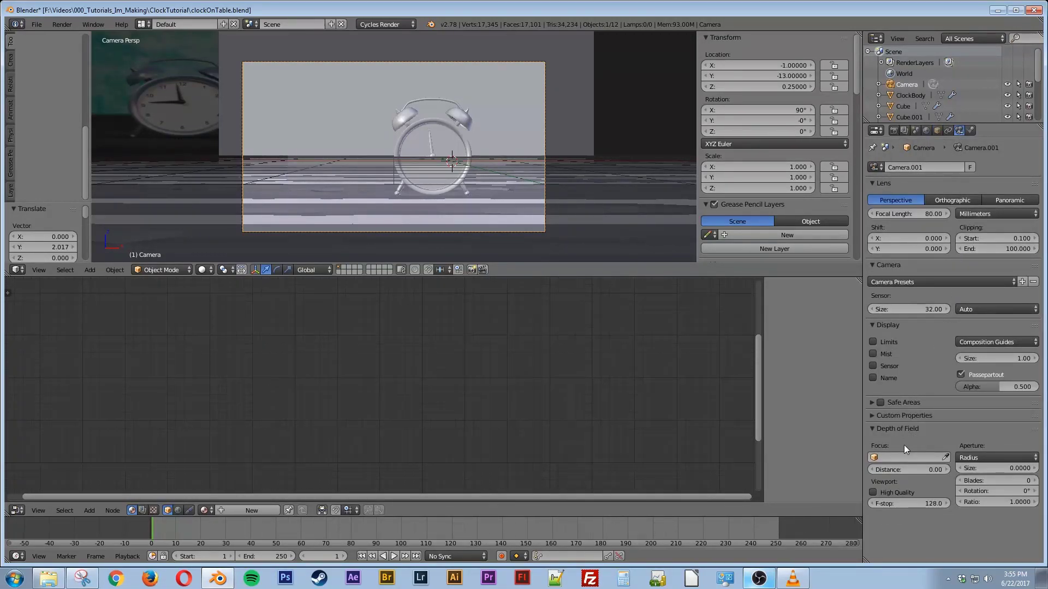
click(902, 457)
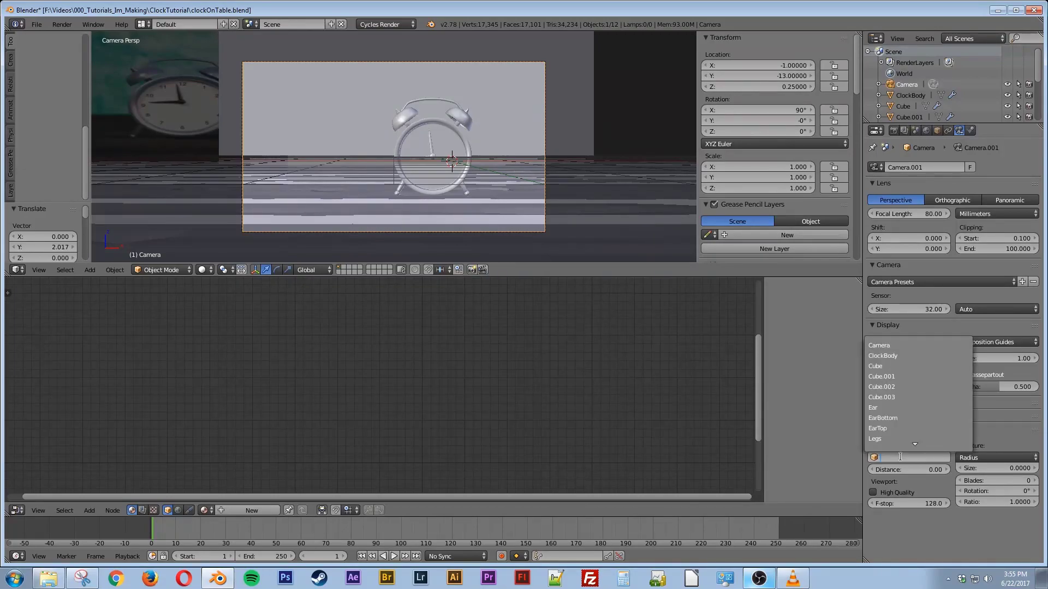
click(896, 356)
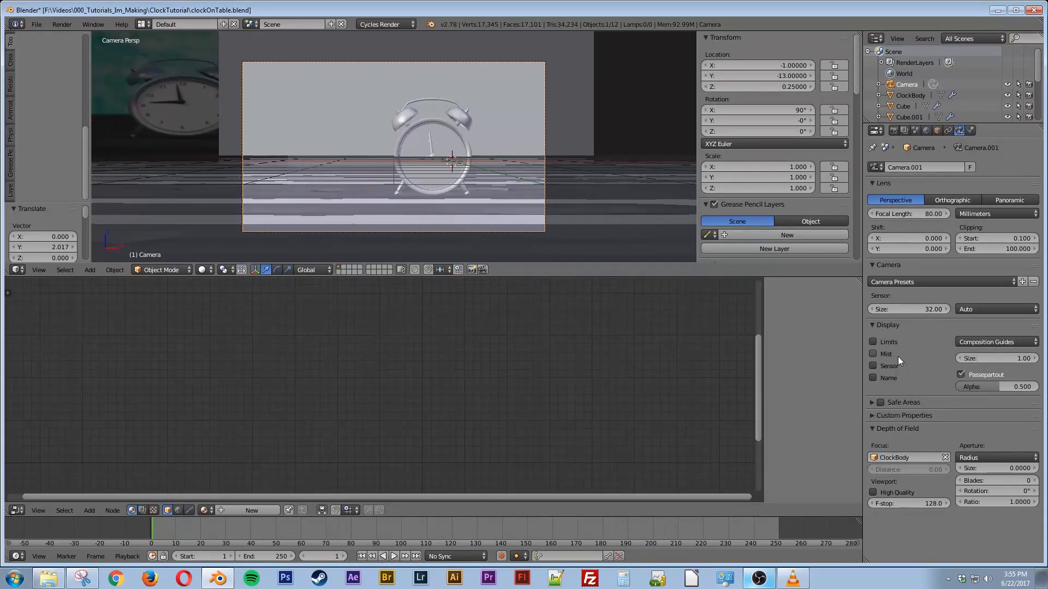
click(976, 457)
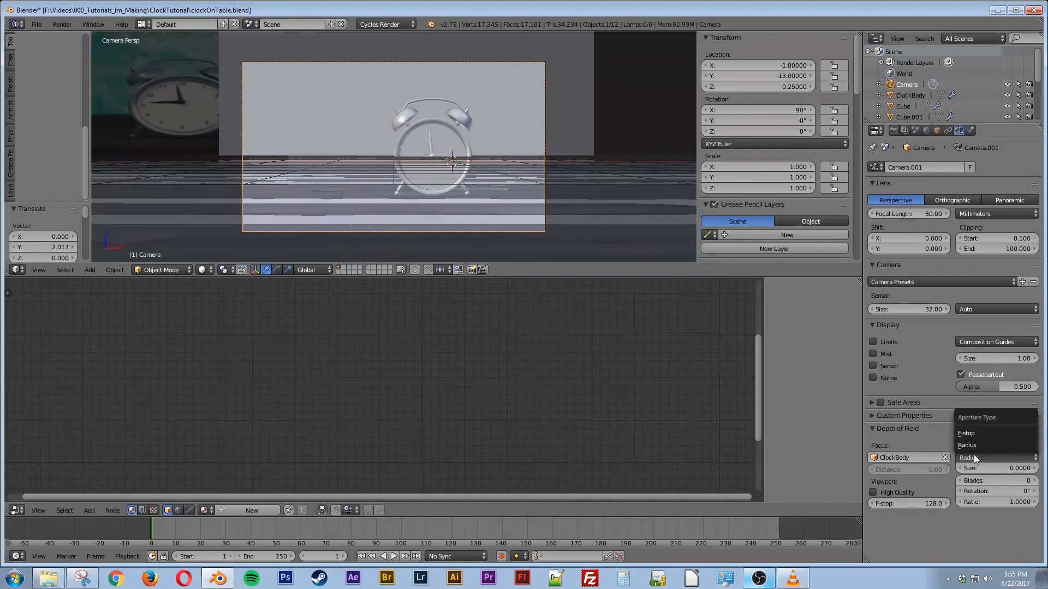
click(971, 433)
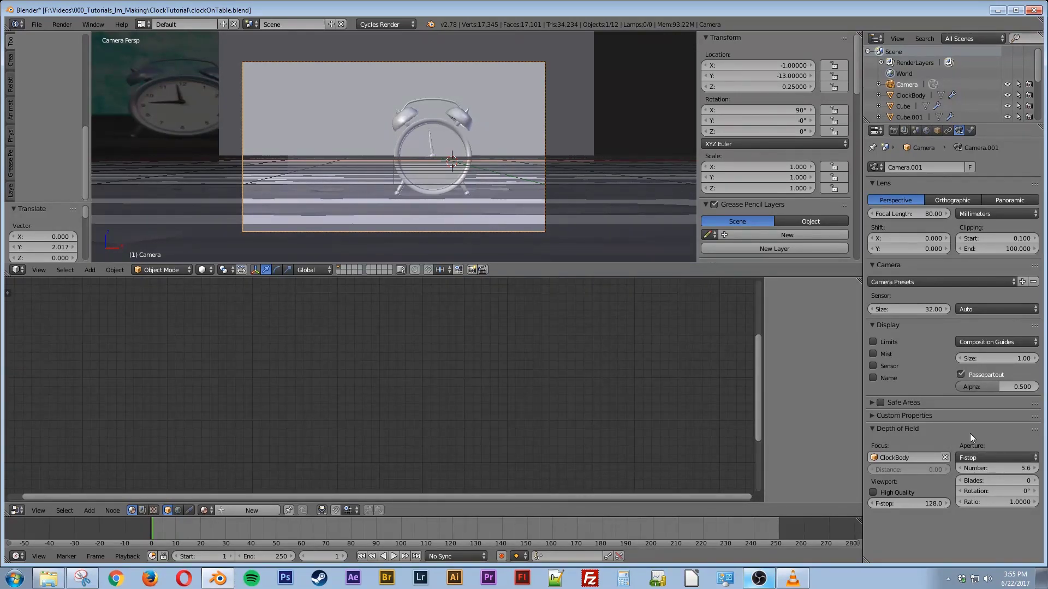
Try camera aperture F-stop numbers of 1.0, 0.5 and 0.3 while comparing the background blur in the rendered preview
click(978, 466)
text(1)
key(Return)
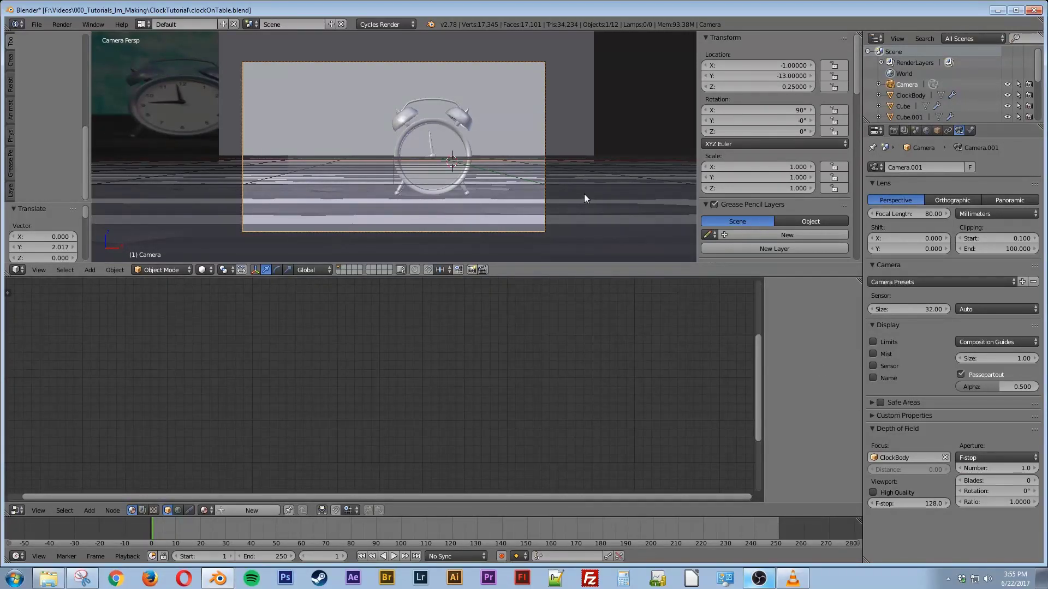
key(shift+z)
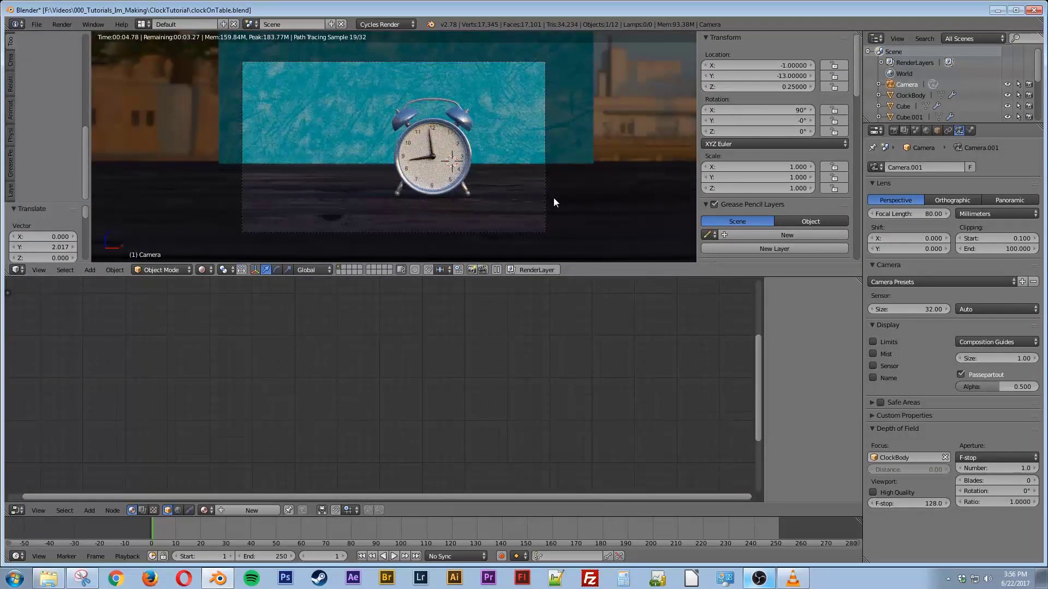
click(1006, 469)
text(0.5)
key(Return)
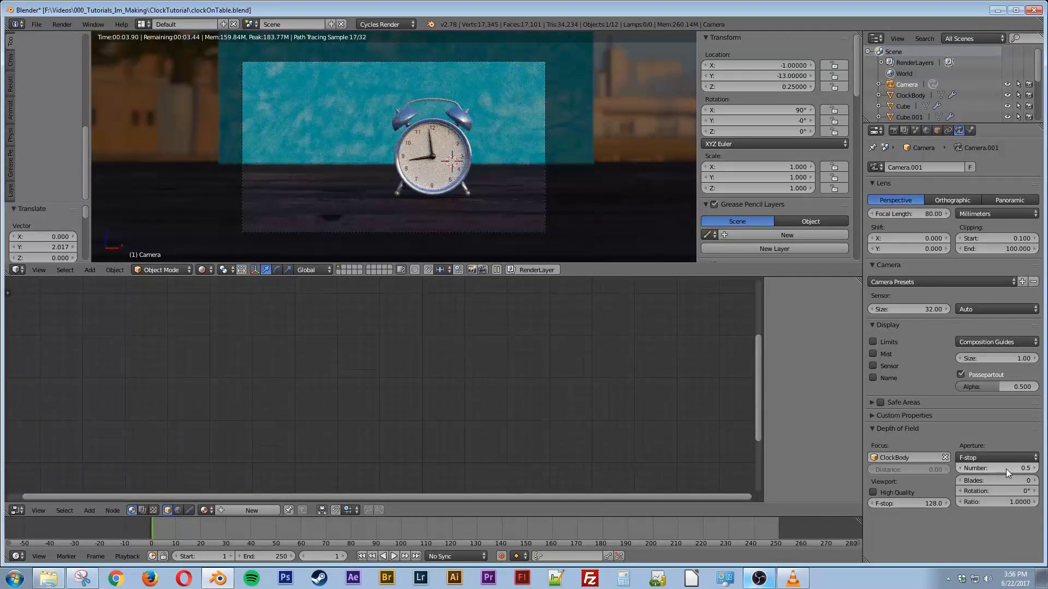
click(1006, 469)
key(BackSpace)
text(0.3)
key(Return)
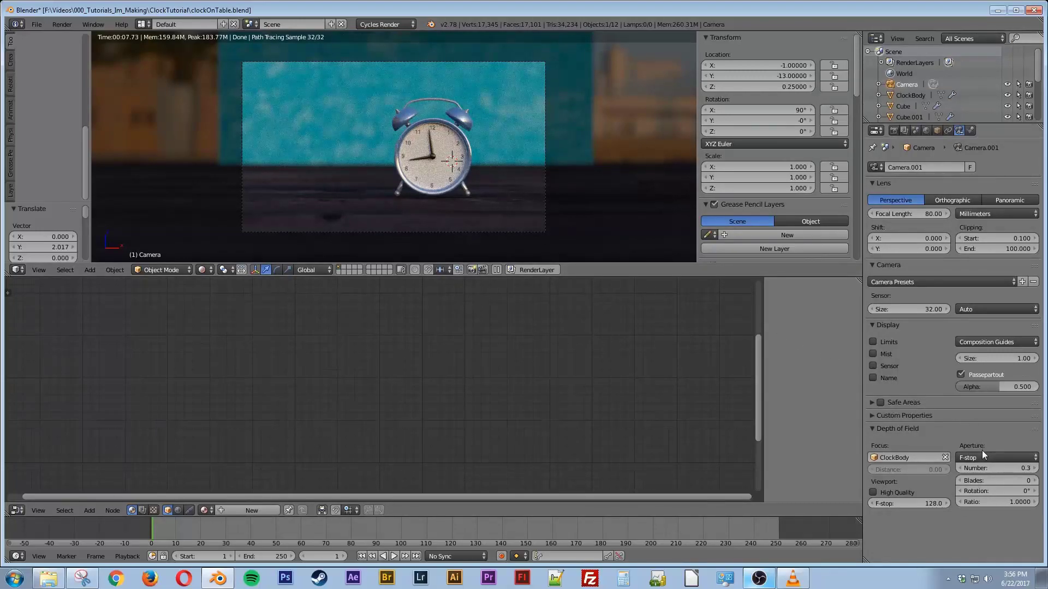
Set the camera's aperture F-stop number to 0.4 and check the blur before leaving the rendered preview
click(984, 469)
text(0.4)
key(Return)
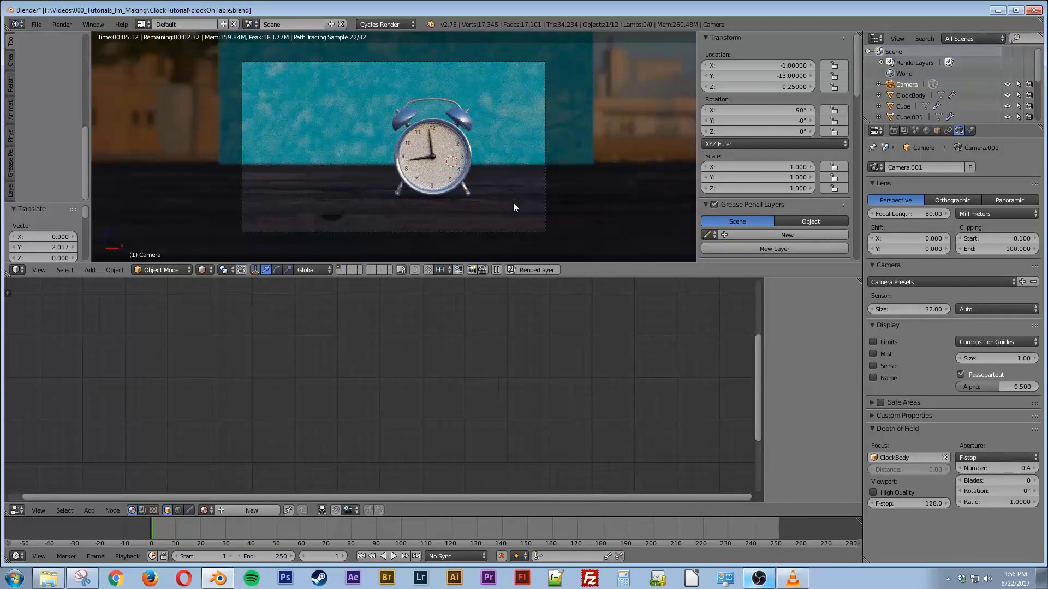
key(shift+z)
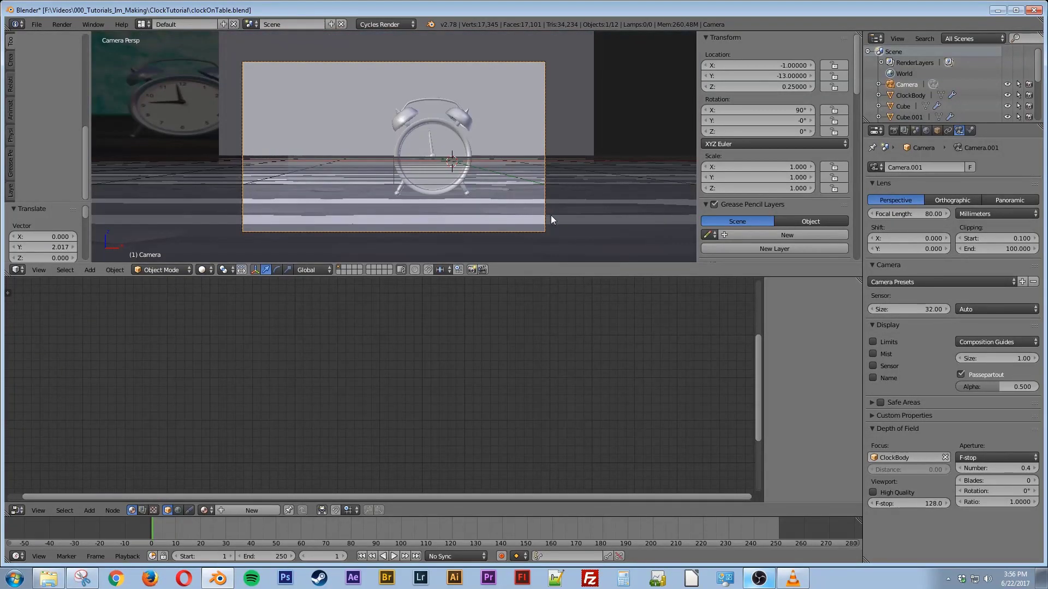
Lower the tabletop Displace modifier's Strength to 3.2
right_click(594, 218)
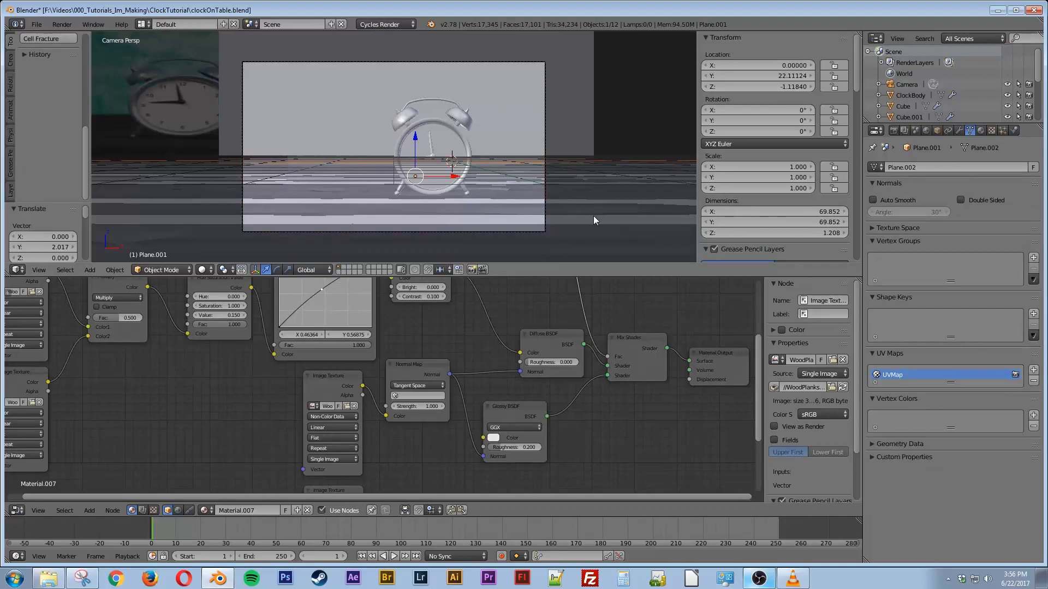
click(960, 132)
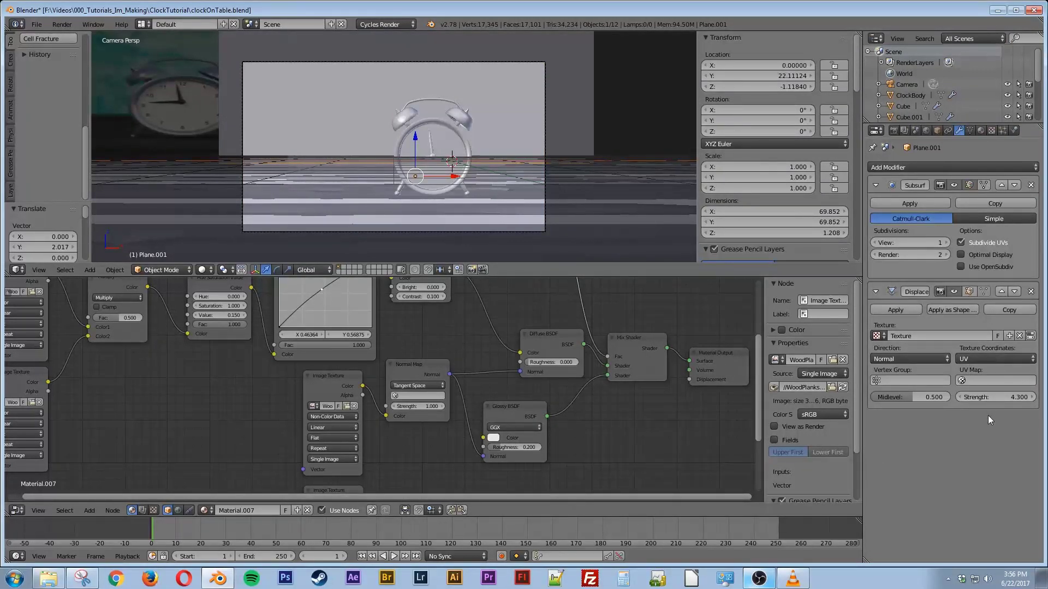
mouse_move(997, 398)
mouse_down()
mouse_move(986, 397)
mouse_move(995, 397)
mouse_up()
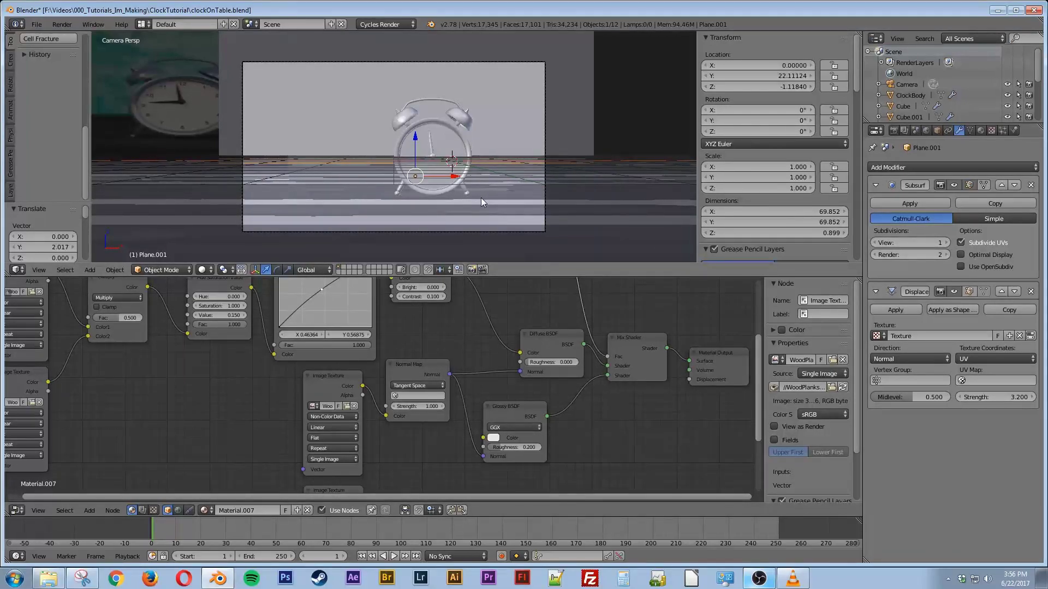
Raise the tabletop by about 0.024 along Z so it meets the clock's feet, and check the contact in the rendered preview
key(KP_1)
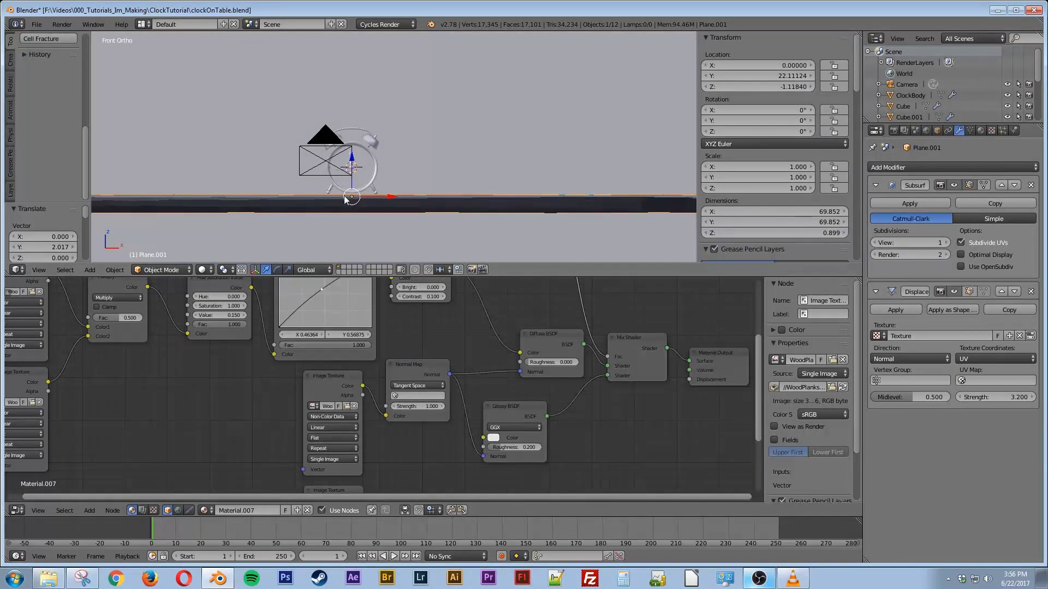
scroll(321, 199, up, 8)
shift+middle_drag(320, 205, 429, 120)
scroll(357, 215, up, 2)
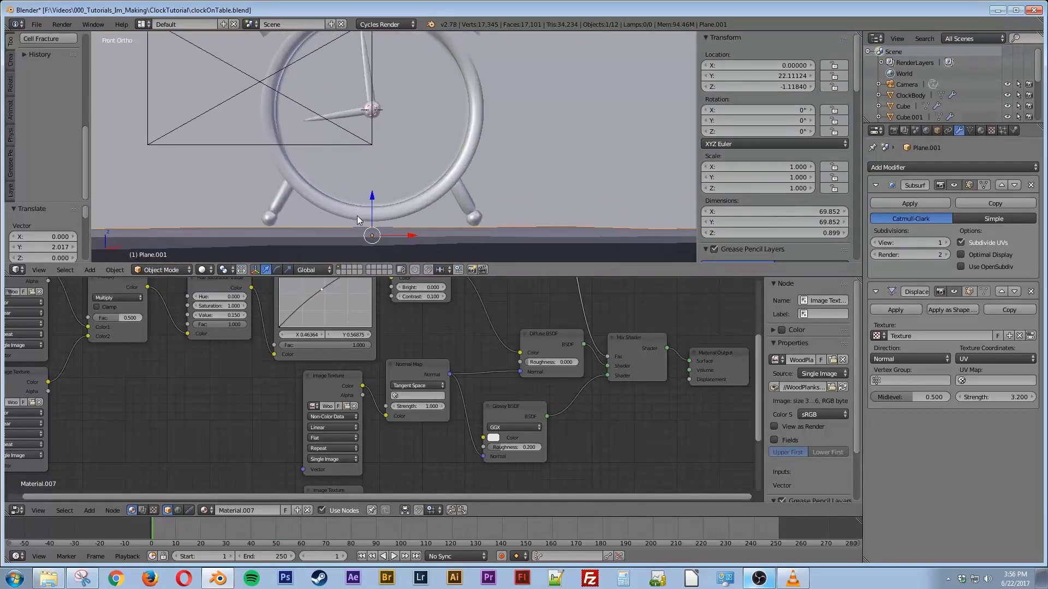
shift+middle_drag(357, 215, 375, 178)
drag(389, 177, 389, 172)
key(KP_0)
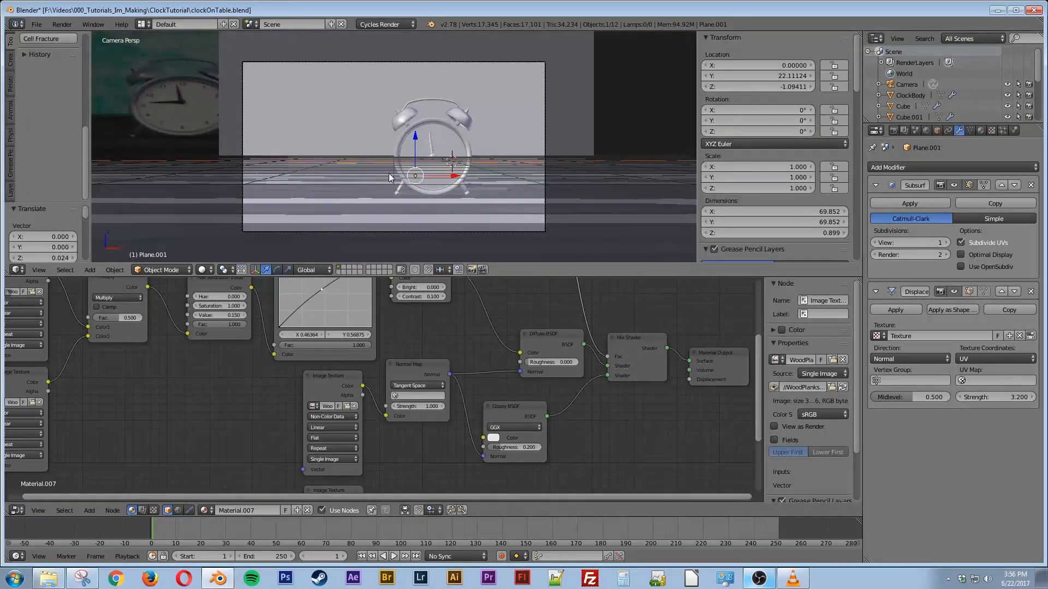
key(shift+z)
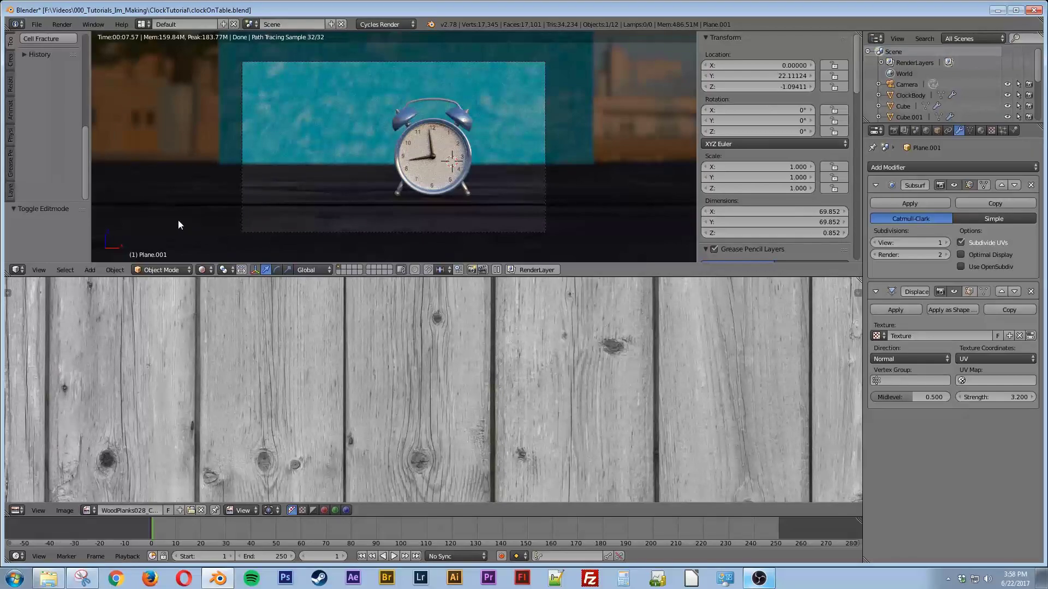
key(shift+z)
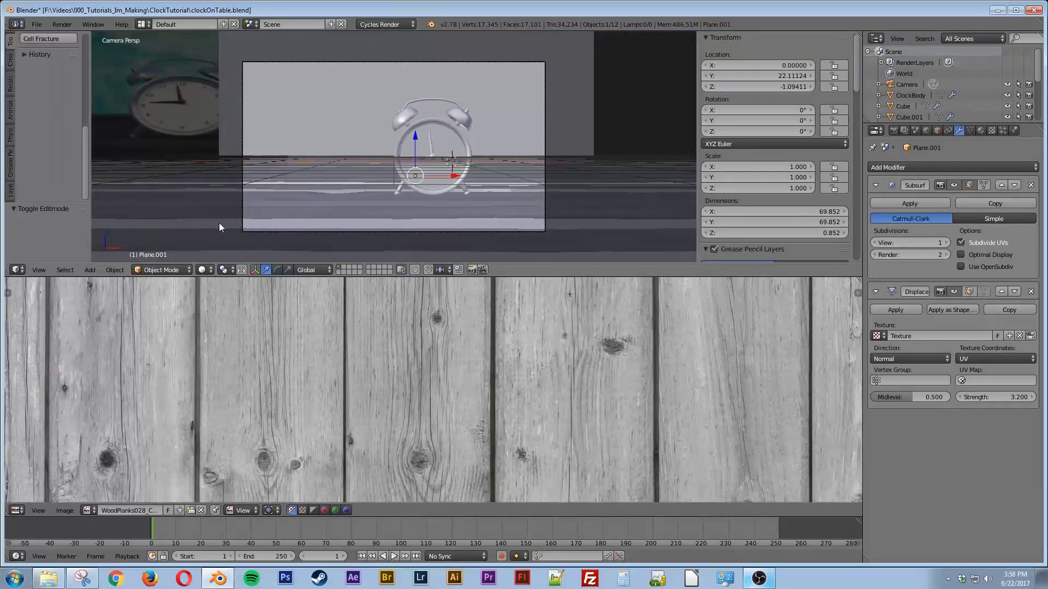
Enlarge the 3D view over the image editor and add a Sun lamp to the scene
drag(8, 273, 22, 382)
middle_drag(558, 366, 423, 299)
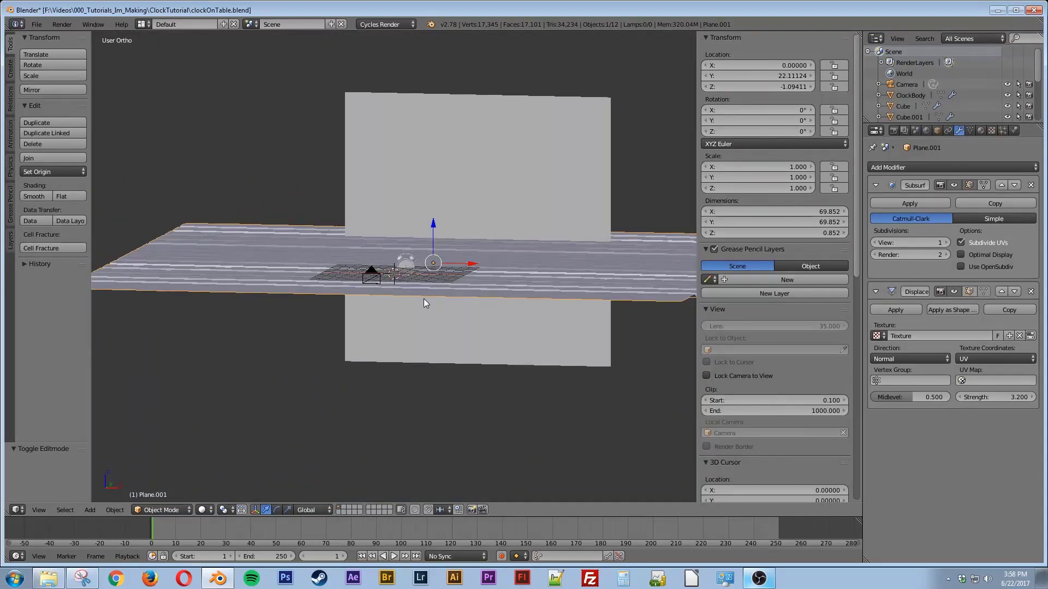
key(shift+a)
mouse_move(428, 298)
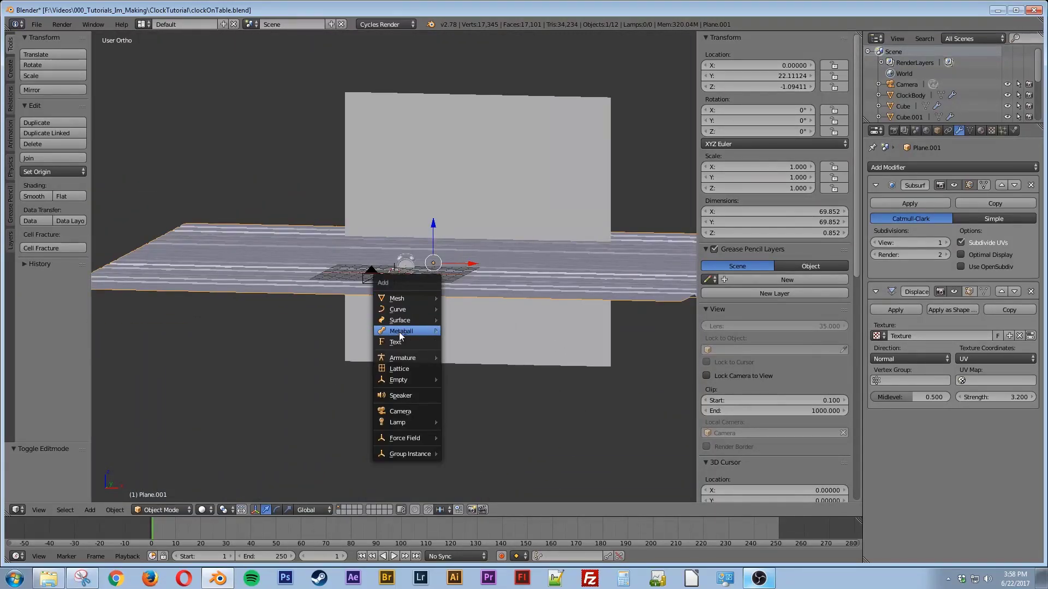
mouse_move(406, 421)
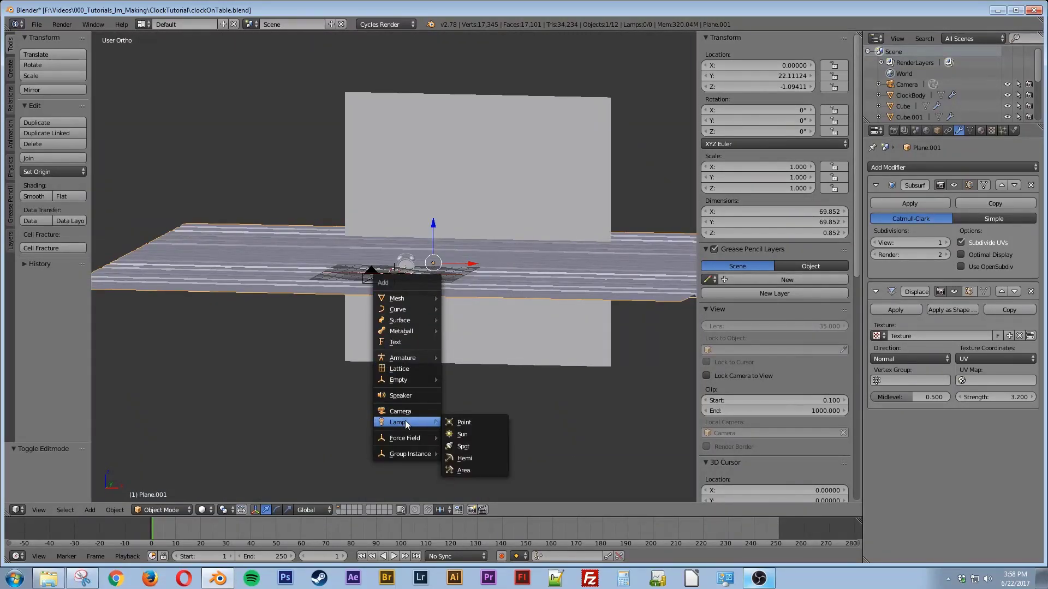
click(467, 435)
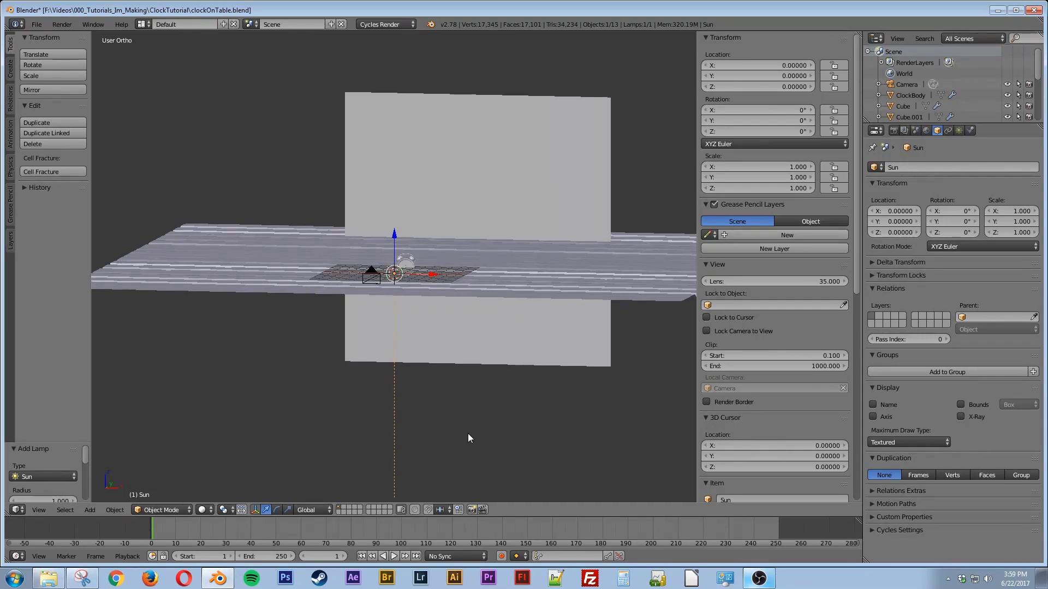
Place the Sun lamp above and beside the clock at about X -9.85, Y -2.57, Z 10.75
key(KP_1)
drag(404, 232, 353, 173)
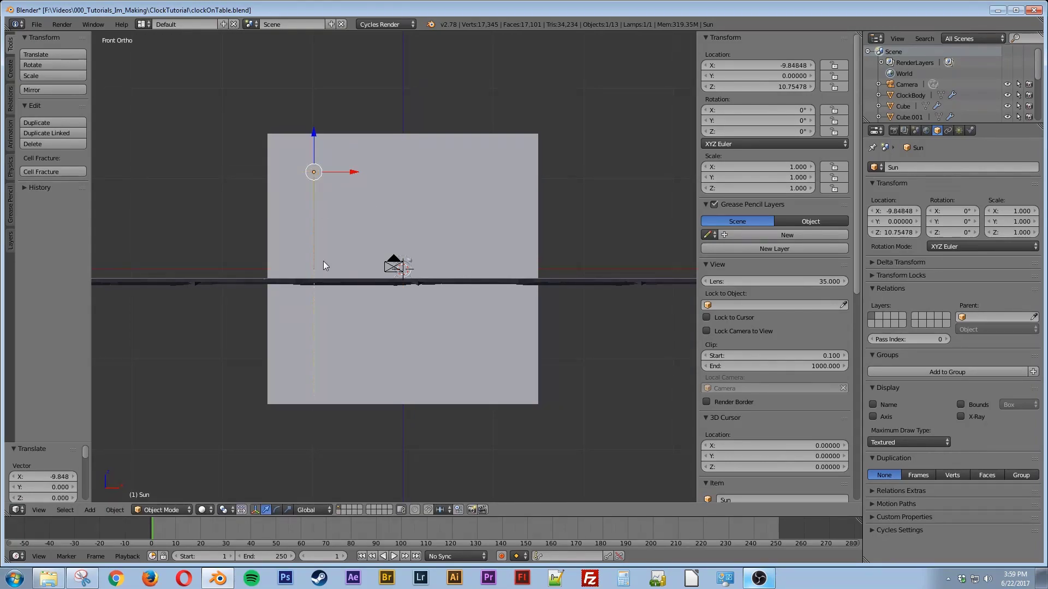
middle_drag(436, 219, 376, 244)
drag(335, 157, 373, 266)
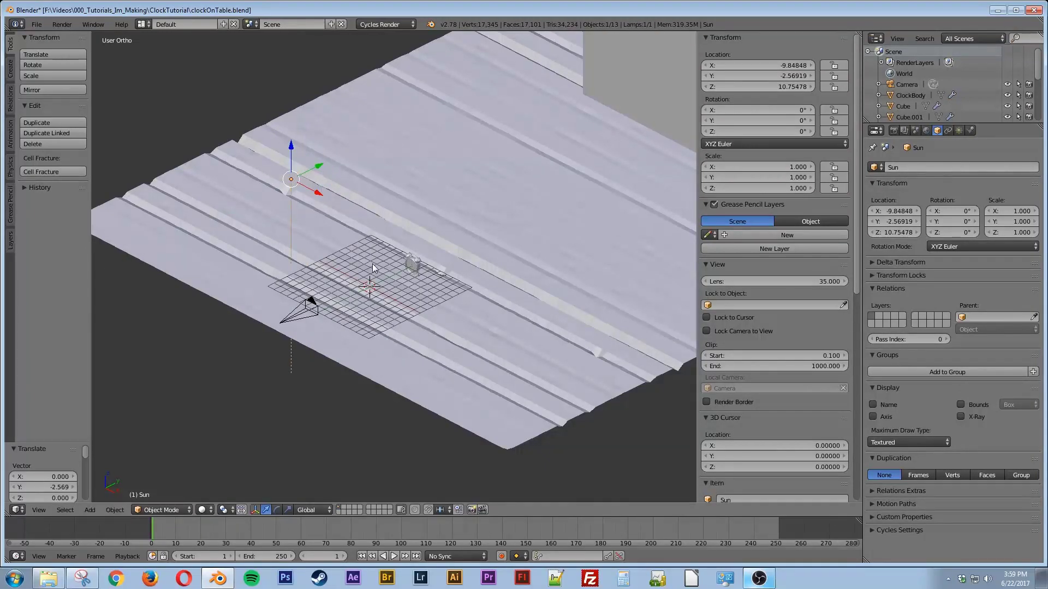
Aim the Sun lamp toward the clock, rotating it about -42.5° in front view and -43.3° in top view, and move it to Y about -4.38
key(KP_1)
key(r)
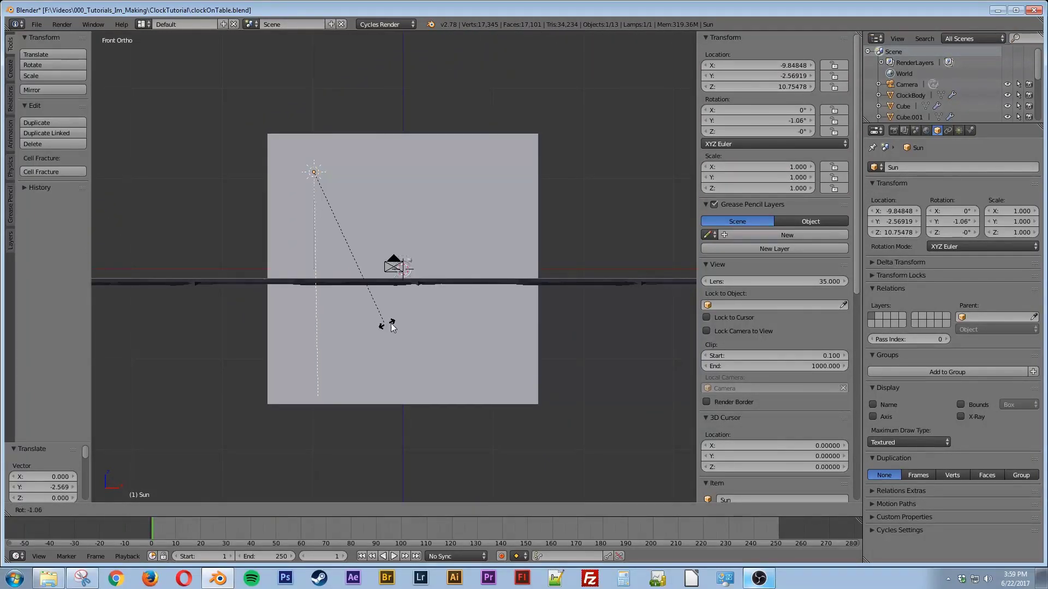
click(501, 254)
key(KP_7)
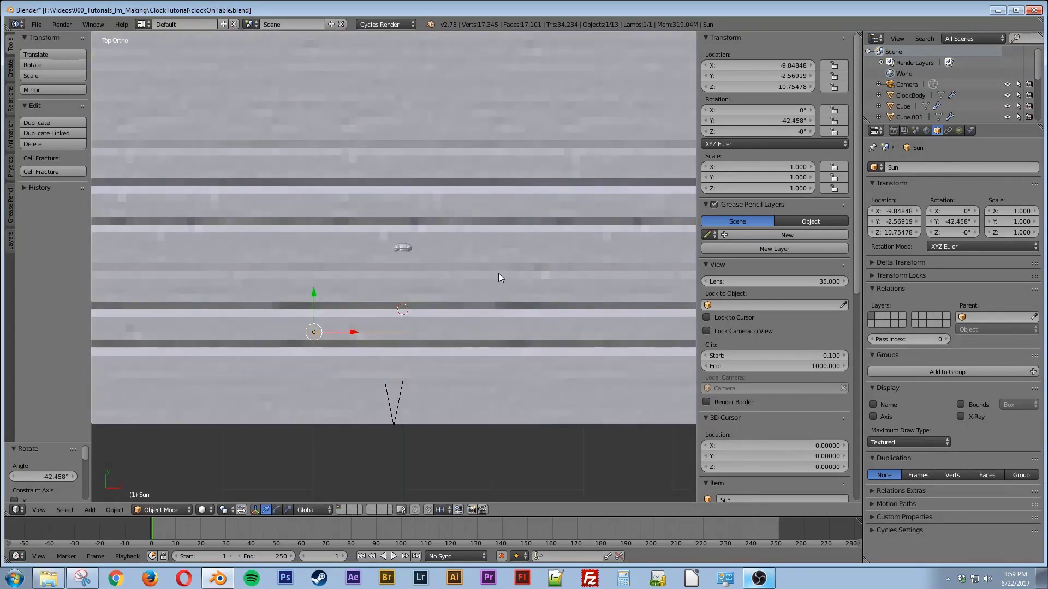
drag(305, 296, 314, 312)
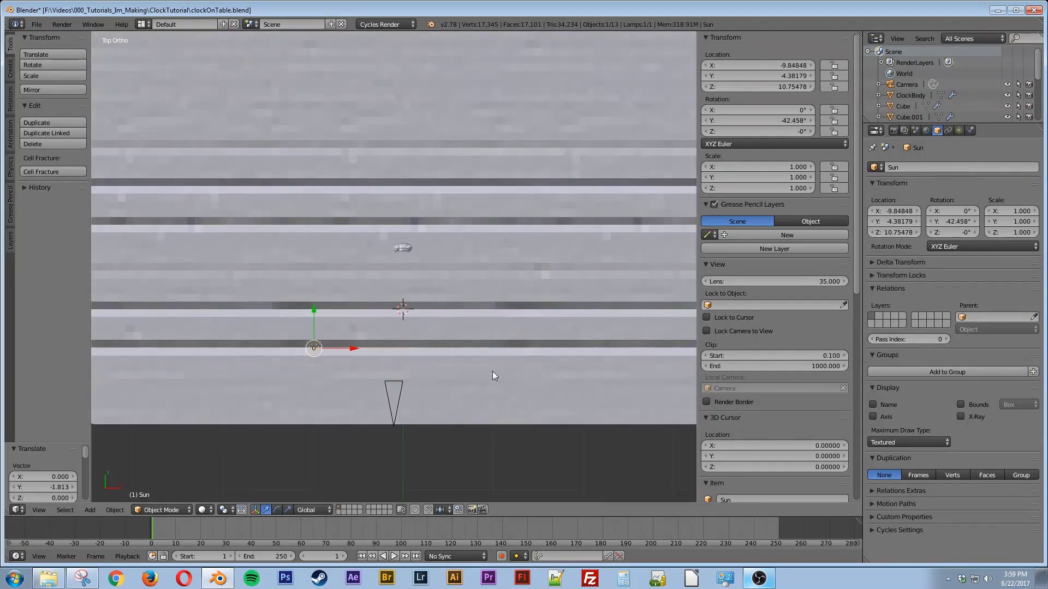
key(r)
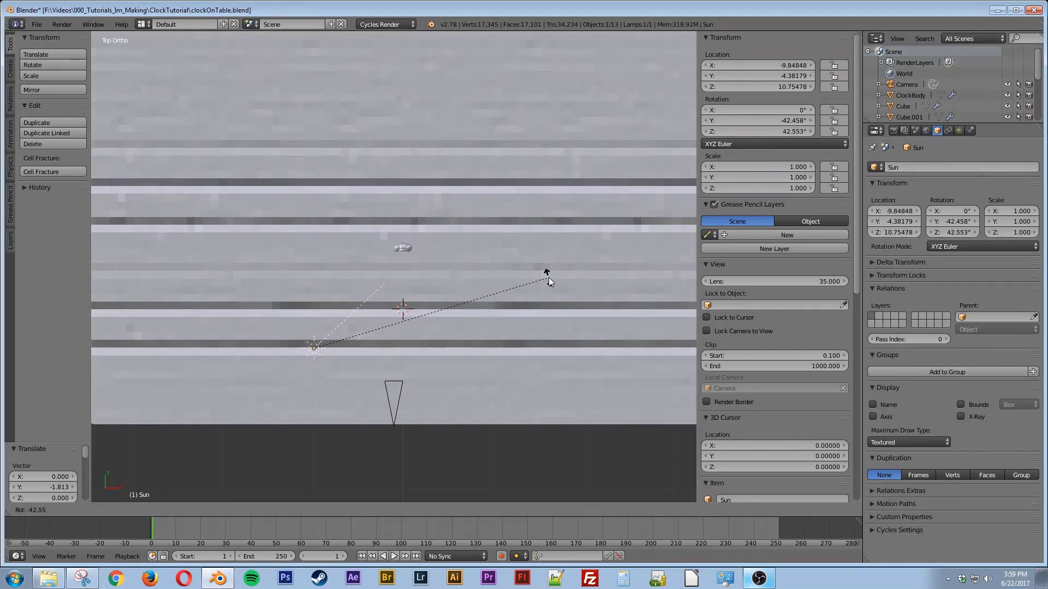
click(548, 276)
Refine the Sun lamp's aim at the clock by rotating it about -7.6° in front view and -10.2° in side view
key(KP_3)
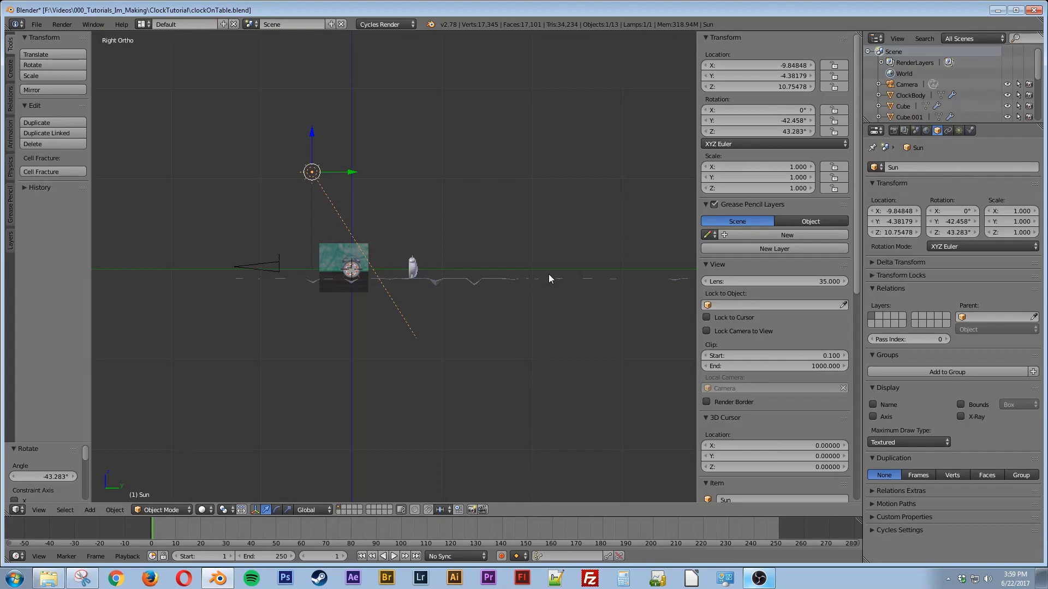
key(KP_1)
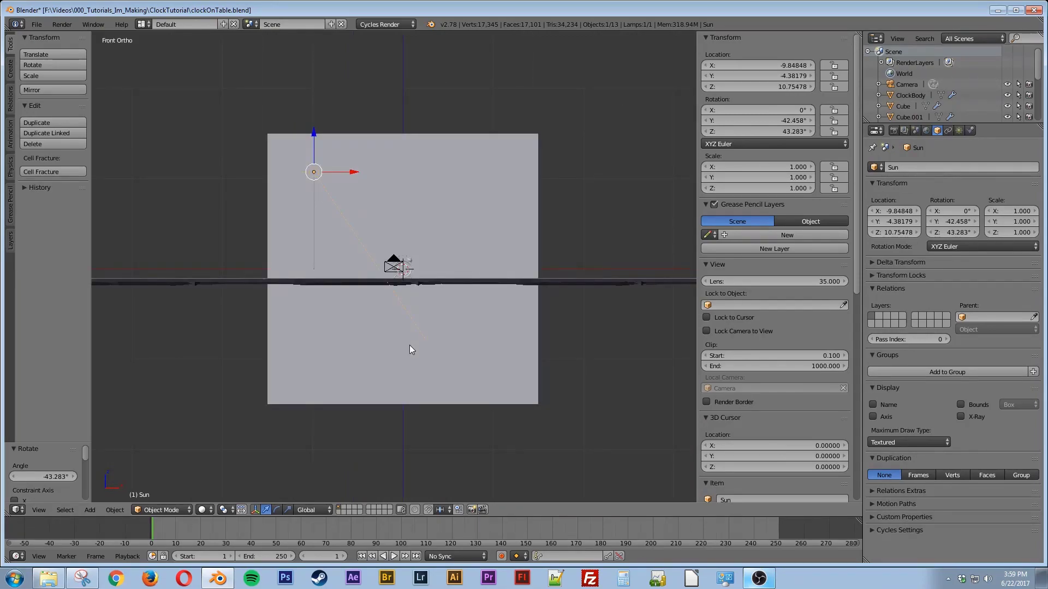
key(r)
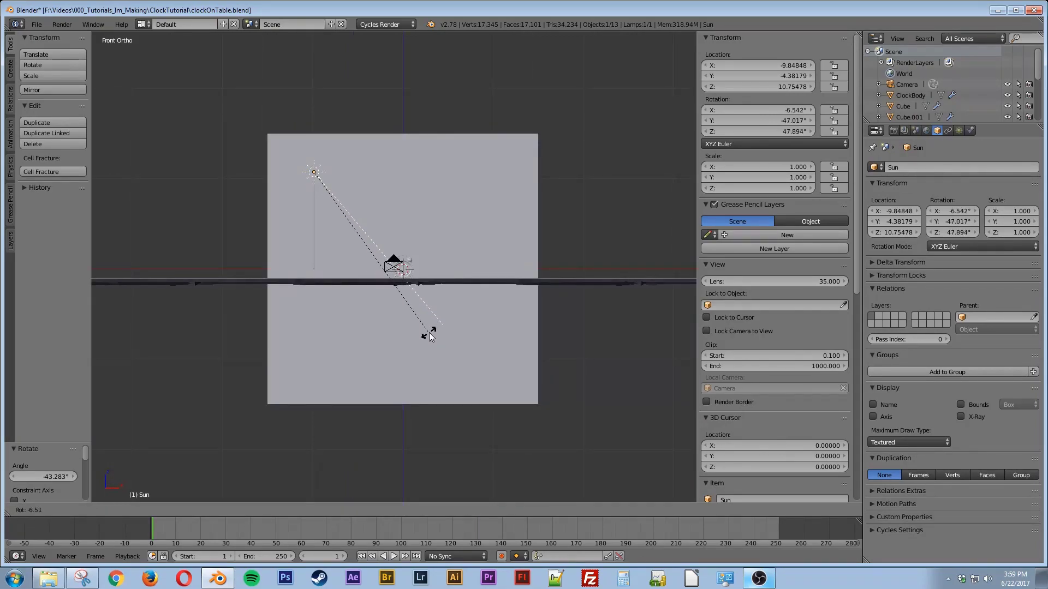
click(431, 329)
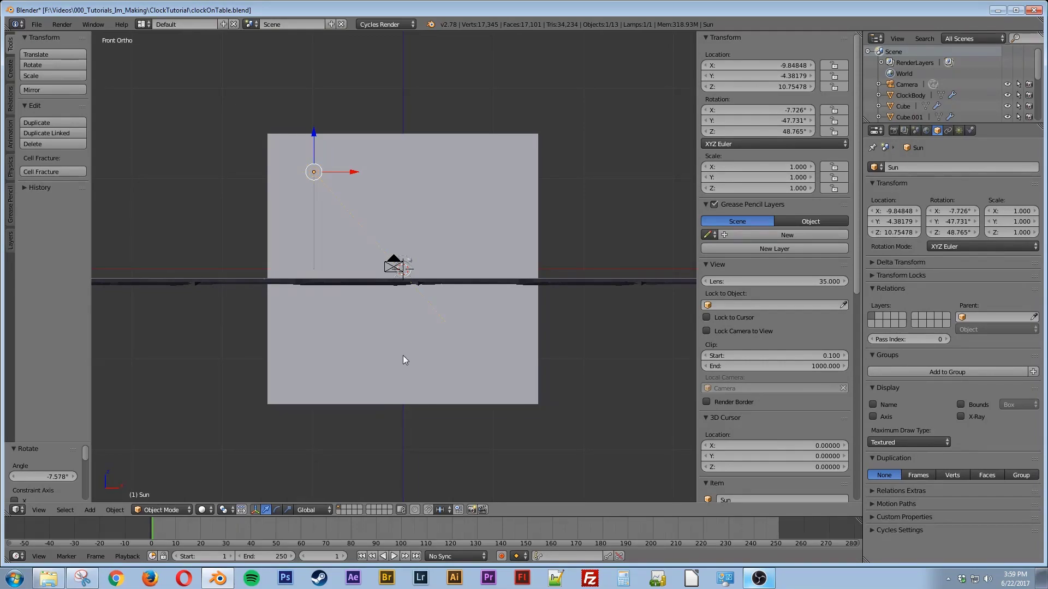
key(KP_3)
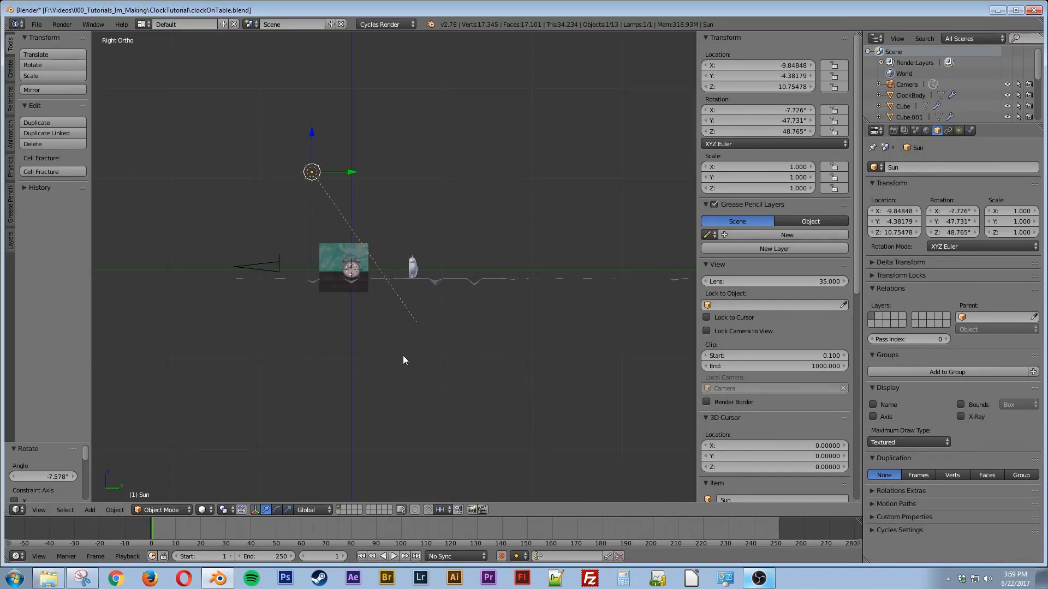
key(r)
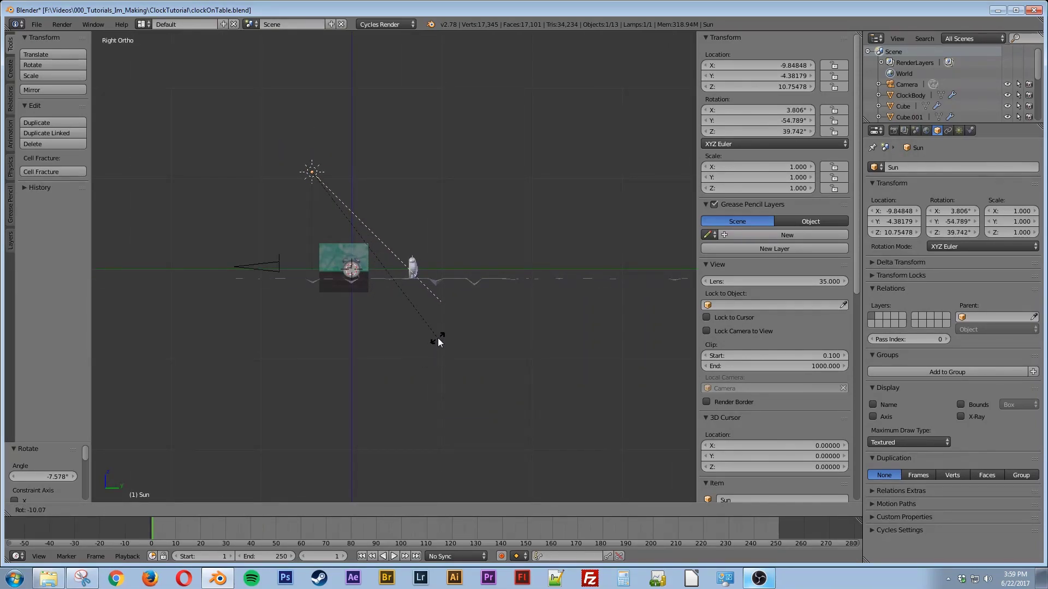
click(438, 338)
middle_drag(384, 306, 460, 322)
Preview the lighting rendered through the camera and set the Sun lamp's Strength to 2
key(KP_0)
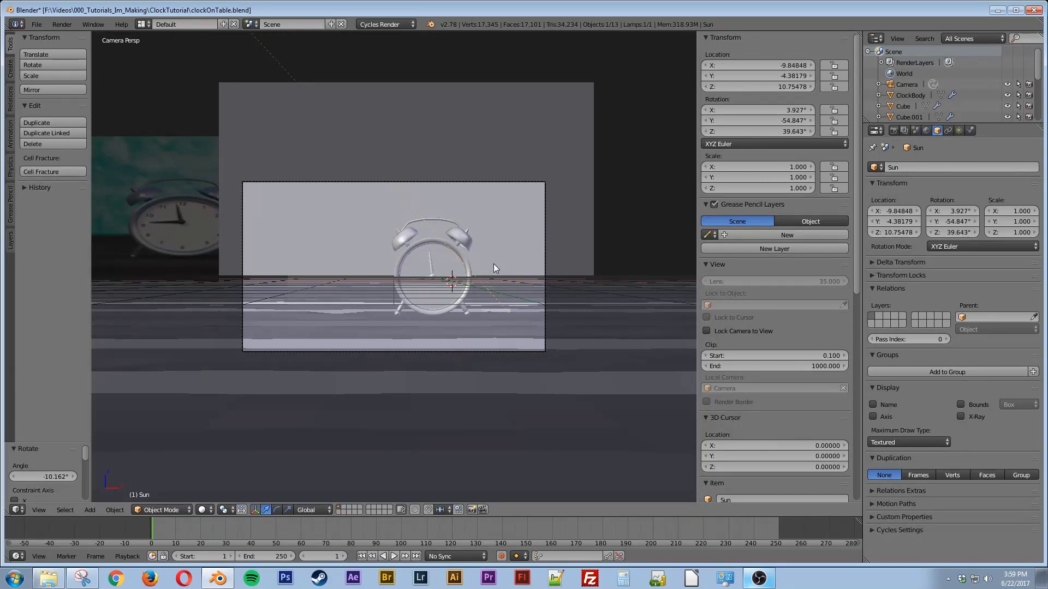
key(shift+z)
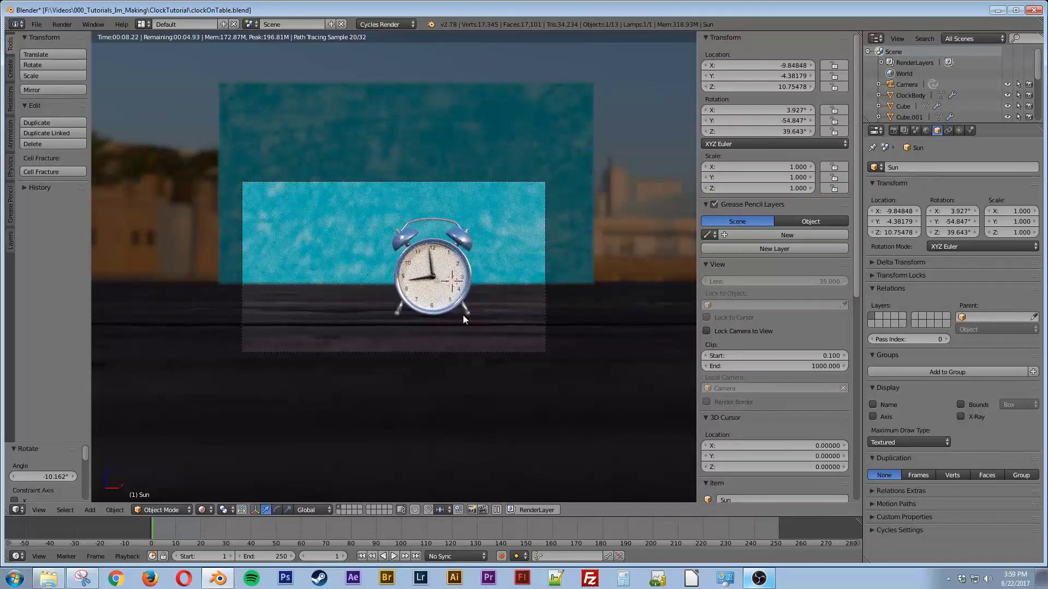
click(959, 130)
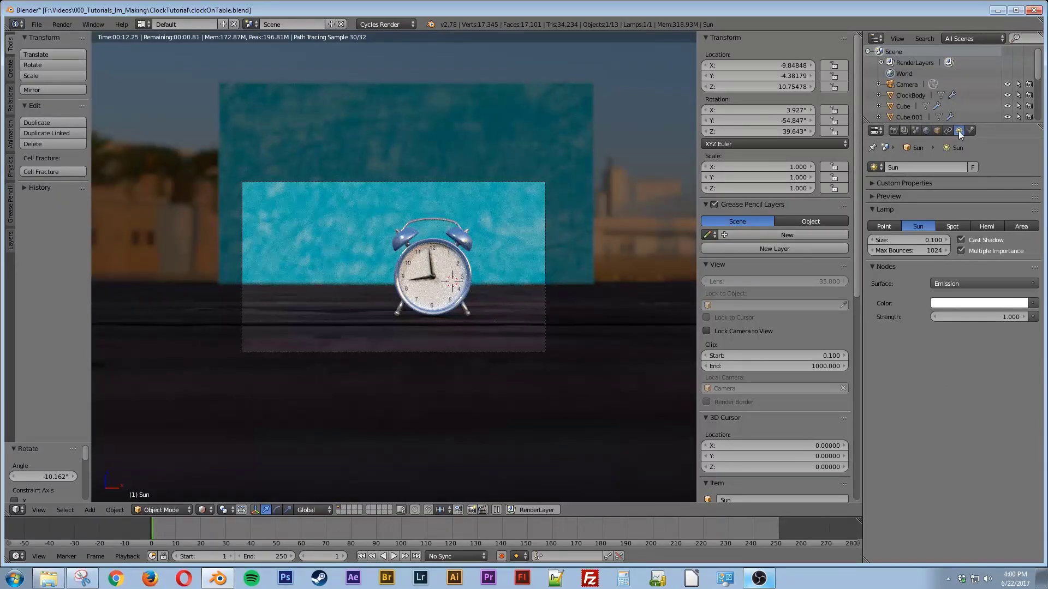
click(979, 315)
text(2)
key(Return)
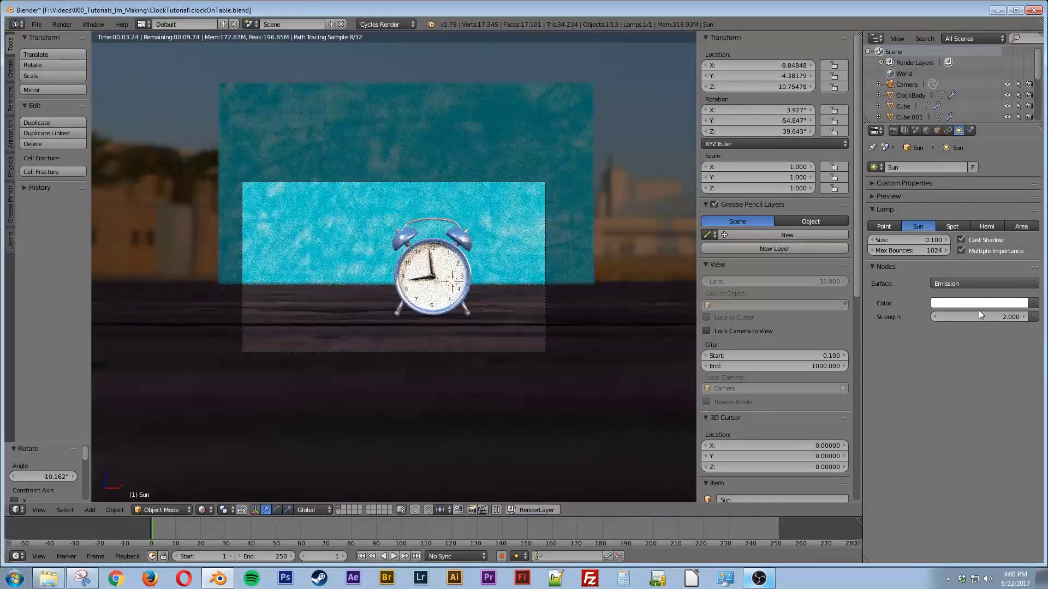
Change the Sun lamp's color to a warm yellow-orange and check the clock up close in the rendered preview
click(972, 304)
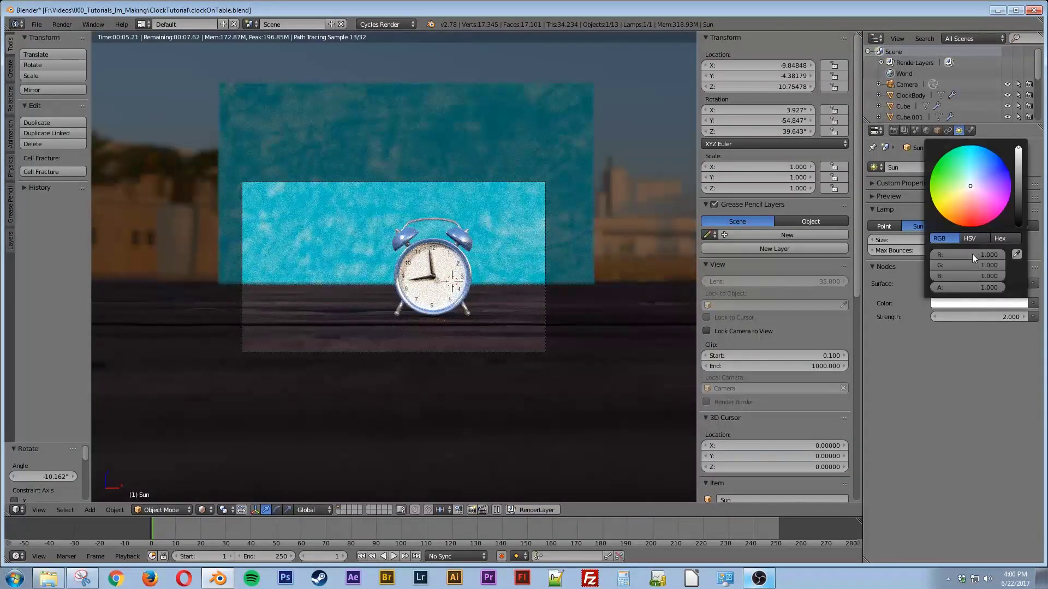
click(964, 193)
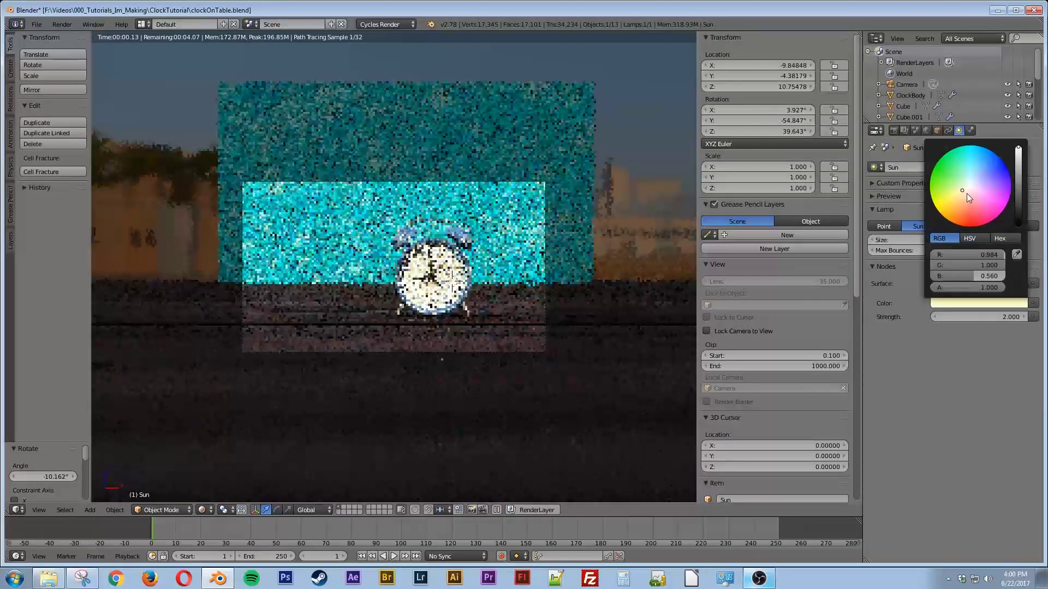
drag(963, 194, 957, 203)
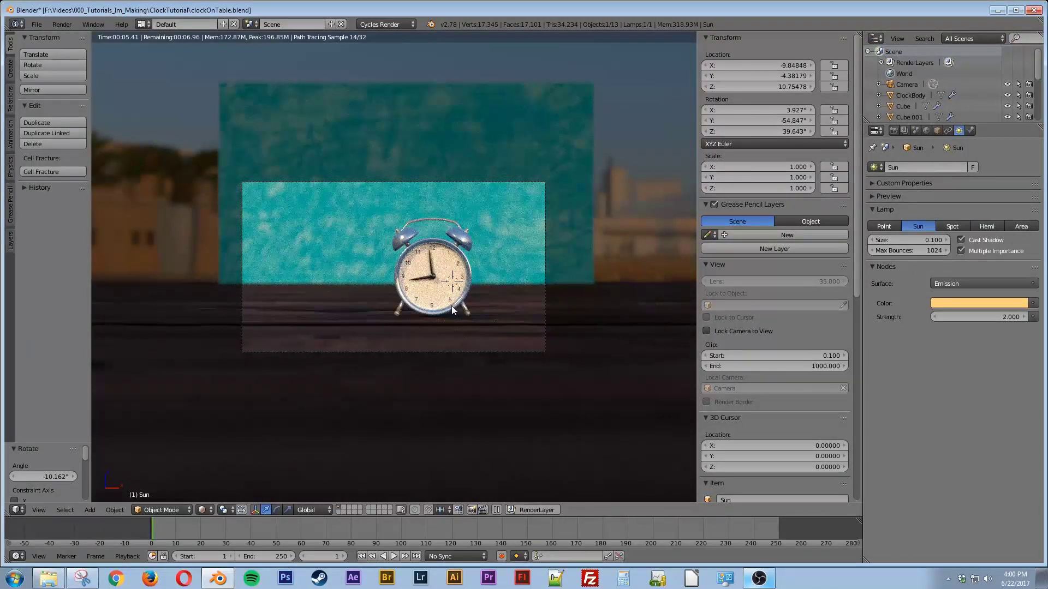
scroll(451, 306, down, 1)
scroll(451, 305, up, 2)
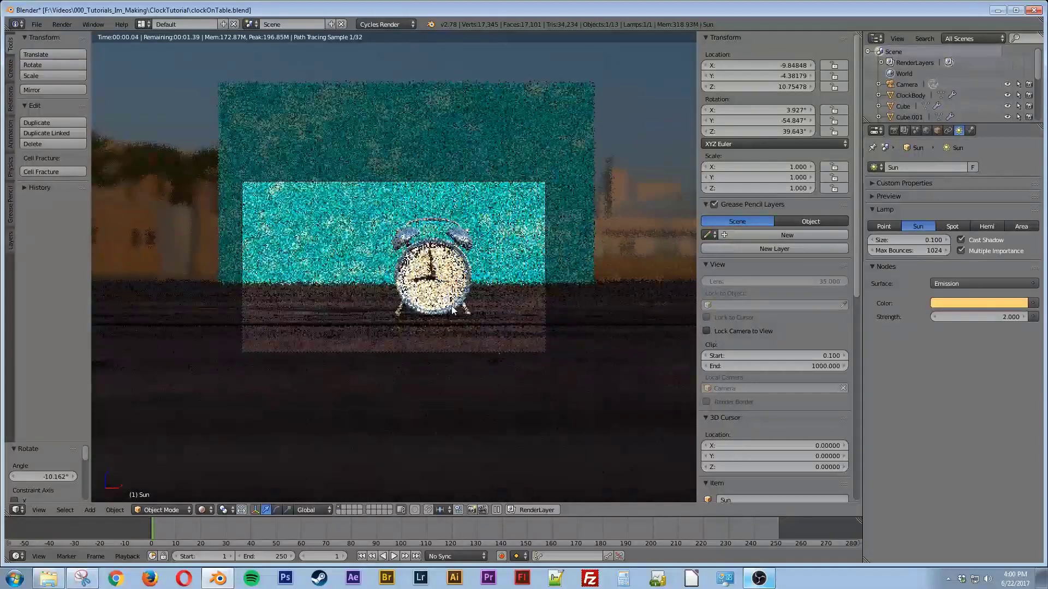
scroll(451, 306, up, 2)
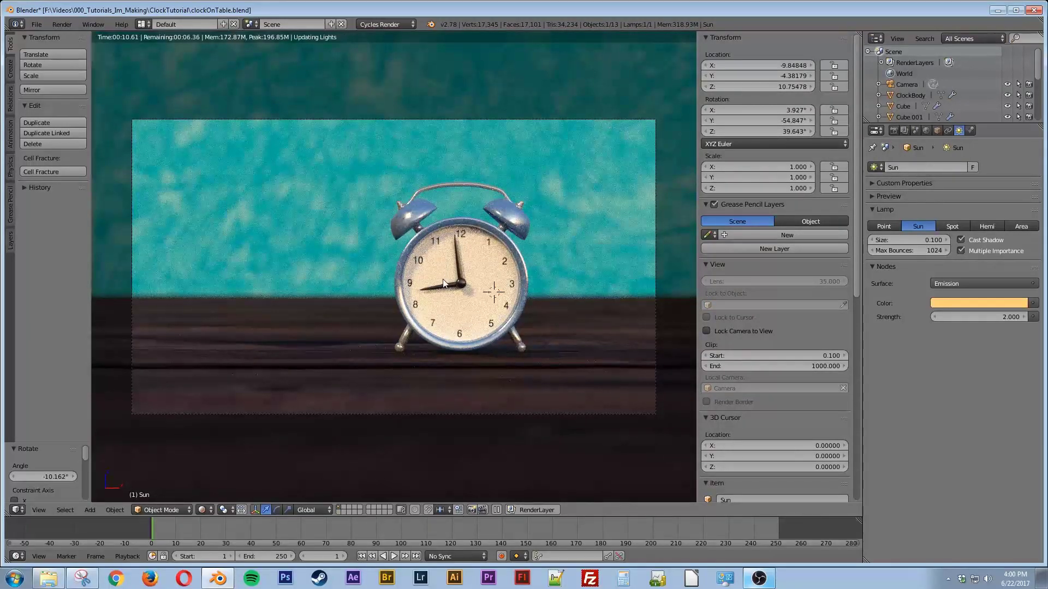
key(shift+z)
Rotate the Sun lamp about 5.6° in front view and 1.7° in top view, and move it to Y about -5.29
mouse_move(448, 321)
middle_down()
mouse_move(441, 348)
mouse_move(393, 370)
middle_up()
key(KP_1)
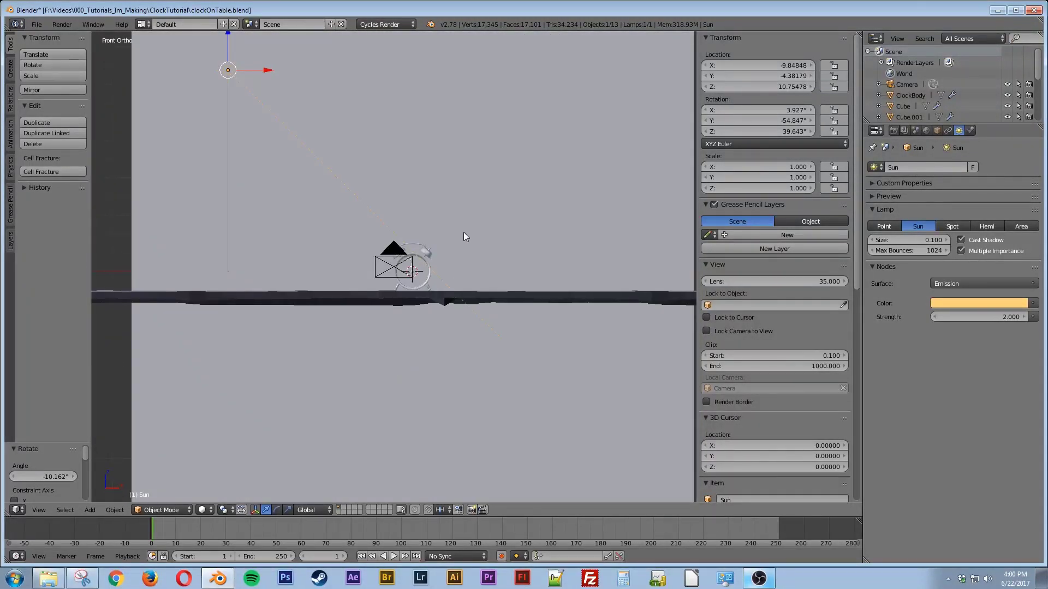
key(r)
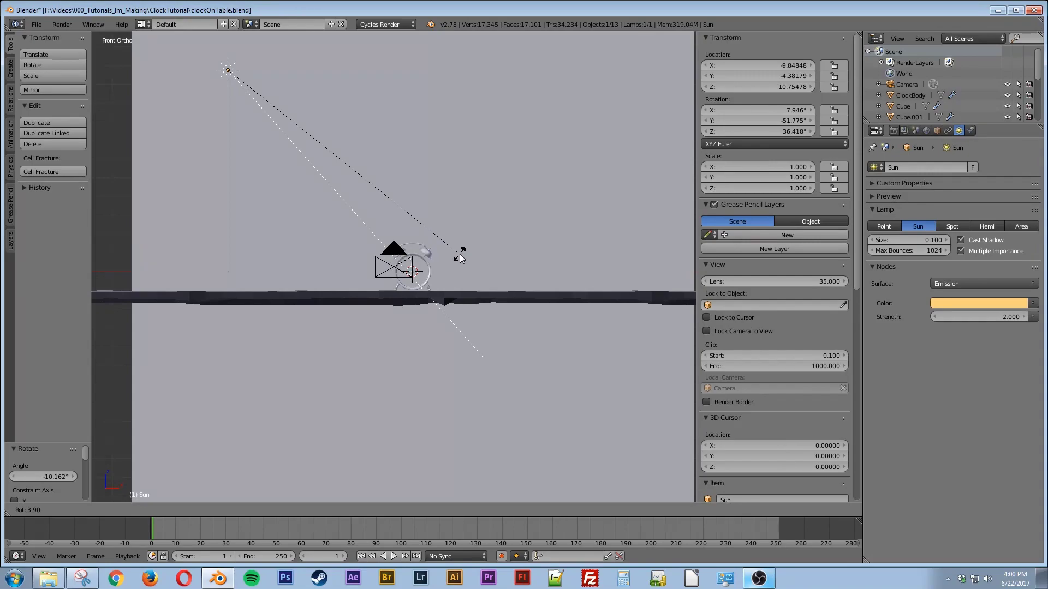
click(451, 262)
key(KP_3)
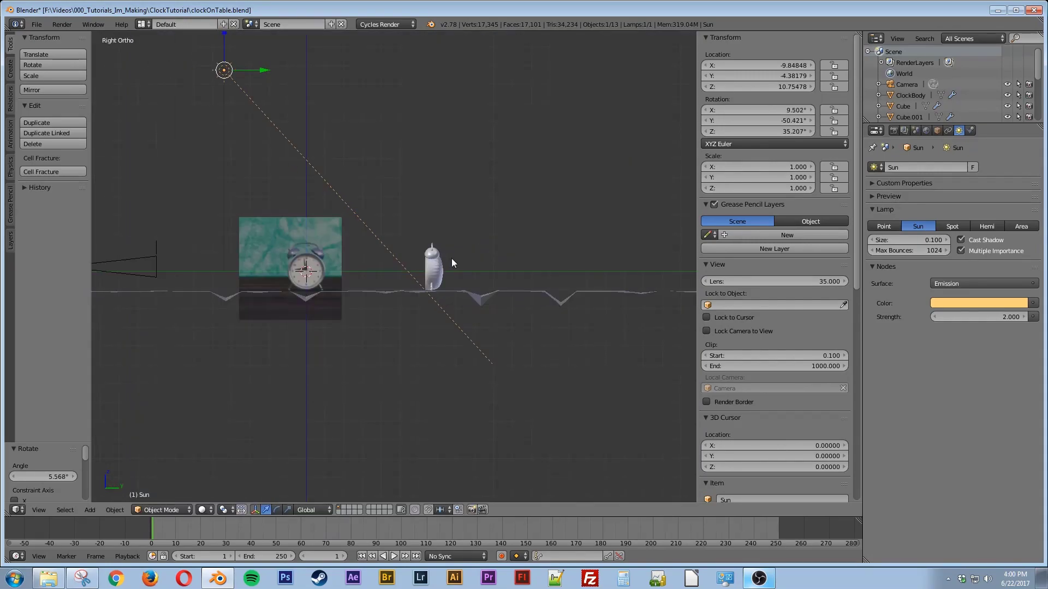
drag(254, 70, 238, 68)
key(KP_7)
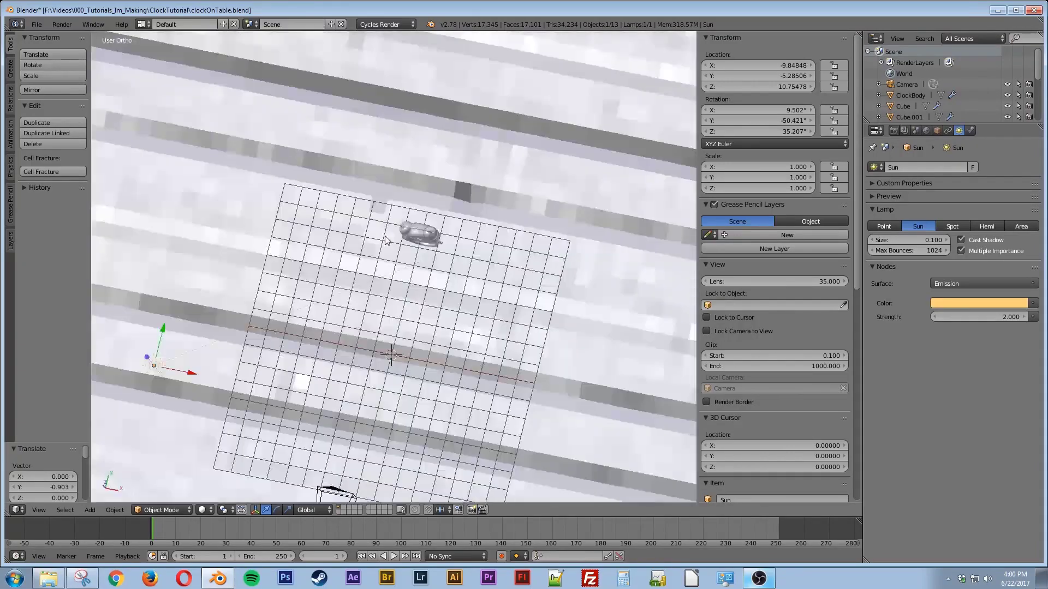
key(r)
click(440, 254)
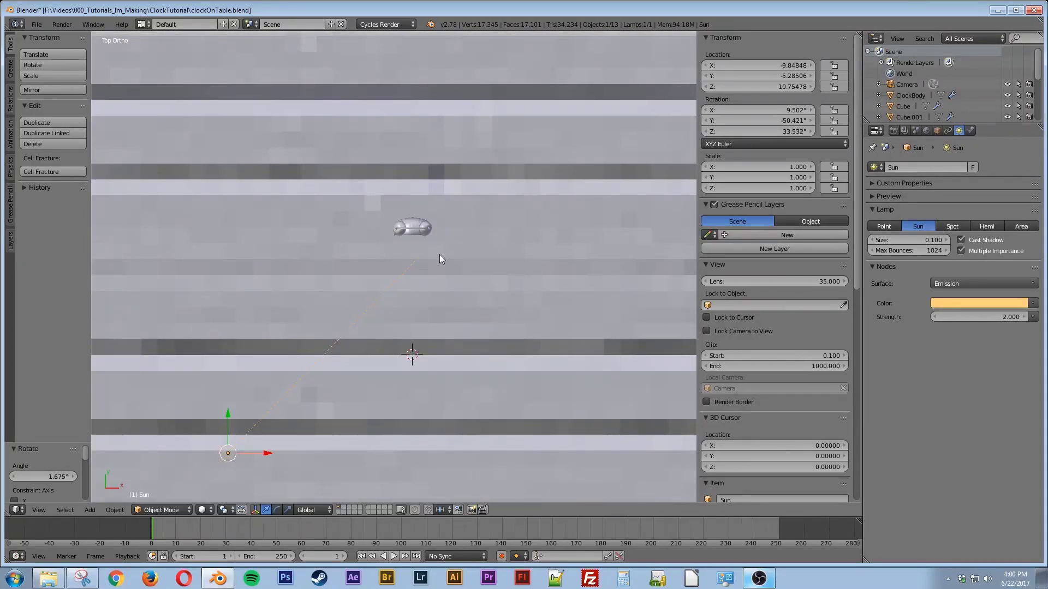
Check the Sun lamp's lighting on the clock in a rendered preview through the camera
key(KP_0)
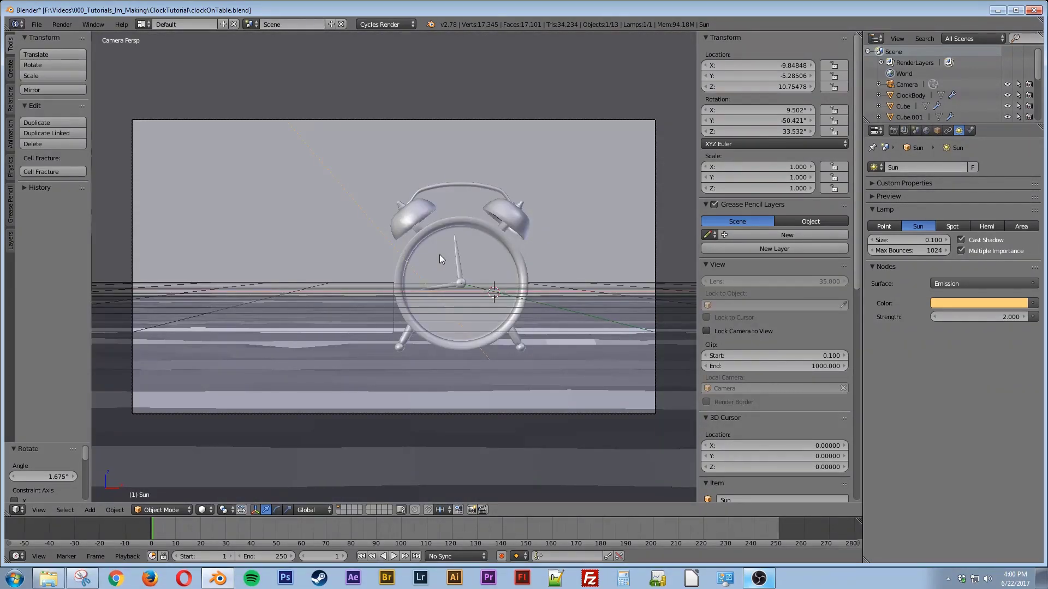
key(shift+z)
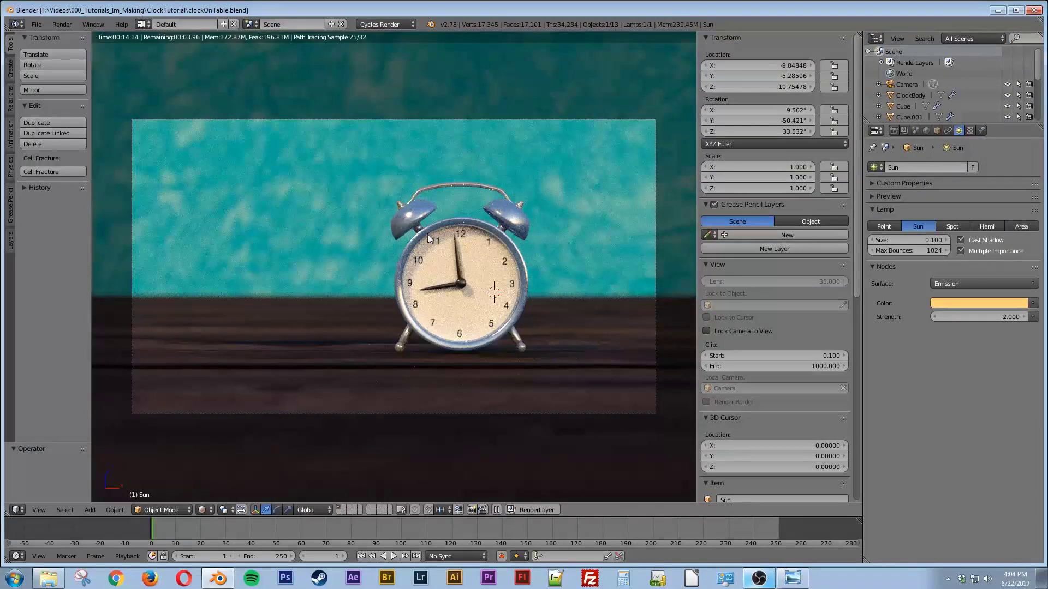
key(shift+z)
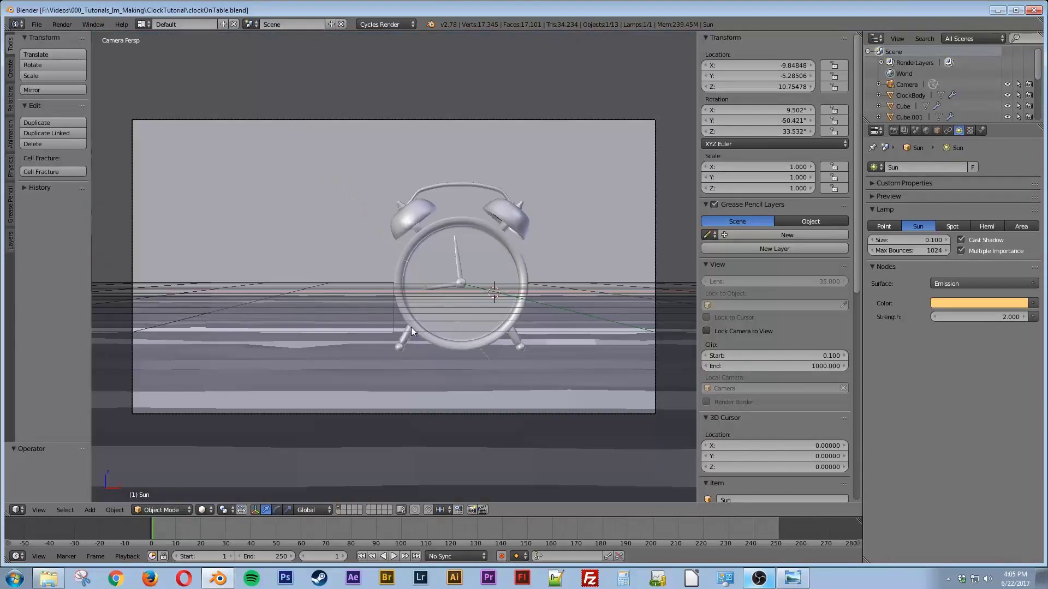
Set the render resolution scale to 100% and the render samples to 500
click(893, 131)
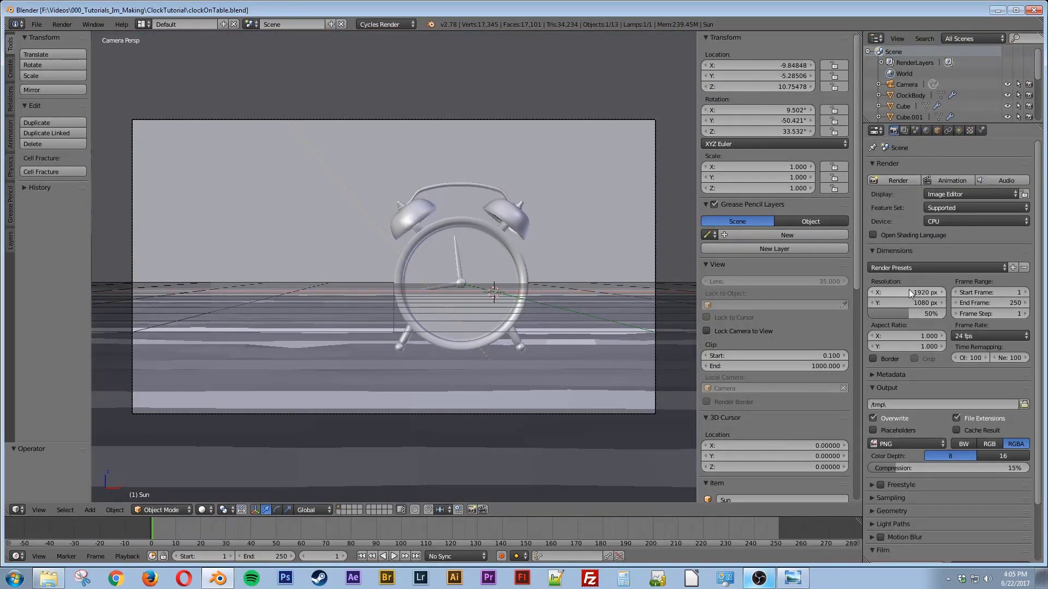
drag(905, 313, 947, 314)
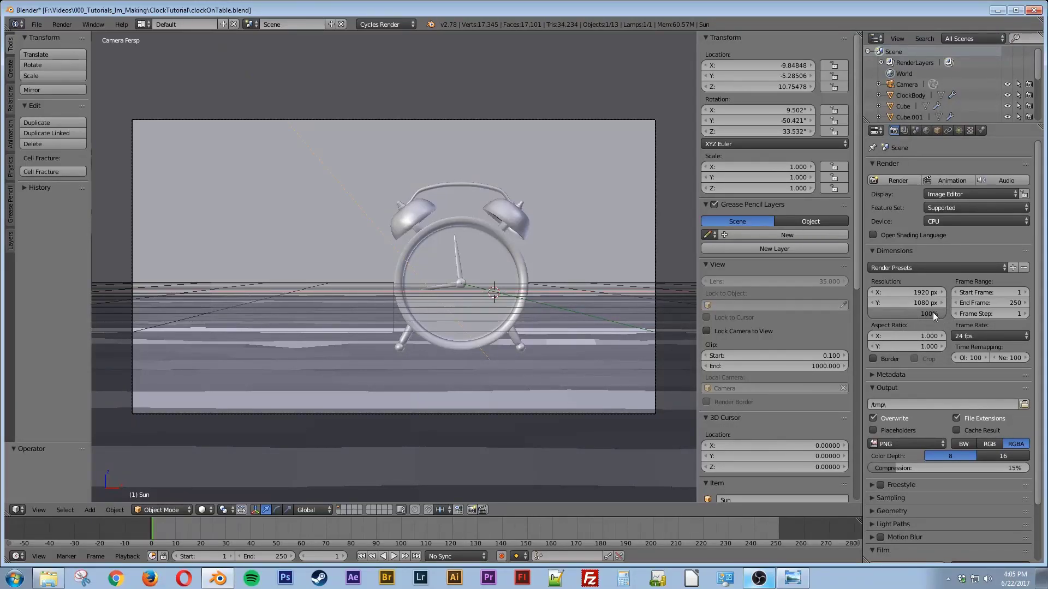
scroll(928, 316, down, 3)
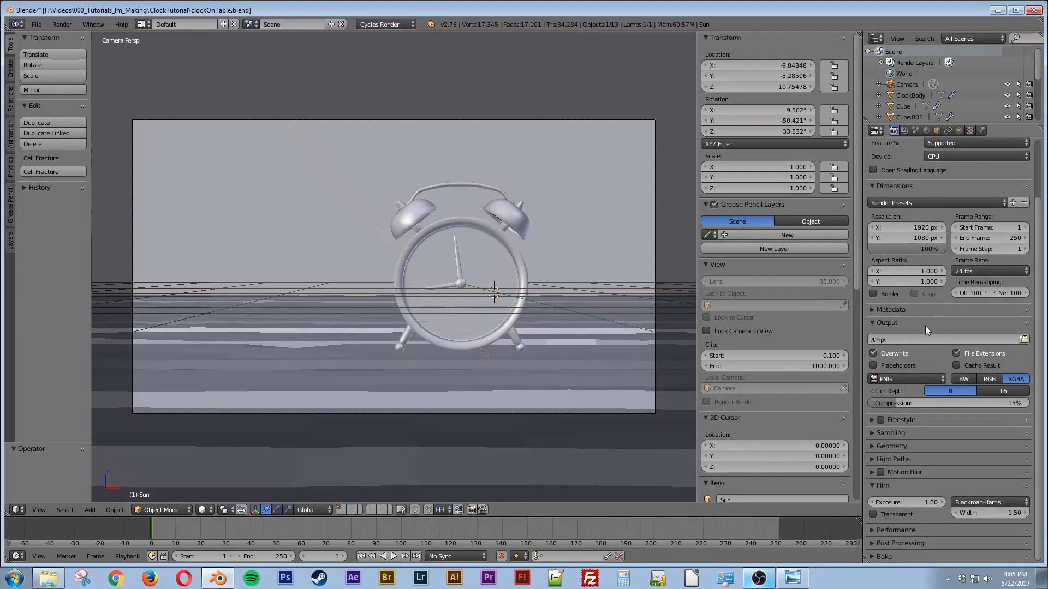
click(891, 434)
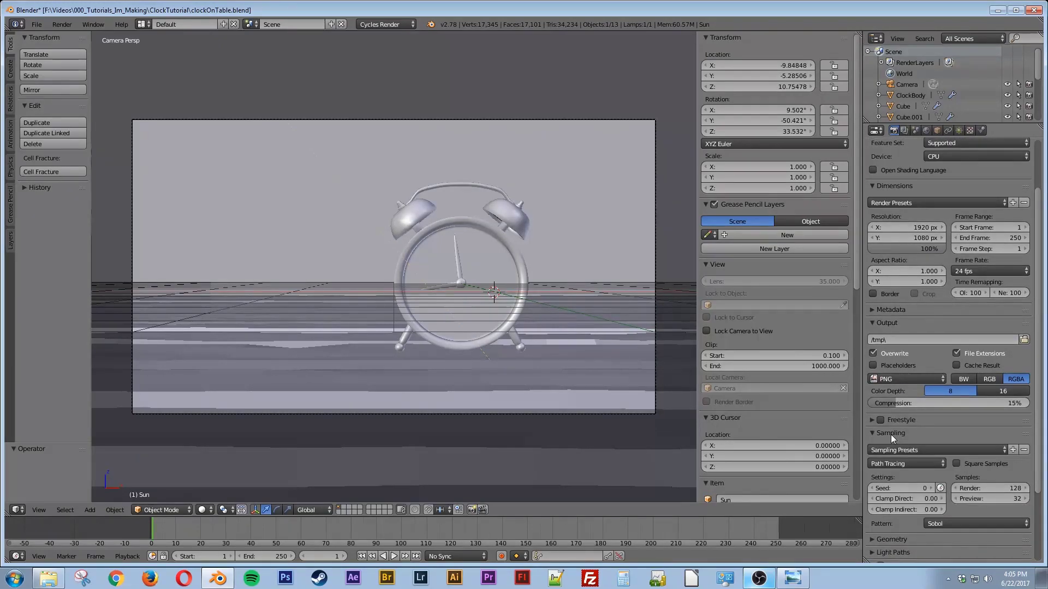
click(976, 487)
text(500)
key(Return)
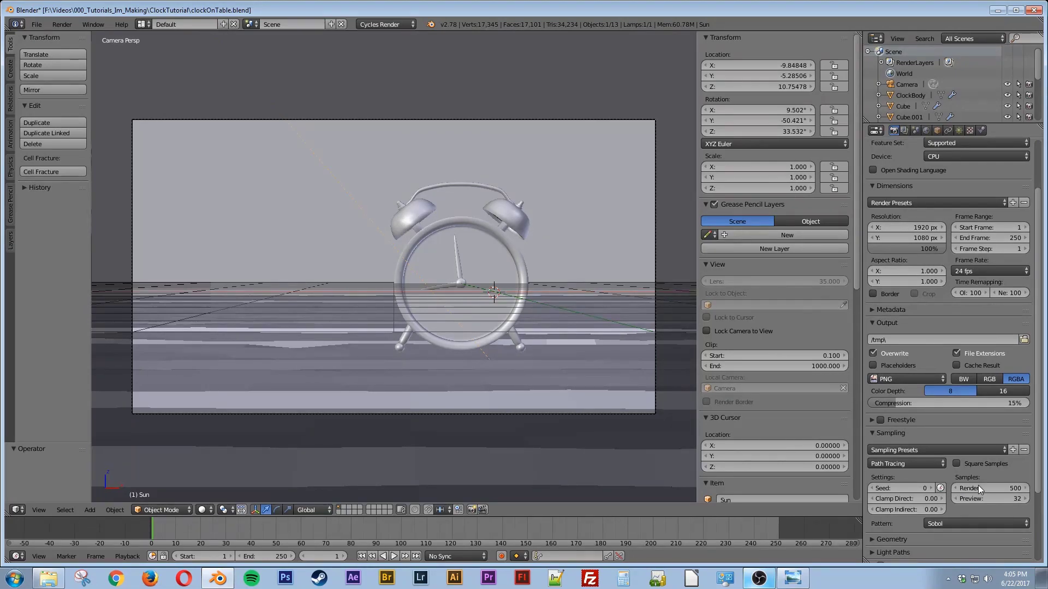
Set the render output path to ClockRender in the ClockTutorial folder
click(1024, 339)
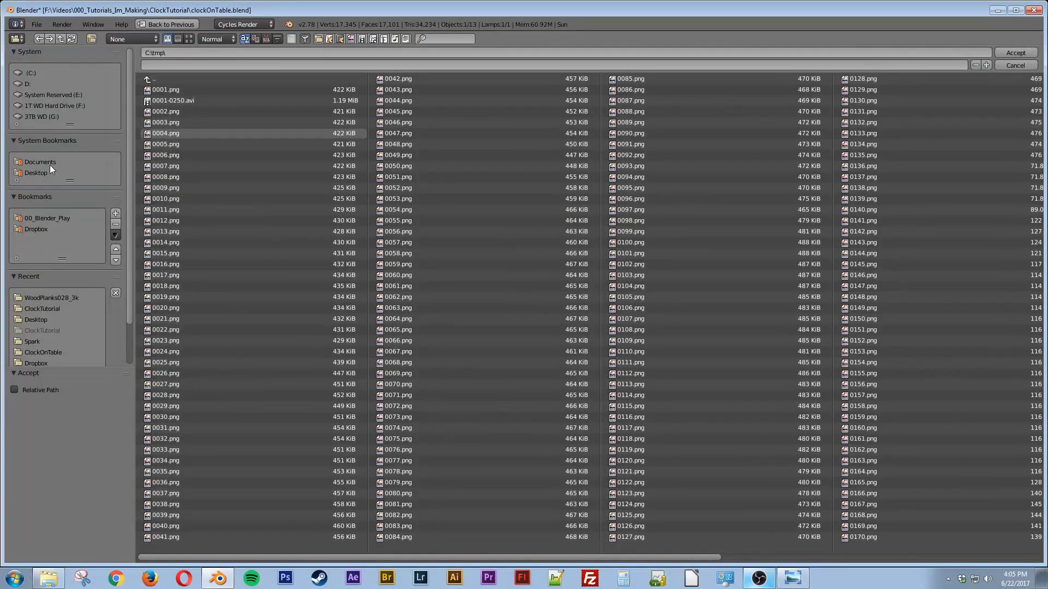
click(48, 308)
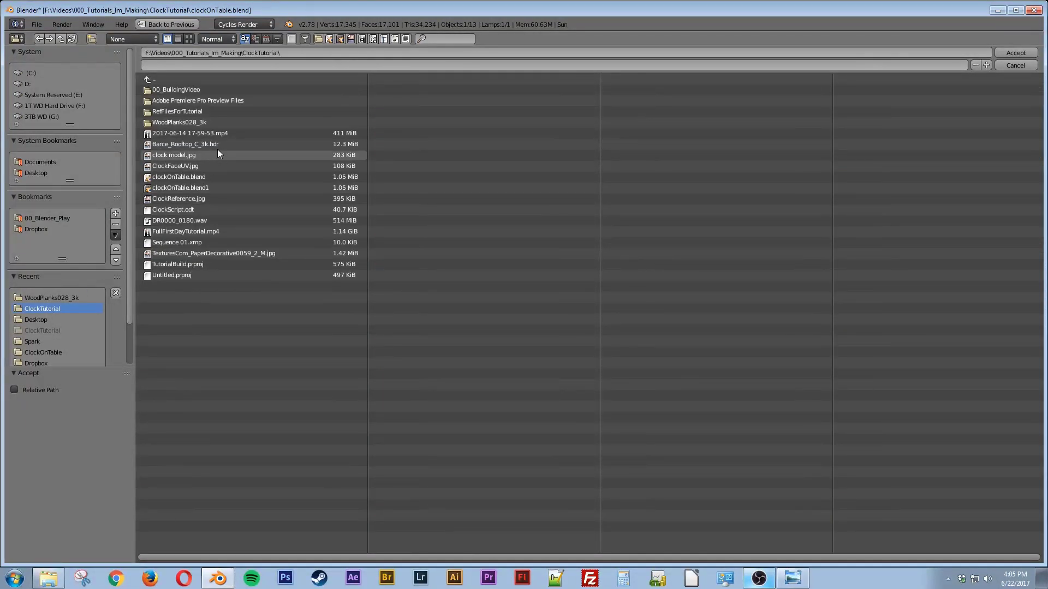
click(220, 65)
text(ClockRender)
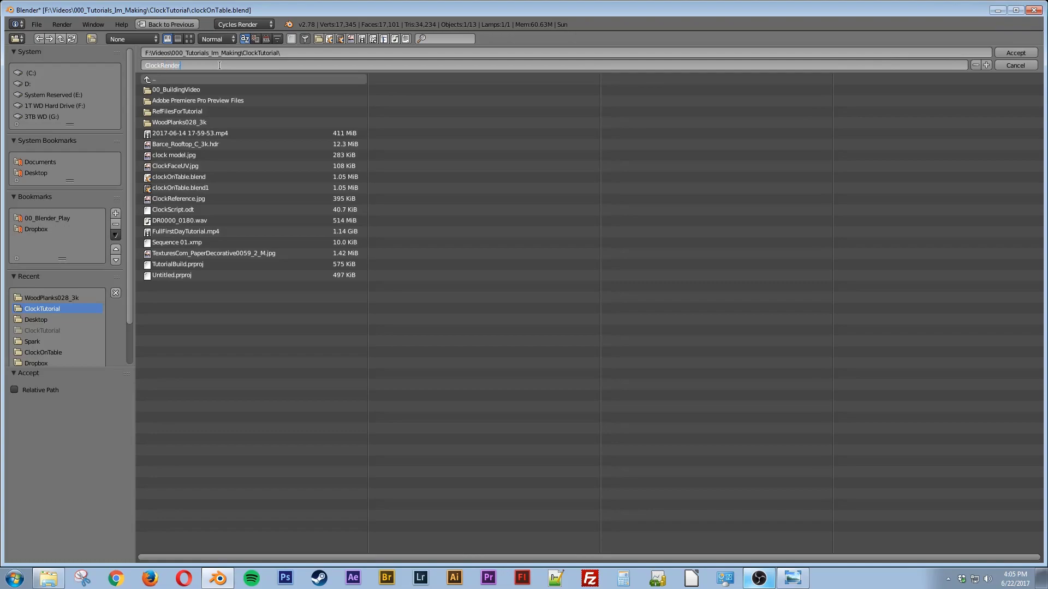
key(Return)
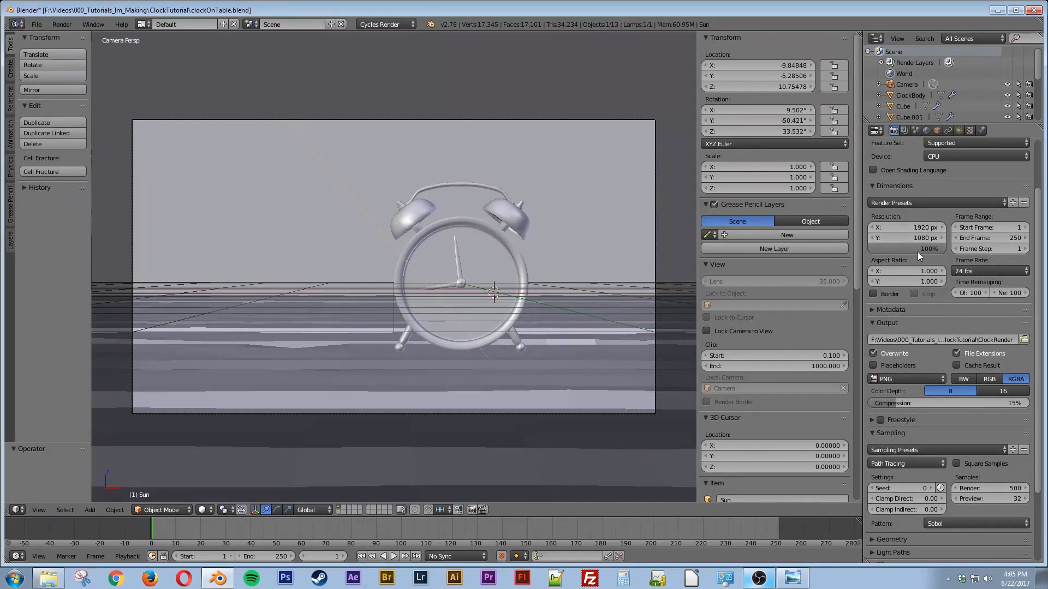
Set the render device to GPU Compute and render the final image
scroll(926, 251, up, 2)
scroll(927, 251, up, 1)
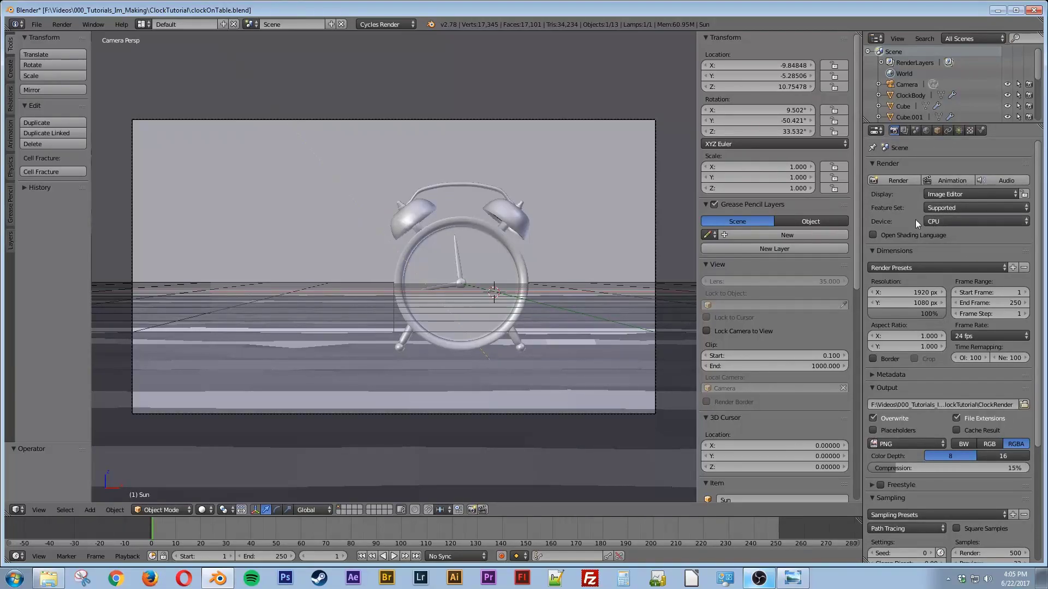
click(941, 219)
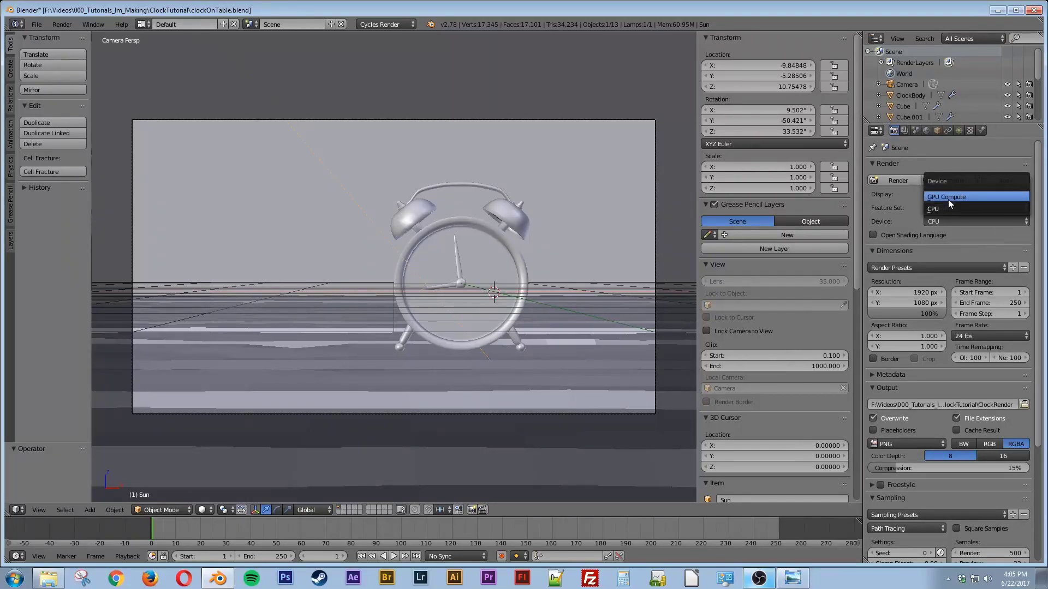
click(948, 199)
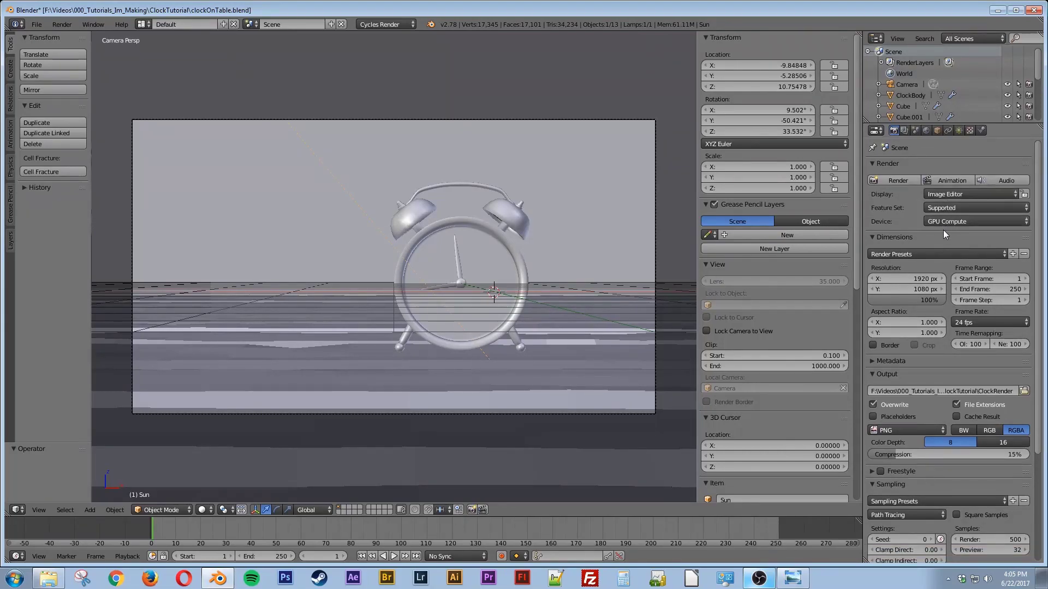
click(889, 179)
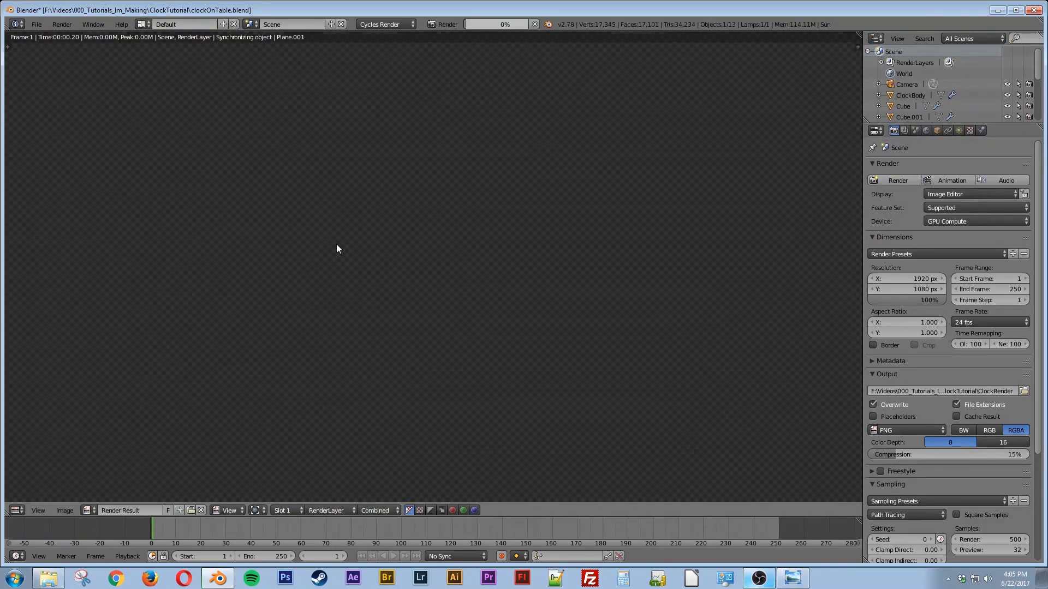
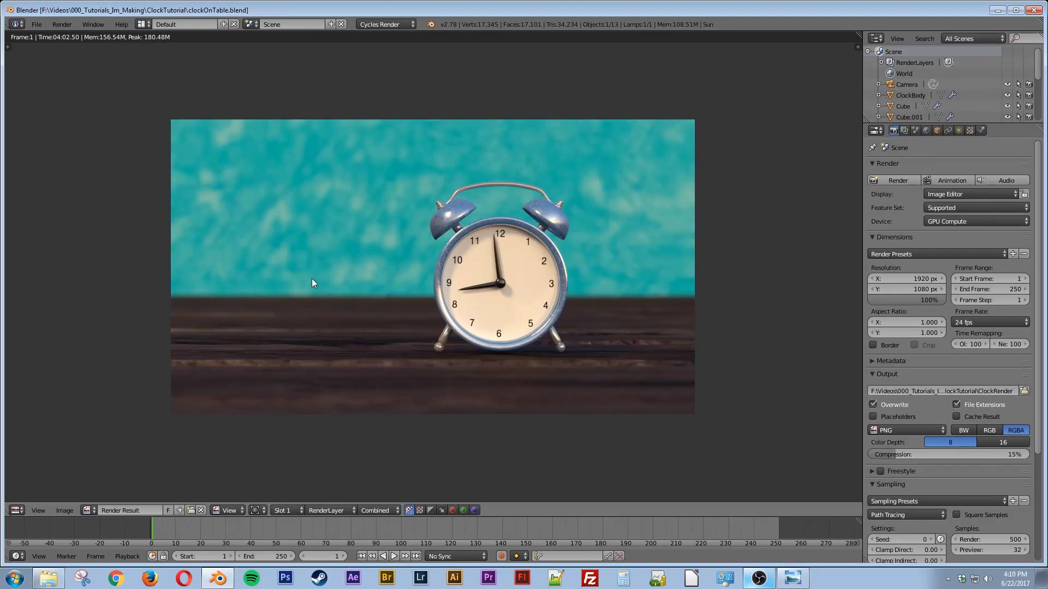
Switch to the Compositing layout with the image editor extended over the 3D view, and enable compositing nodes
click(145, 24)
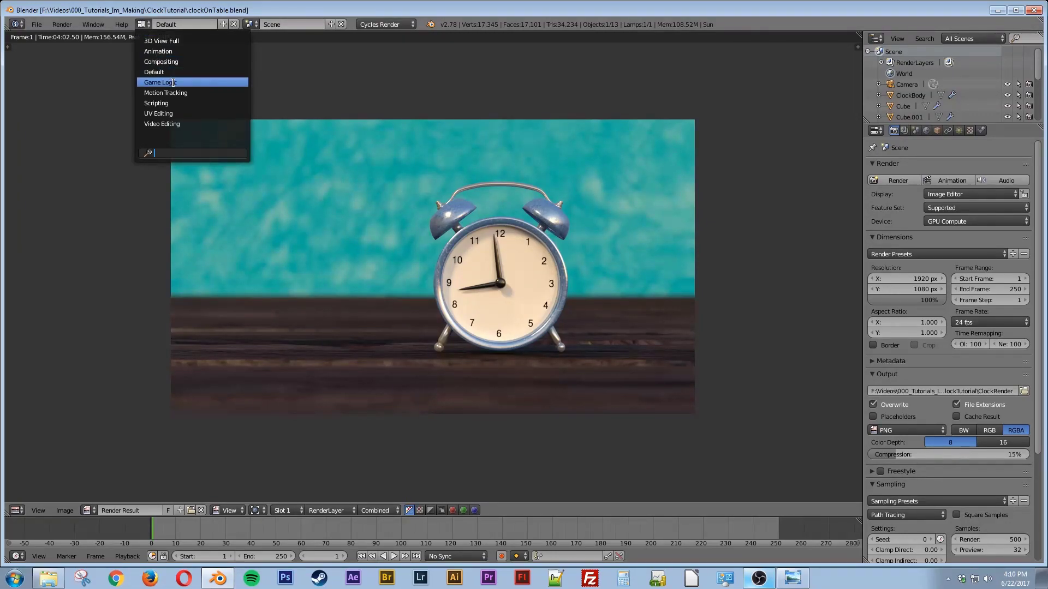
click(172, 63)
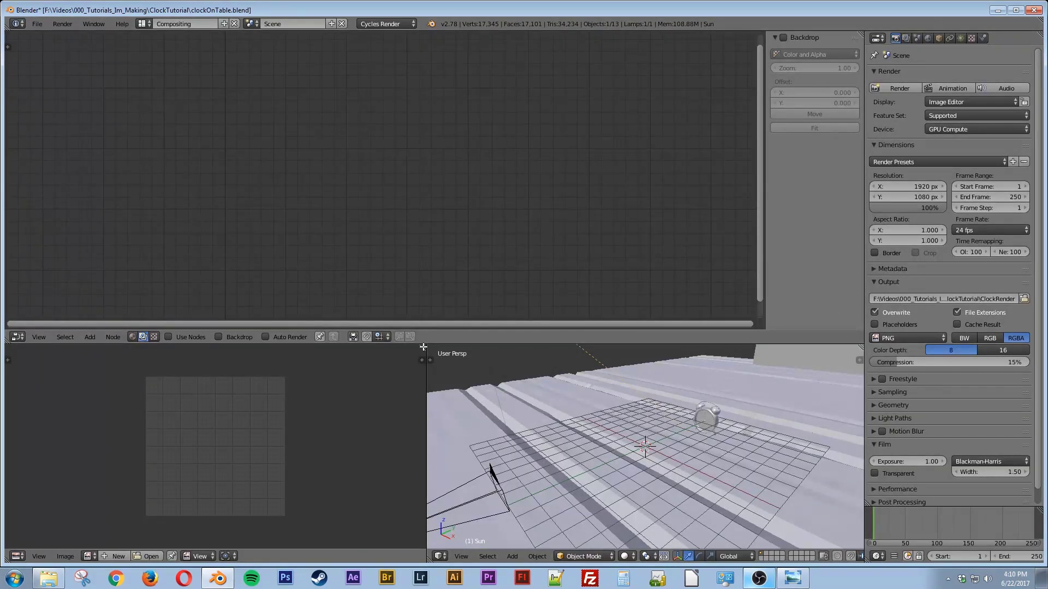
drag(423, 347, 512, 373)
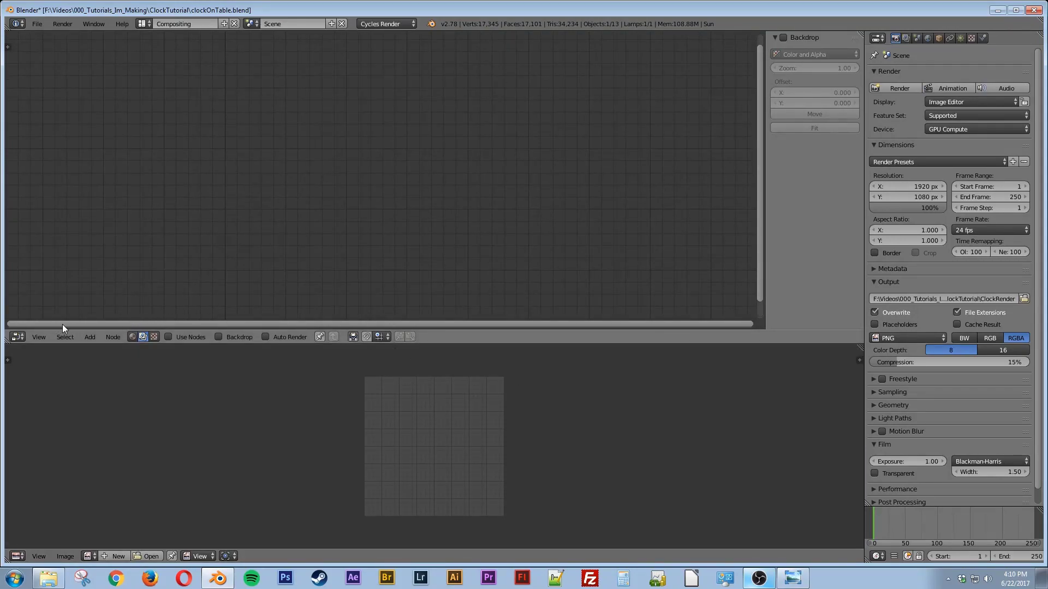
click(168, 337)
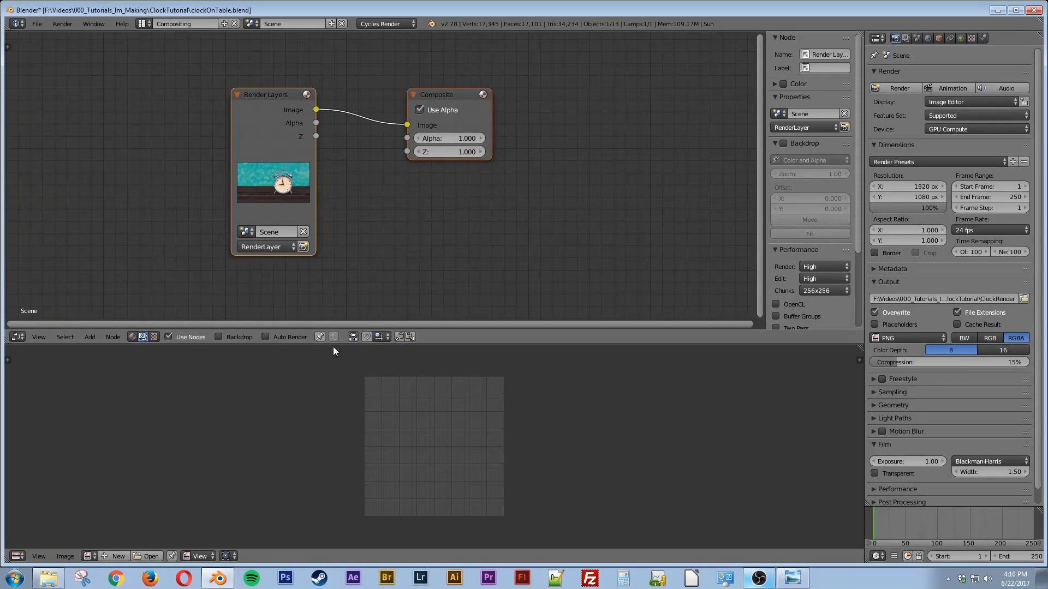
Display the Render Result in the image editor and enlarge that area to fit the whole image
click(88, 556)
scroll(139, 496, down, 2)
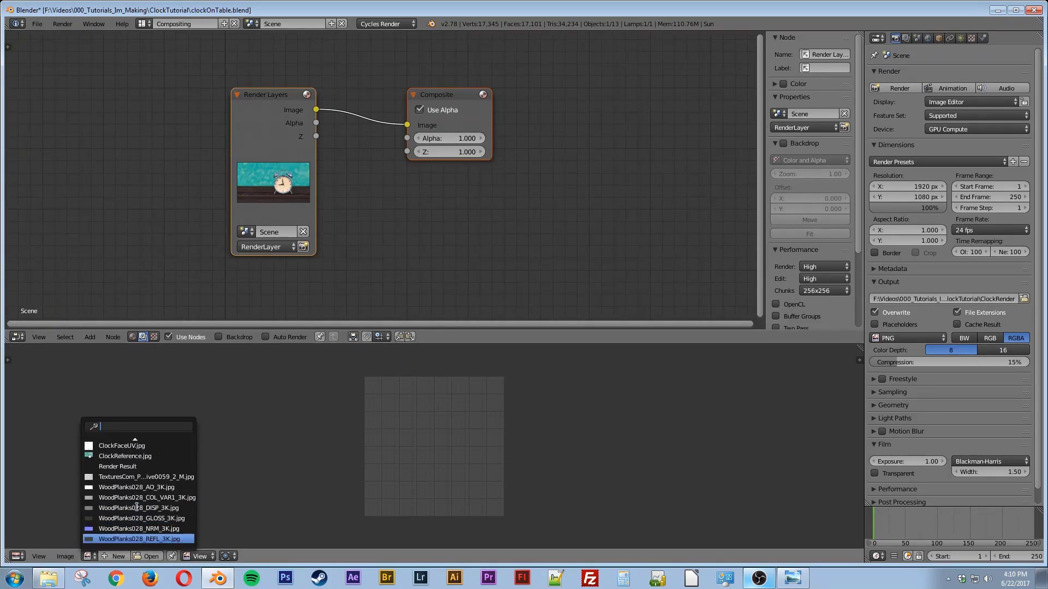
click(136, 467)
scroll(463, 448, down, 3)
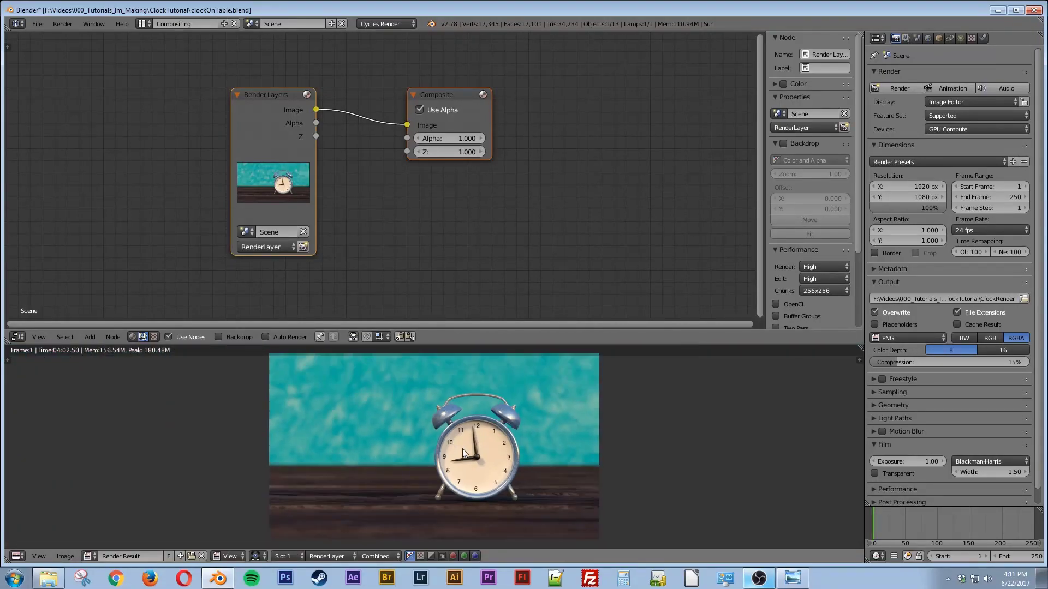
scroll(463, 448, up, 1)
drag(466, 343, 472, 295)
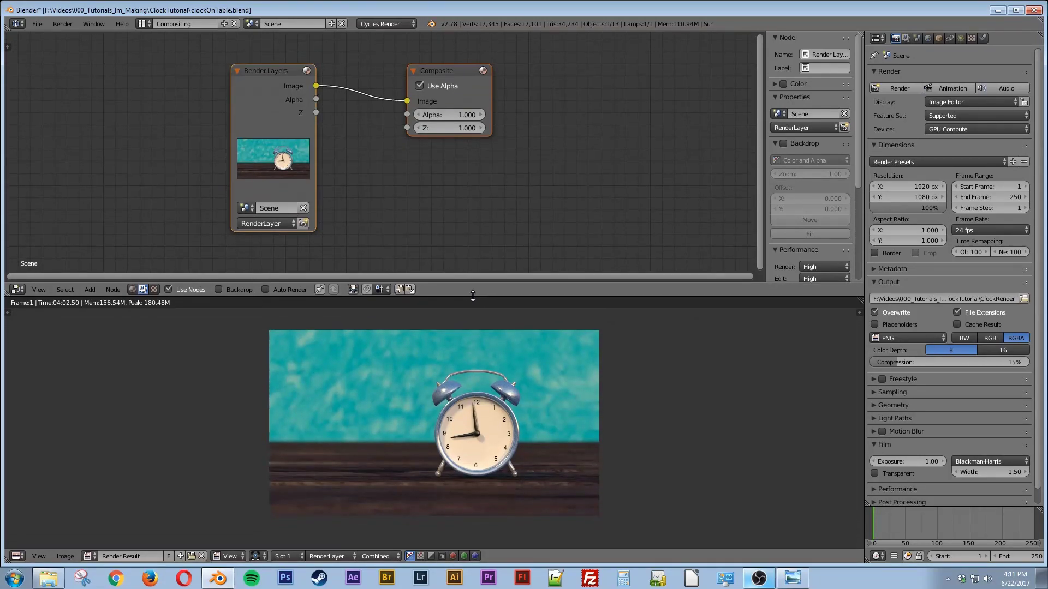
Spread the Render Layers and Composite nodes far apart to make room between them
scroll(421, 209, down, 1)
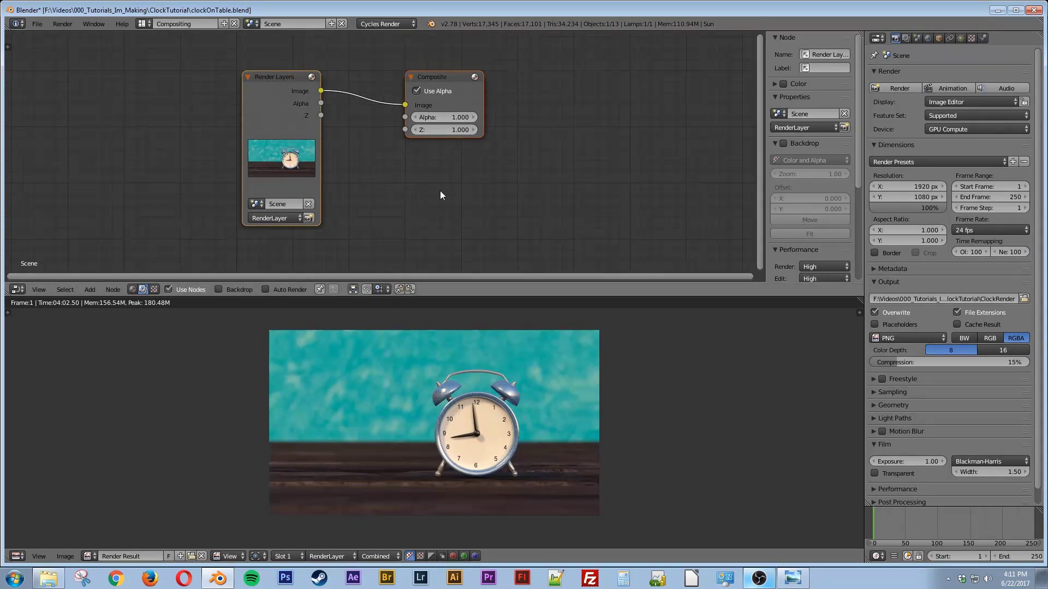
click(281, 75)
drag(281, 80, 71, 78)
drag(436, 76, 692, 87)
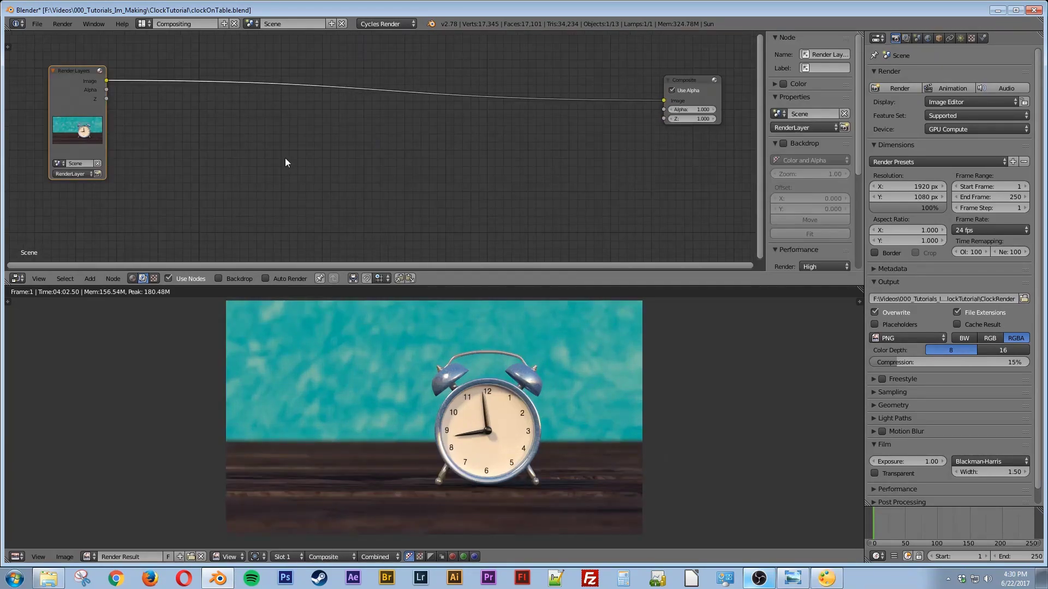
Add a Color Balance node on the link between the Render Layers and Composite nodes
key(shift+a)
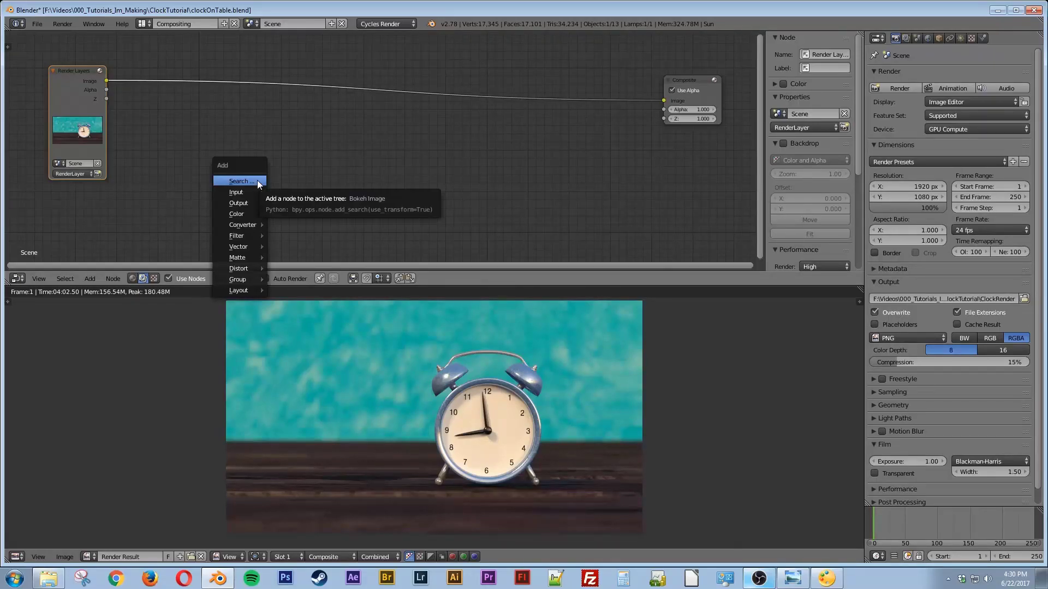
click(257, 180)
text(colo)
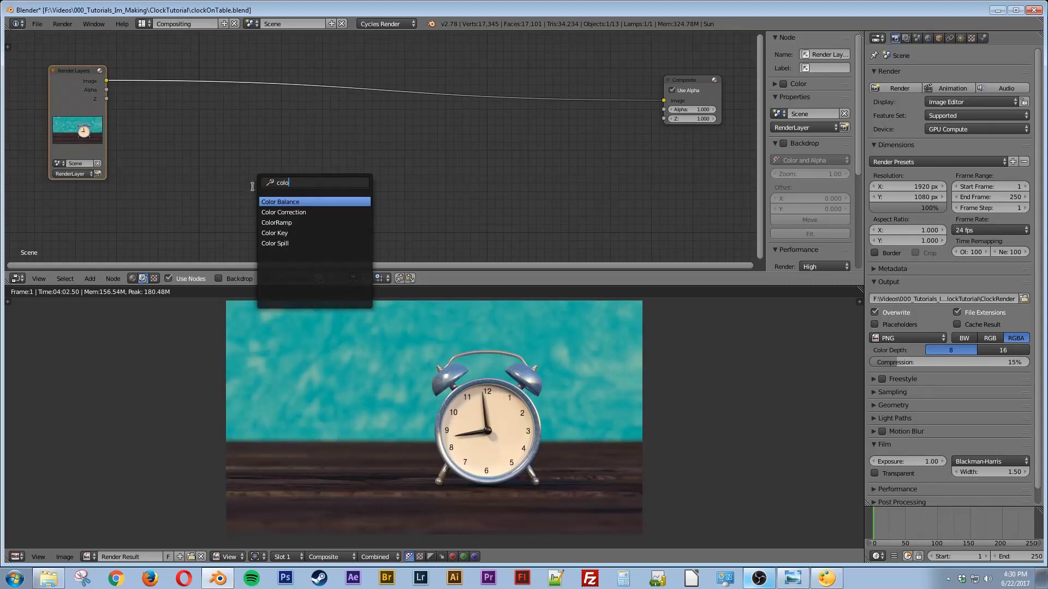
key(Return)
click(147, 77)
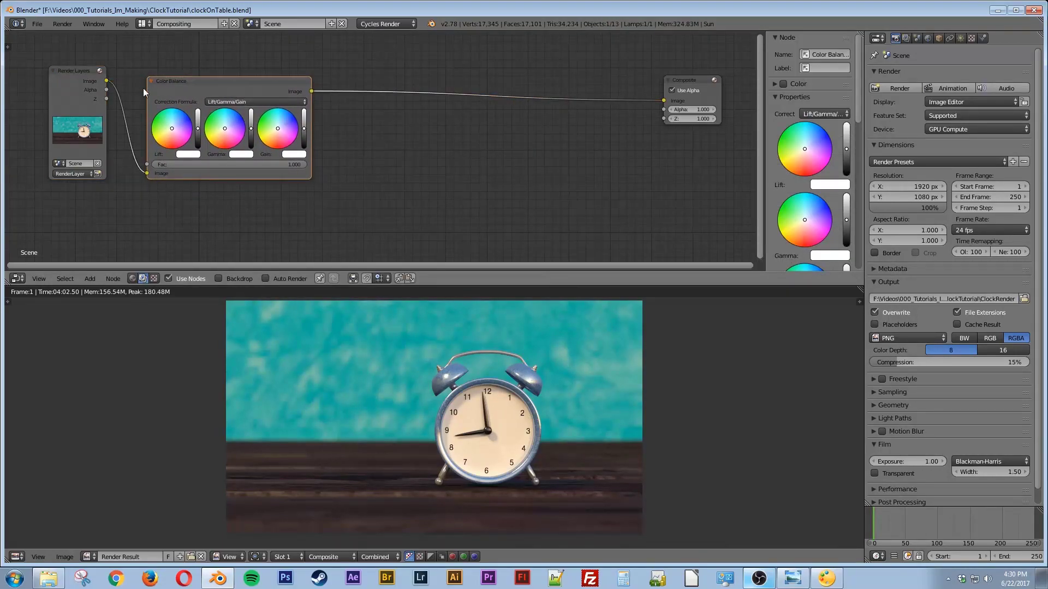
Tint the Color Balance node's Lift slightly toward blue-violet and its Gamma slightly toward green
scroll(131, 117, up, 3)
middle_drag(67, 113, 228, 155)
scroll(235, 164, up, 1)
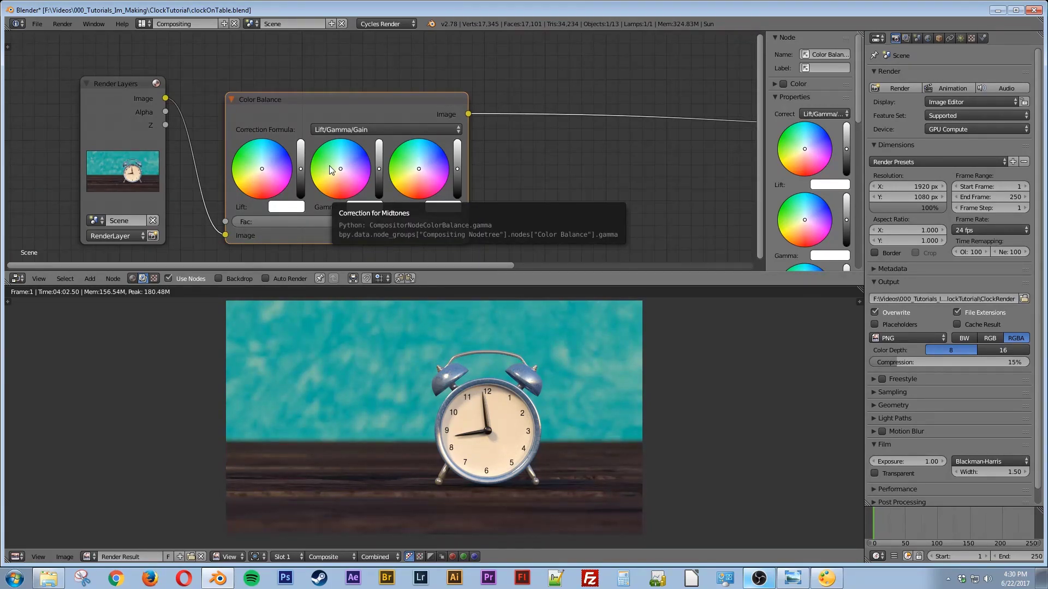
middle_drag(532, 198, 568, 184)
scroll(567, 184, down, 1)
scroll(567, 184, up, 4)
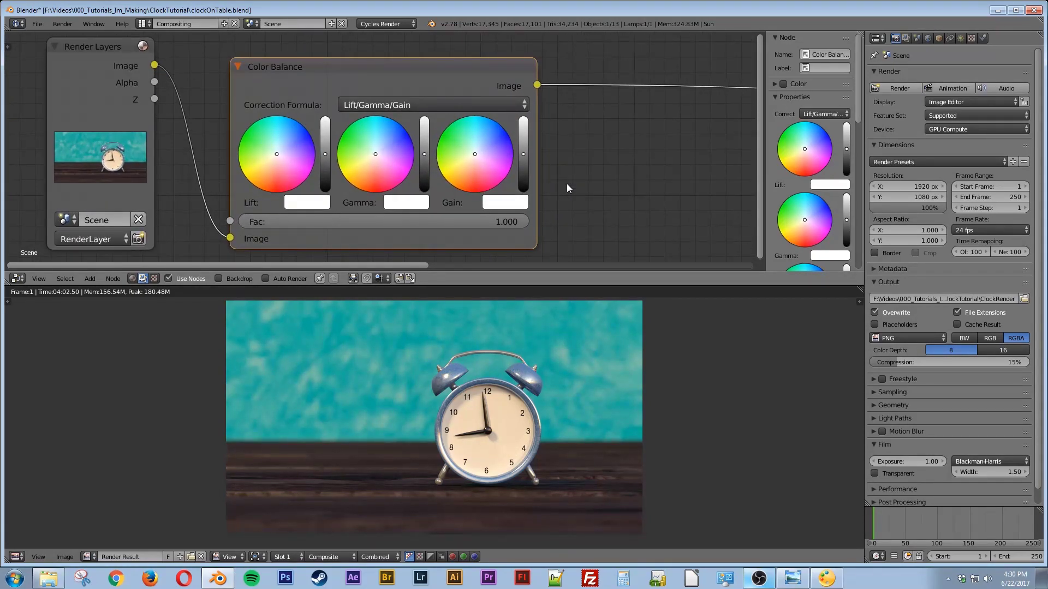
click(283, 151)
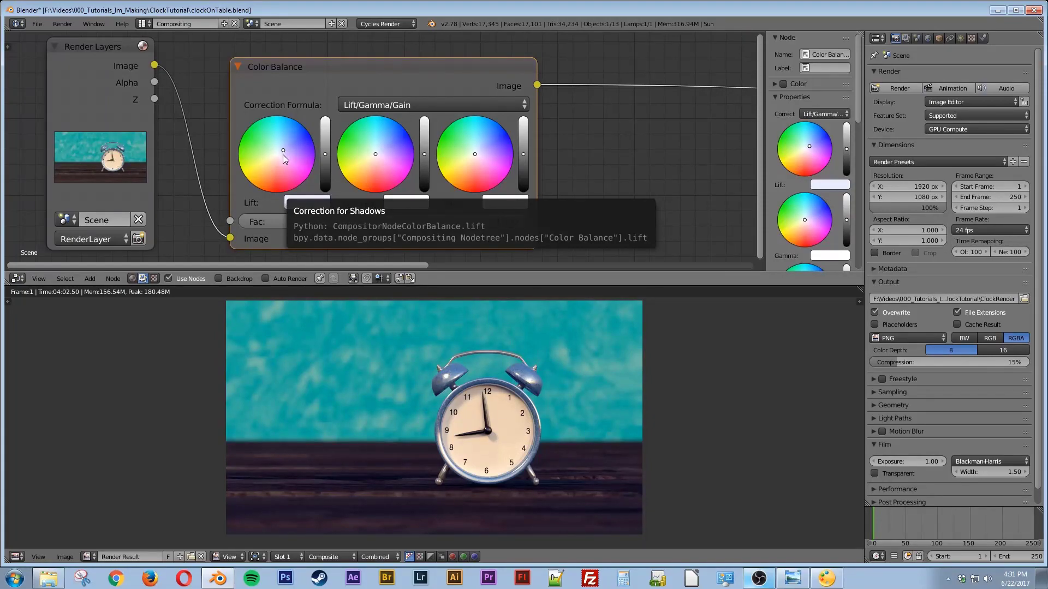
drag(283, 150, 284, 152)
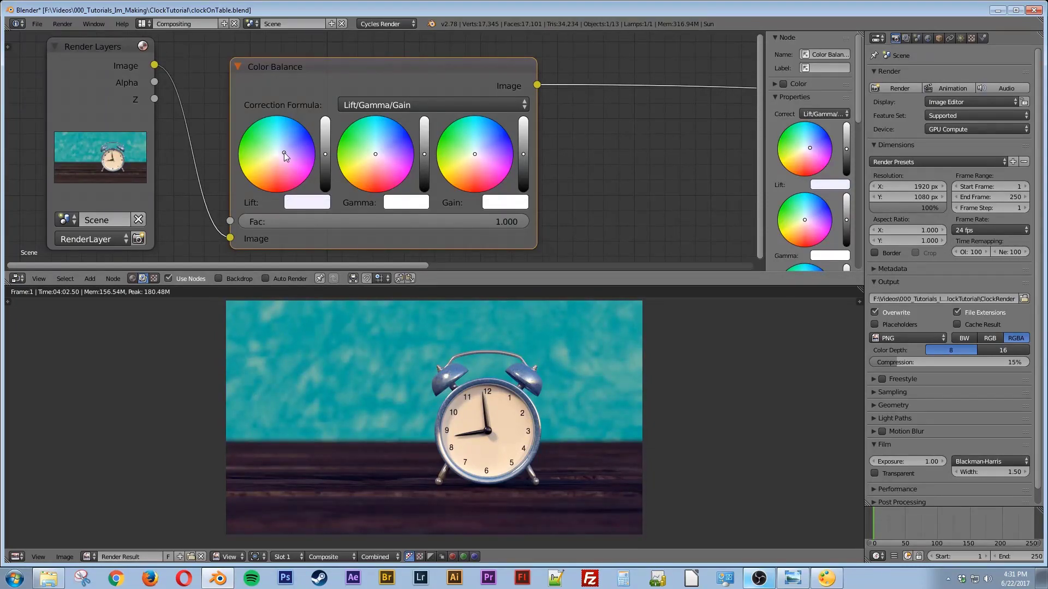
click(284, 151)
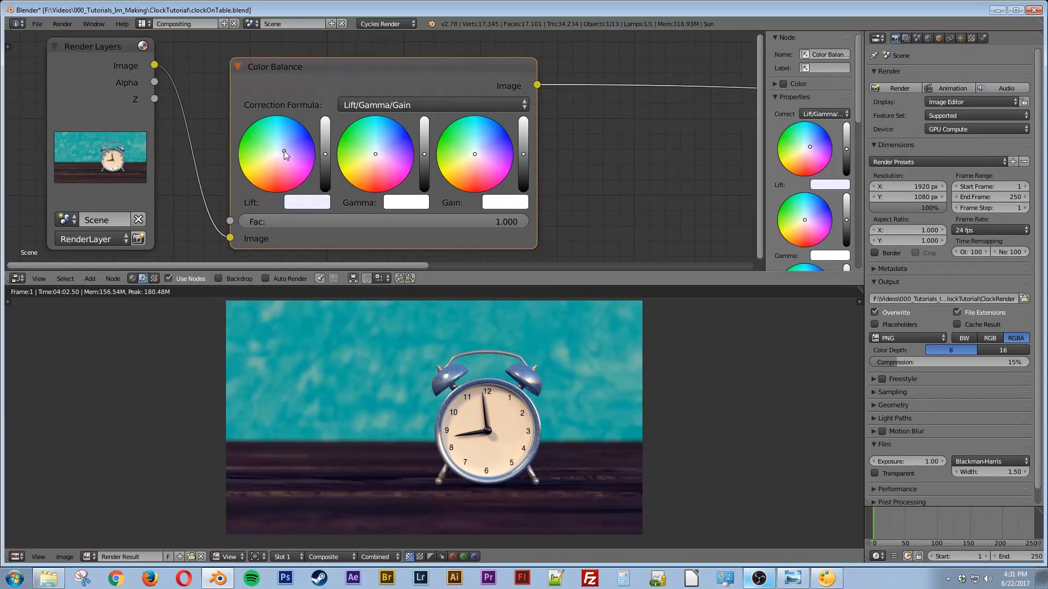
click(365, 149)
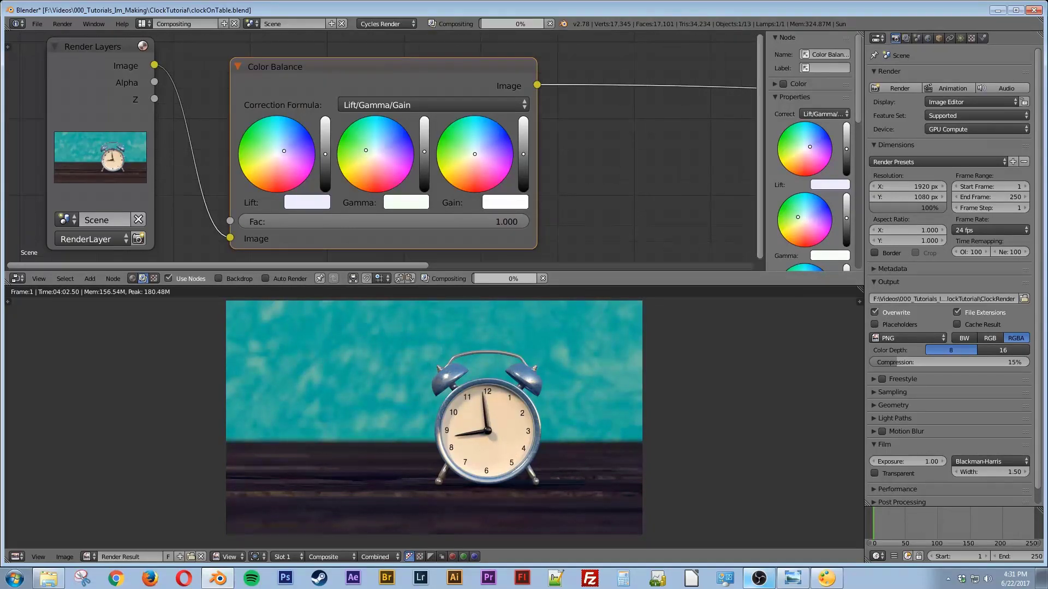
Push the Color Balance node's Gamma slightly further toward green and tint its Gain slightly toward yellow
drag(364, 151, 363, 153)
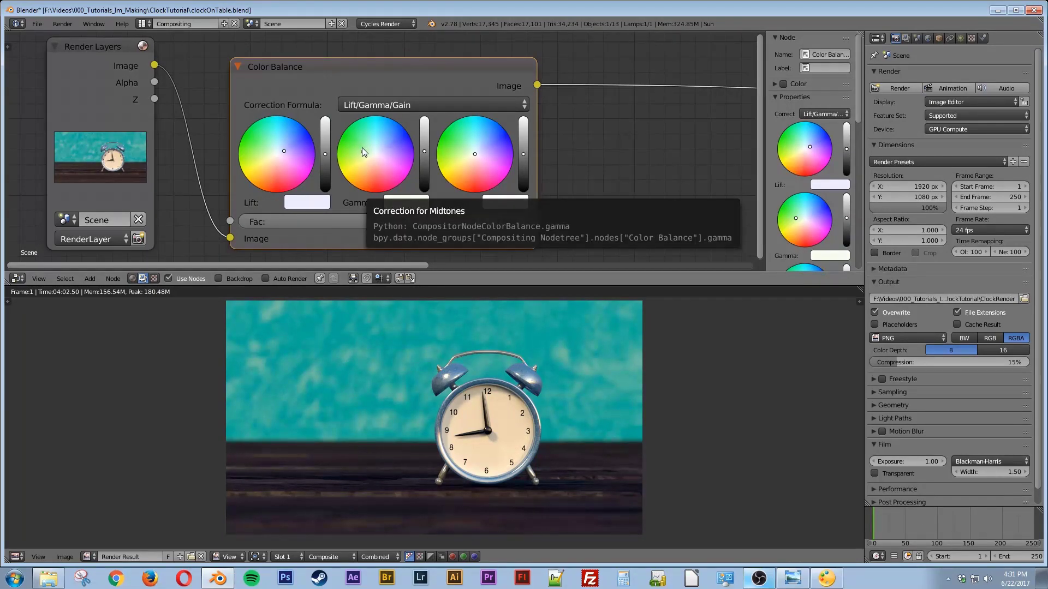
click(470, 162)
drag(469, 162, 467, 163)
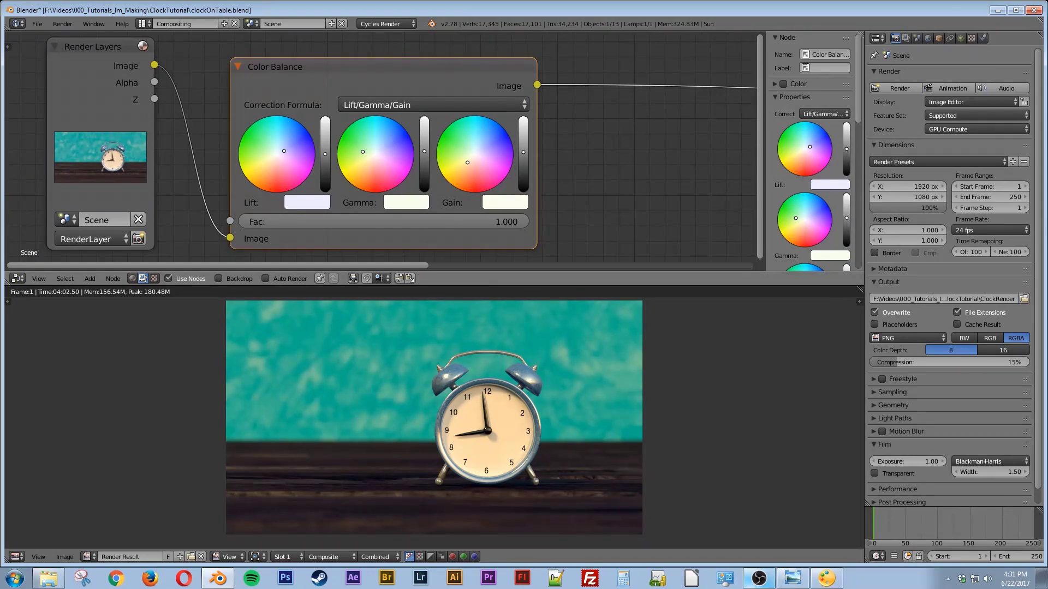
drag(467, 163, 467, 163)
Mute and unmute the Color Balance node to compare the render with and without the color tinting
key(m)
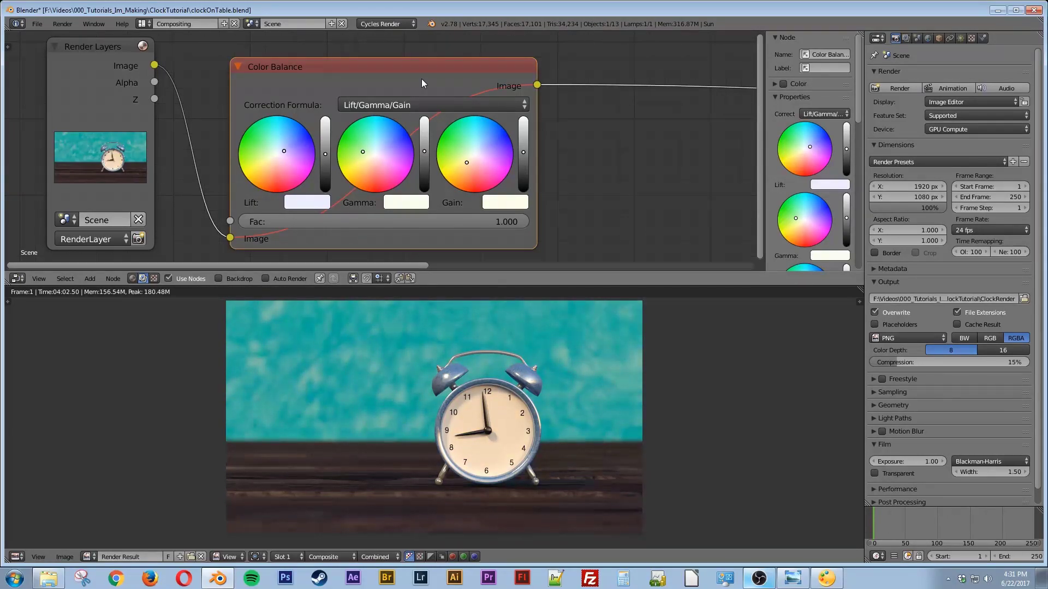
key(m)
key(m)
key(m)
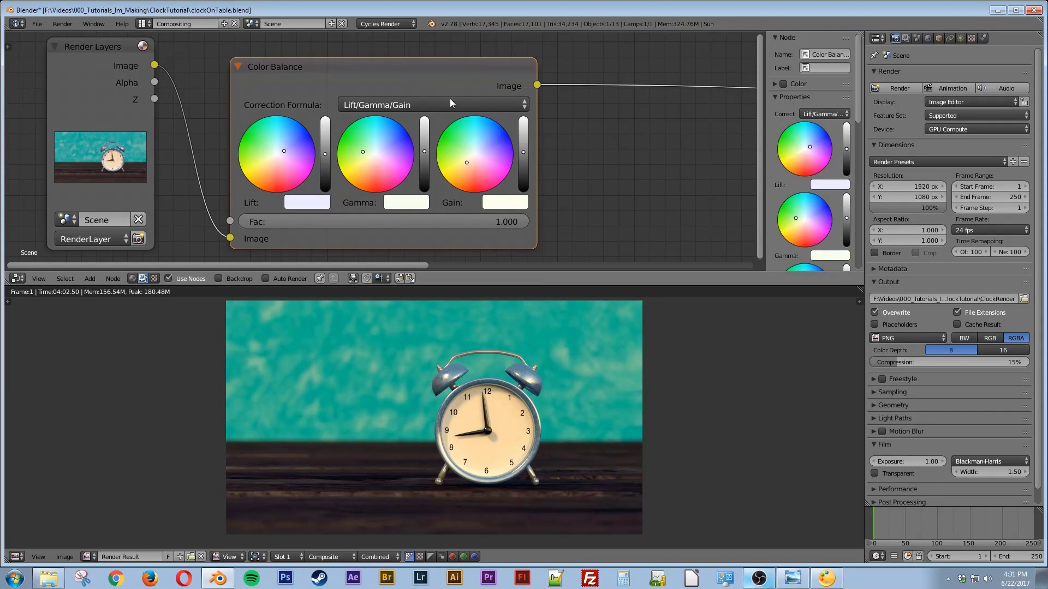
Add a Hue Saturation Value node on the link between the Color Balance and Composite nodes
scroll(637, 180, down, 1)
middle_drag(640, 181, 414, 186)
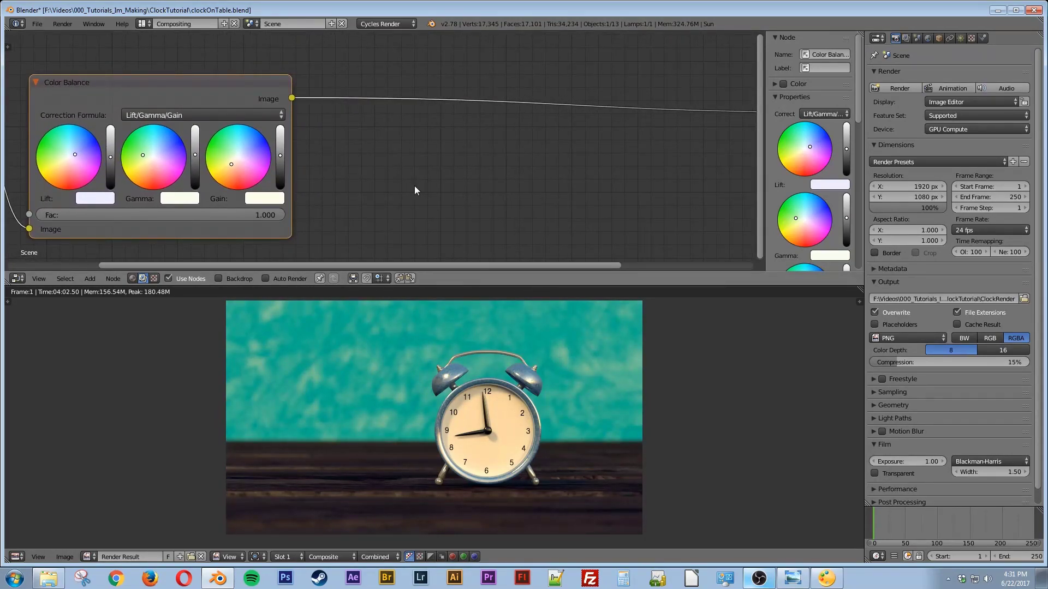
key(shift+a)
click(414, 185)
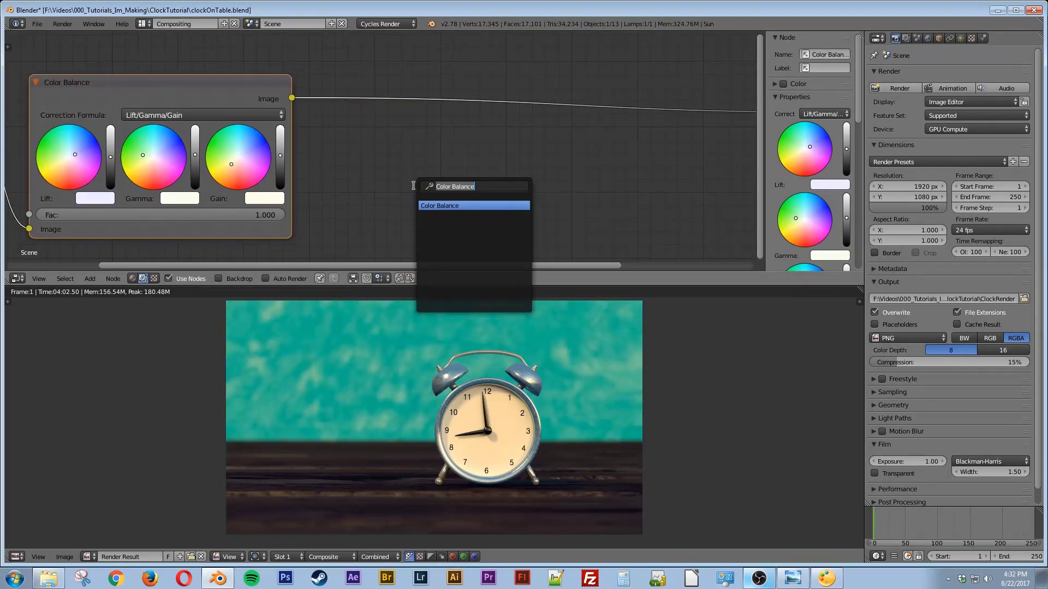
text(hue)
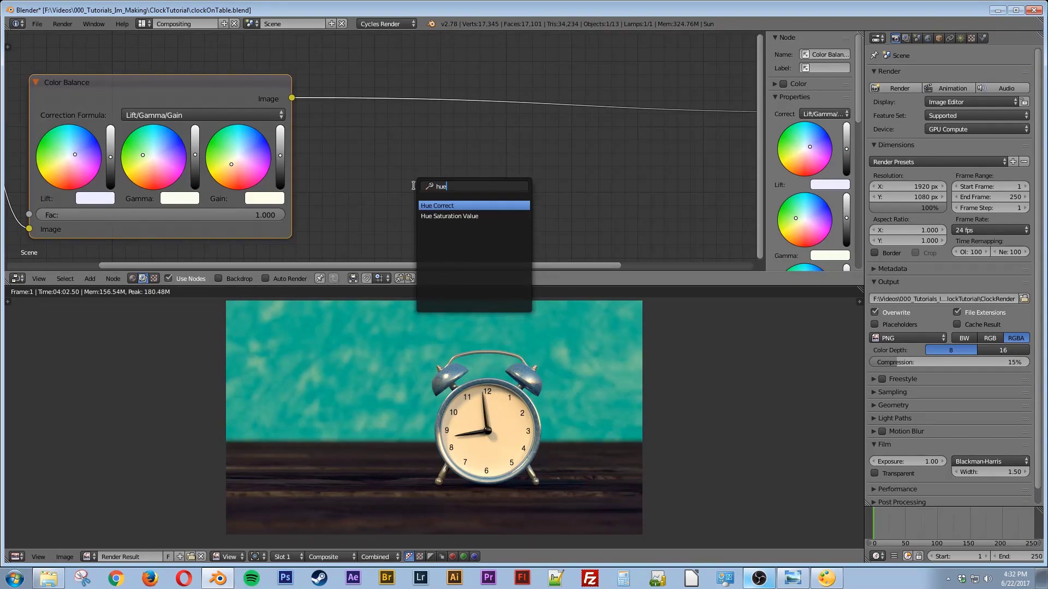
click(454, 216)
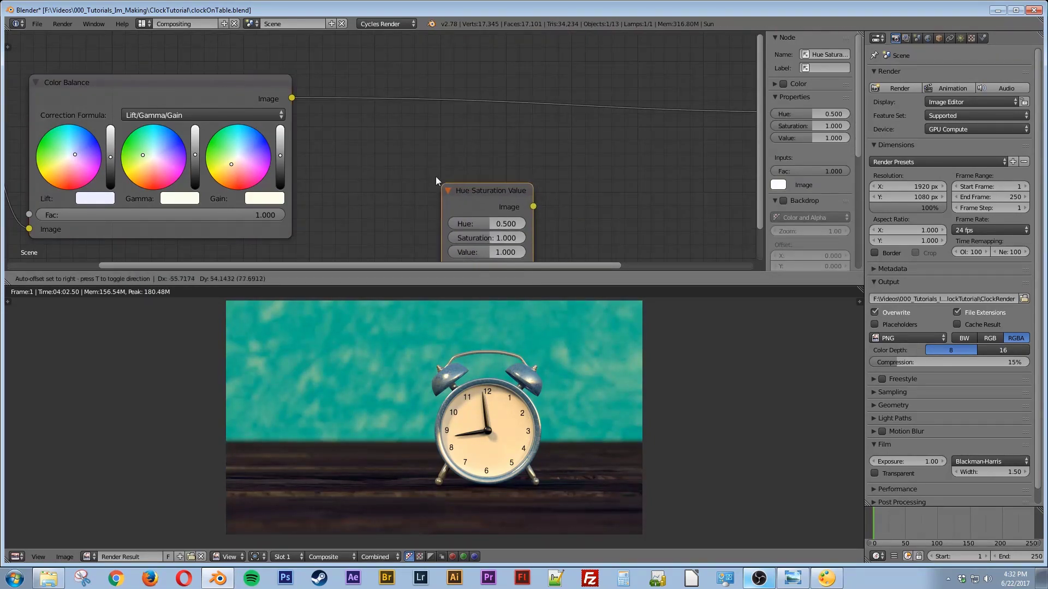
click(342, 90)
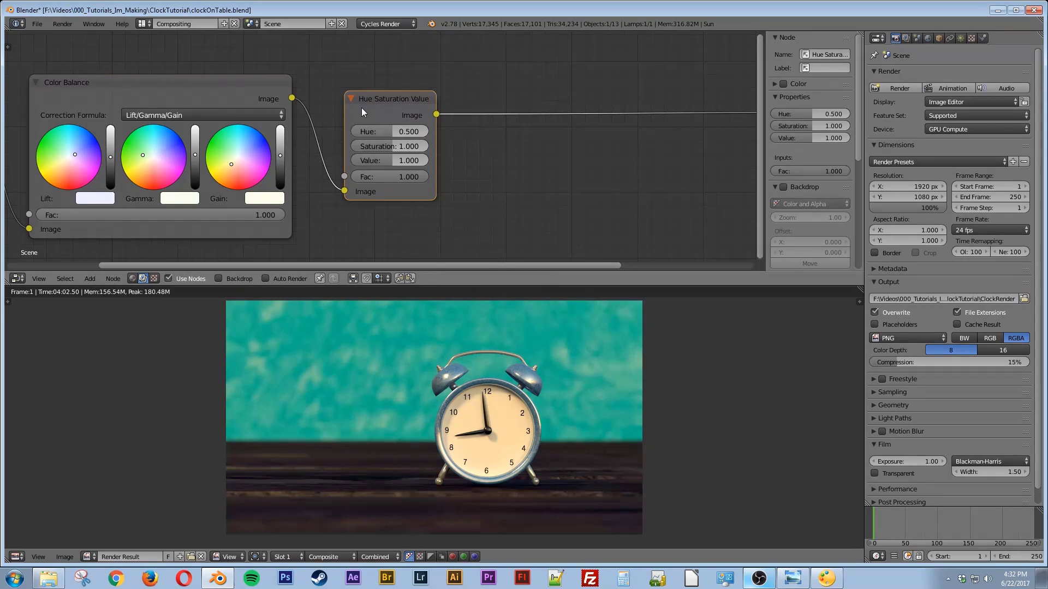
Set the Hue Saturation Value node's Hue to 0.545
click(382, 132)
key(BackSpace)
text(.545)
key(Return)
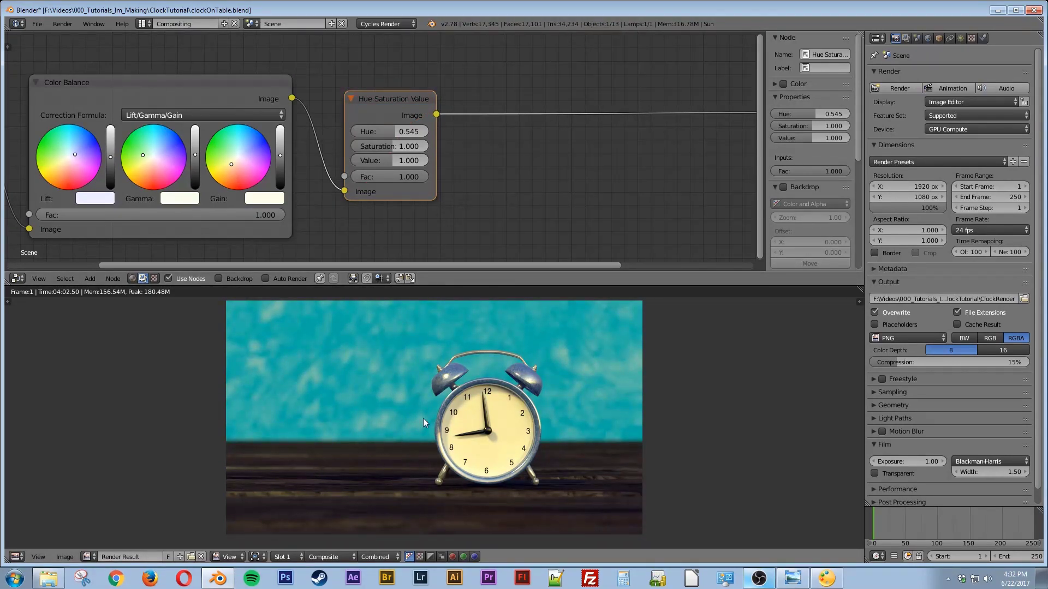
Add a Color Correction node on the link between the Hue Saturation Value and Composite nodes
middle_drag(525, 213, 363, 215)
key(shift+a)
click(360, 211)
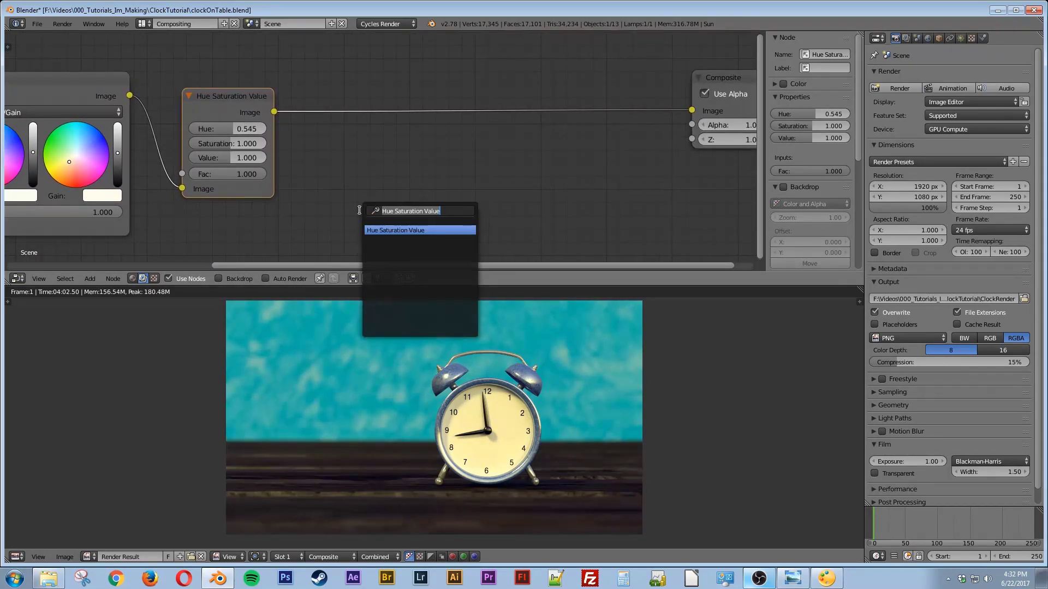
text(colo)
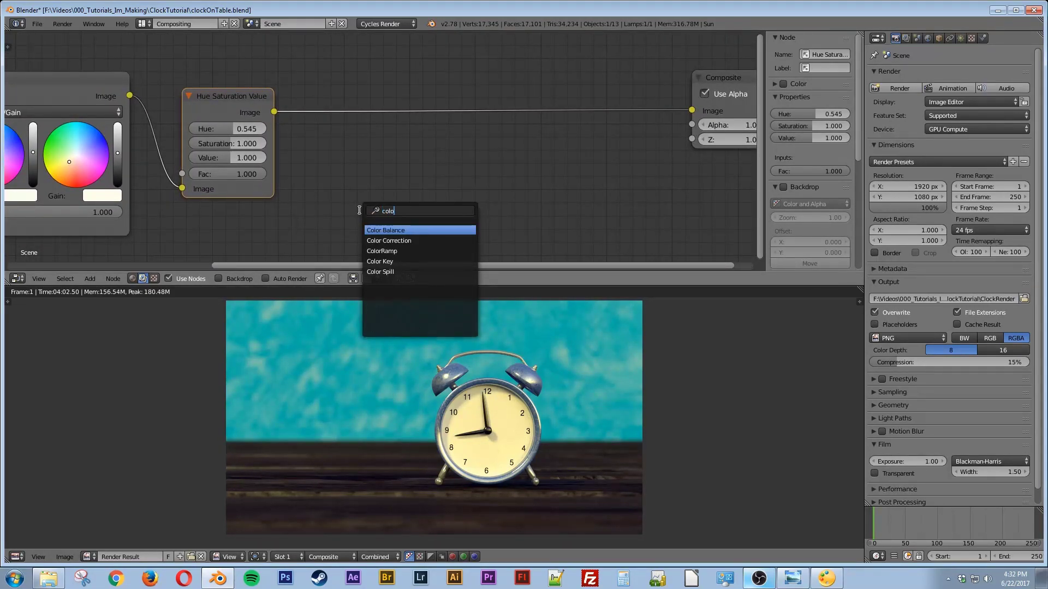
click(421, 241)
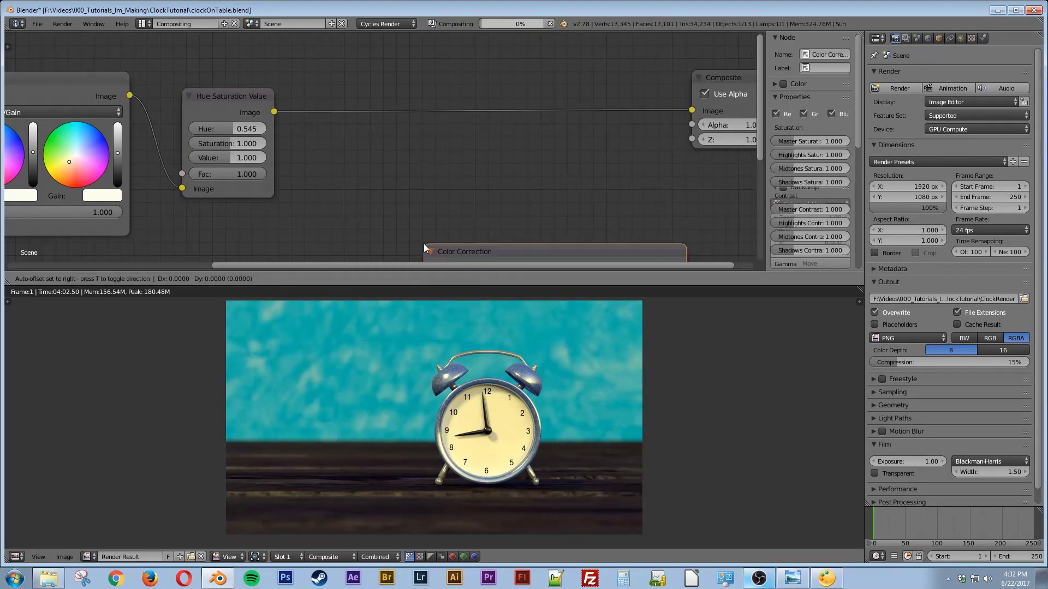
click(337, 100)
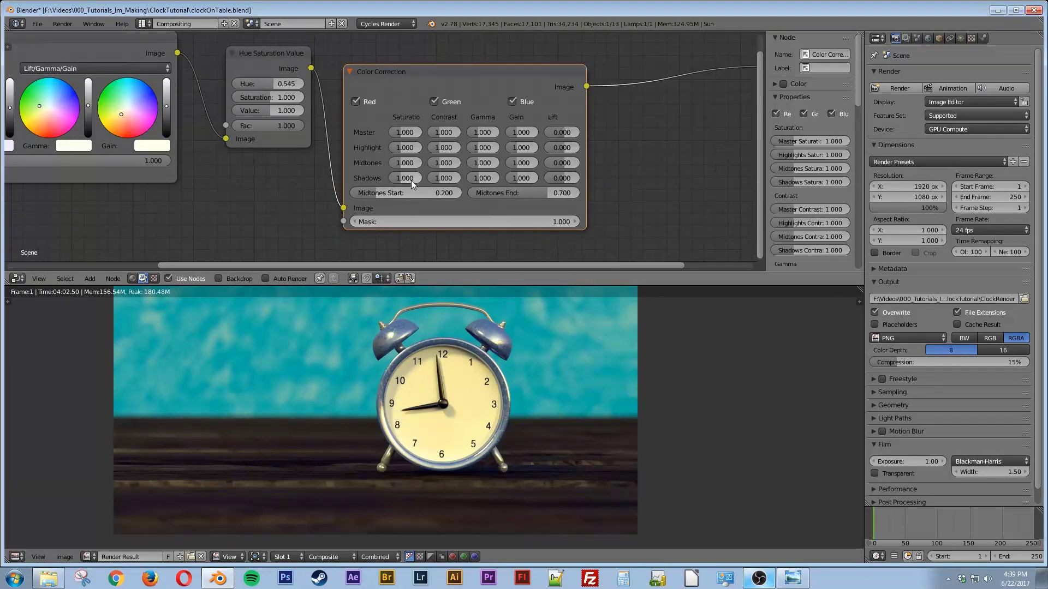
Set the Color Correction node's Highlights Saturation to 0.4 and Highlights Gamma to 4, and inspect the clock face in the render
click(401, 148)
text(0.4)
key(Return)
click(491, 147)
text(4)
key(Return)
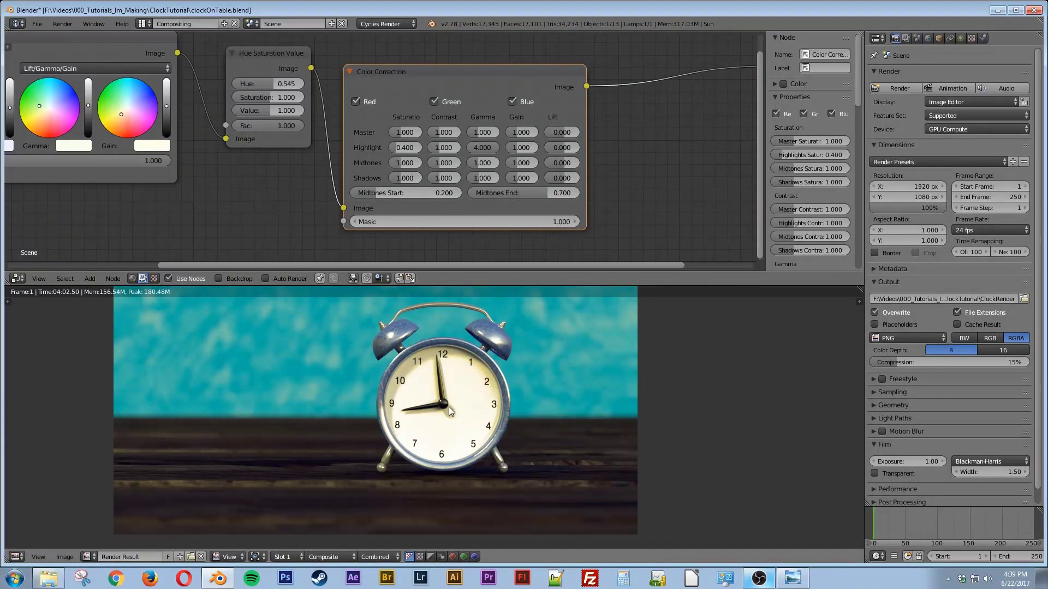
scroll(449, 408, down, 2)
scroll(448, 410, up, 5)
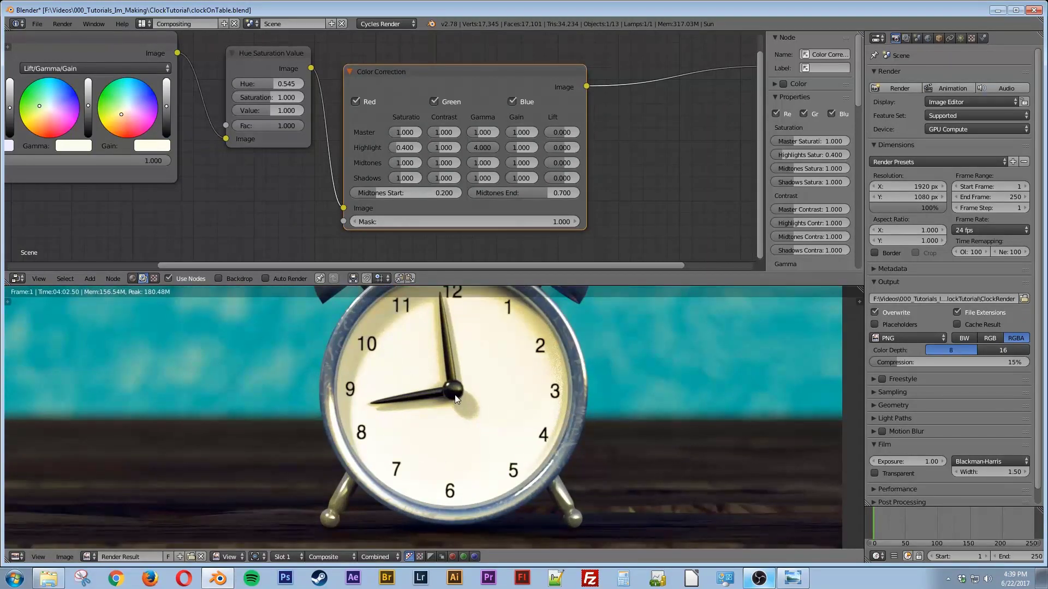
scroll(467, 425, down, 2)
scroll(468, 425, down, 1)
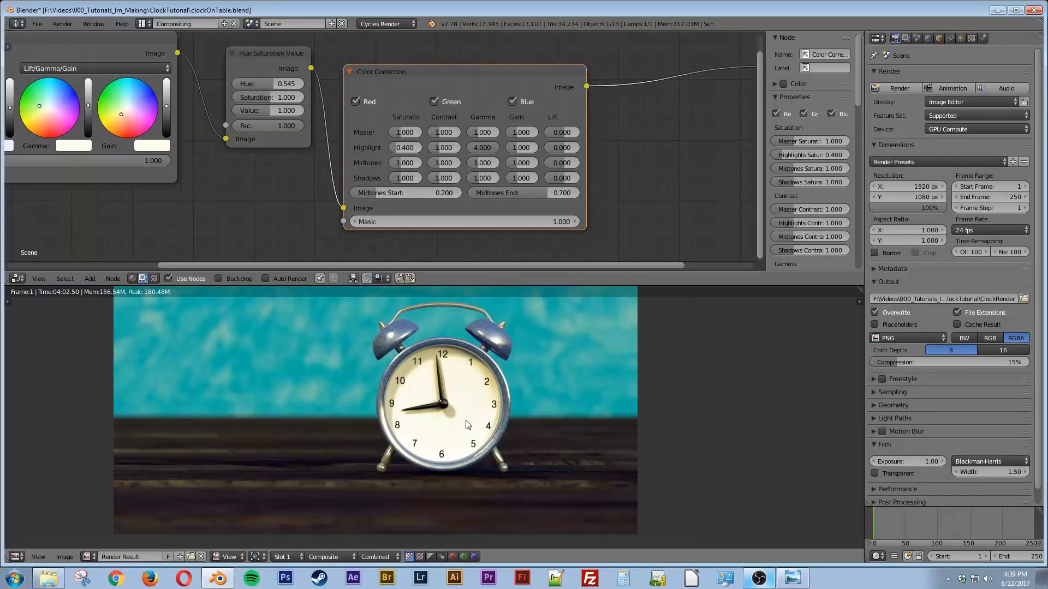
Add a Bright/Contrast node on the link between the Color Correction and Composite nodes
middle_drag(613, 169, 501, 185)
key(shift+a)
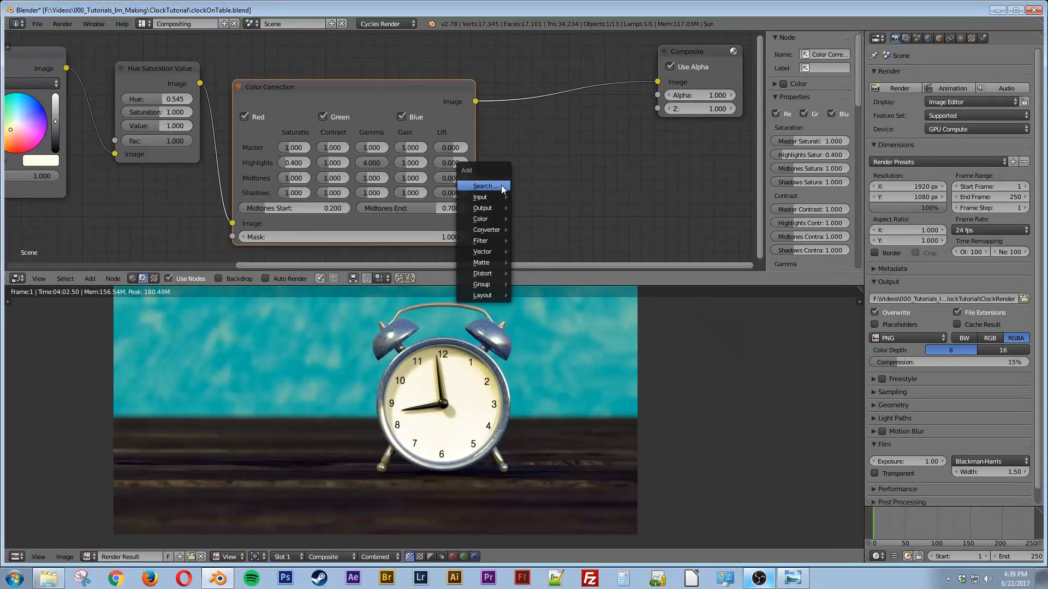
click(496, 188)
text(brig)
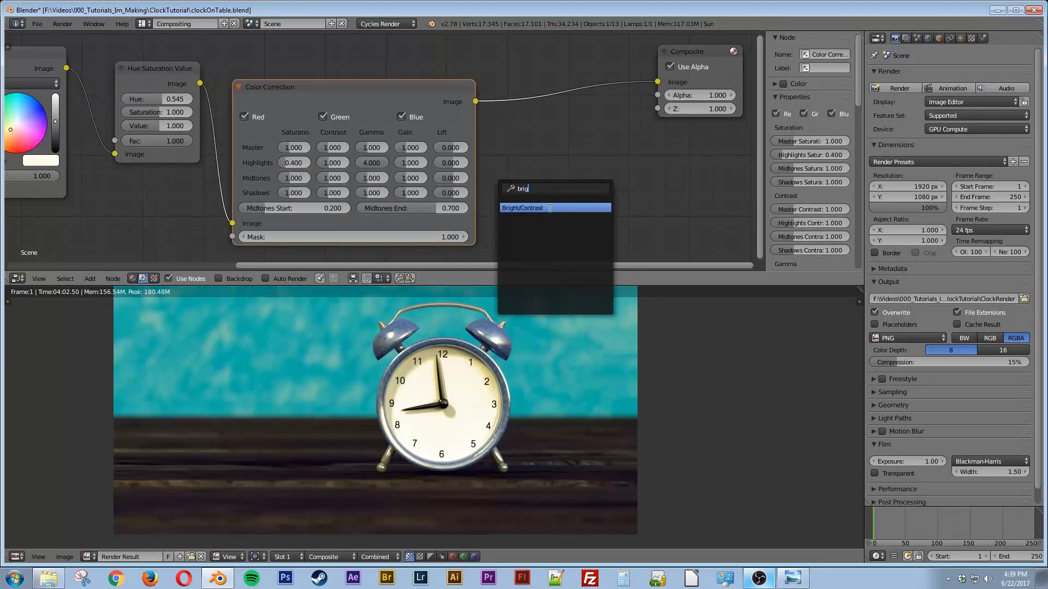
key(Return)
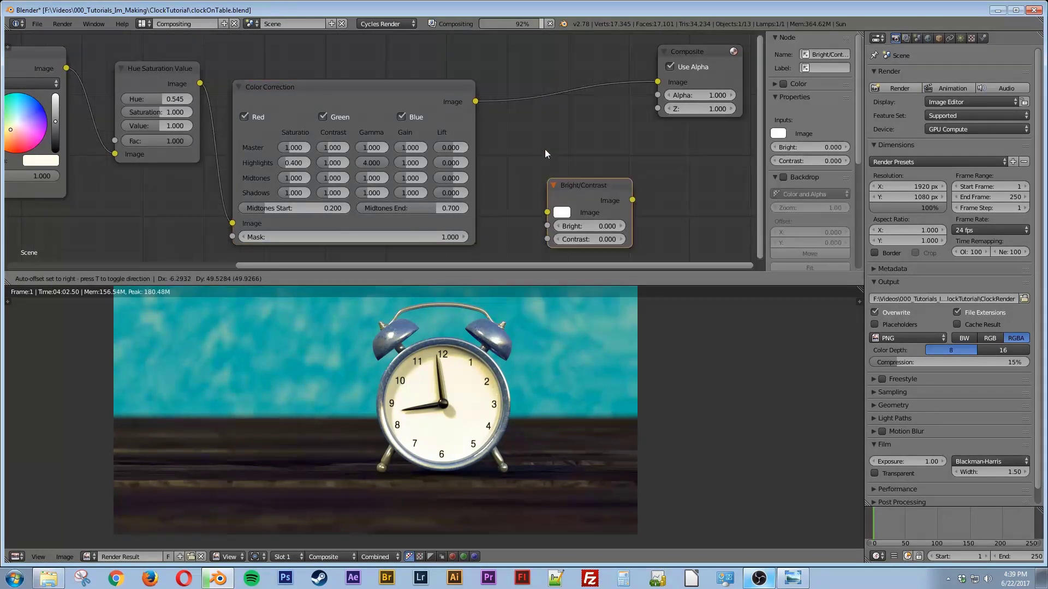
click(516, 91)
Set the Bright/Contrast node's Contrast to 0.5
click(555, 152)
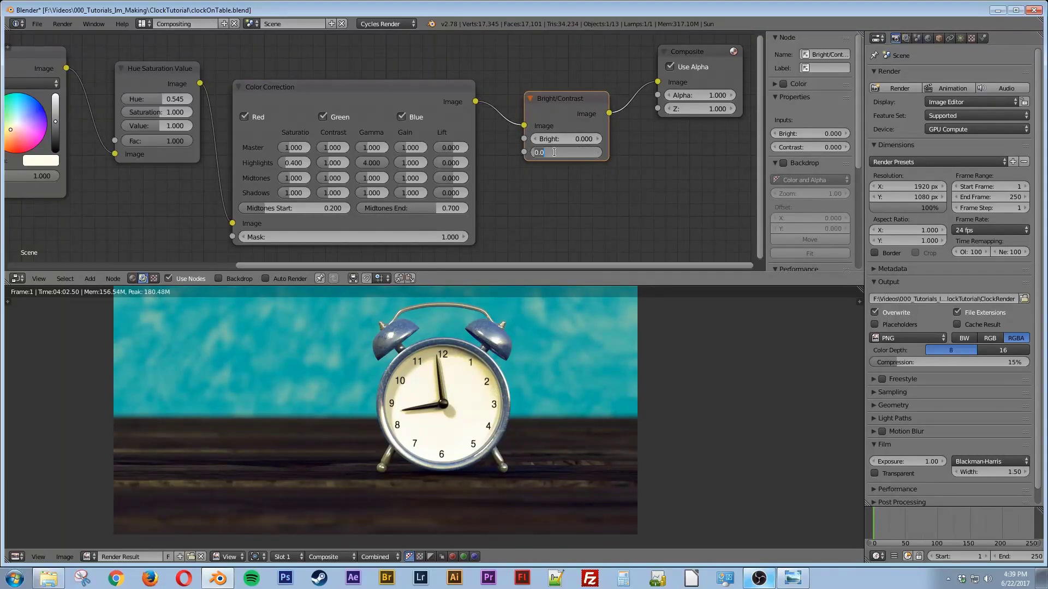
text(0.5)
key(Return)
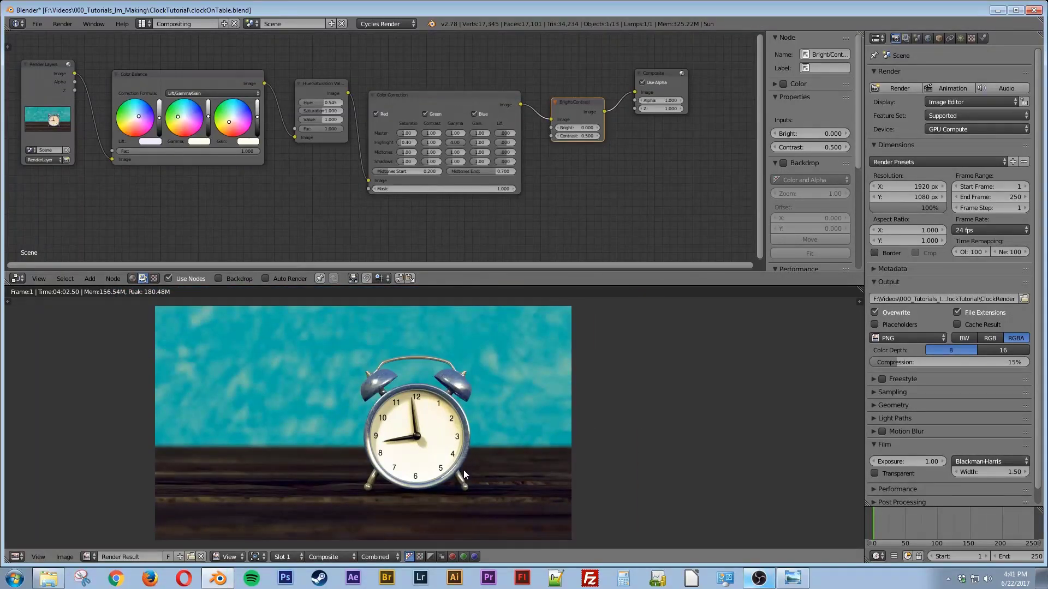
middle_drag(464, 470, 478, 462)
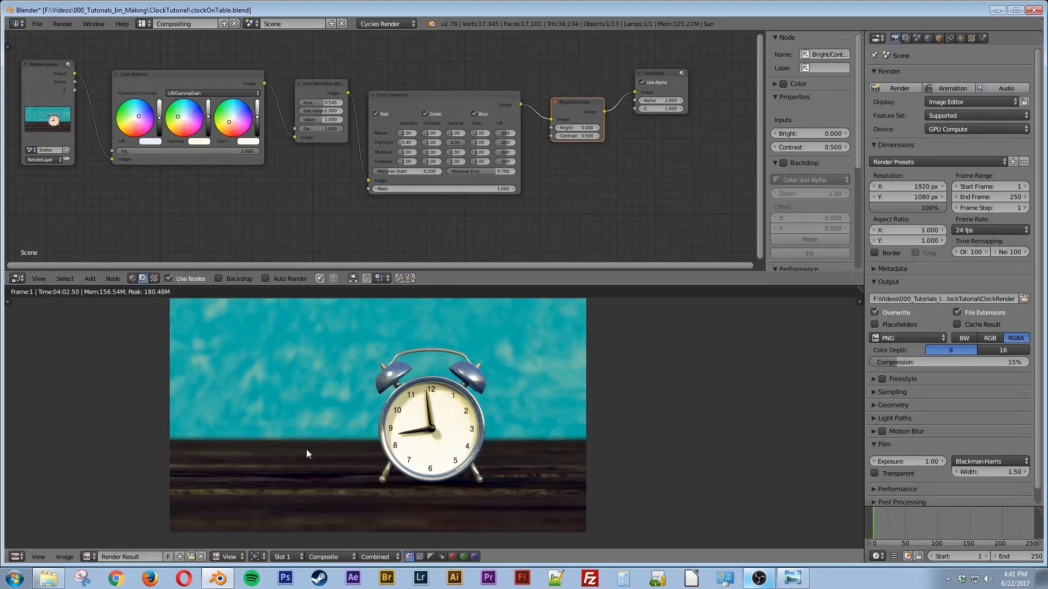
Save the color-graded render as a PNG image named clockRenderedColored in the ClockTutorial folder
click(65, 557)
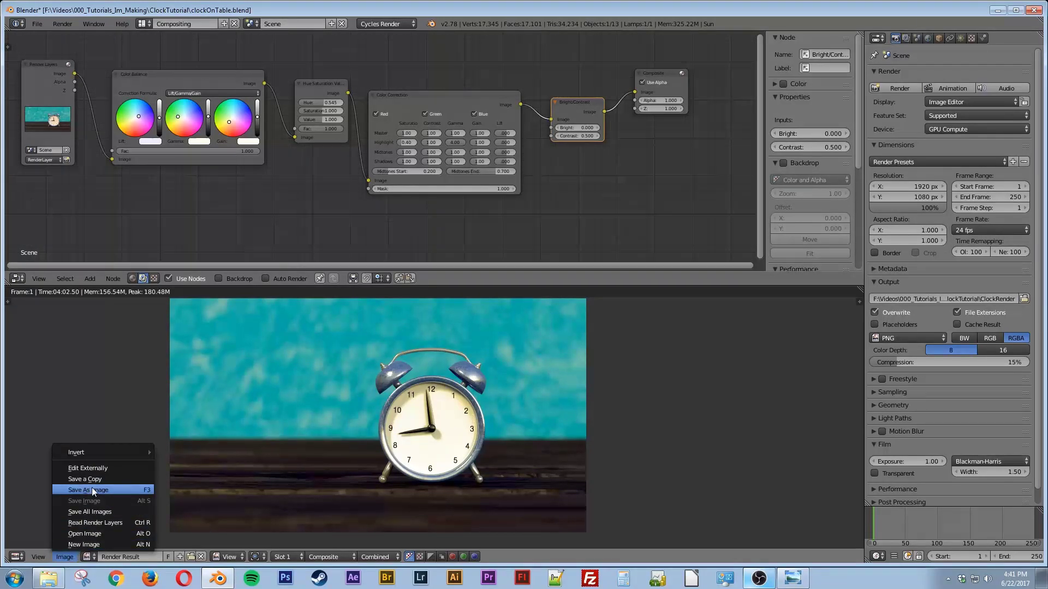
click(111, 491)
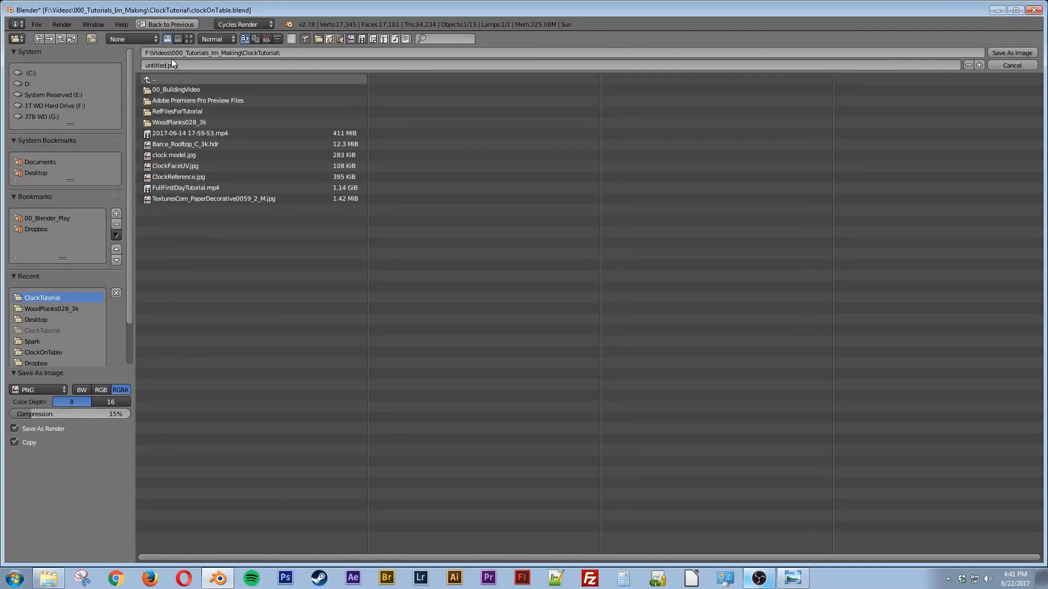
click(184, 66)
text(clockRenderedColored)
key(Return)
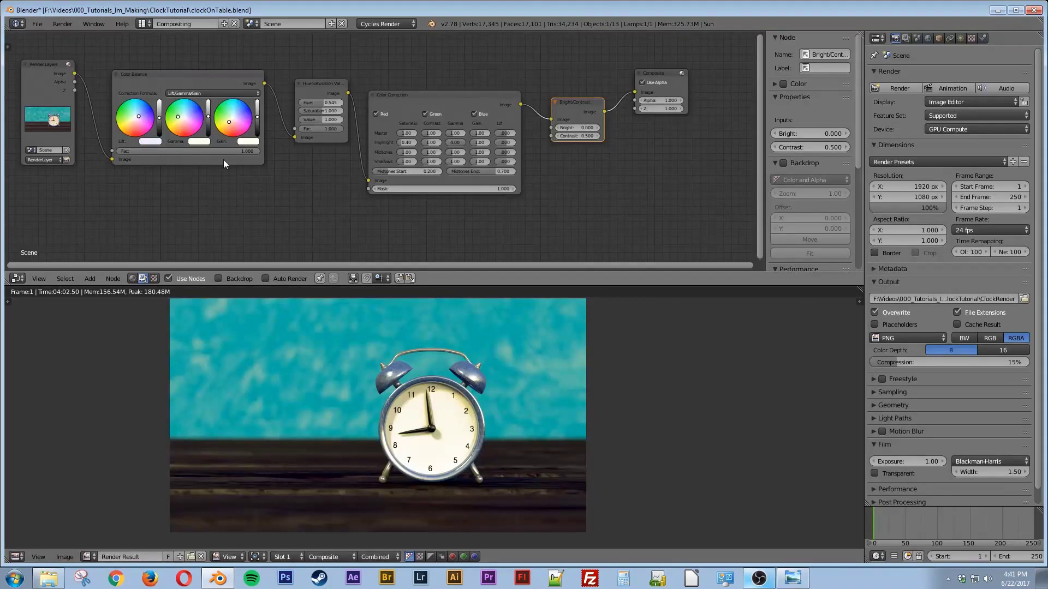